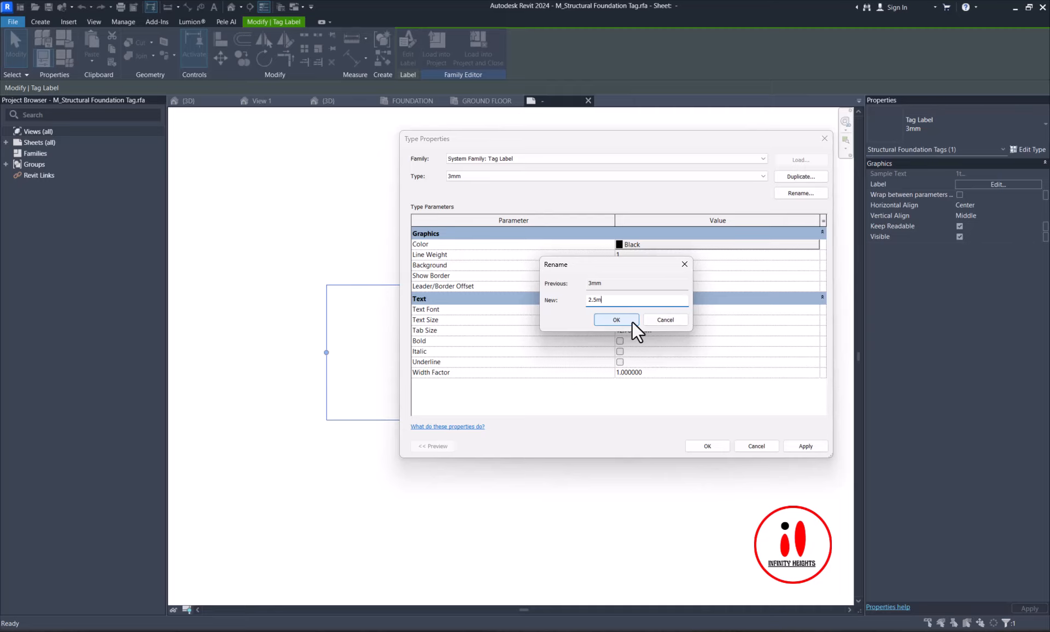
- Rename the tag label type to 2.5mm and accept its type properties
{"action": "left_click", "coordinate": [626, 323]}
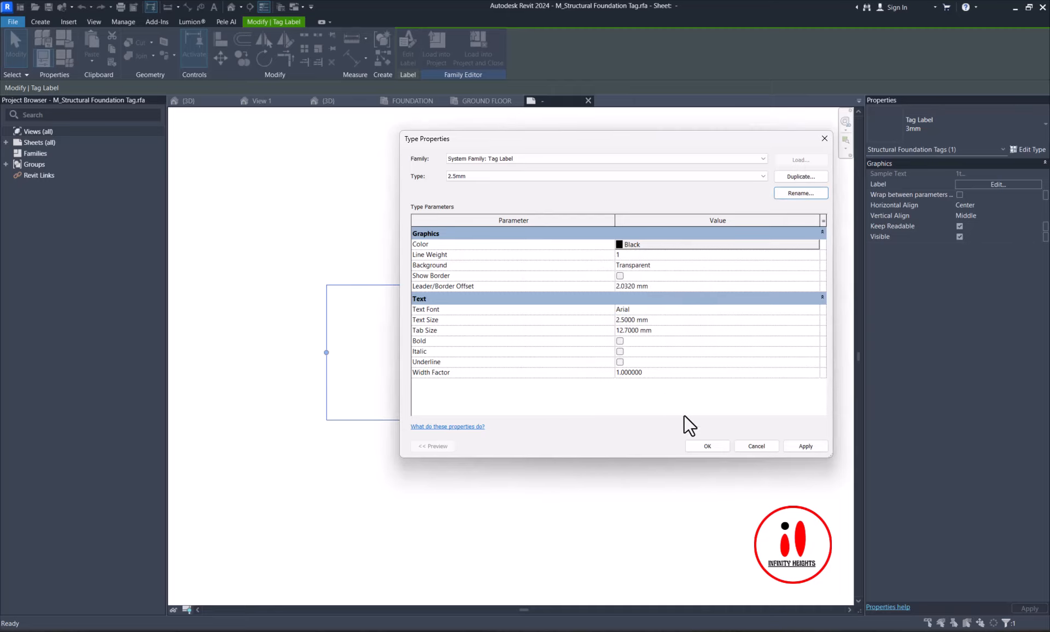
{"action": "left_click", "coordinate": [705, 445]}
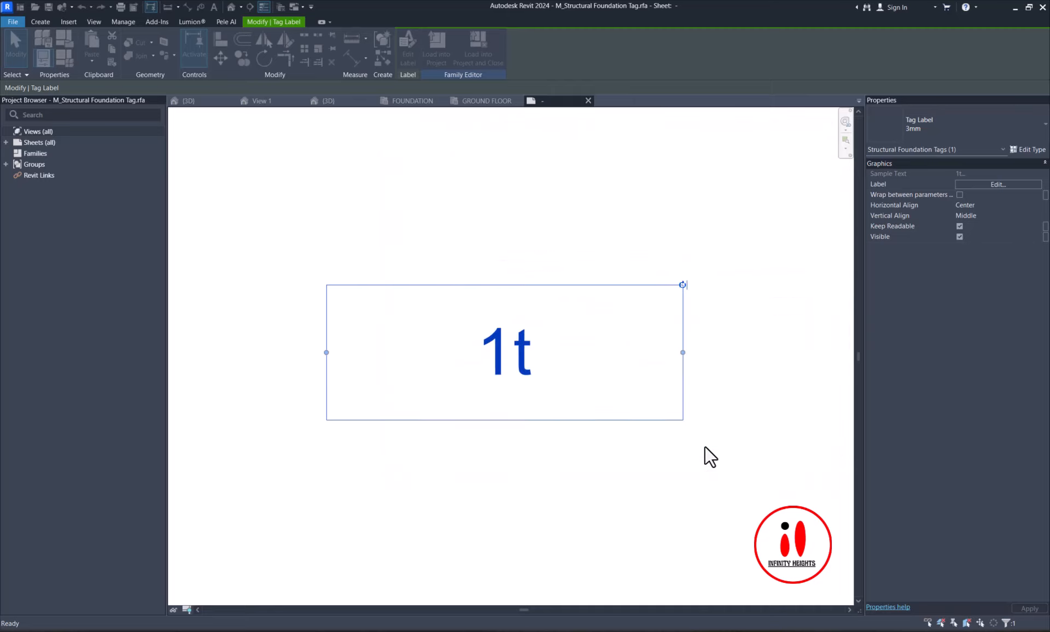
{"action": "left_click", "coordinate": [538, 237]}
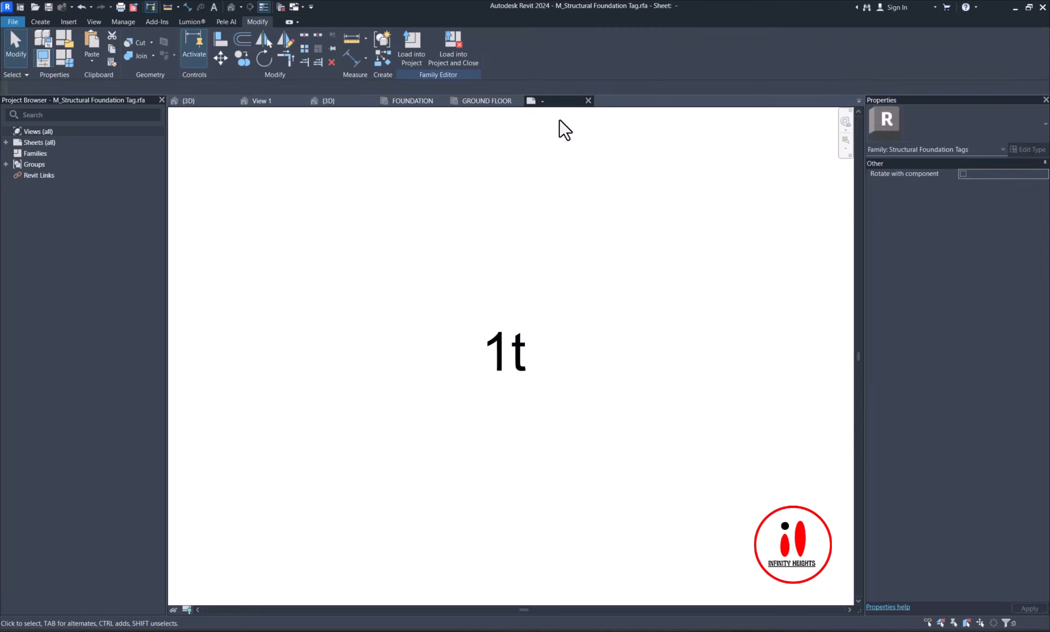
- Load the foundation tag family into STRUCTURES FOR STORE 1.rvt only, overwriting the existing version and its parameter values
{"action": "left_click", "coordinate": [415, 51]}
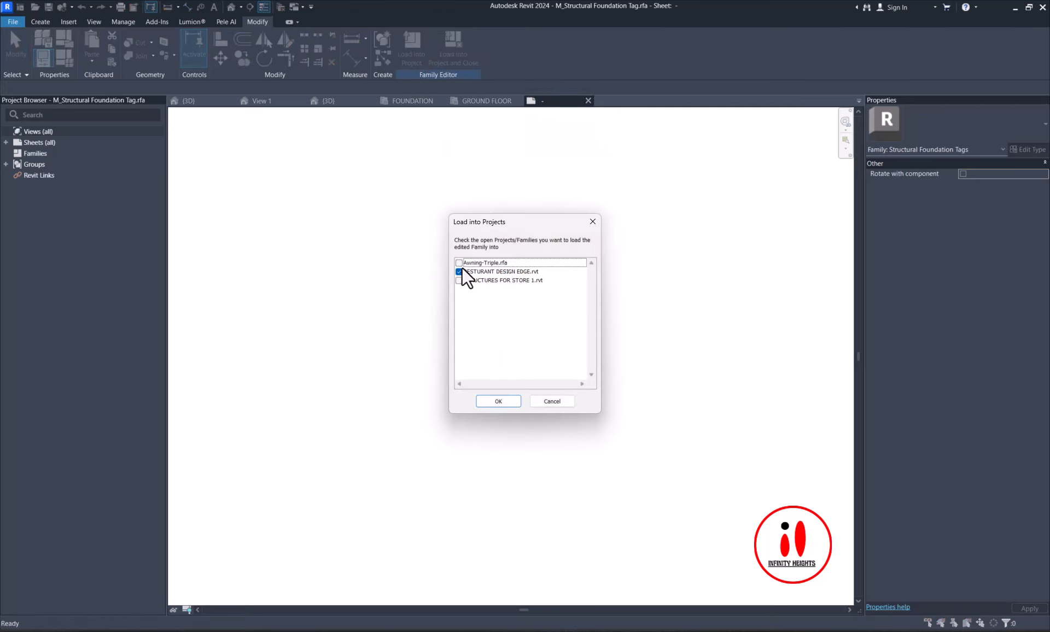
{"action": "left_click", "coordinate": [459, 280]}
{"action": "left_click", "coordinate": [459, 271]}
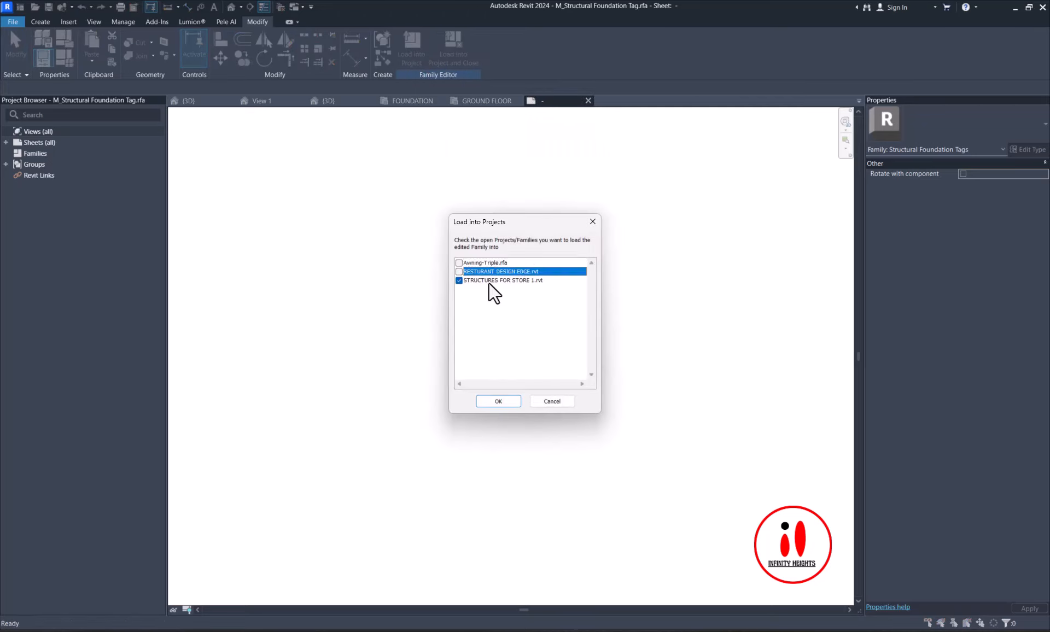
{"action": "left_click", "coordinate": [499, 403]}
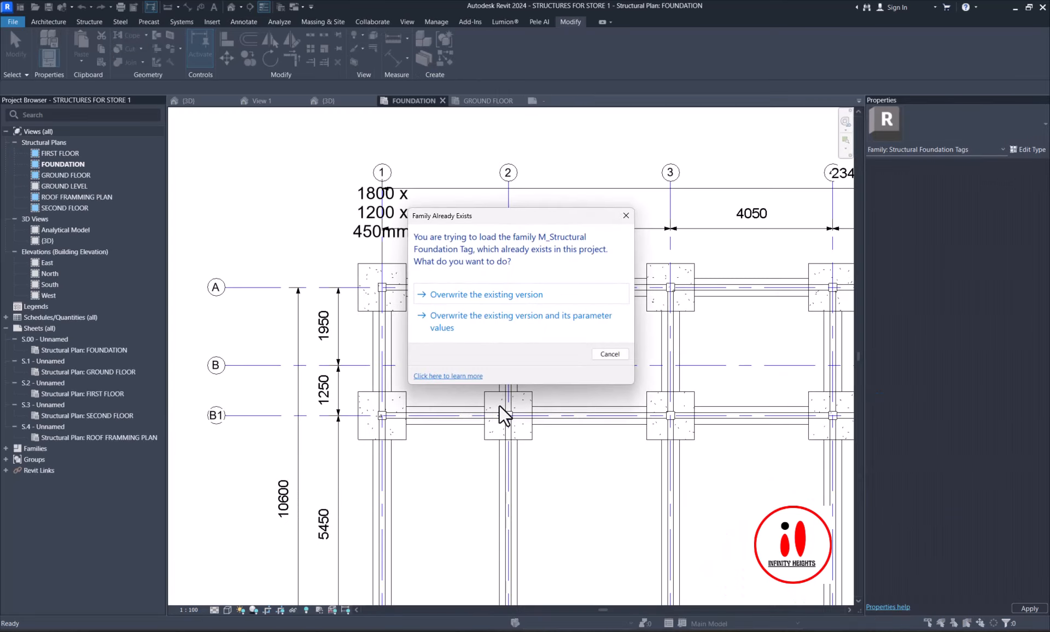
{"action": "left_click", "coordinate": [471, 323]}
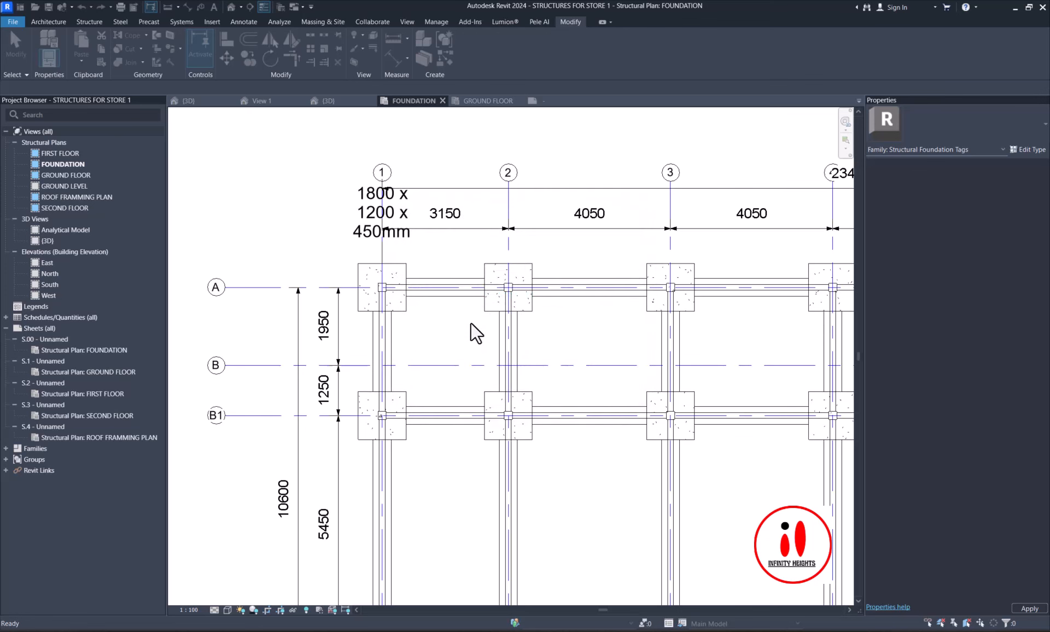
- Move the foundation tag at grid A/1 down close to its footing and remove its leader line
{"action": "scroll", "coordinate": [383, 224], "scroll_direction": "up", "scroll_amount": 2}
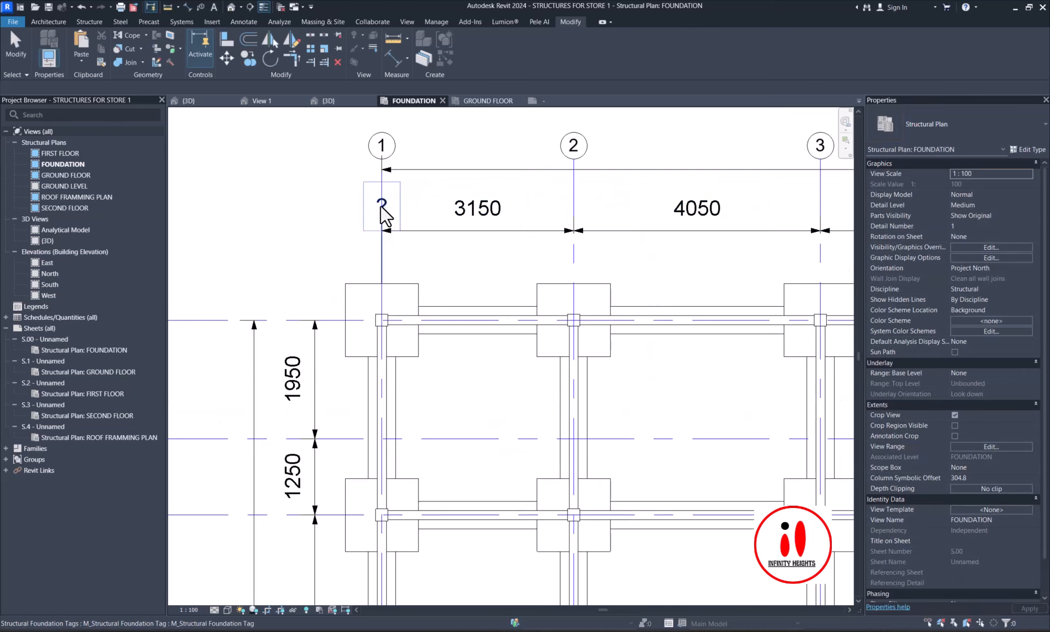
{"action": "left_click", "coordinate": [380, 212]}
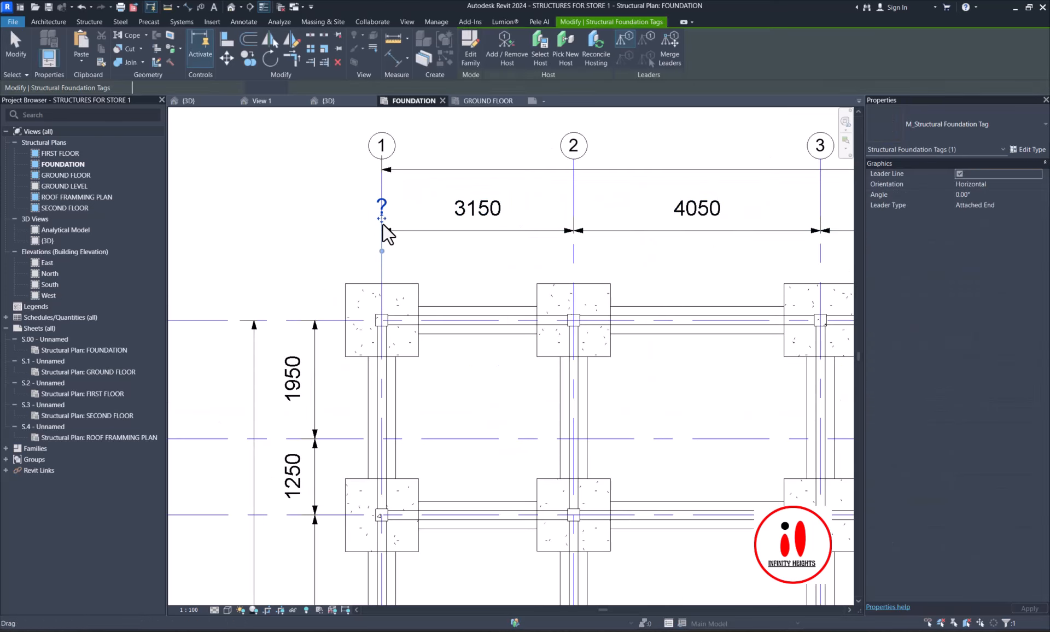
{"action": "left_click_drag", "start_coordinate": [384, 223], "coordinate": [409, 280]}
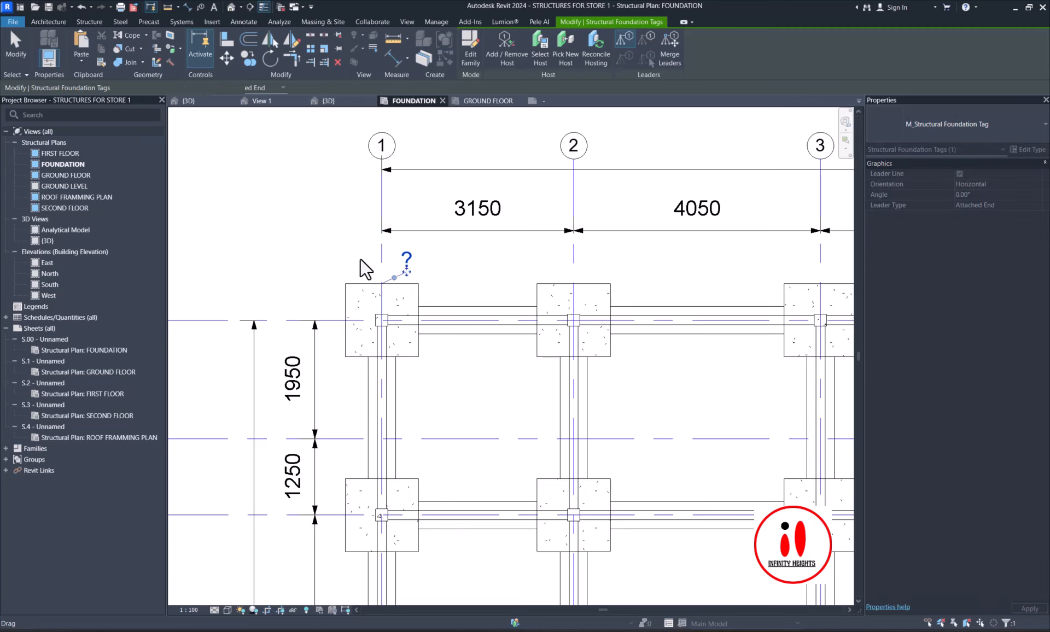
{"action": "left_click", "coordinate": [361, 259]}
{"action": "left_click", "coordinate": [407, 261]}
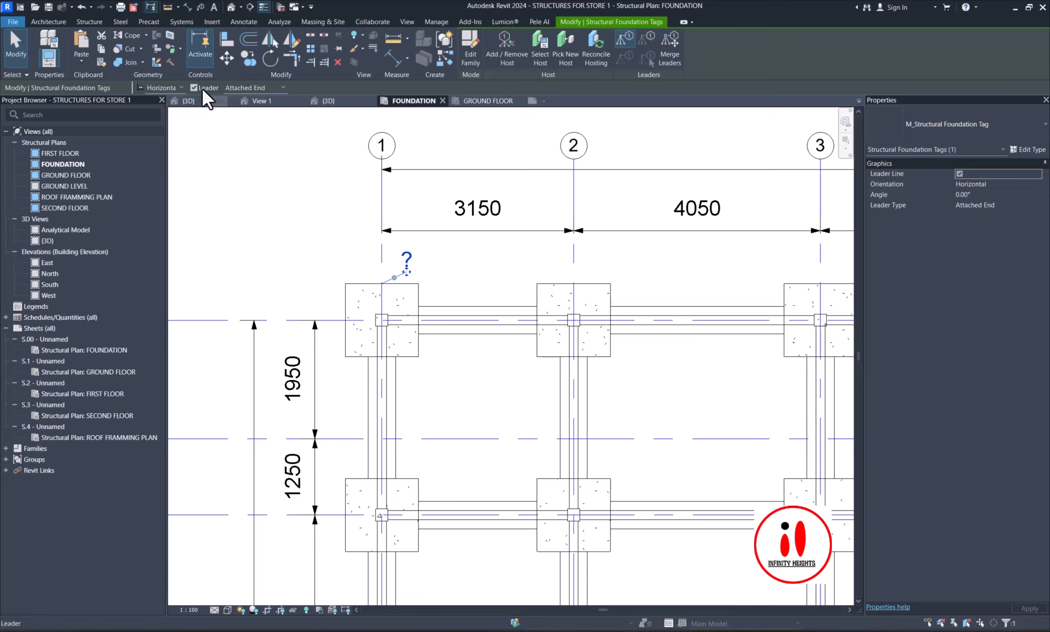
{"action": "left_click", "coordinate": [202, 88]}
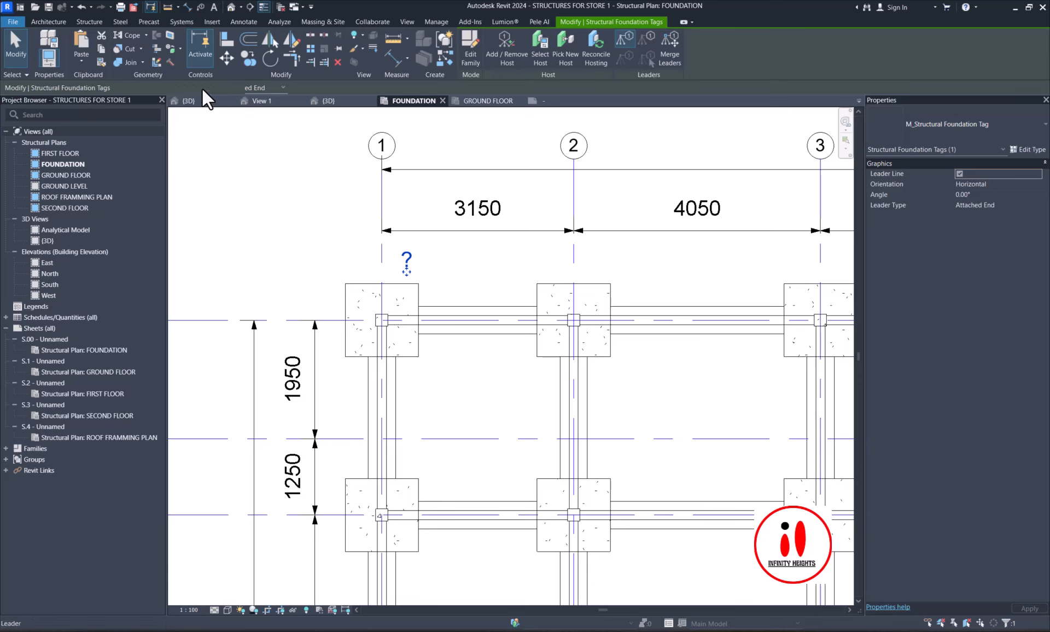
{"action": "left_click", "coordinate": [453, 288]}
{"action": "left_click", "coordinate": [420, 290]}
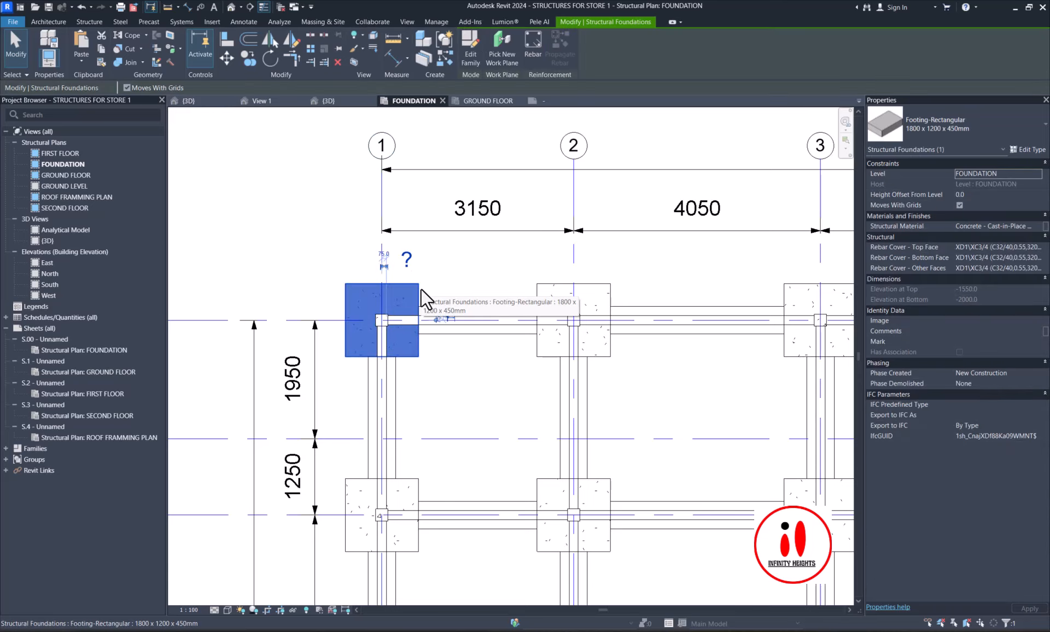
{"action": "right_click", "coordinate": [421, 289]}
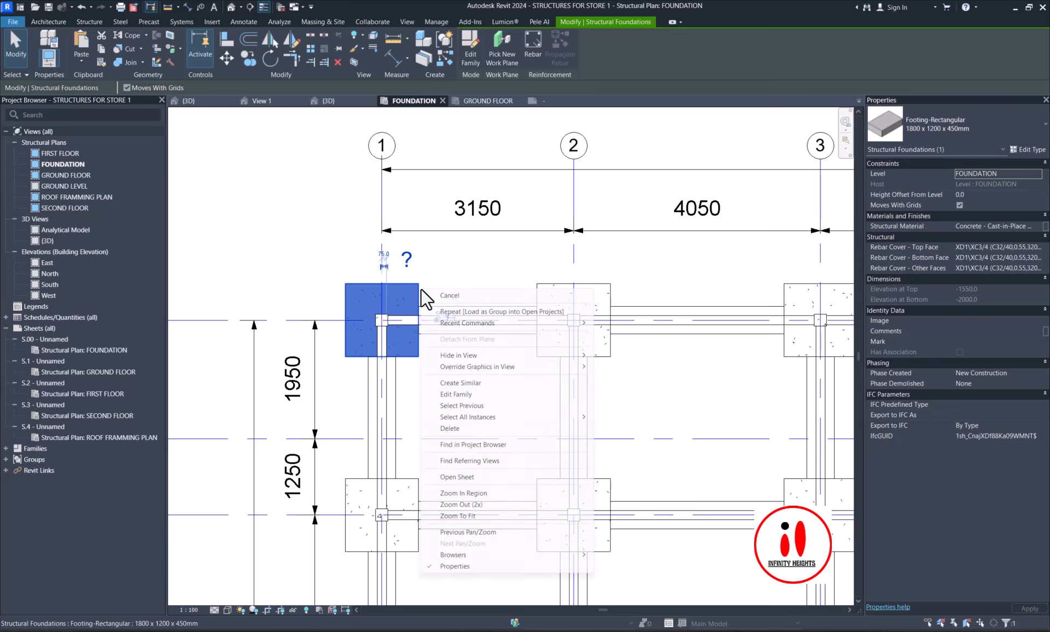
{"action": "left_click", "coordinate": [485, 382]}
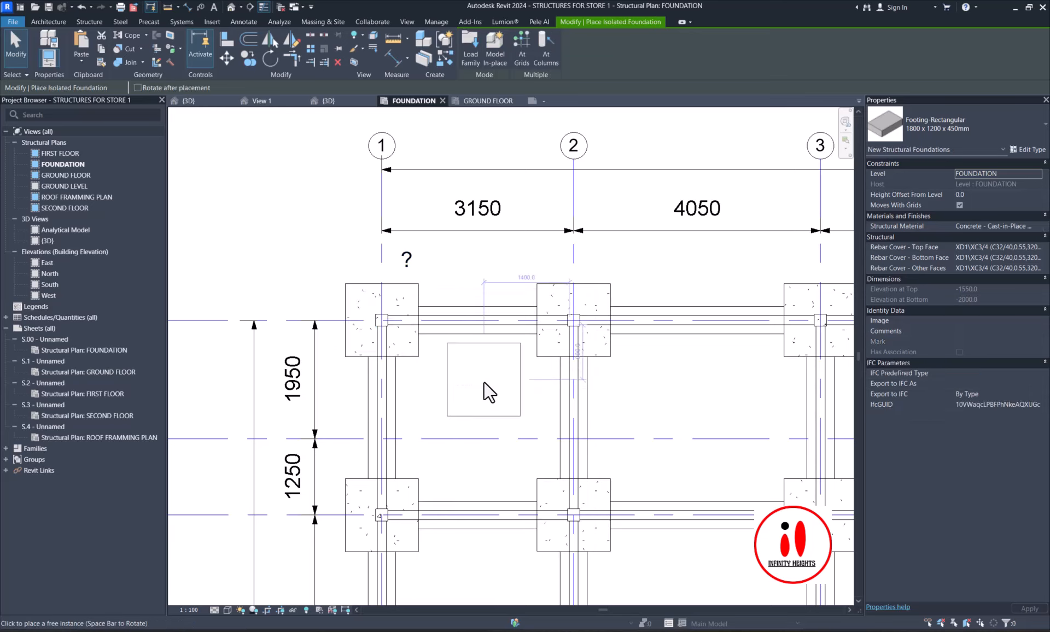
{"action": "key", "text": "Escape"}
{"action": "key", "text": "Escape"}
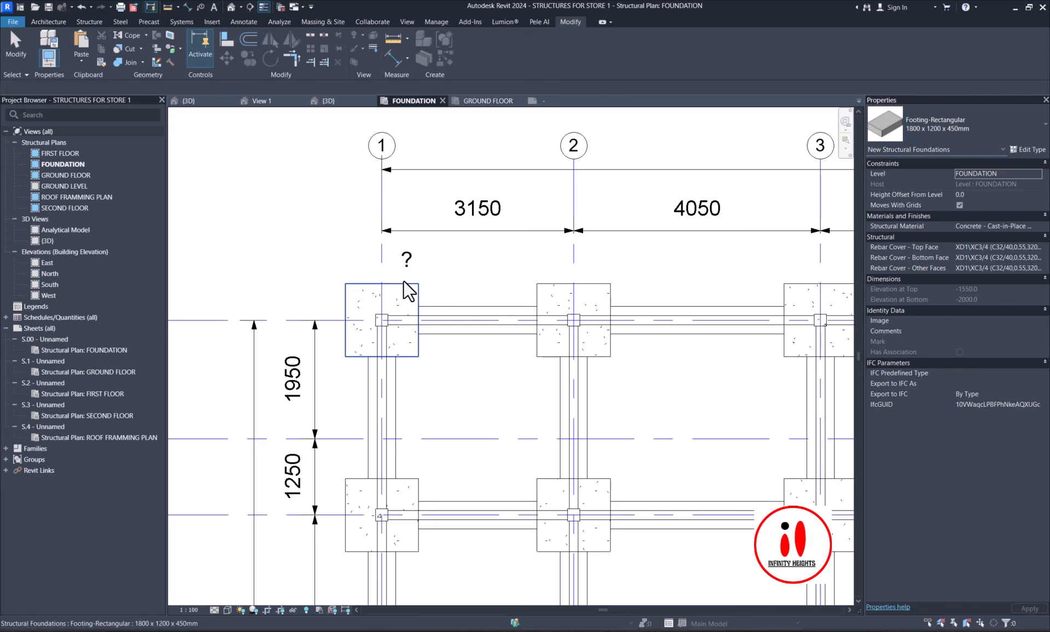
- Select all footings of the A/1 footing's type and look through their type properties without changing anything
{"action": "left_click", "coordinate": [404, 282]}
{"action": "key", "text": "s"}
{"action": "key", "text": "a"}
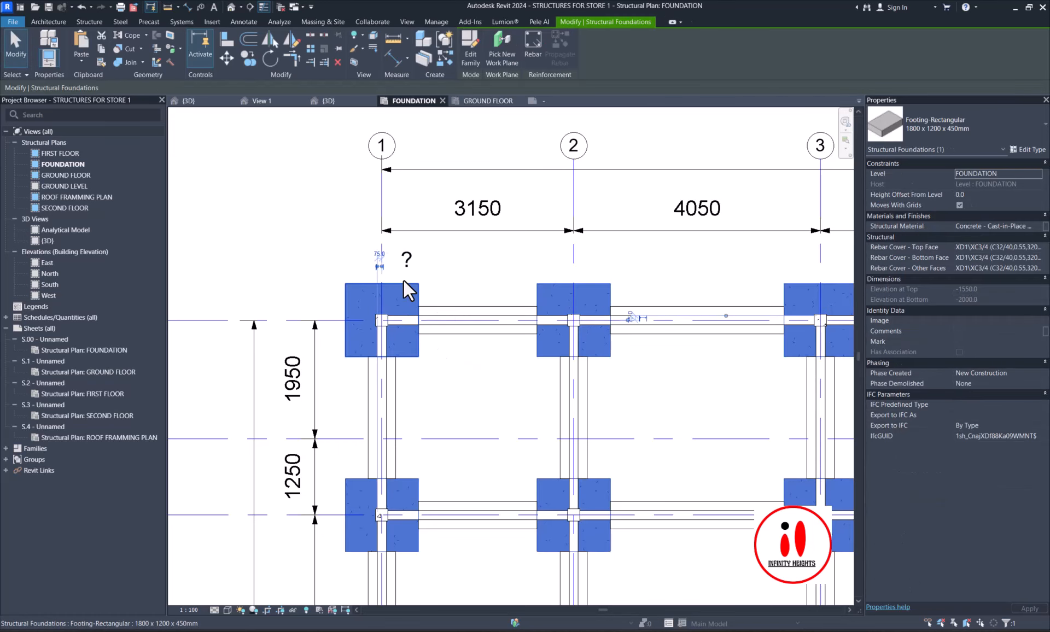
{"action": "left_click", "coordinate": [1022, 150]}
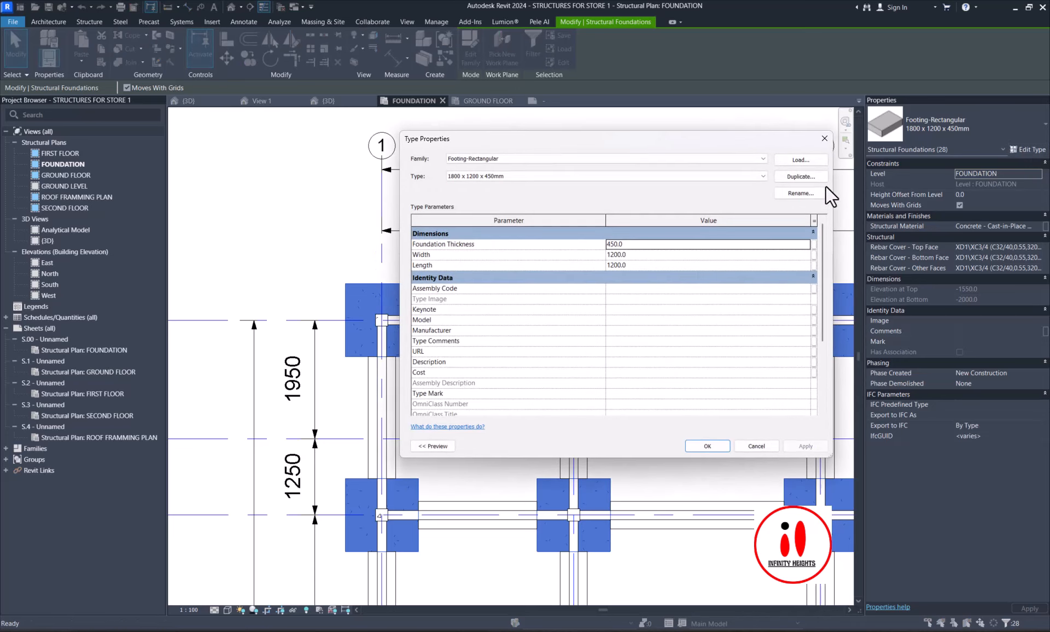
{"action": "left_click", "coordinate": [824, 139]}
{"action": "scroll", "coordinate": [590, 296], "scroll_direction": "down", "scroll_amount": 5}
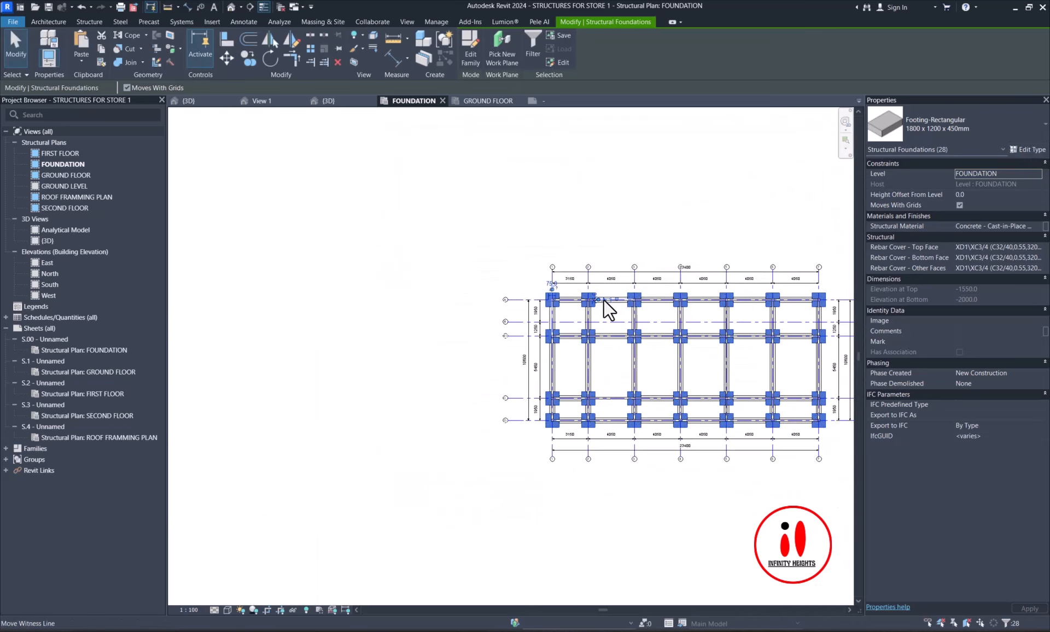
{"action": "scroll", "coordinate": [558, 301], "scroll_direction": "up", "scroll_amount": 2}
{"action": "scroll", "coordinate": [521, 274], "scroll_direction": "up", "scroll_amount": 3}
{"action": "left_click", "coordinate": [521, 276]}
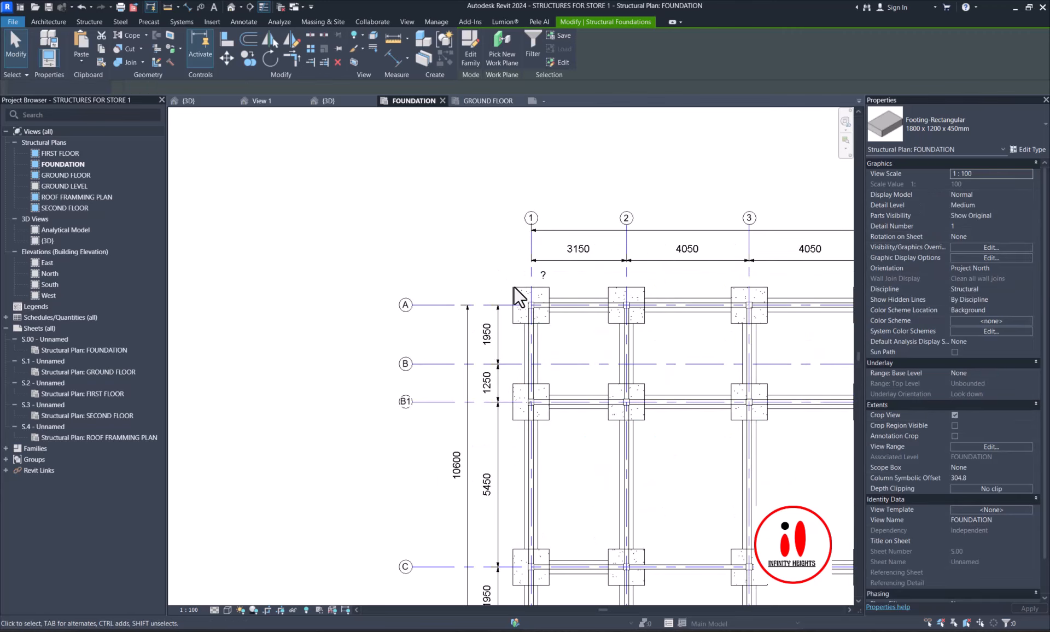
- Set the Type Mark of the rectangular footing at grid A/1 to CB01
{"action": "left_click", "coordinate": [522, 295]}
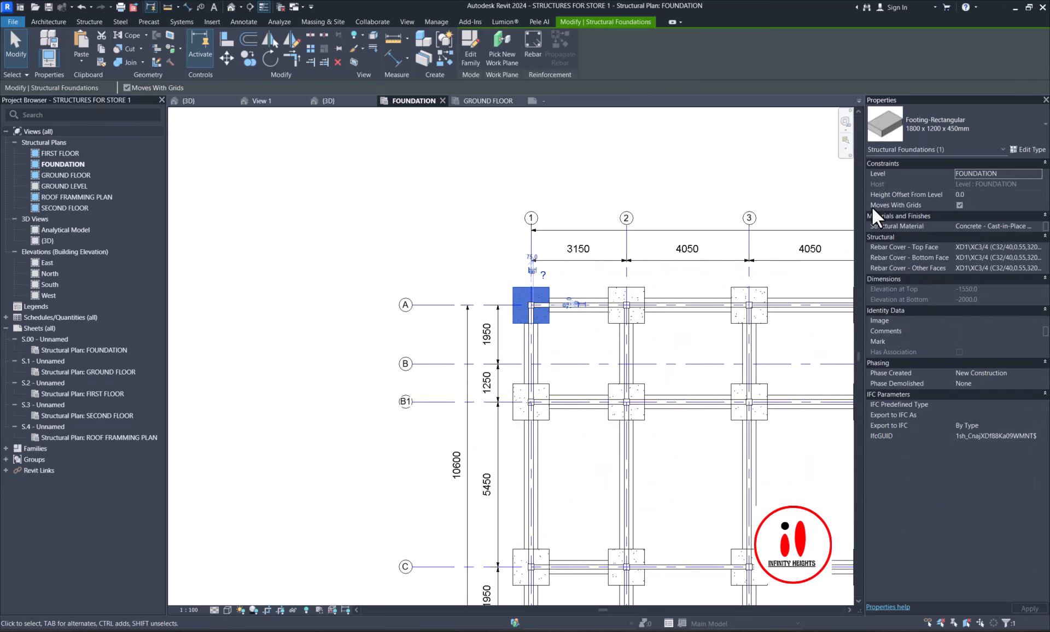
{"action": "left_click", "coordinate": [1022, 151]}
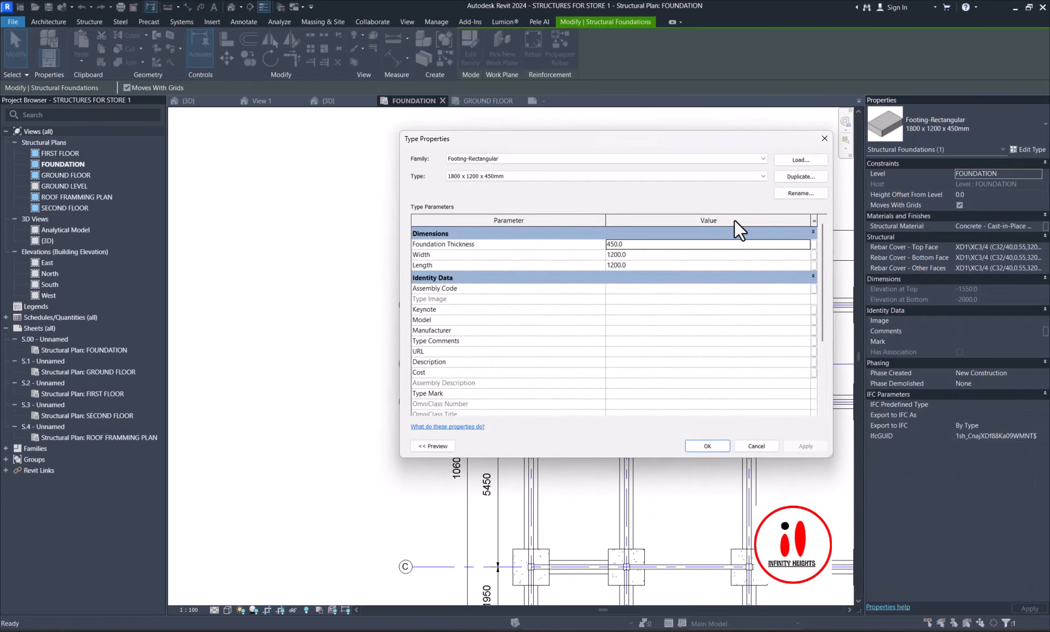
{"action": "scroll", "coordinate": [579, 363], "scroll_direction": "down", "scroll_amount": 2}
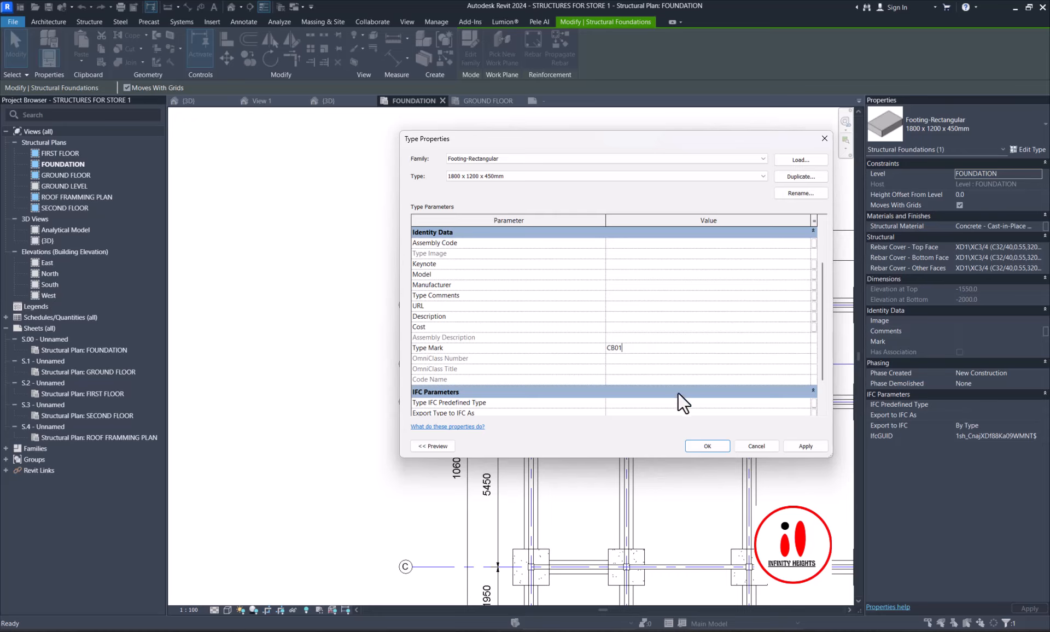
{"action": "left_click", "coordinate": [705, 444]}
- Move the CB01 tag so it sits just above the upper-right corner of the footing at A/1
{"action": "scroll", "coordinate": [537, 274], "scroll_direction": "up", "scroll_amount": 4}
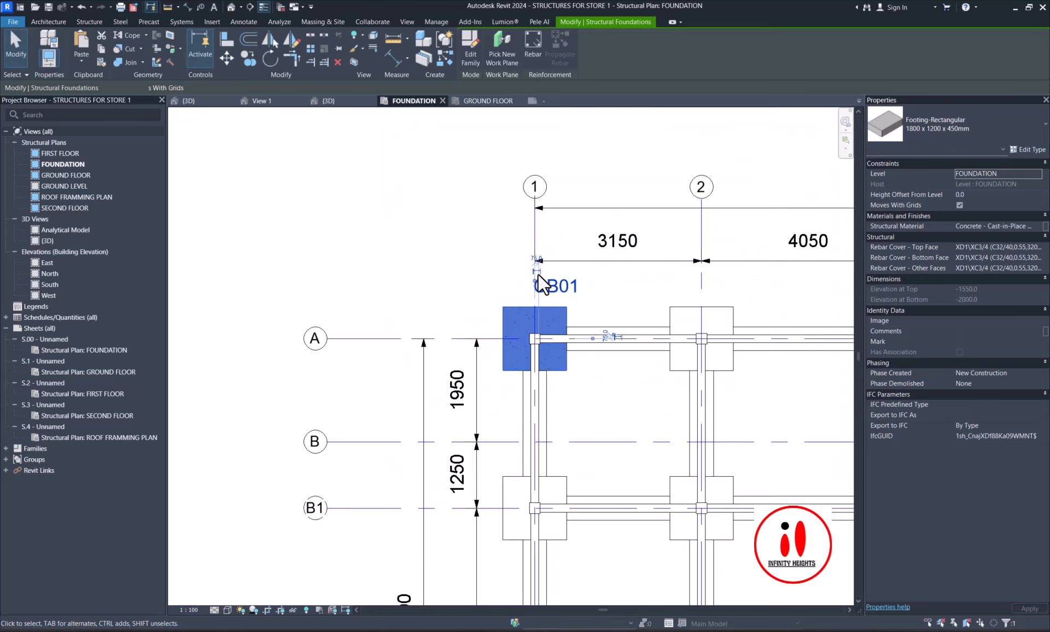
{"action": "left_click", "coordinate": [446, 278]}
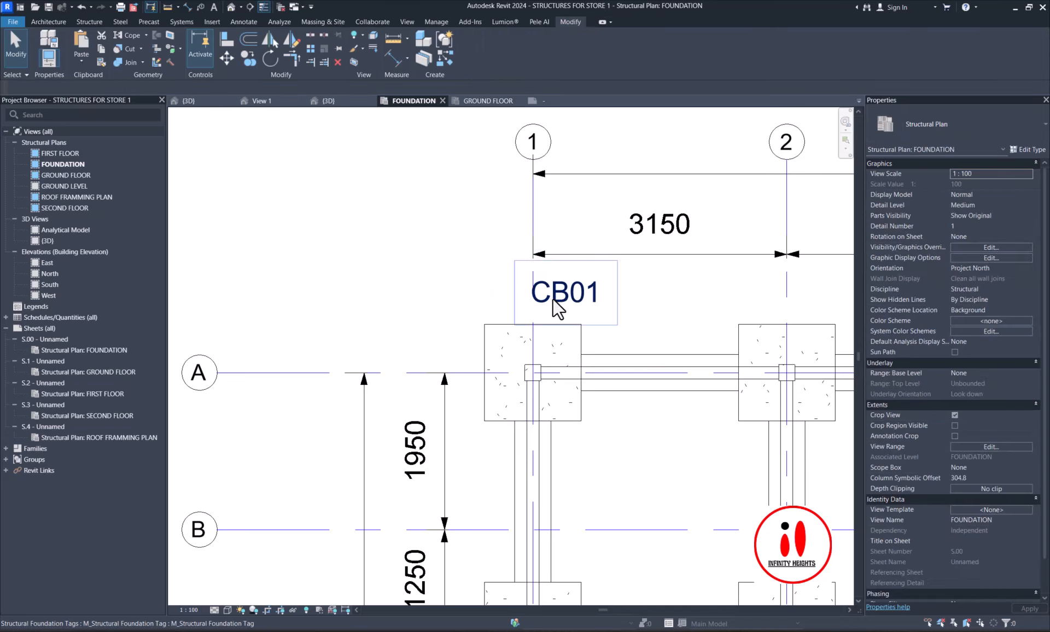
{"action": "left_click", "coordinate": [570, 327]}
{"action": "left_click_drag", "start_coordinate": [574, 331], "coordinate": [578, 335]}
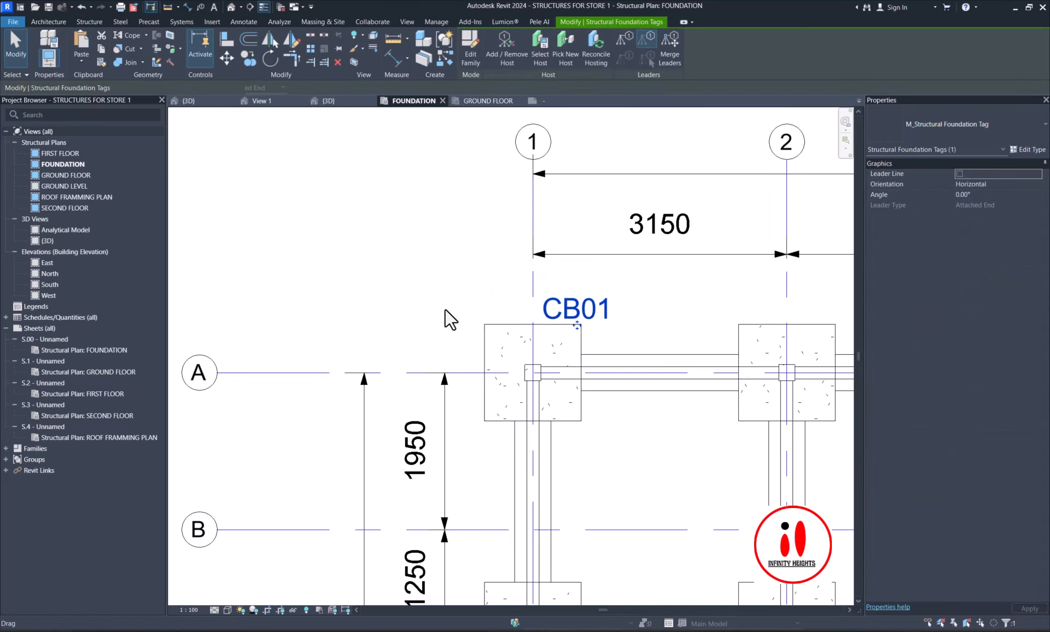
- Copy the CB01 tag in multiple mode from the A/1 footing to the footings at grids 2 and 3 on line A
{"action": "scroll", "coordinate": [445, 309], "scroll_direction": "down", "scroll_amount": 2}
{"action": "left_click", "coordinate": [251, 56]}
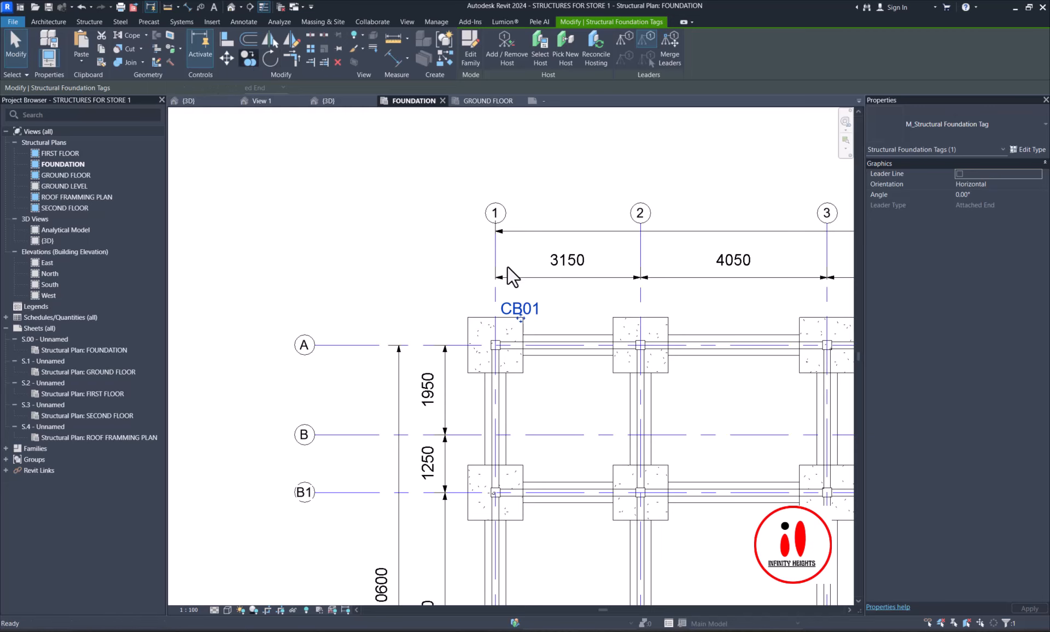
{"action": "left_click", "coordinate": [523, 318]}
{"action": "left_click", "coordinate": [667, 317]}
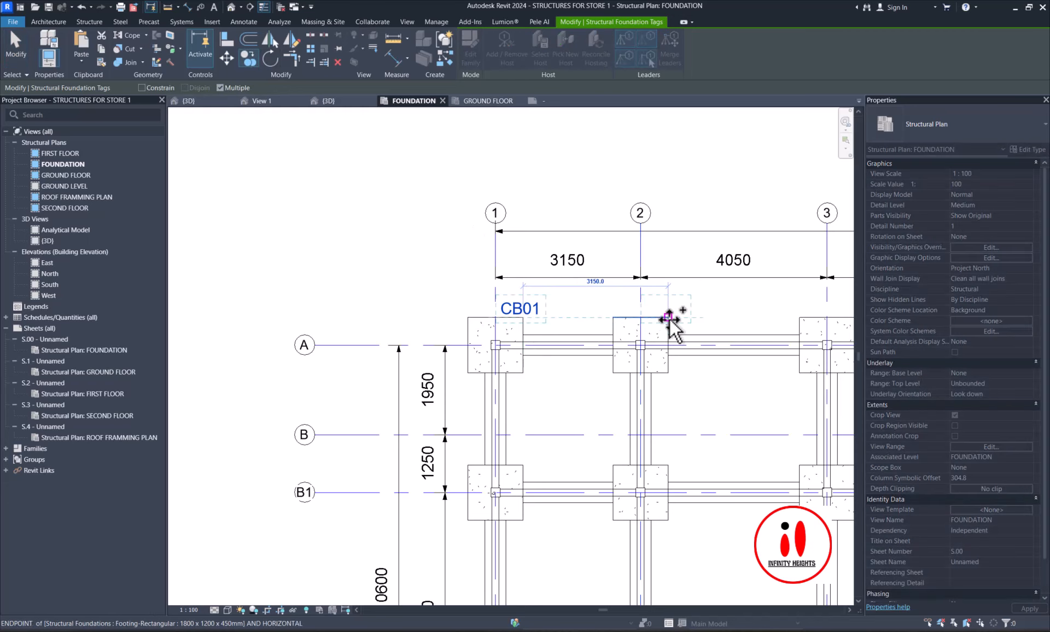
{"action": "scroll", "coordinate": [668, 323], "scroll_direction": "down", "scroll_amount": 2}
{"action": "scroll", "coordinate": [572, 310], "scroll_direction": "up", "scroll_amount": 2}
{"action": "left_click", "coordinate": [693, 322]}
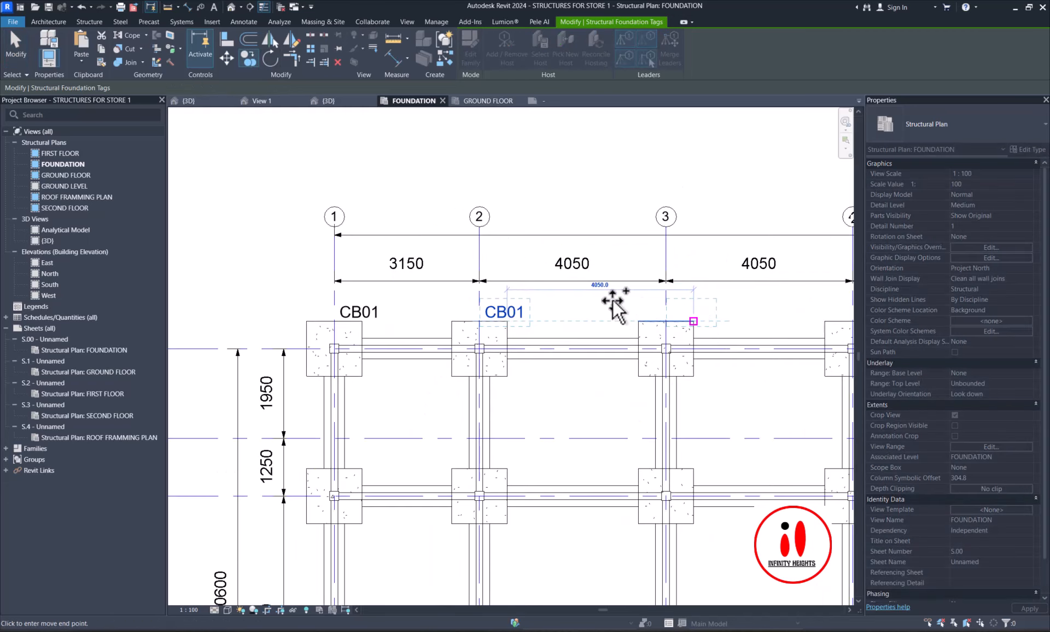
- Continue copying the CB01 tag along grid line A to the footings at grids 4, 6 and 7, and end the copy
{"action": "scroll", "coordinate": [614, 310], "scroll_direction": "down", "scroll_amount": 2}
{"action": "scroll", "coordinate": [754, 316], "scroll_direction": "up", "scroll_amount": 2}
{"action": "left_click", "coordinate": [745, 320]}
{"action": "scroll", "coordinate": [668, 300], "scroll_direction": "down", "scroll_amount": 2}
{"action": "scroll", "coordinate": [746, 322], "scroll_direction": "up", "scroll_amount": 2}
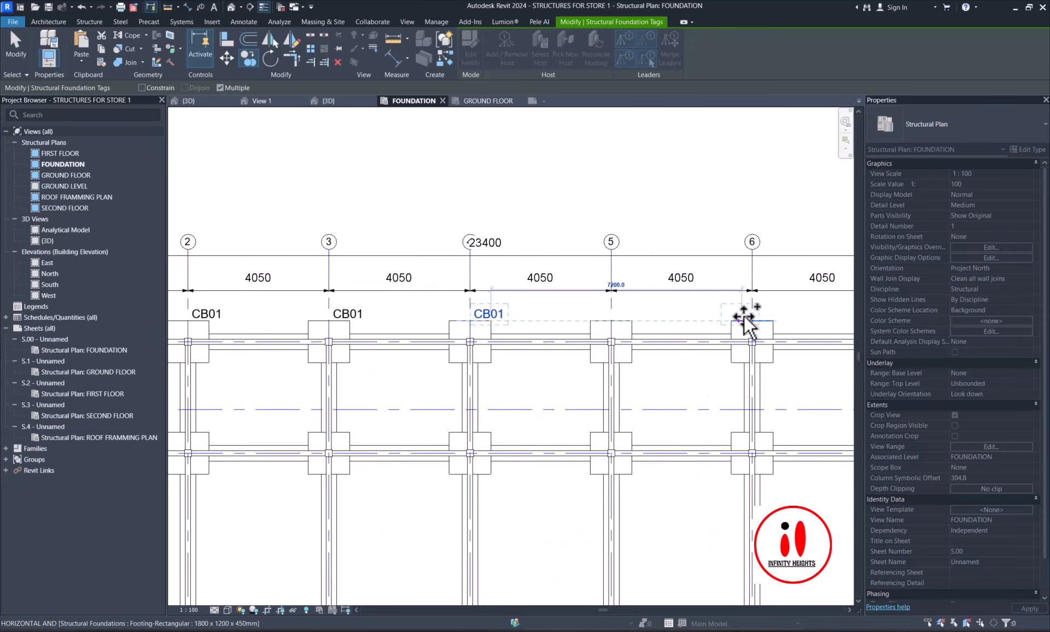
{"action": "left_click", "coordinate": [769, 321]}
{"action": "scroll", "coordinate": [769, 321], "scroll_direction": "down", "scroll_amount": 2}
{"action": "scroll", "coordinate": [632, 302], "scroll_direction": "down", "scroll_amount": 2}
{"action": "scroll", "coordinate": [727, 307], "scroll_direction": "up", "scroll_amount": 4}
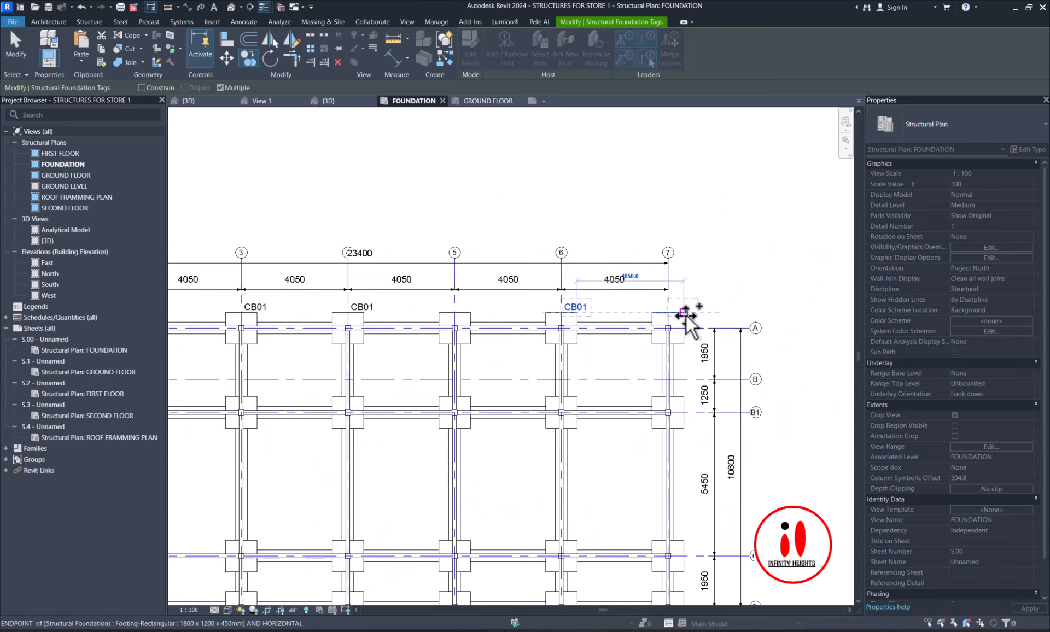
{"action": "left_click", "coordinate": [685, 314]}
{"action": "scroll", "coordinate": [685, 314], "scroll_direction": "down", "scroll_amount": 3}
{"action": "scroll", "coordinate": [686, 315], "scroll_direction": "down", "scroll_amount": 1}
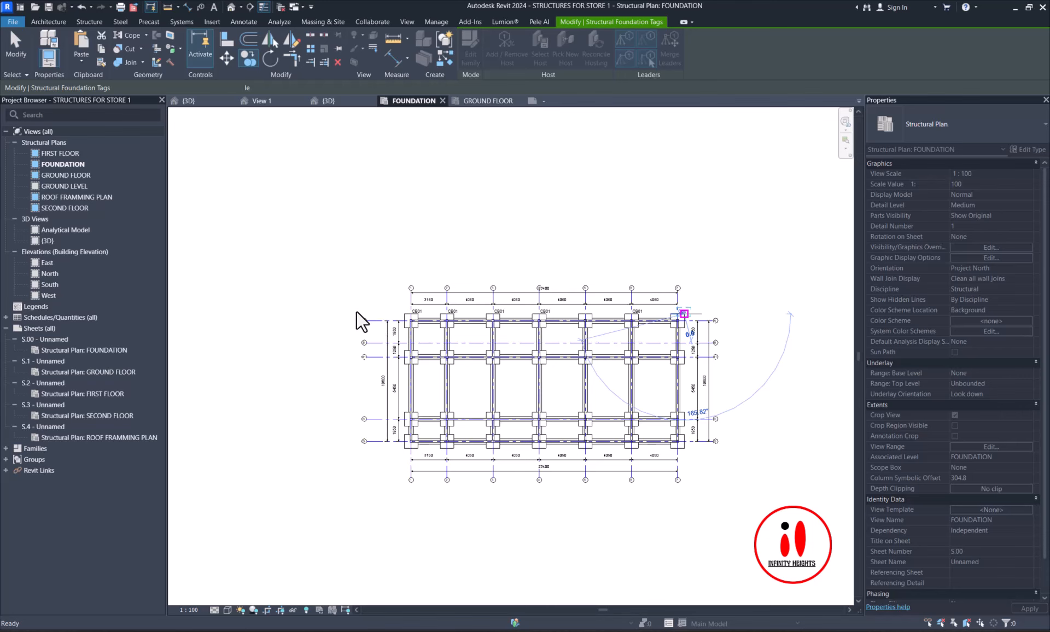
{"action": "scroll", "coordinate": [357, 311], "scroll_direction": "up", "scroll_amount": 4}
{"action": "key", "text": "Escape"}
- Copy the whole row of CB01 tags from grid line A to the footings on grid line B1, using footing corners as reference points
{"action": "left_click_drag", "start_coordinate": [359, 304], "coordinate": [704, 328]}
{"action": "scroll", "coordinate": [429, 326], "scroll_direction": "down", "scroll_amount": 4}
{"action": "scroll", "coordinate": [678, 330], "scroll_direction": "up", "scroll_amount": 2}
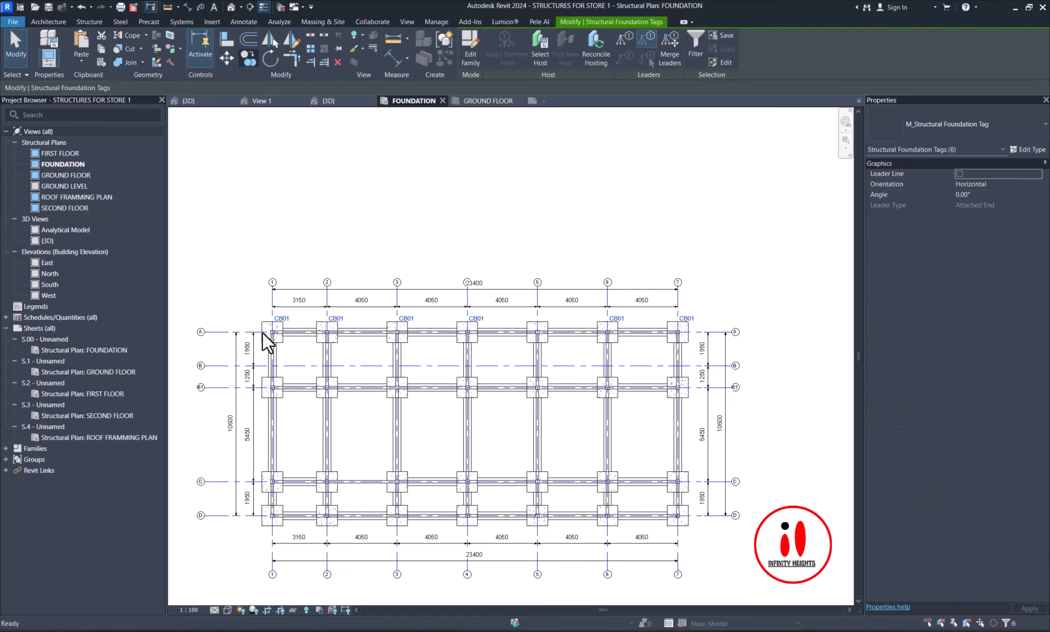
{"action": "scroll", "coordinate": [272, 328], "scroll_direction": "up", "scroll_amount": 7}
{"action": "left_click", "coordinate": [302, 313]}
{"action": "scroll", "coordinate": [303, 323], "scroll_direction": "down", "scroll_amount": 3}
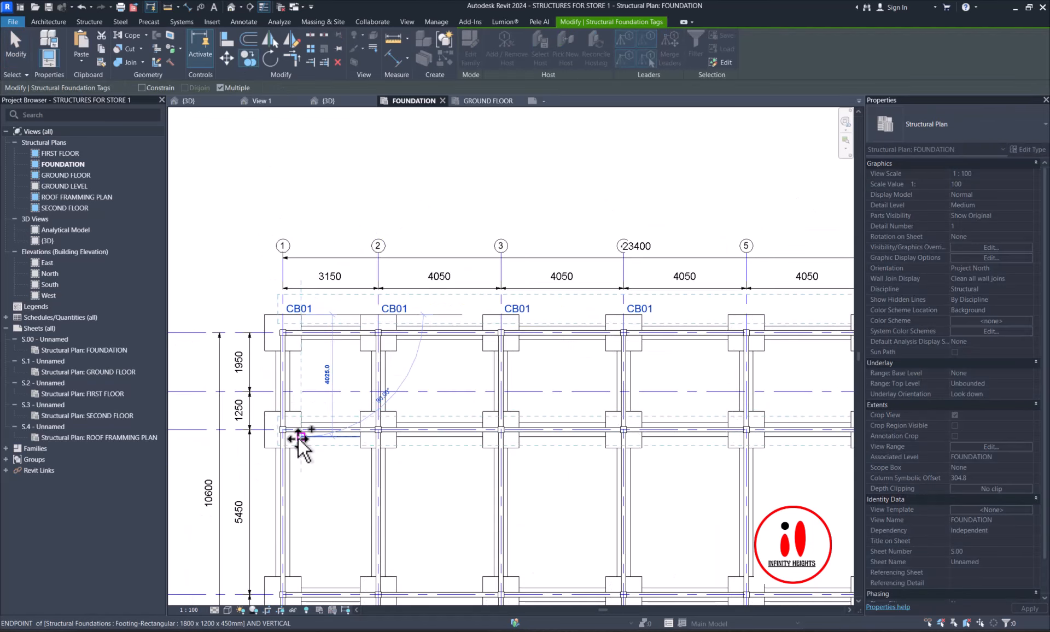
{"action": "left_click", "coordinate": [301, 412]}
{"action": "scroll", "coordinate": [305, 373], "scroll_direction": "down", "scroll_amount": 1}
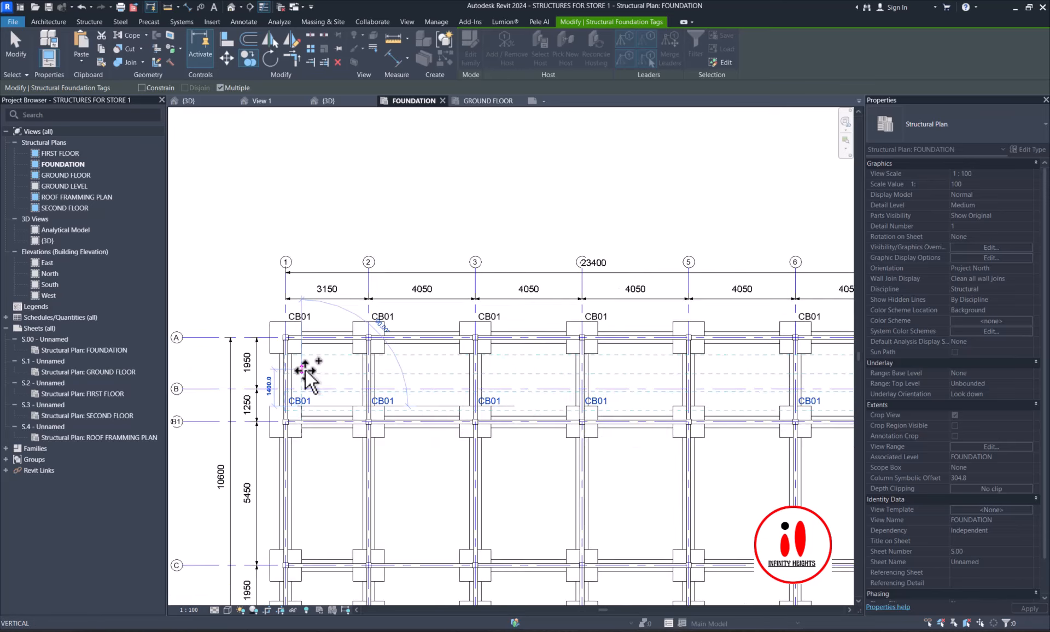
- Copy the row of CB01 tags onto the footings on grid lines C and D, and end the copy
{"action": "scroll", "coordinate": [306, 372], "scroll_direction": "down", "scroll_amount": 1}
{"action": "scroll", "coordinate": [303, 508], "scroll_direction": "up", "scroll_amount": 2}
{"action": "left_click", "coordinate": [302, 500]}
{"action": "scroll", "coordinate": [309, 446], "scroll_direction": "down", "scroll_amount": 3}
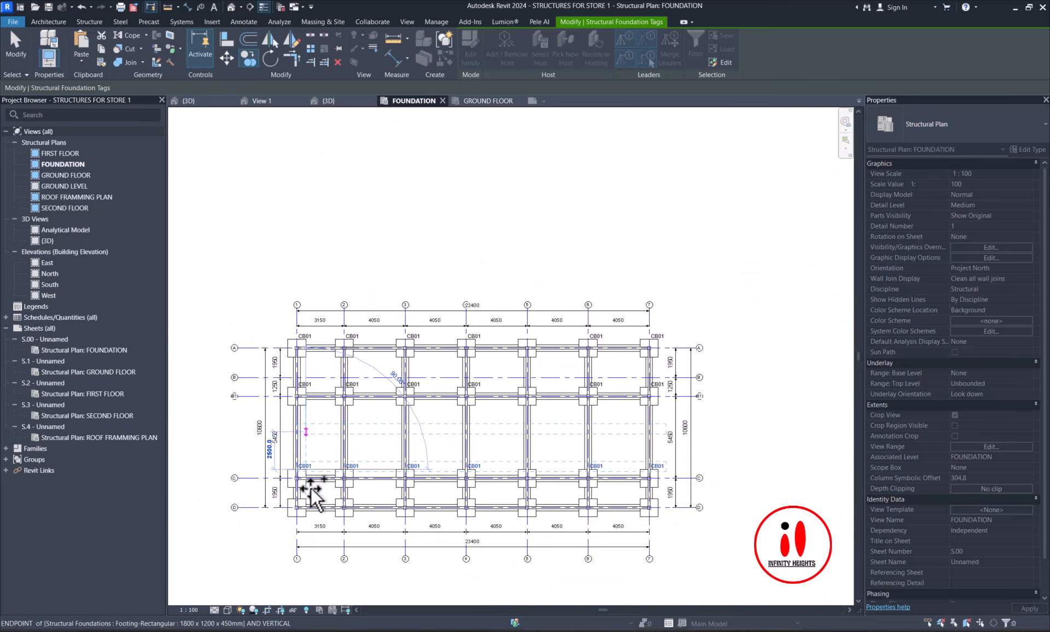
{"action": "scroll", "coordinate": [314, 489], "scroll_direction": "up", "scroll_amount": 4}
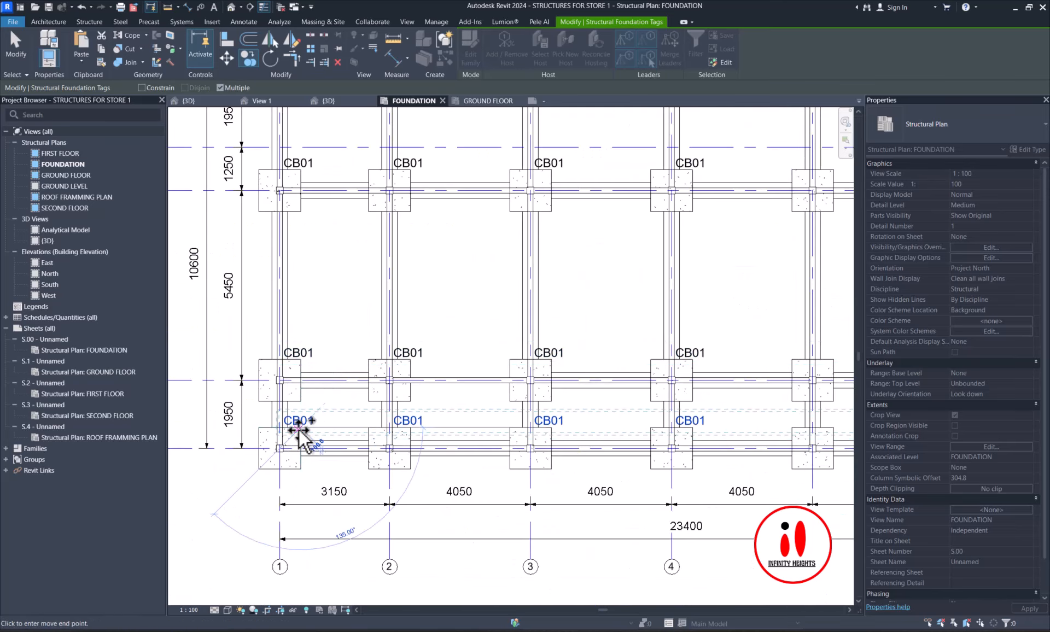
{"action": "scroll", "coordinate": [299, 429], "scroll_direction": "down", "scroll_amount": 1}
{"action": "left_click", "coordinate": [298, 431]}
{"action": "key", "text": "Escape"}
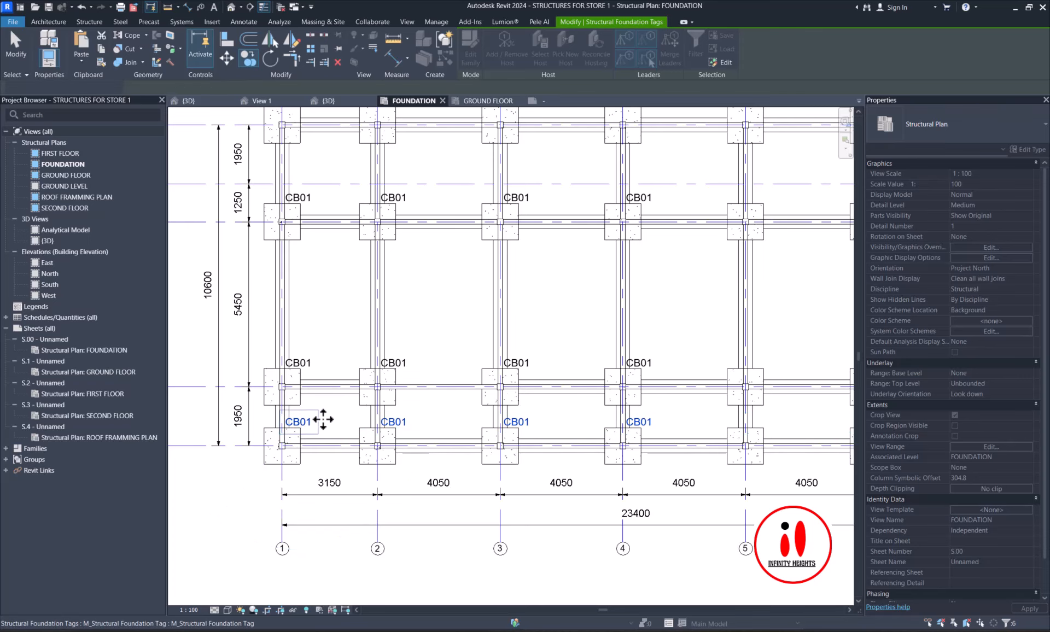
- Select all CB01 tags in the plan and examine their placement over the footings along every grid line
{"action": "key", "text": "s"}
{"action": "key", "text": "a"}
{"action": "scroll", "coordinate": [332, 417], "scroll_direction": "down", "scroll_amount": 2}
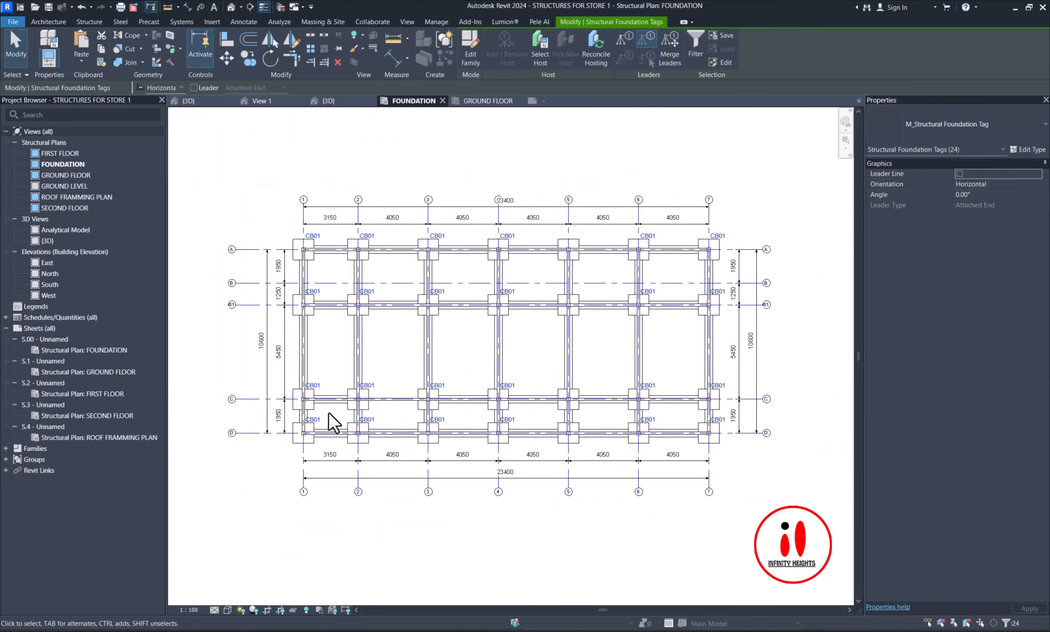
{"action": "scroll", "coordinate": [320, 408], "scroll_direction": "up", "scroll_amount": 2}
{"action": "scroll", "coordinate": [320, 408], "scroll_direction": "up", "scroll_amount": 3}
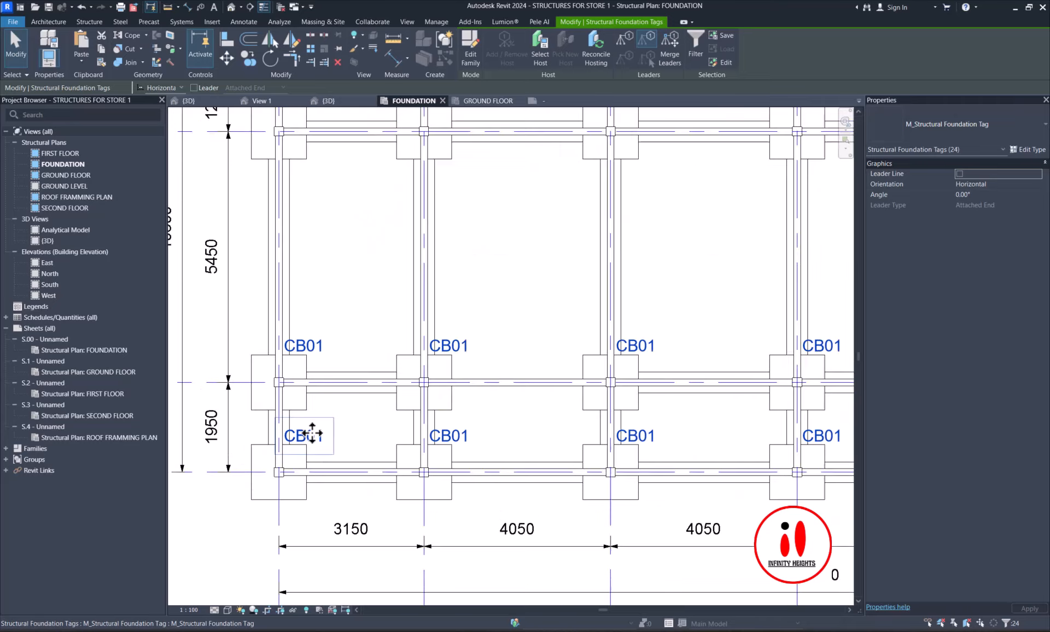
{"action": "scroll", "coordinate": [312, 433], "scroll_direction": "up", "scroll_amount": 1}
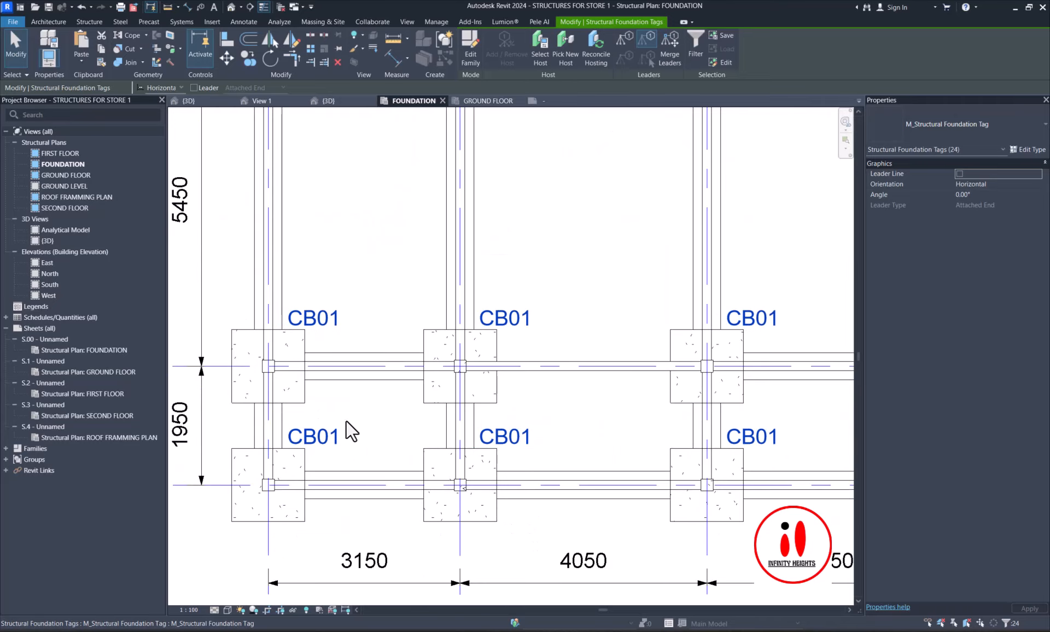
{"action": "scroll", "coordinate": [377, 418], "scroll_direction": "down", "scroll_amount": 3}
{"action": "scroll", "coordinate": [395, 408], "scroll_direction": "down", "scroll_amount": 2}
{"action": "scroll", "coordinate": [376, 337], "scroll_direction": "up", "scroll_amount": 2}
{"action": "left_click", "coordinate": [375, 335]}
{"action": "scroll", "coordinate": [373, 341], "scroll_direction": "down", "scroll_amount": 2}
{"action": "scroll", "coordinate": [363, 335], "scroll_direction": "up", "scroll_amount": 2}
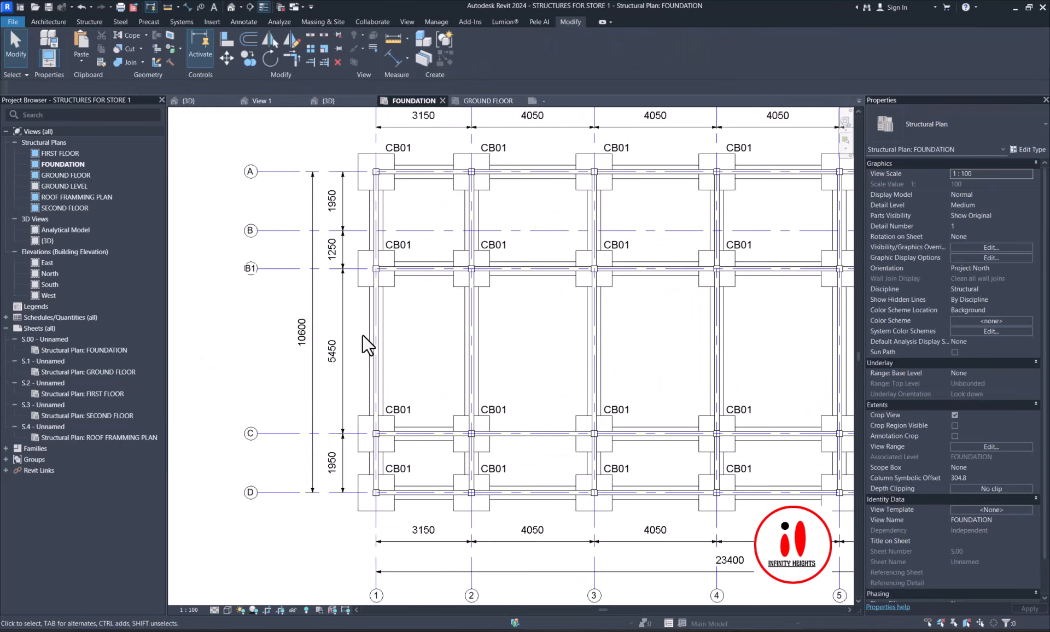
{"action": "scroll", "coordinate": [362, 335], "scroll_direction": "up", "scroll_amount": 1}
{"action": "scroll", "coordinate": [394, 345], "scroll_direction": "down", "scroll_amount": 2}
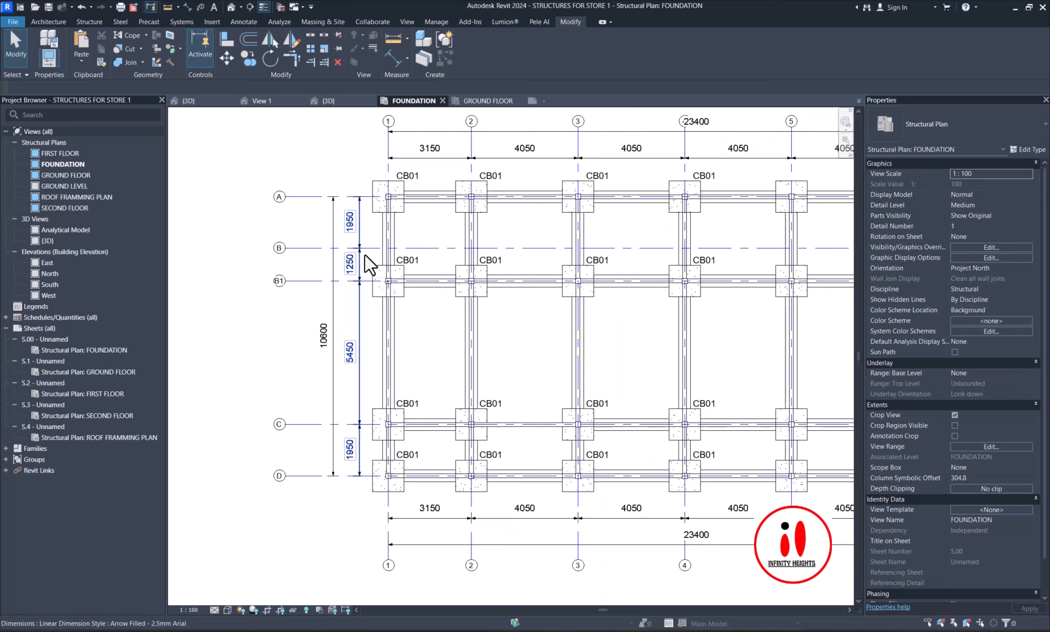
{"action": "scroll", "coordinate": [603, 306], "scroll_direction": "down", "scroll_amount": 3}
{"action": "scroll", "coordinate": [358, 279], "scroll_direction": "up", "scroll_amount": 4}
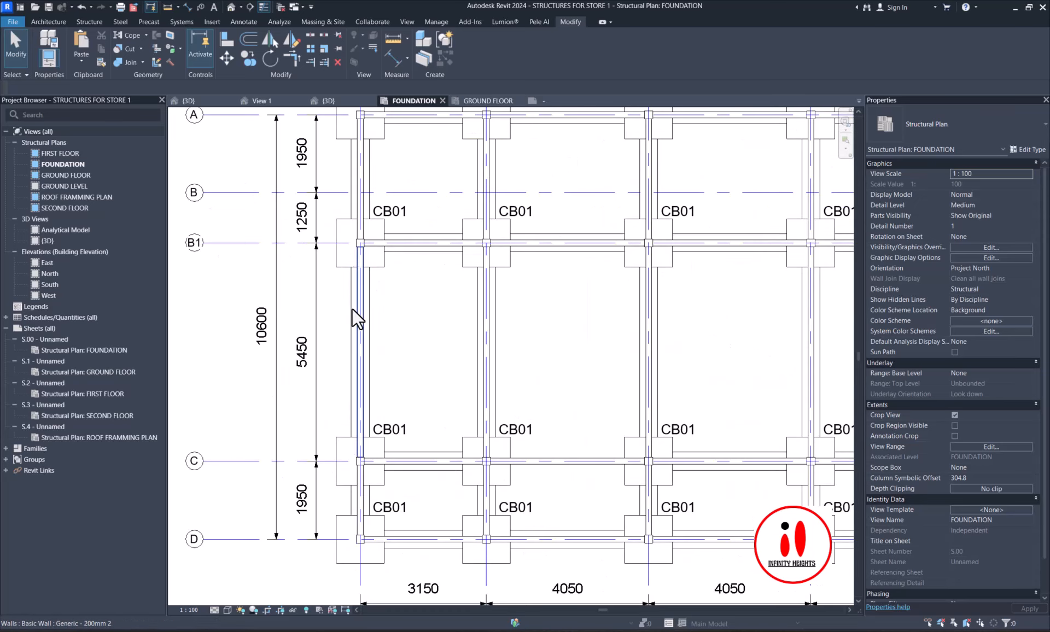
- Tag the wall footing on grid 2 between lines B1 and C by category, and turn off the tag's leader line
{"action": "left_click", "coordinate": [351, 305]}
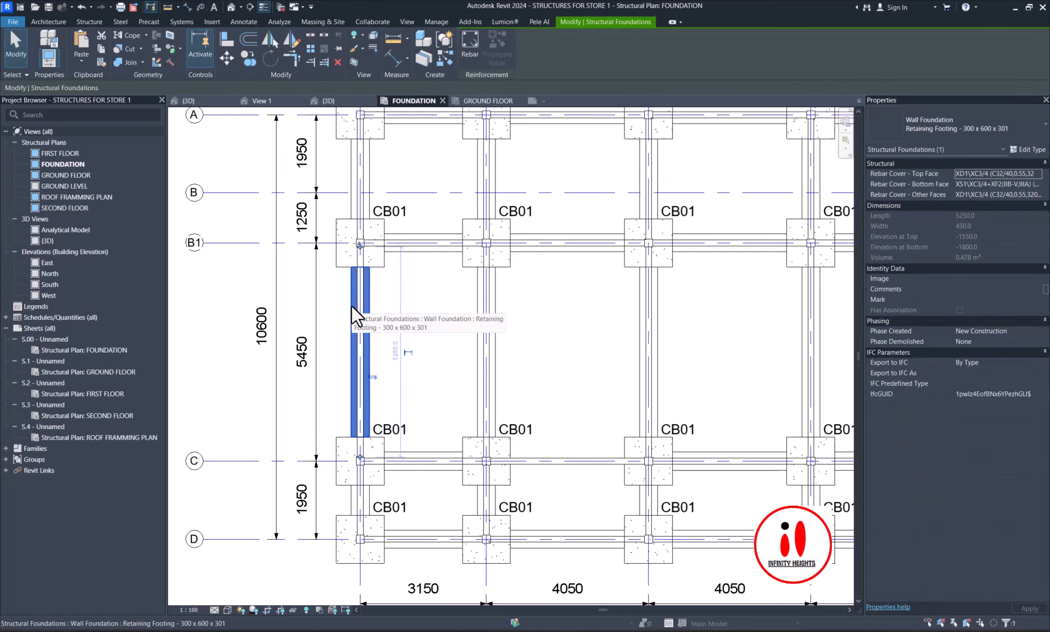
{"action": "left_click", "coordinate": [402, 310]}
{"action": "scroll", "coordinate": [324, 302], "scroll_direction": "up", "scroll_amount": 3}
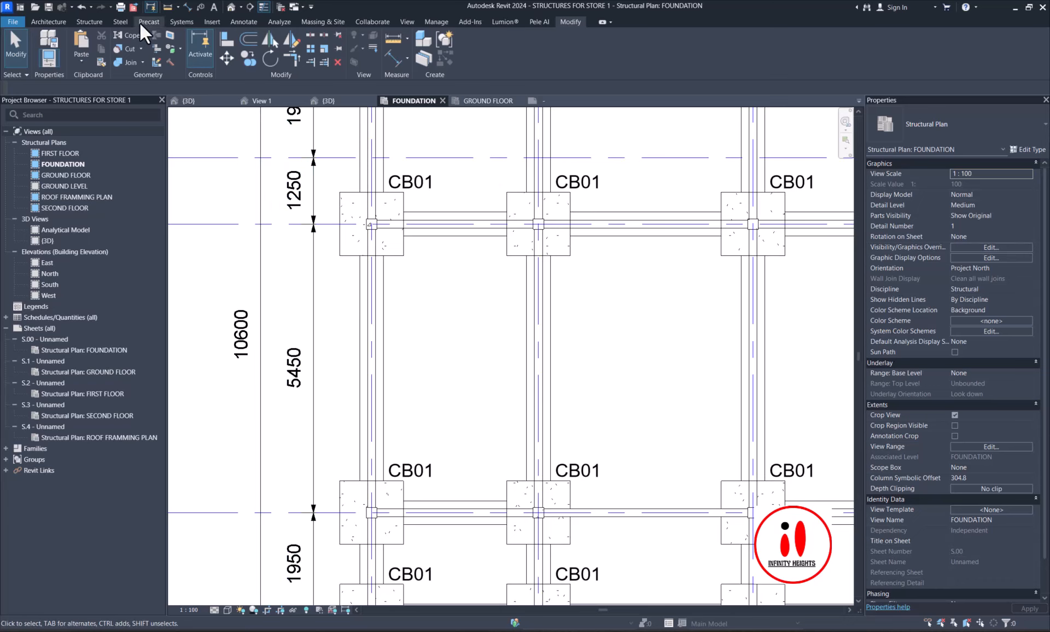
{"action": "left_click", "coordinate": [236, 24]}
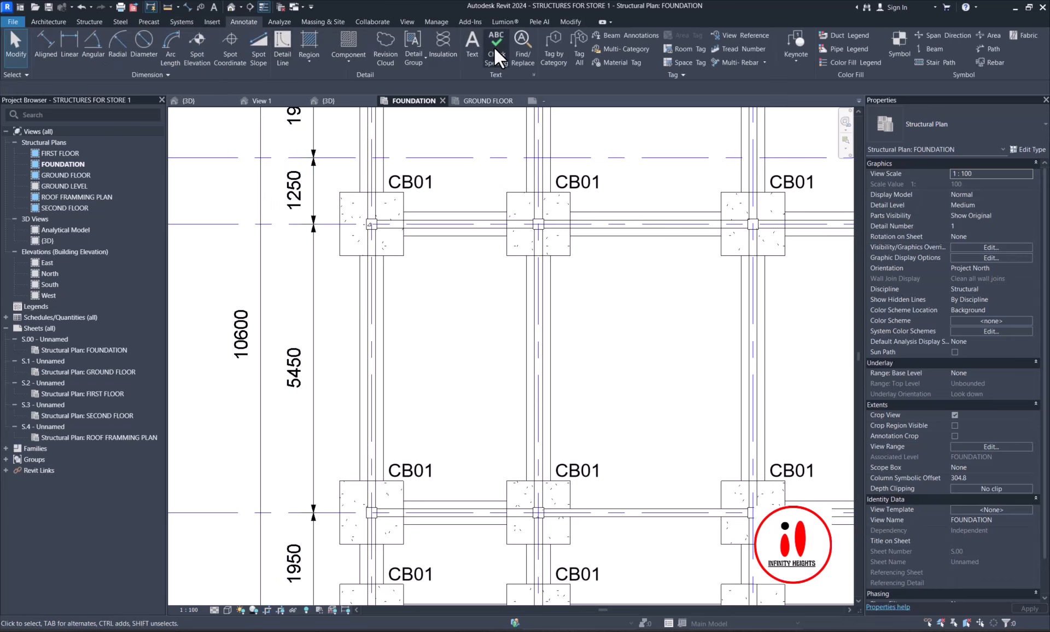
{"action": "left_click", "coordinate": [556, 50]}
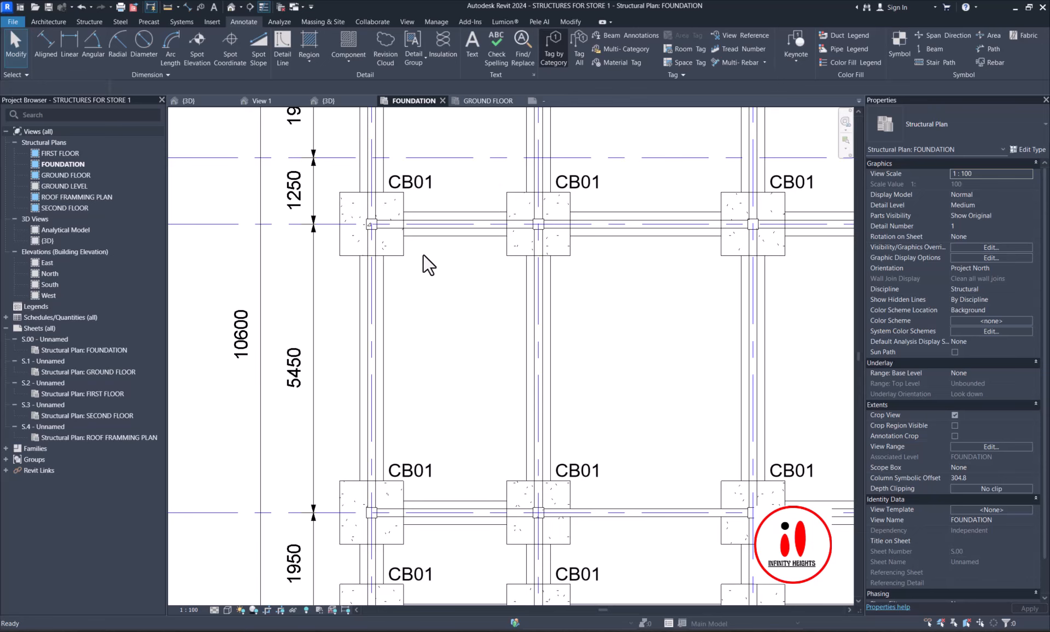
{"action": "scroll", "coordinate": [423, 254], "scroll_direction": "down", "scroll_amount": 2}
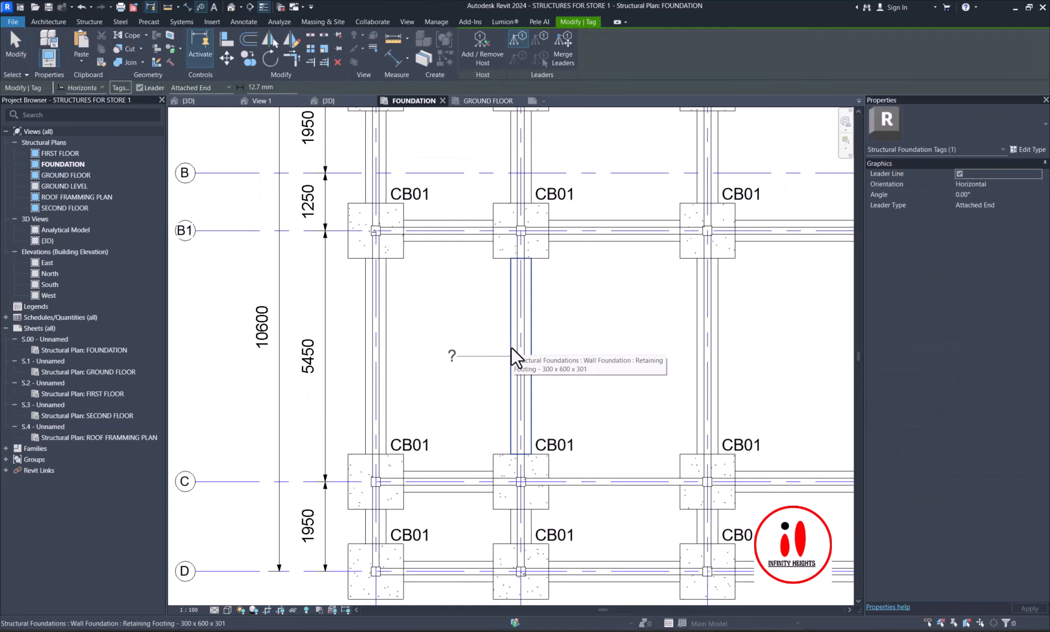
{"action": "left_click", "coordinate": [481, 343]}
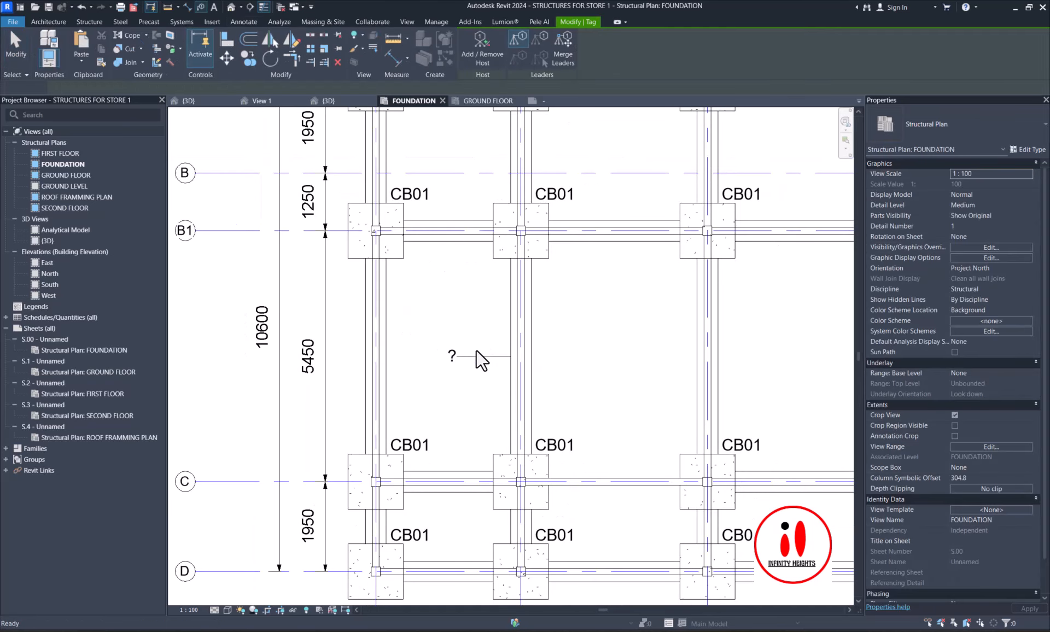
{"action": "key", "text": "Escape"}
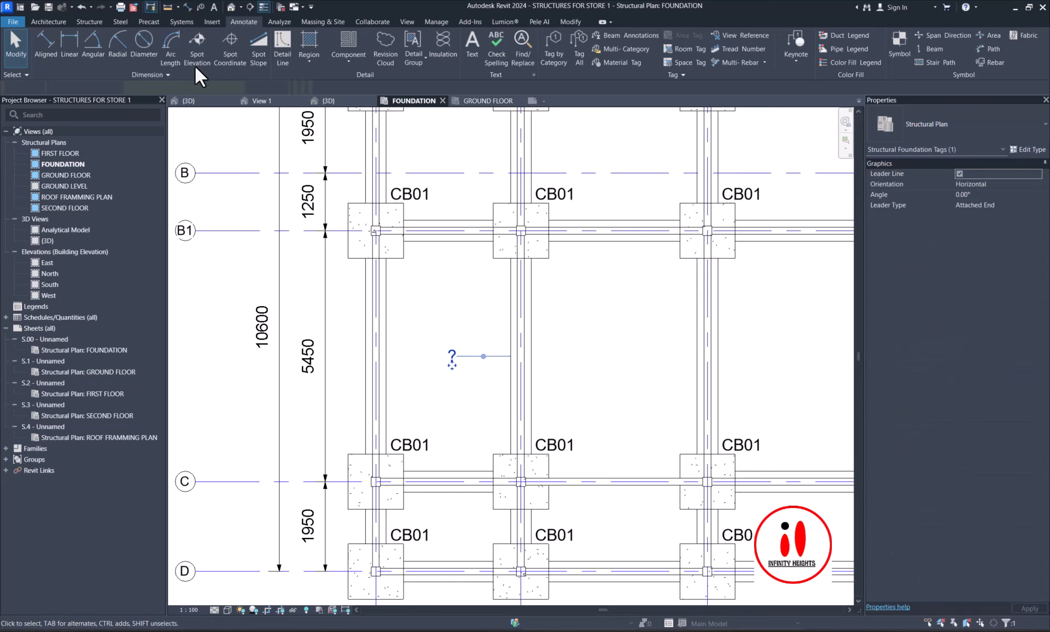
{"action": "scroll", "coordinate": [517, 254], "scroll_direction": "up", "scroll_amount": 1}
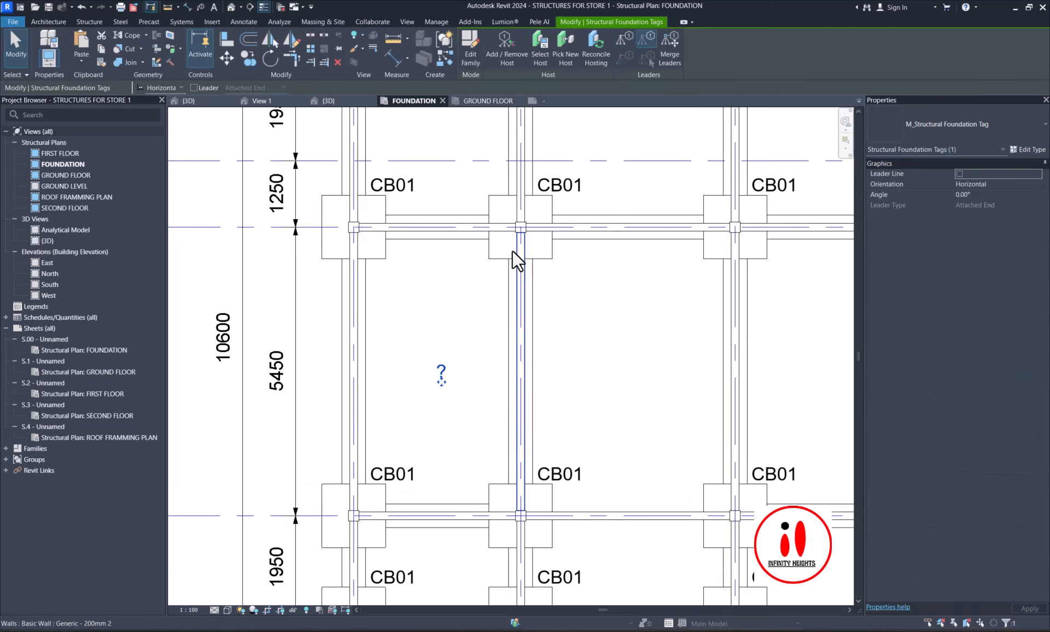
- Set the Type Mark of the Retaining Footing - 300 x 600 x 301 type to SF01
{"action": "left_click", "coordinate": [492, 296]}
{"action": "left_click", "coordinate": [507, 316]}
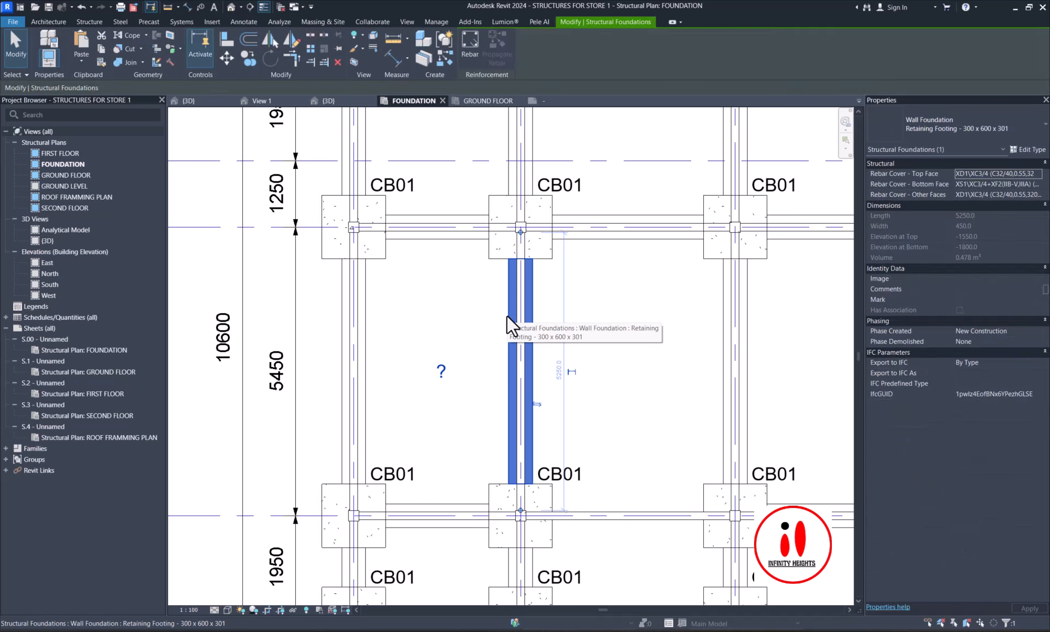
{"action": "left_click", "coordinate": [1021, 150]}
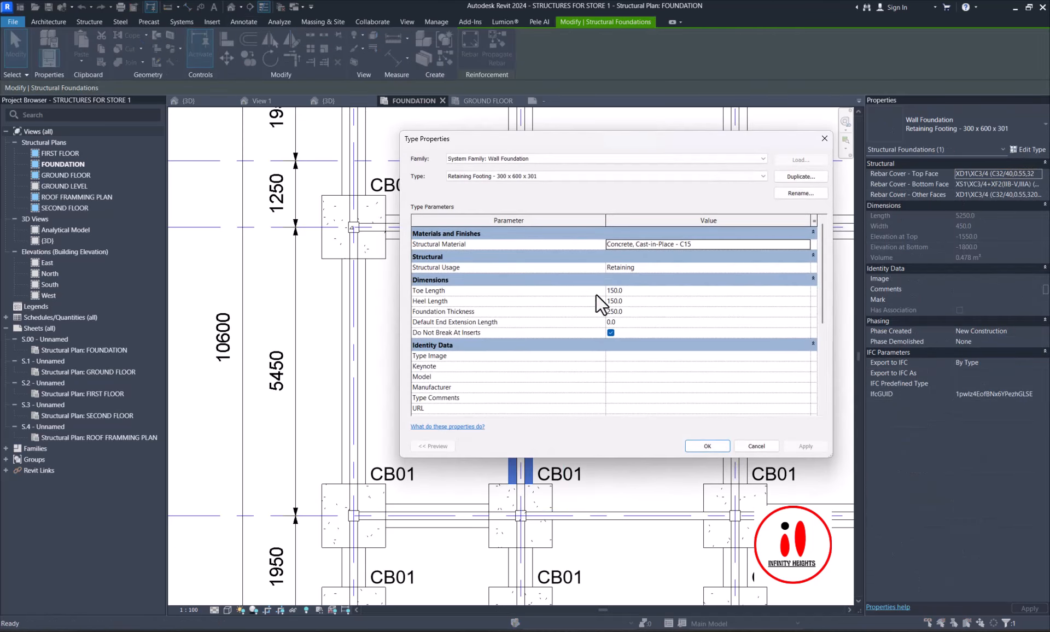
{"action": "scroll", "coordinate": [610, 309], "scroll_direction": "down", "scroll_amount": 5}
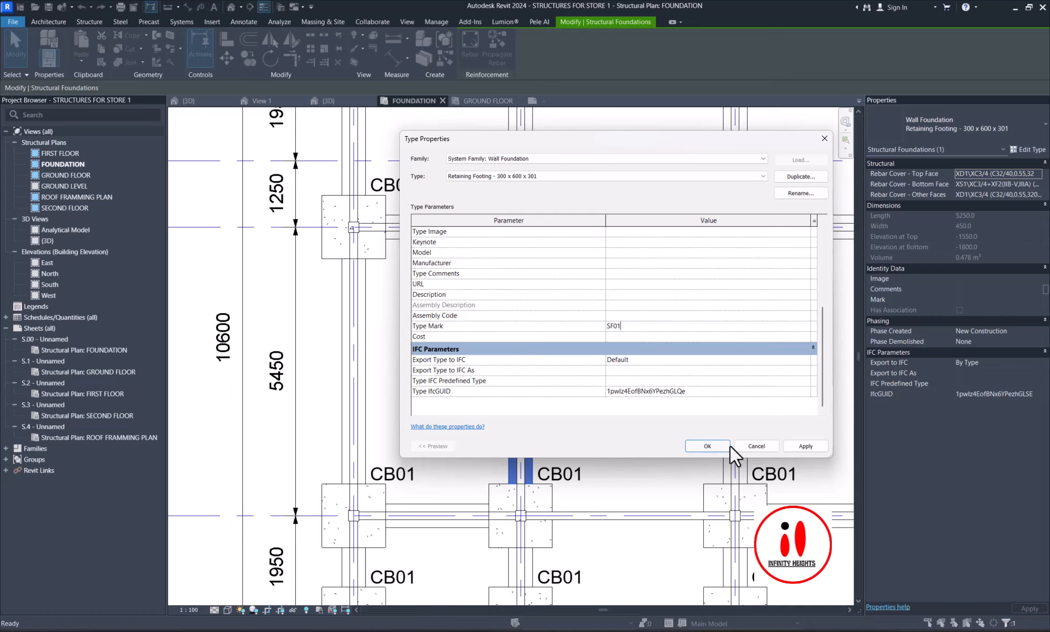
{"action": "left_click", "coordinate": [715, 444]}
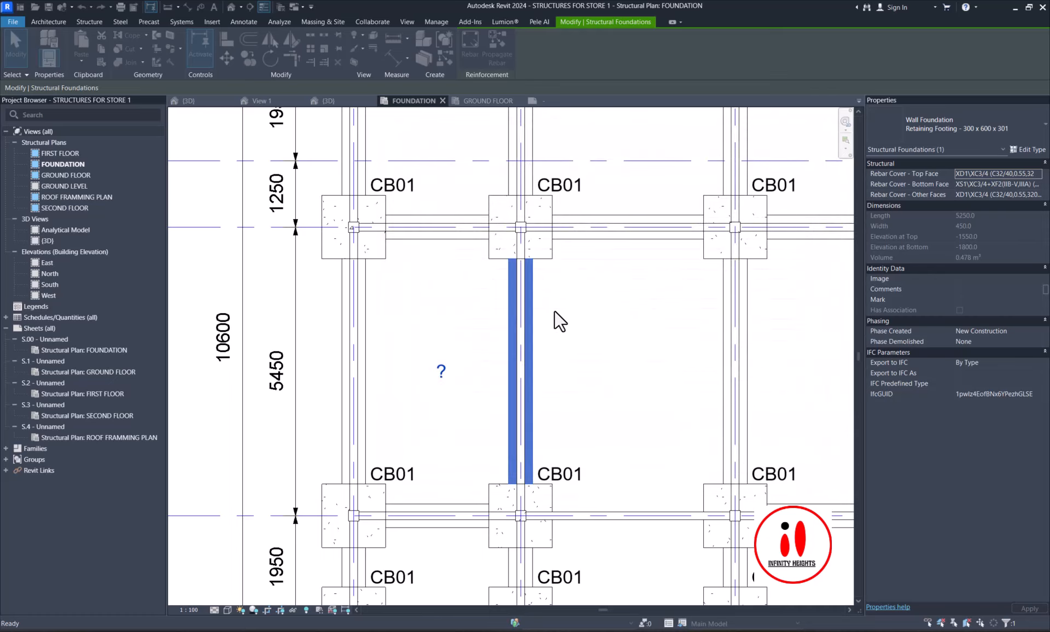
- Rotate the SF01 tag to vertical and move it against the wall footing on grid 2 between lines B1 and C
{"action": "scroll", "coordinate": [441, 329], "scroll_direction": "down", "scroll_amount": 3}
{"action": "left_click", "coordinate": [441, 327]}
{"action": "scroll", "coordinate": [448, 355], "scroll_direction": "up", "scroll_amount": 4}
{"action": "left_click", "coordinate": [448, 356]}
{"action": "key", "text": "space"}
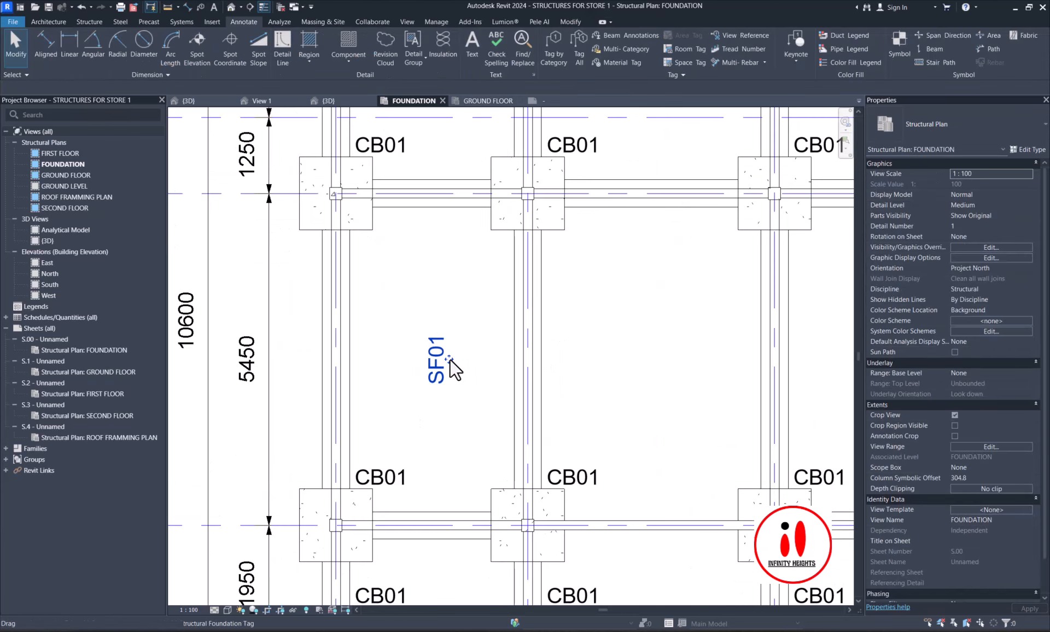
{"action": "left_click_drag", "start_coordinate": [449, 360], "coordinate": [520, 356]}
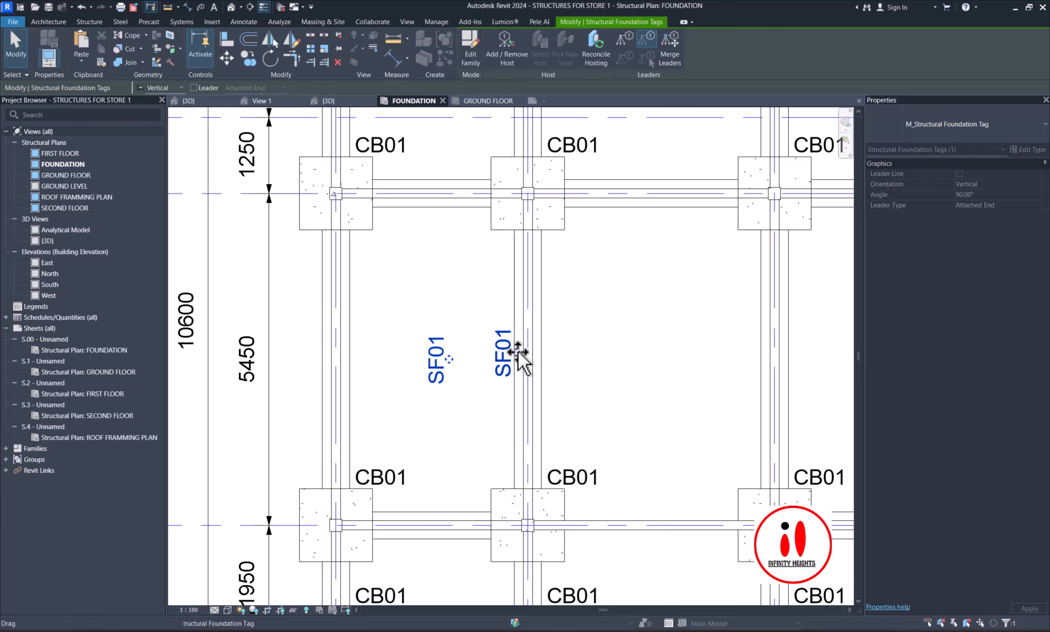
{"action": "scroll", "coordinate": [466, 335], "scroll_direction": "down", "scroll_amount": 3}
{"action": "left_click", "coordinate": [465, 336]}
{"action": "scroll", "coordinate": [466, 336], "scroll_direction": "up", "scroll_amount": 3}
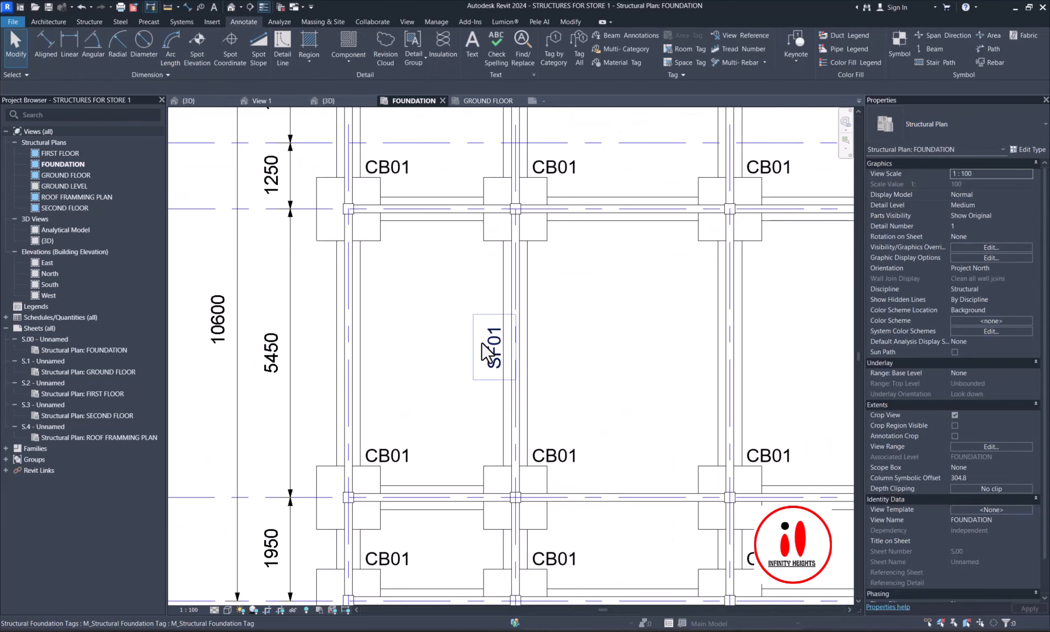
- Copy the SF01 tag in multiple mode horizontally to the wall footings on grids 3 and 4 between lines B1 and C
{"action": "left_click", "coordinate": [503, 346]}
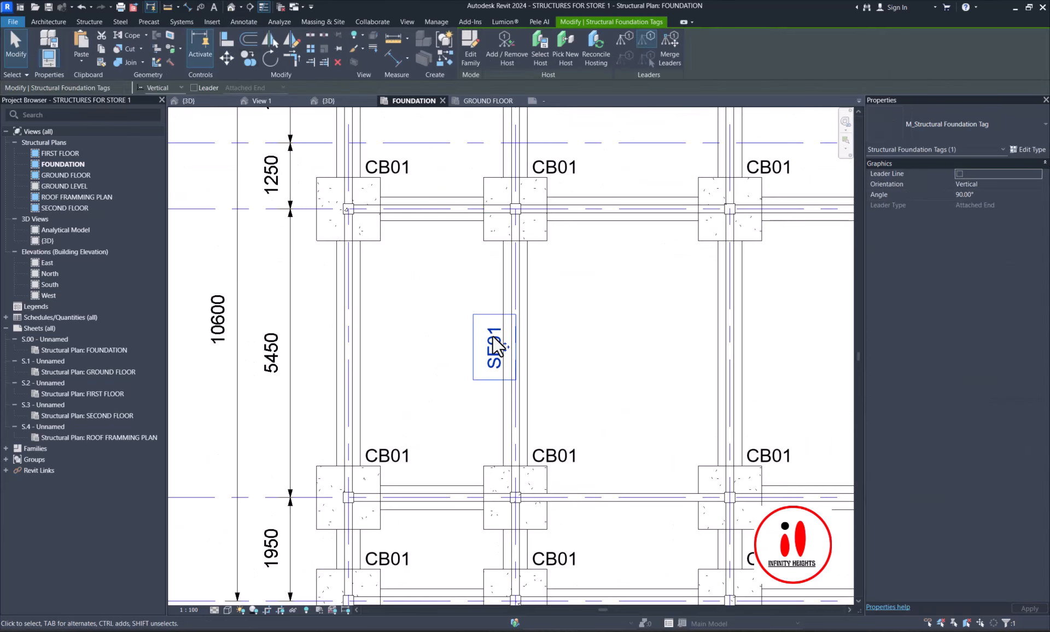
{"action": "left_click", "coordinate": [249, 56]}
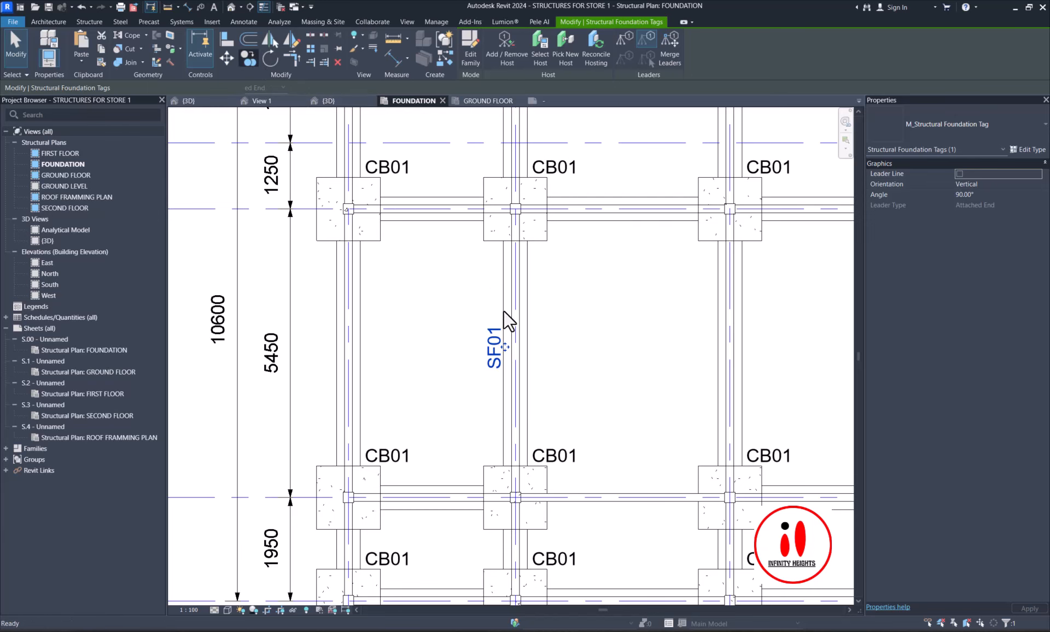
{"action": "left_click", "coordinate": [504, 347]}
{"action": "scroll", "coordinate": [580, 383], "scroll_direction": "down", "scroll_amount": 5}
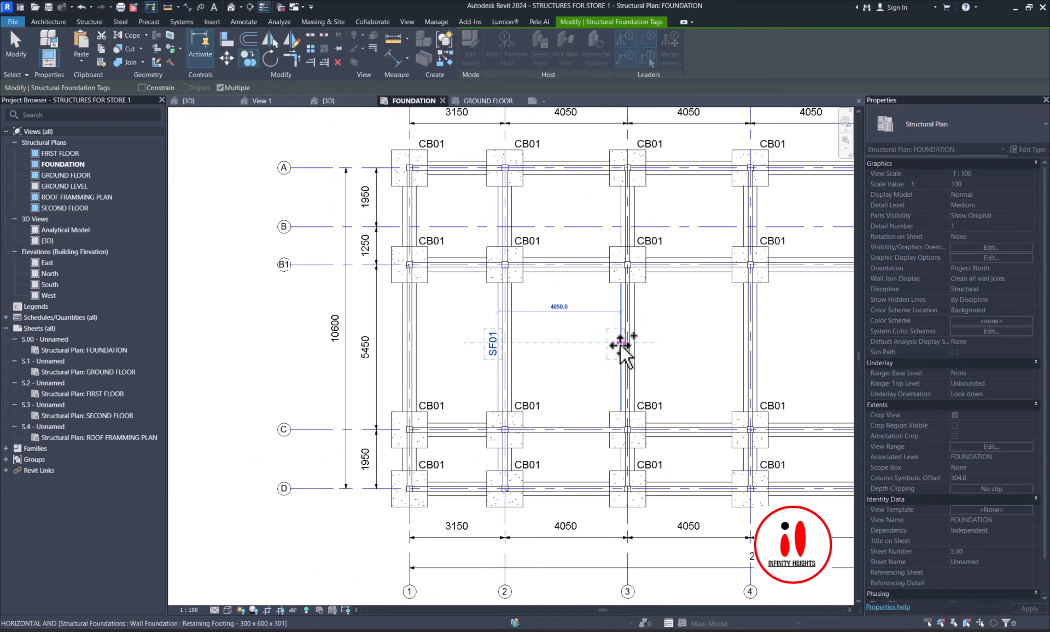
{"action": "left_click", "coordinate": [621, 343]}
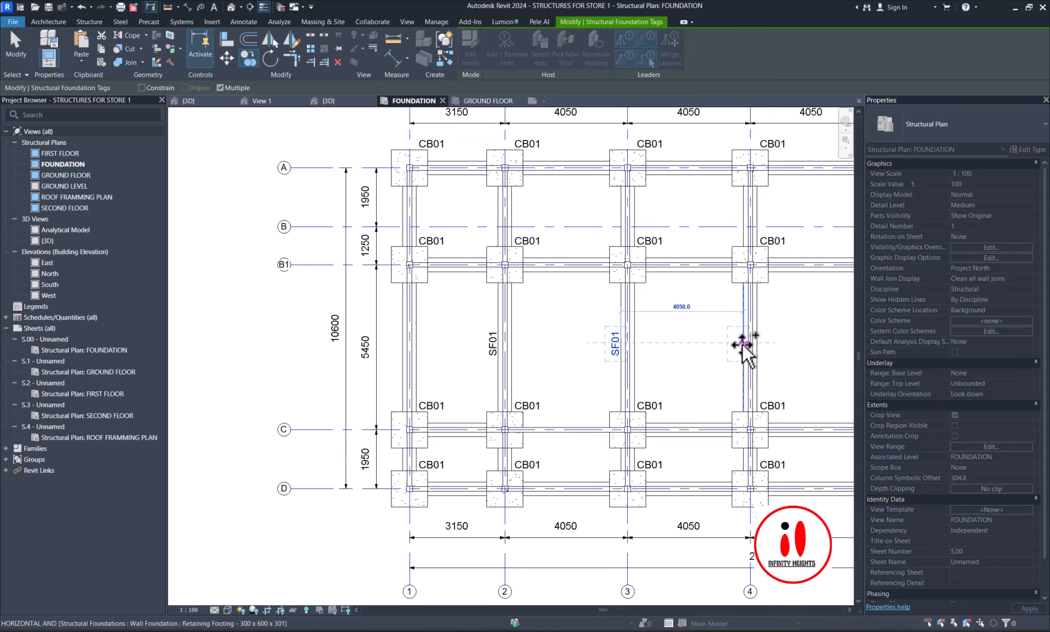
{"action": "scroll", "coordinate": [743, 344], "scroll_direction": "down", "scroll_amount": 2}
{"action": "scroll", "coordinate": [747, 347], "scroll_direction": "up", "scroll_amount": 5}
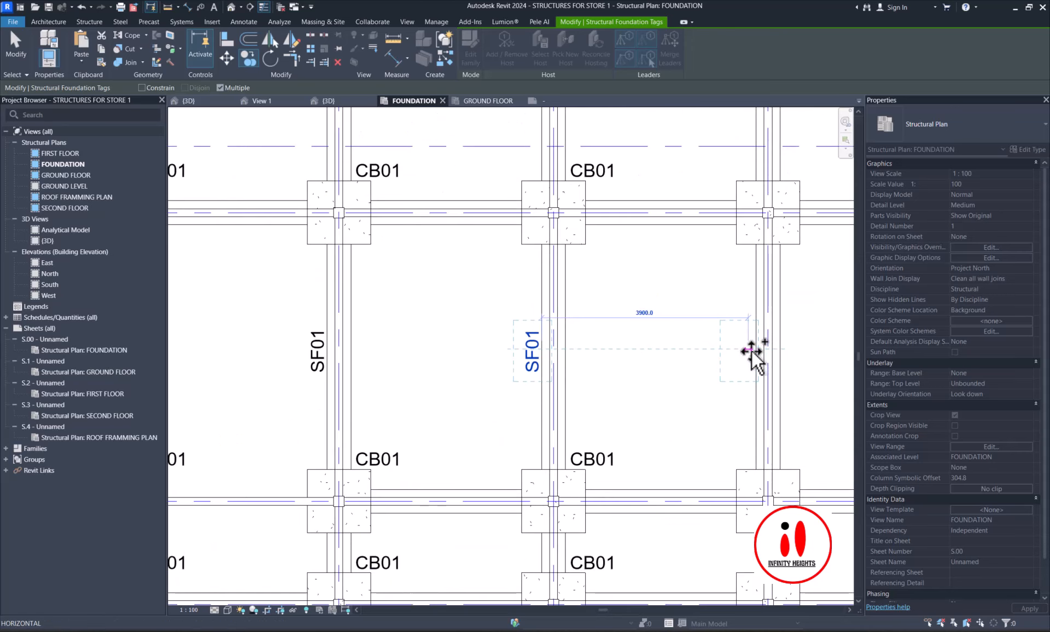
- Continue copying the SF01 tag to the wall footings on grids 5, 6 and 7 between lines B1 and C
{"action": "scroll", "coordinate": [755, 356], "scroll_direction": "down", "scroll_amount": 4}
{"action": "scroll", "coordinate": [741, 347], "scroll_direction": "up", "scroll_amount": 5}
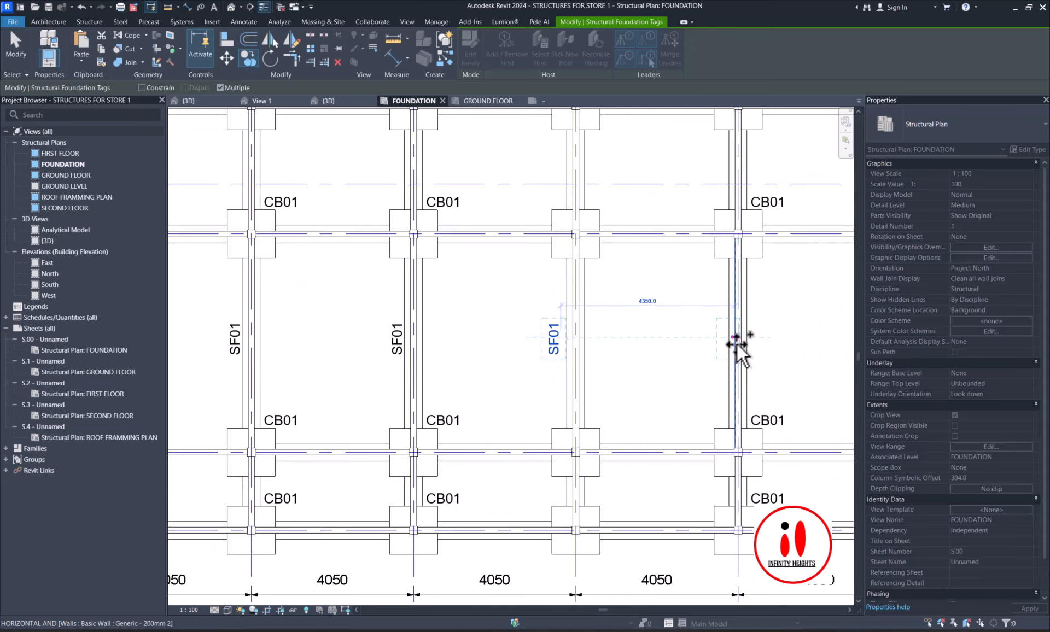
{"action": "scroll", "coordinate": [711, 346], "scroll_direction": "down", "scroll_amount": 2}
{"action": "scroll", "coordinate": [787, 343], "scroll_direction": "up", "scroll_amount": 1}
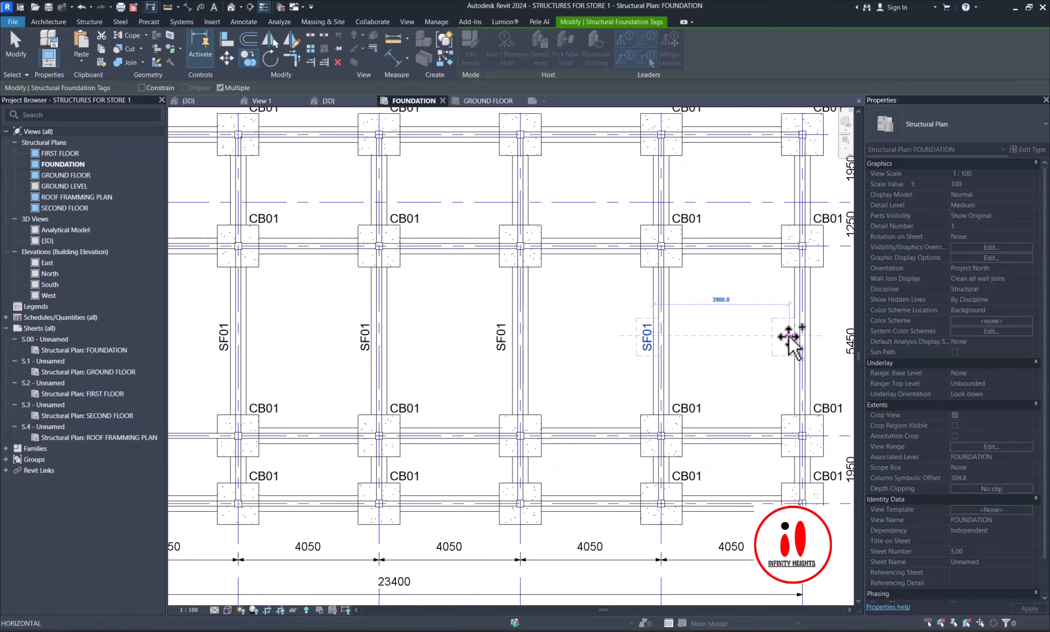
{"action": "scroll", "coordinate": [499, 298], "scroll_direction": "down", "scroll_amount": 3}
{"action": "scroll", "coordinate": [414, 262], "scroll_direction": "up", "scroll_amount": 1}
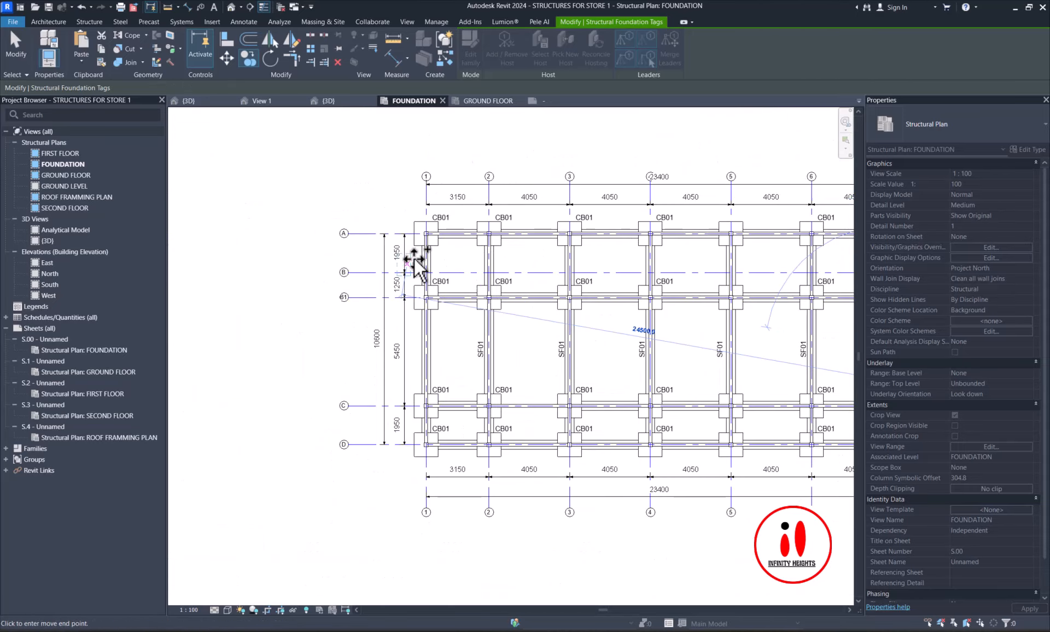
- Copy the vertical SF01 tag to the wall footings on grids 2, 3 and 4 between lines A and B1
{"action": "scroll", "coordinate": [416, 262], "scroll_direction": "up", "scroll_amount": 3}
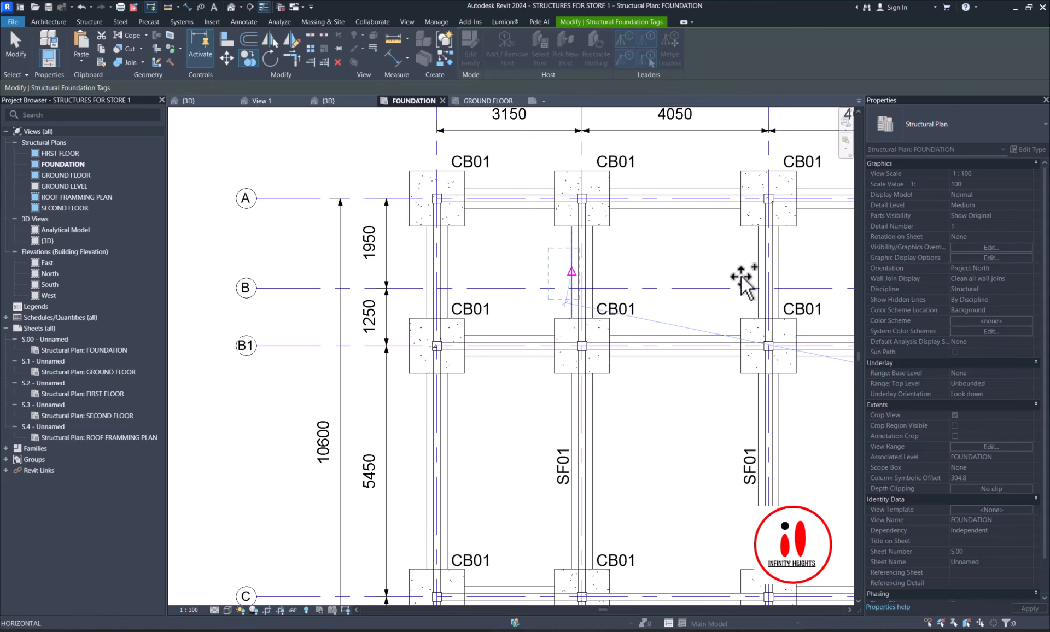
{"action": "scroll", "coordinate": [628, 277], "scroll_direction": "down", "scroll_amount": 3}
{"action": "scroll", "coordinate": [722, 276], "scroll_direction": "up", "scroll_amount": 2}
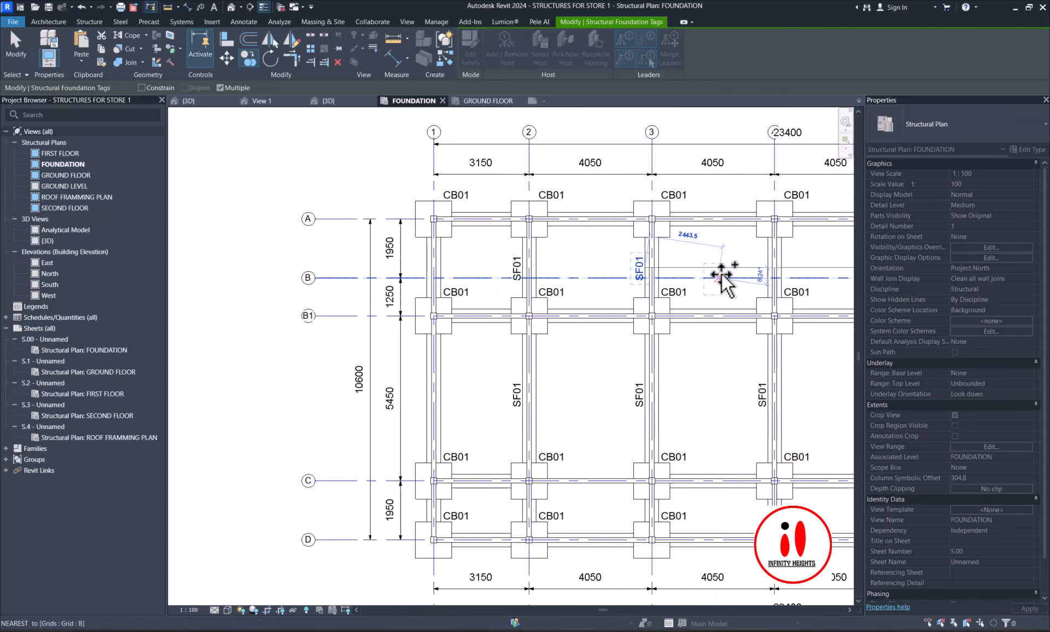
{"action": "scroll", "coordinate": [745, 281], "scroll_direction": "down", "scroll_amount": 2}
{"action": "scroll", "coordinate": [785, 276], "scroll_direction": "up", "scroll_amount": 2}
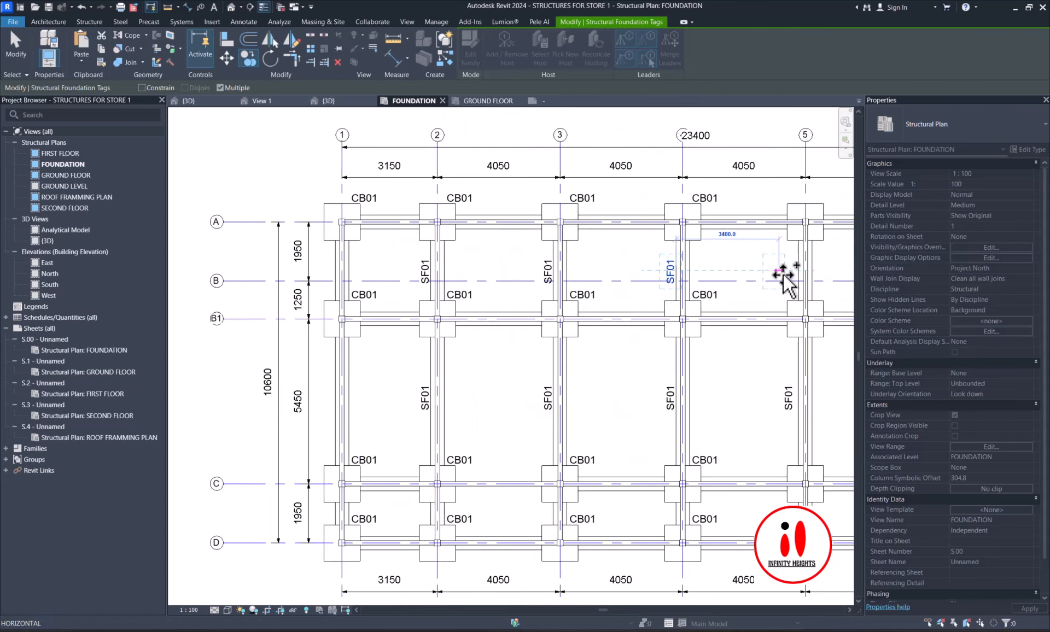
- Continue copying the vertical SF01 tag to the wall footings on grids 5, 6 and 7 between lines A and B1
{"action": "scroll", "coordinate": [788, 277], "scroll_direction": "down", "scroll_amount": 2}
{"action": "scroll", "coordinate": [793, 269], "scroll_direction": "up", "scroll_amount": 1}
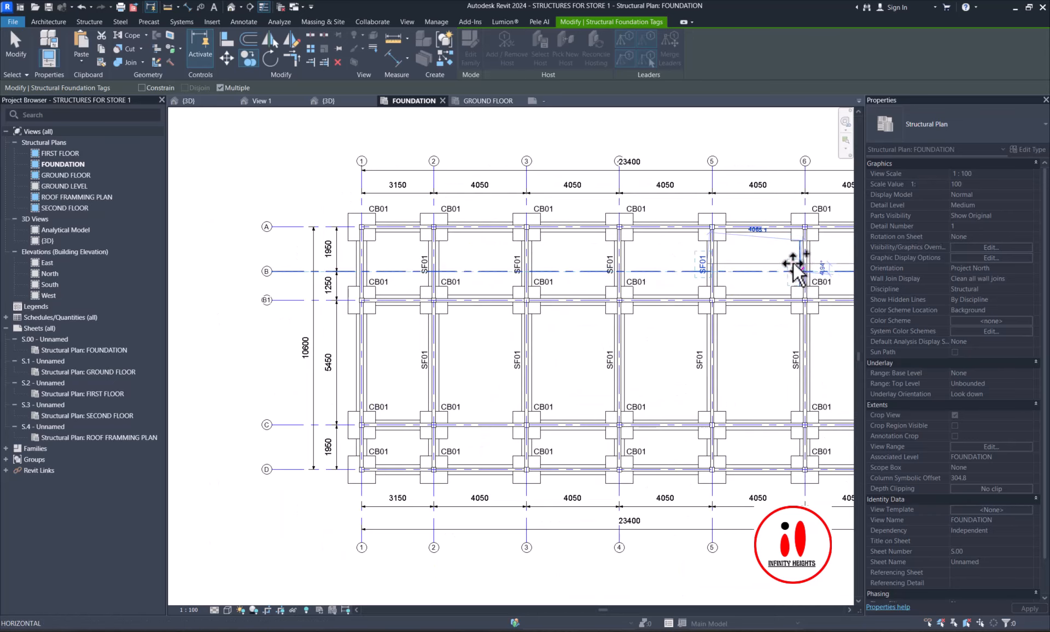
{"action": "scroll", "coordinate": [794, 268], "scroll_direction": "up", "scroll_amount": 1}
{"action": "scroll", "coordinate": [684, 270], "scroll_direction": "down", "scroll_amount": 2}
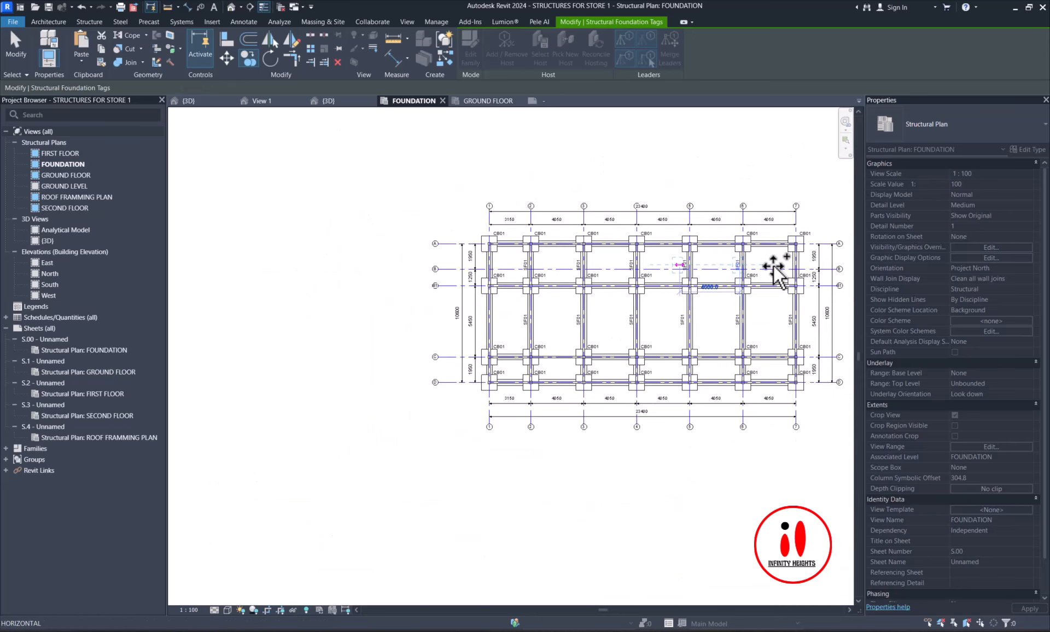
{"action": "scroll", "coordinate": [774, 268], "scroll_direction": "up", "scroll_amount": 3}
{"action": "scroll", "coordinate": [755, 242], "scroll_direction": "down", "scroll_amount": 4}
- Copy the SF01 tag to the line D wall footing between grids 4 and 5, rotate it to horizontal and move it just above the footing
{"action": "left_click_drag", "start_coordinate": [777, 268], "coordinate": [754, 438]}
{"action": "scroll", "coordinate": [608, 460], "scroll_direction": "up", "scroll_amount": 2}
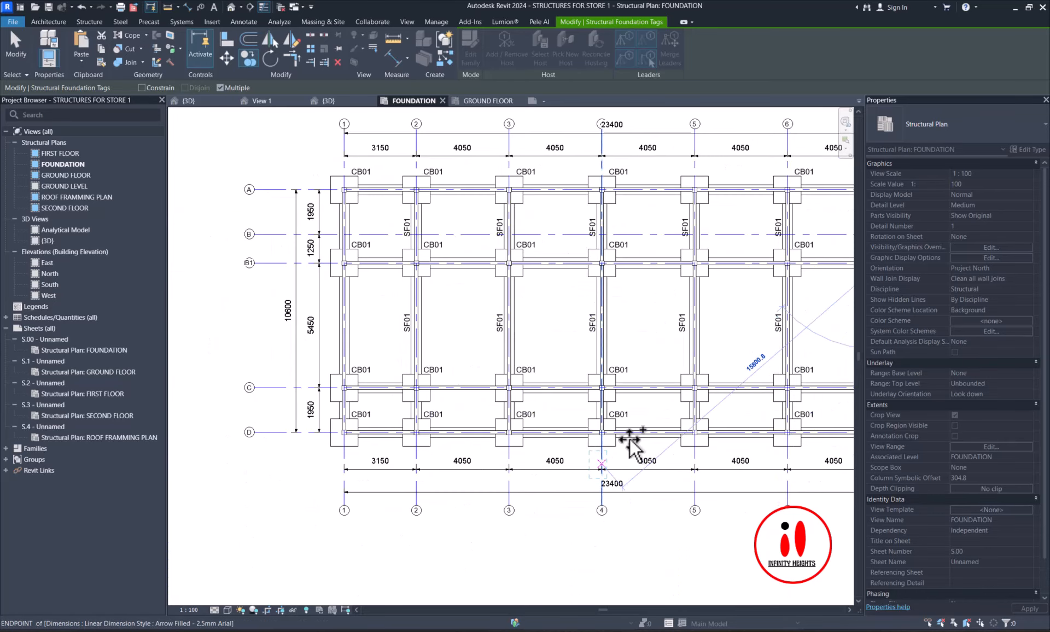
{"action": "left_click", "coordinate": [652, 426]}
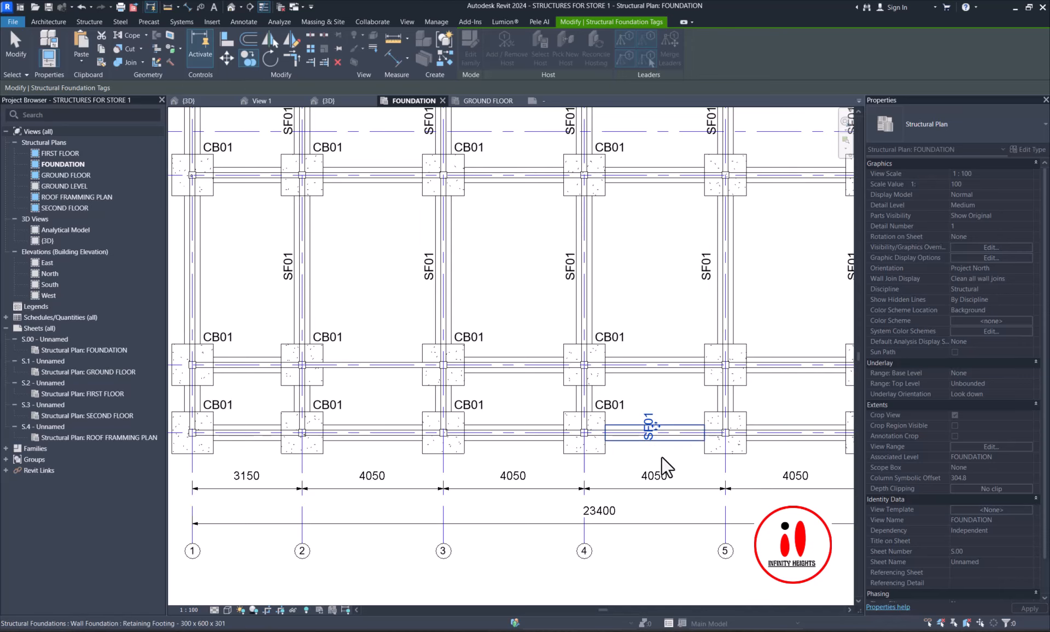
{"action": "scroll", "coordinate": [656, 446], "scroll_direction": "up", "scroll_amount": 3}
{"action": "key", "text": "space"}
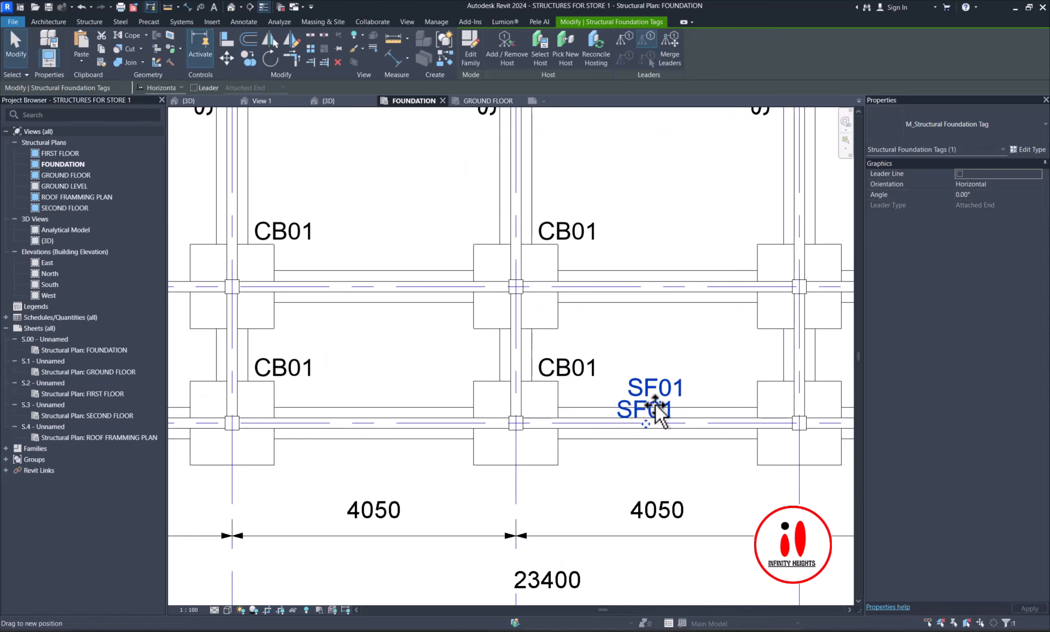
{"action": "left_click_drag", "start_coordinate": [655, 405], "coordinate": [655, 411]}
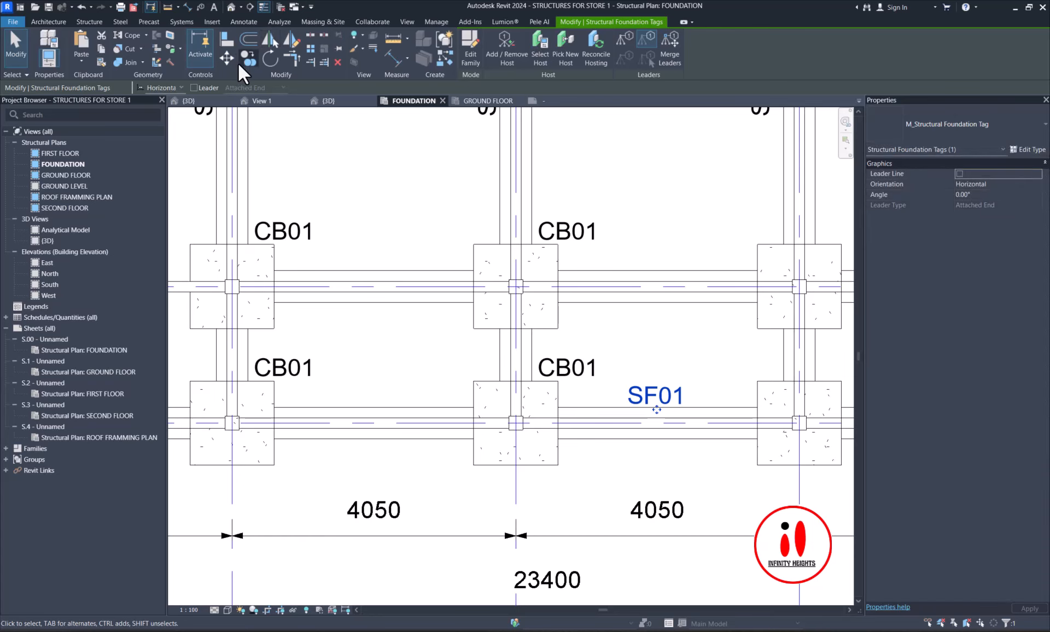
- Copy the horizontal SF01 tag from line D straight up to the line C wall footing between grids 4 and 5
{"action": "key", "text": "m"}
{"action": "key", "text": "v"}
{"action": "left_click", "coordinate": [655, 409]}
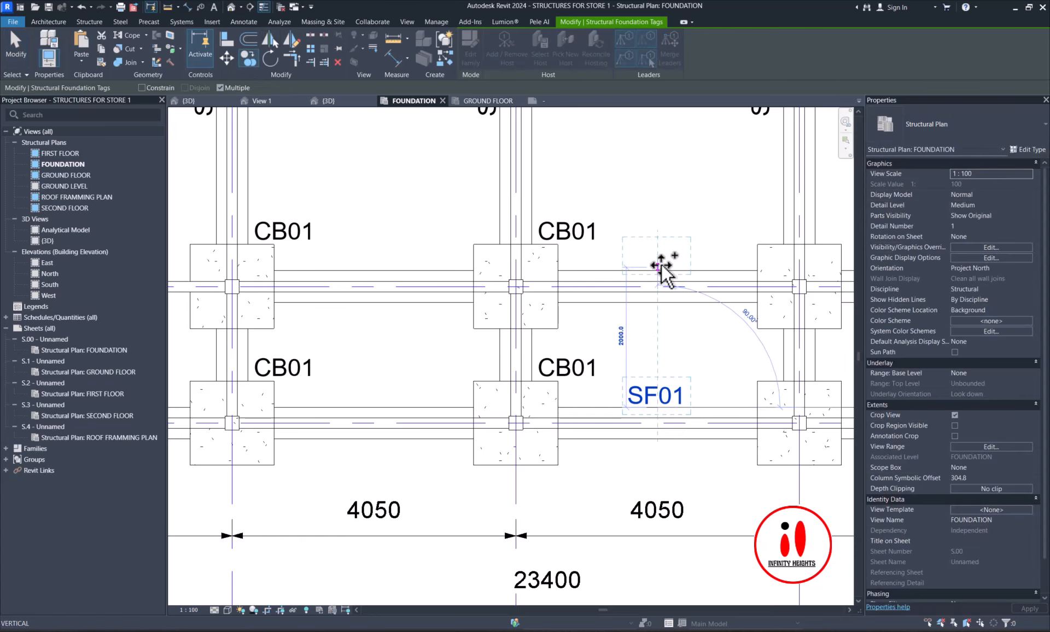
{"action": "left_click", "coordinate": [661, 266]}
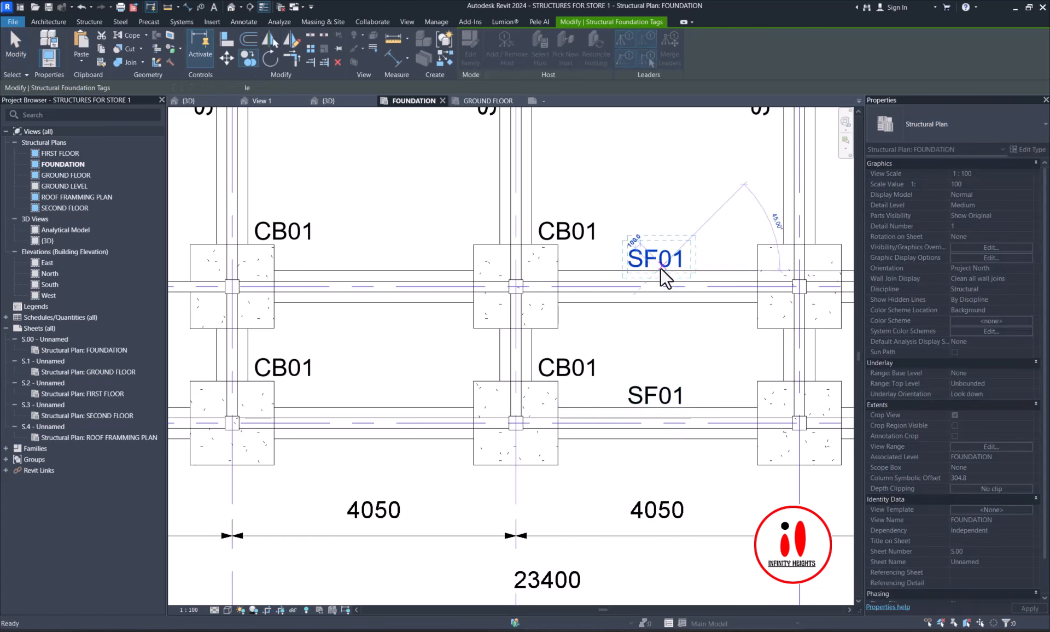
{"action": "key", "text": "Escape"}
- Copy the line C SF01 tag vertically to the wall footings on lines B1 and A between grids 4 and 5
{"action": "scroll", "coordinate": [659, 271], "scroll_direction": "down", "scroll_amount": 3}
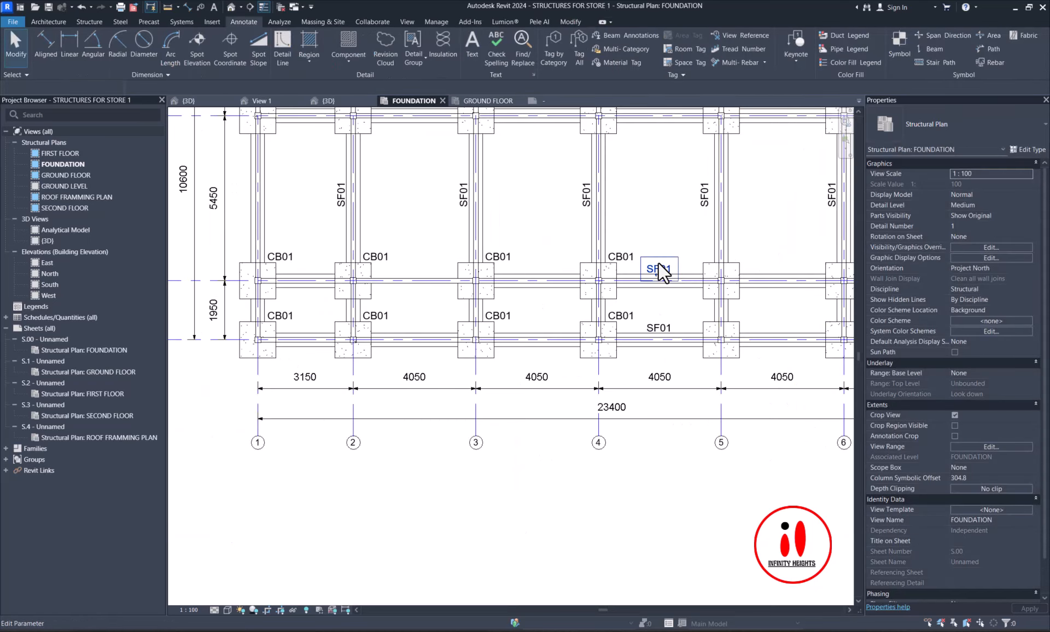
{"action": "left_click", "coordinate": [659, 271]}
{"action": "key", "text": "c"}
{"action": "key", "text": "o"}
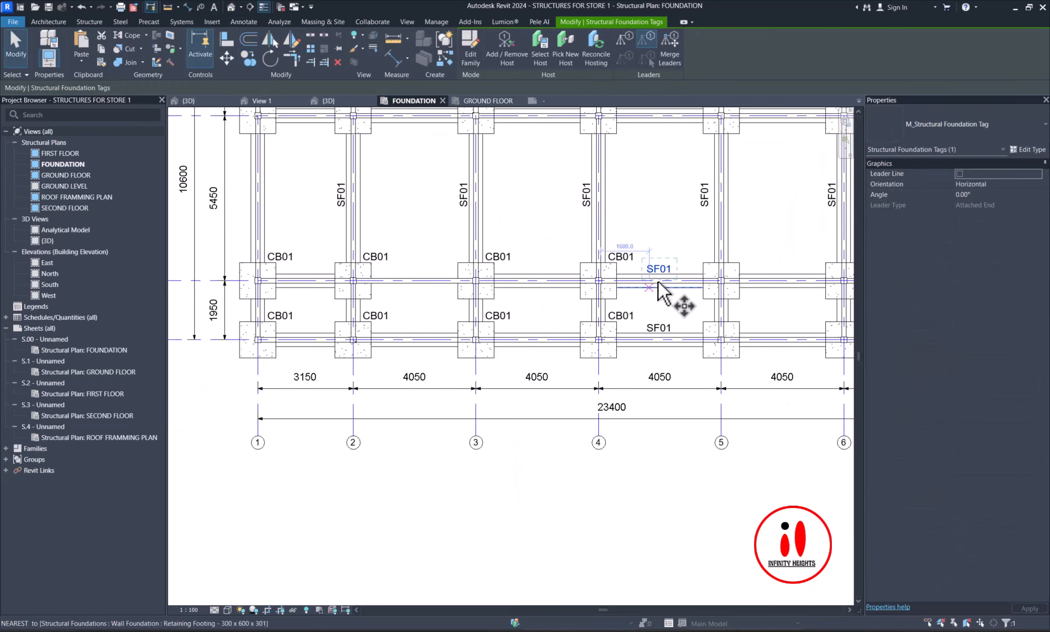
{"action": "left_click", "coordinate": [660, 279]}
{"action": "scroll", "coordinate": [660, 240], "scroll_direction": "down", "scroll_amount": 3}
{"action": "scroll", "coordinate": [651, 206], "scroll_direction": "up", "scroll_amount": 3}
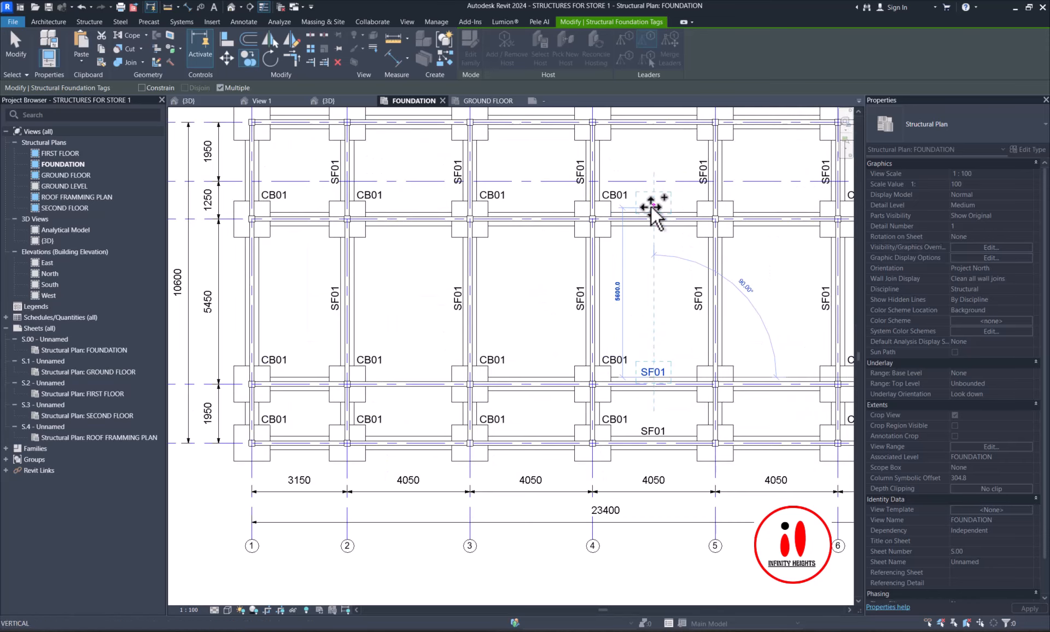
{"action": "scroll", "coordinate": [654, 244], "scroll_direction": "down", "scroll_amount": 1}
{"action": "scroll", "coordinate": [654, 244], "scroll_direction": "down", "scroll_amount": 2}
{"action": "scroll", "coordinate": [653, 189], "scroll_direction": "up", "scroll_amount": 3}
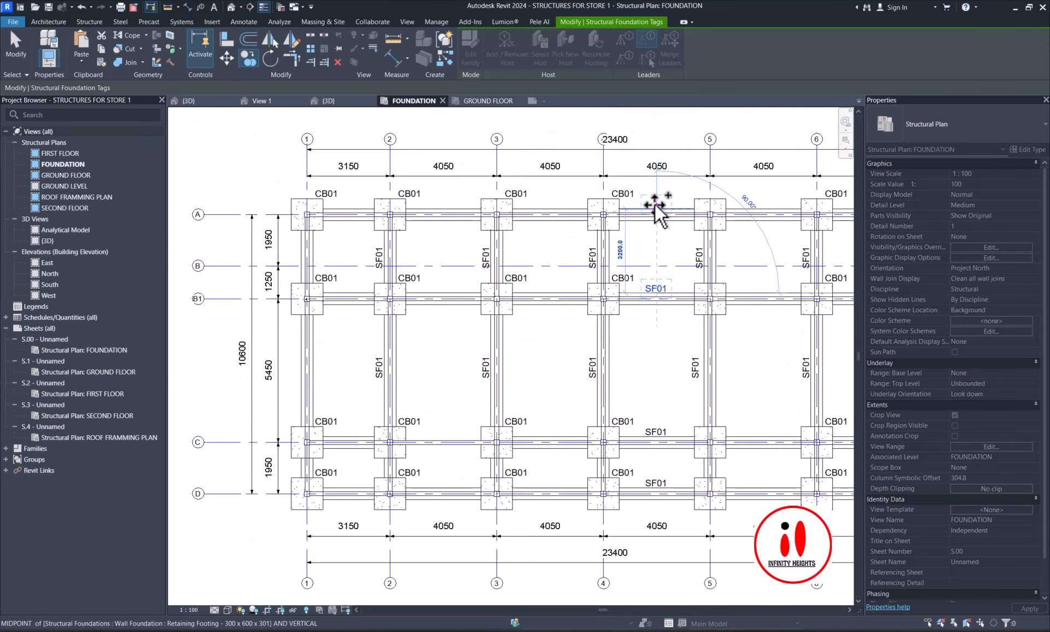
{"action": "left_click", "coordinate": [655, 205]}
{"action": "key", "text": "Escape"}
{"action": "key", "text": "Escape"}
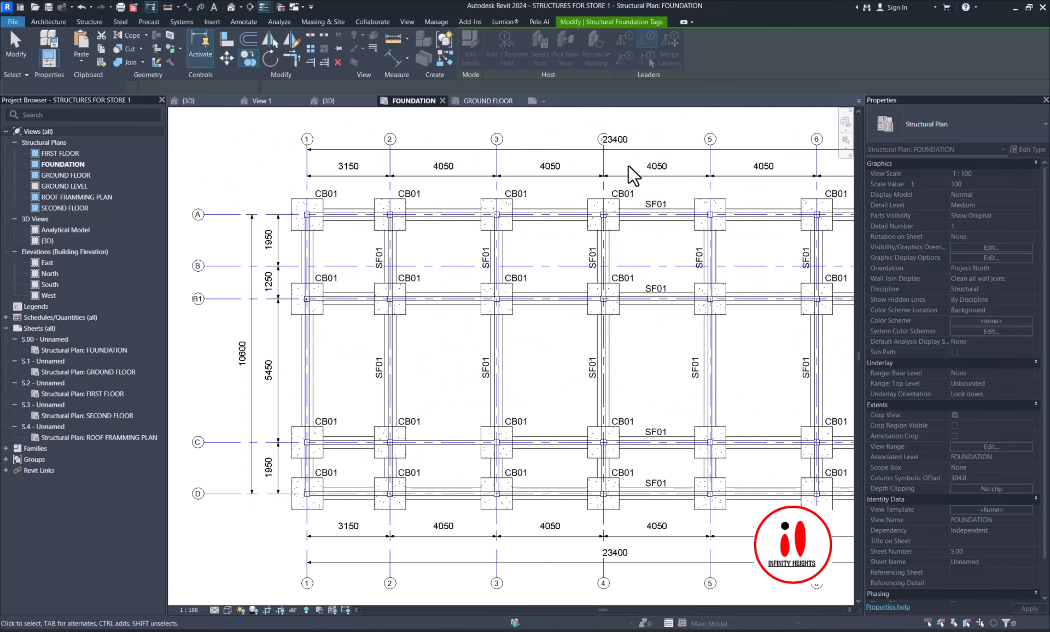
- Copy the four horizontal SF01 tags between grids 4 and 5 to the bays between grids 3-4, 2-3 and 1-2
{"action": "mouse_move", "coordinate": [629, 166]}
{"action": "left_mouse_down"}
{"action": "mouse_move", "coordinate": [657, 243]}
{"action": "mouse_move", "coordinate": [696, 505]}
{"action": "left_mouse_up"}
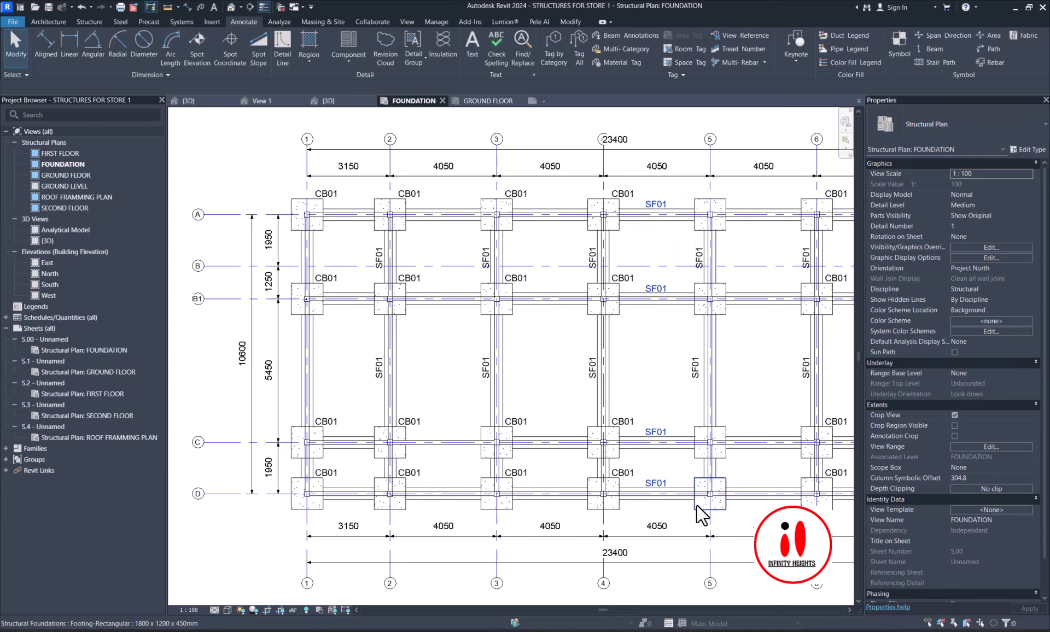
{"action": "key", "text": "c"}
{"action": "key", "text": "o"}
{"action": "scroll", "coordinate": [643, 298], "scroll_direction": "up", "scroll_amount": 2}
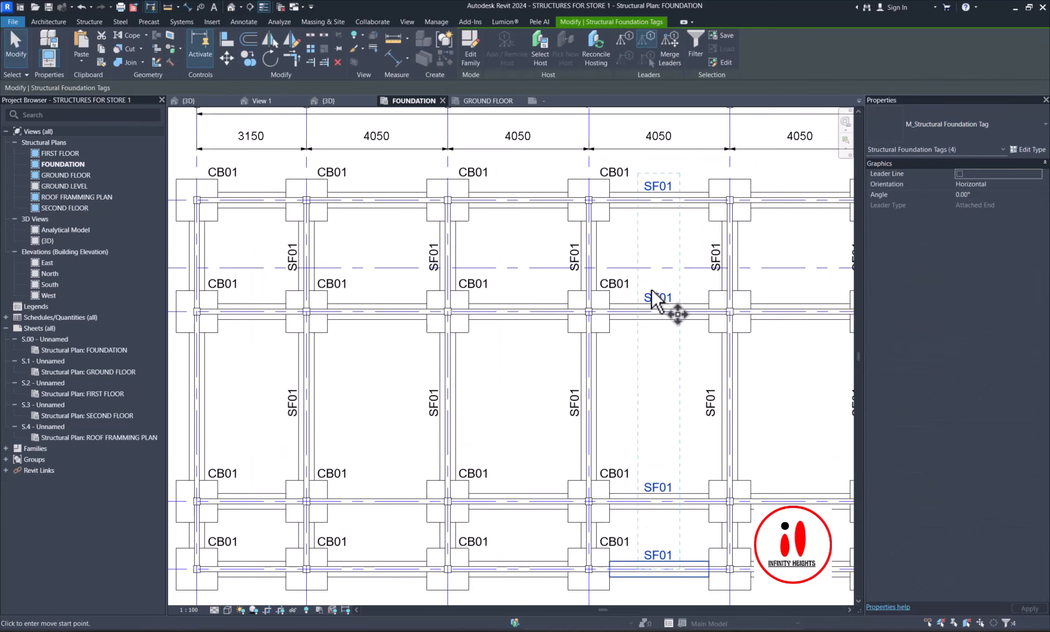
{"action": "left_click", "coordinate": [519, 305]}
{"action": "scroll", "coordinate": [520, 305], "scroll_direction": "down", "scroll_amount": 2}
{"action": "scroll", "coordinate": [423, 298], "scroll_direction": "up", "scroll_amount": 3}
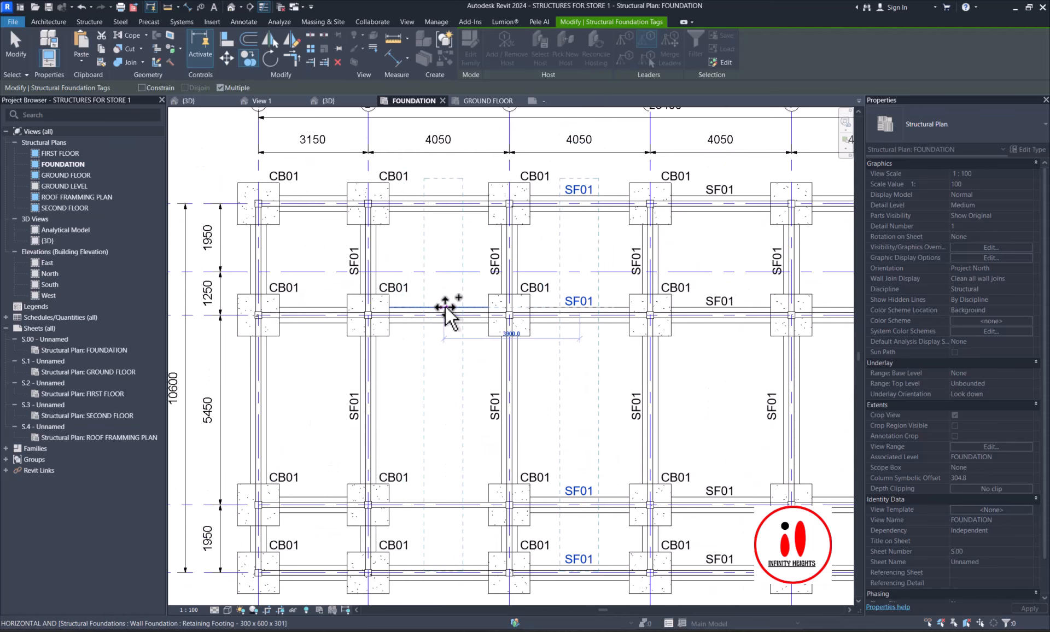
{"action": "left_click", "coordinate": [445, 308]}
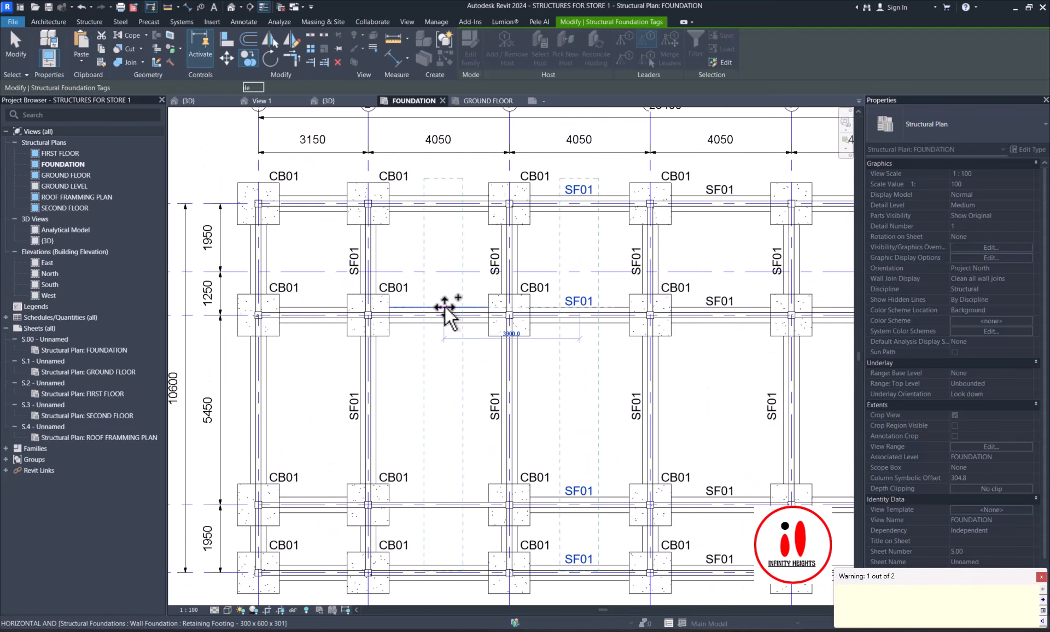
{"action": "left_click", "coordinate": [308, 312]}
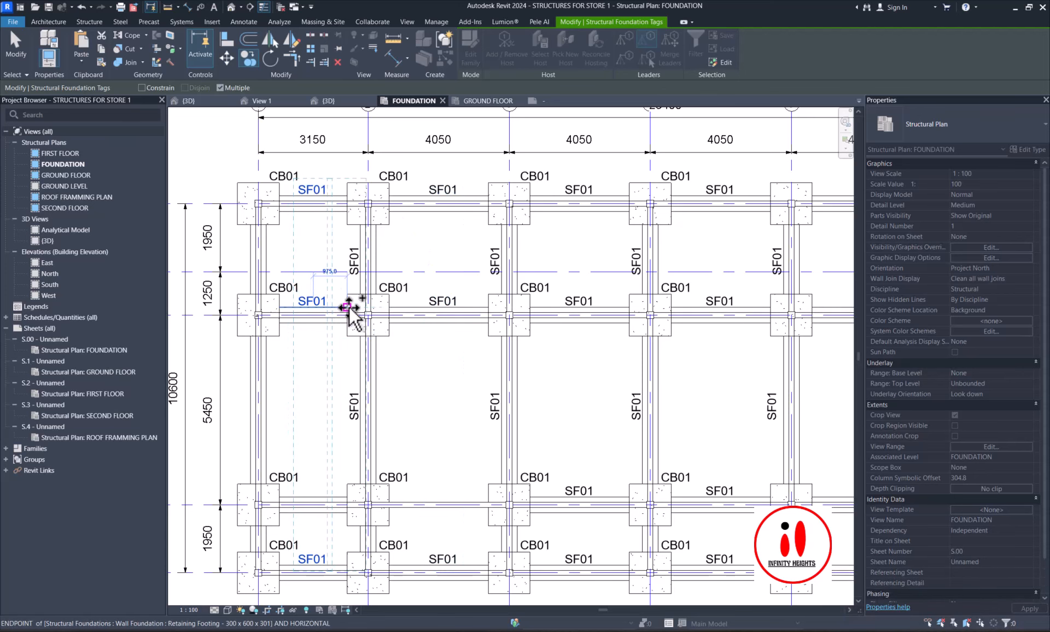
{"action": "scroll", "coordinate": [349, 307], "scroll_direction": "down", "scroll_amount": 1}
{"action": "key", "text": "Escape"}
{"action": "middle_click_drag", "start_coordinate": [437, 403], "coordinate": [442, 365]}
{"action": "scroll", "coordinate": [412, 449], "scroll_direction": "up", "scroll_amount": 1}
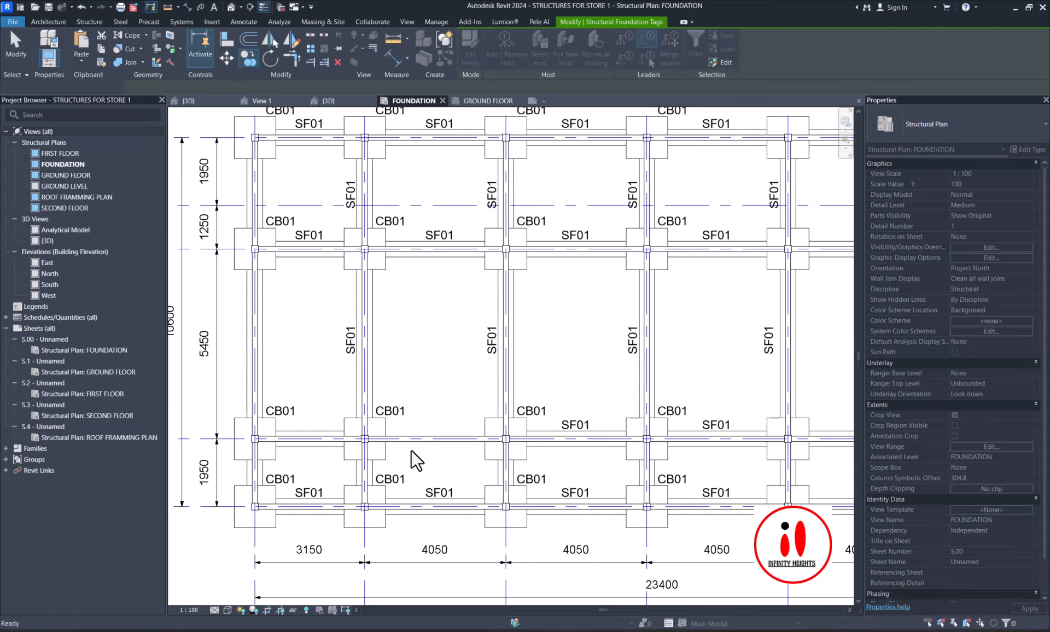
{"action": "left_click", "coordinate": [448, 486]}
{"action": "left_click", "coordinate": [447, 494]}
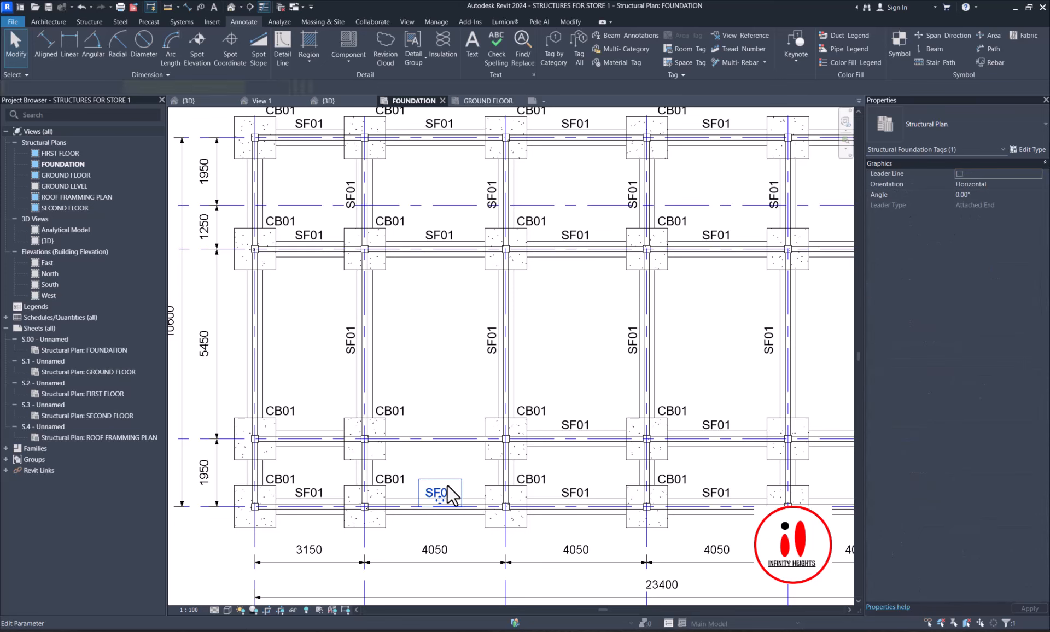
{"action": "left_click_drag", "start_coordinate": [441, 491], "coordinate": [441, 497]}
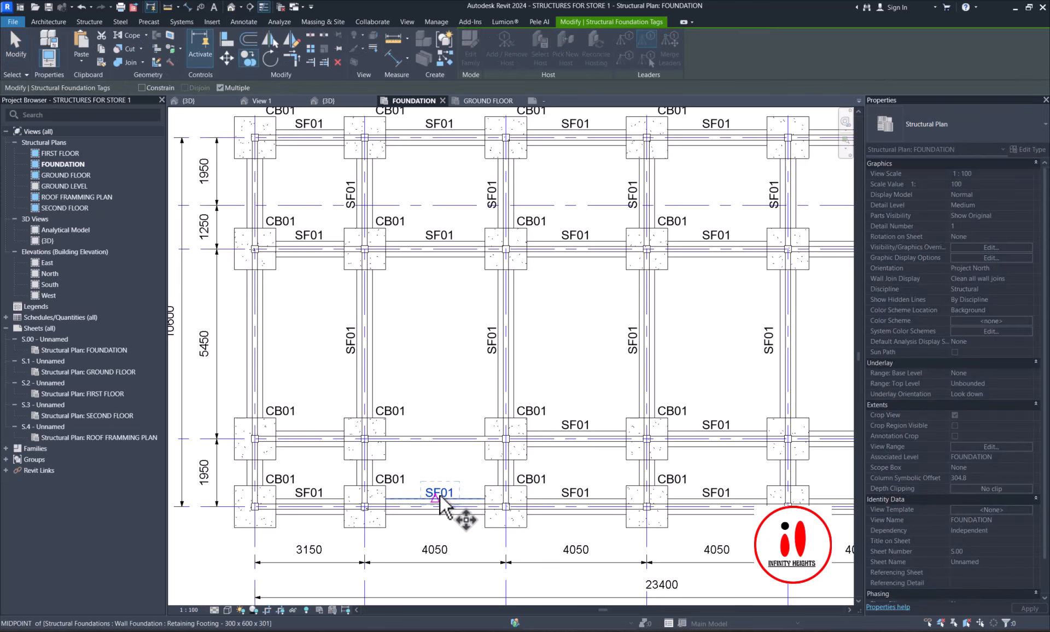
{"action": "key", "text": "Escape"}
{"action": "key", "text": "Escape"}
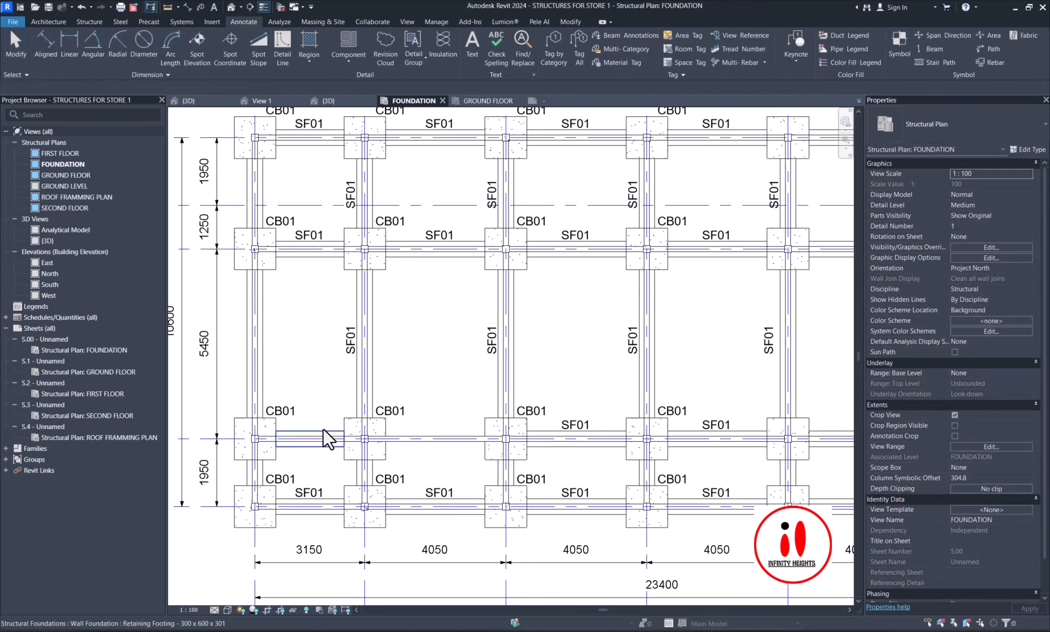
{"action": "left_click", "coordinate": [323, 429]}
{"action": "key", "text": "c"}
{"action": "key", "text": "s"}
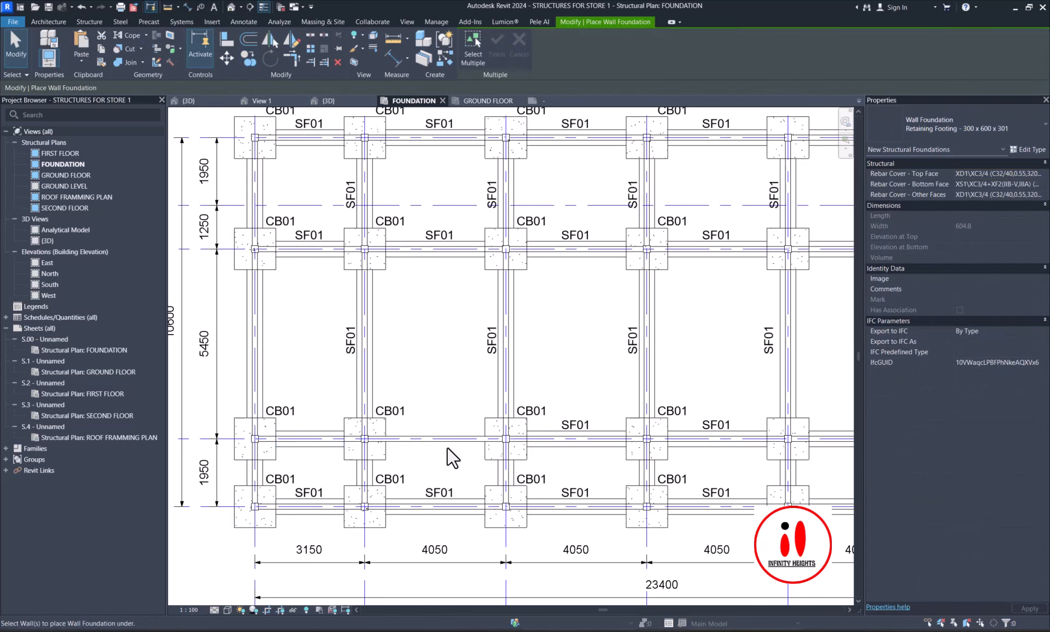
{"action": "scroll", "coordinate": [471, 449], "scroll_direction": "down", "scroll_amount": 1}
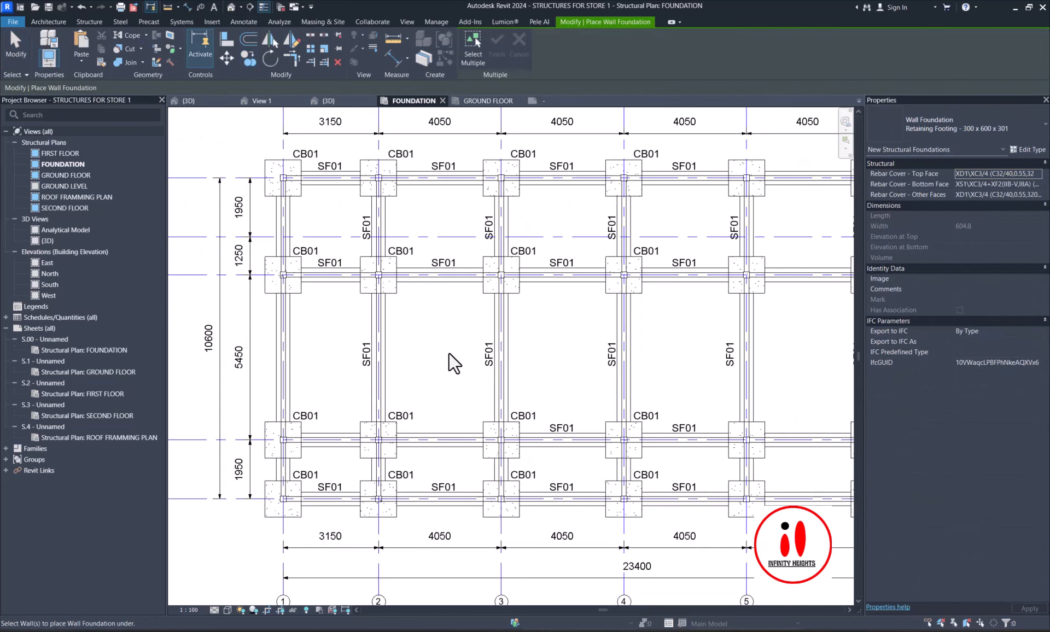
{"action": "scroll", "coordinate": [358, 252], "scroll_direction": "down", "scroll_amount": 2}
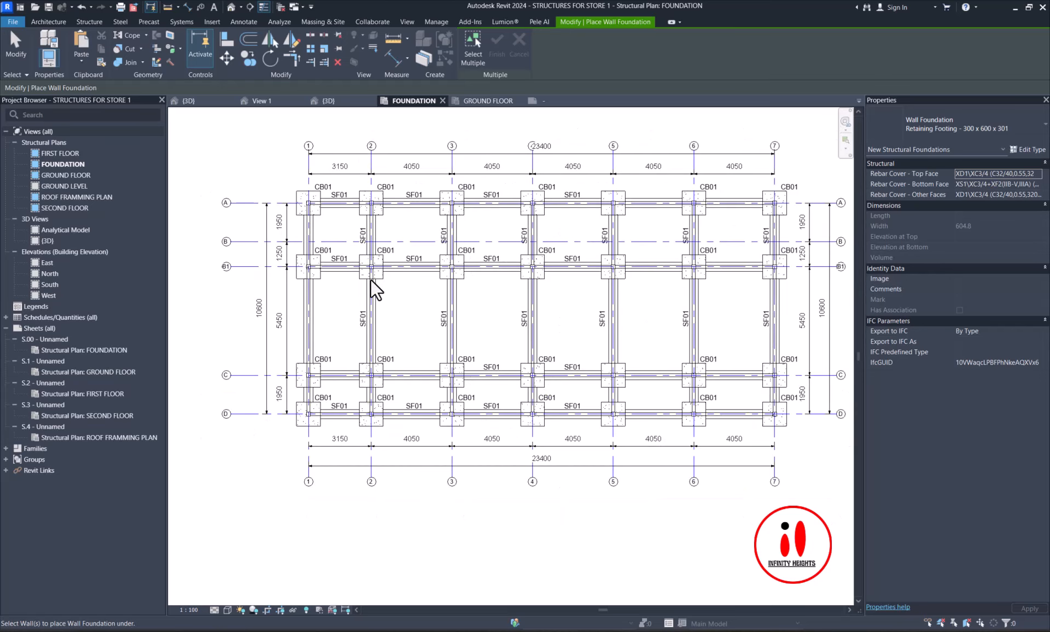
{"action": "key", "text": "Escape"}
- Copy the line D SF01 tag between grids 1 and 2 to the line C wall footings between grids 1-2 and 2-3
{"action": "scroll", "coordinate": [378, 375], "scroll_direction": "up", "scroll_amount": 1}
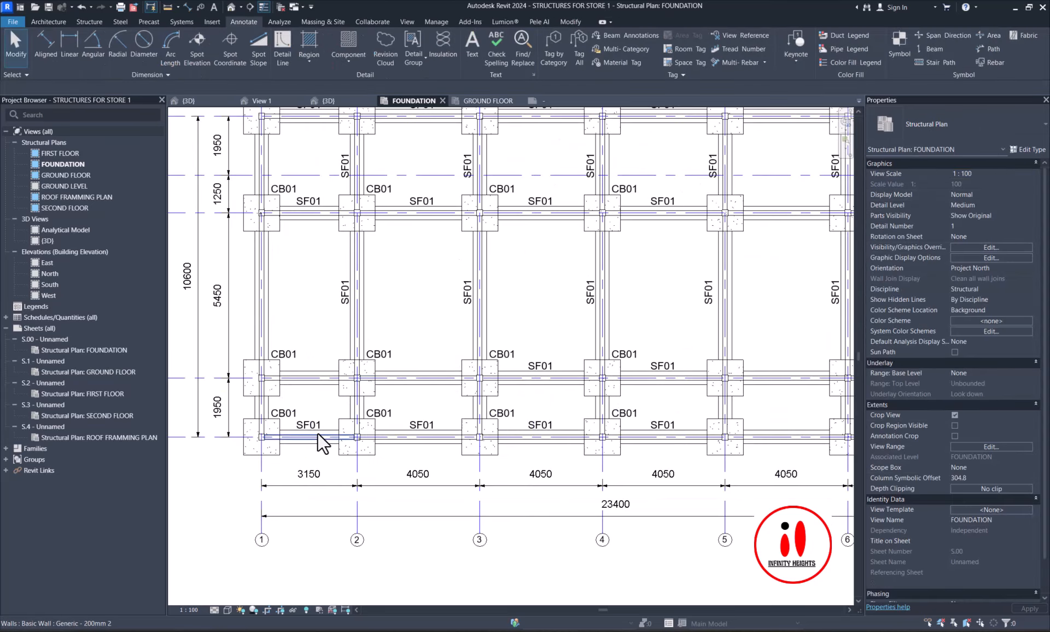
{"action": "scroll", "coordinate": [317, 435], "scroll_direction": "up", "scroll_amount": 2}
{"action": "left_click", "coordinate": [306, 419]}
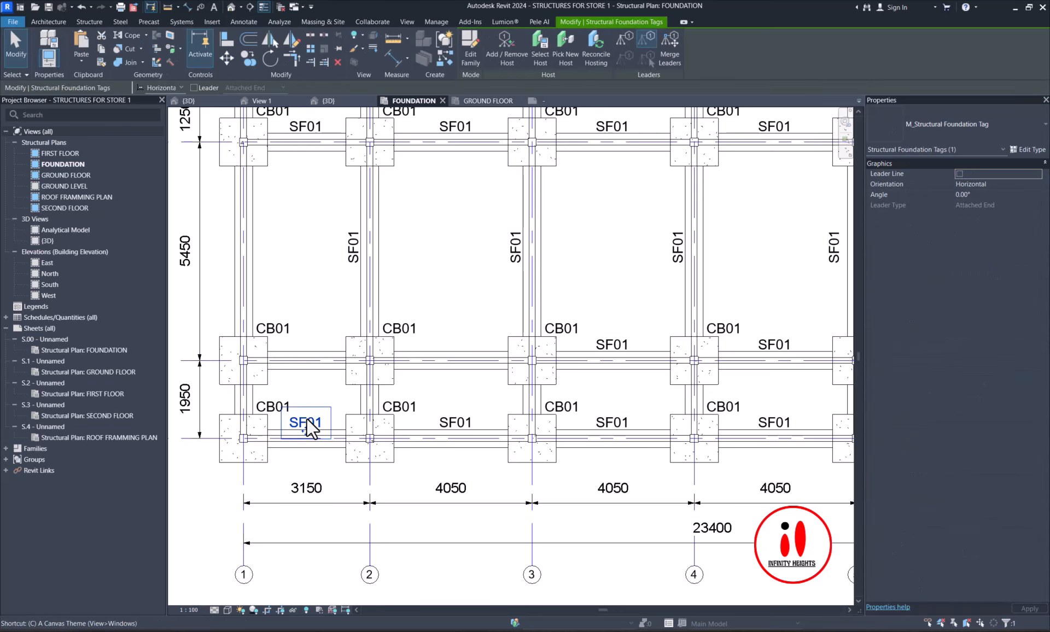
{"action": "key", "text": "c"}
{"action": "key", "text": "o"}
{"action": "left_click", "coordinate": [306, 430]}
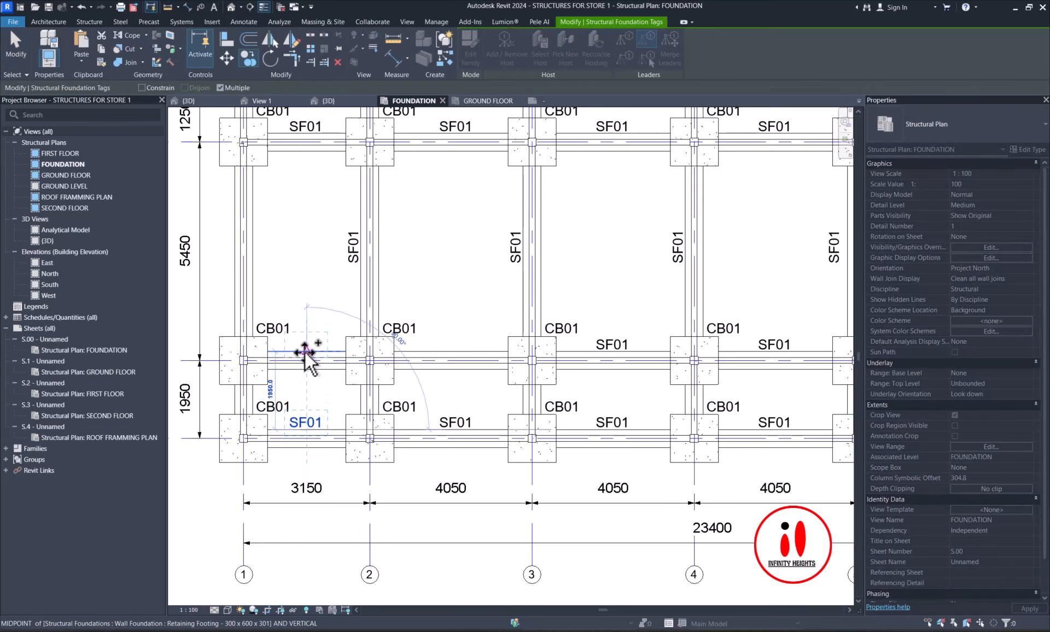
{"action": "left_click", "coordinate": [306, 352]}
{"action": "scroll", "coordinate": [447, 353], "scroll_direction": "down", "scroll_amount": 3}
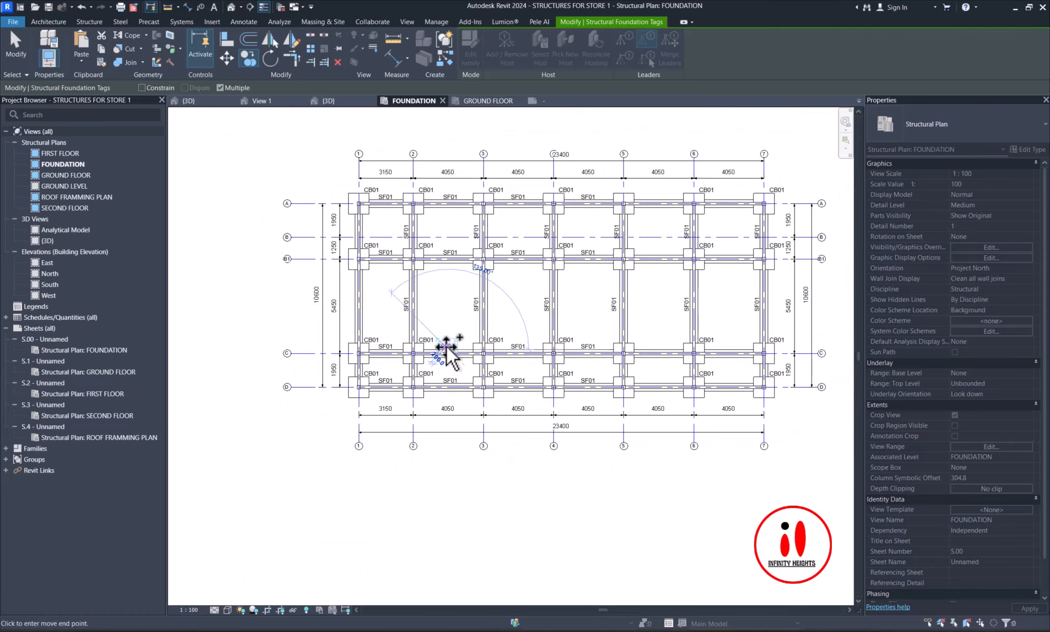
{"action": "left_click", "coordinate": [654, 321]}
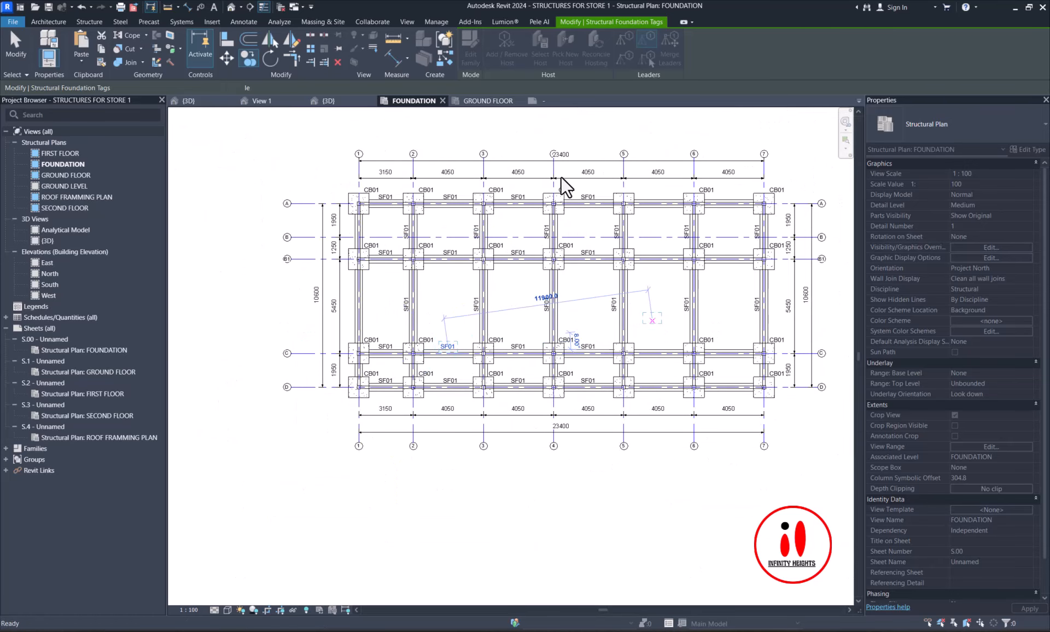
{"action": "key", "text": "Escape"}
- Copy the four horizontal SF01 tags between grids 4 and 5 to the bays between grids 5-6 and 6-7
{"action": "left_click_drag", "start_coordinate": [576, 137], "coordinate": [613, 398]}
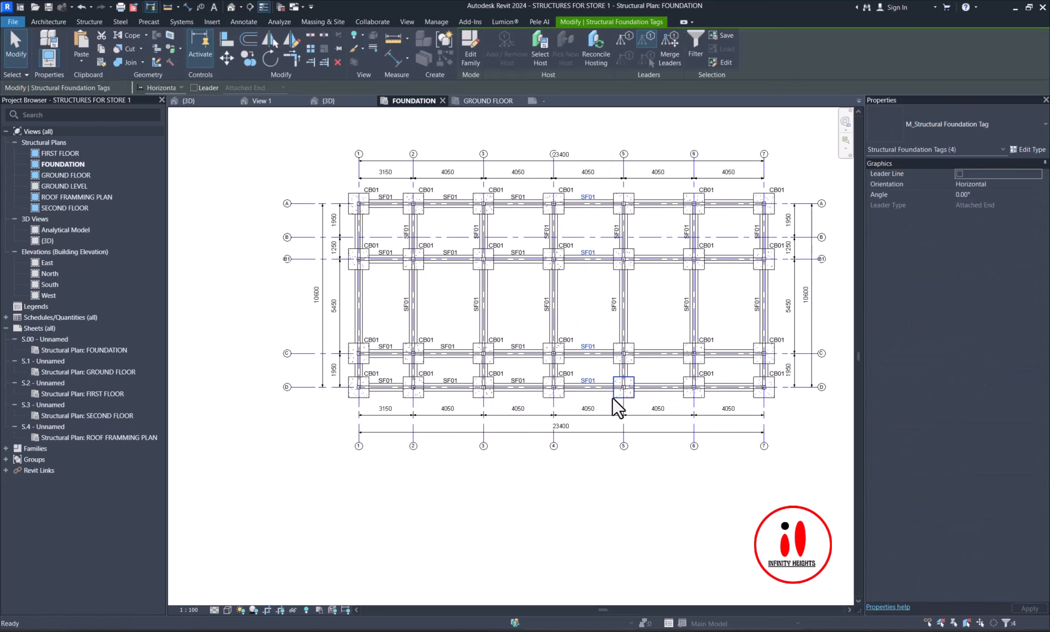
{"action": "key", "text": "c"}
{"action": "key", "text": "o"}
{"action": "scroll", "coordinate": [600, 392], "scroll_direction": "up", "scroll_amount": 3}
{"action": "left_click", "coordinate": [581, 383]}
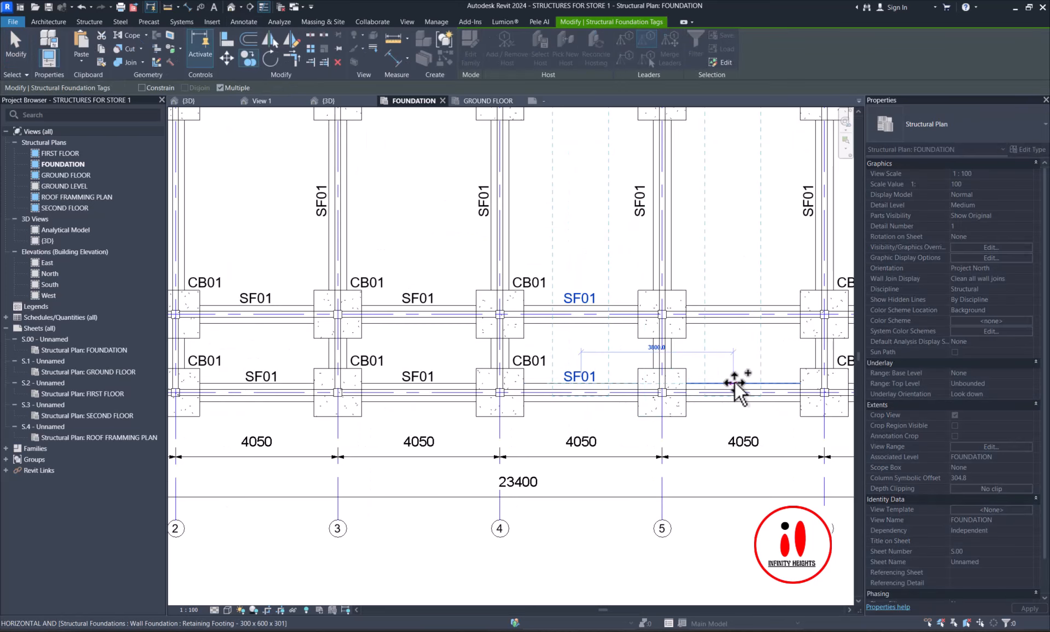
{"action": "scroll", "coordinate": [734, 381], "scroll_direction": "down", "scroll_amount": 4}
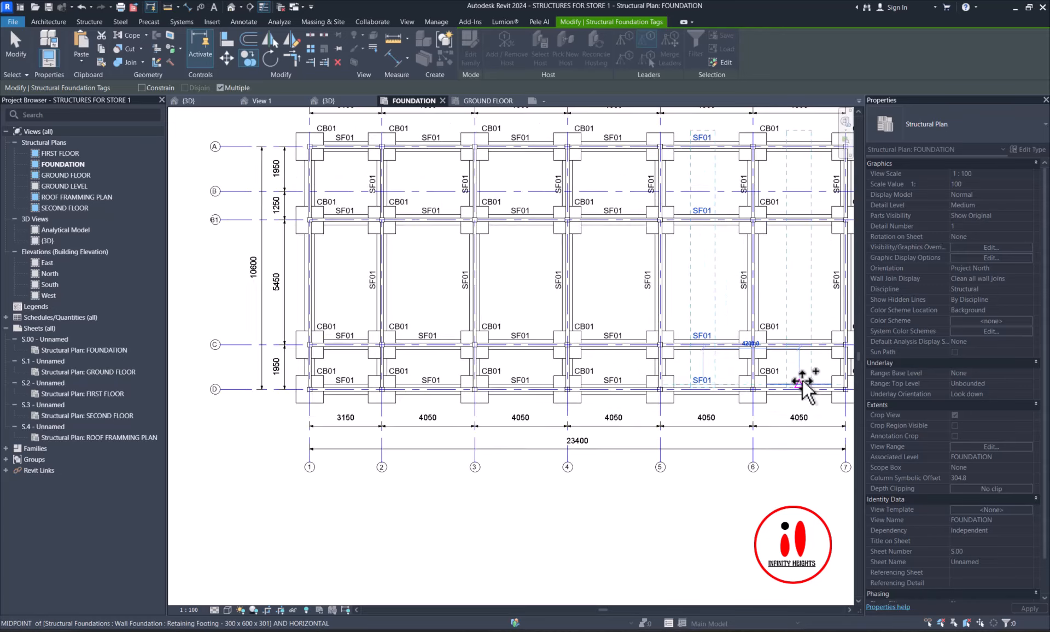
{"action": "left_click", "coordinate": [802, 380]}
{"action": "scroll", "coordinate": [802, 380], "scroll_direction": "down", "scroll_amount": 2}
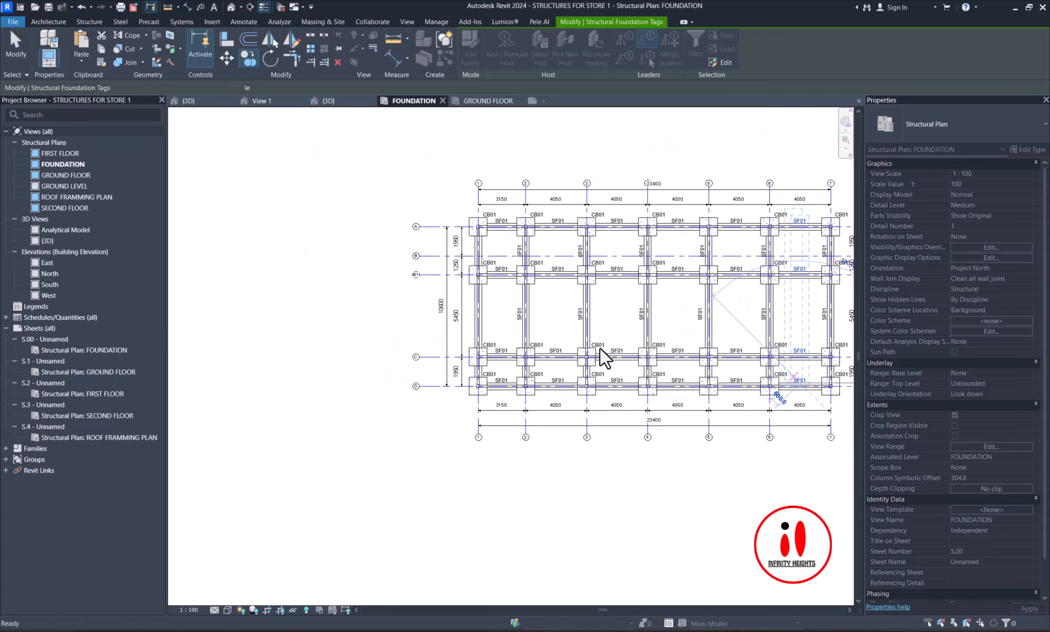
{"action": "scroll", "coordinate": [534, 326], "scroll_direction": "up", "scroll_amount": 3}
{"action": "key", "text": "Escape"}
- Copy the vertical SF01 tag between lines B1 and C from grid 2 to the wall footing on grid 1
{"action": "scroll", "coordinate": [449, 316], "scroll_direction": "down", "scroll_amount": 2}
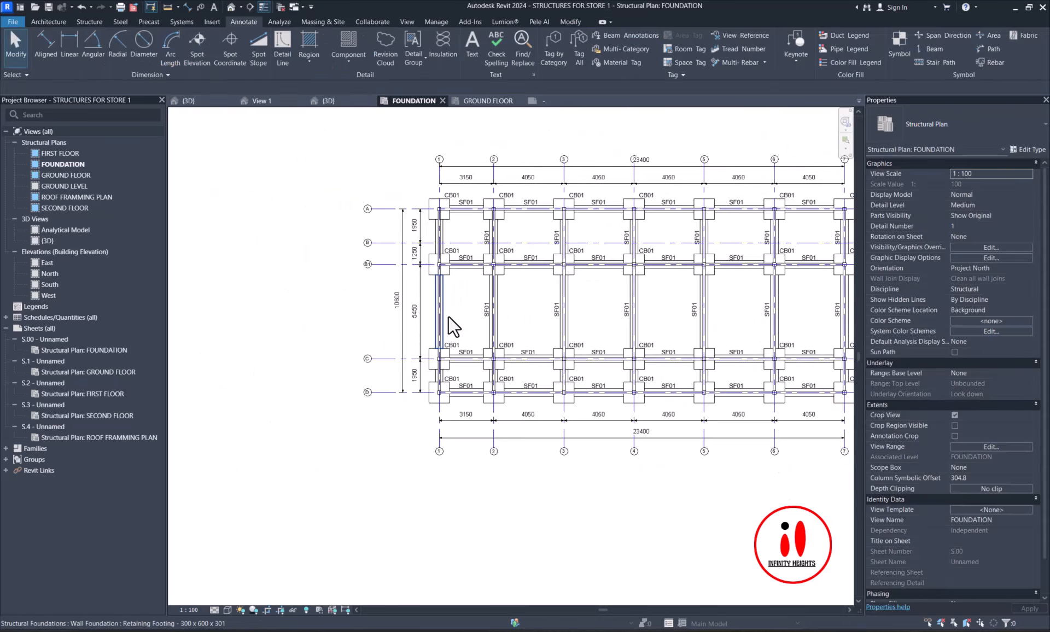
{"action": "scroll", "coordinate": [474, 313], "scroll_direction": "down", "scroll_amount": 1}
{"action": "scroll", "coordinate": [481, 314], "scroll_direction": "up", "scroll_amount": 3}
{"action": "scroll", "coordinate": [485, 322], "scroll_direction": "down", "scroll_amount": 3}
{"action": "scroll", "coordinate": [491, 327], "scroll_direction": "up", "scroll_amount": 4}
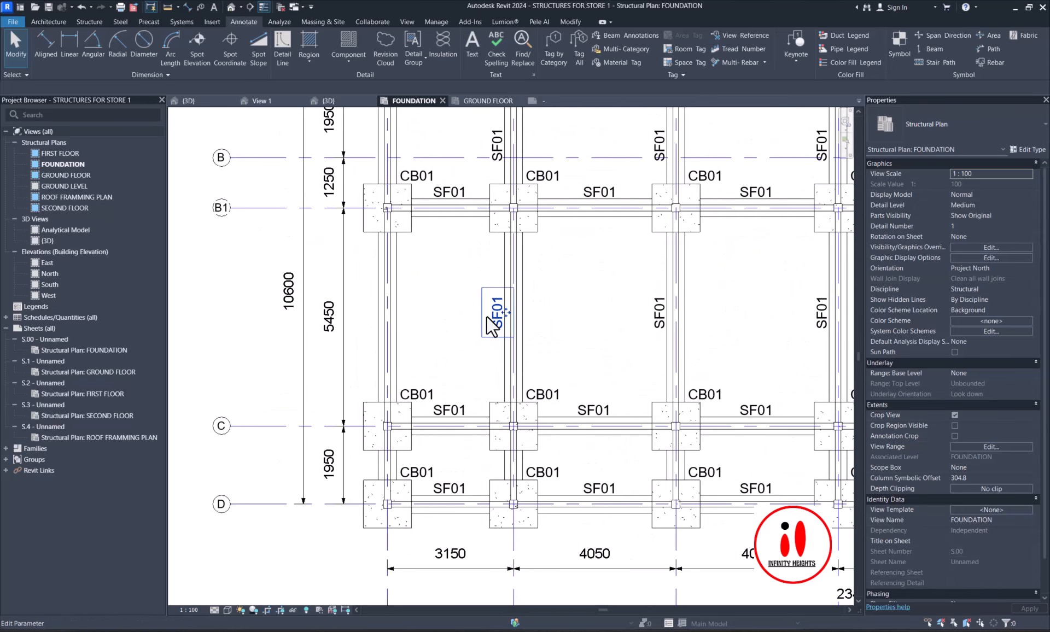
{"action": "left_click", "coordinate": [486, 318]}
{"action": "key", "text": "c"}
{"action": "key", "text": "o"}
{"action": "scroll", "coordinate": [502, 324], "scroll_direction": "up", "scroll_amount": 1}
{"action": "left_click", "coordinate": [505, 316]}
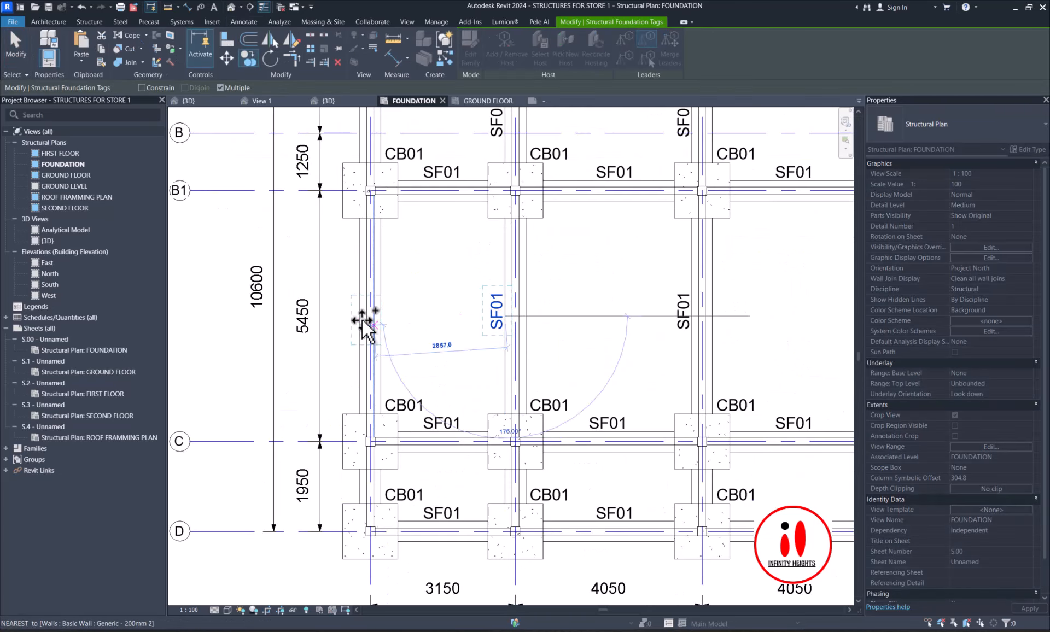
{"action": "left_click", "coordinate": [361, 320]}
{"action": "scroll", "coordinate": [363, 320], "scroll_direction": "down", "scroll_amount": 2}
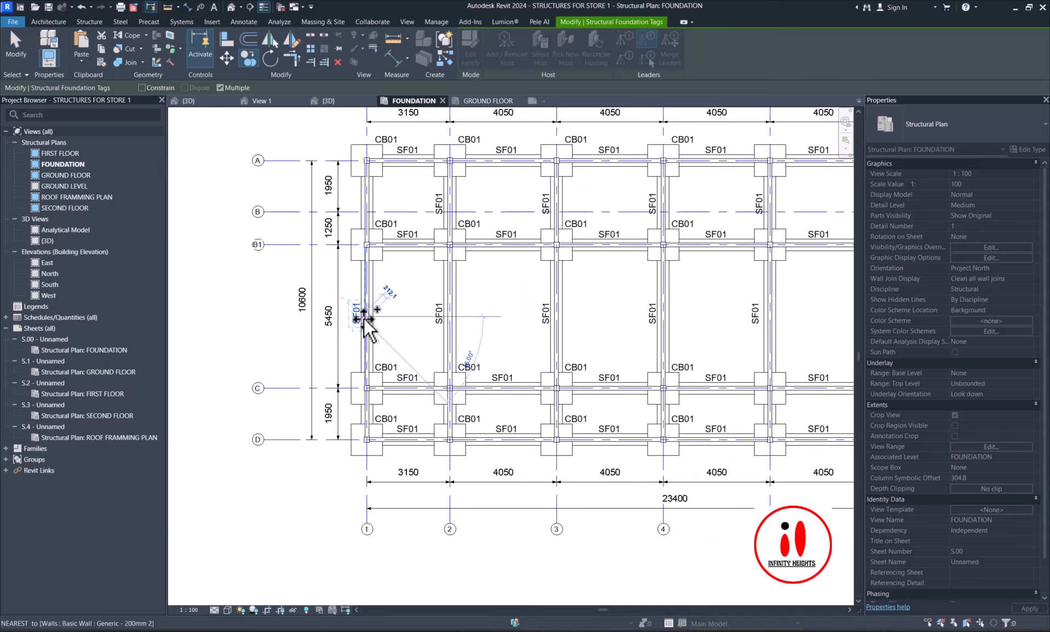
{"action": "key", "text": "Escape"}
{"action": "key", "text": "Escape"}
- Override the Walls cut pattern in the foundation plan's visibility graphics with the Brickwork foreground pattern
{"action": "scroll", "coordinate": [482, 309], "scroll_direction": "down", "scroll_amount": 3}
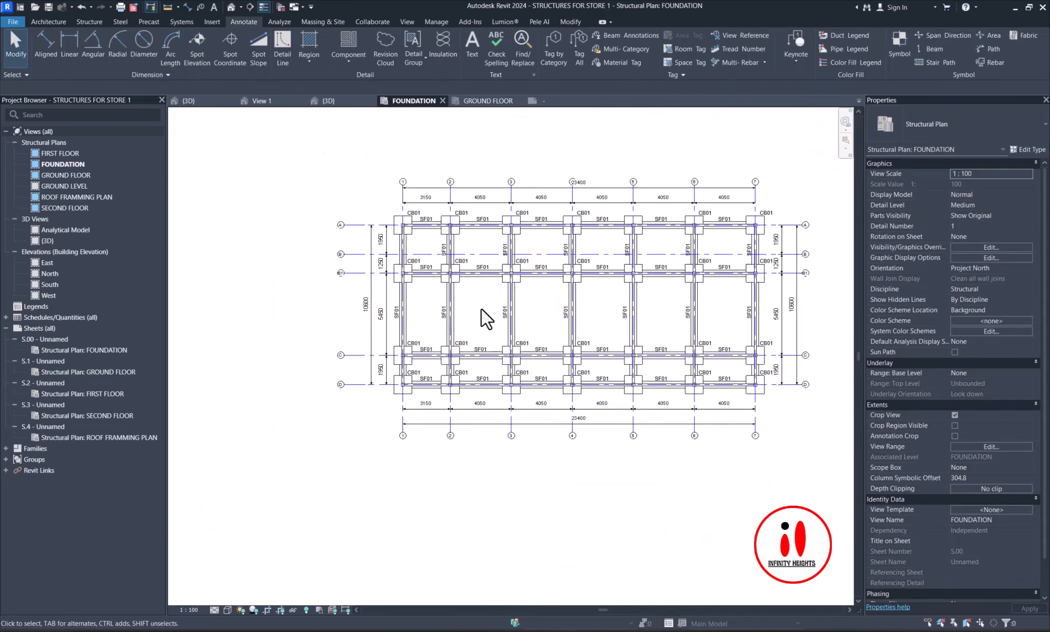
{"action": "scroll", "coordinate": [565, 324], "scroll_direction": "up", "scroll_amount": 5}
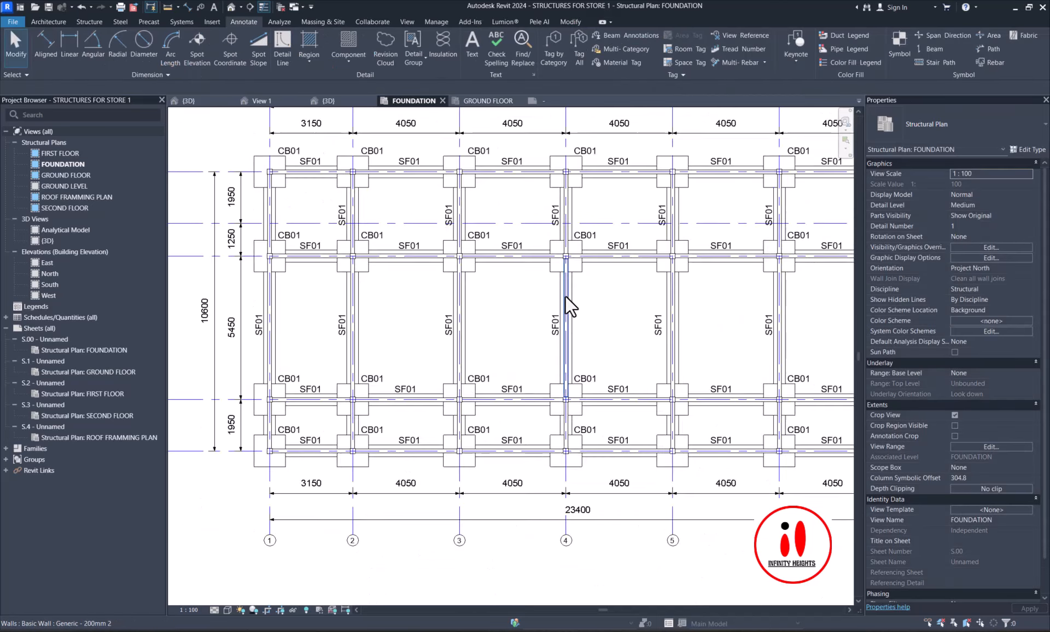
{"action": "scroll", "coordinate": [507, 297], "scroll_direction": "down", "scroll_amount": 2}
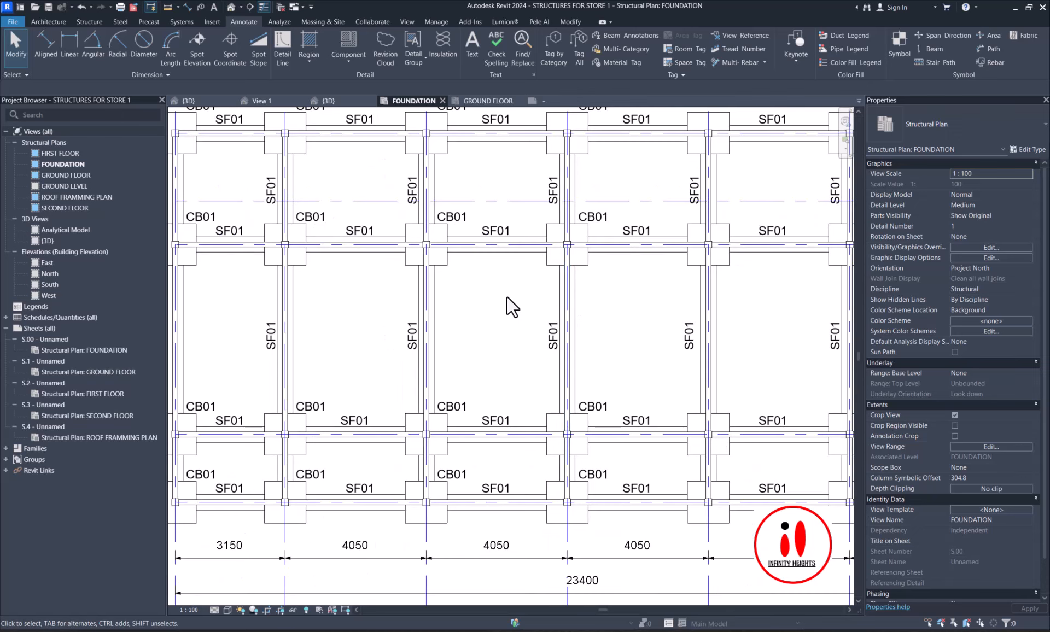
{"action": "left_click", "coordinate": [978, 245]}
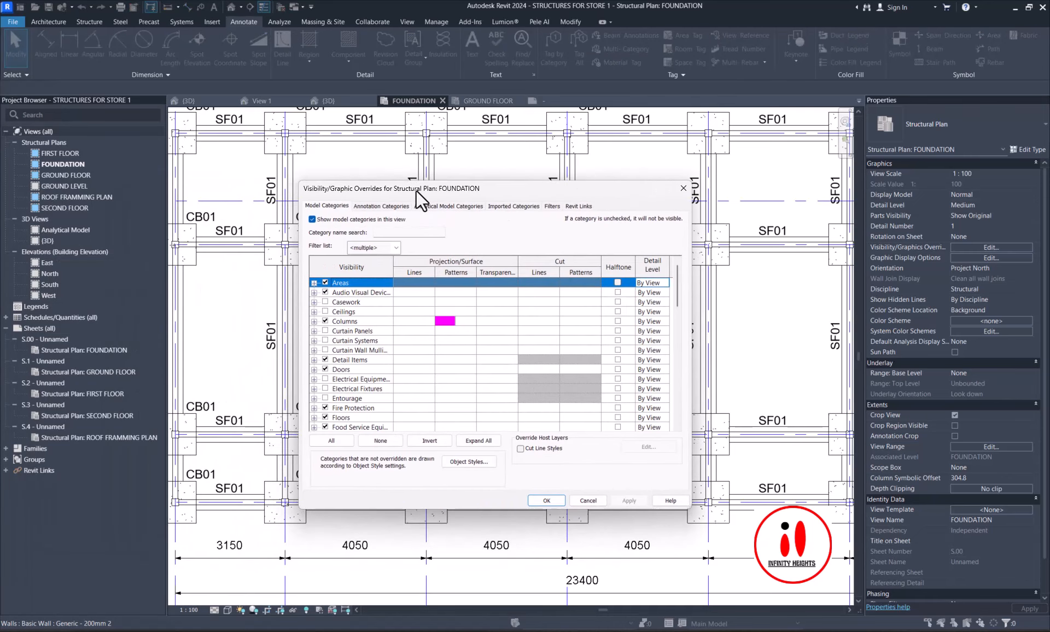
{"action": "left_click", "coordinate": [345, 312]}
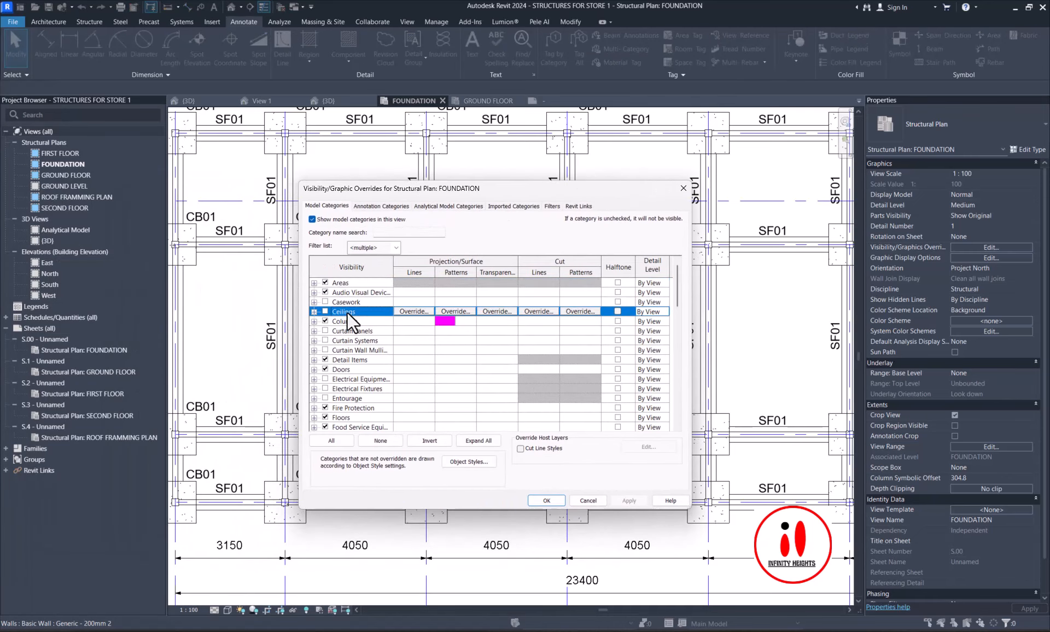
{"action": "key", "text": "w"}
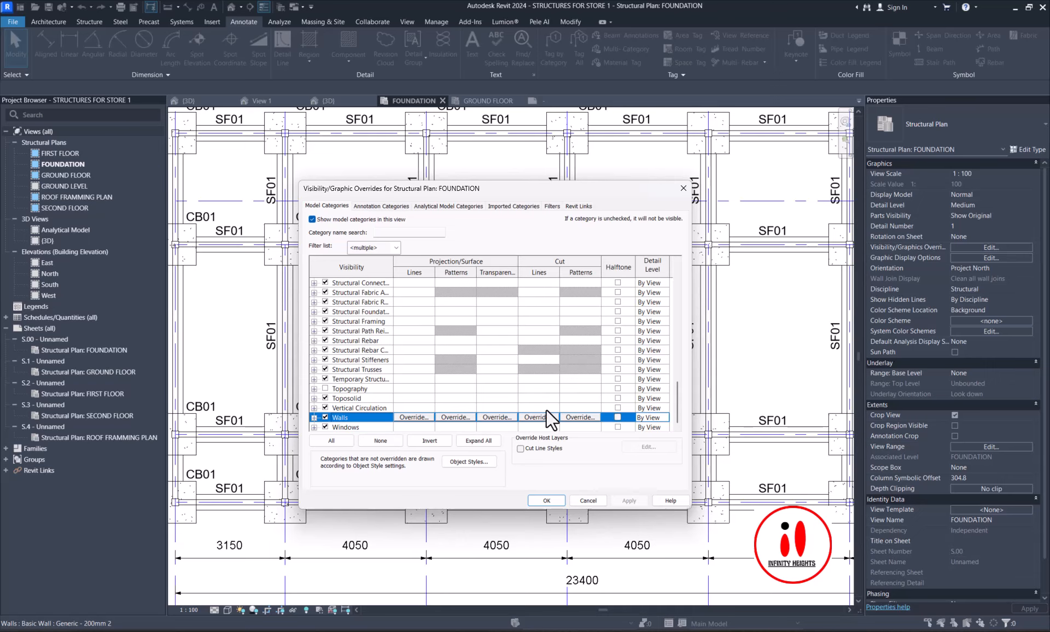
{"action": "left_click", "coordinate": [580, 417]}
{"action": "left_click", "coordinate": [478, 316]}
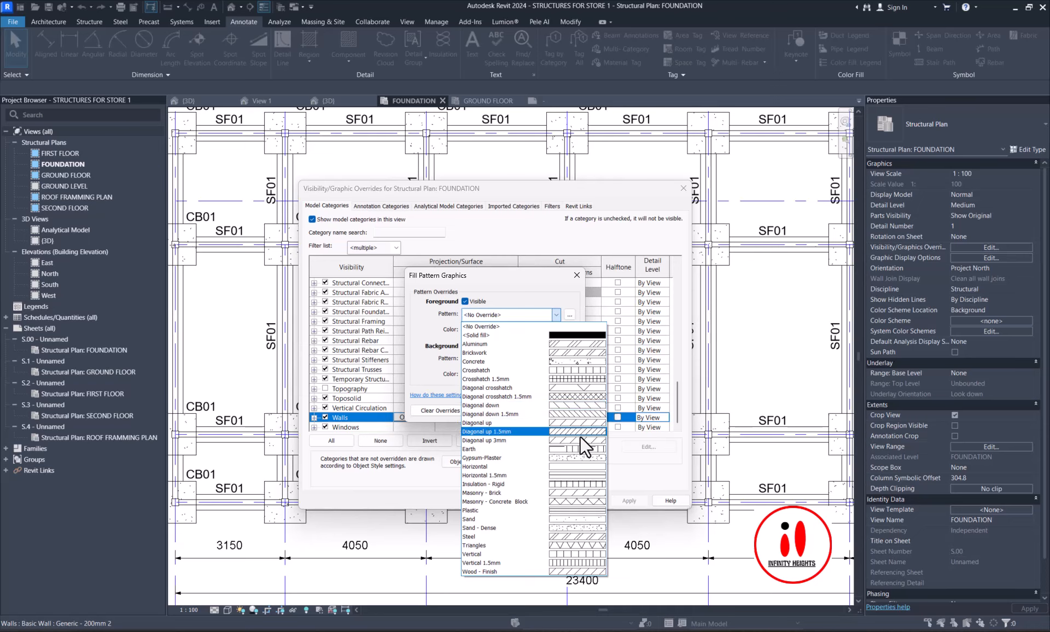
{"action": "key", "text": "b"}
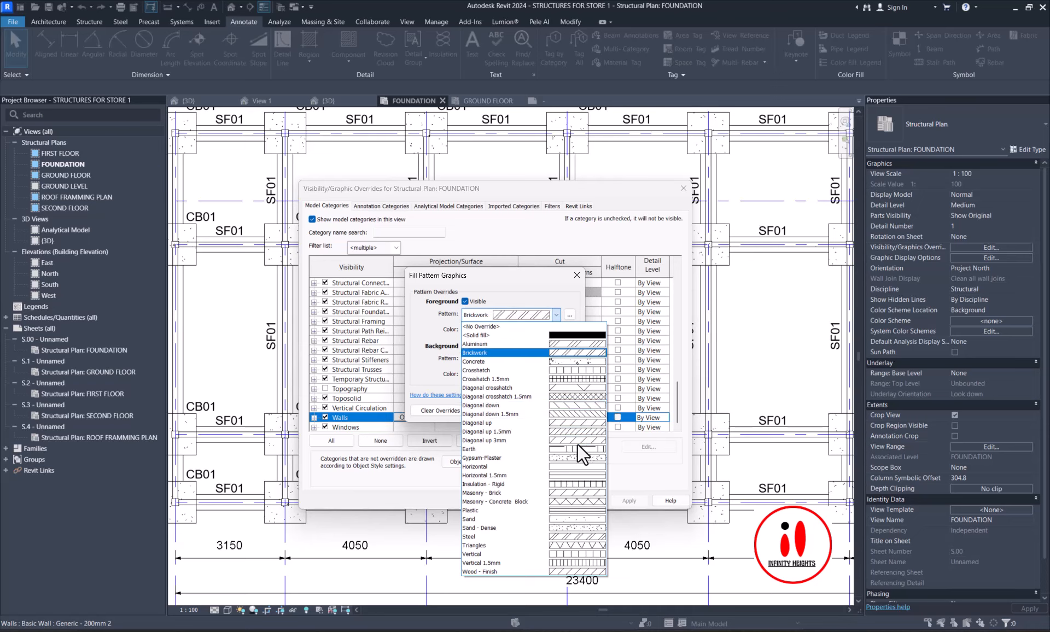
{"action": "left_click", "coordinate": [567, 354]}
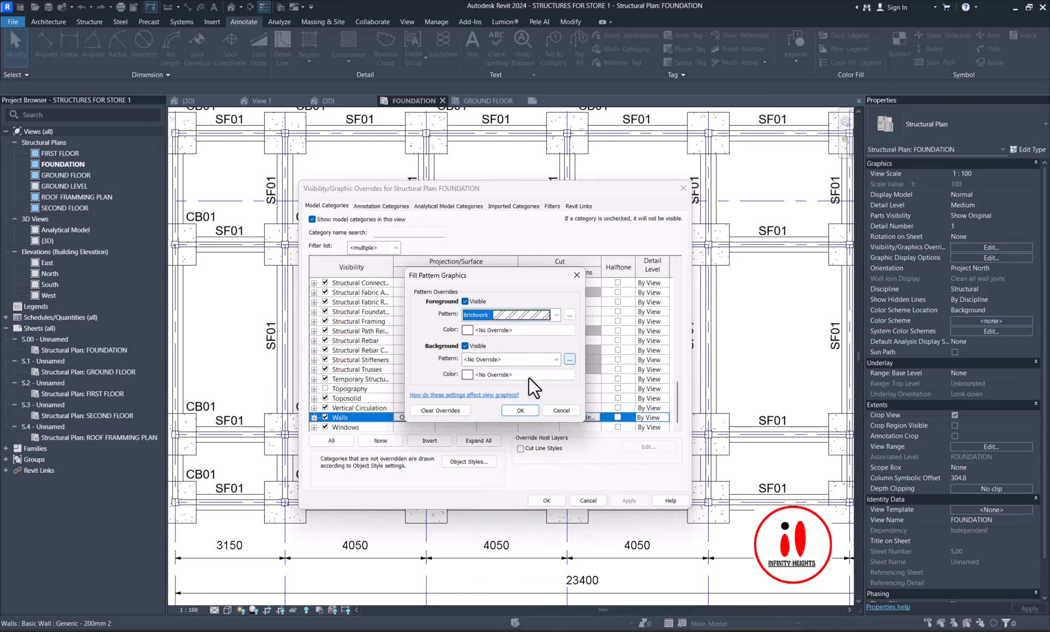
{"action": "left_click", "coordinate": [520, 409]}
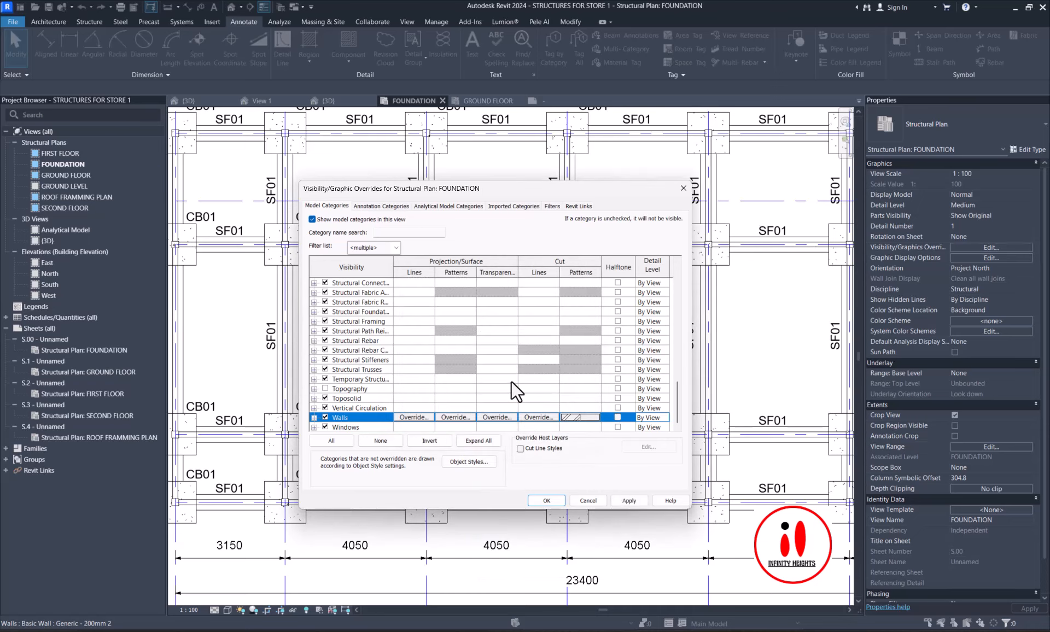
- Set the Walls cut foreground pattern color to Black and apply the visibility overrides to the foundation plan
{"action": "left_click", "coordinate": [586, 415]}
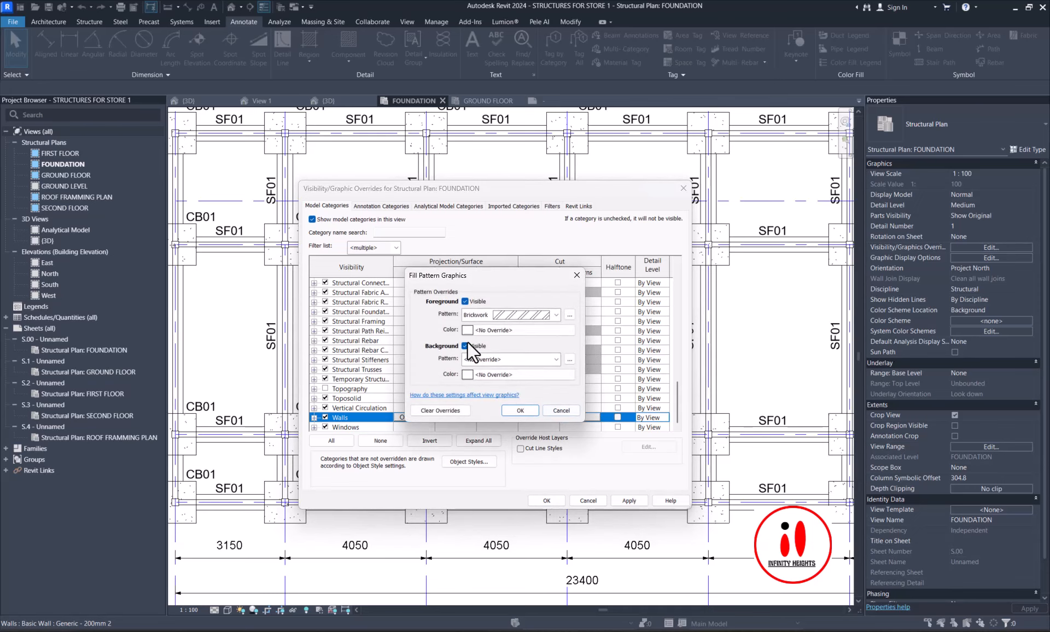
{"action": "left_click", "coordinate": [470, 330]}
{"action": "left_click", "coordinate": [388, 359]}
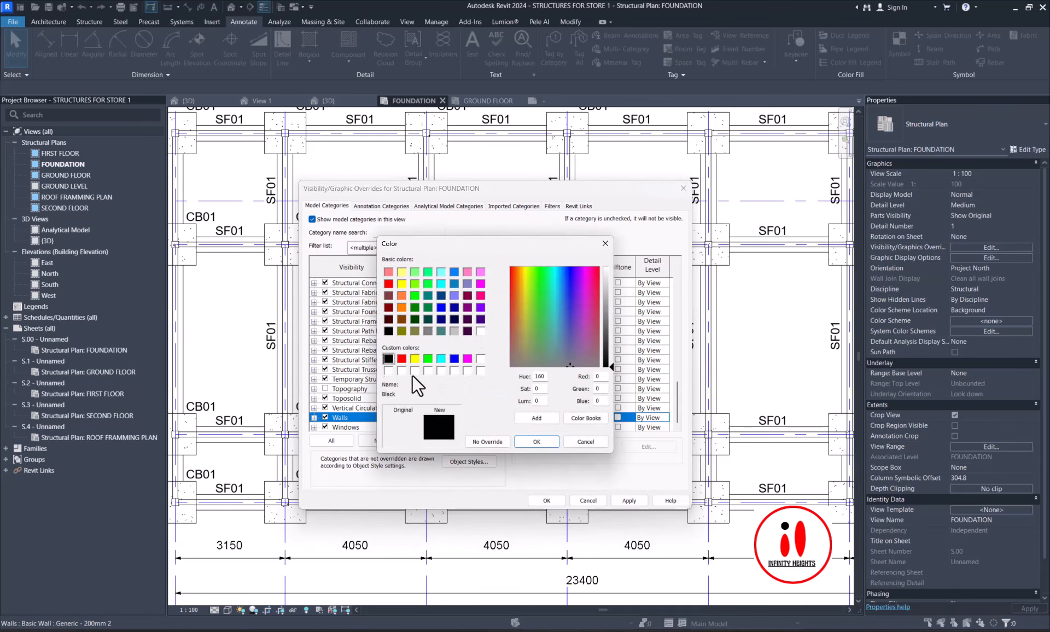
{"action": "left_click", "coordinate": [534, 438]}
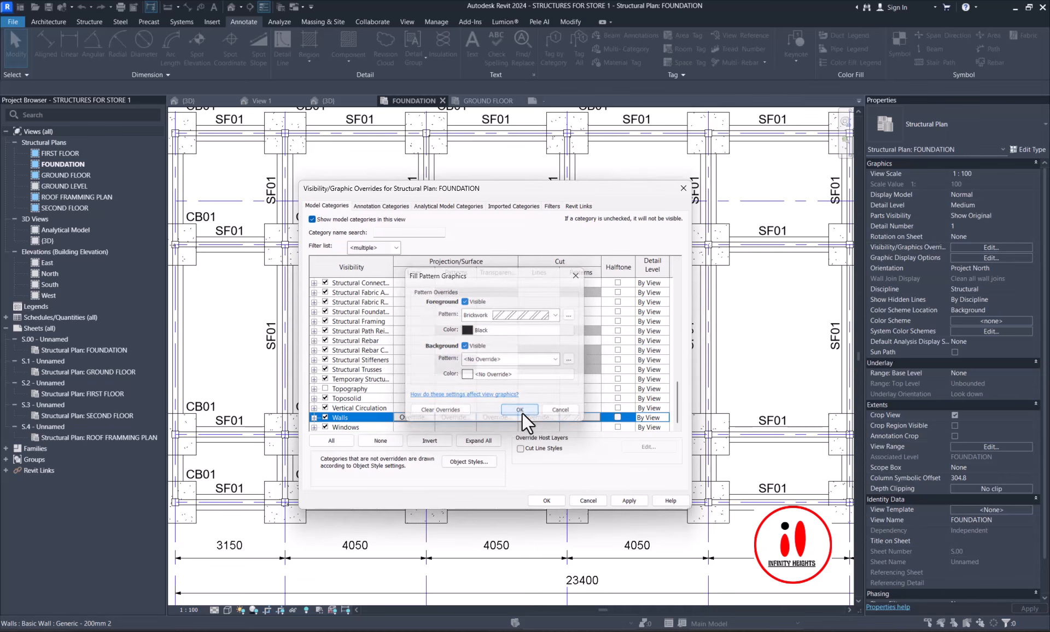
{"action": "left_click", "coordinate": [523, 412]}
{"action": "left_click", "coordinate": [635, 501]}
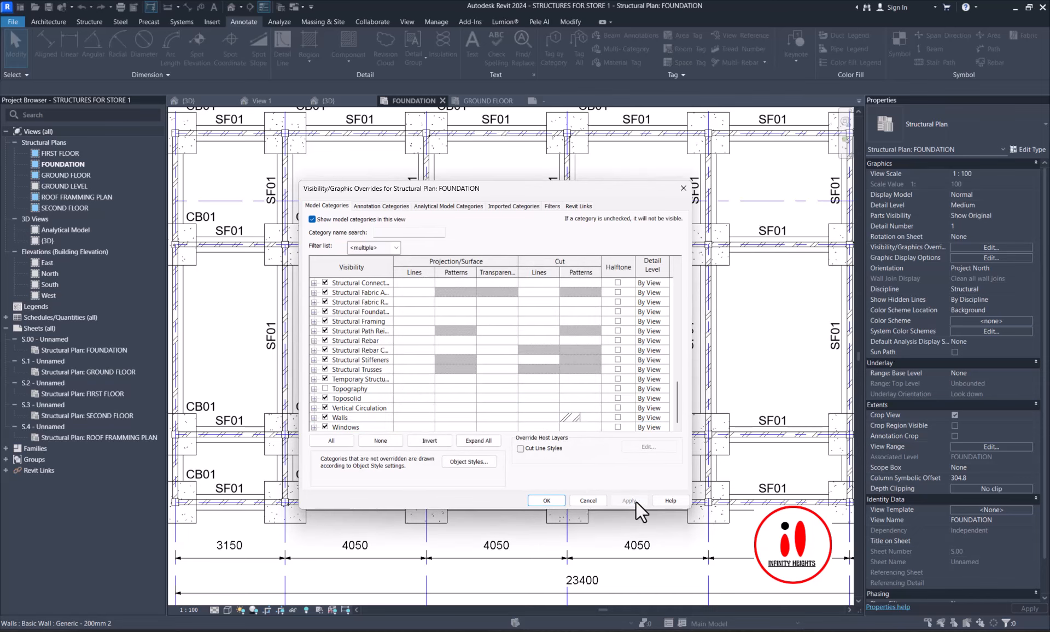
{"action": "left_click", "coordinate": [537, 504]}
- Examine the wall hatching and the SF01 and CB01 tags across the whole foundation plan
{"action": "scroll", "coordinate": [581, 417], "scroll_direction": "down", "scroll_amount": 3}
{"action": "scroll", "coordinate": [424, 372], "scroll_direction": "up", "scroll_amount": 3}
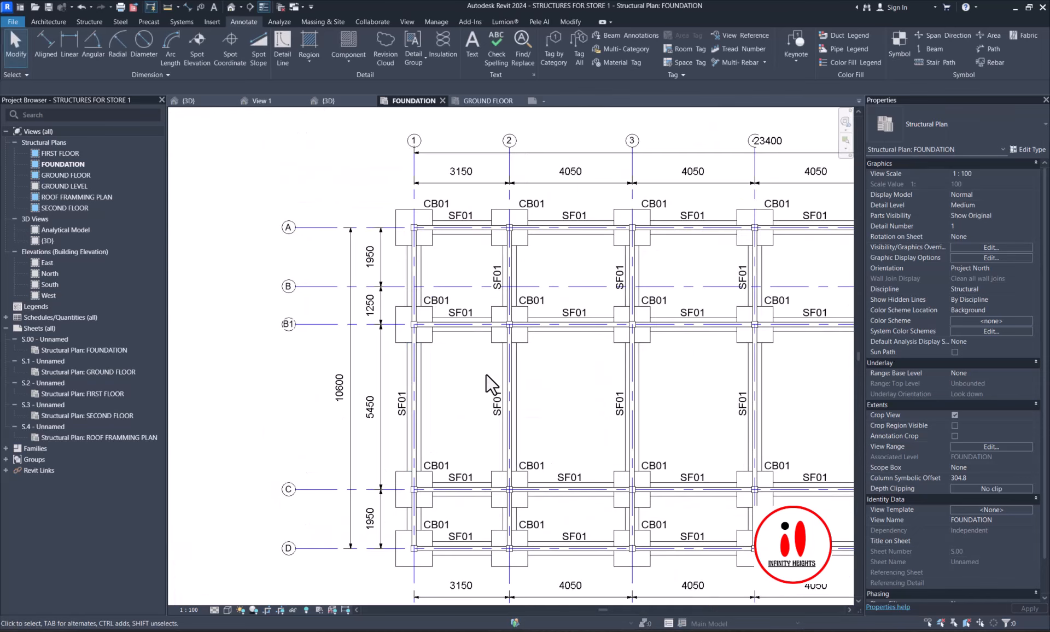
{"action": "scroll", "coordinate": [463, 377], "scroll_direction": "up", "scroll_amount": 2}
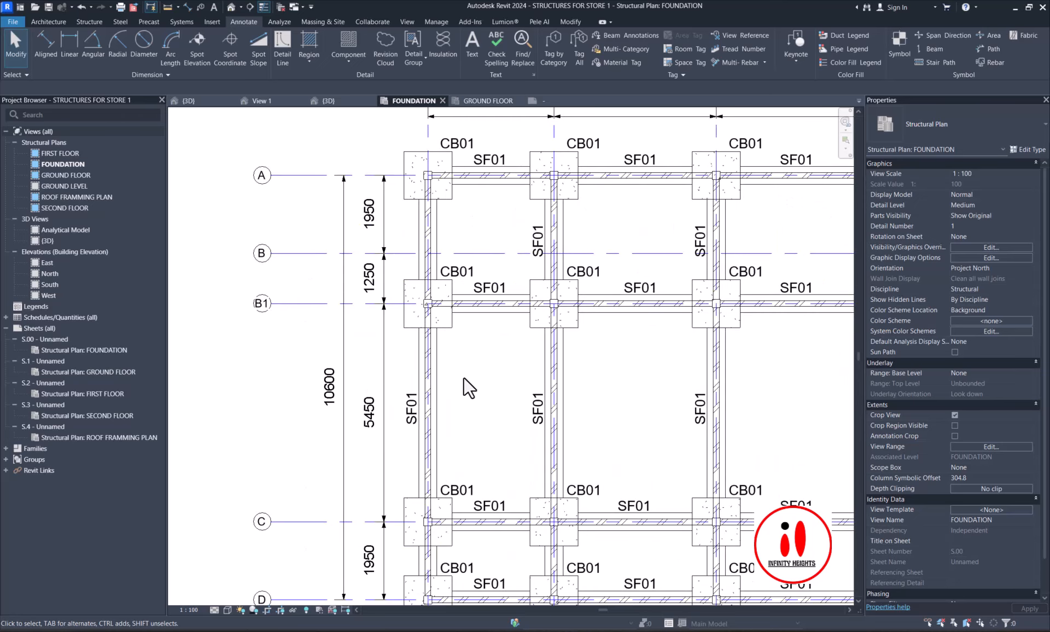
{"action": "scroll", "coordinate": [464, 378], "scroll_direction": "down", "scroll_amount": 4}
{"action": "scroll", "coordinate": [542, 372], "scroll_direction": "up", "scroll_amount": 3}
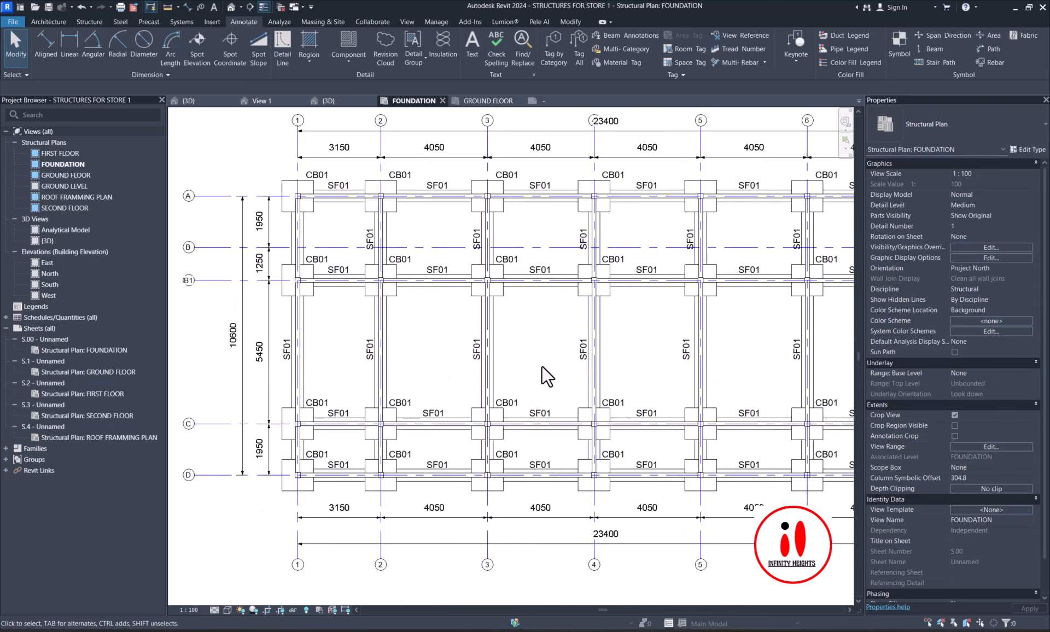
{"action": "scroll", "coordinate": [543, 366], "scroll_direction": "down", "scroll_amount": 2}
{"action": "scroll", "coordinate": [545, 359], "scroll_direction": "up", "scroll_amount": 2}
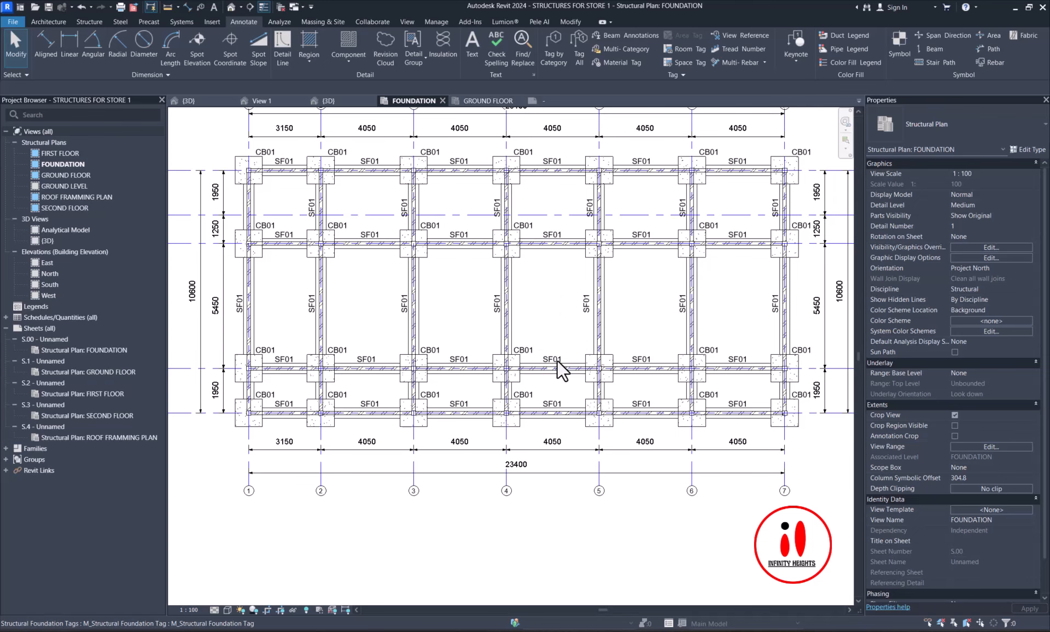
{"action": "scroll", "coordinate": [516, 317], "scroll_direction": "down", "scroll_amount": 2}
{"action": "scroll", "coordinate": [361, 267], "scroll_direction": "up", "scroll_amount": 2}
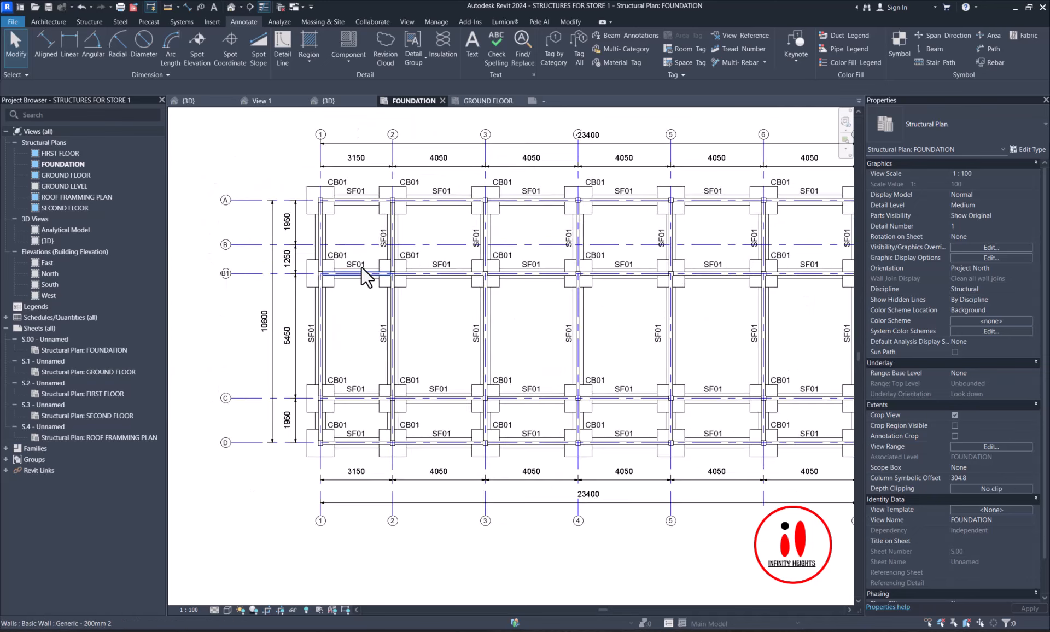
{"action": "scroll", "coordinate": [471, 276], "scroll_direction": "down", "scroll_amount": 3}
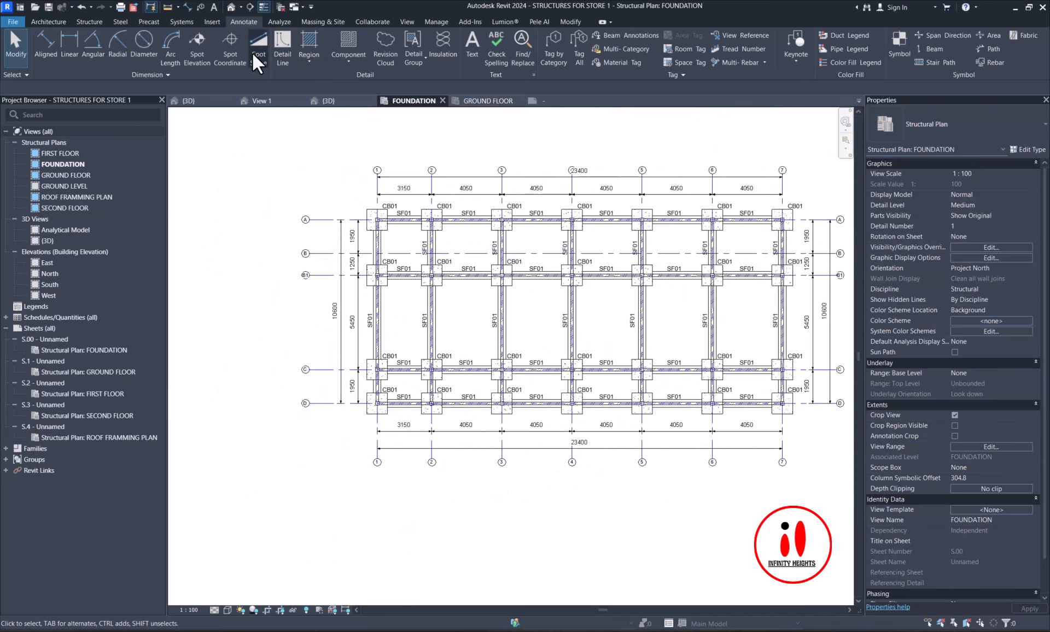
- Create a rectangular callout around the column footing at the intersection of grid 5 and line B1
{"action": "left_click", "coordinate": [410, 21]}
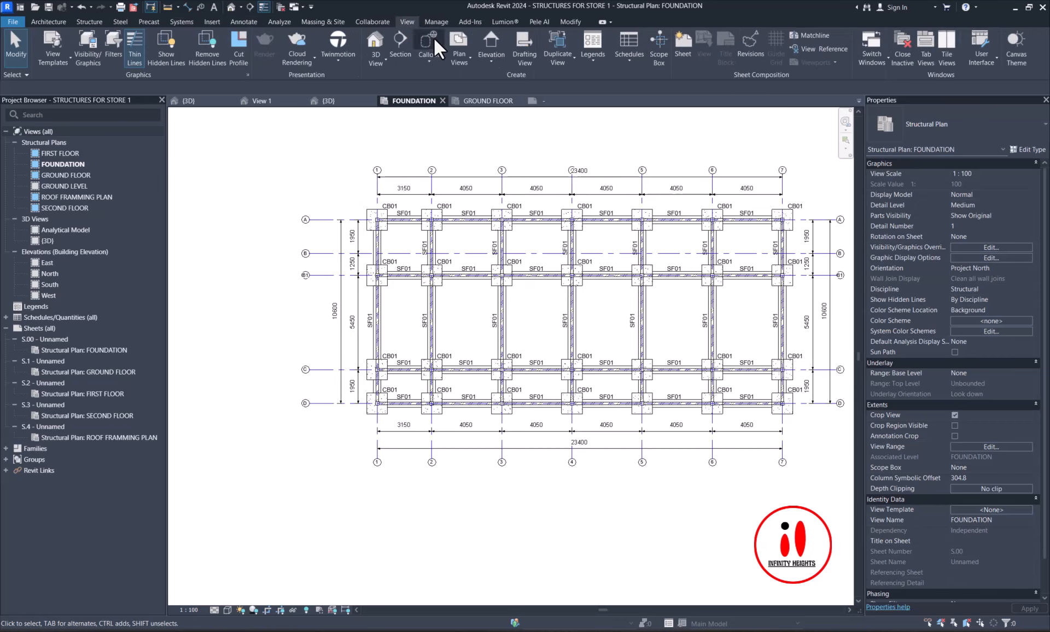
{"action": "left_click", "coordinate": [430, 38]}
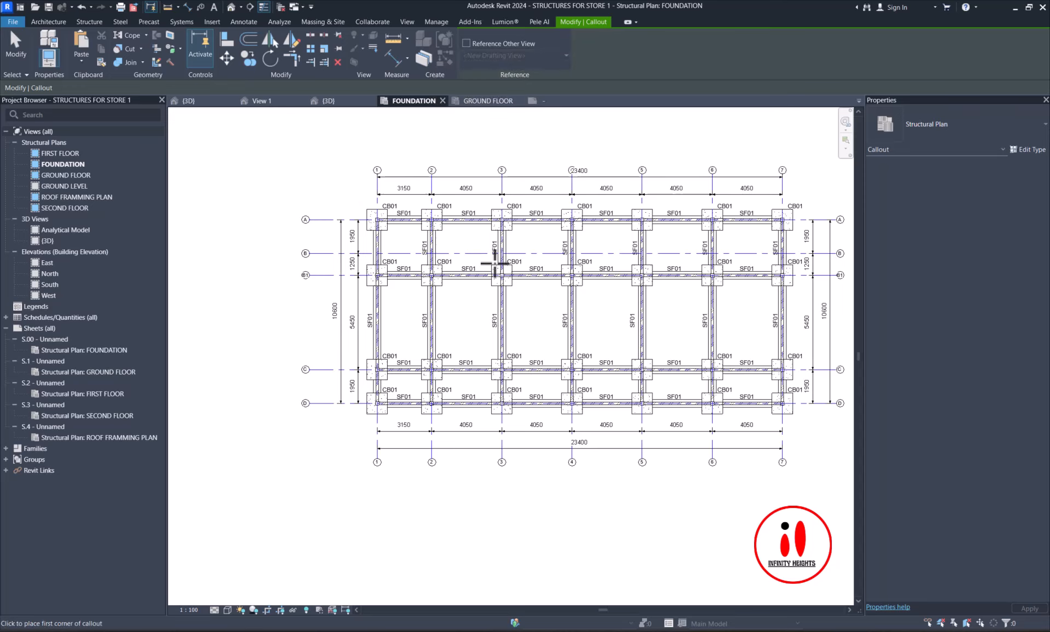
{"action": "scroll", "coordinate": [496, 264], "scroll_direction": "up", "scroll_amount": 3}
{"action": "scroll", "coordinate": [580, 207], "scroll_direction": "up", "scroll_amount": 1}
{"action": "scroll", "coordinate": [522, 295], "scroll_direction": "down", "scroll_amount": 2}
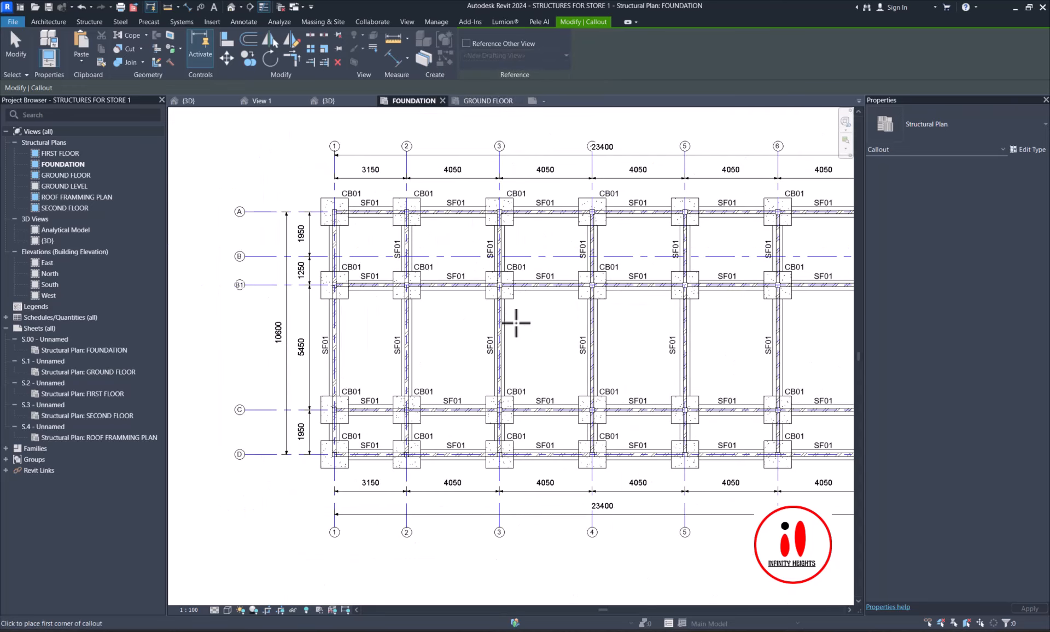
{"action": "scroll", "coordinate": [510, 293], "scroll_direction": "up", "scroll_amount": 2}
{"action": "scroll", "coordinate": [671, 278], "scroll_direction": "down", "scroll_amount": 2}
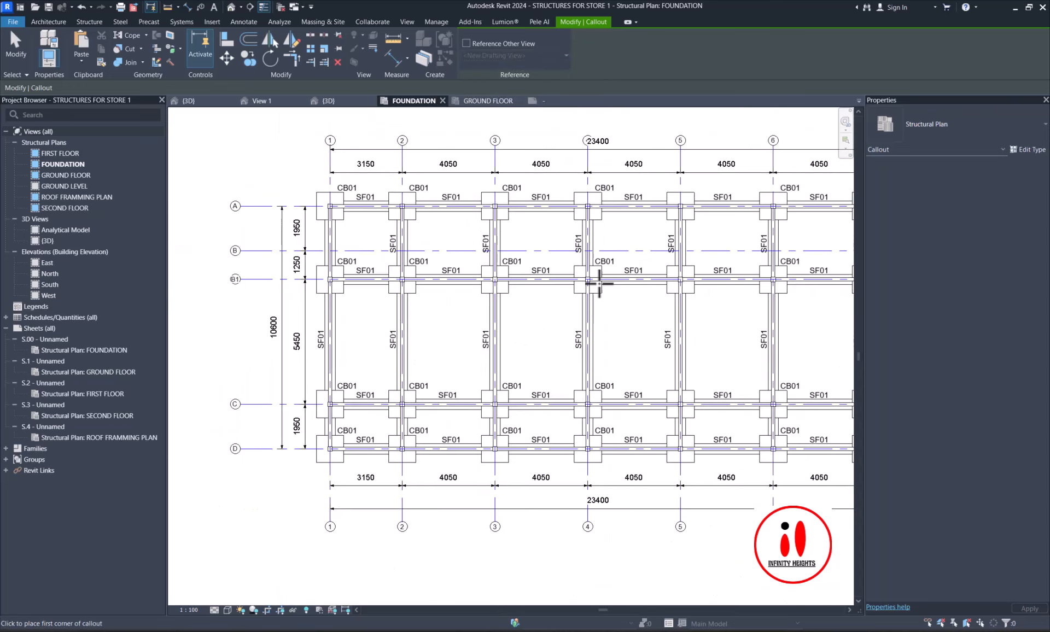
{"action": "scroll", "coordinate": [673, 253], "scroll_direction": "up", "scroll_amount": 2}
{"action": "left_click", "coordinate": [672, 253]}
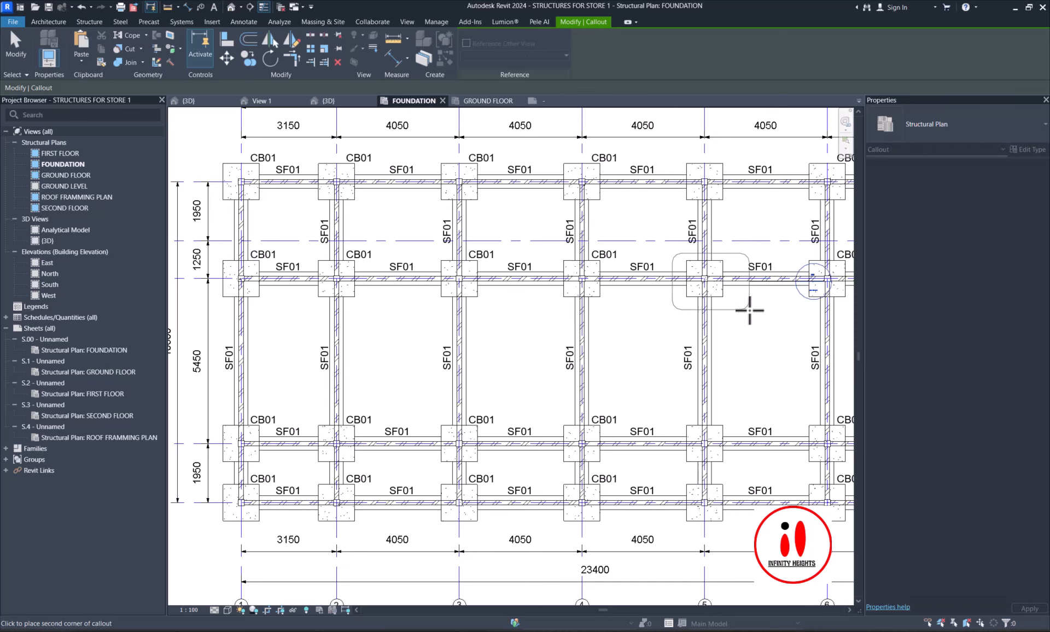
{"action": "left_click", "coordinate": [737, 314]}
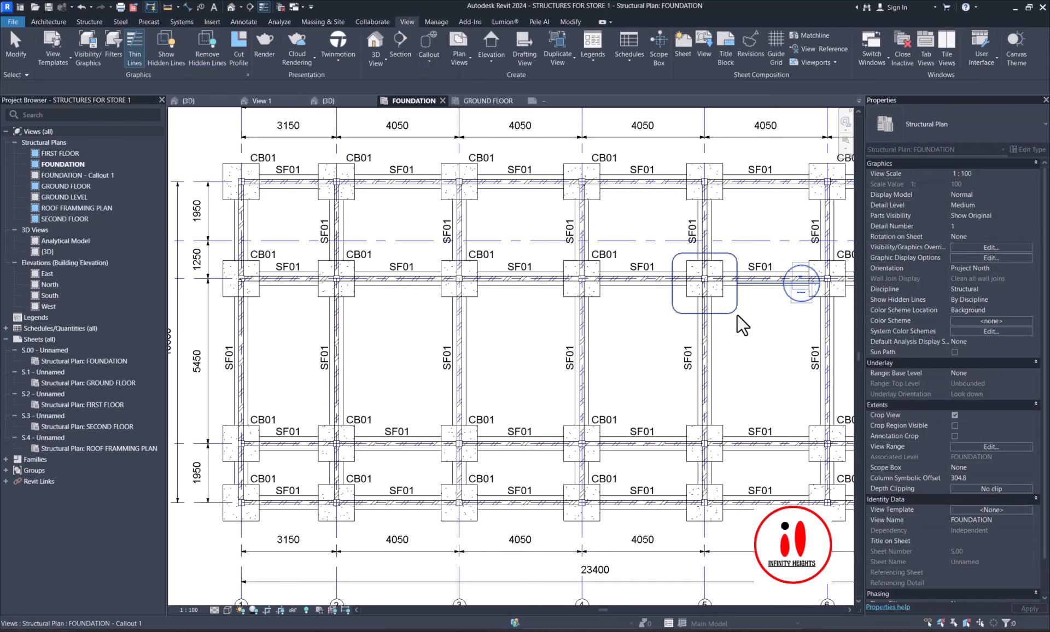
- Undo the callout around the column footing at grid 5 and line B1, together with the move of its head
{"action": "scroll", "coordinate": [738, 317], "scroll_direction": "down", "scroll_amount": 1}
{"action": "scroll", "coordinate": [738, 317], "scroll_direction": "up", "scroll_amount": 2}
{"action": "left_click", "coordinate": [736, 310]}
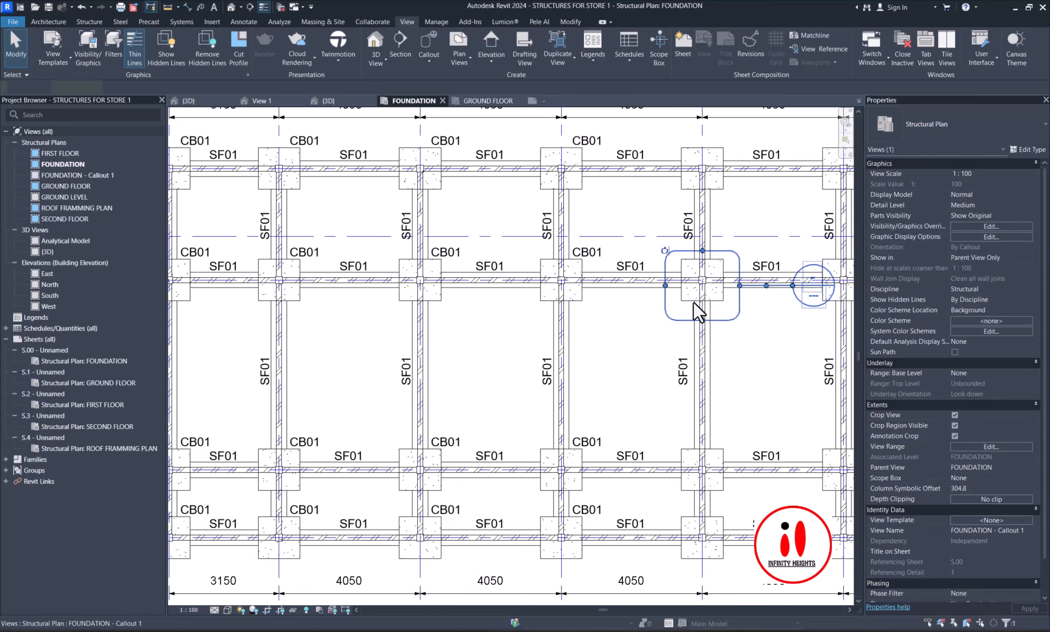
{"action": "scroll", "coordinate": [738, 298], "scroll_direction": "down", "scroll_amount": 1}
{"action": "scroll", "coordinate": [717, 290], "scroll_direction": "up", "scroll_amount": 2}
{"action": "left_click_drag", "start_coordinate": [711, 283], "coordinate": [543, 330]}
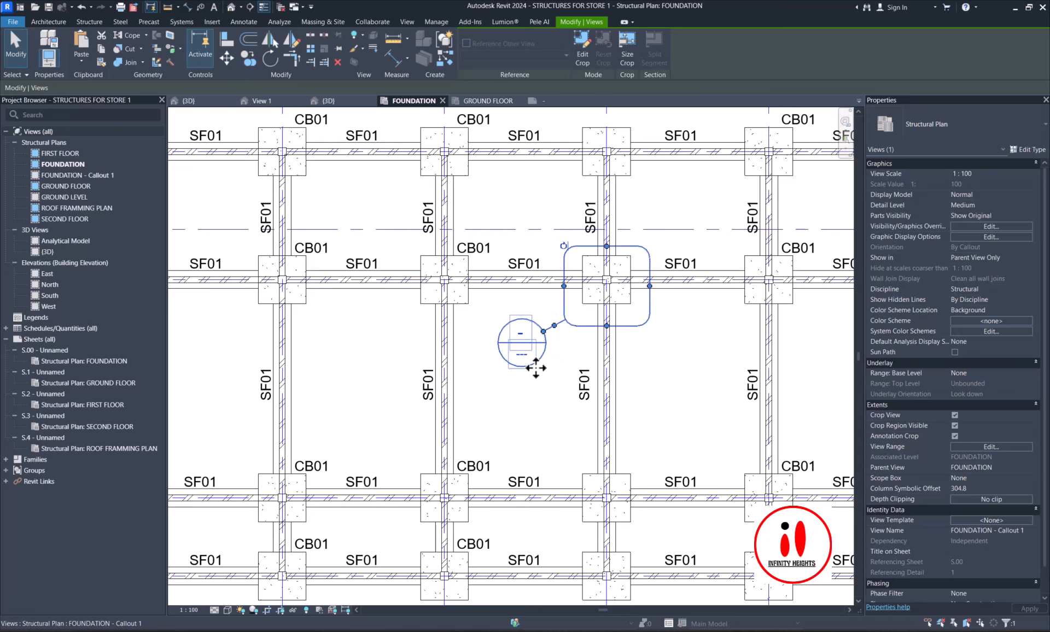
{"action": "key", "text": "ctrl+z"}
{"action": "key", "text": "ctrl+z"}
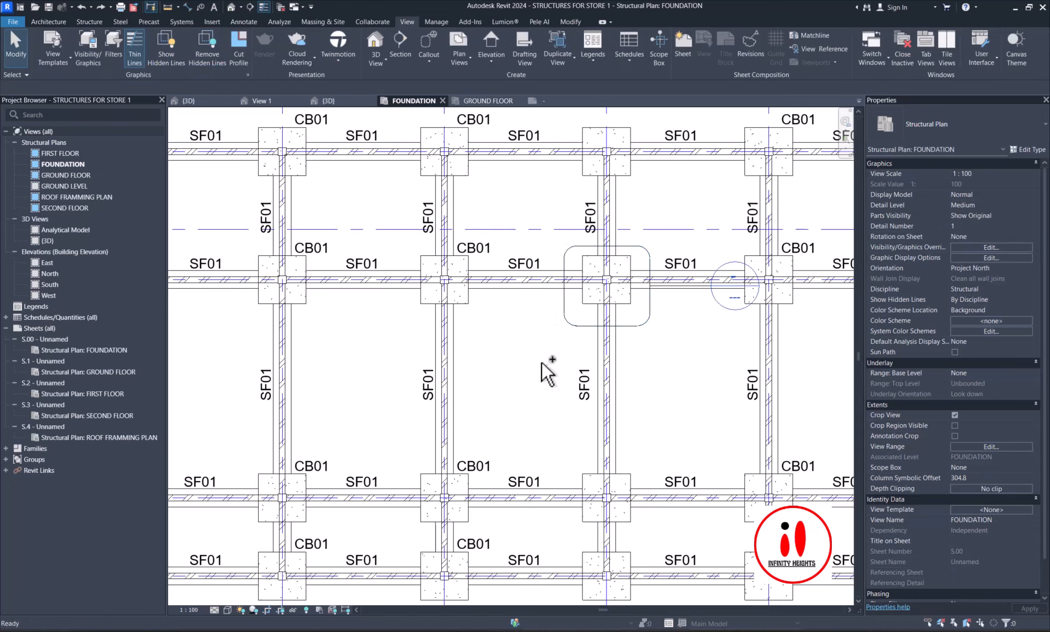
- Create a rectangular callout around the column footing at grid 4 and line B1, and place its head diagonally below, toward grid 3
{"action": "left_click", "coordinate": [421, 44]}
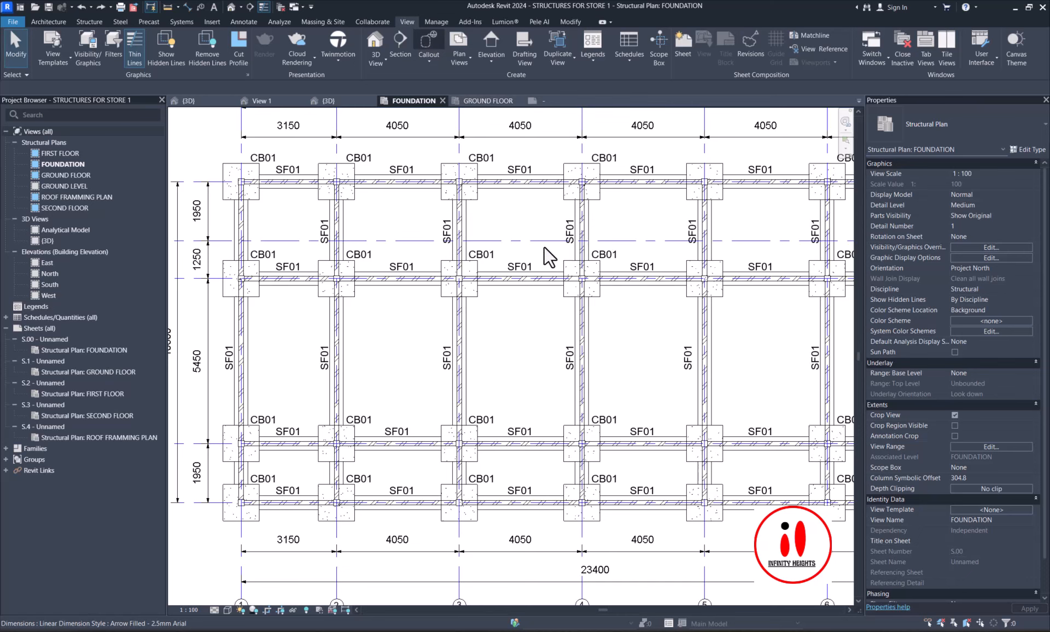
{"action": "scroll", "coordinate": [550, 253], "scroll_direction": "up", "scroll_amount": 2}
{"action": "left_click", "coordinate": [550, 252]}
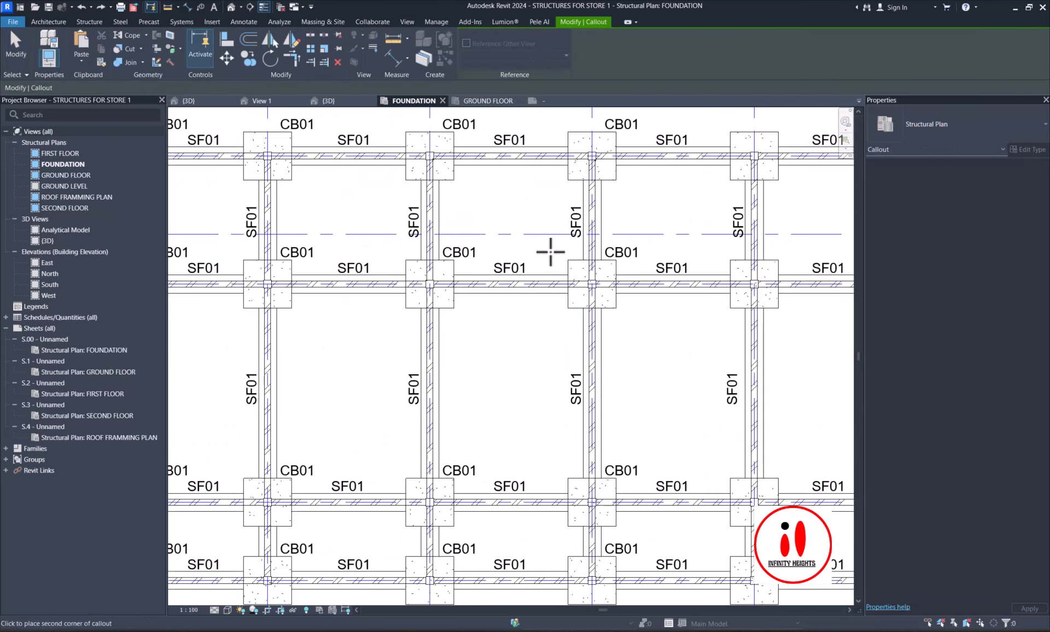
{"action": "left_click", "coordinate": [638, 325]}
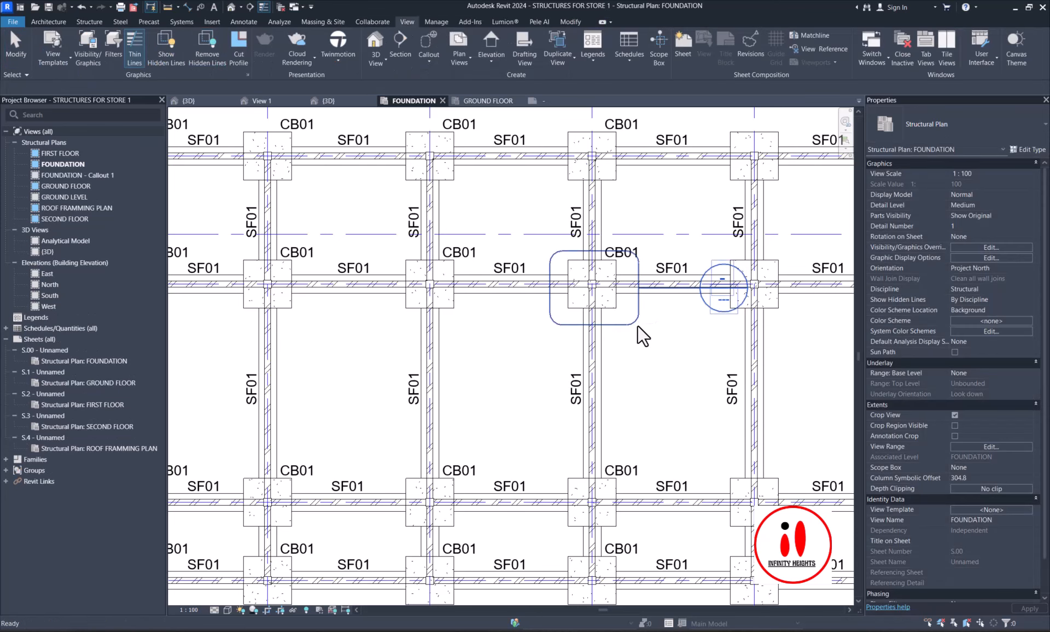
{"action": "left_click", "coordinate": [636, 323]}
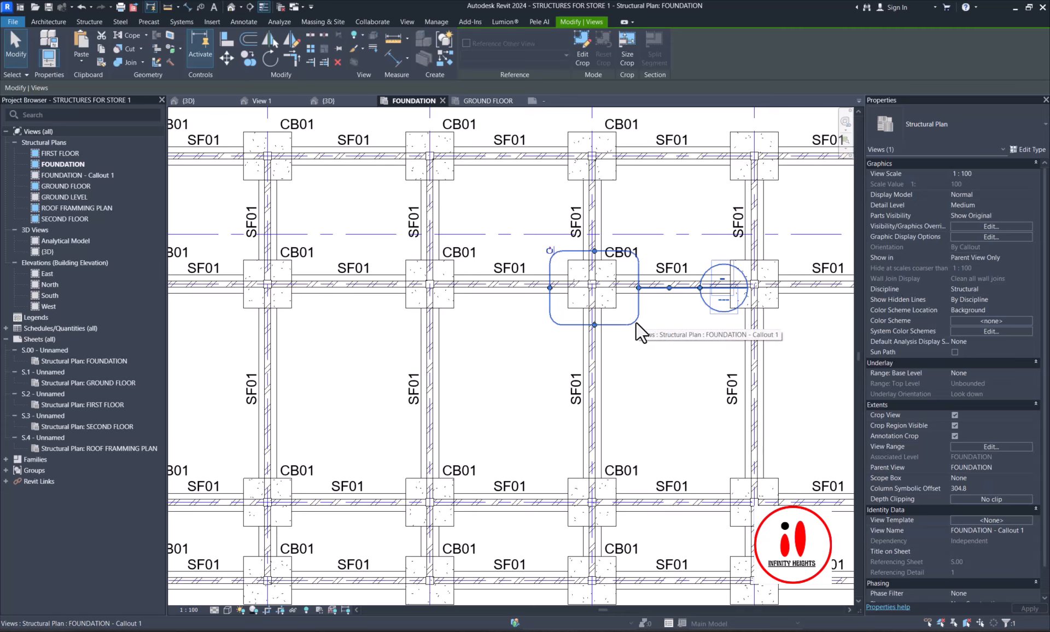
{"action": "left_click_drag", "start_coordinate": [703, 299], "coordinate": [532, 336]}
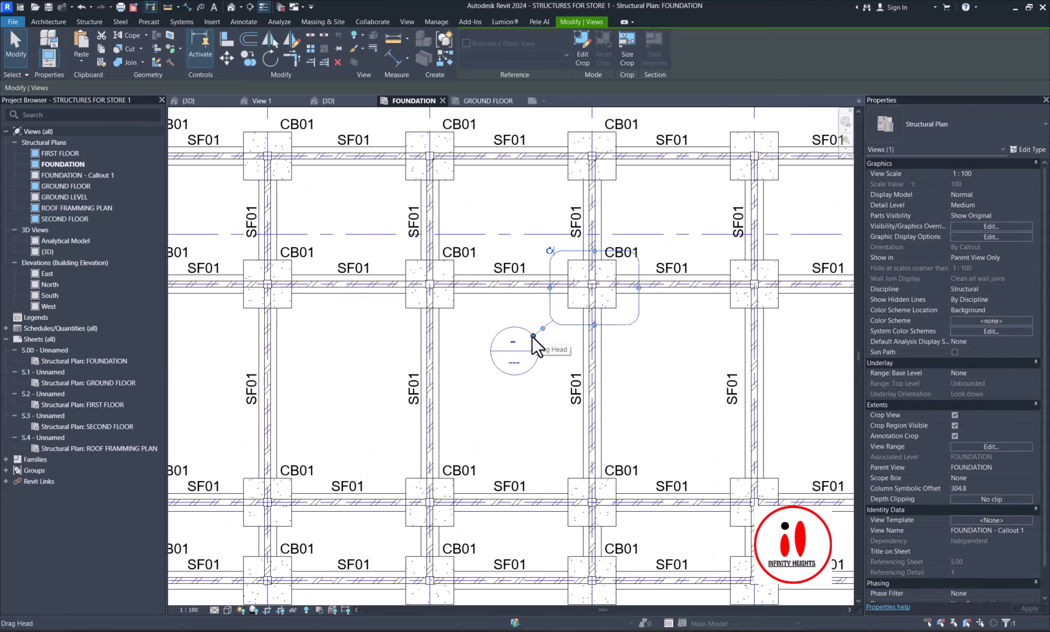
- Extend the upper edge of the callout boundary slightly beyond the footing's CB01 tag
{"action": "left_click_drag", "start_coordinate": [594, 251], "coordinate": [594, 245]}
{"action": "scroll", "coordinate": [646, 249], "scroll_direction": "up", "scroll_amount": 1}
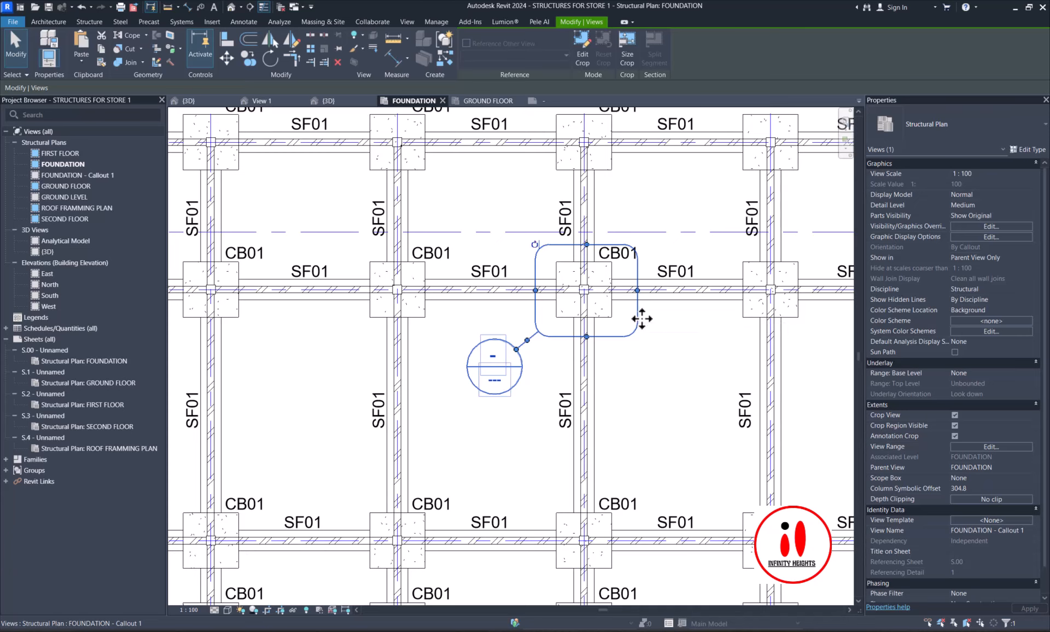
{"action": "scroll", "coordinate": [574, 326], "scroll_direction": "up", "scroll_amount": 2}
{"action": "scroll", "coordinate": [658, 240], "scroll_direction": "up", "scroll_amount": 1}
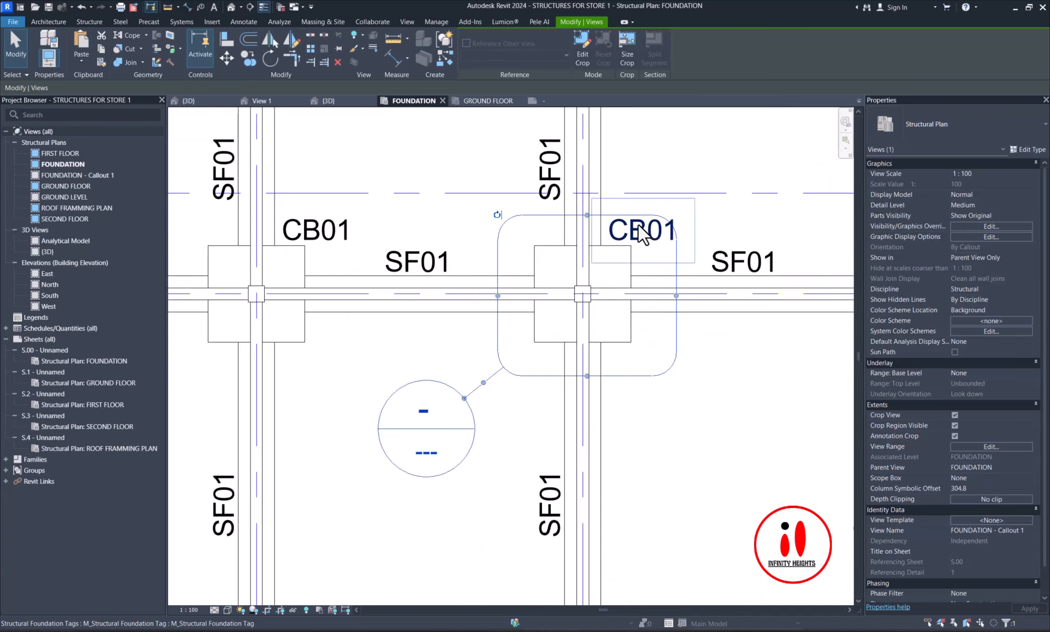
{"action": "left_click_drag", "start_coordinate": [585, 213], "coordinate": [583, 207]}
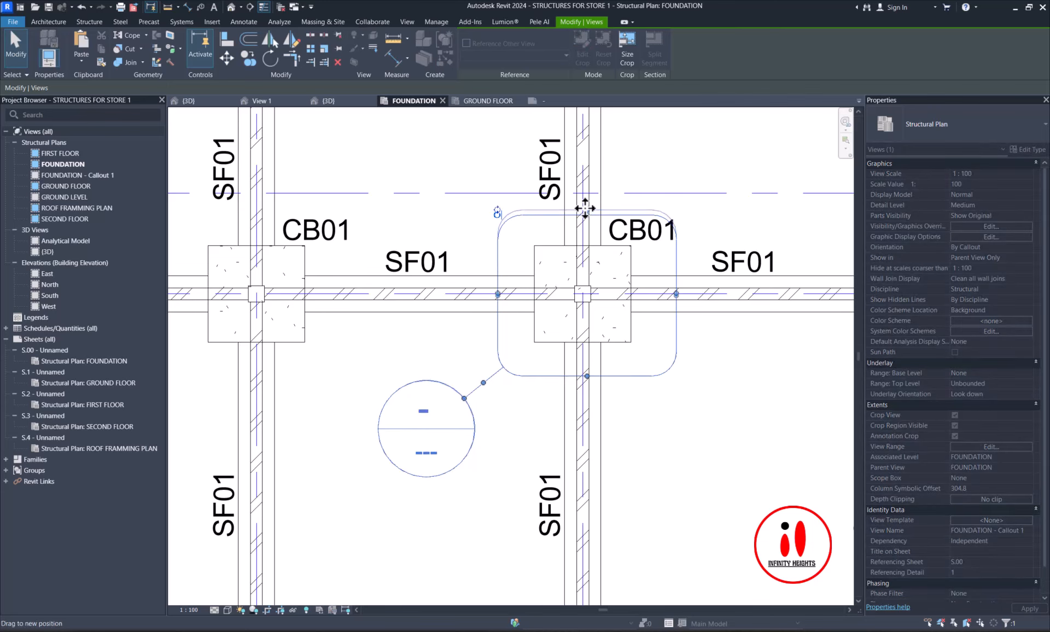
- Shift the CB01 tag of the footing at grid 4 and line B1 toward the column so it fits within the callout
{"action": "left_click", "coordinate": [644, 249]}
{"action": "left_click_drag", "start_coordinate": [645, 249], "coordinate": [629, 250]}
{"action": "scroll", "coordinate": [628, 251], "scroll_direction": "up", "scroll_amount": 2}
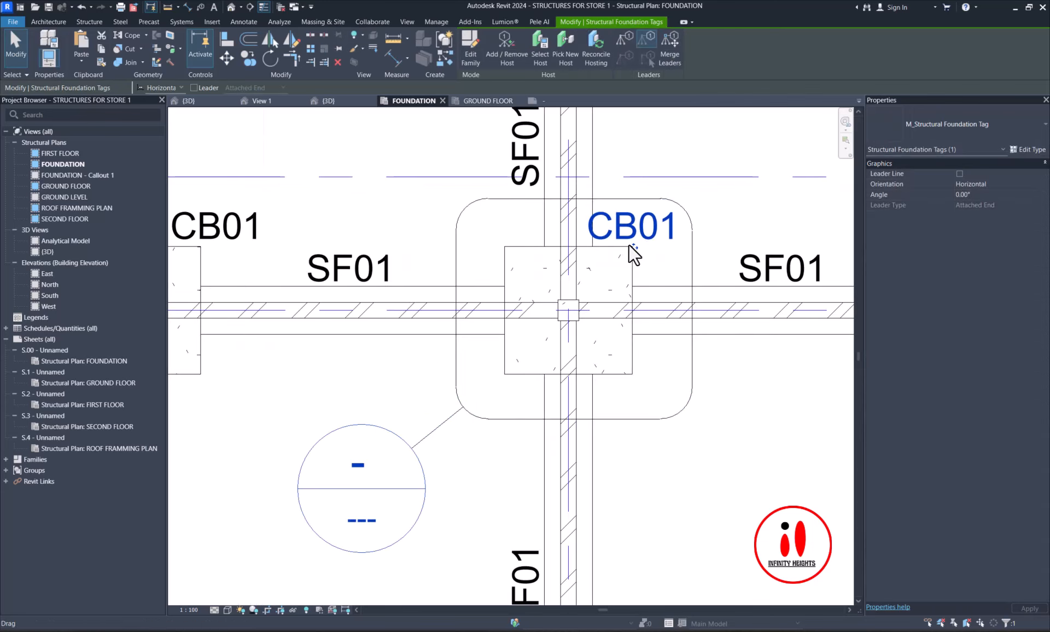
{"action": "scroll", "coordinate": [629, 246], "scroll_direction": "down", "scroll_amount": 4}
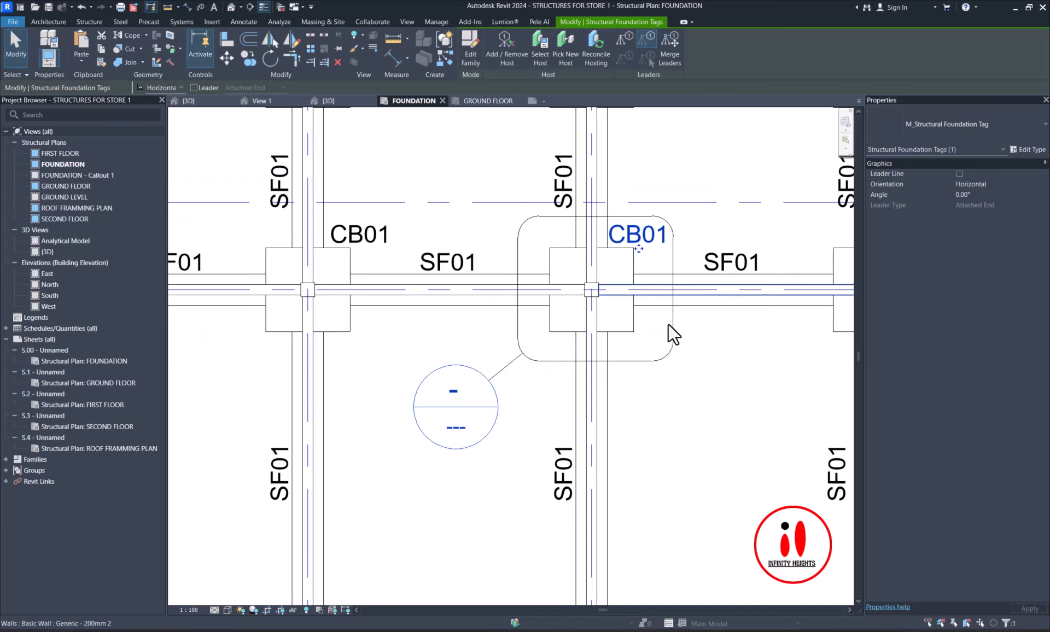
{"action": "scroll", "coordinate": [555, 339], "scroll_direction": "down", "scroll_amount": 1}
{"action": "left_click", "coordinate": [569, 311]}
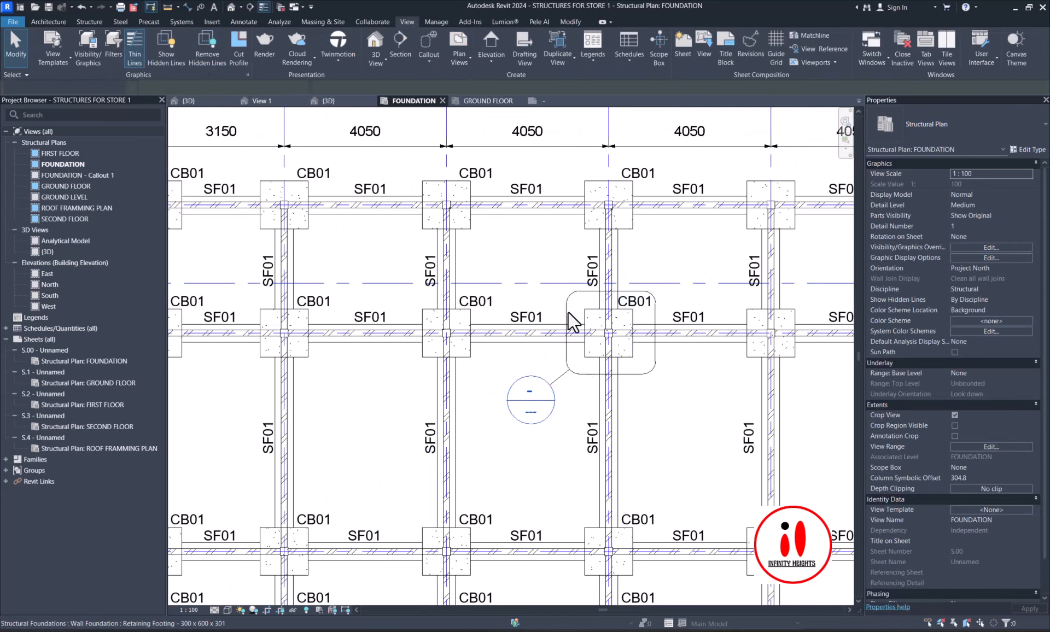
{"action": "scroll", "coordinate": [557, 300], "scroll_direction": "down", "scroll_amount": 3}
{"action": "left_click", "coordinate": [557, 300]}
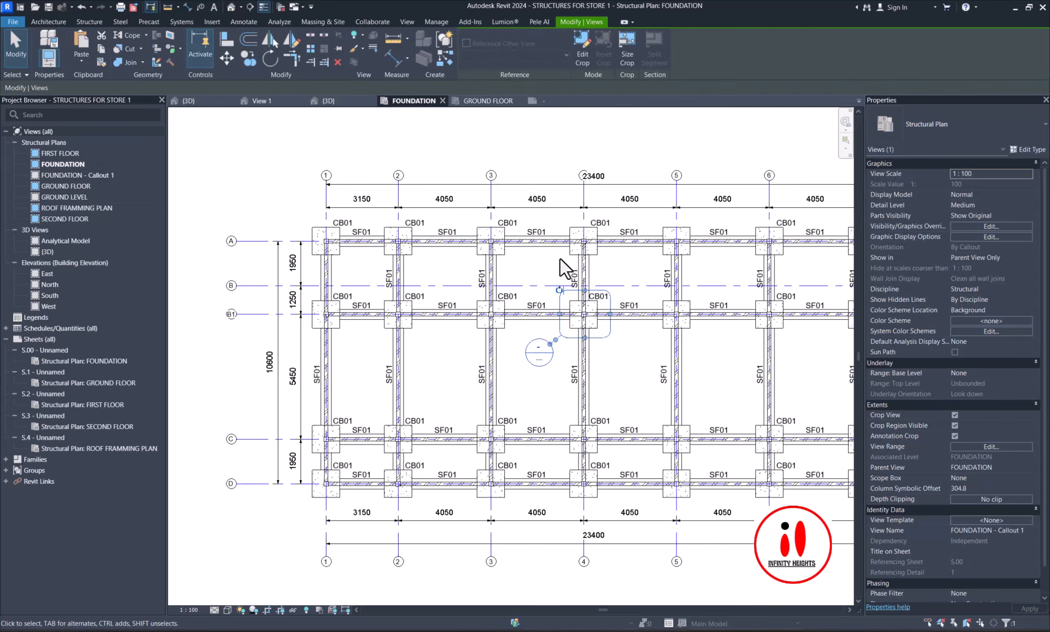
{"action": "scroll", "coordinate": [560, 258], "scroll_direction": "down", "scroll_amount": 2}
{"action": "scroll", "coordinate": [434, 176], "scroll_direction": "up", "scroll_amount": 2}
{"action": "left_click", "coordinate": [468, 359]}
{"action": "scroll", "coordinate": [598, 218], "scroll_direction": "down", "scroll_amount": 1}
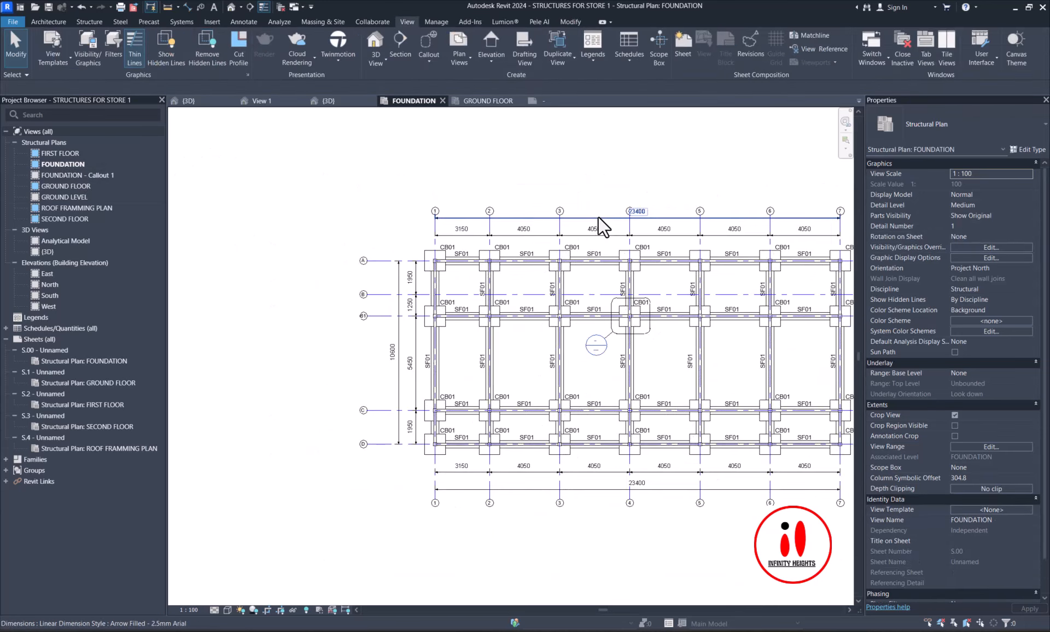
{"action": "scroll", "coordinate": [586, 360], "scroll_direction": "up", "scroll_amount": 2}
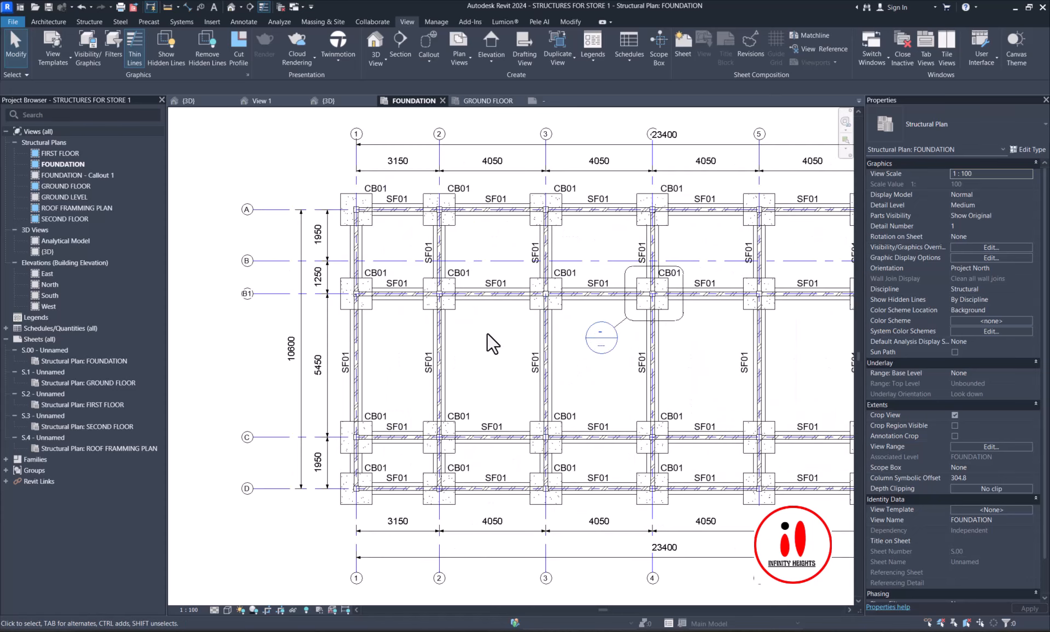
- Draw a short horizontal building section across grid 6 just below the line B1 footing, looking toward that footing
{"action": "left_click", "coordinate": [248, 6]}
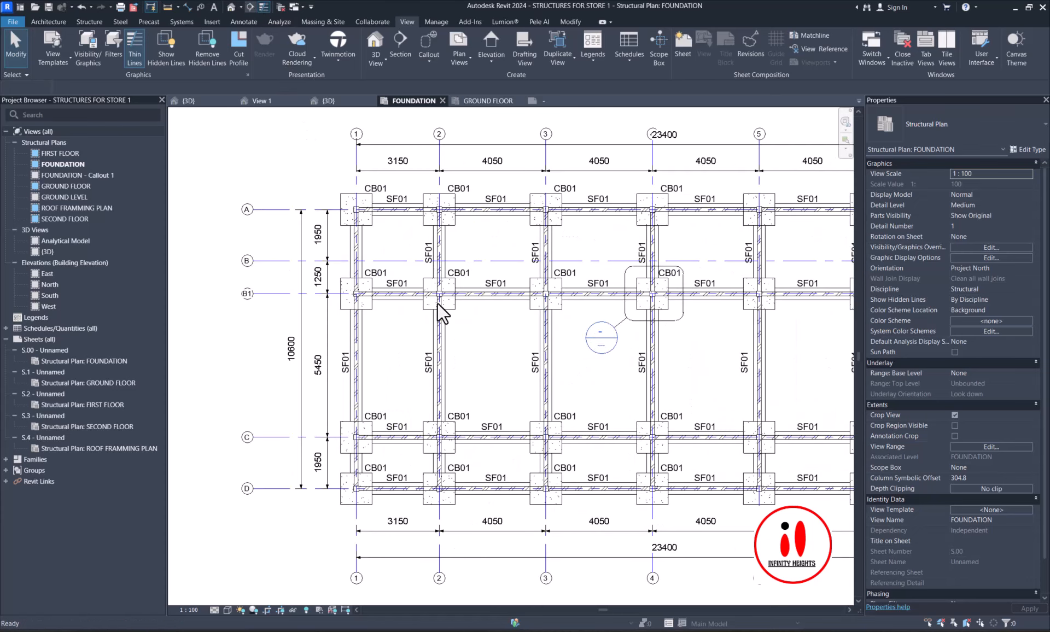
{"action": "scroll", "coordinate": [542, 335], "scroll_direction": "down", "scroll_amount": 1}
{"action": "scroll", "coordinate": [768, 421], "scroll_direction": "up", "scroll_amount": 1}
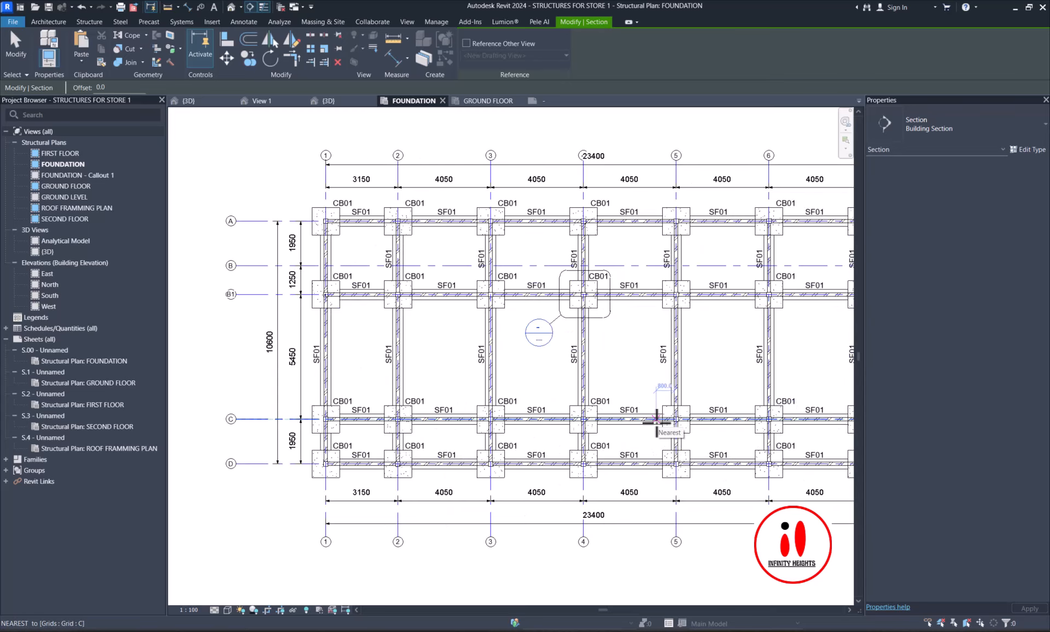
{"action": "scroll", "coordinate": [736, 319], "scroll_direction": "up", "scroll_amount": 2}
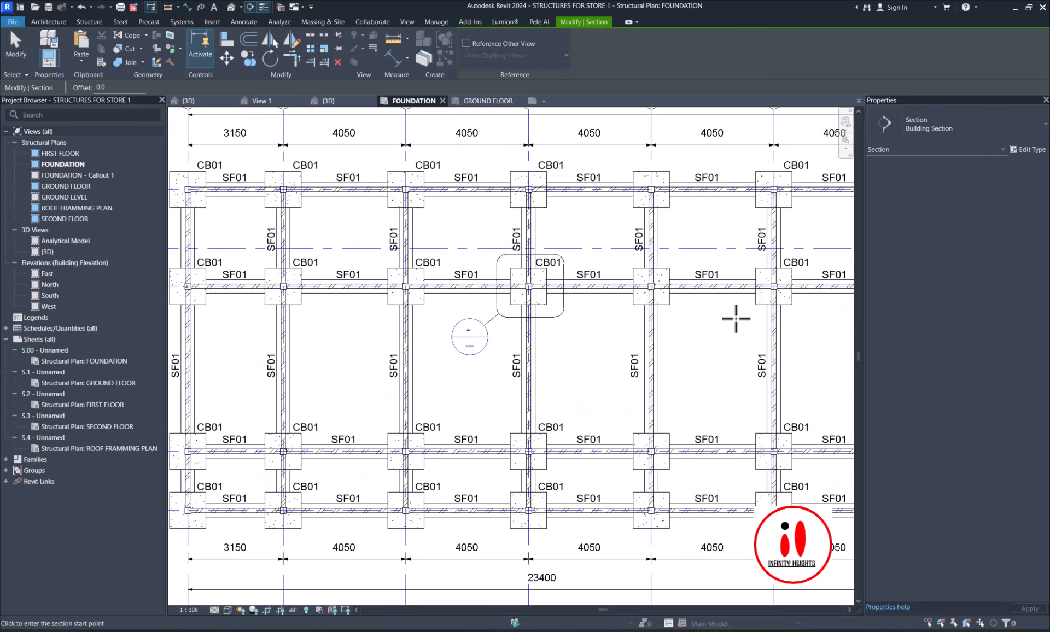
{"action": "left_click", "coordinate": [736, 318]}
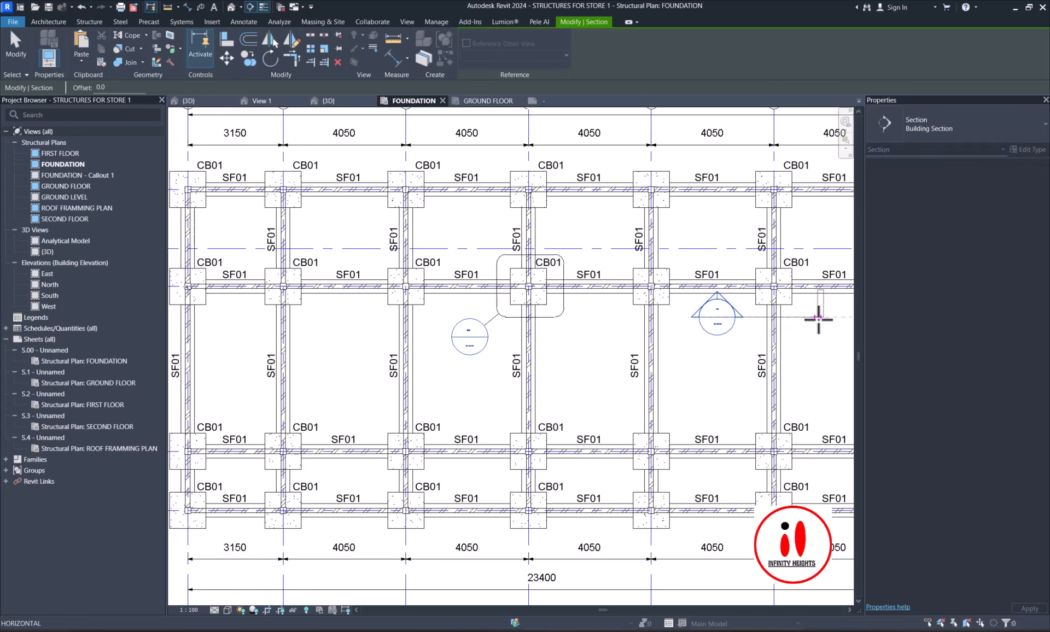
{"action": "left_click", "coordinate": [818, 317]}
{"action": "key", "text": "Escape"}
{"action": "scroll", "coordinate": [809, 320], "scroll_direction": "up", "scroll_amount": 2}
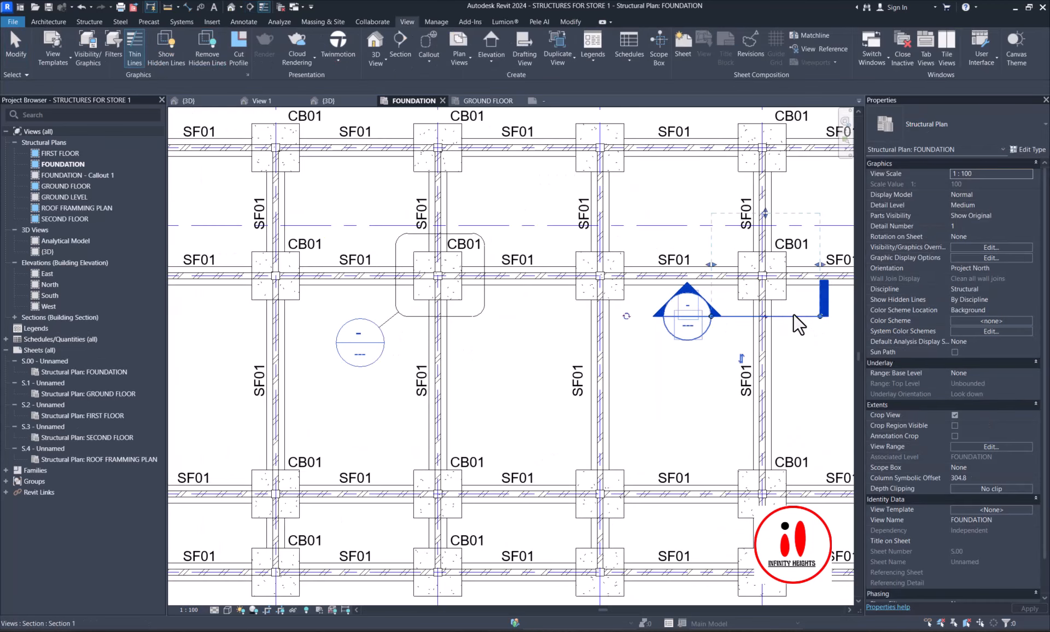
- Examine the new section mark's extents and properties and its placement beside the callout in the foundation plan
{"action": "left_click", "coordinate": [793, 314]}
{"action": "scroll", "coordinate": [783, 333], "scroll_direction": "down", "scroll_amount": 1}
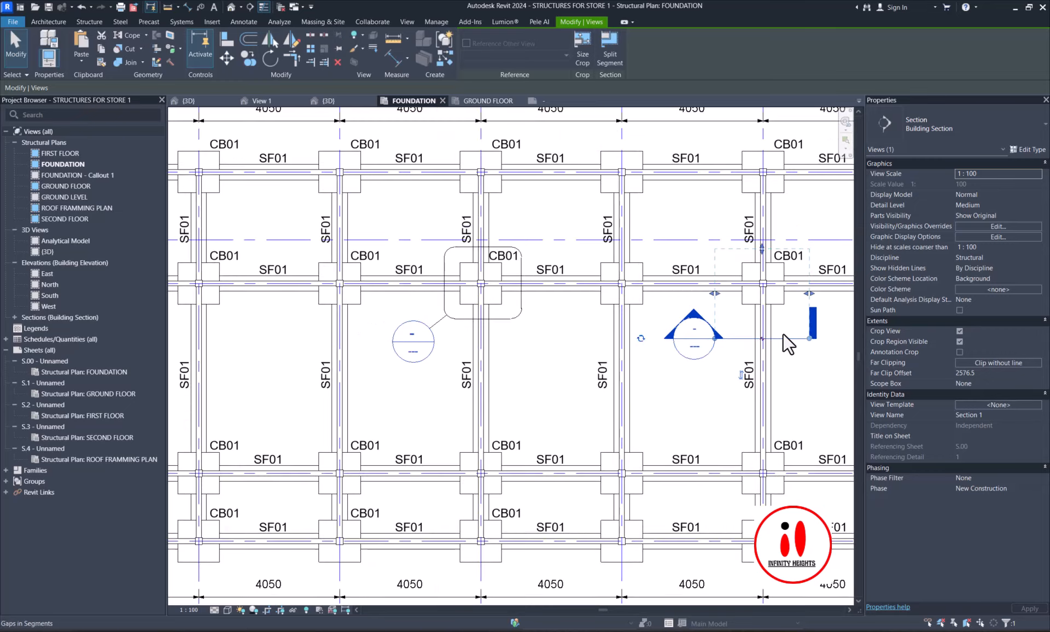
{"action": "scroll", "coordinate": [784, 333], "scroll_direction": "down", "scroll_amount": 3}
{"action": "scroll", "coordinate": [760, 294], "scroll_direction": "up", "scroll_amount": 3}
{"action": "scroll", "coordinate": [760, 294], "scroll_direction": "down", "scroll_amount": 3}
{"action": "scroll", "coordinate": [727, 308], "scroll_direction": "up", "scroll_amount": 1}
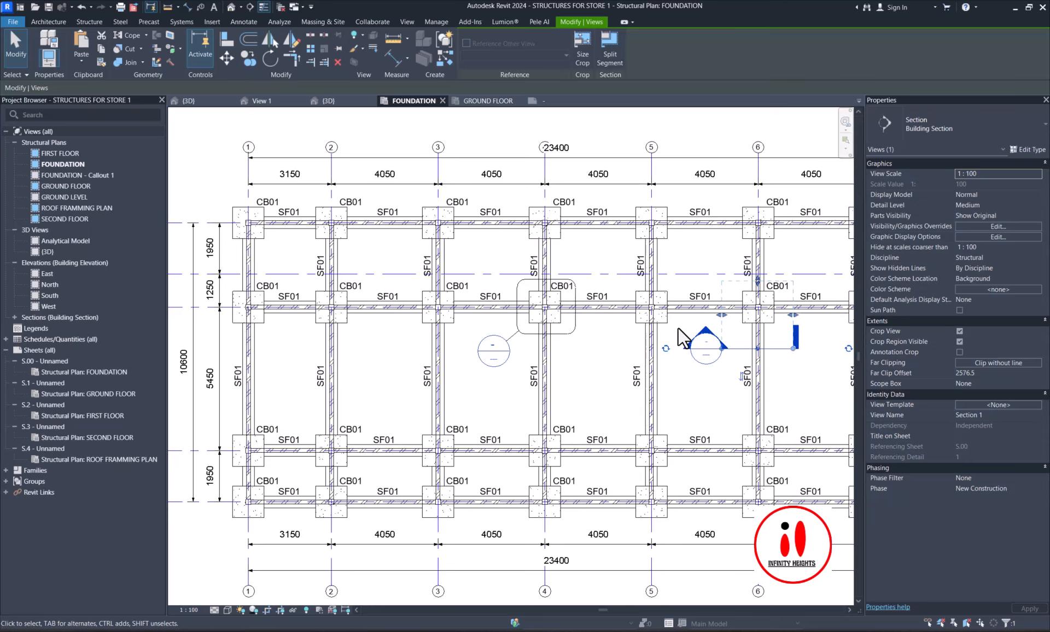
{"action": "scroll", "coordinate": [730, 330], "scroll_direction": "down", "scroll_amount": 4}
{"action": "scroll", "coordinate": [720, 324], "scroll_direction": "up", "scroll_amount": 5}
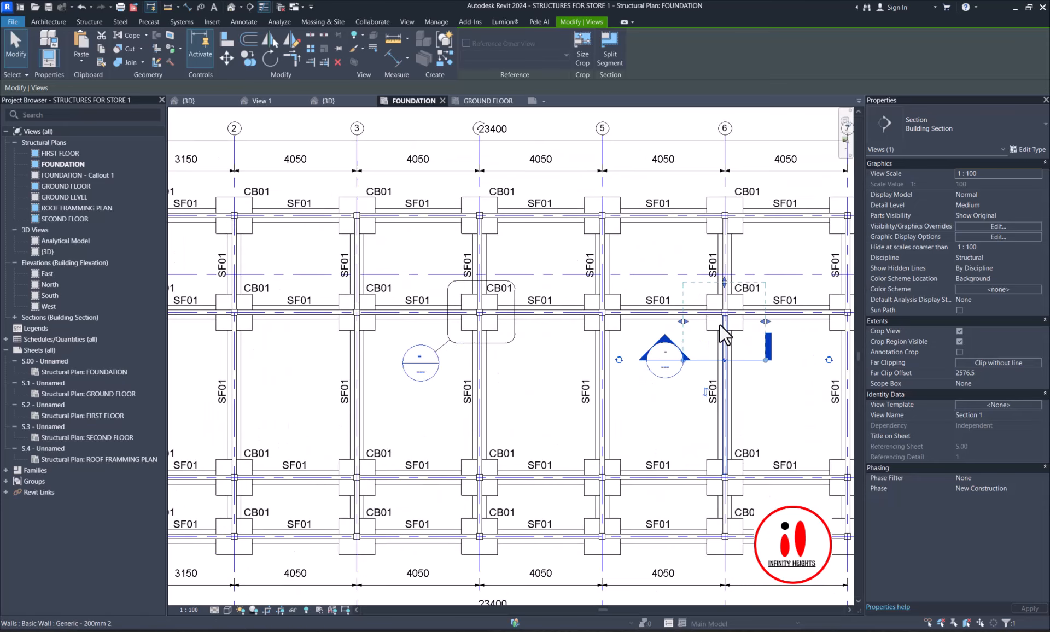
{"action": "scroll", "coordinate": [720, 324], "scroll_direction": "up", "scroll_amount": 1}
{"action": "scroll", "coordinate": [694, 328], "scroll_direction": "down", "scroll_amount": 2}
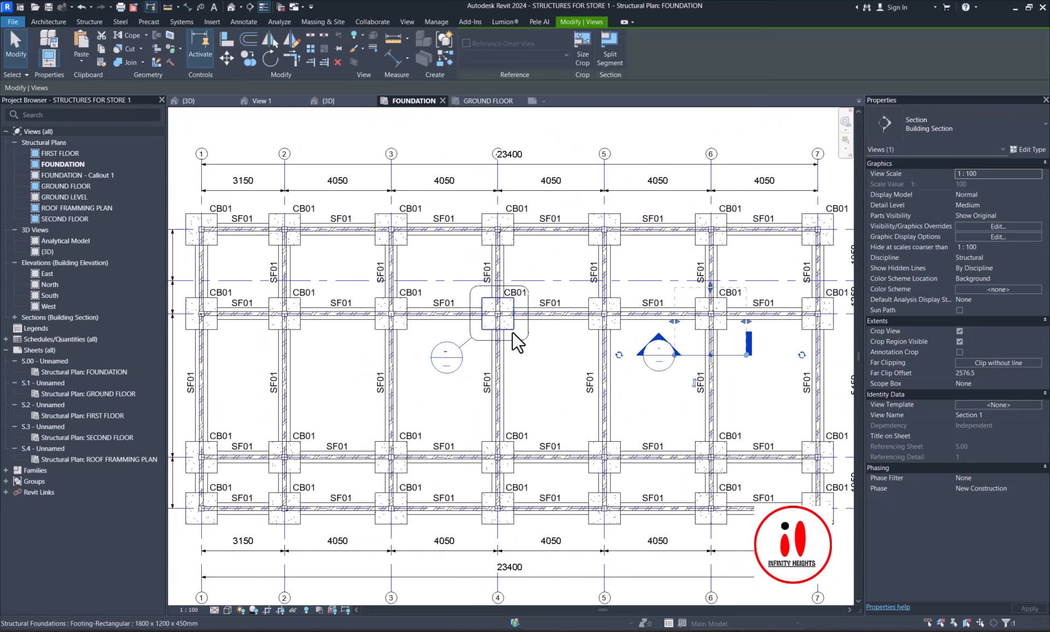
{"action": "left_click", "coordinate": [680, 394]}
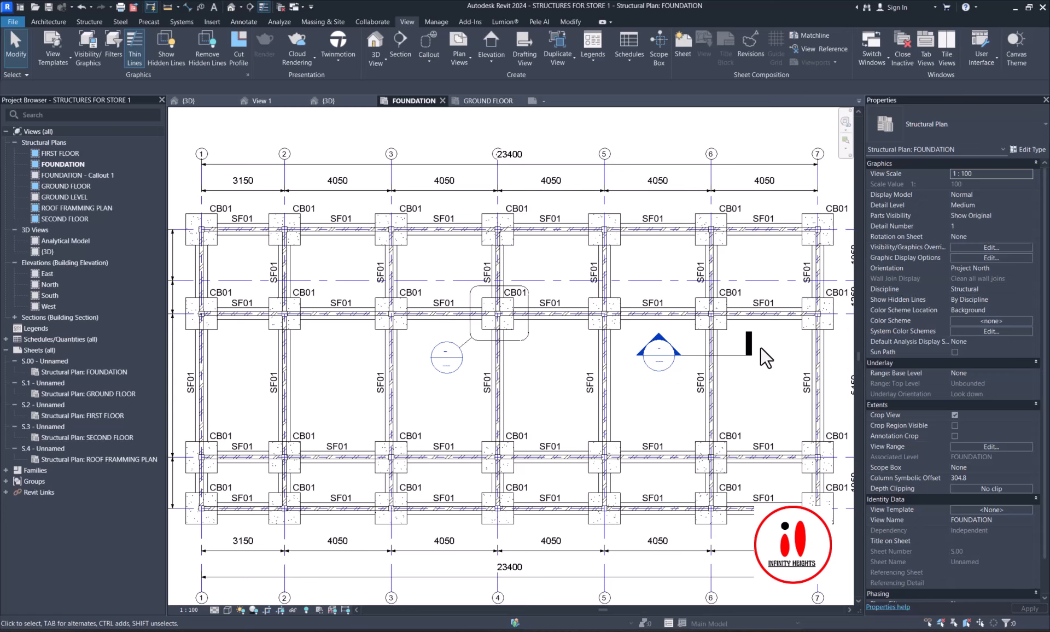
{"action": "left_click", "coordinate": [731, 354]}
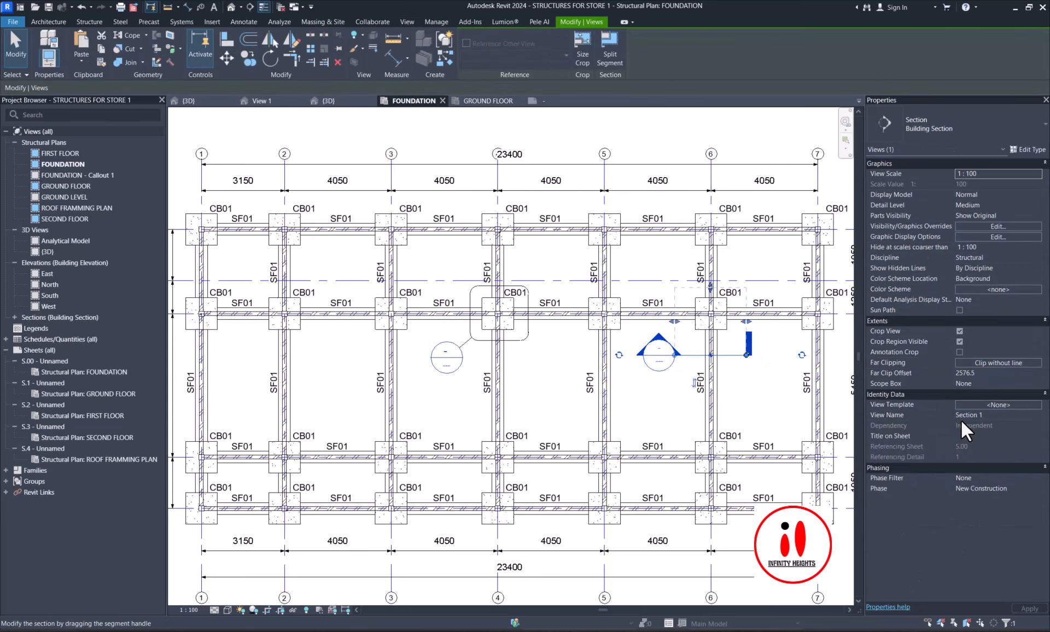
{"action": "scroll", "coordinate": [727, 371], "scroll_direction": "down", "scroll_amount": 2}
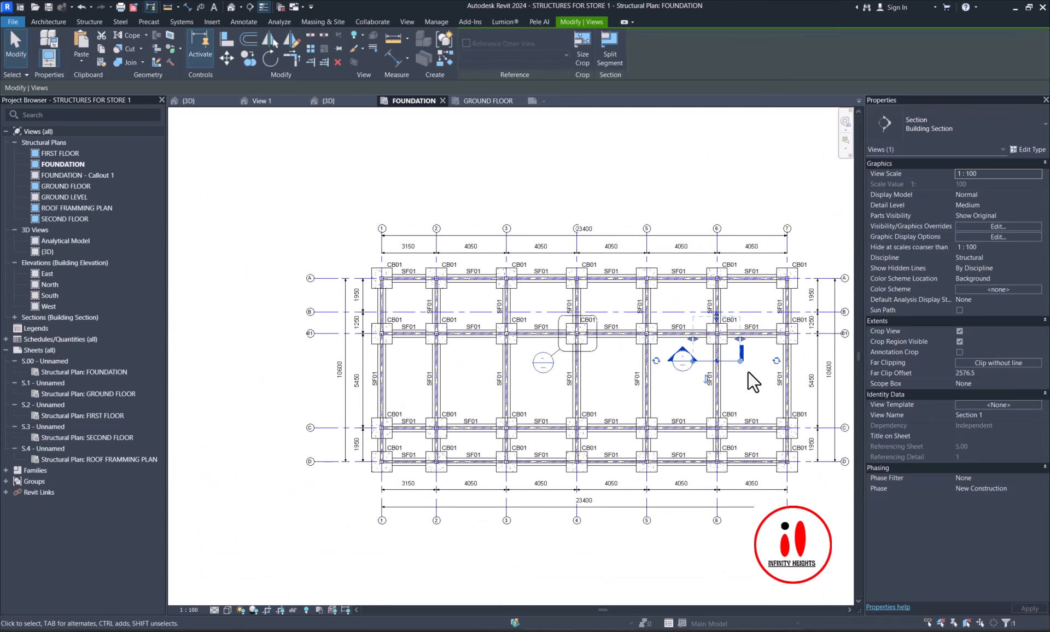
{"action": "scroll", "coordinate": [556, 361], "scroll_direction": "down", "scroll_amount": 1}
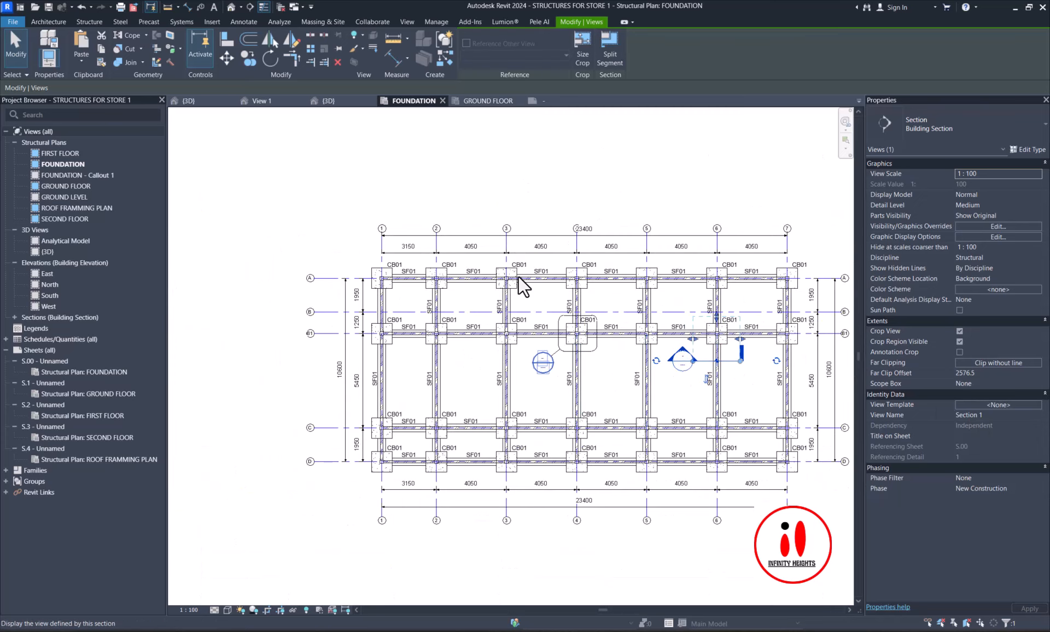
{"action": "left_click", "coordinate": [486, 201]}
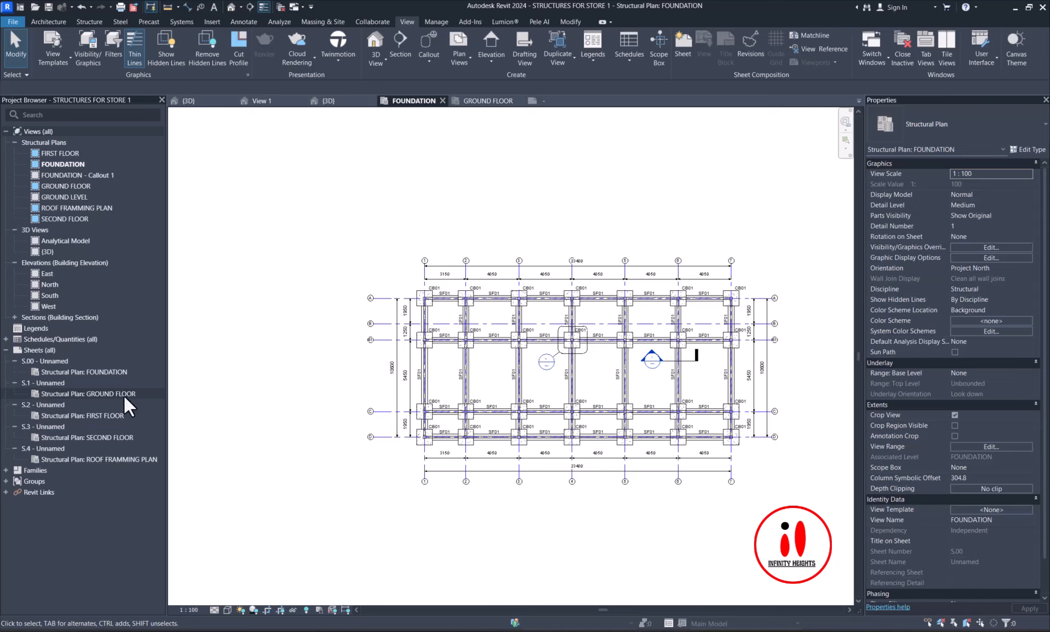
- Open sheet S.1 and then foundation sheet S.00 to review the plan with its callout and section marks
{"action": "left_click", "coordinate": [83, 375]}
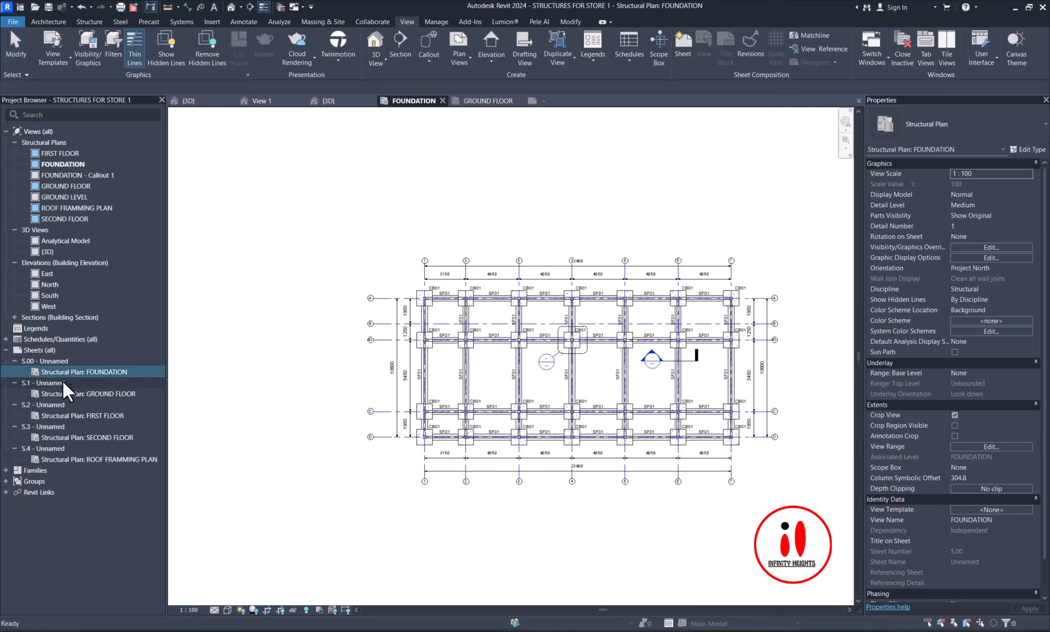
{"action": "double_click", "coordinate": [61, 381]}
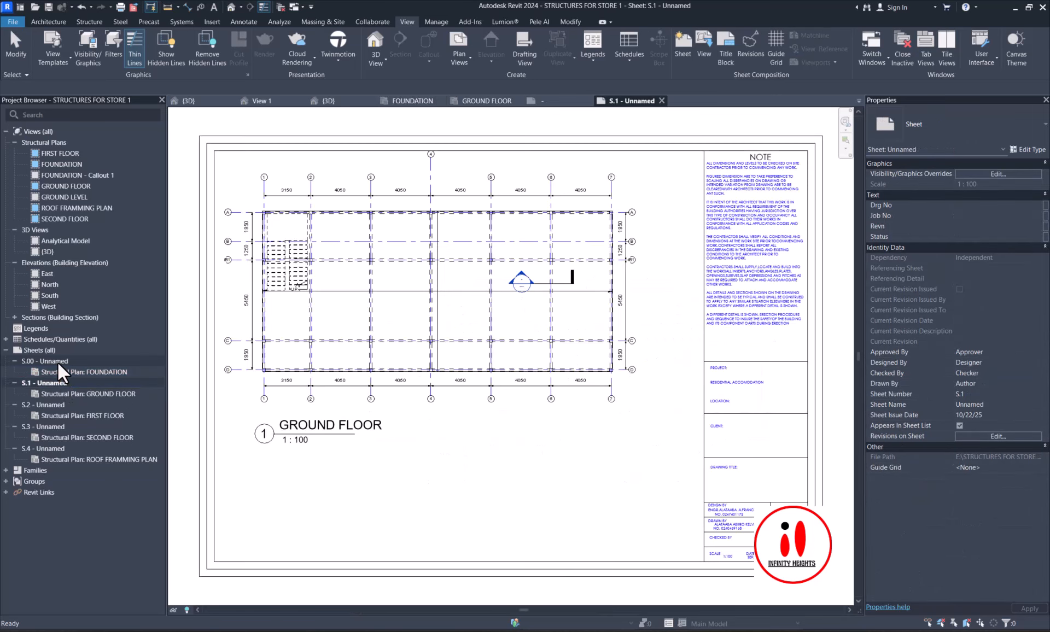
{"action": "left_click", "coordinate": [57, 362]}
{"action": "double_click", "coordinate": [57, 362]}
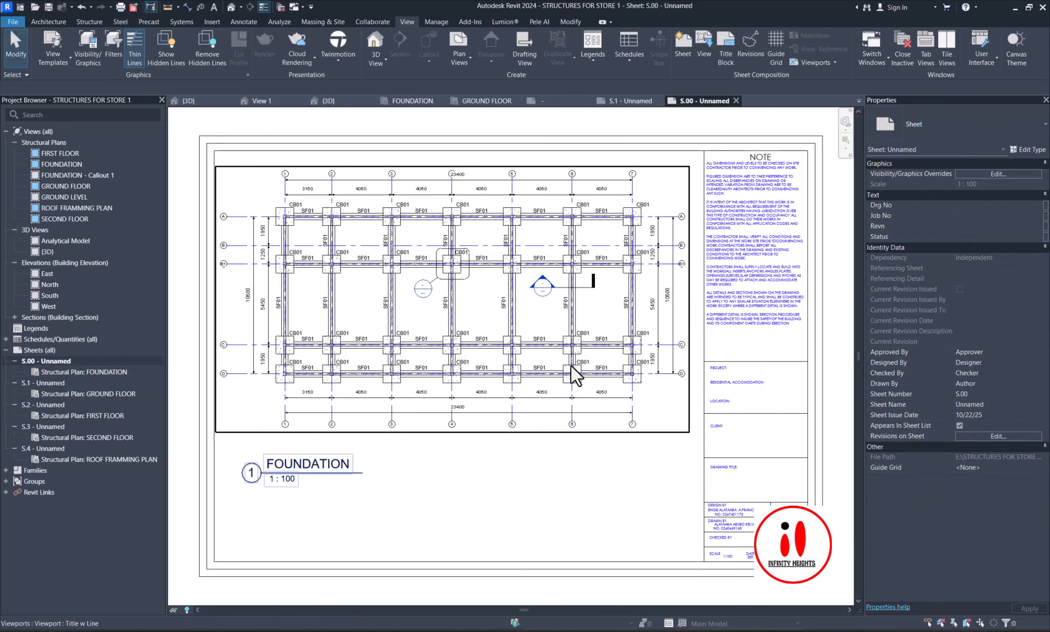
{"action": "scroll", "coordinate": [570, 366], "scroll_direction": "up", "scroll_amount": 3}
{"action": "scroll", "coordinate": [435, 330], "scroll_direction": "down", "scroll_amount": 4}
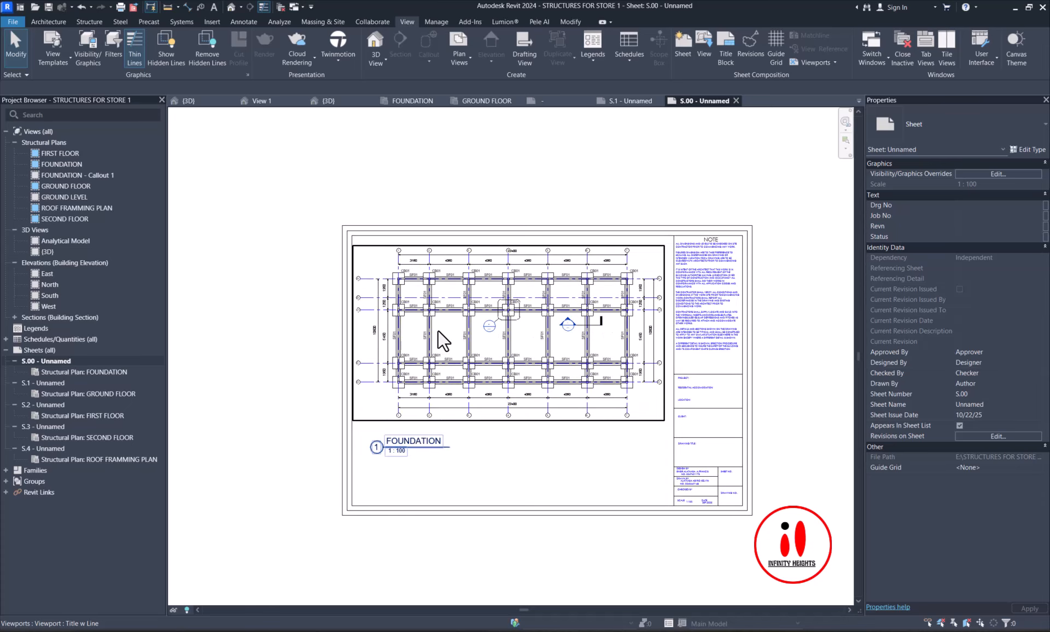
- Examine the grid bubbles and dimension texts of the foundation viewport on sheet S.00 for overlaps
{"action": "left_click", "coordinate": [414, 279]}
{"action": "scroll", "coordinate": [414, 279], "scroll_direction": "up", "scroll_amount": 4}
{"action": "scroll", "coordinate": [542, 335], "scroll_direction": "down", "scroll_amount": 3}
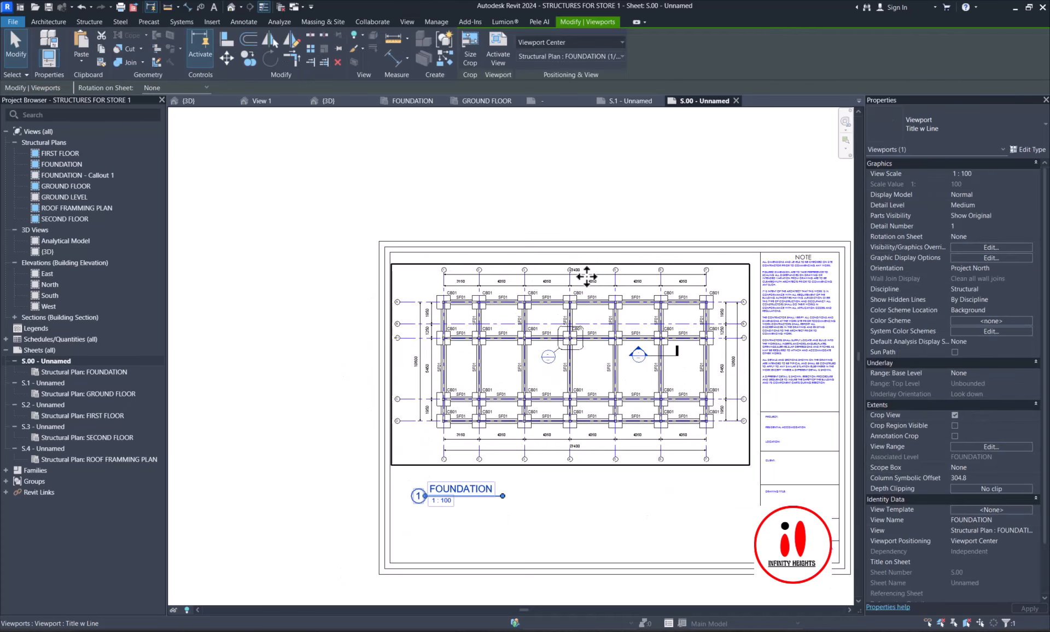
{"action": "scroll", "coordinate": [583, 277], "scroll_direction": "up", "scroll_amount": 7}
{"action": "scroll", "coordinate": [591, 285], "scroll_direction": "down", "scroll_amount": 3}
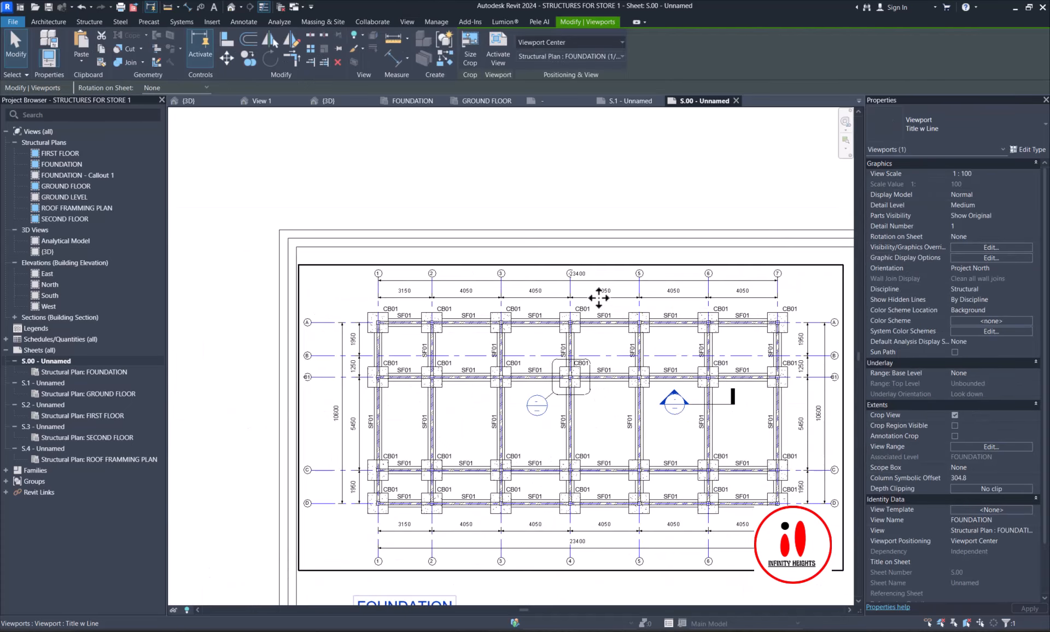
{"action": "scroll", "coordinate": [599, 297], "scroll_direction": "down", "scroll_amount": 1}
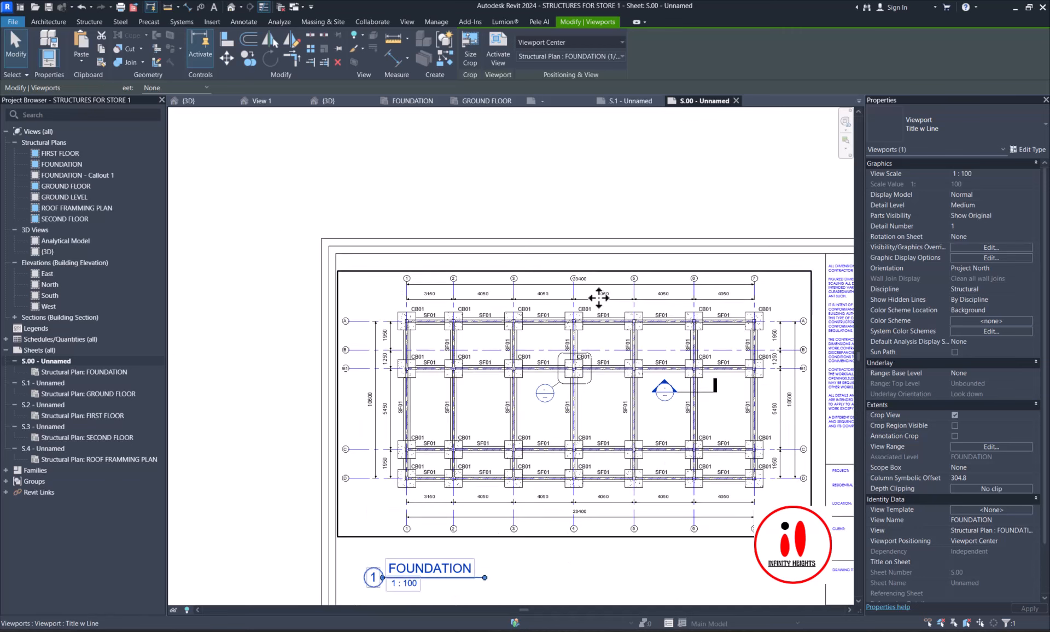
{"action": "scroll", "coordinate": [568, 288], "scroll_direction": "up", "scroll_amount": 3}
{"action": "scroll", "coordinate": [569, 287], "scroll_direction": "up", "scroll_amount": 1}
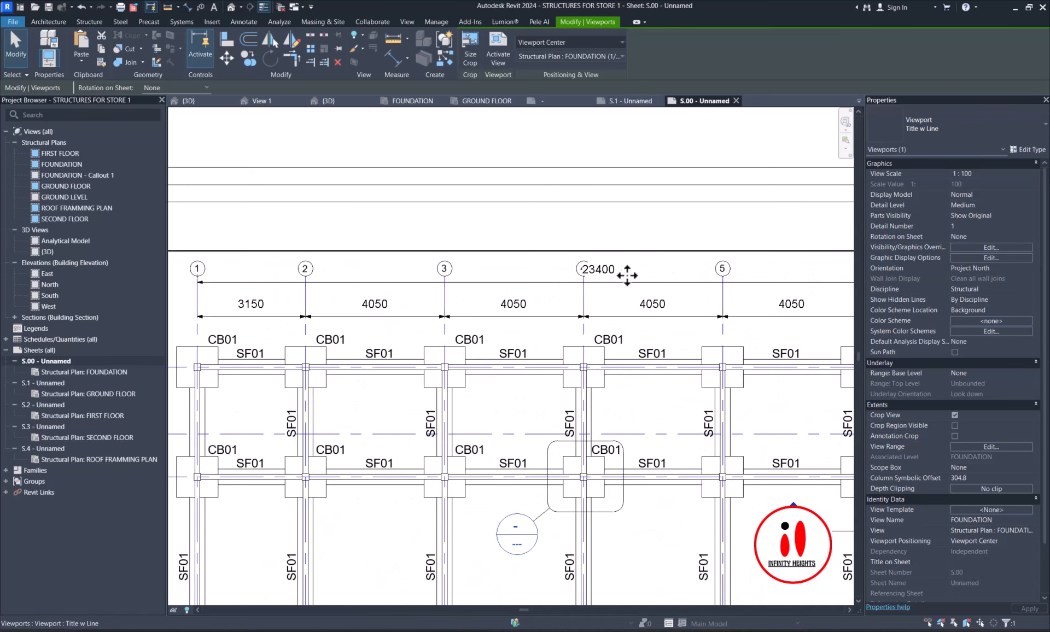
- Activate the foundation viewport and move the bubbles of grids 1 to 7 above the plan farther up, away from the overall dimension
{"action": "double_click", "coordinate": [612, 279]}
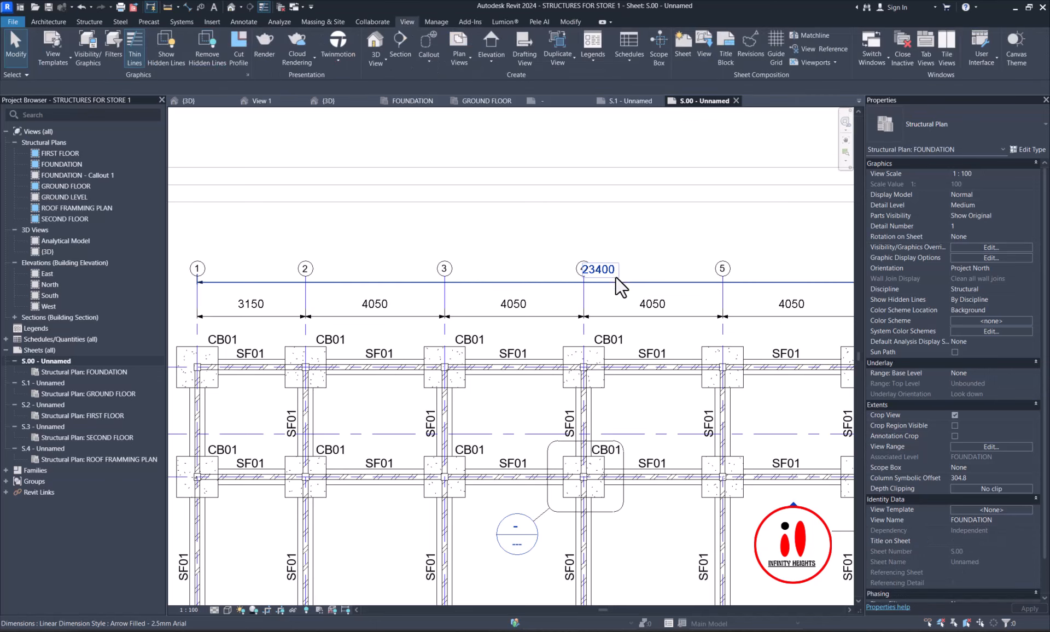
{"action": "left_click", "coordinate": [577, 270]}
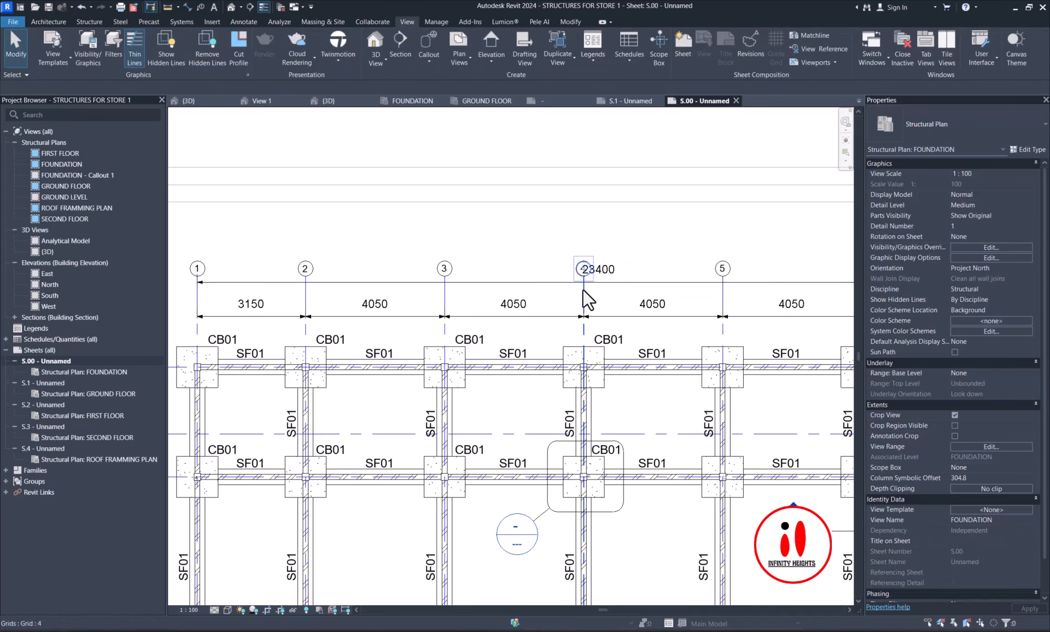
{"action": "left_click", "coordinate": [583, 278]}
{"action": "left_click_drag", "start_coordinate": [583, 278], "coordinate": [577, 244]}
{"action": "scroll", "coordinate": [602, 277], "scroll_direction": "down", "scroll_amount": 3}
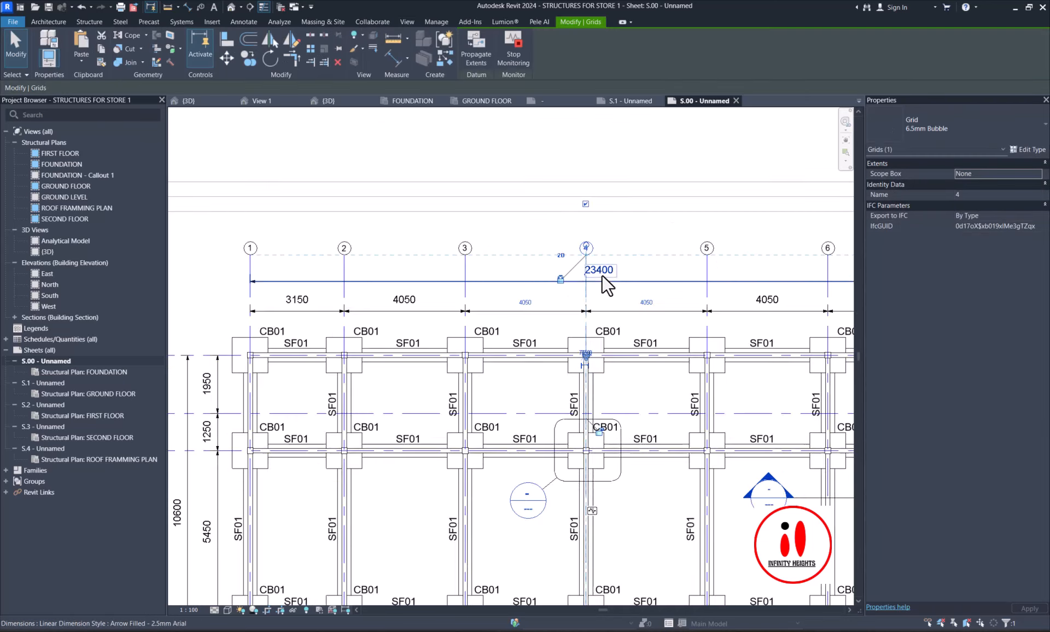
{"action": "left_click", "coordinate": [559, 179]}
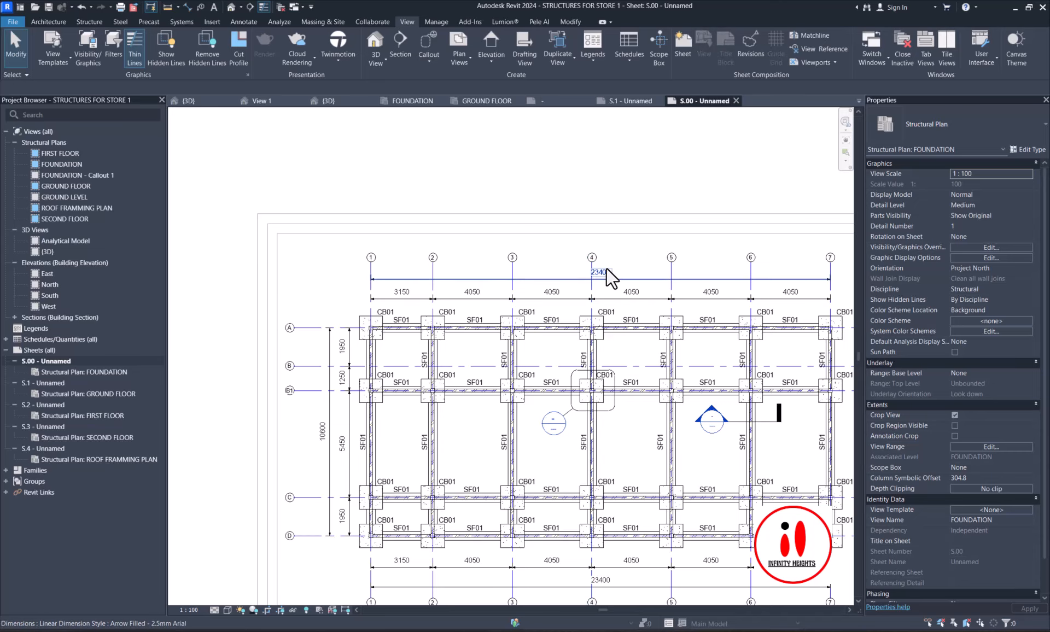
- Shift the overall 23400 dimension text above the plan between grids 4 and 5, and turn off its leader
{"action": "scroll", "coordinate": [606, 268], "scroll_direction": "up", "scroll_amount": 4}
{"action": "left_click", "coordinate": [595, 294]}
{"action": "left_click_drag", "start_coordinate": [590, 291], "coordinate": [659, 295]}
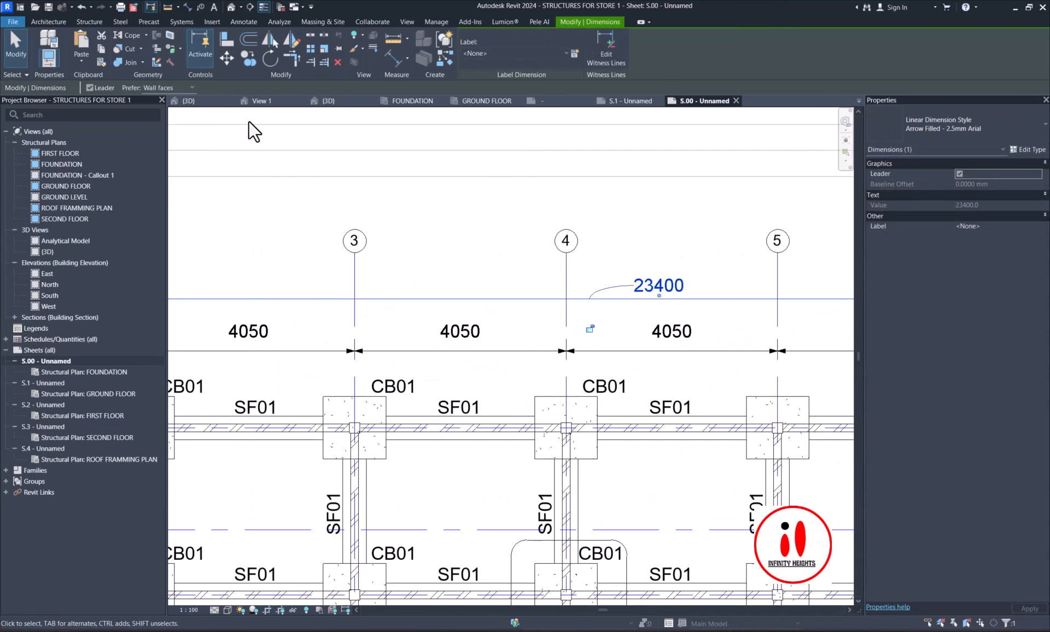
{"action": "scroll", "coordinate": [657, 257], "scroll_direction": "down", "scroll_amount": 3}
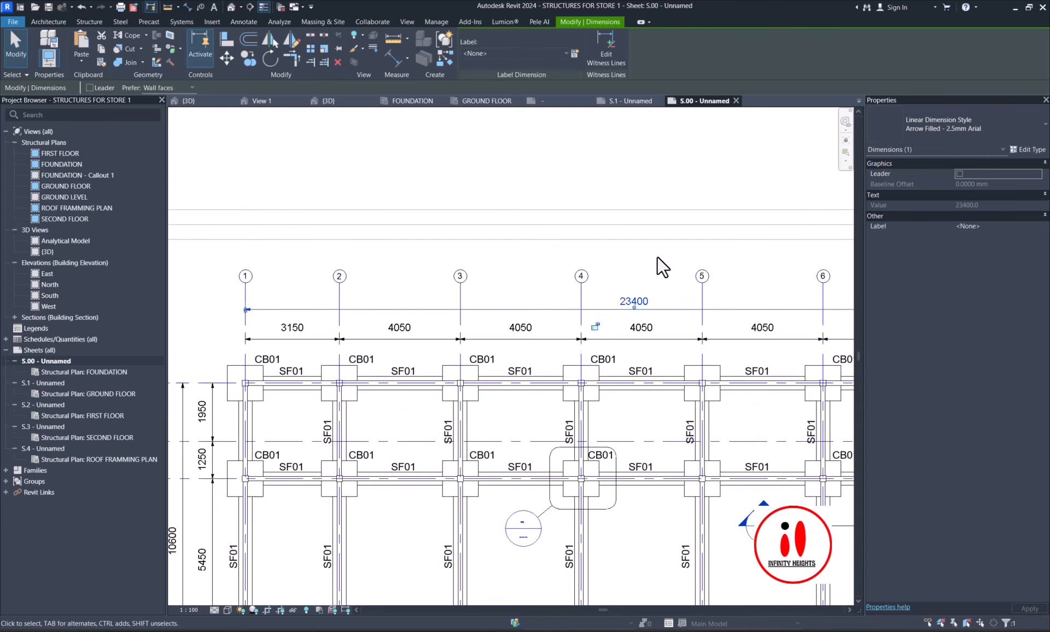
{"action": "left_click", "coordinate": [651, 261]}
- Pull the bubbles of grids A to D on the grid 1 side closer to the plan, and deactivate the foundation viewport
{"action": "scroll", "coordinate": [639, 268], "scroll_direction": "down", "scroll_amount": 2}
{"action": "scroll", "coordinate": [553, 465], "scroll_direction": "up", "scroll_amount": 5}
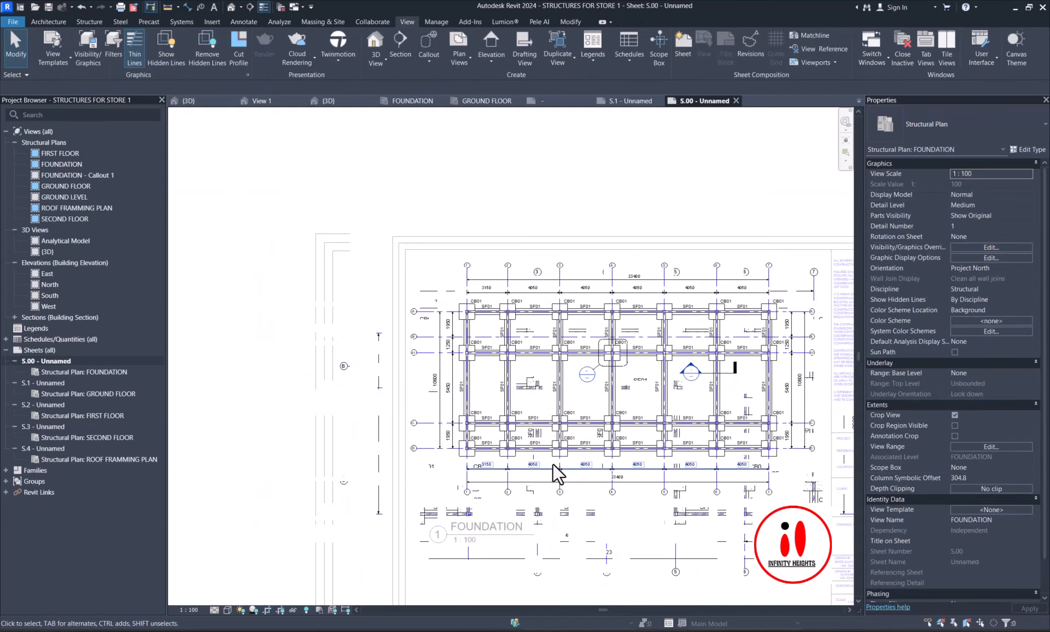
{"action": "scroll", "coordinate": [578, 480], "scroll_direction": "down", "scroll_amount": 2}
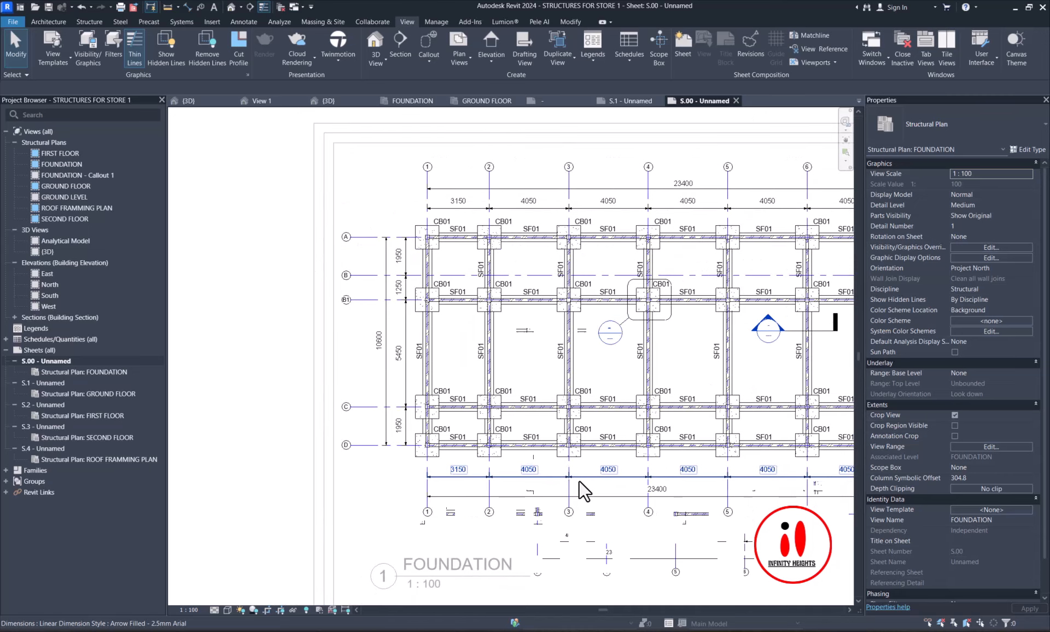
{"action": "scroll", "coordinate": [450, 449], "scroll_direction": "up", "scroll_amount": 3}
{"action": "left_click", "coordinate": [352, 457]}
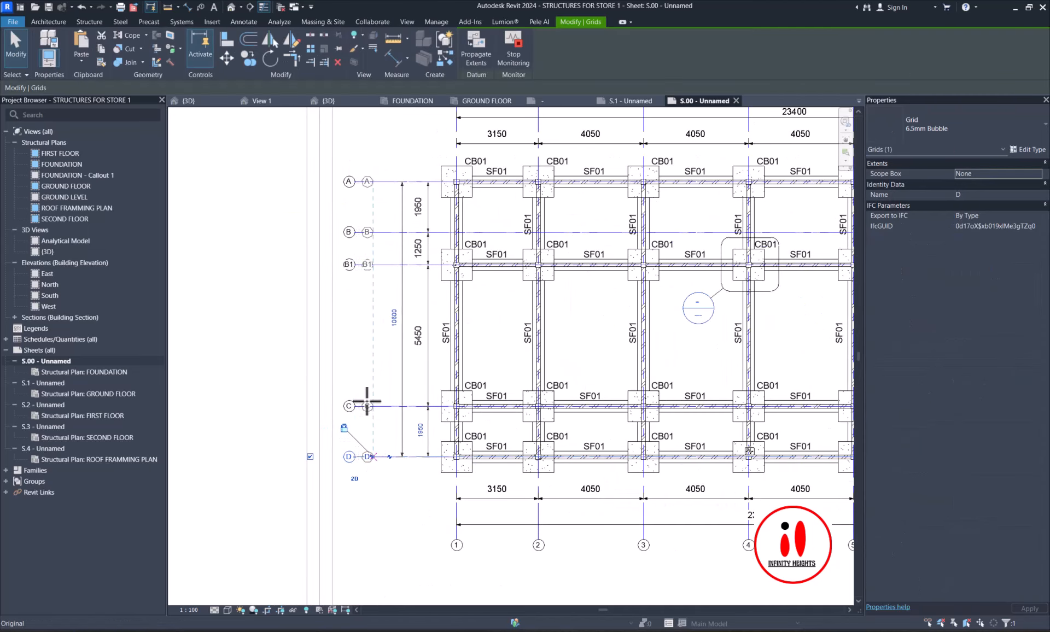
{"action": "scroll", "coordinate": [364, 391], "scroll_direction": "down", "scroll_amount": 2}
{"action": "scroll", "coordinate": [605, 375], "scroll_direction": "down", "scroll_amount": 1}
{"action": "scroll", "coordinate": [654, 428], "scroll_direction": "down", "scroll_amount": 1}
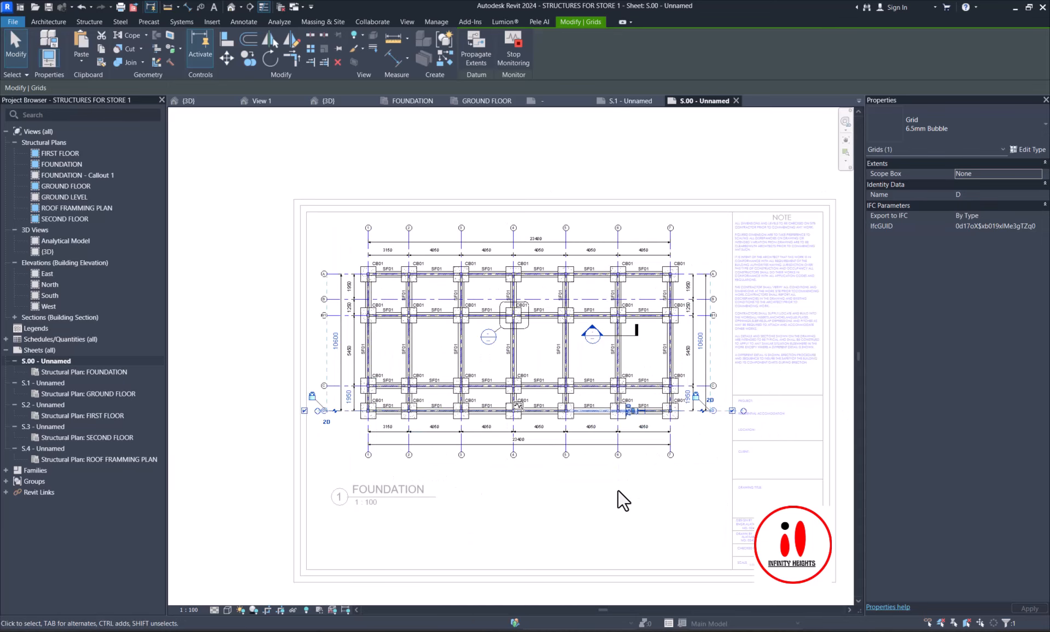
{"action": "left_click", "coordinate": [618, 490]}
{"action": "scroll", "coordinate": [299, 406], "scroll_direction": "down", "scroll_amount": 3}
{"action": "double_click", "coordinate": [299, 405]}
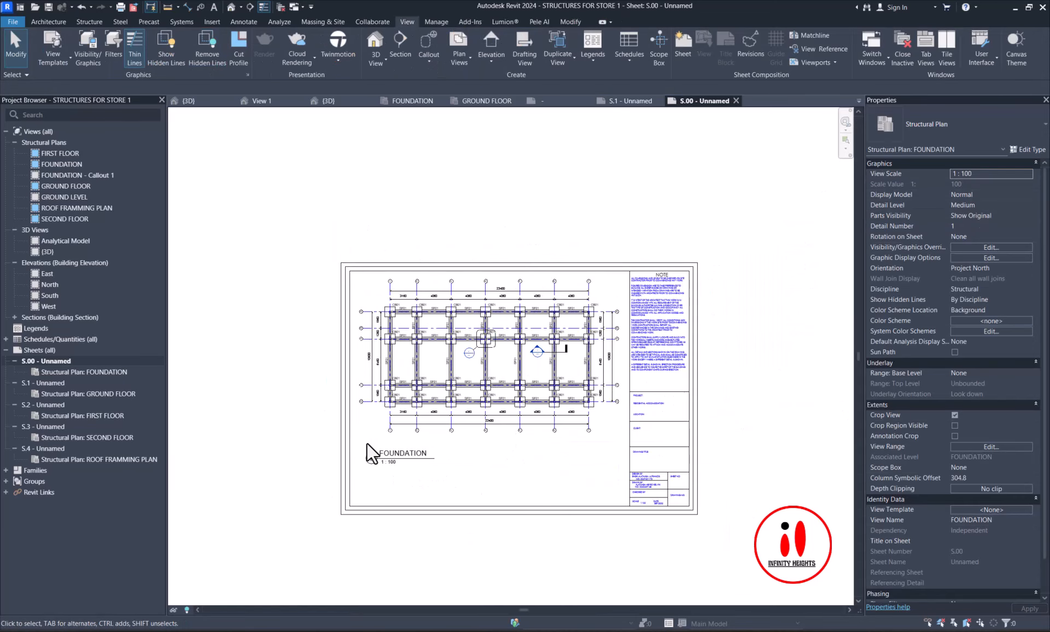
- Place the view FOUNDATION - Callout 1 on sheet S.00 below the foundation plan
{"action": "scroll", "coordinate": [377, 449], "scroll_direction": "up", "scroll_amount": 1}
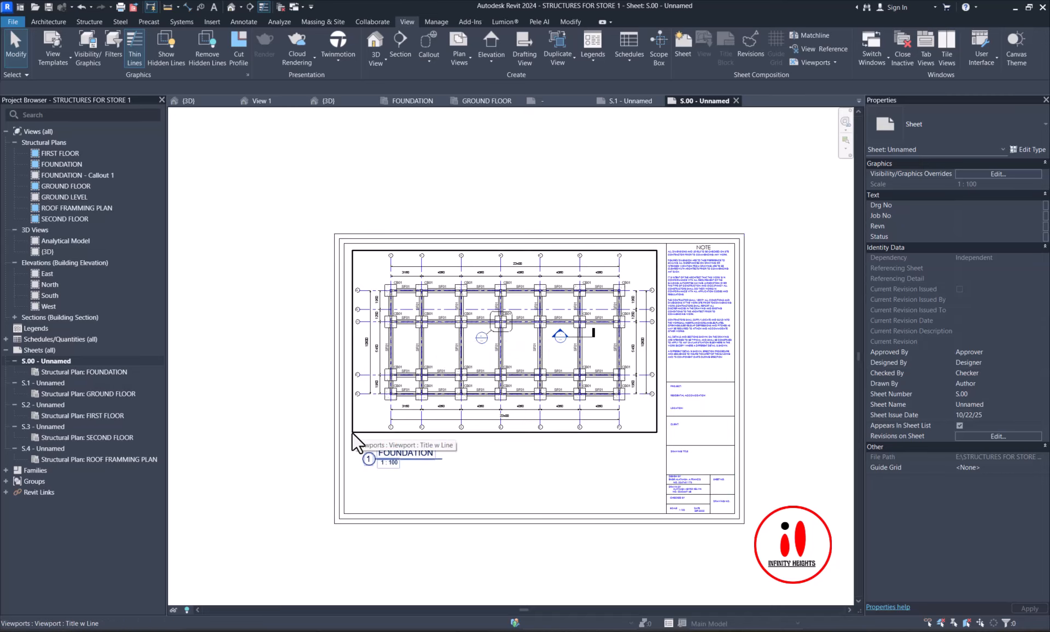
{"action": "left_click", "coordinate": [84, 176]}
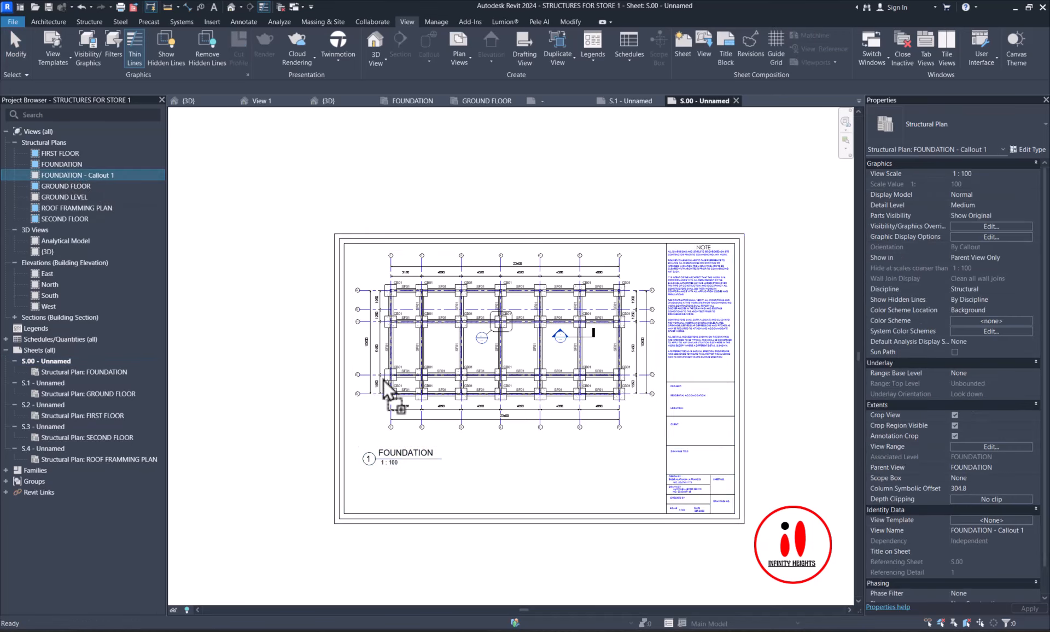
{"action": "left_click_drag", "start_coordinate": [517, 473], "coordinate": [517, 472]}
{"action": "left_click", "coordinate": [527, 465]}
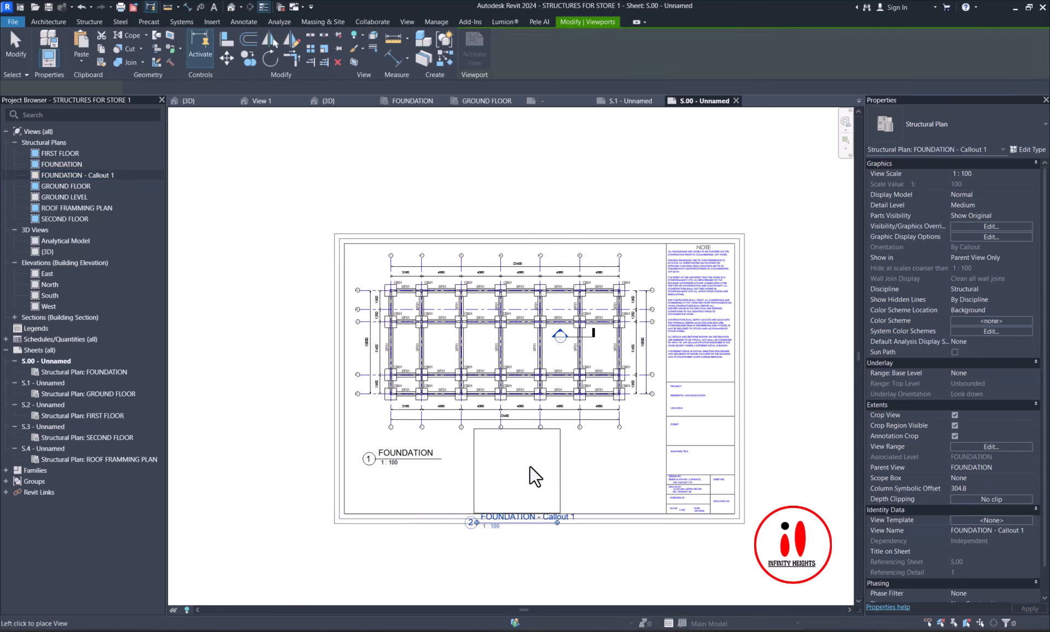
{"action": "scroll", "coordinate": [529, 459], "scroll_direction": "up", "scroll_amount": 2}
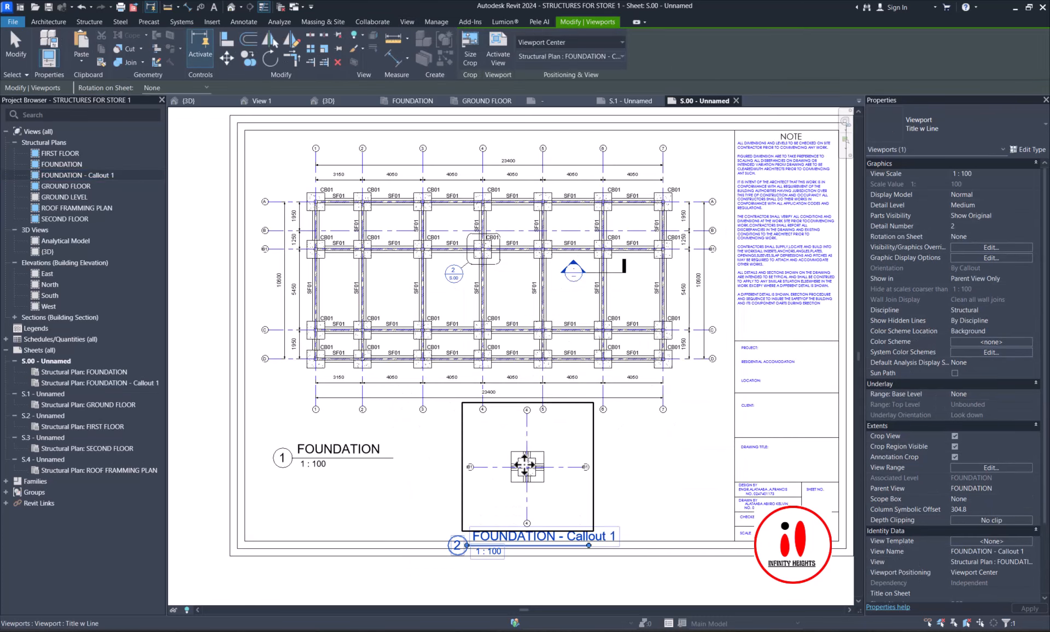
- Activate the callout viewport on the sheet, and turn off its annotation crop and crop region visibility
{"action": "scroll", "coordinate": [513, 519], "scroll_direction": "up", "scroll_amount": 1}
{"action": "key", "text": "Escape"}
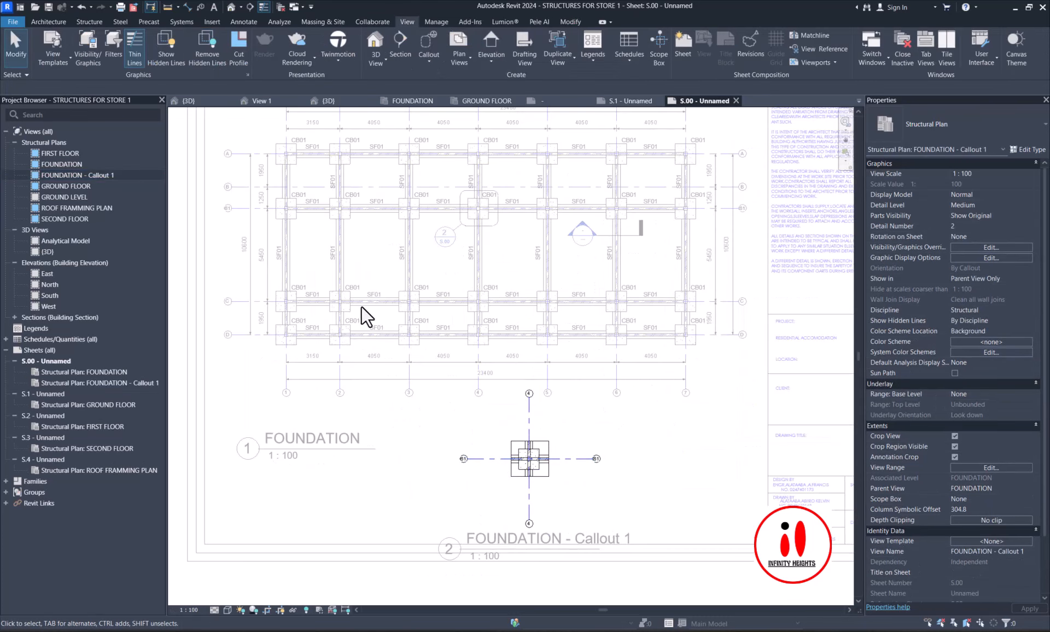
{"action": "left_click", "coordinate": [955, 457]}
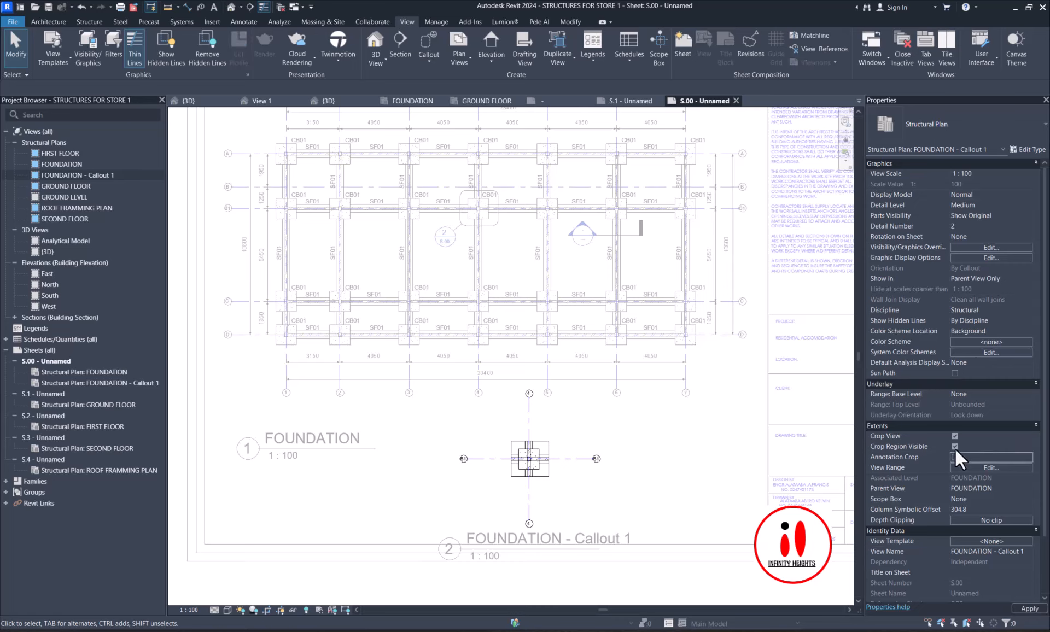
{"action": "left_click", "coordinate": [954, 447]}
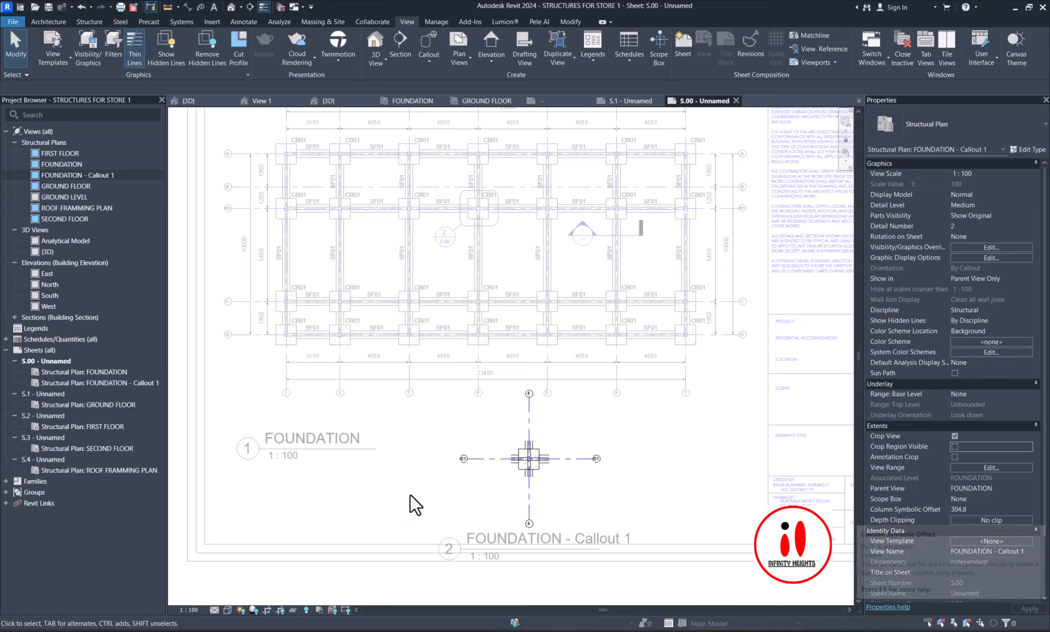
{"action": "scroll", "coordinate": [522, 450], "scroll_direction": "up", "scroll_amount": 1}
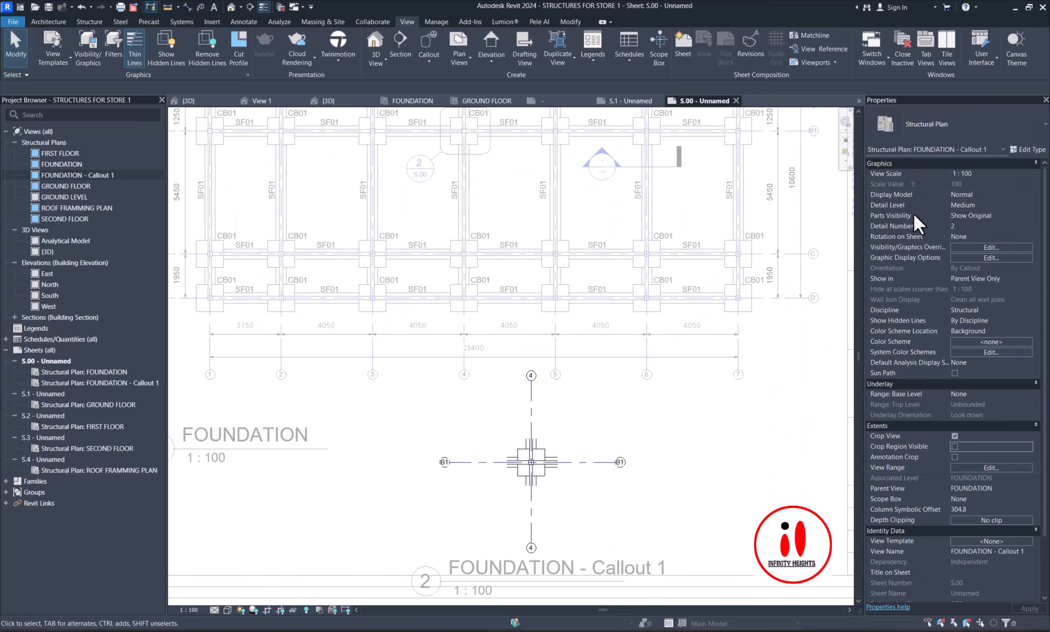
- Set the view scale of FOUNDATION - Callout 1 to 1:50
{"action": "left_click", "coordinate": [1028, 172]}
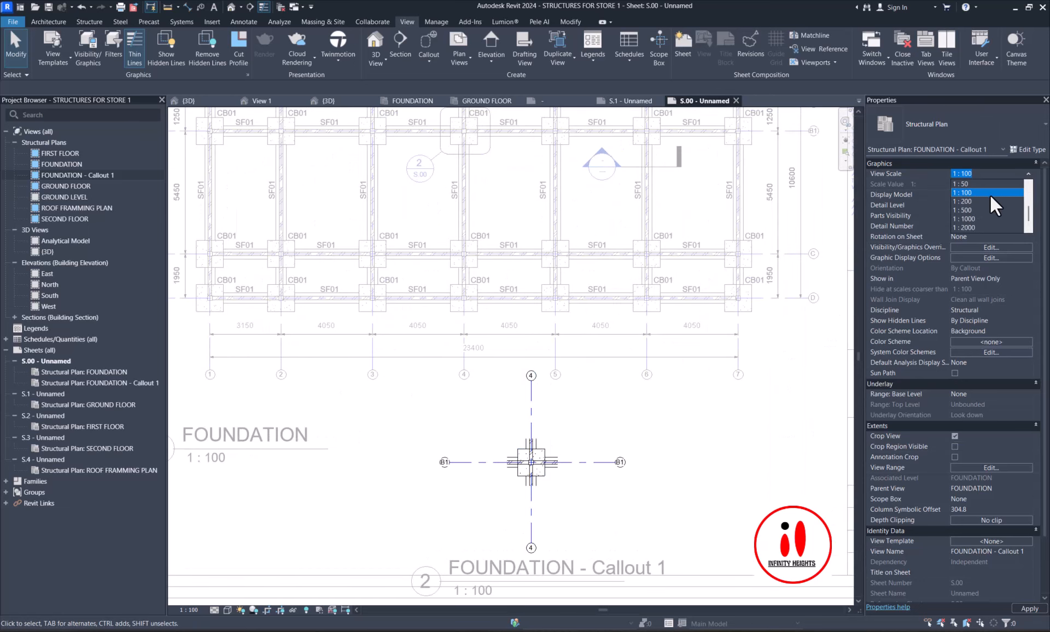
{"action": "left_click", "coordinate": [963, 185]}
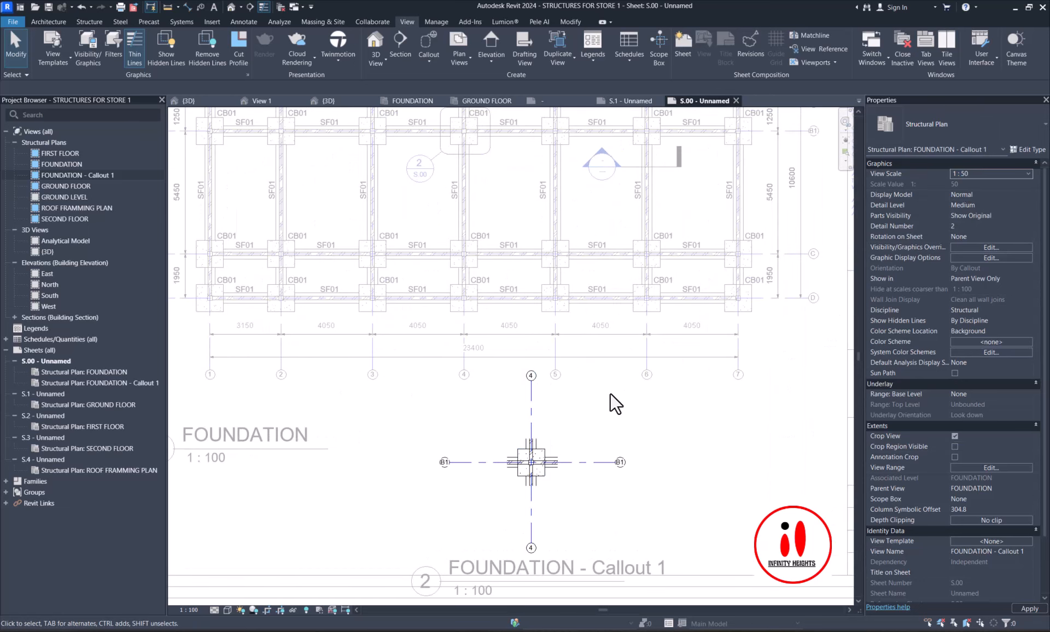
{"action": "scroll", "coordinate": [566, 412], "scroll_direction": "down", "scroll_amount": 1}
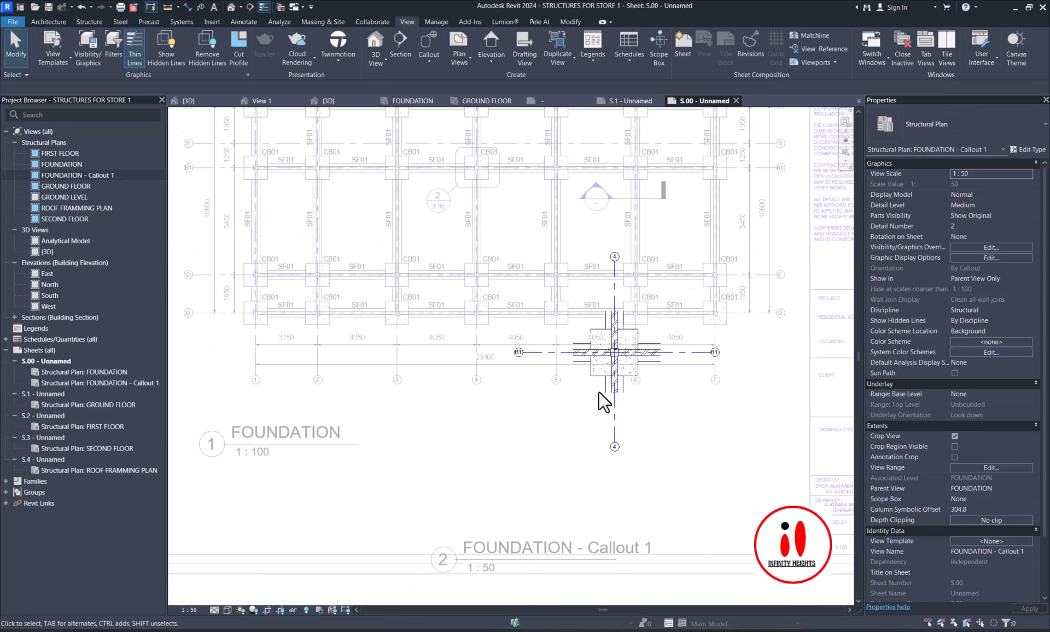
- Deactivate the callout view and move its viewport clear of the foundation plan, into the space below grid 5
{"action": "scroll", "coordinate": [520, 429], "scroll_direction": "down", "scroll_amount": 2}
{"action": "double_click", "coordinate": [497, 473]}
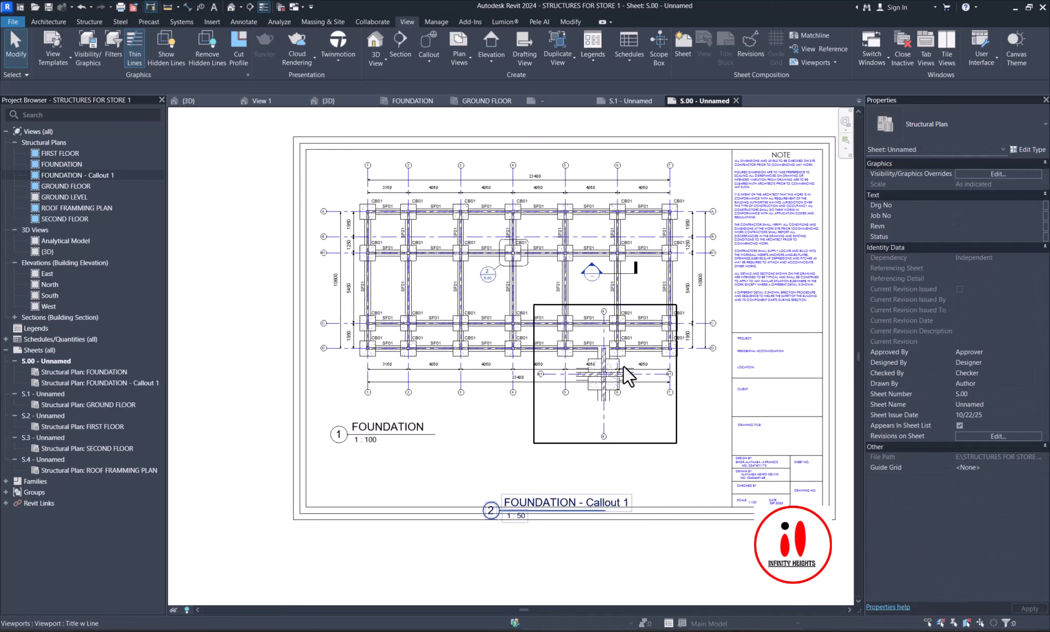
{"action": "left_click_drag", "start_coordinate": [602, 402], "coordinate": [574, 456]}
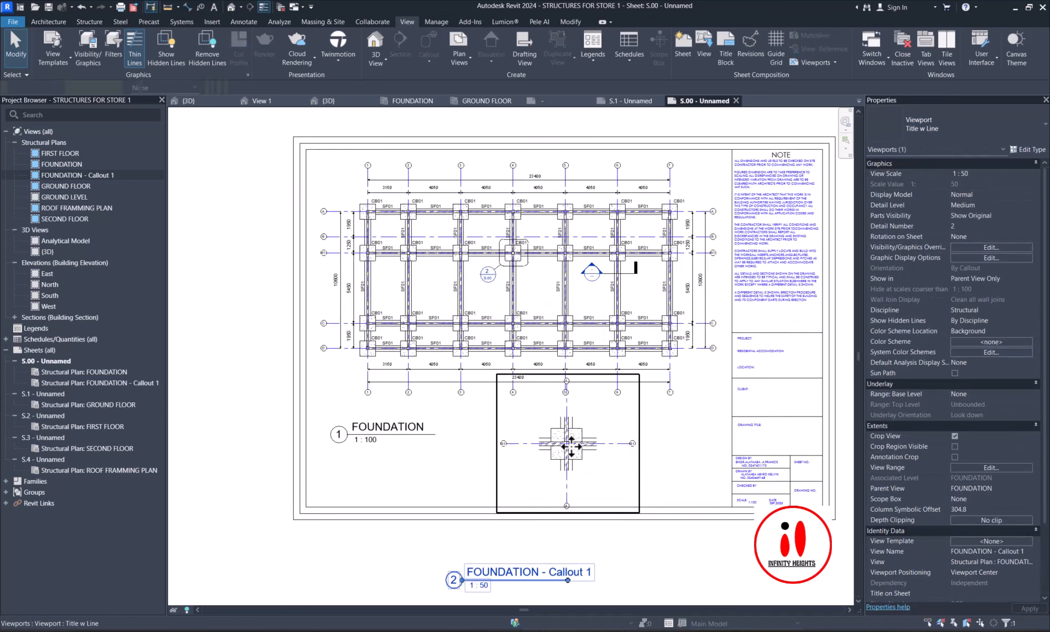
- In the activated callout view, hide the lower bubble of grid 4 and the right bubble of B1, and shorten those grid ends
{"action": "double_click", "coordinate": [572, 447]}
{"action": "scroll", "coordinate": [565, 526], "scroll_direction": "up", "scroll_amount": 3}
{"action": "left_click", "coordinate": [569, 538]}
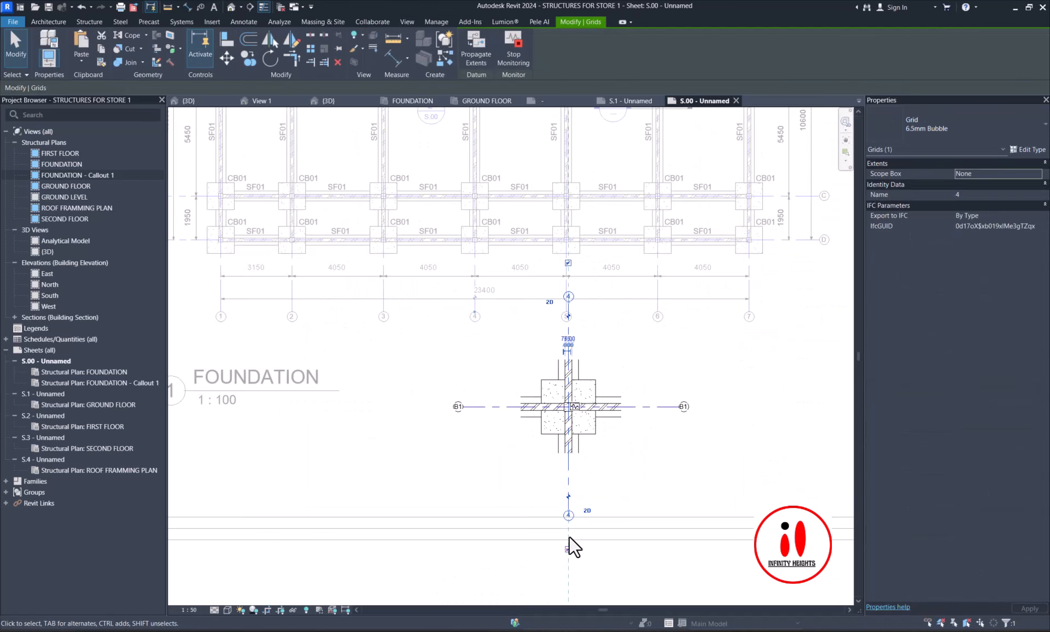
{"action": "left_click_drag", "start_coordinate": [572, 513], "coordinate": [570, 465]}
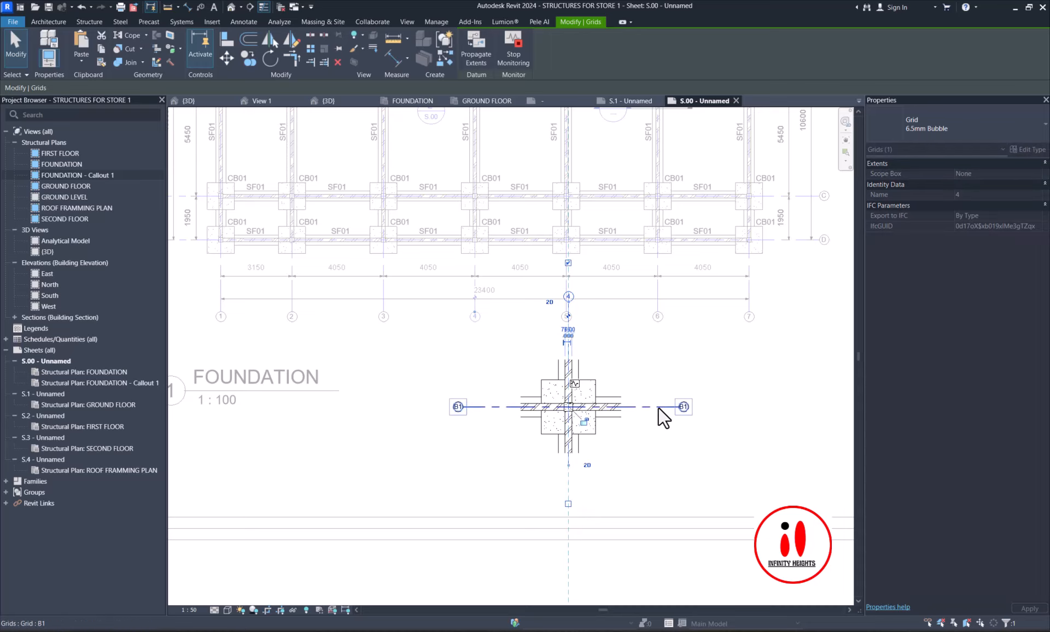
{"action": "left_click", "coordinate": [658, 407]}
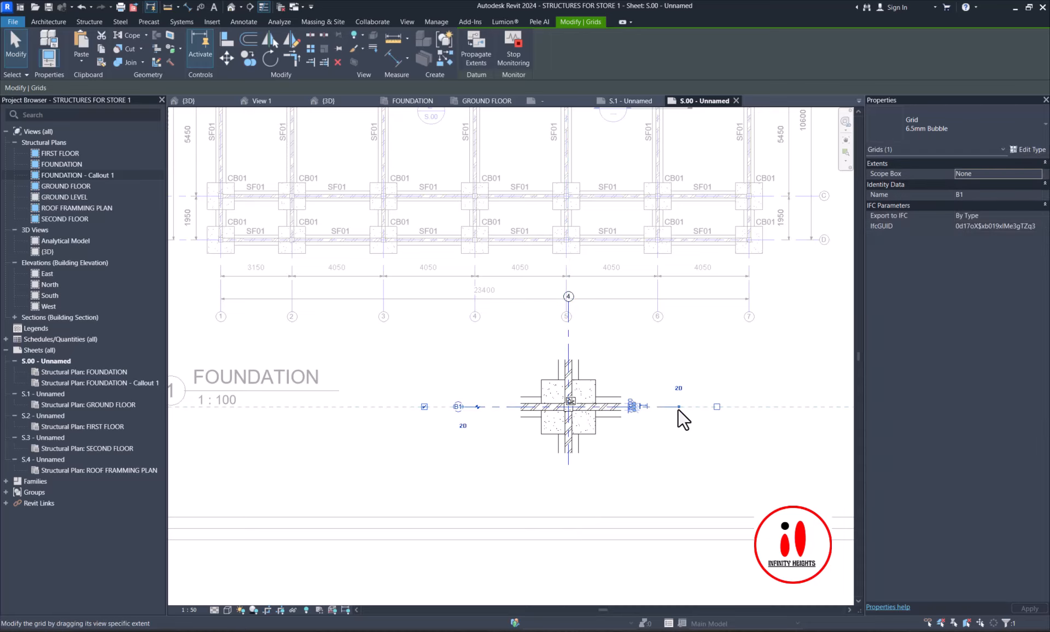
{"action": "scroll", "coordinate": [569, 333], "scroll_direction": "up", "scroll_amount": 2}
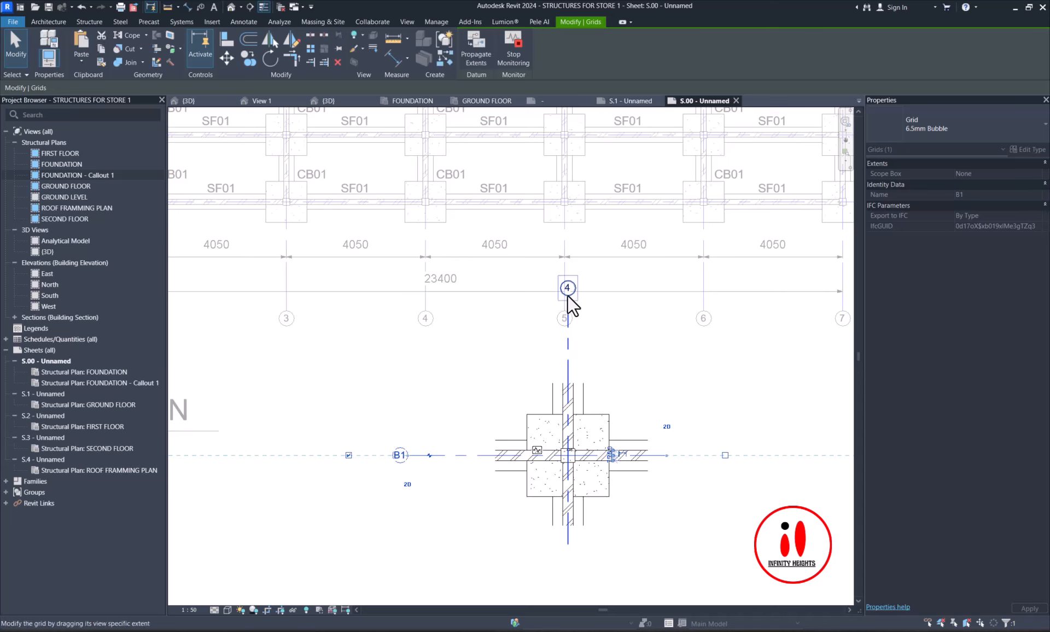
- Pull the remaining grid 4 and B1 bubbles closer to the footing in the callout view, and deactivate the view
{"action": "left_click", "coordinate": [568, 339]}
{"action": "left_click_drag", "start_coordinate": [569, 319], "coordinate": [569, 377]}
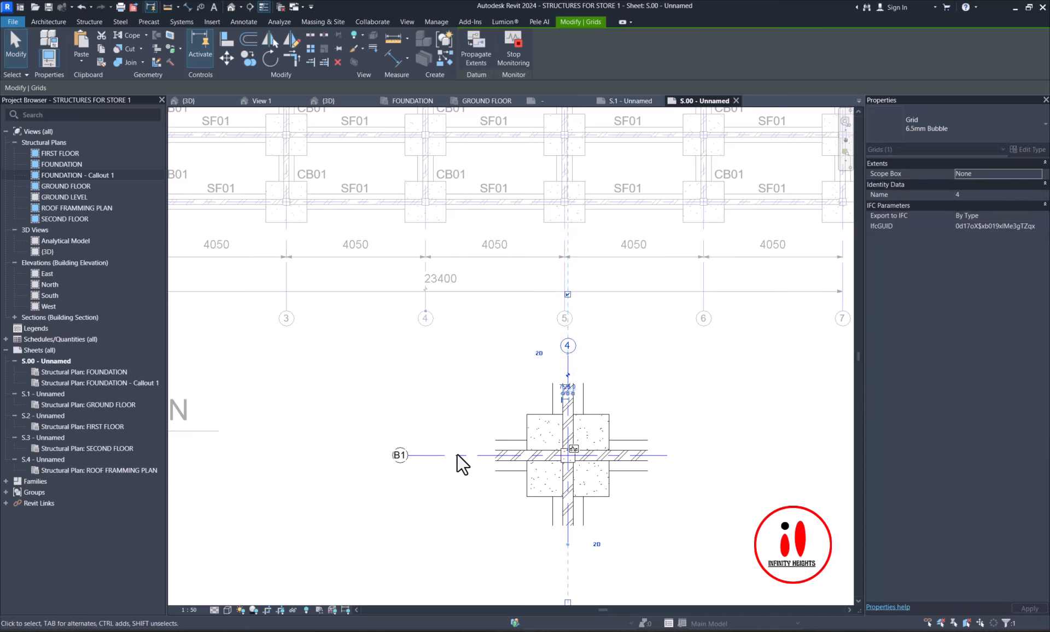
{"action": "left_click", "coordinate": [413, 454]}
{"action": "left_click_drag", "start_coordinate": [412, 454], "coordinate": [452, 455]}
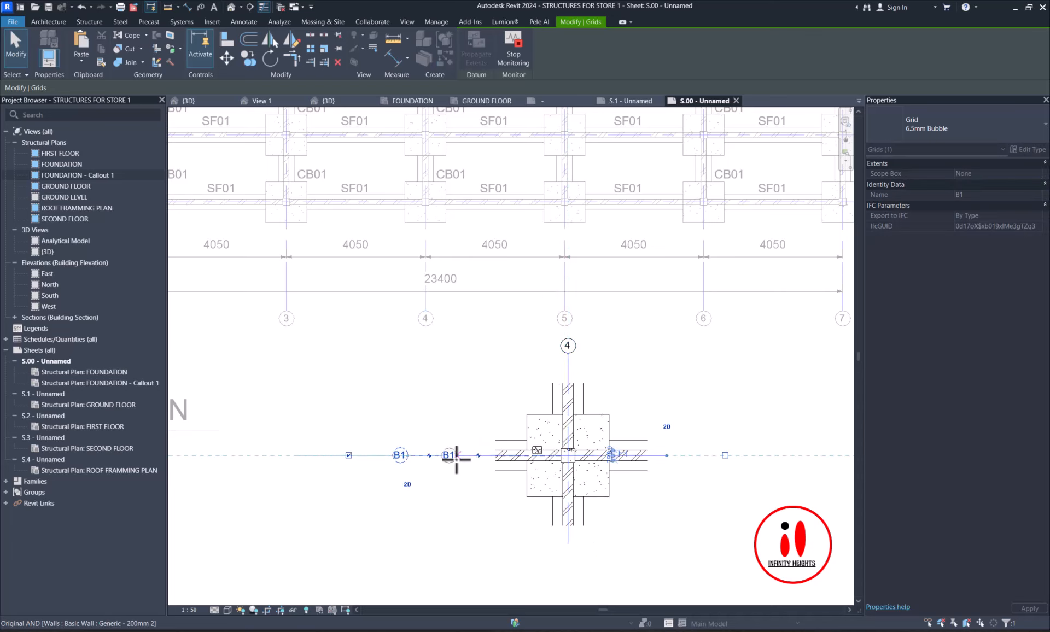
{"action": "left_click", "coordinate": [461, 408]}
{"action": "scroll", "coordinate": [629, 400], "scroll_direction": "down", "scroll_amount": 2}
{"action": "double_click", "coordinate": [488, 389]}
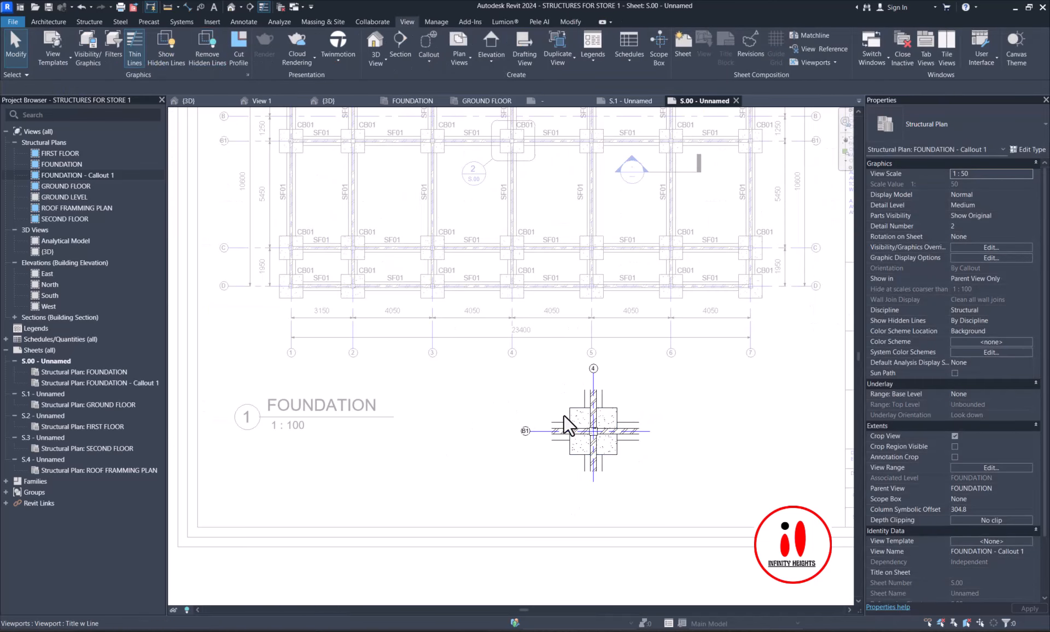
- Move the view title of FOUNDATION - Callout 1 onto the sheet, directly below the footing detail
{"action": "scroll", "coordinate": [660, 422], "scroll_direction": "down", "scroll_amount": 2}
{"action": "left_click", "coordinate": [555, 433]}
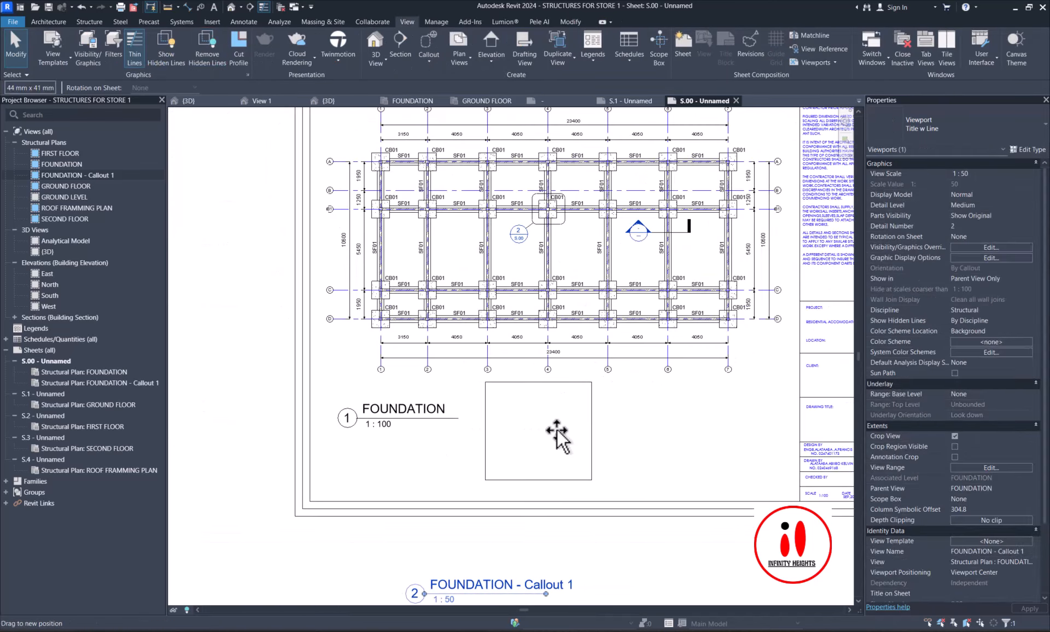
{"action": "scroll", "coordinate": [440, 520], "scroll_direction": "down", "scroll_amount": 2}
{"action": "left_click", "coordinate": [442, 522]}
{"action": "left_click", "coordinate": [507, 541]}
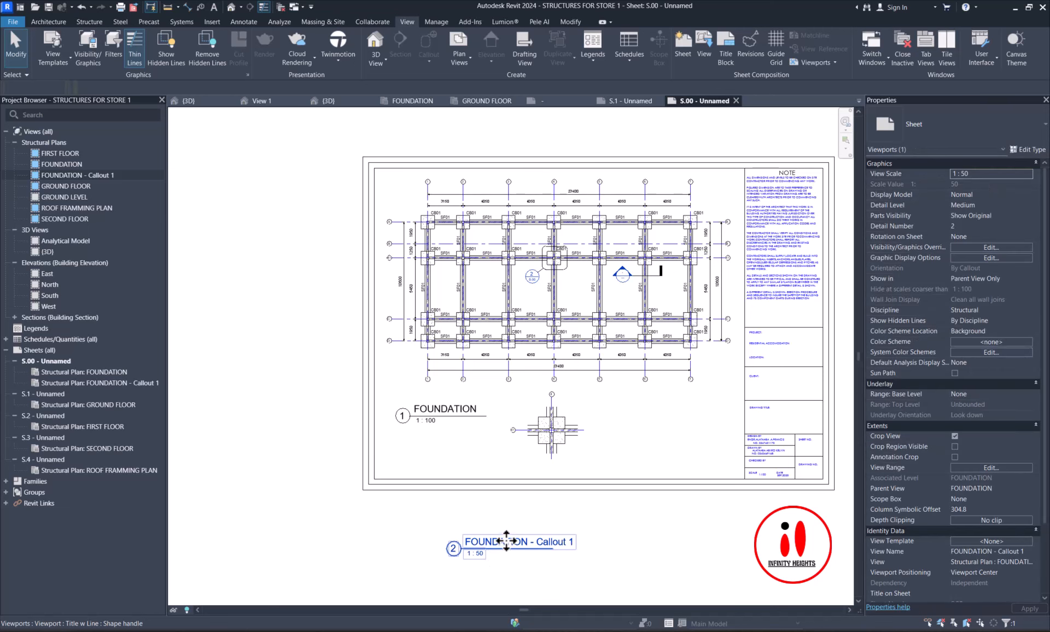
{"action": "left_click_drag", "start_coordinate": [507, 539], "coordinate": [540, 461]}
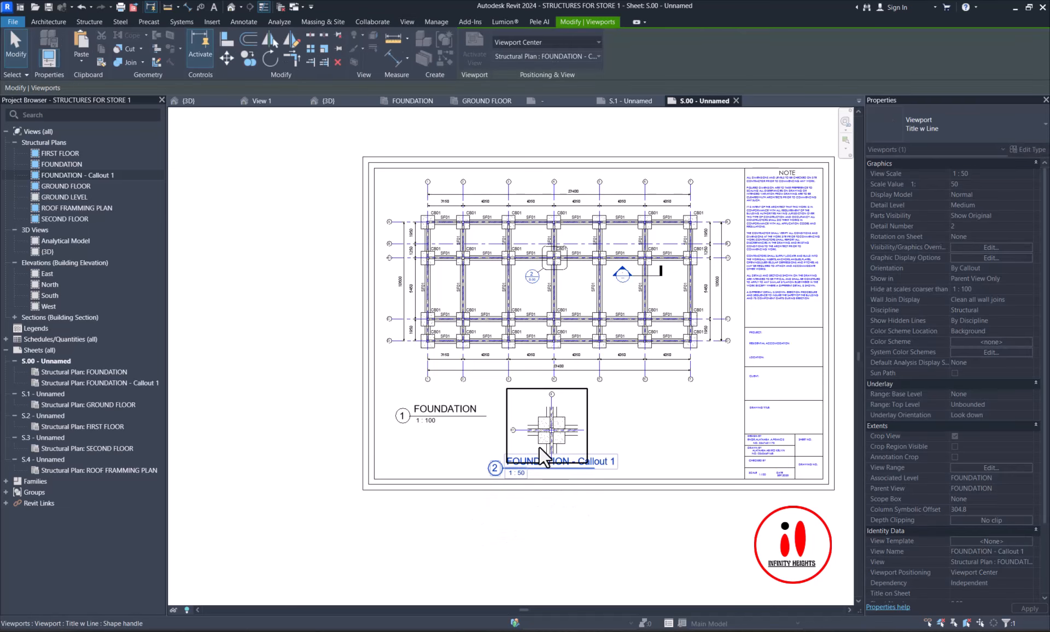
- Nudge the callout's view title slightly lower, away from the beam lines under the footing
{"action": "scroll", "coordinate": [540, 447], "scroll_direction": "up", "scroll_amount": 2}
{"action": "left_click", "coordinate": [554, 418]}
{"action": "key", "text": "Up"}
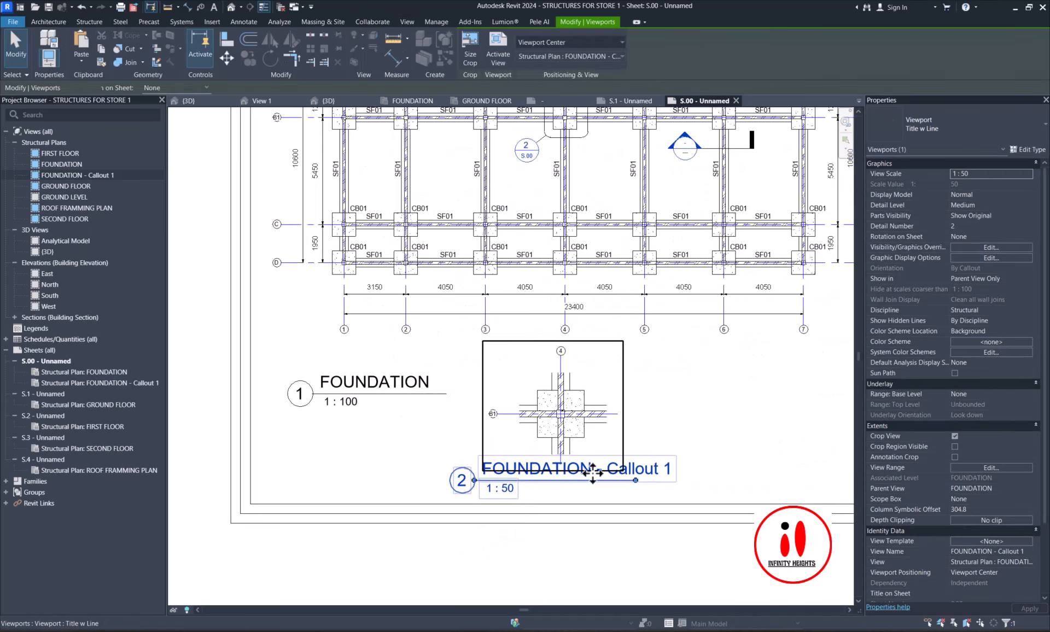
{"action": "left_click", "coordinate": [741, 466]}
{"action": "left_click", "coordinate": [634, 480]}
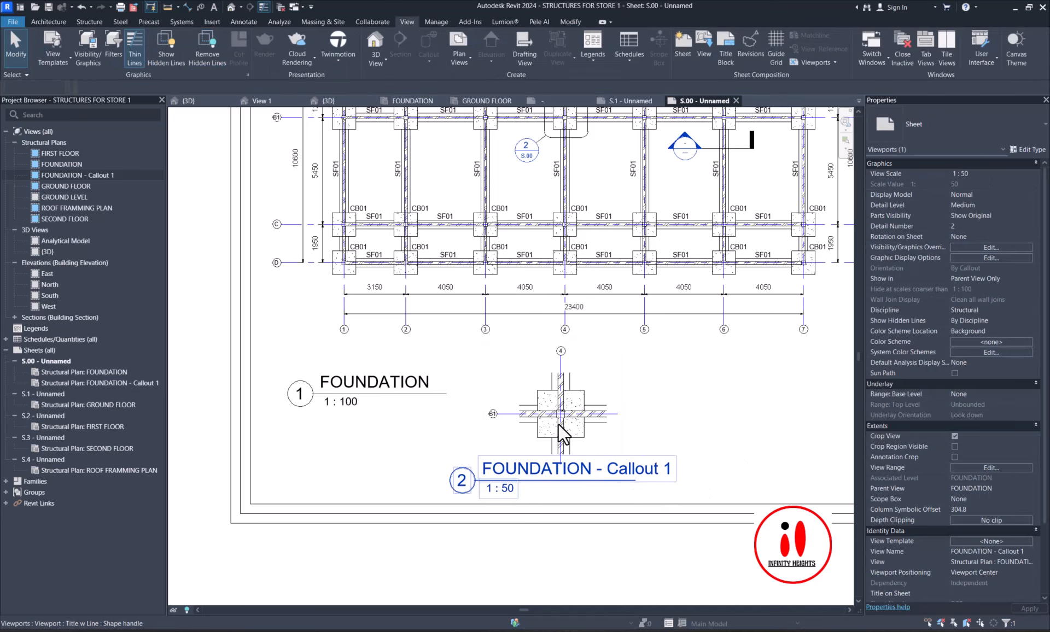
{"action": "left_click", "coordinate": [533, 526]}
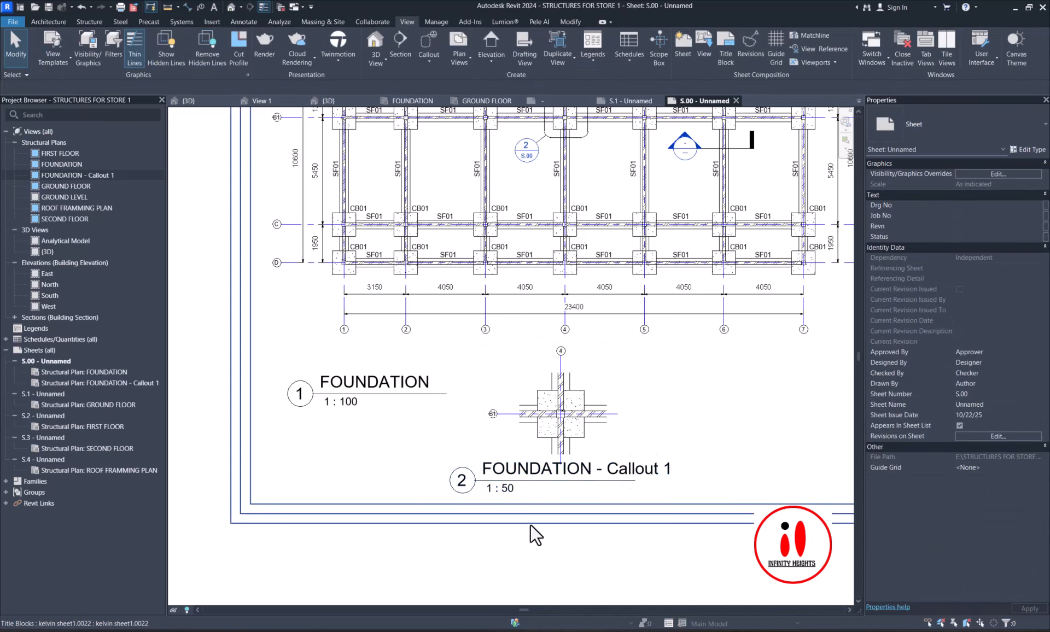
{"action": "left_click", "coordinate": [534, 481]}
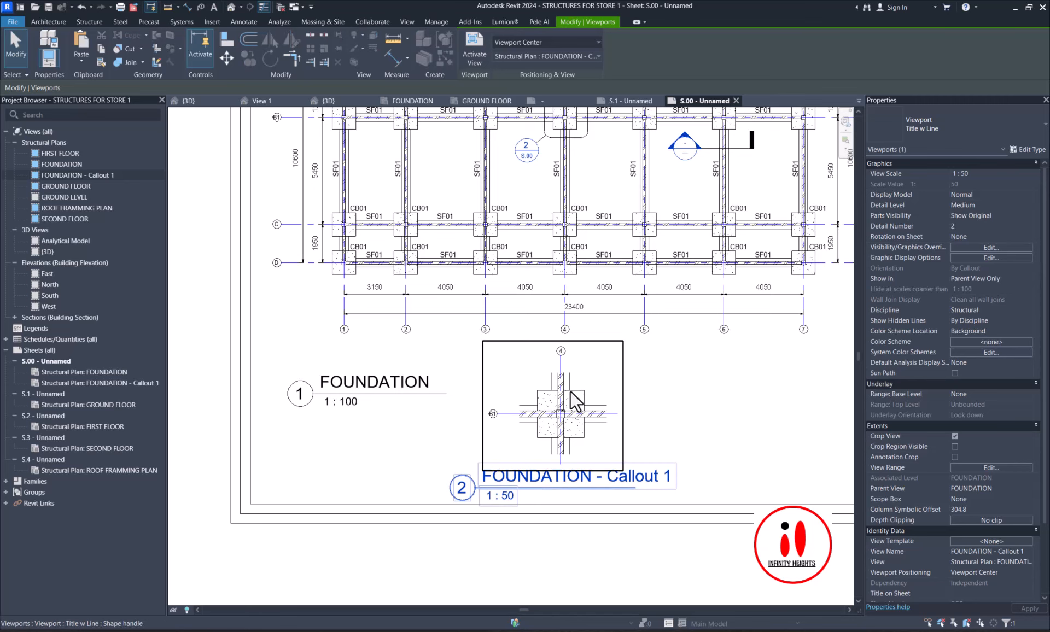
- Activate the callout view and add an aligned vertical dimension string left of the footing, across the footing edges and column faces
{"action": "double_click", "coordinate": [535, 363]}
{"action": "scroll", "coordinate": [535, 376], "scroll_direction": "up", "scroll_amount": 2}
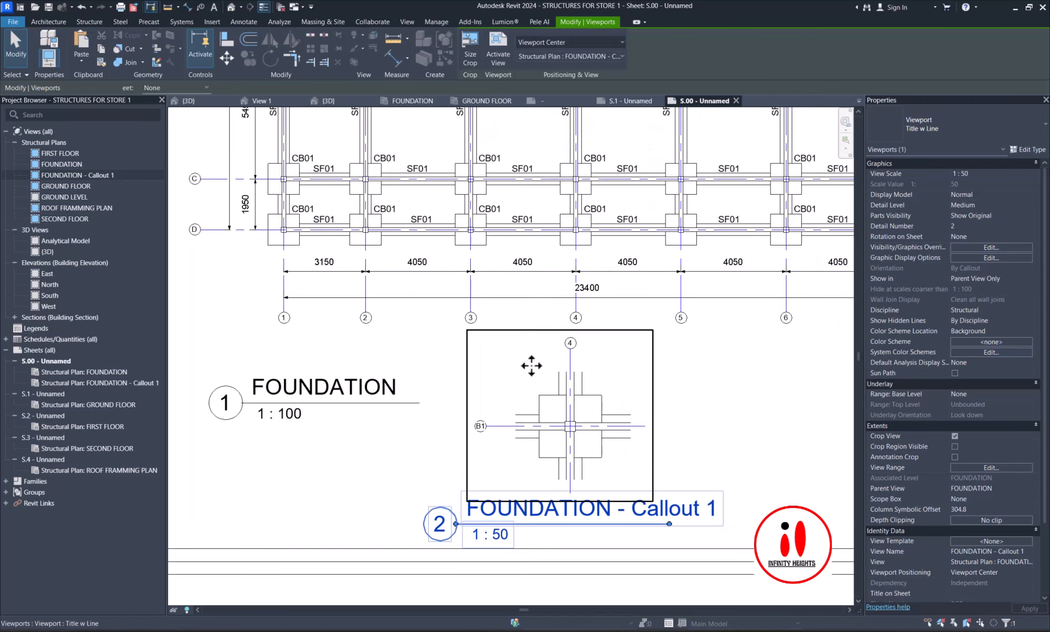
{"action": "key", "text": "Escape"}
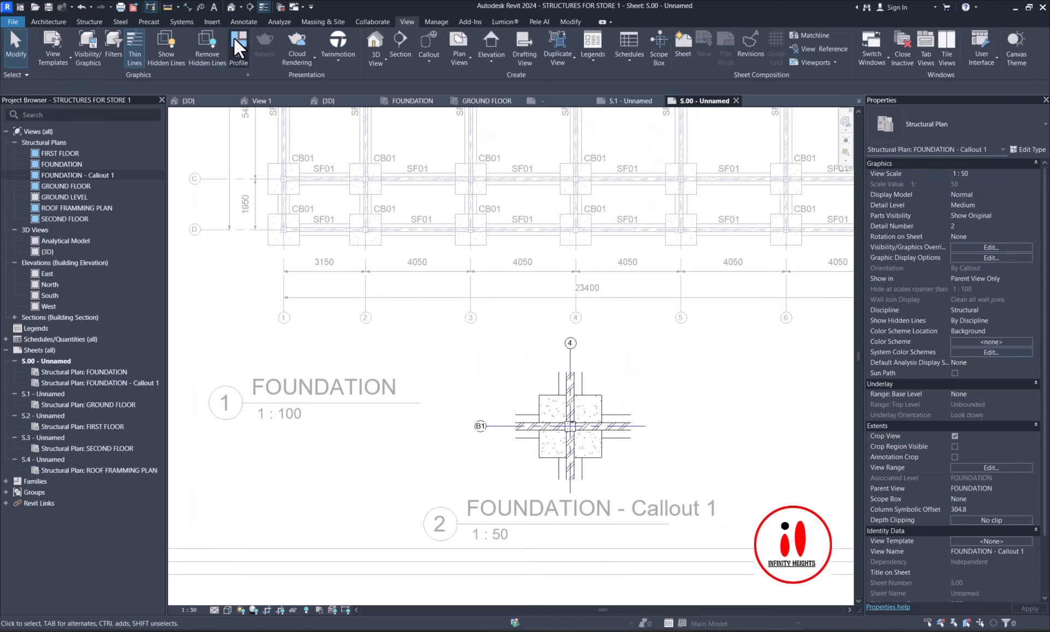
{"action": "left_click", "coordinate": [188, 7]}
{"action": "scroll", "coordinate": [556, 399], "scroll_direction": "up", "scroll_amount": 3}
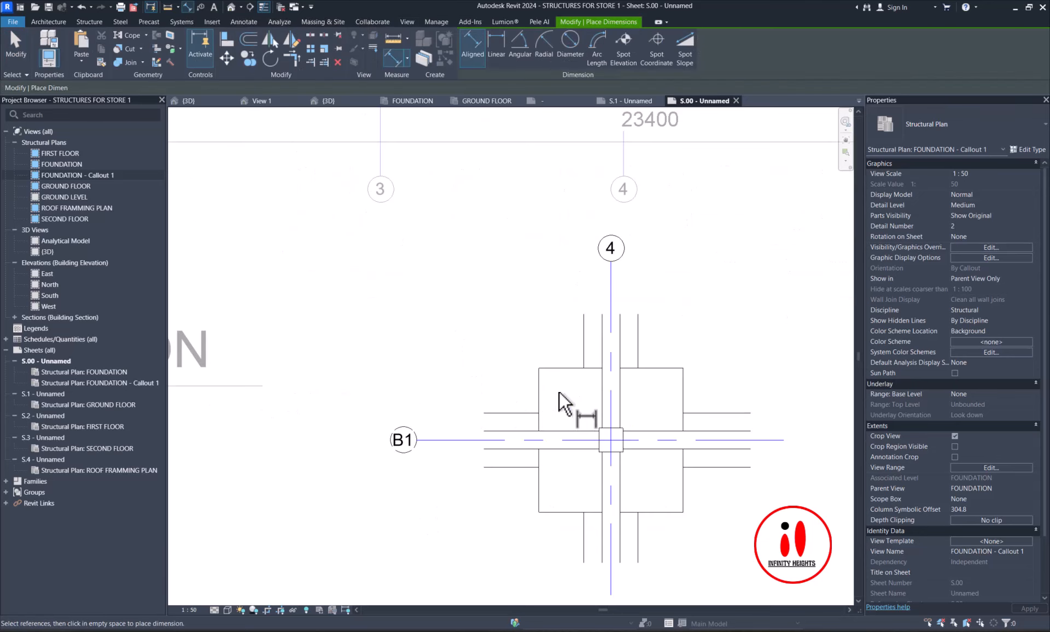
{"action": "left_click", "coordinate": [557, 370]}
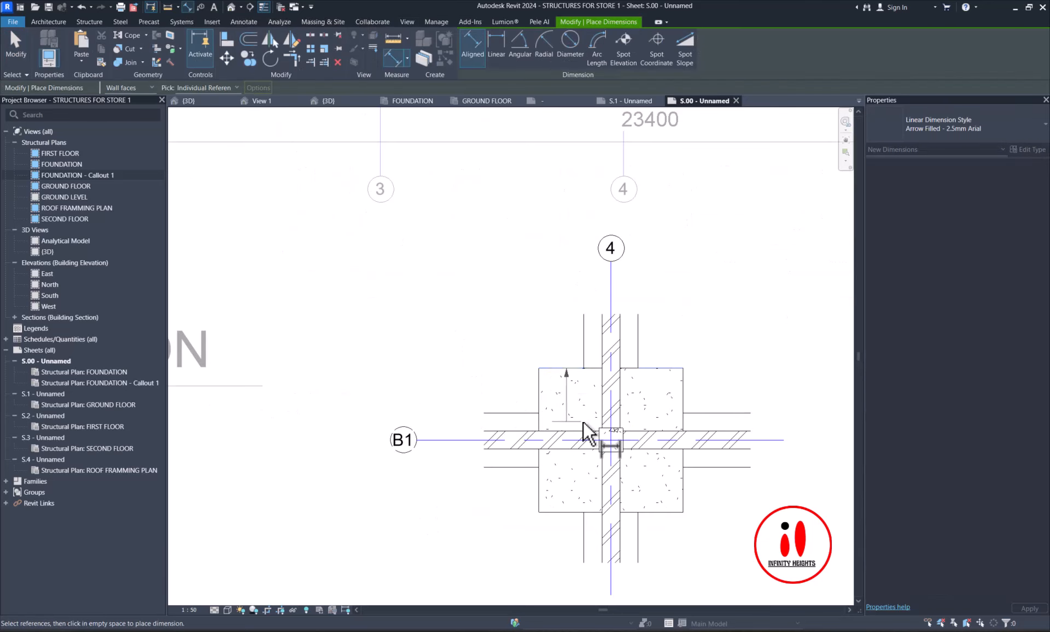
{"action": "left_click", "coordinate": [609, 452]}
{"action": "left_click", "coordinate": [574, 512]}
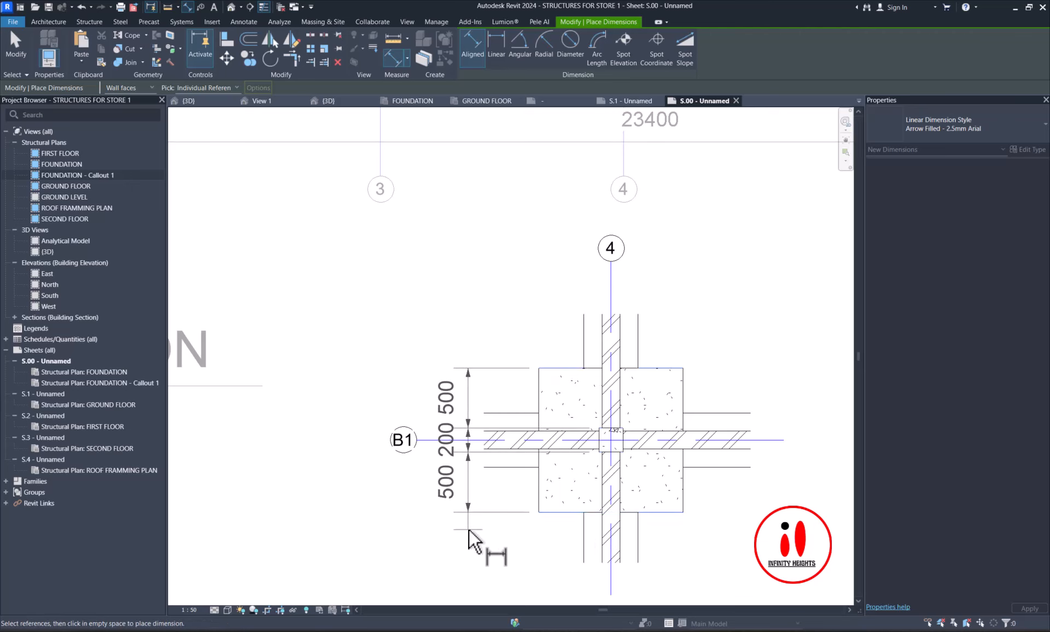
{"action": "left_click", "coordinate": [469, 529]}
{"action": "key", "text": "Escape"}
{"action": "key", "text": "Escape"}
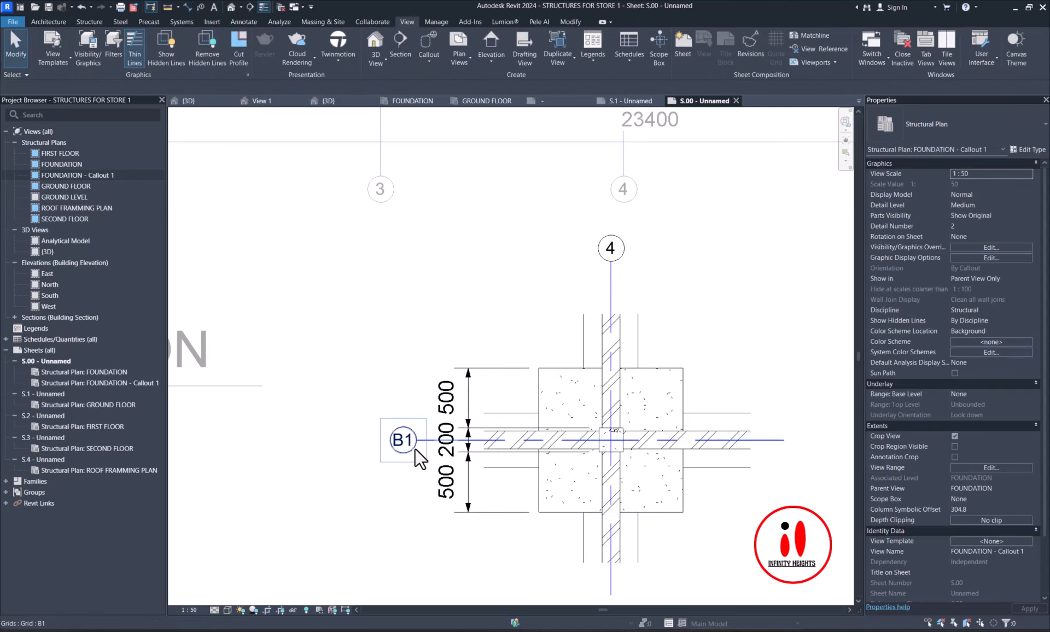
- Pull the grid B1 bubble farther out from the footing, clear of the vertical dimensions
{"action": "left_click", "coordinate": [415, 446]}
{"action": "left_click_drag", "start_coordinate": [415, 441], "coordinate": [388, 440]}
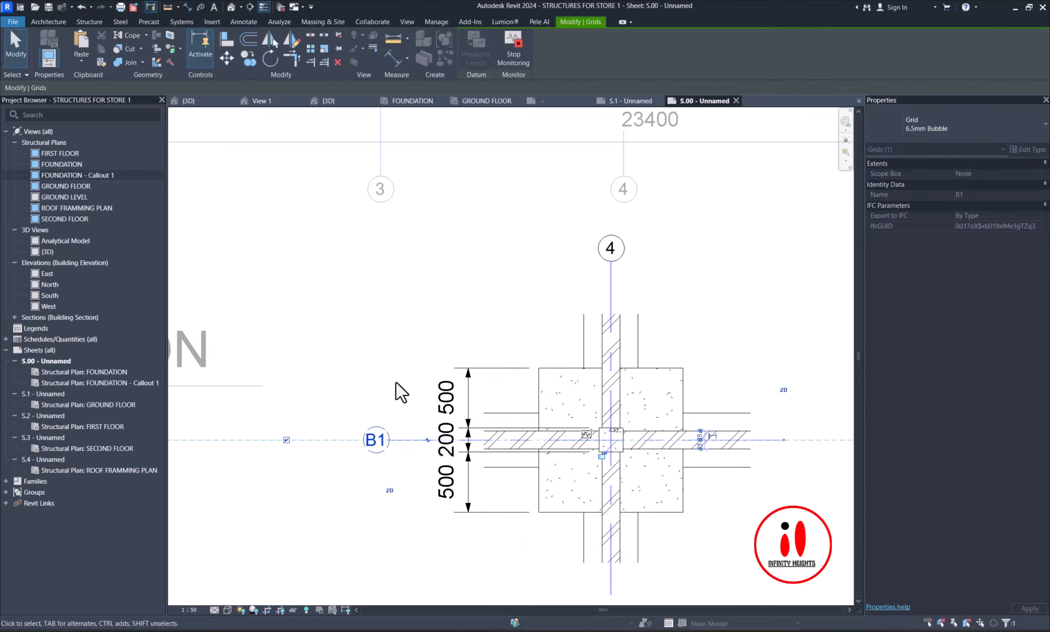
{"action": "key", "text": "Escape"}
- Add a second vertical dimension string outside the first, from the footing's upper edge through grid B1 to its lower edge
{"action": "left_click", "coordinate": [446, 390]}
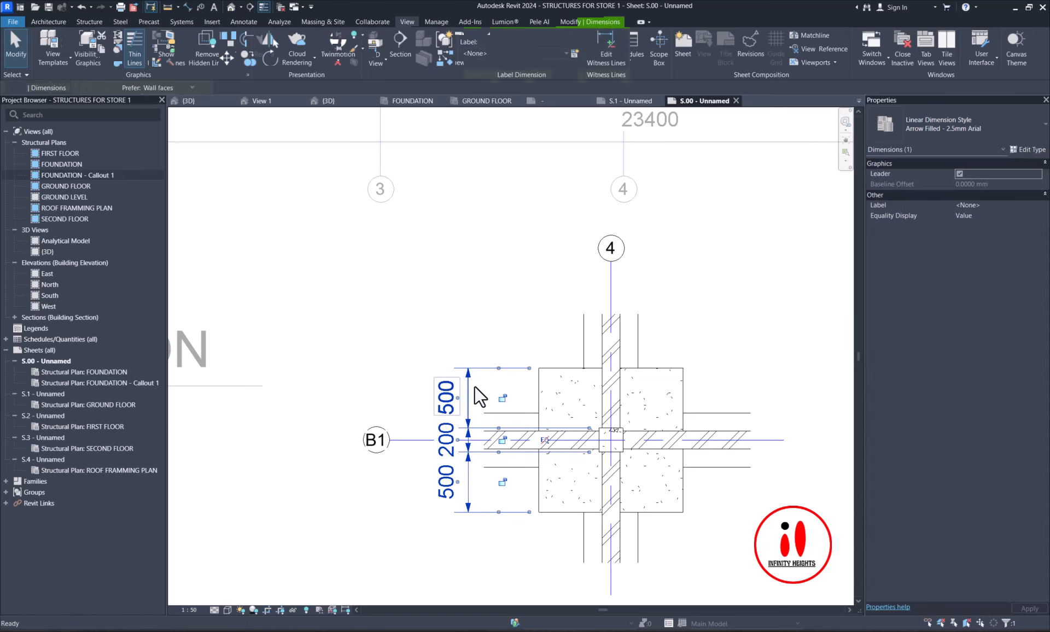
{"action": "key", "text": "d"}
{"action": "key", "text": "i"}
{"action": "left_click", "coordinate": [560, 368]}
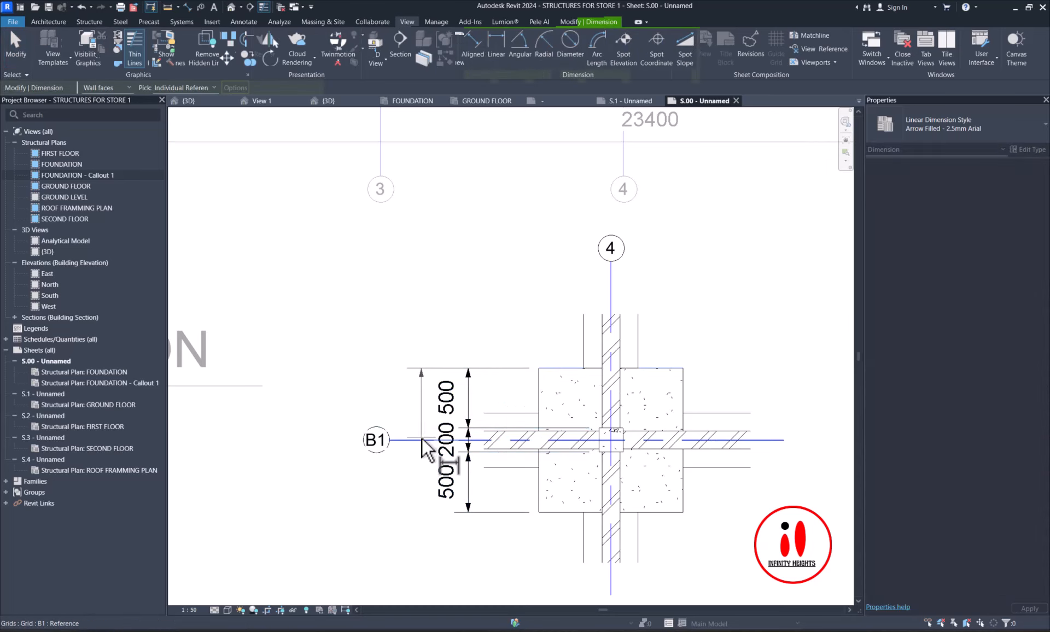
{"action": "left_click", "coordinate": [422, 440]}
{"action": "left_click", "coordinate": [558, 511]}
{"action": "left_click", "coordinate": [408, 542]}
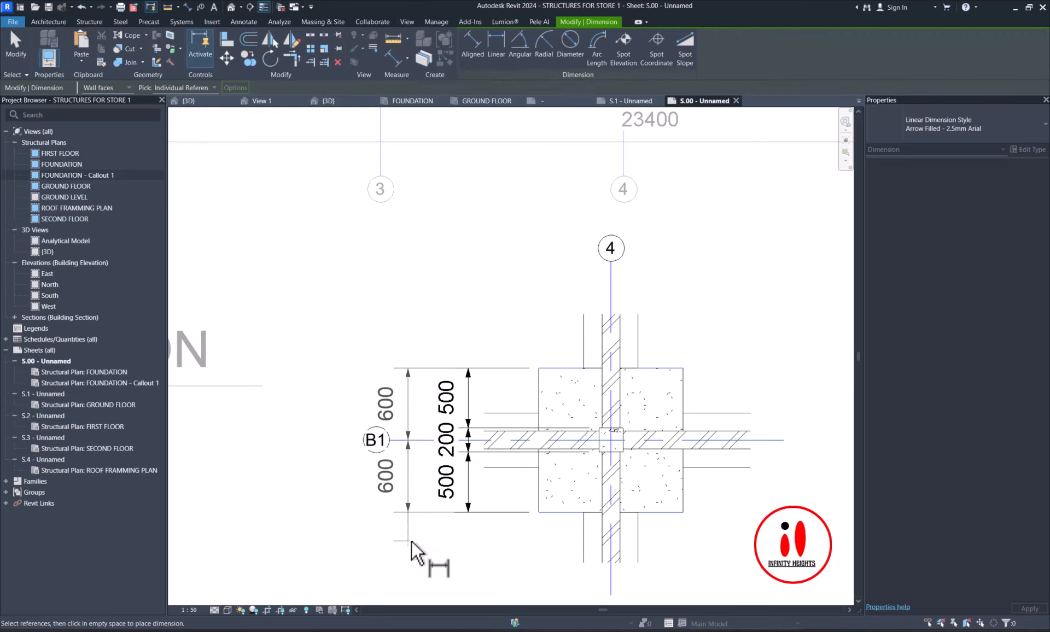
{"action": "left_click", "coordinate": [415, 540]}
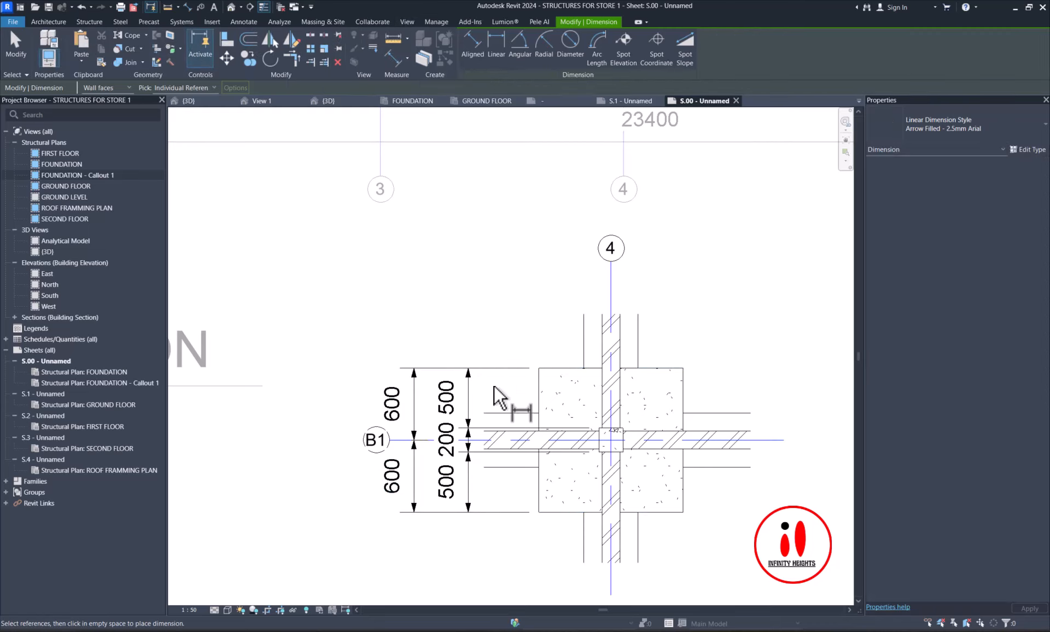
- Add a horizontal dimension string above the footing, across its side edges and the column faces
{"action": "left_click", "coordinate": [542, 415]}
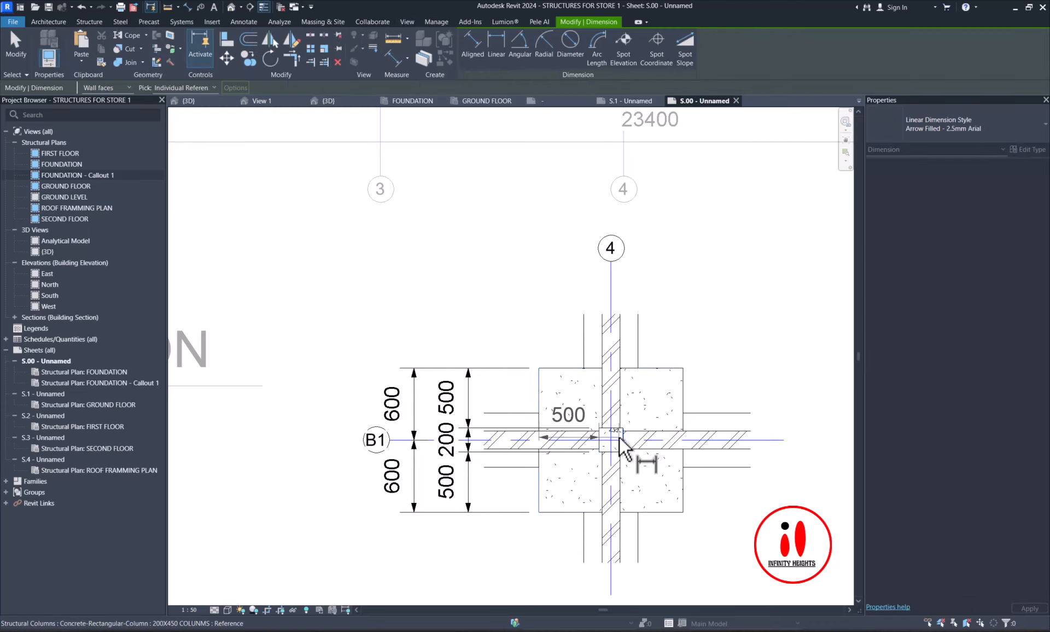
{"action": "left_click", "coordinate": [620, 442]}
{"action": "left_click", "coordinate": [683, 434]}
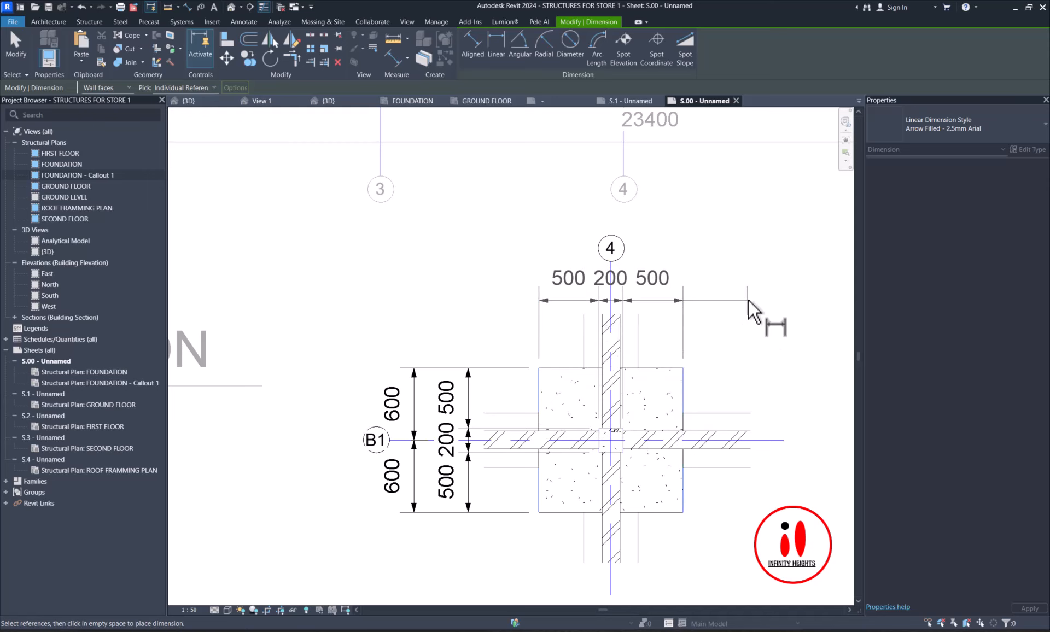
{"action": "left_click", "coordinate": [748, 300]}
{"action": "scroll", "coordinate": [745, 301], "scroll_direction": "down", "scroll_amount": 2}
{"action": "scroll", "coordinate": [651, 274], "scroll_direction": "up", "scroll_amount": 2}
{"action": "key", "text": "Escape"}
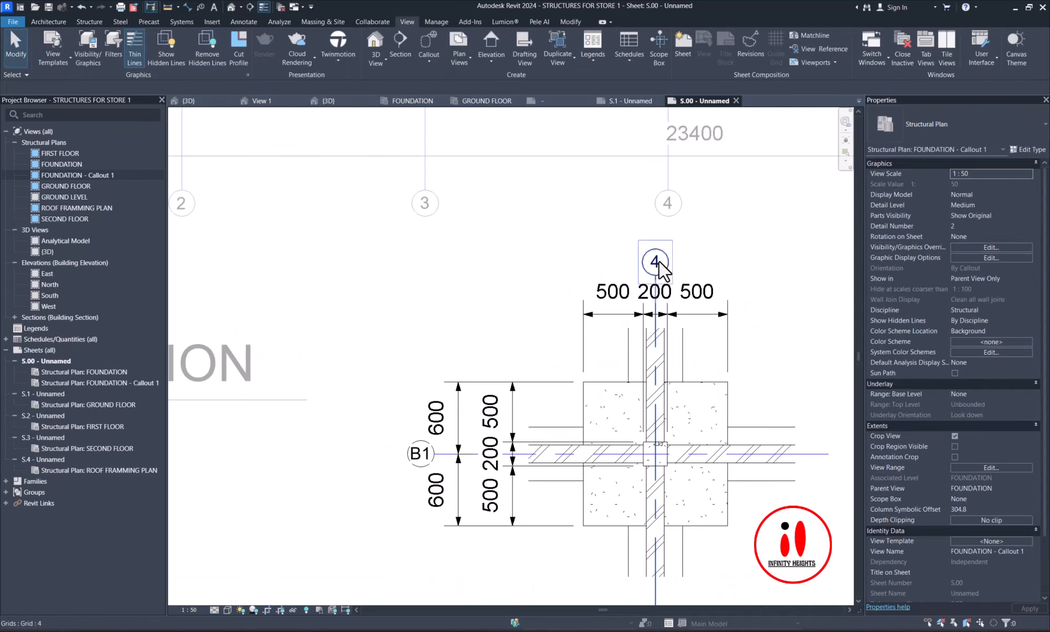
- Pull the grid 4 bubble farther up, clear of the horizontal dimensions
{"action": "left_click", "coordinate": [659, 262]}
{"action": "left_click_drag", "start_coordinate": [659, 261], "coordinate": [651, 242]}
{"action": "left_click", "coordinate": [566, 262]}
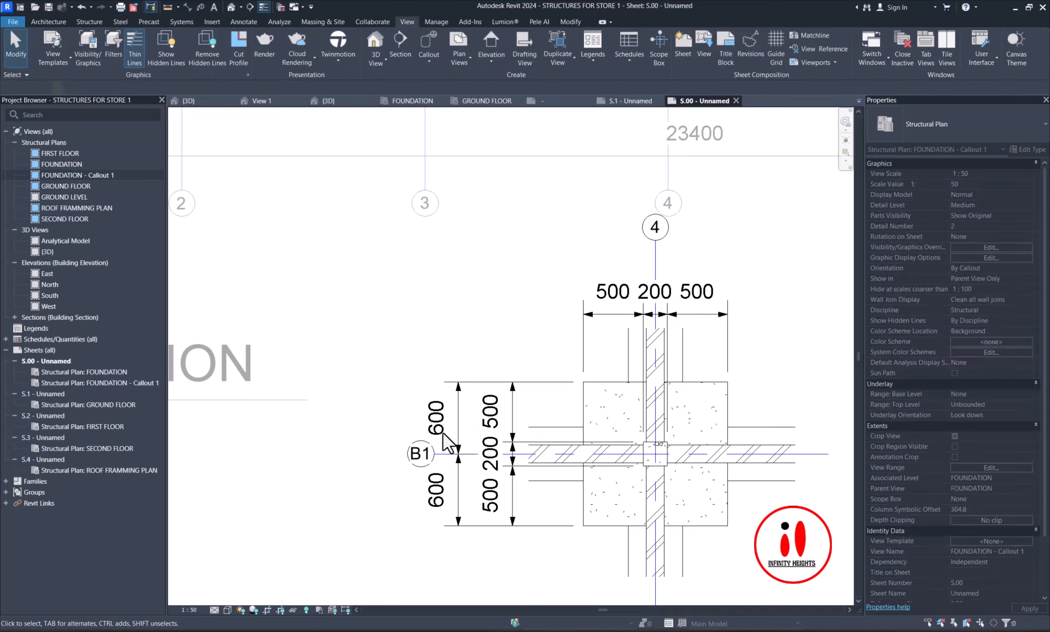
- Add a second horizontal dimension string above the first, from one footing side through grid 4 to the other side
{"action": "left_click", "coordinate": [443, 431]}
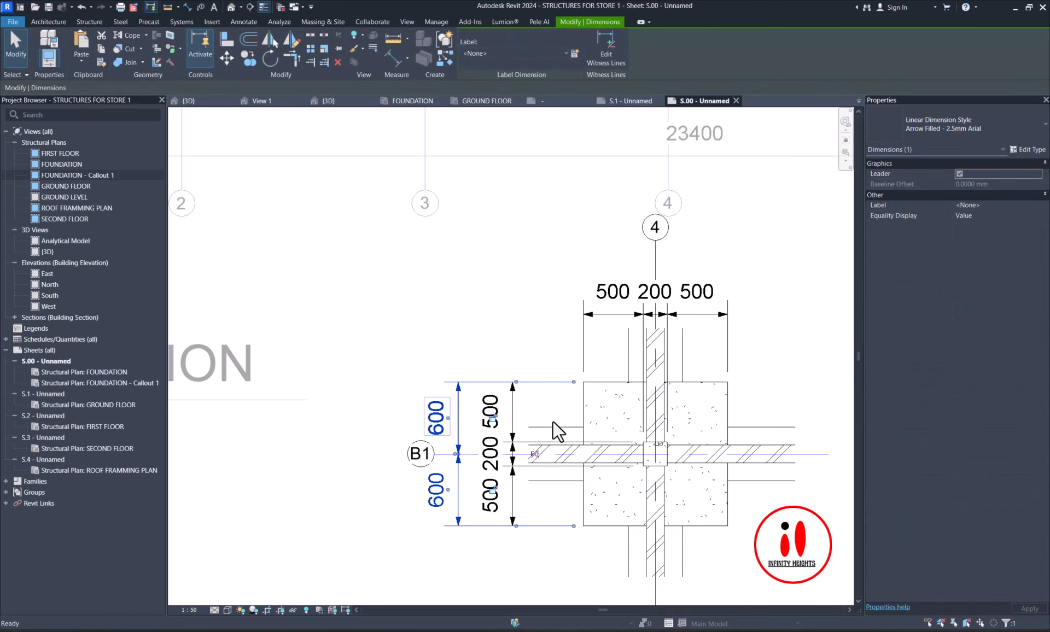
{"action": "key", "text": "d"}
{"action": "key", "text": "i"}
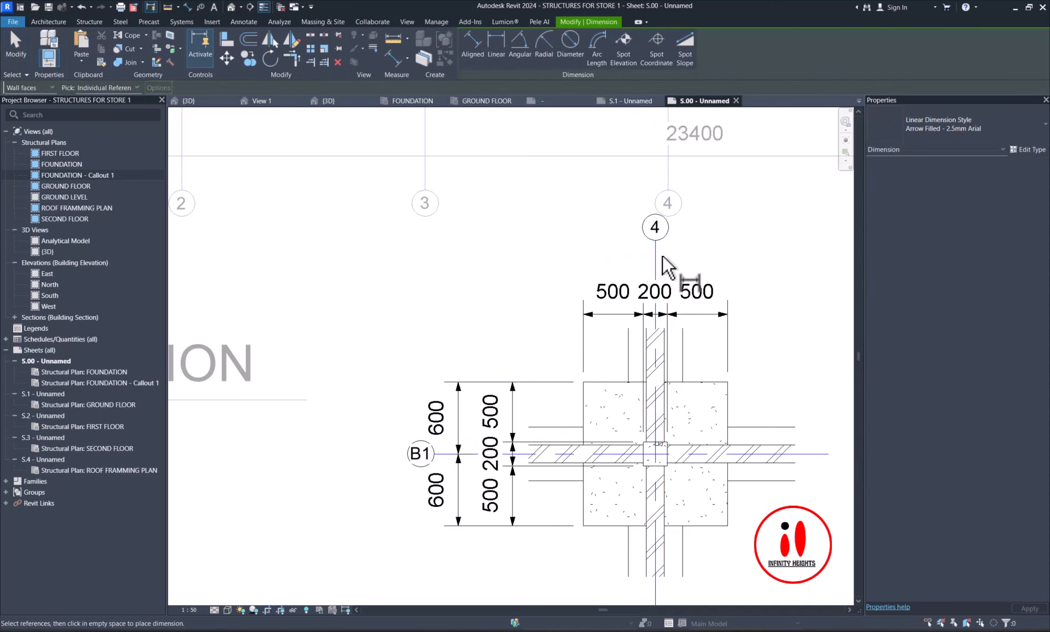
{"action": "left_click", "coordinate": [676, 394]}
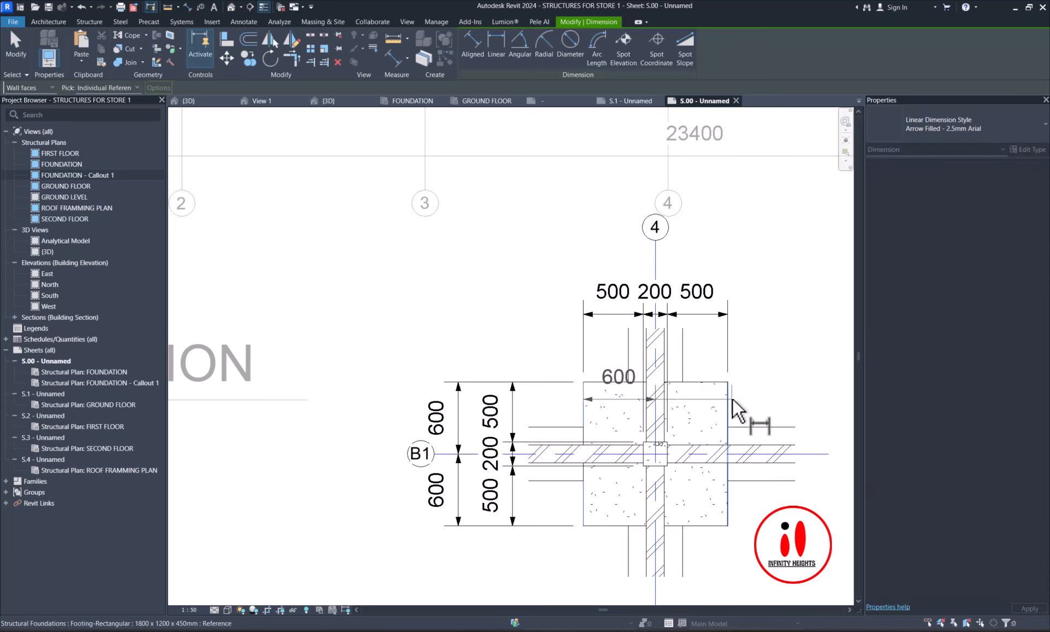
{"action": "left_click", "coordinate": [731, 403]}
{"action": "left_click", "coordinate": [766, 271]}
- Add a horizontal dimension string below the footing, across the footing sides, strip footing edges and wall faces
{"action": "scroll", "coordinate": [504, 472], "scroll_direction": "down", "scroll_amount": 2}
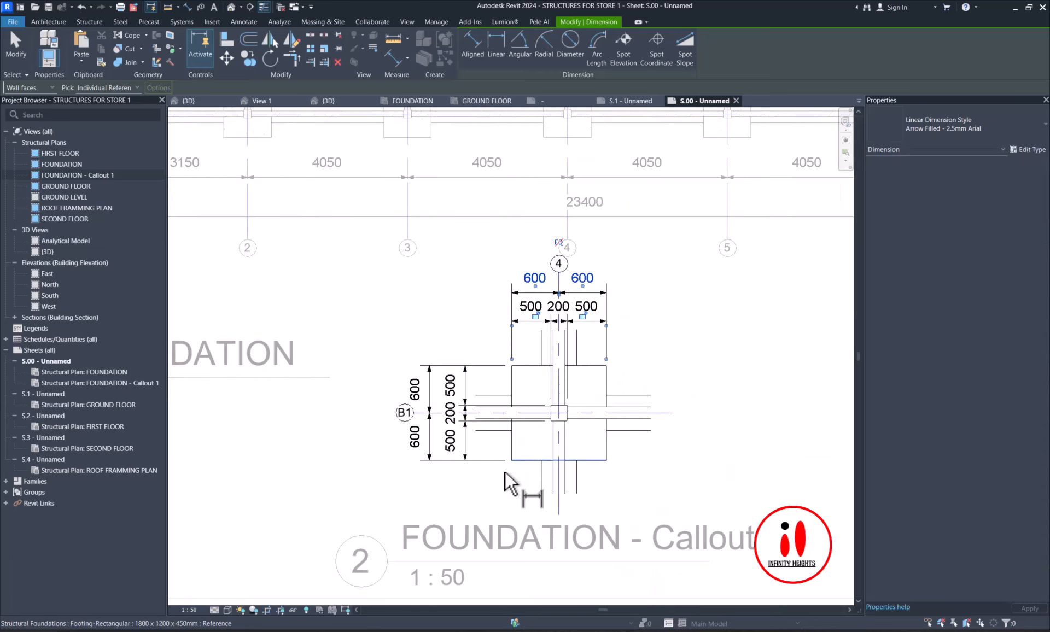
{"action": "scroll", "coordinate": [514, 454], "scroll_direction": "up", "scroll_amount": 2}
{"action": "left_click", "coordinate": [516, 463]}
{"action": "left_click", "coordinate": [559, 504]}
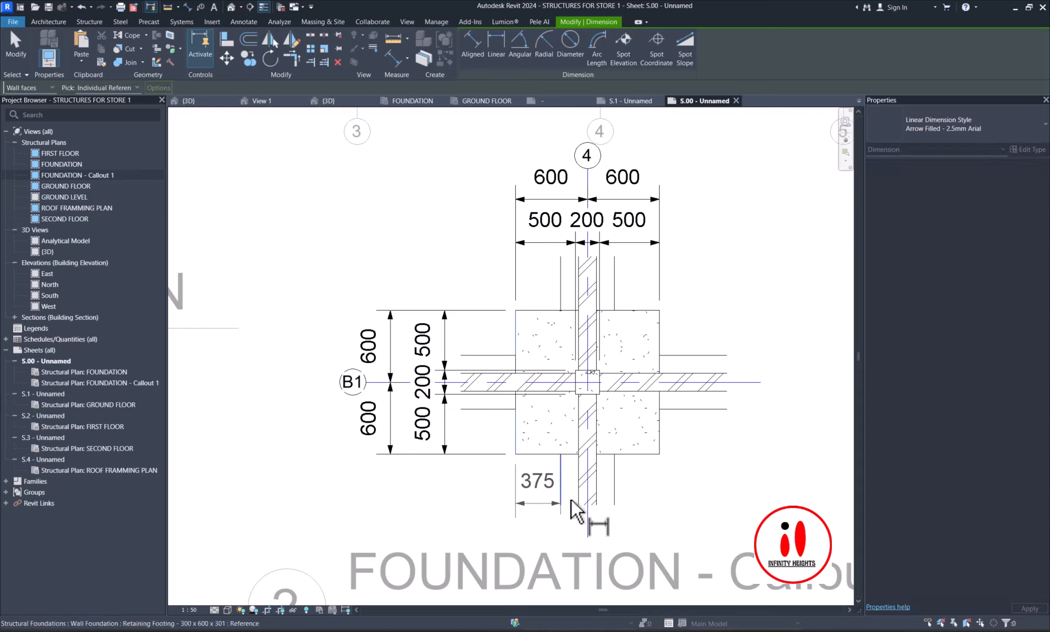
{"action": "left_click", "coordinate": [577, 497]}
{"action": "left_click", "coordinate": [596, 496]}
{"action": "left_click", "coordinate": [615, 495]}
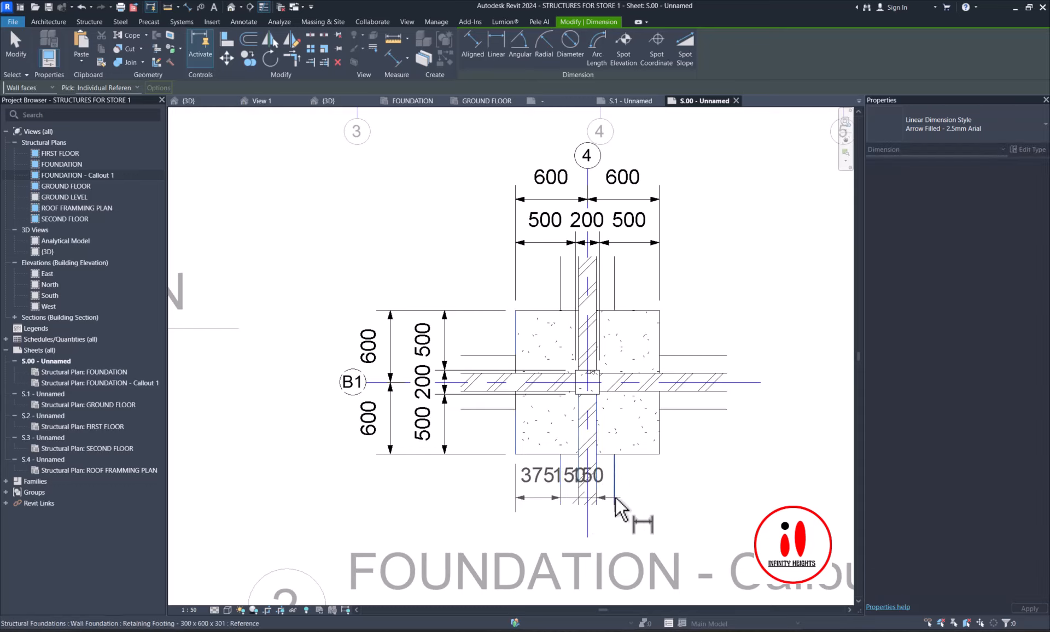
{"action": "left_click", "coordinate": [660, 460]}
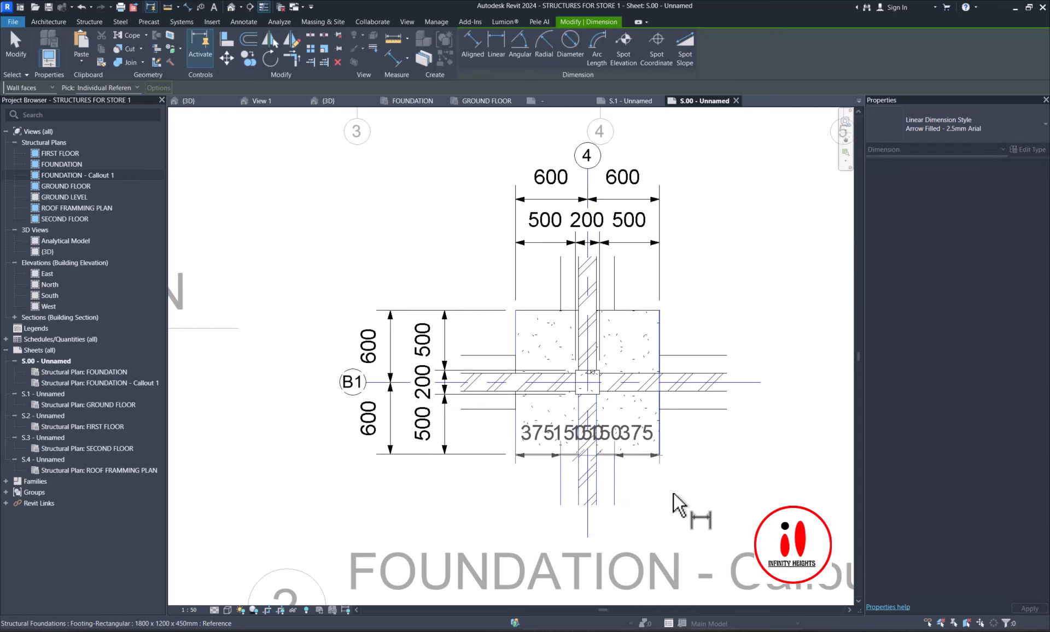
{"action": "left_click", "coordinate": [736, 549]}
{"action": "scroll", "coordinate": [717, 509], "scroll_direction": "down", "scroll_amount": 3}
{"action": "scroll", "coordinate": [684, 501], "scroll_direction": "down", "scroll_amount": 2}
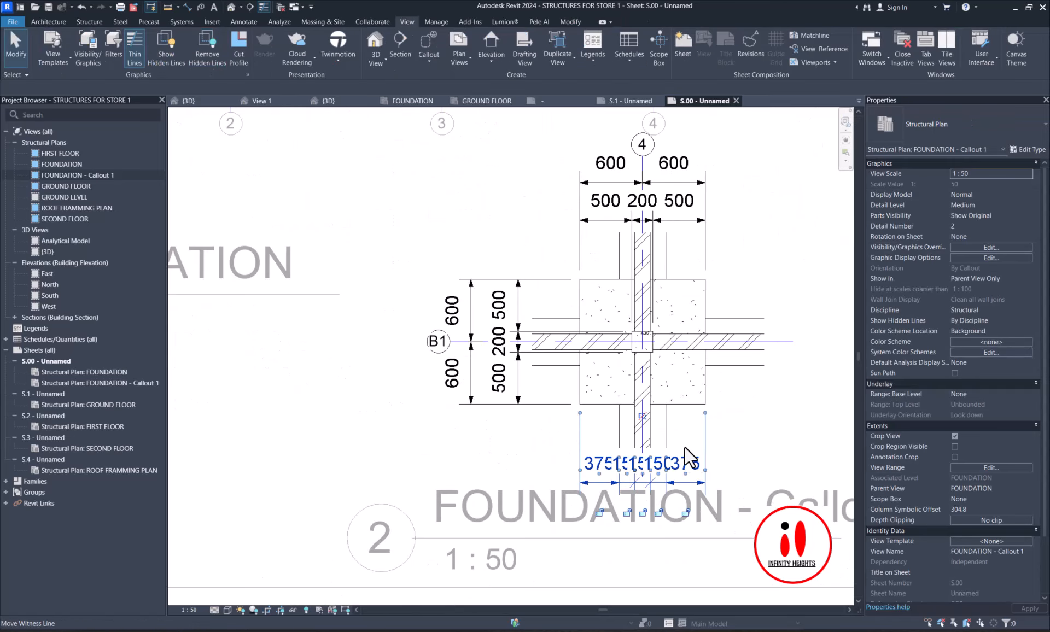
- Set the text size of the lower string's dimension type to 2 mm
{"action": "left_click", "coordinate": [690, 458]}
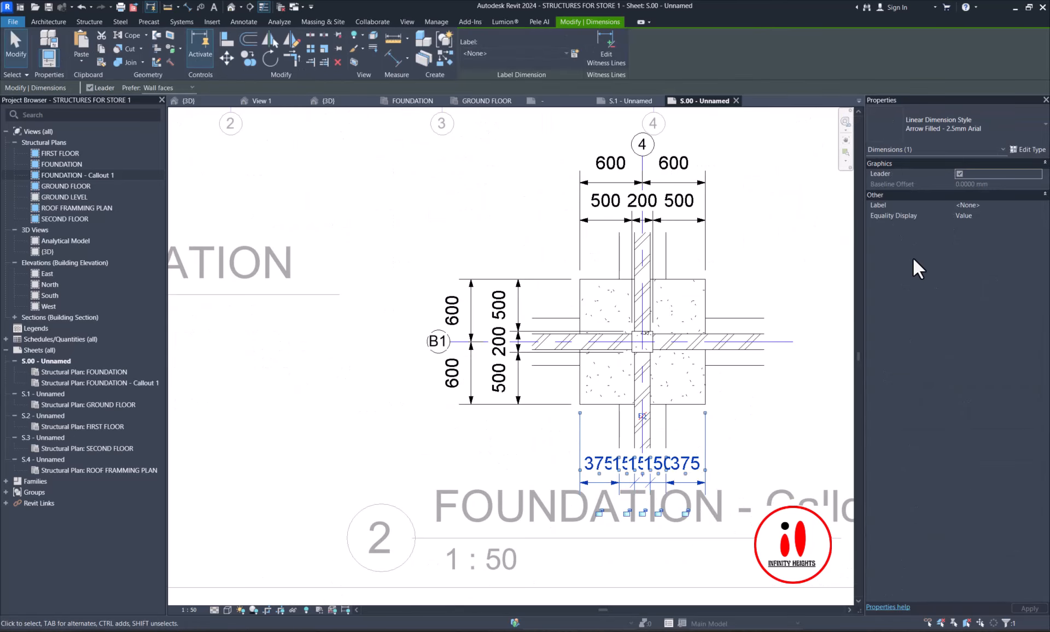
{"action": "left_click", "coordinate": [1036, 151]}
{"action": "scroll", "coordinate": [720, 350], "scroll_direction": "down", "scroll_amount": 5}
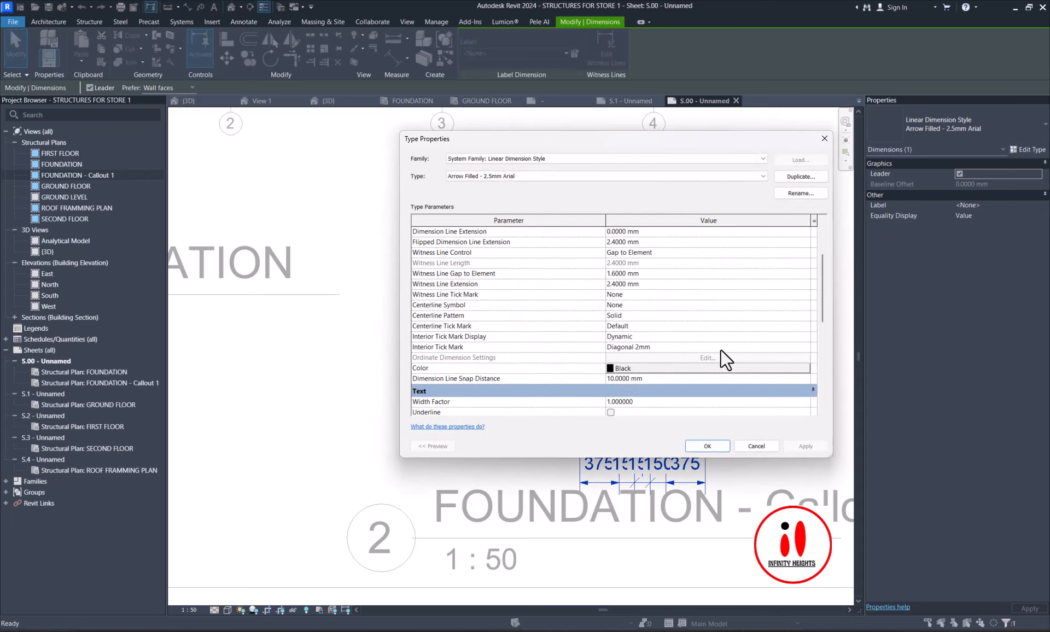
{"action": "left_click", "coordinate": [665, 349]}
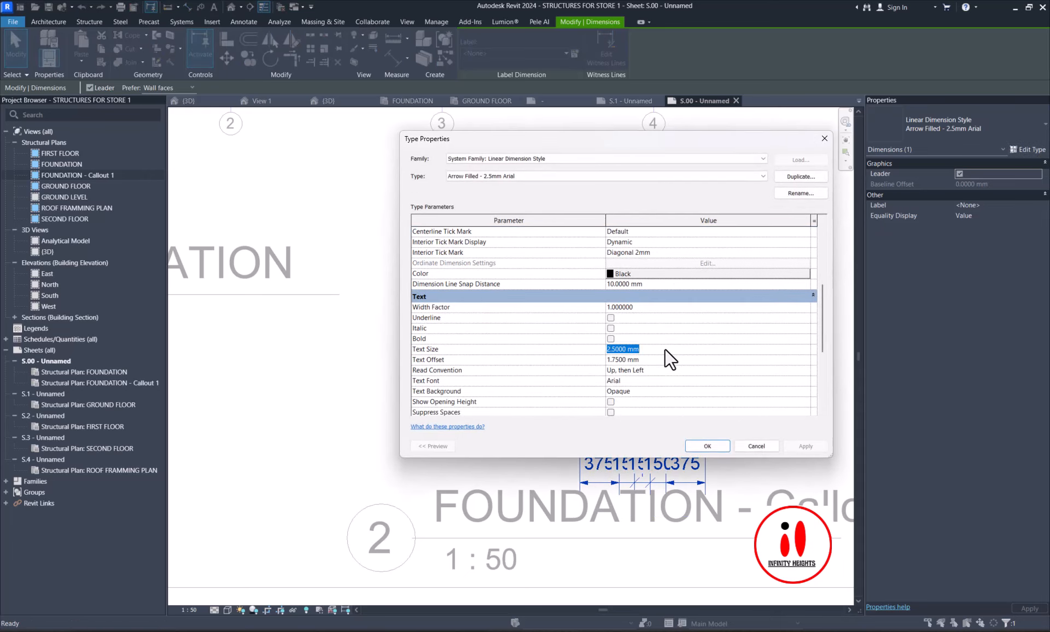
{"action": "type", "text": "2"}
- Rename the dimension type as Arrow Filled - 2.0mm Arial
{"action": "left_click", "coordinate": [797, 194]}
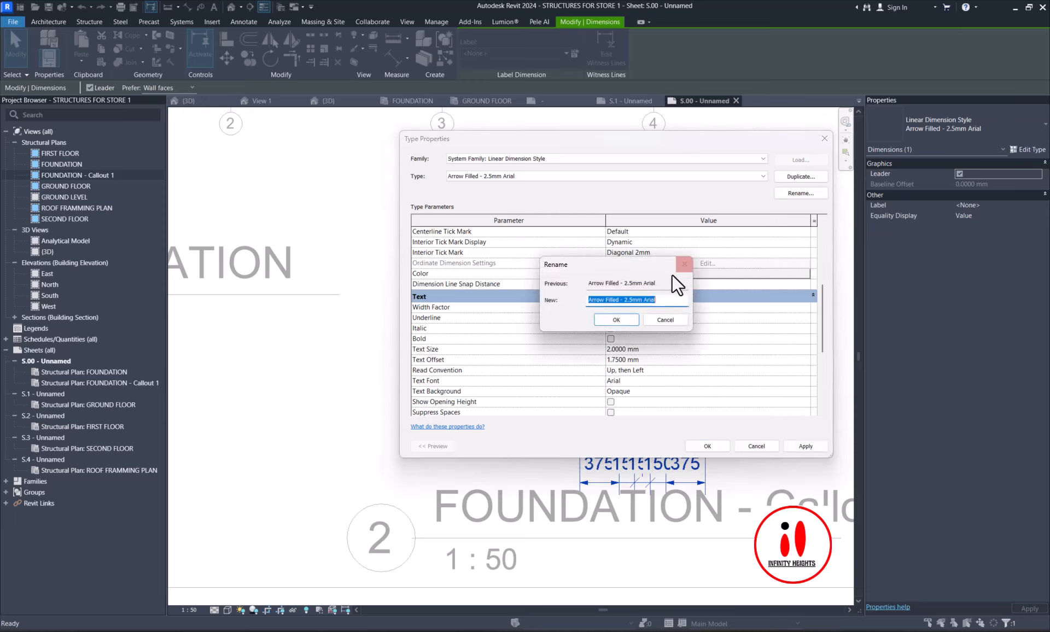
{"action": "left_click", "coordinate": [629, 300]}
{"action": "left_click", "coordinate": [622, 320]}
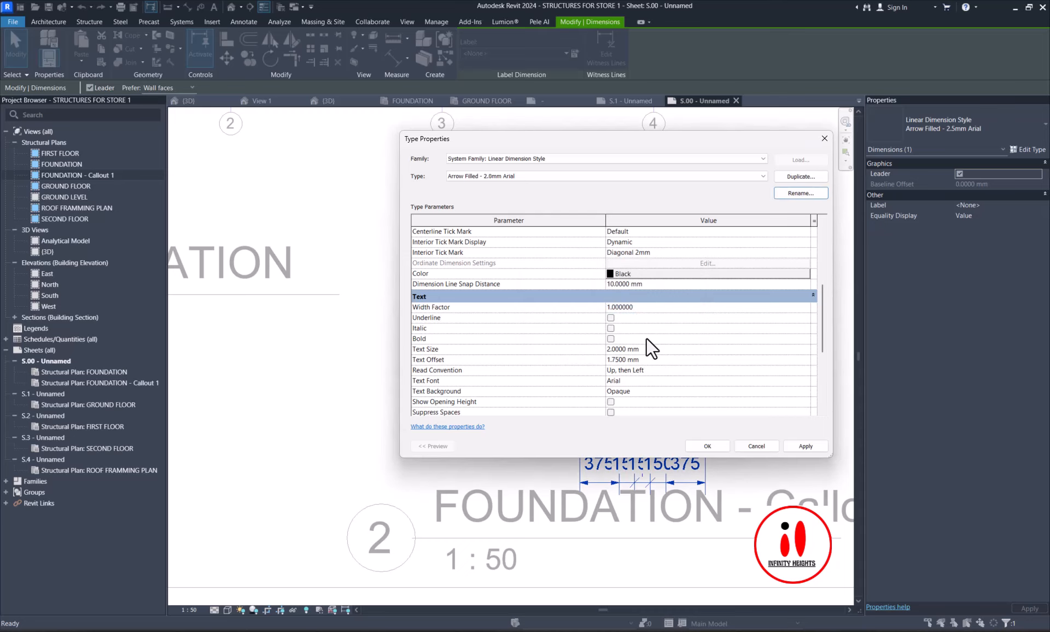
- Apply the 2.0 mm Arial dimension type changes and deselect the horizontal string below the footing
{"action": "left_click", "coordinate": [702, 447]}
{"action": "scroll", "coordinate": [667, 490], "scroll_direction": "up", "scroll_amount": 2}
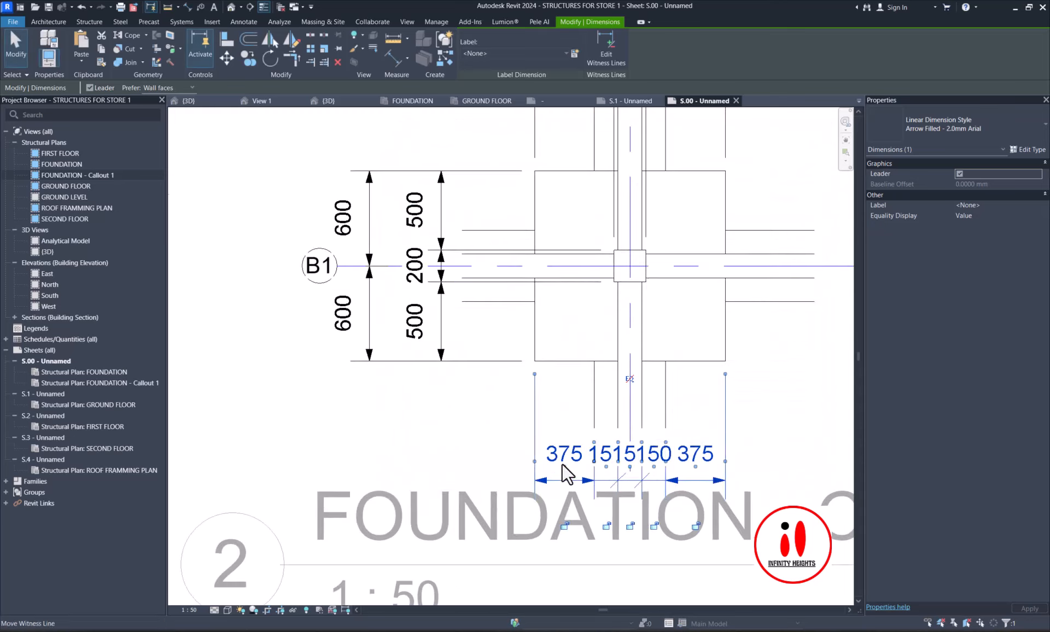
{"action": "scroll", "coordinate": [504, 461], "scroll_direction": "down", "scroll_amount": 2}
{"action": "left_click", "coordinate": [465, 461]}
{"action": "scroll", "coordinate": [484, 459], "scroll_direction": "down", "scroll_amount": 1}
{"action": "scroll", "coordinate": [585, 342], "scroll_direction": "down", "scroll_amount": 1}
{"action": "scroll", "coordinate": [560, 313], "scroll_direction": "up", "scroll_amount": 2}
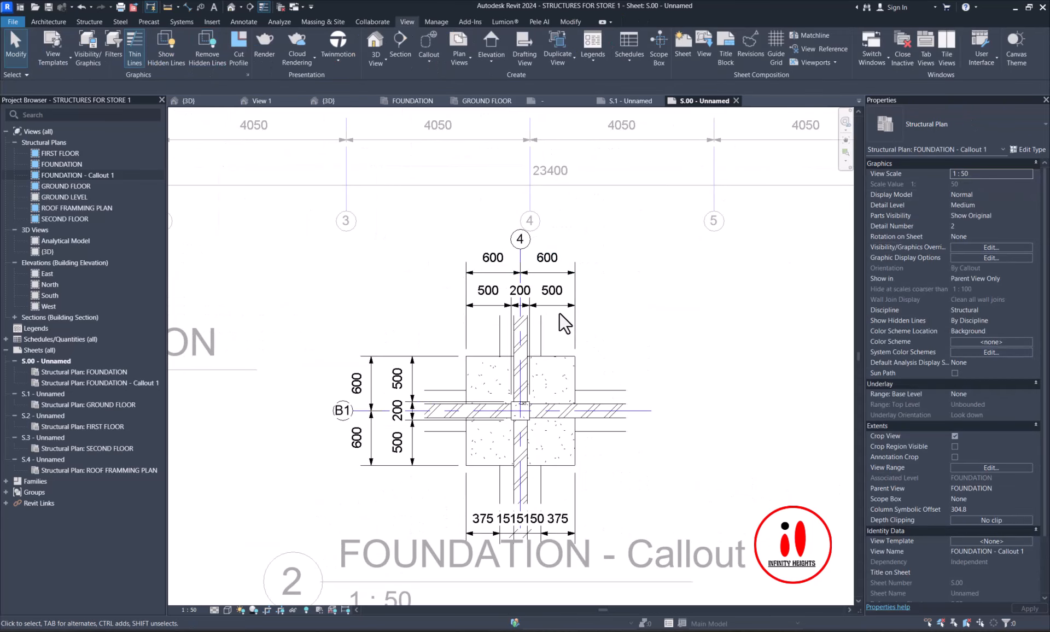
{"action": "left_click", "coordinate": [559, 306]}
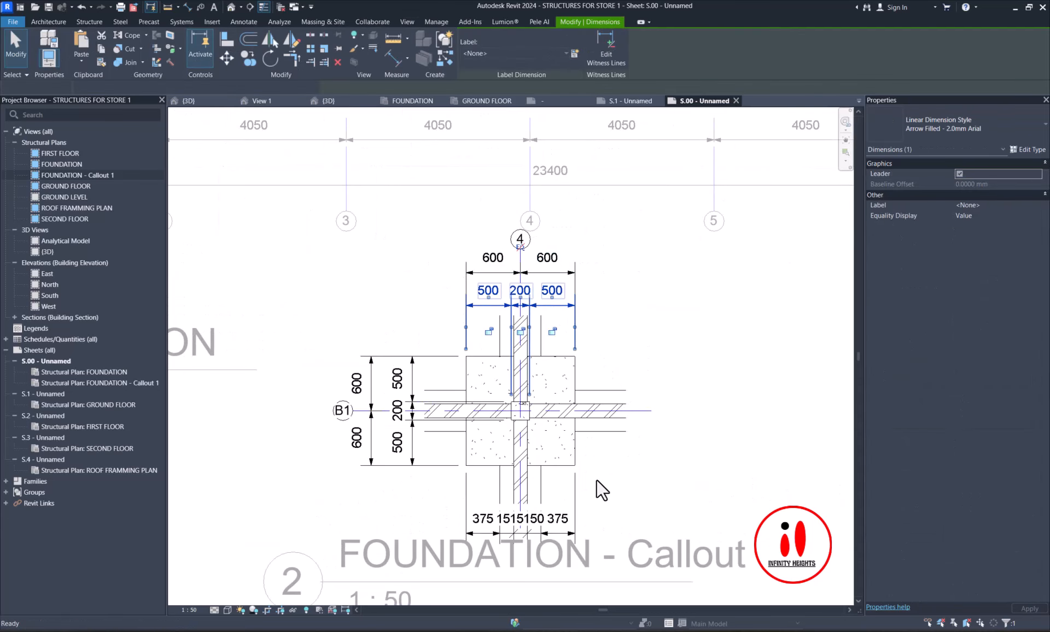
{"action": "key", "text": "d"}
{"action": "key", "text": "i"}
{"action": "left_click", "coordinate": [564, 467]}
{"action": "scroll", "coordinate": [650, 417], "scroll_direction": "up", "scroll_amount": 2}
{"action": "left_click", "coordinate": [607, 440]}
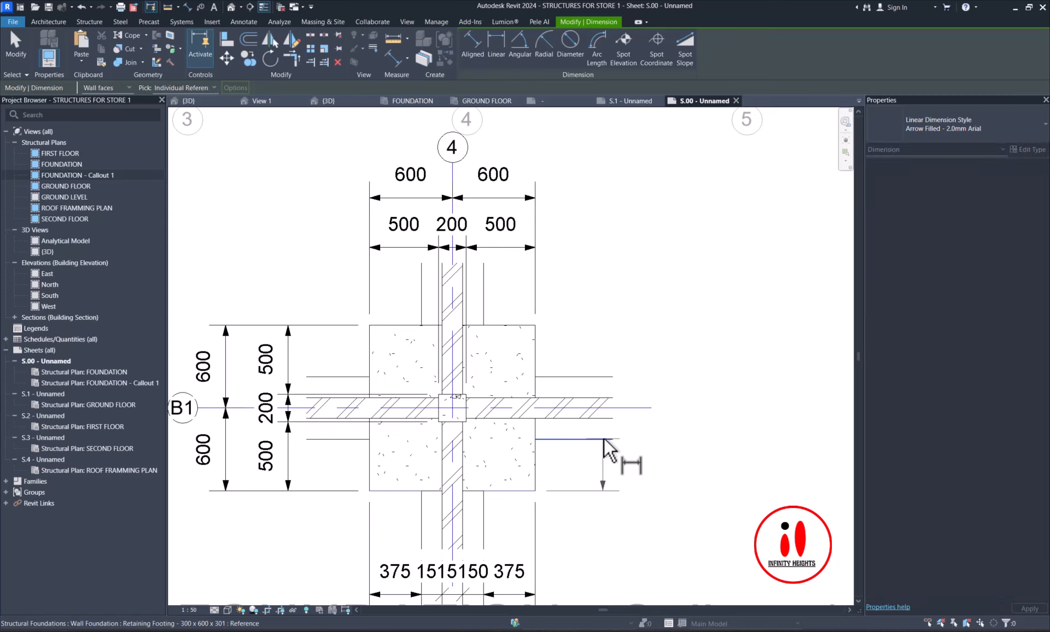
{"action": "left_click", "coordinate": [599, 419]}
{"action": "left_click", "coordinate": [595, 398]}
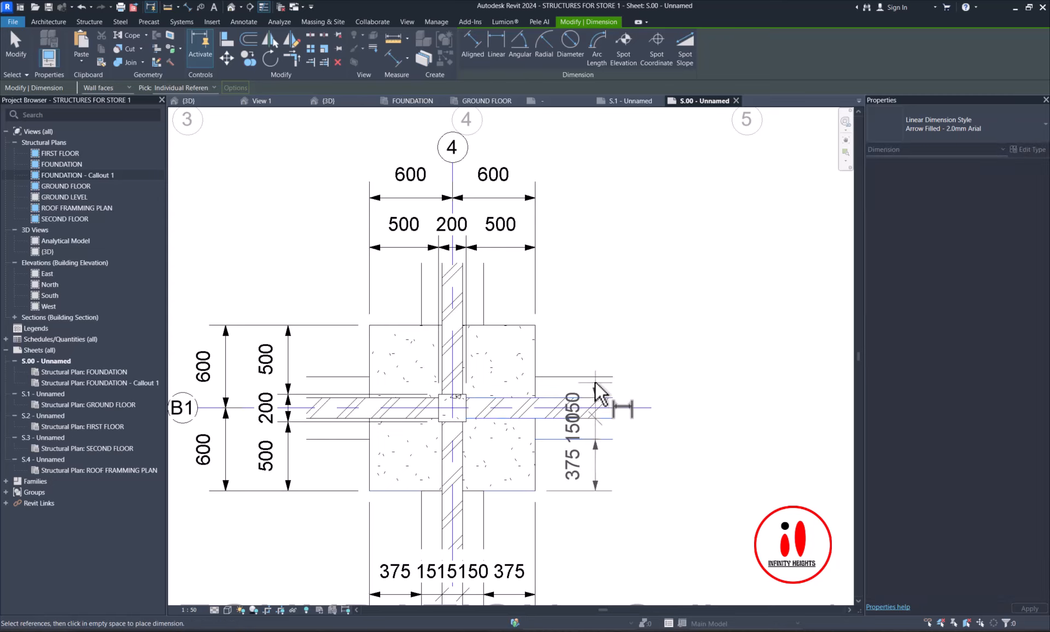
{"action": "left_click", "coordinate": [594, 378]}
{"action": "left_click", "coordinate": [538, 324]}
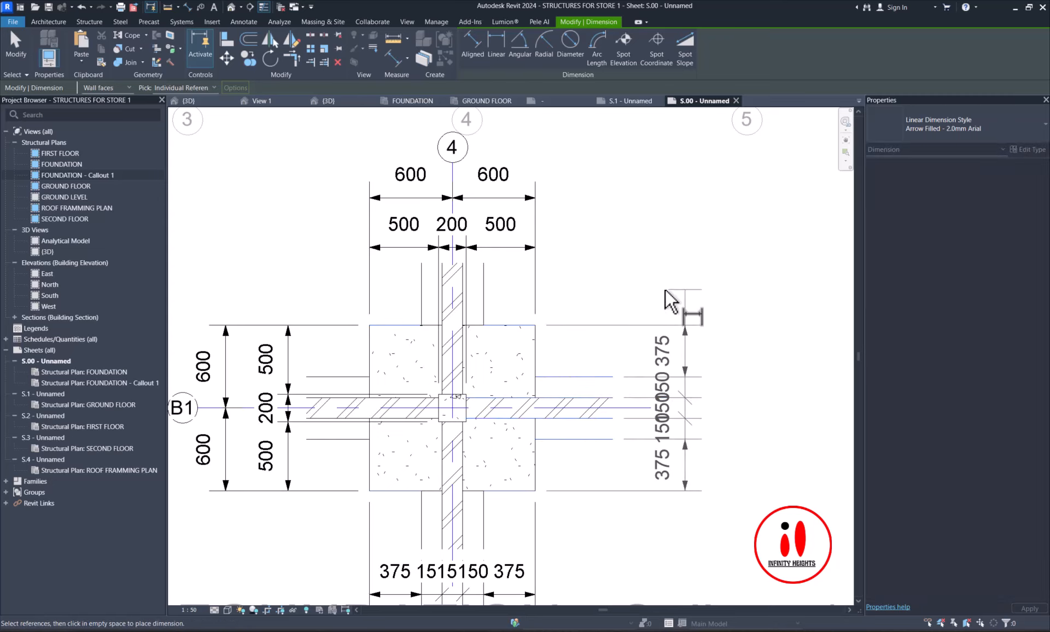
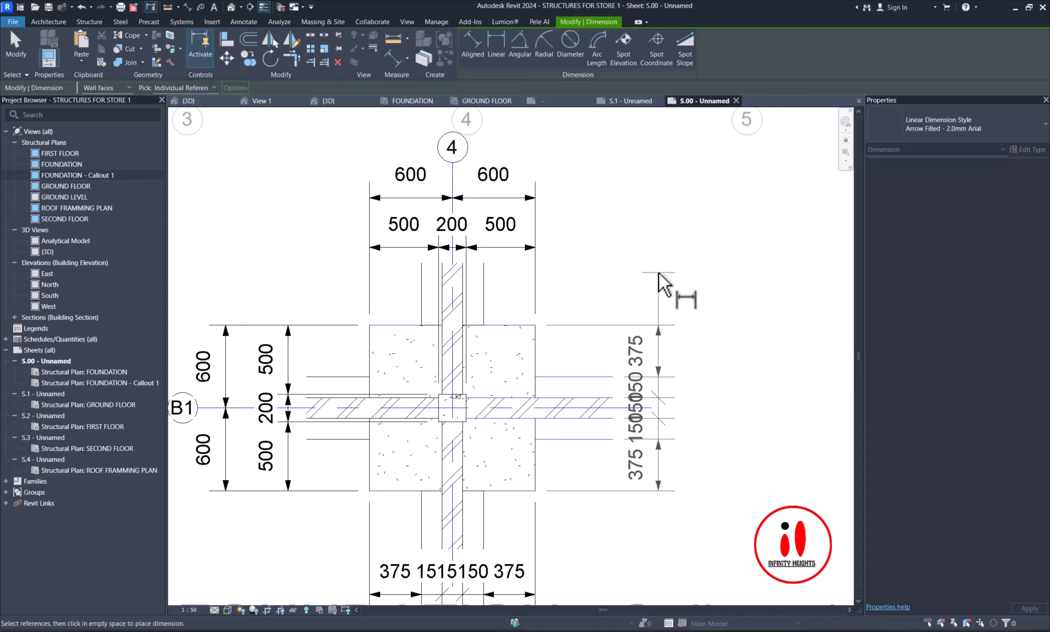
{"action": "key", "text": "Escape"}
{"action": "key", "text": "Escape"}
{"action": "scroll", "coordinate": [651, 415], "scroll_direction": "down", "scroll_amount": 2}
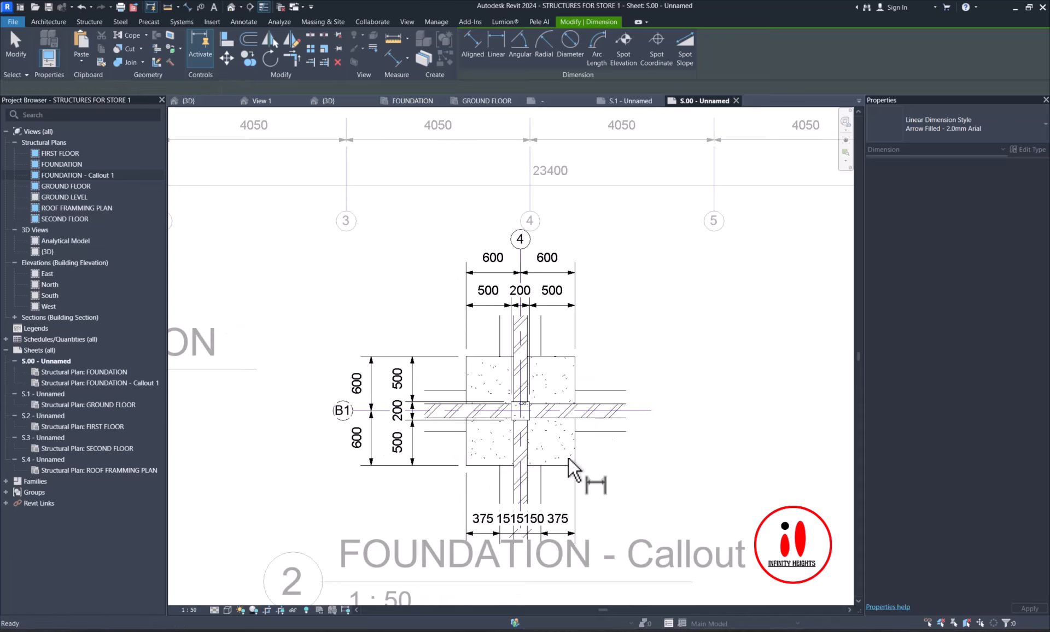
- Add a vertical dimension string to the right of the footing, across the footing sides, strip footing edges and wall faces
{"action": "key", "text": "d"}
{"action": "key", "text": "i"}
{"action": "scroll", "coordinate": [569, 464], "scroll_direction": "up", "scroll_amount": 2}
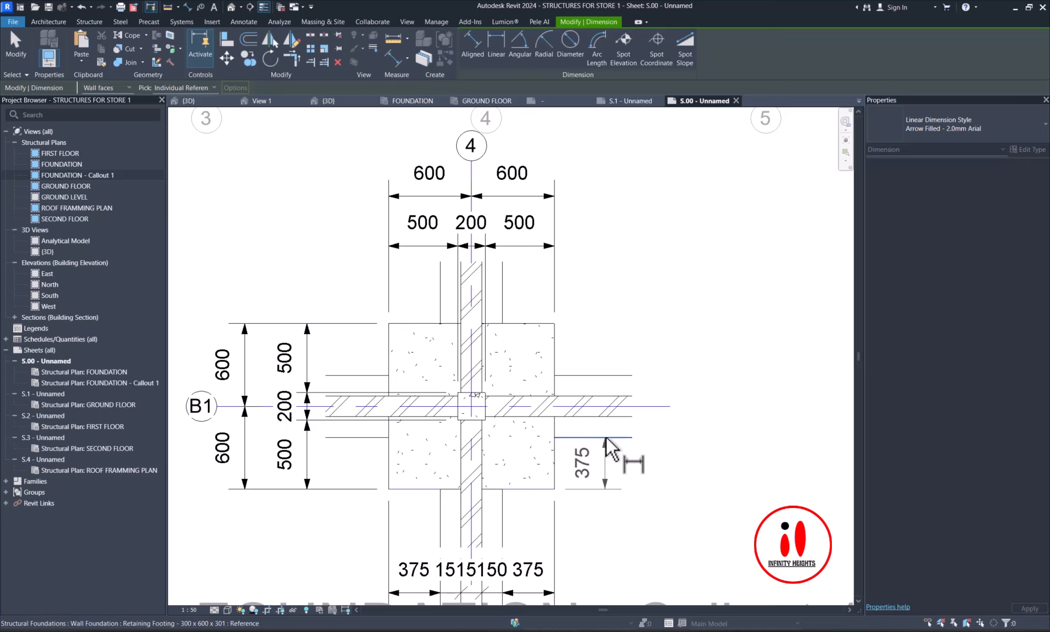
{"action": "scroll", "coordinate": [606, 437], "scroll_direction": "up", "scroll_amount": 1}
{"action": "left_click", "coordinate": [609, 436]}
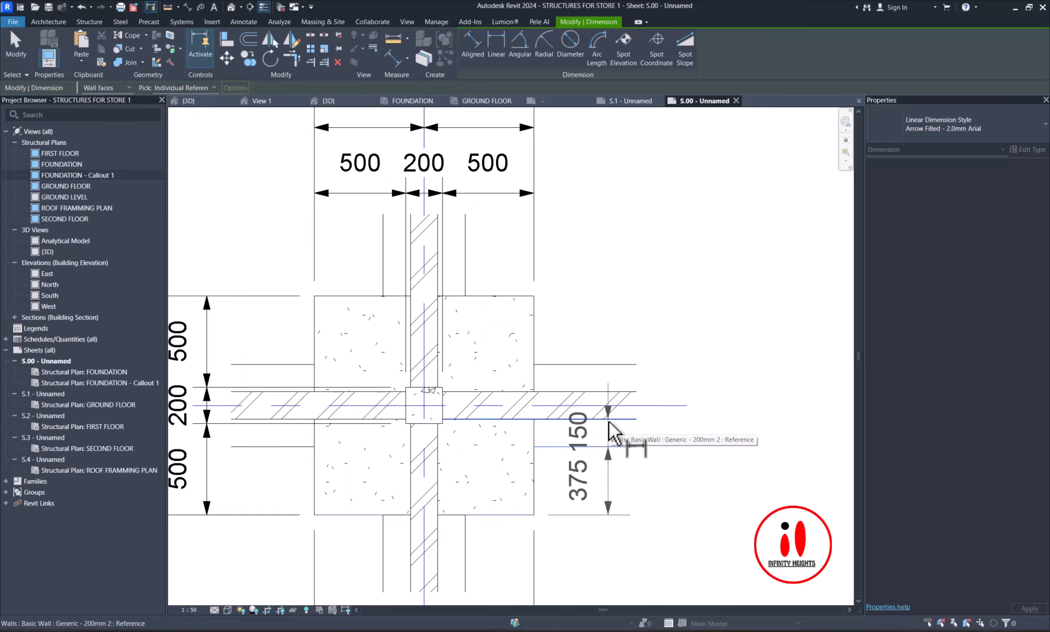
{"action": "left_click", "coordinate": [611, 392]}
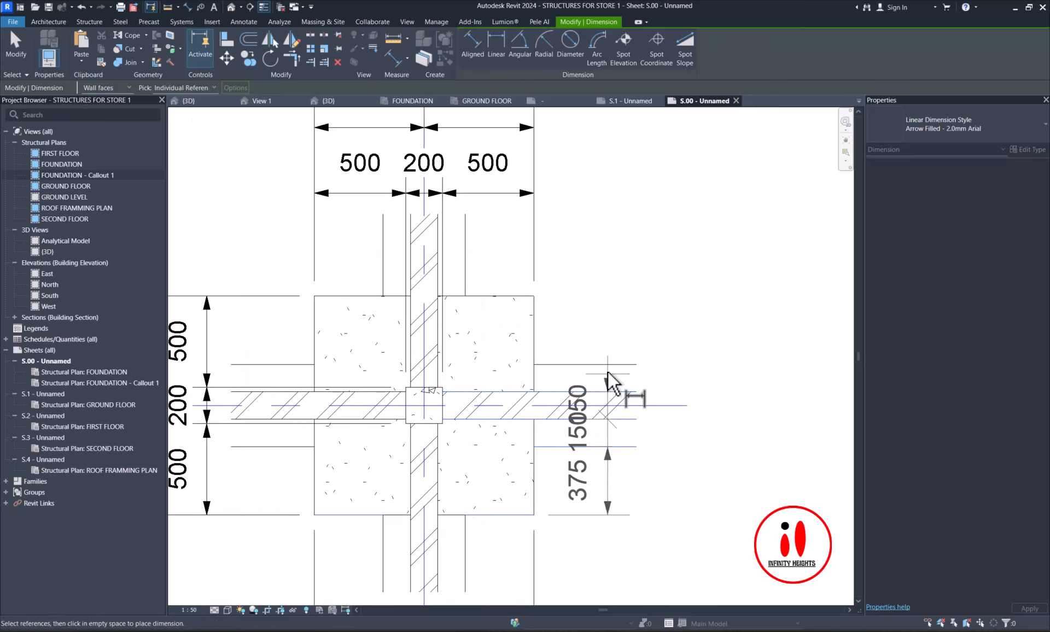
{"action": "left_click", "coordinate": [607, 372]}
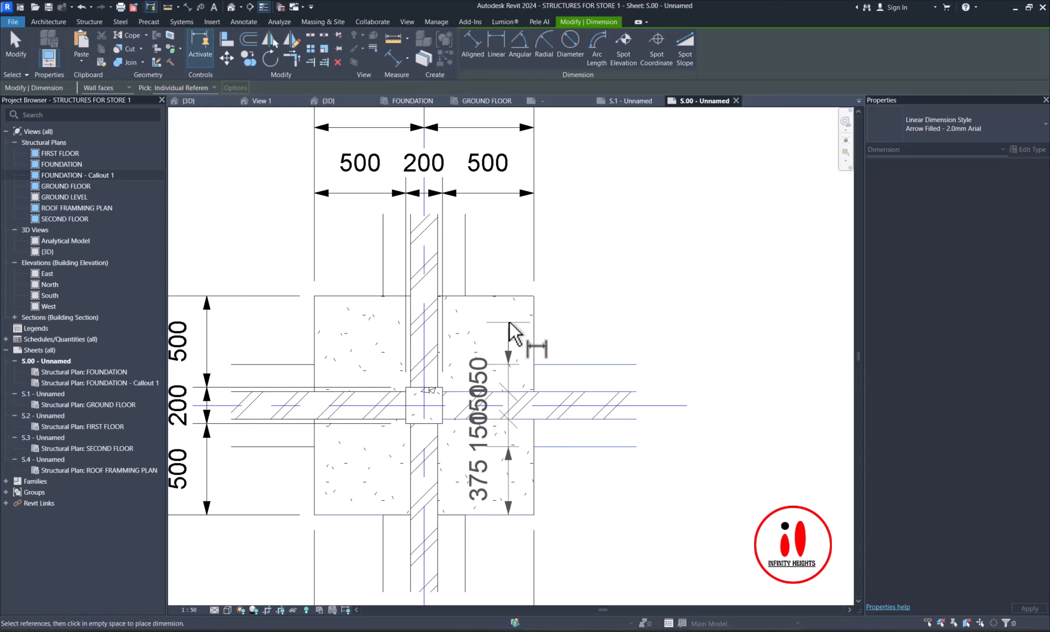
{"action": "left_click", "coordinate": [520, 298]}
{"action": "scroll", "coordinate": [665, 329], "scroll_direction": "down", "scroll_amount": 2}
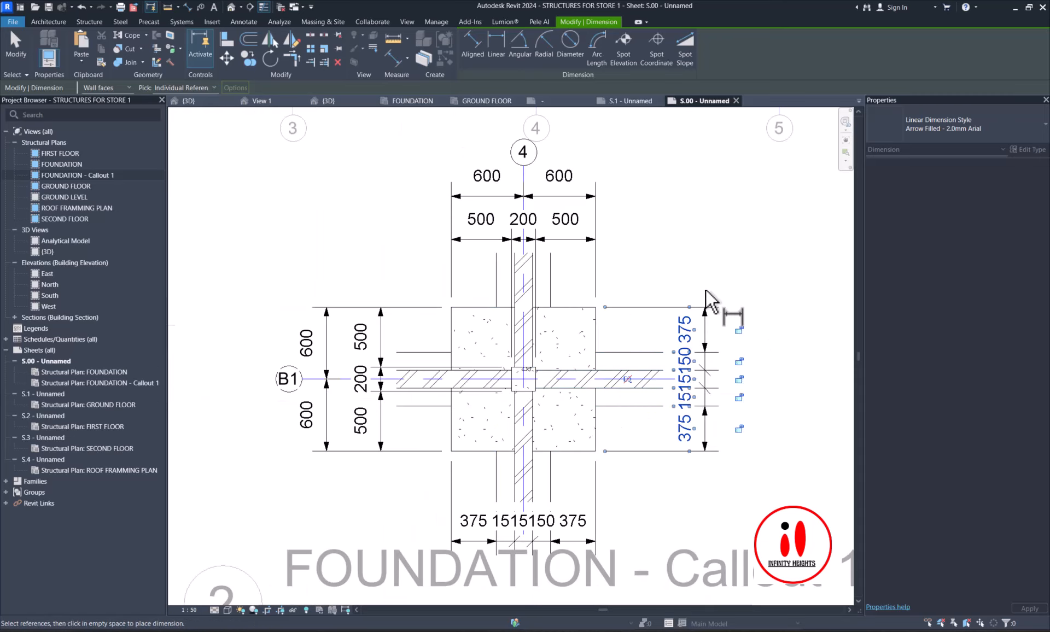
- Add an overall vertical dimension of the footing outside the right-hand string, from its upper to its lower side
{"action": "left_click", "coordinate": [580, 308]}
{"action": "left_click", "coordinate": [580, 452]}
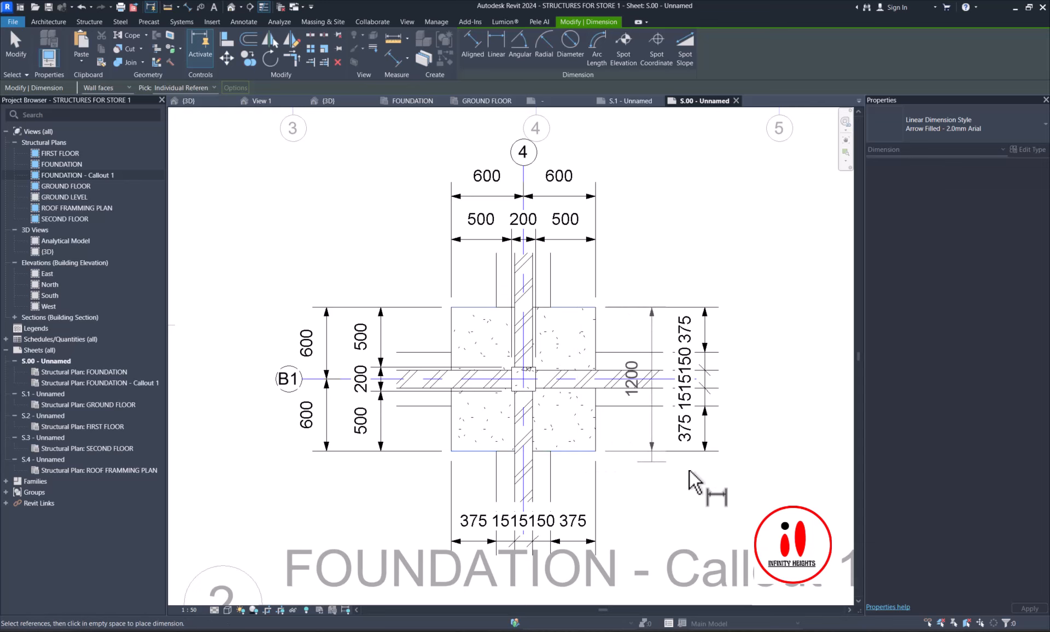
{"action": "left_click", "coordinate": [767, 484]}
{"action": "scroll", "coordinate": [767, 471], "scroll_direction": "down", "scroll_amount": 3}
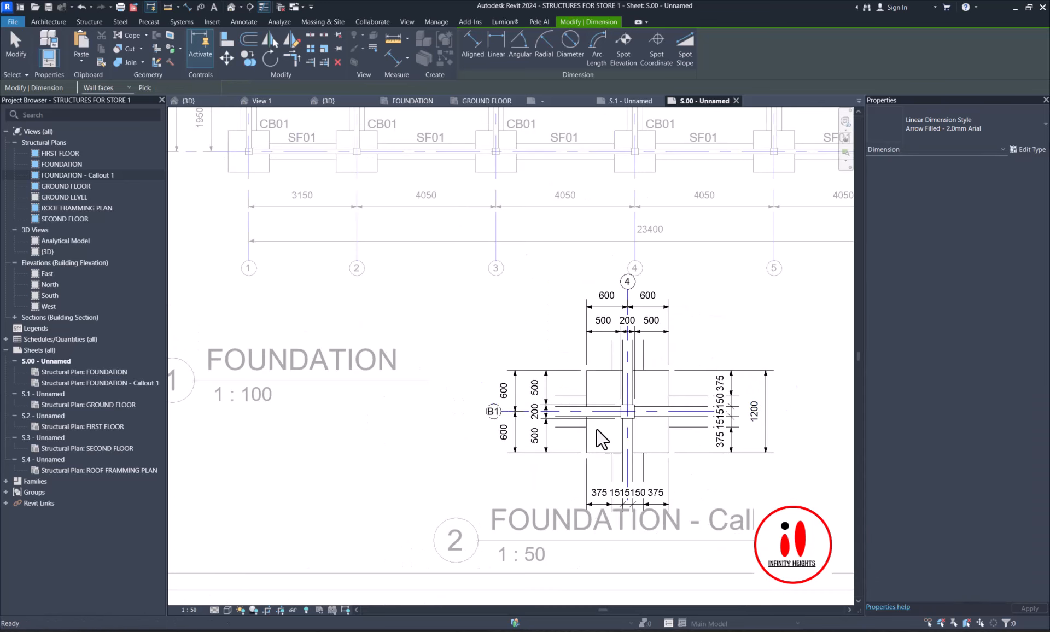
{"action": "scroll", "coordinate": [519, 447], "scroll_direction": "down", "scroll_amount": 4}
- Return to the sheet and move the callout viewport slightly up and left below the foundation plan
{"action": "double_click", "coordinate": [498, 457]}
{"action": "scroll", "coordinate": [524, 448], "scroll_direction": "down", "scroll_amount": 1}
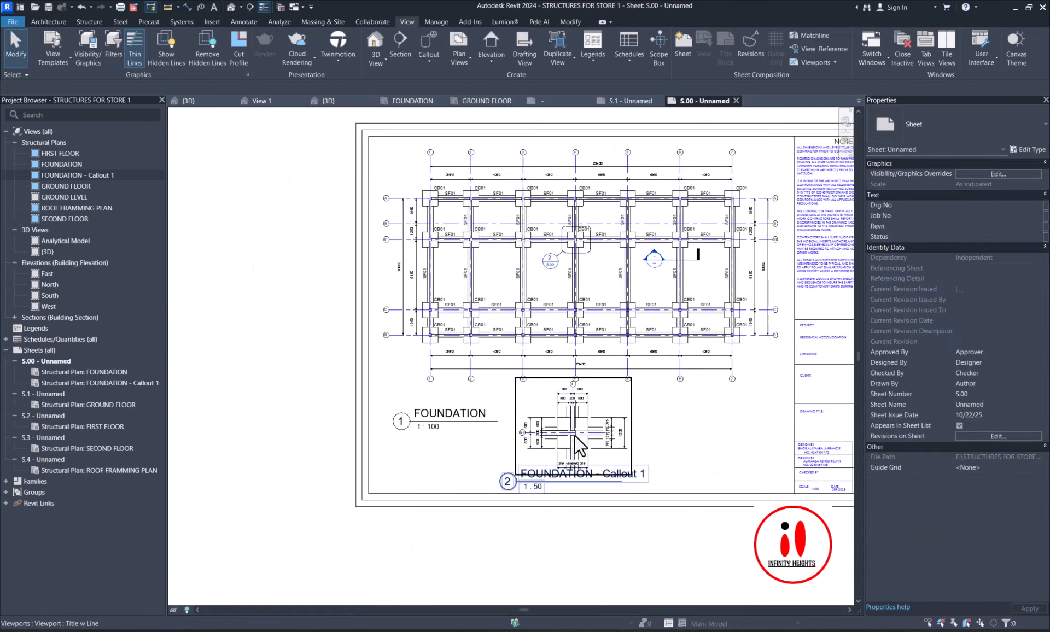
{"action": "left_click_drag", "start_coordinate": [576, 438], "coordinate": [553, 429]}
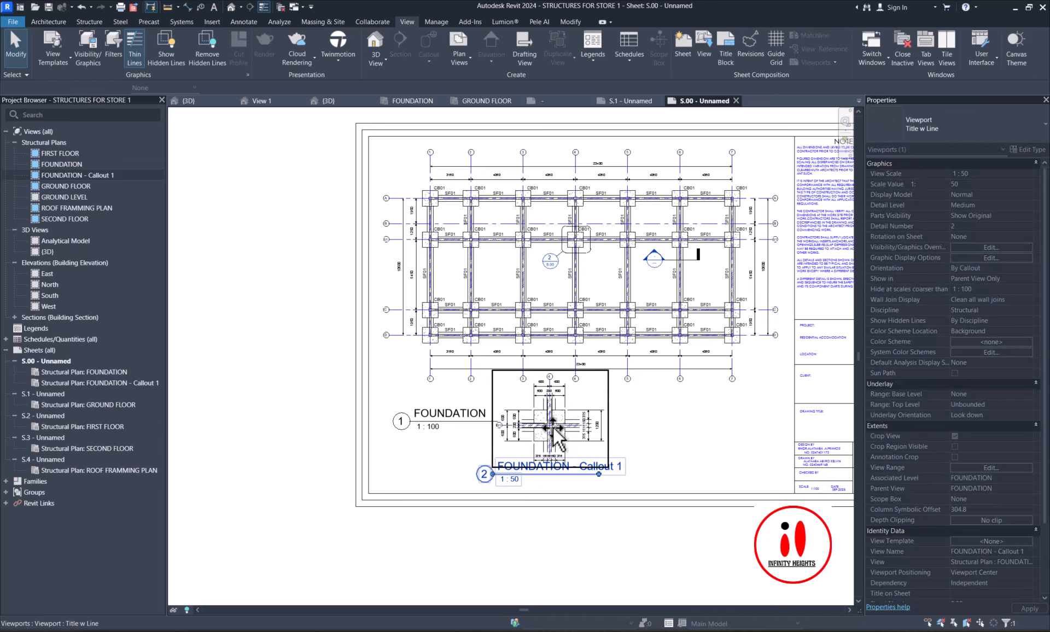
{"action": "scroll", "coordinate": [535, 514], "scroll_direction": "up", "scroll_amount": 3}
{"action": "key", "text": "Escape"}
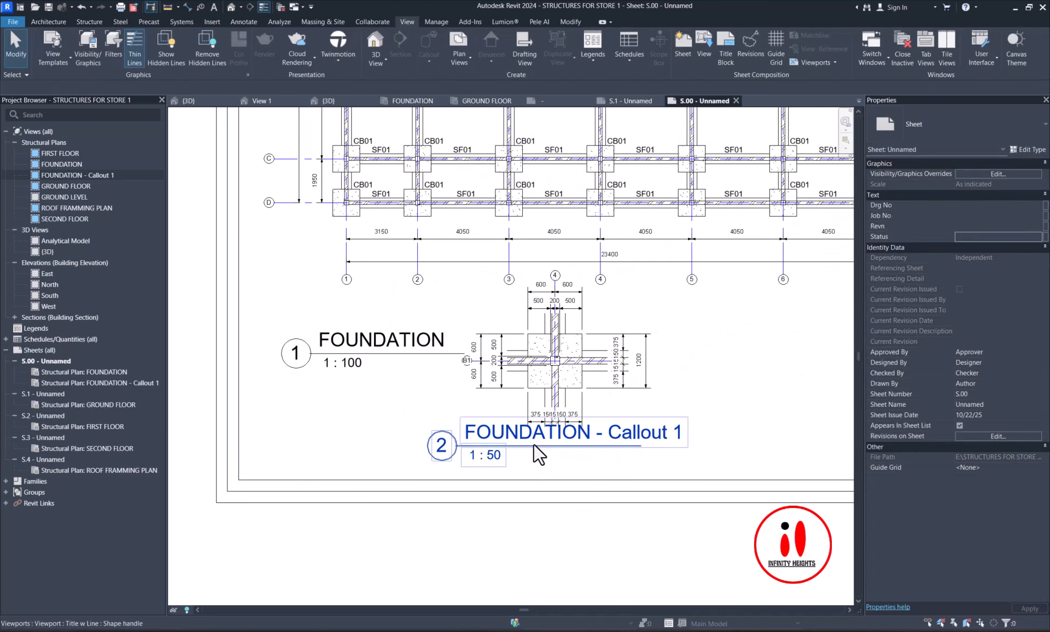
- Activate the callout view and add an overall horizontal dimension of the footing below the lower string
{"action": "left_click", "coordinate": [534, 444]}
{"action": "scroll", "coordinate": [526, 394], "scroll_direction": "up", "scroll_amount": 3}
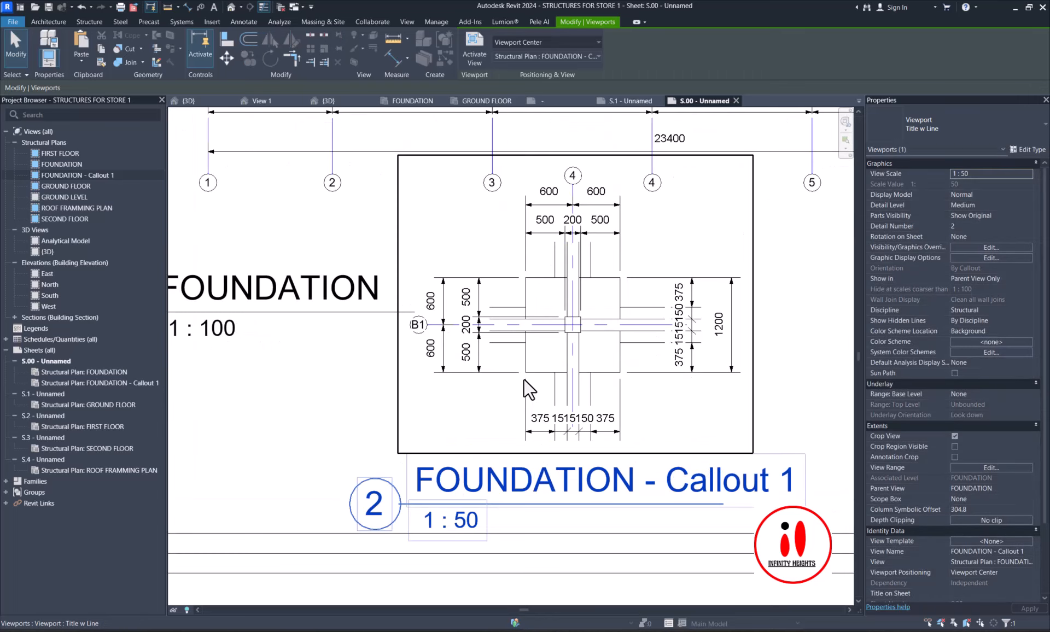
{"action": "double_click", "coordinate": [524, 378]}
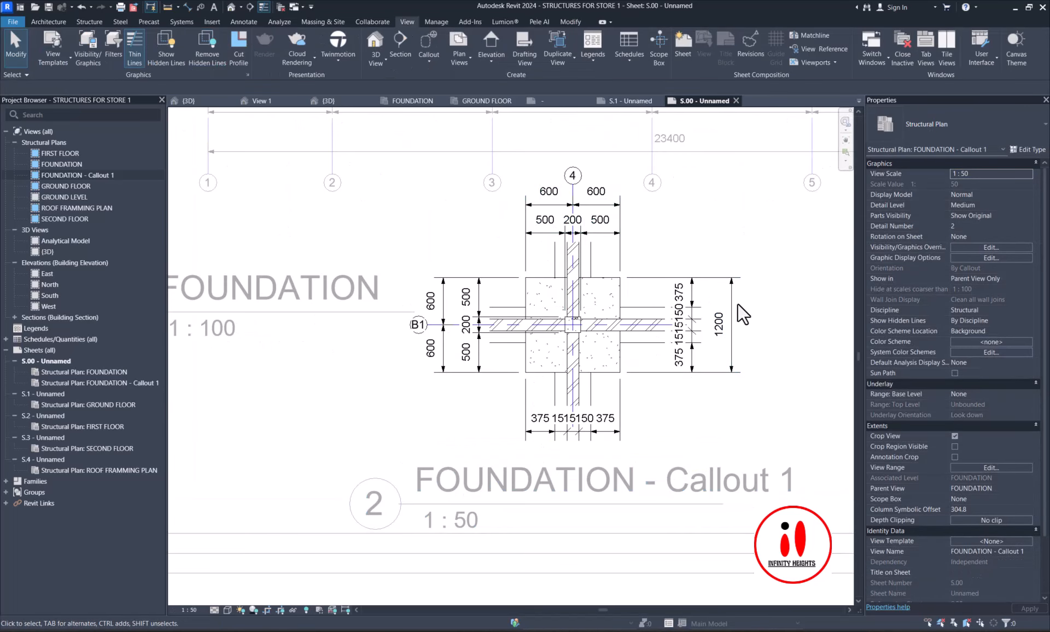
{"action": "key", "text": "d"}
{"action": "key", "text": "i"}
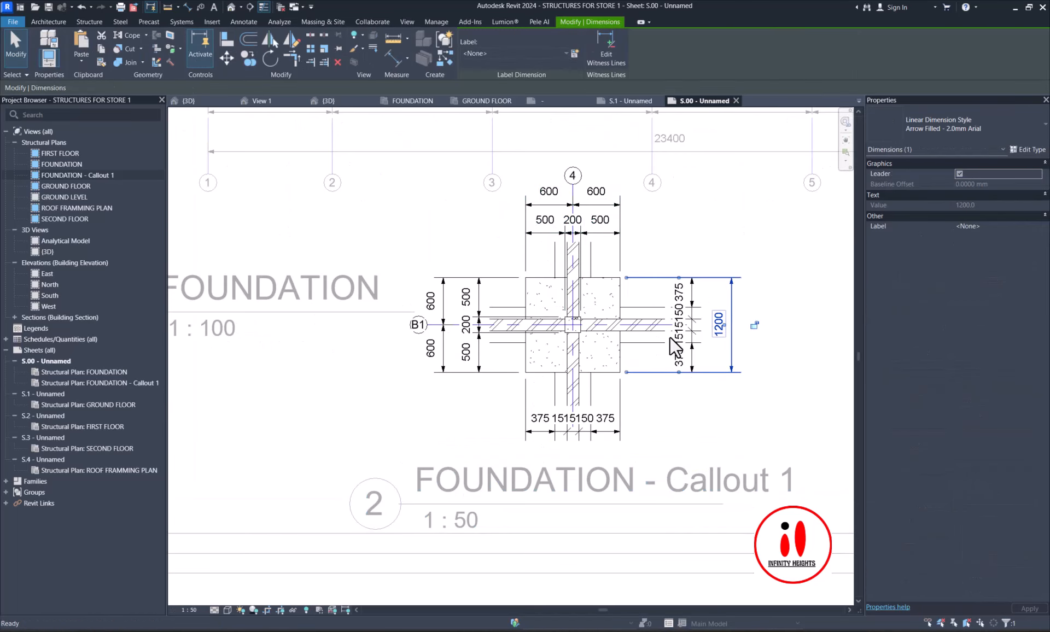
{"action": "left_click", "coordinate": [530, 357]}
{"action": "left_click", "coordinate": [623, 364]}
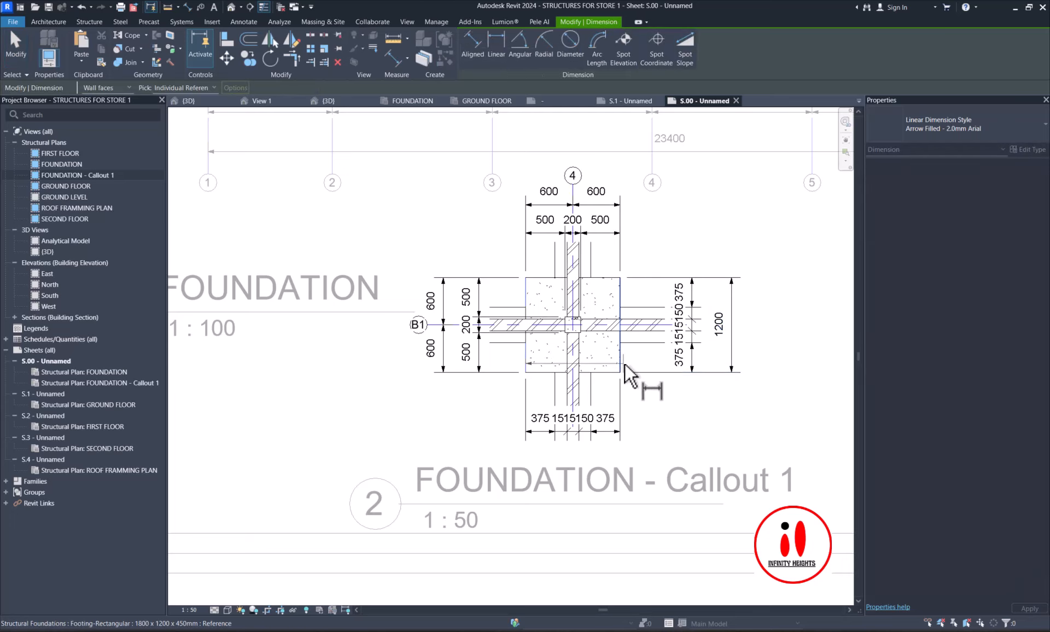
{"action": "left_click", "coordinate": [674, 458]}
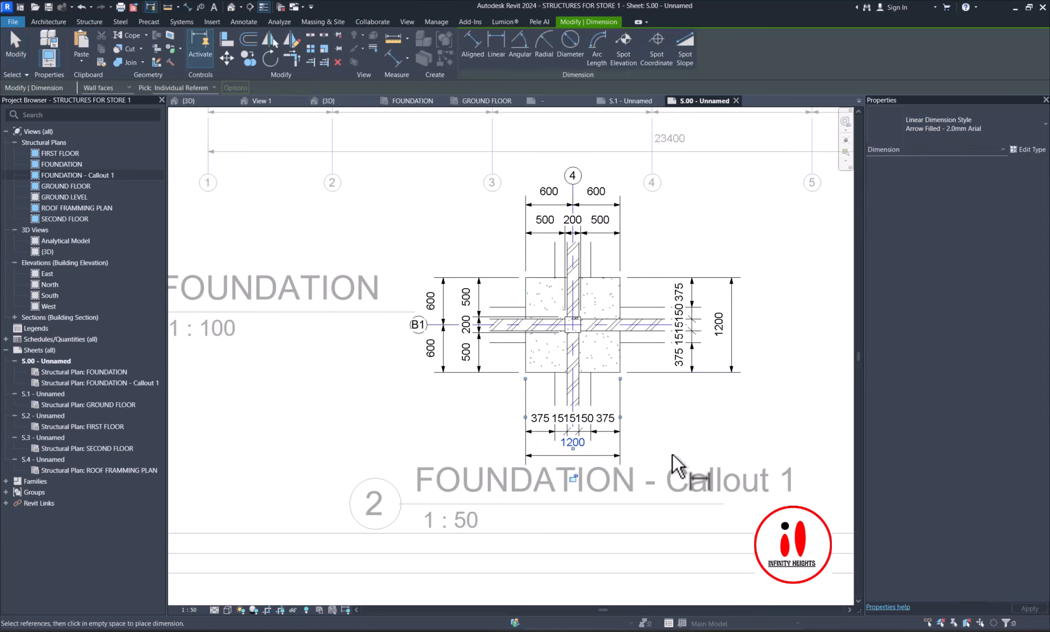
{"action": "key", "text": "Escape"}
{"action": "scroll", "coordinate": [595, 441], "scroll_direction": "down", "scroll_amount": 2}
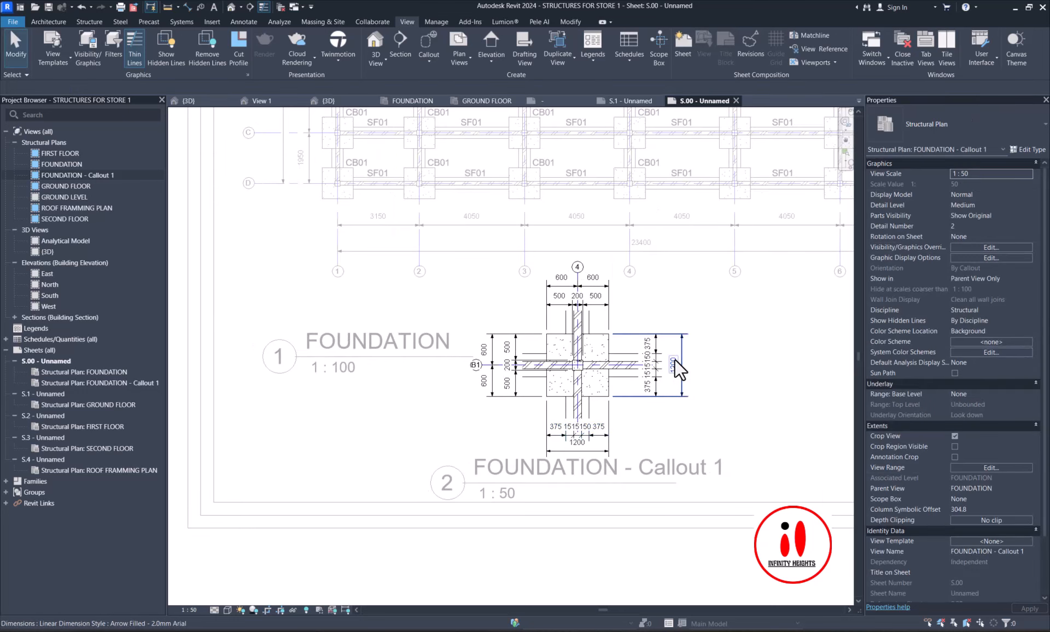
- Try to show the column footing's hidden lines through the wall on grid B1 with Show Hidden Lines
{"action": "scroll", "coordinate": [583, 314], "scroll_direction": "up", "scroll_amount": 4}
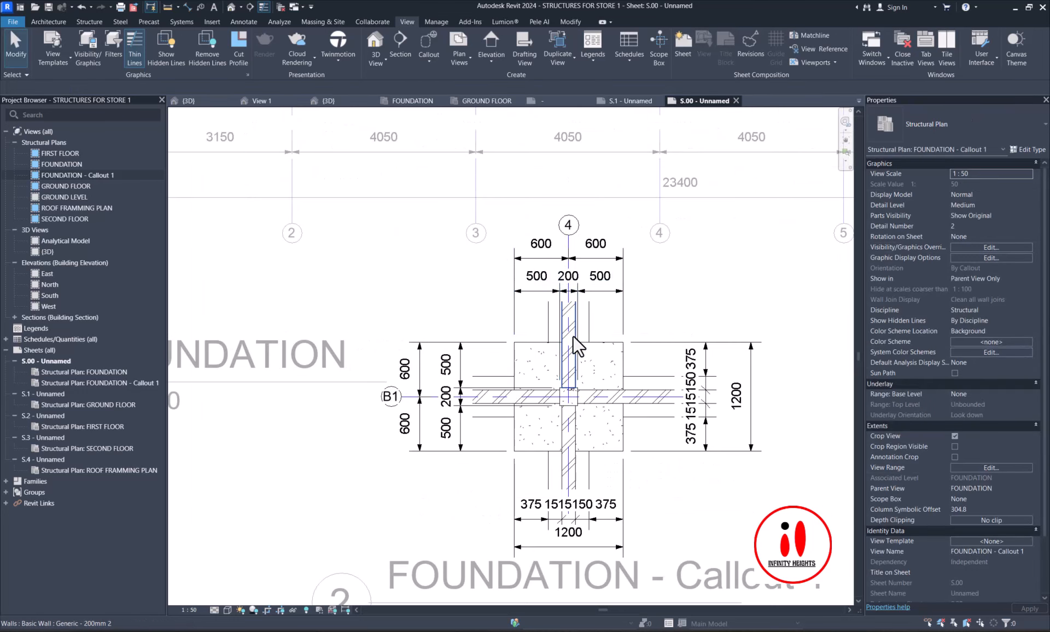
{"action": "scroll", "coordinate": [492, 315], "scroll_direction": "up", "scroll_amount": 2}
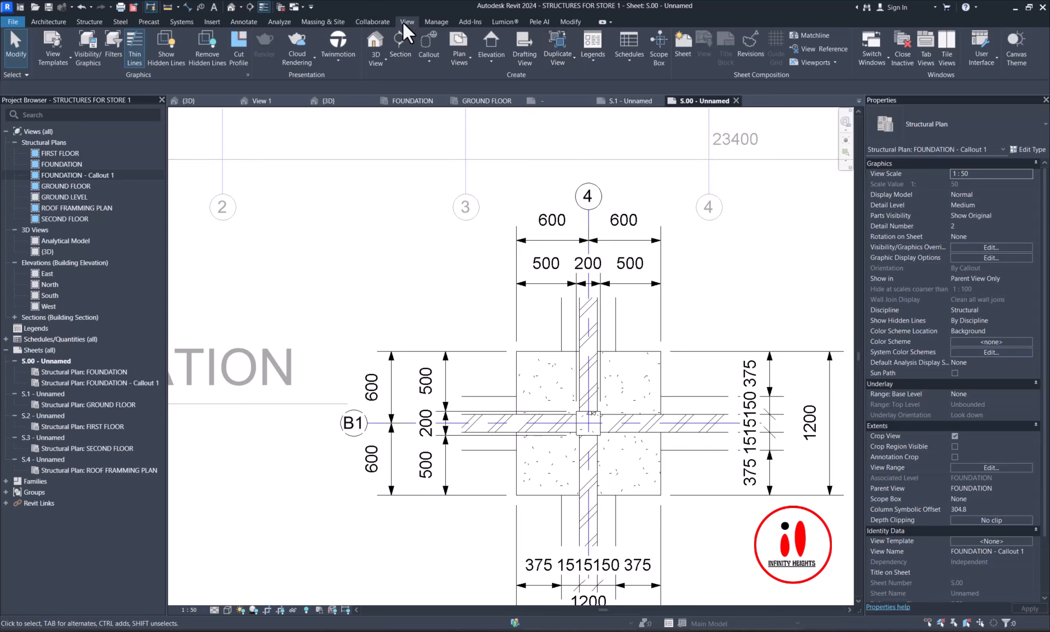
{"action": "left_click", "coordinate": [165, 40]}
{"action": "scroll", "coordinate": [492, 432], "scroll_direction": "up", "scroll_amount": 1}
{"action": "scroll", "coordinate": [516, 423], "scroll_direction": "up", "scroll_amount": 2}
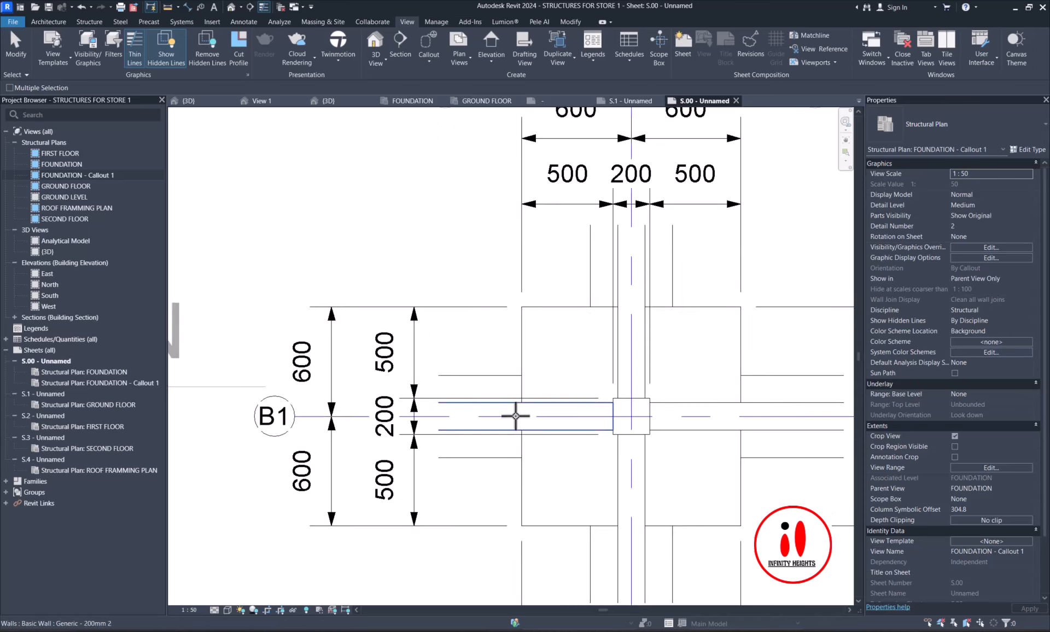
{"action": "scroll", "coordinate": [516, 416], "scroll_direction": "up", "scroll_amount": 1}
{"action": "left_click", "coordinate": [513, 409]}
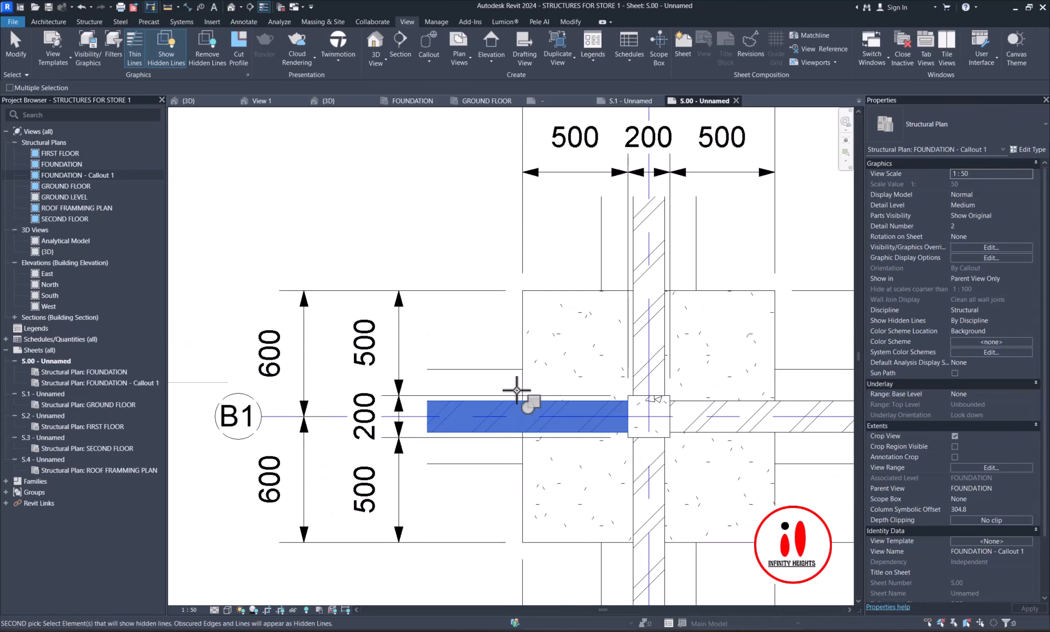
{"action": "left_click", "coordinate": [526, 350]}
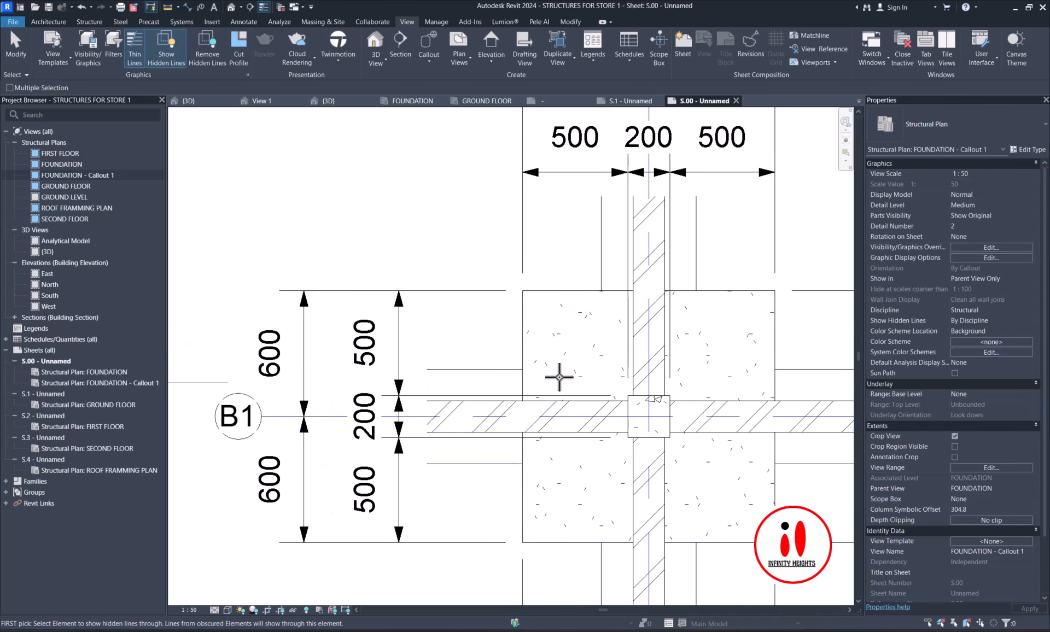
{"action": "left_click", "coordinate": [493, 378]}
{"action": "scroll", "coordinate": [534, 397], "scroll_direction": "down", "scroll_amount": 2}
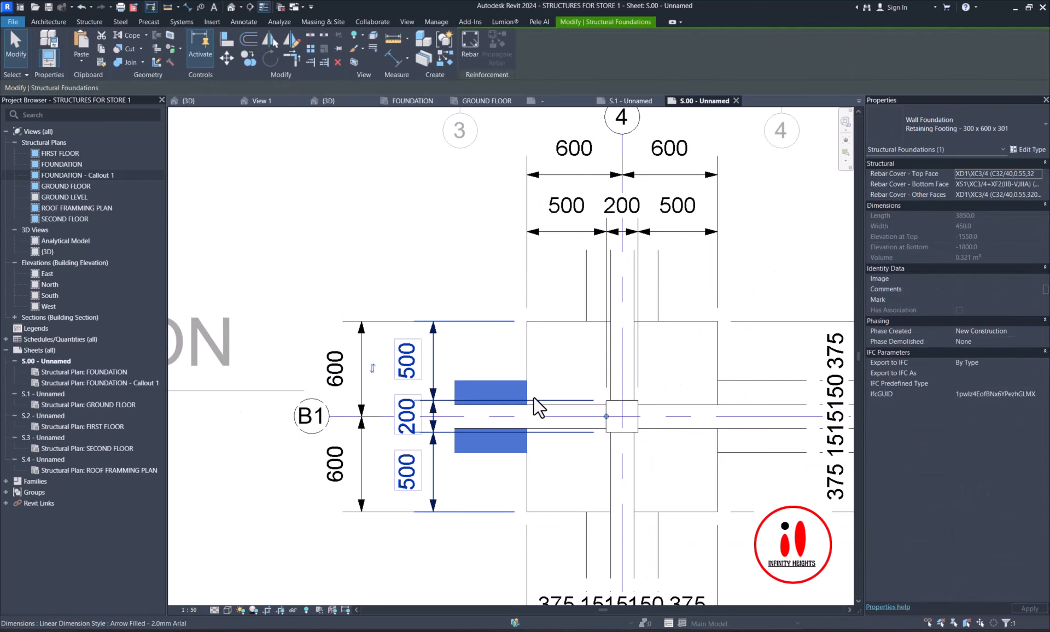
{"action": "key", "text": "Escape"}
{"action": "scroll", "coordinate": [514, 360], "scroll_direction": "down", "scroll_amount": 1}
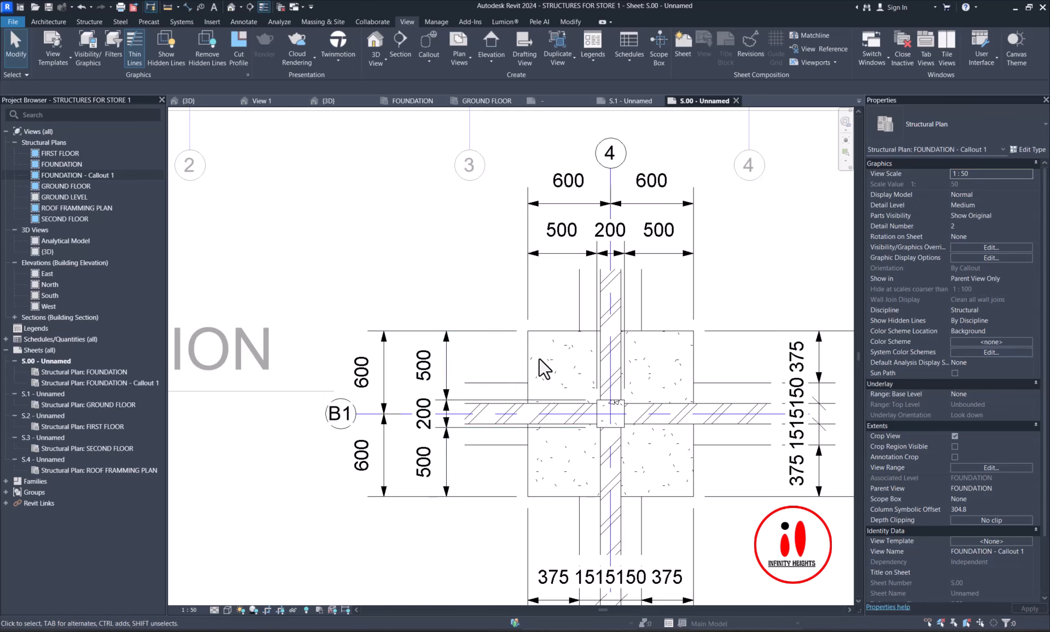
- Deactivate the callout view to return to the sheet and select the callout's viewport
{"action": "scroll", "coordinate": [533, 369], "scroll_direction": "down", "scroll_amount": 2}
{"action": "scroll", "coordinate": [533, 370], "scroll_direction": "down", "scroll_amount": 1}
{"action": "scroll", "coordinate": [484, 471], "scroll_direction": "down", "scroll_amount": 2}
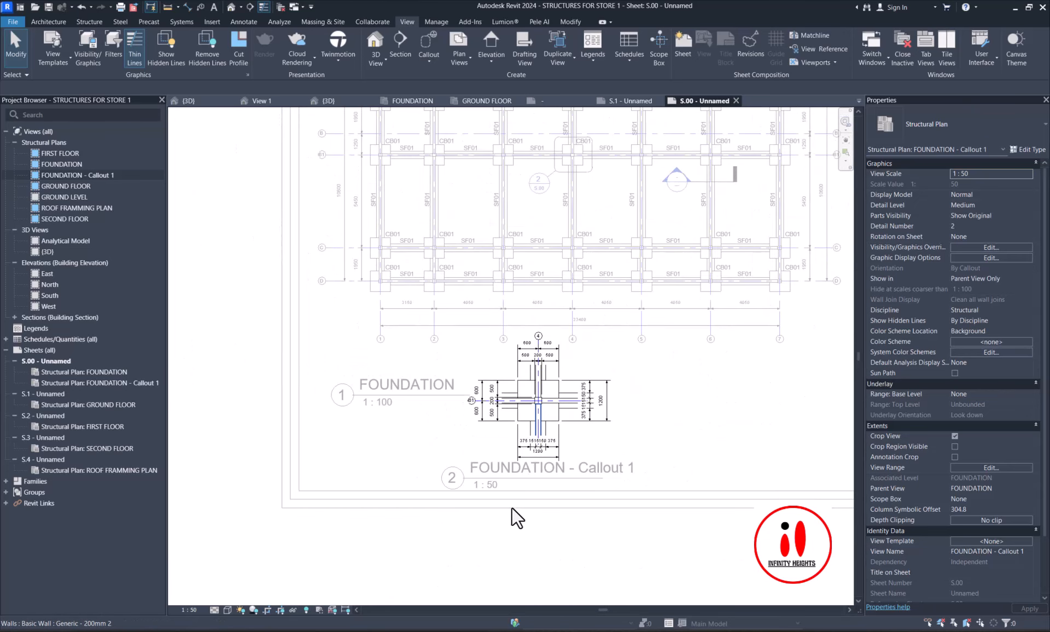
{"action": "double_click", "coordinate": [514, 547]}
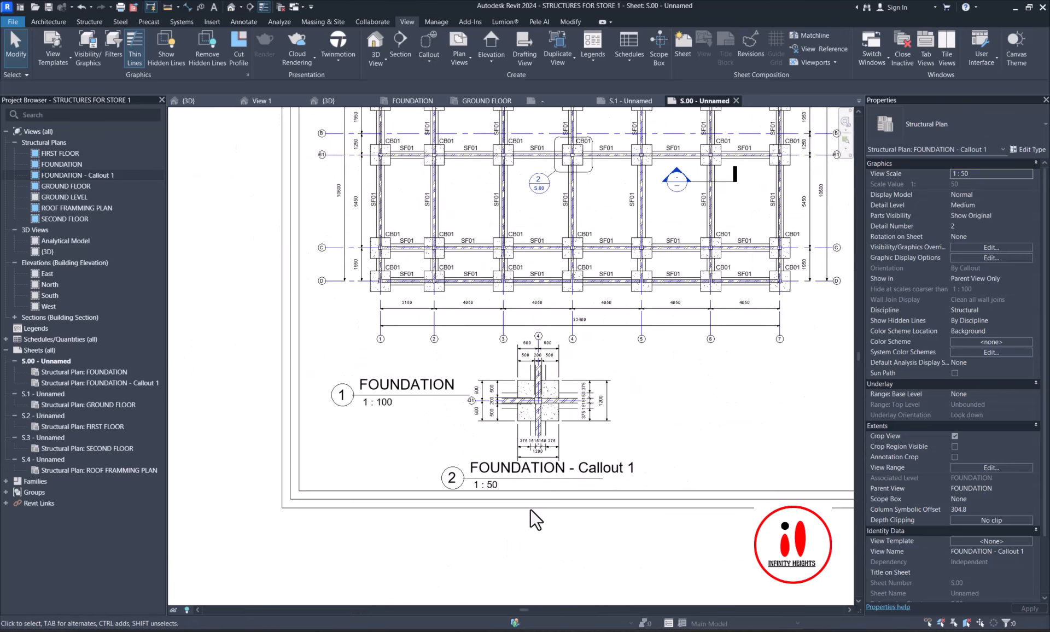
{"action": "left_click", "coordinate": [540, 401]}
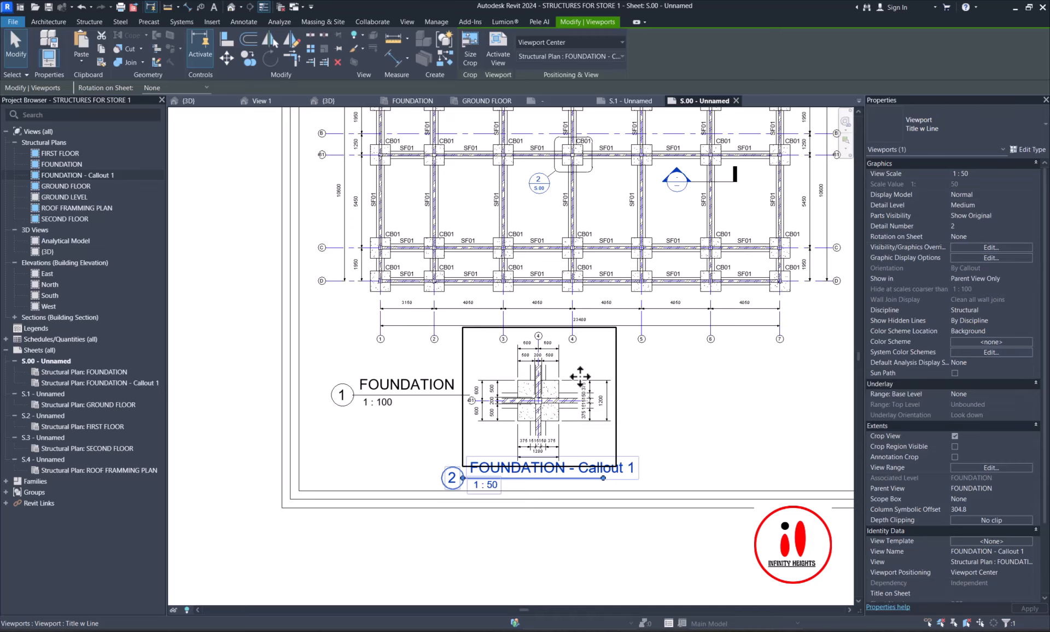
{"action": "scroll", "coordinate": [581, 376], "scroll_direction": "up", "scroll_amount": 2}
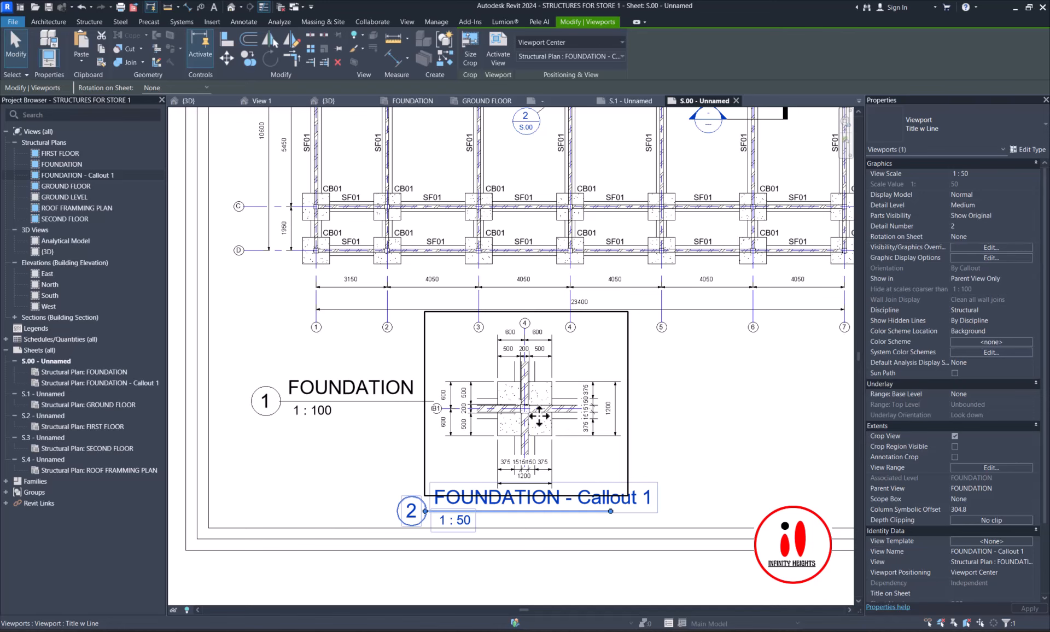
- Rename the callout view on the sheet to DETAIL @A
{"action": "scroll", "coordinate": [545, 417], "scroll_direction": "down", "scroll_amount": 1}
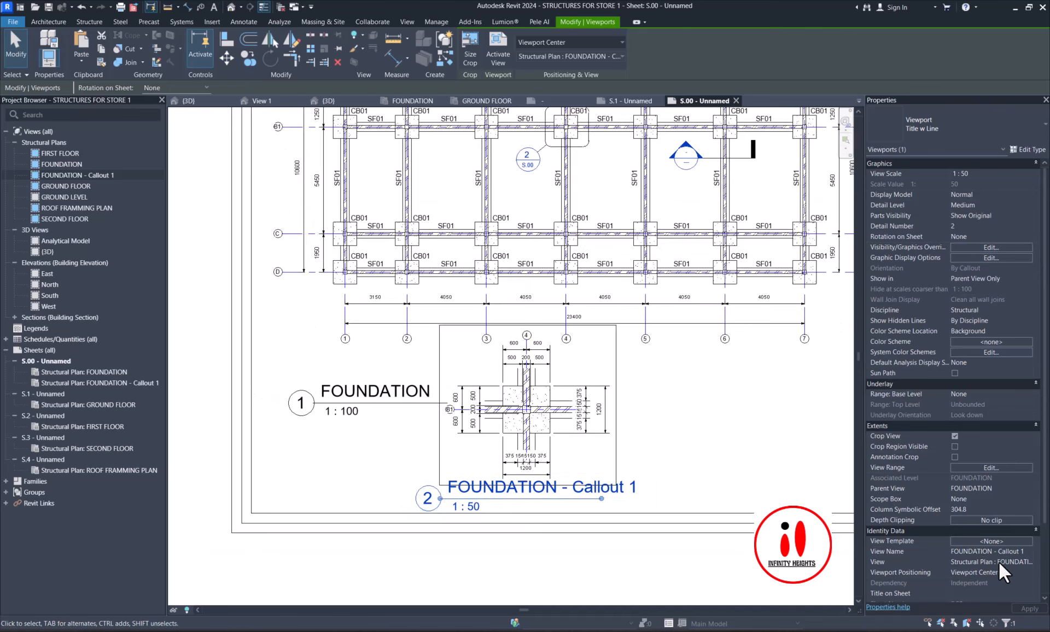
{"action": "left_click", "coordinate": [1029, 551]}
{"action": "left_click_drag", "start_coordinate": [1005, 551], "coordinate": [952, 553]}
{"action": "type", "text": "d"}
{"action": "left_click", "coordinate": [722, 500]}
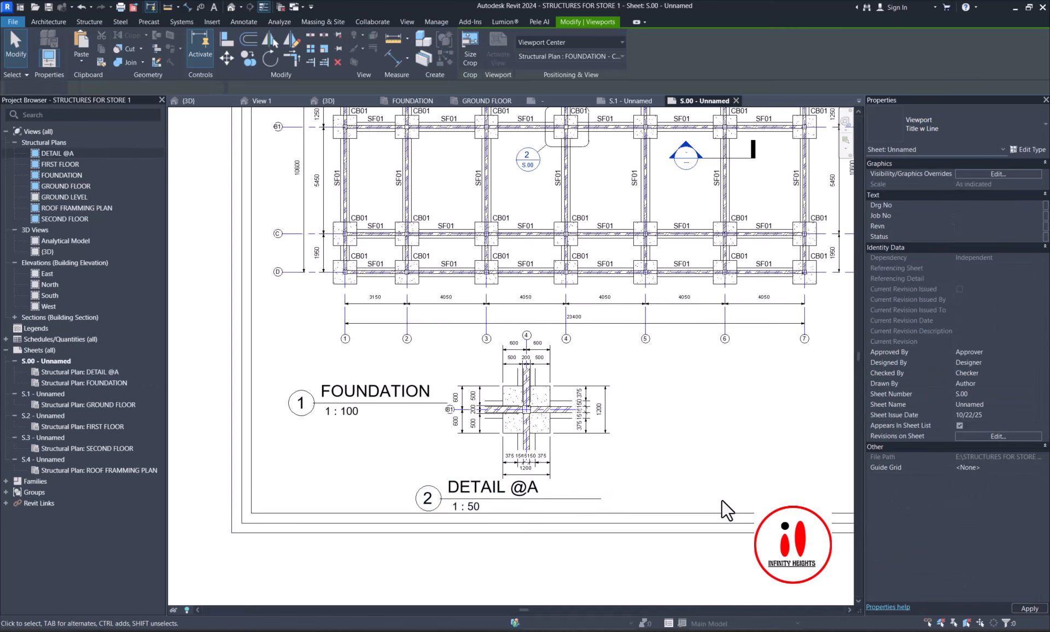
{"action": "left_click", "coordinate": [583, 499]}
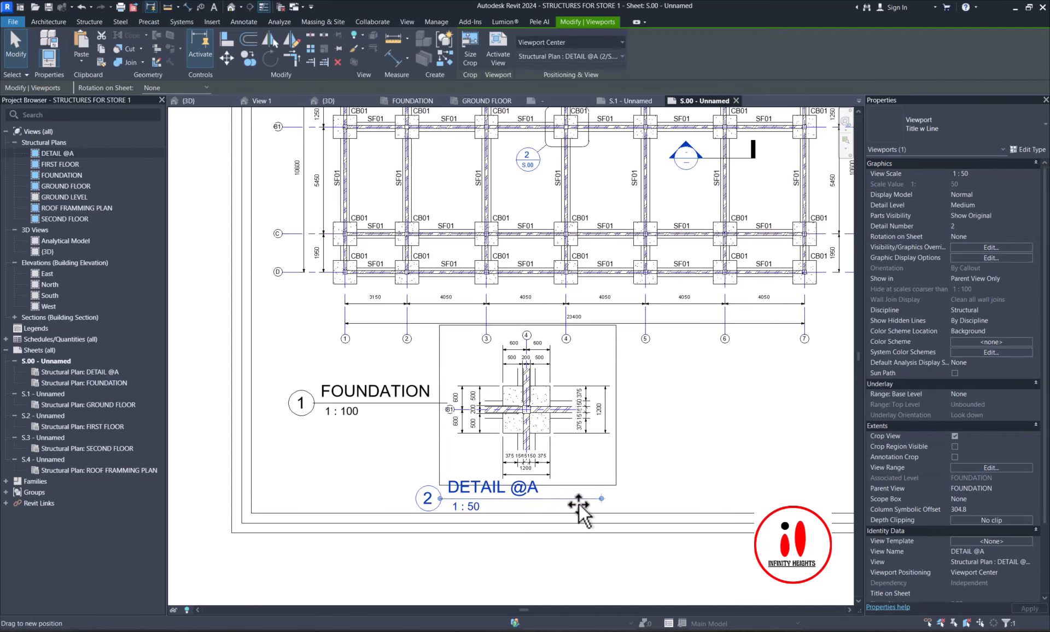
- Activate the foundation plan viewport on the sheet for editing
{"action": "scroll", "coordinate": [563, 506], "scroll_direction": "down", "scroll_amount": 2}
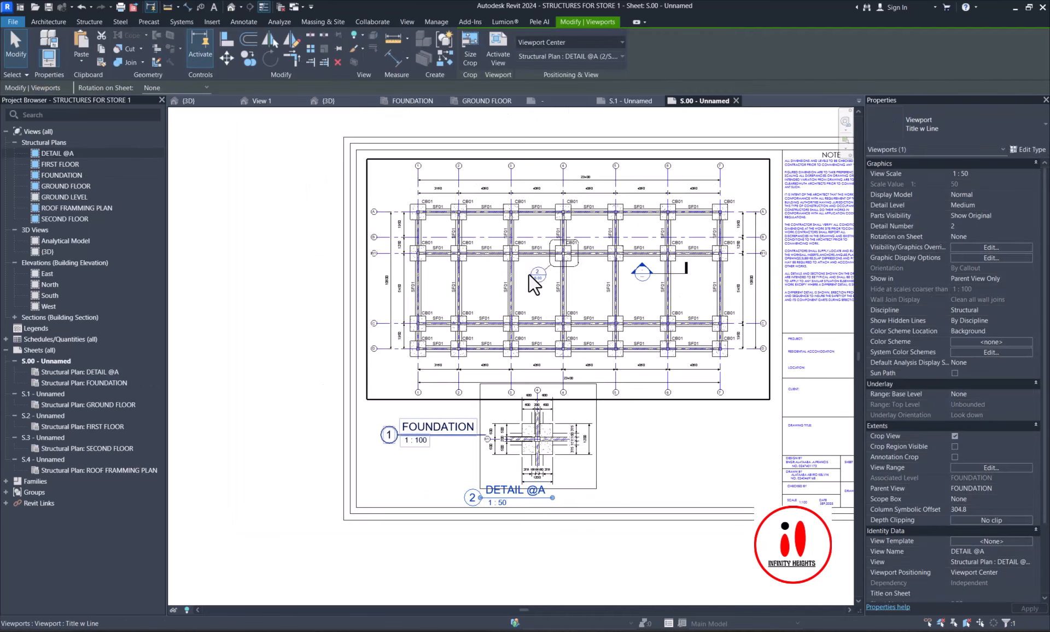
{"action": "scroll", "coordinate": [550, 281], "scroll_direction": "up", "scroll_amount": 4}
{"action": "scroll", "coordinate": [558, 283], "scroll_direction": "down", "scroll_amount": 1}
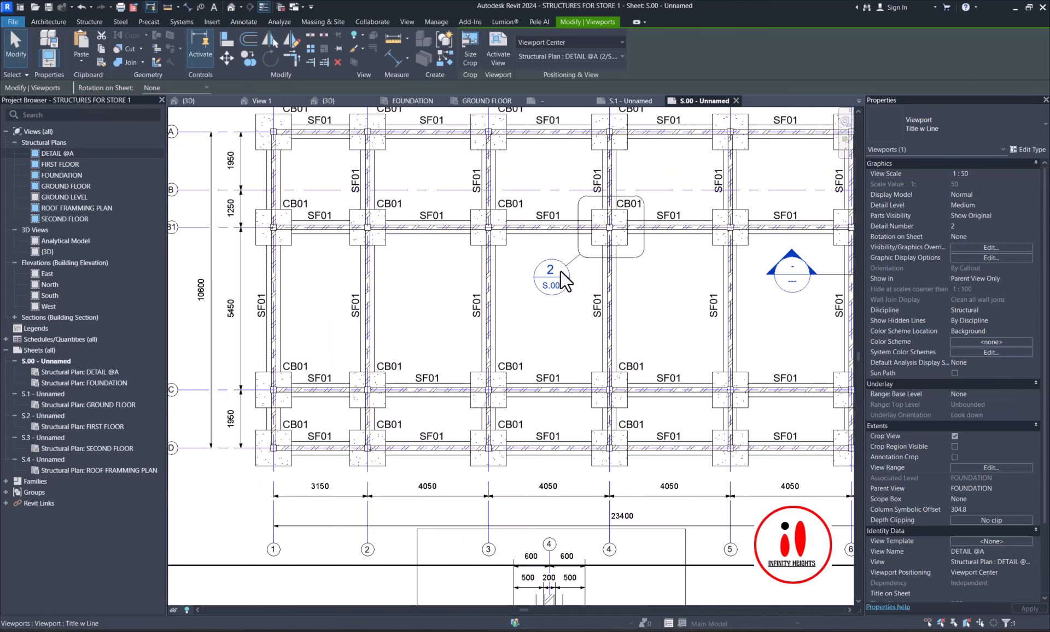
{"action": "scroll", "coordinate": [560, 271], "scroll_direction": "down", "scroll_amount": 2}
{"action": "scroll", "coordinate": [533, 238], "scroll_direction": "down", "scroll_amount": 2}
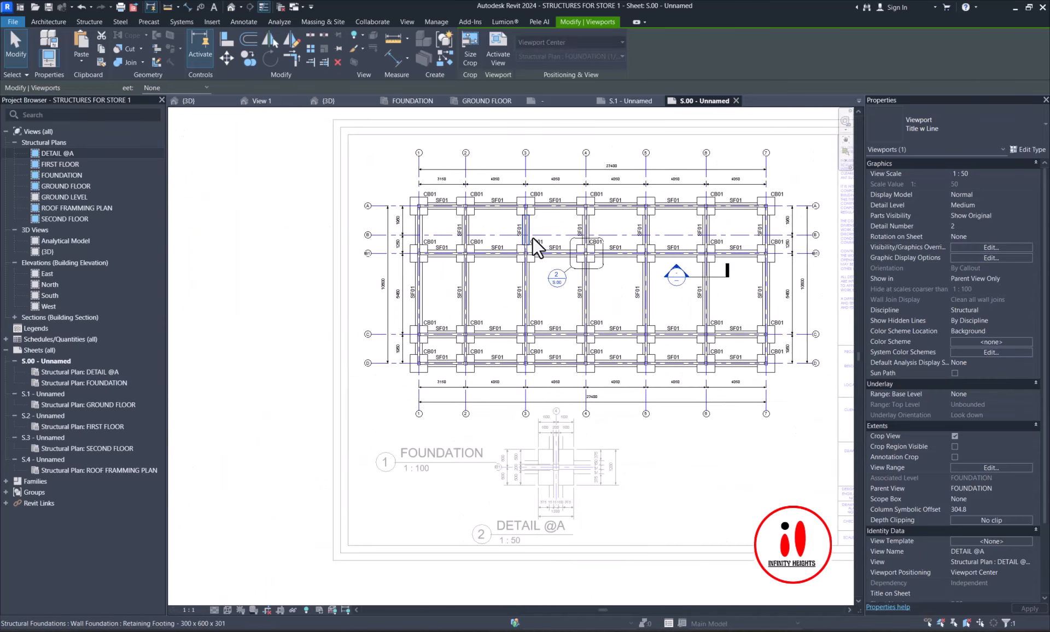
{"action": "double_click", "coordinate": [603, 295]}
- Set the detail number of the callout around the footing at grids 4 and B1 to A
{"action": "scroll", "coordinate": [606, 273], "scroll_direction": "up", "scroll_amount": 3}
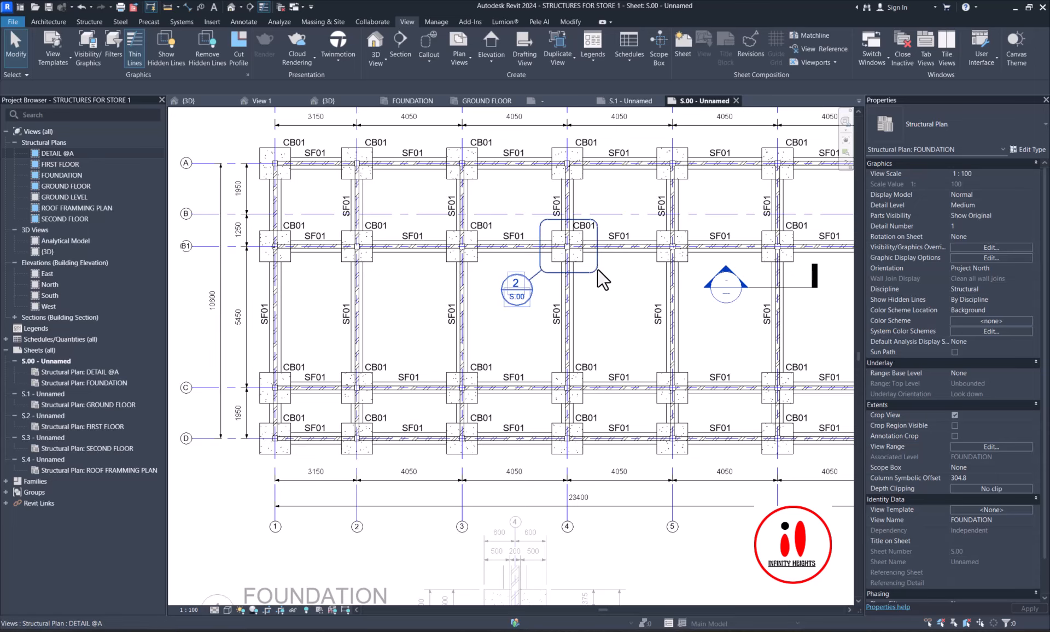
{"action": "scroll", "coordinate": [598, 270], "scroll_direction": "down", "scroll_amount": 2}
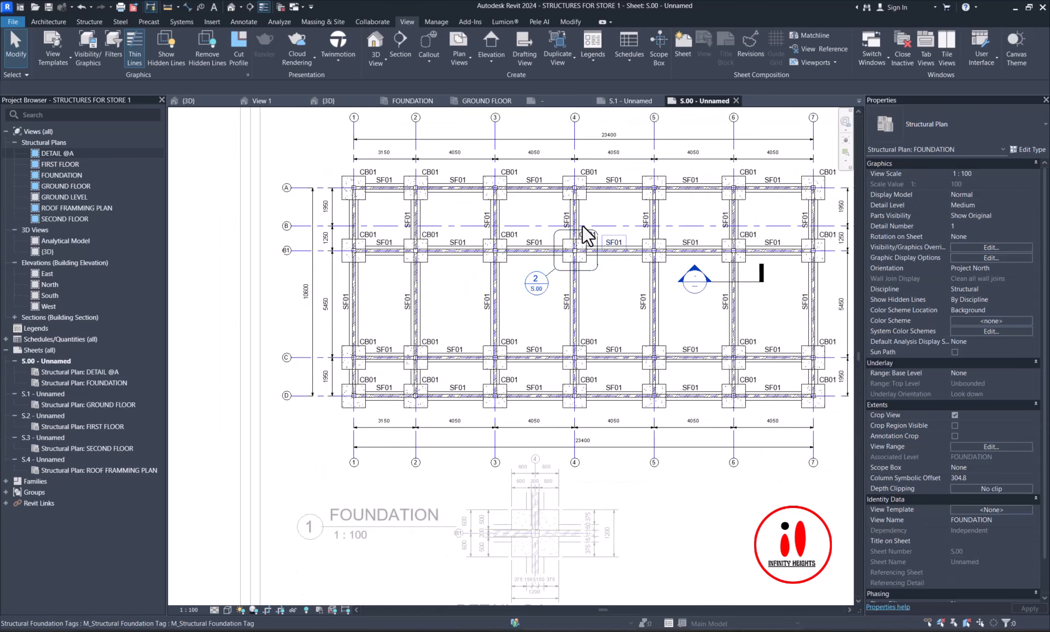
{"action": "scroll", "coordinate": [583, 230], "scroll_direction": "down", "scroll_amount": 3}
{"action": "scroll", "coordinate": [552, 481], "scroll_direction": "up", "scroll_amount": 2}
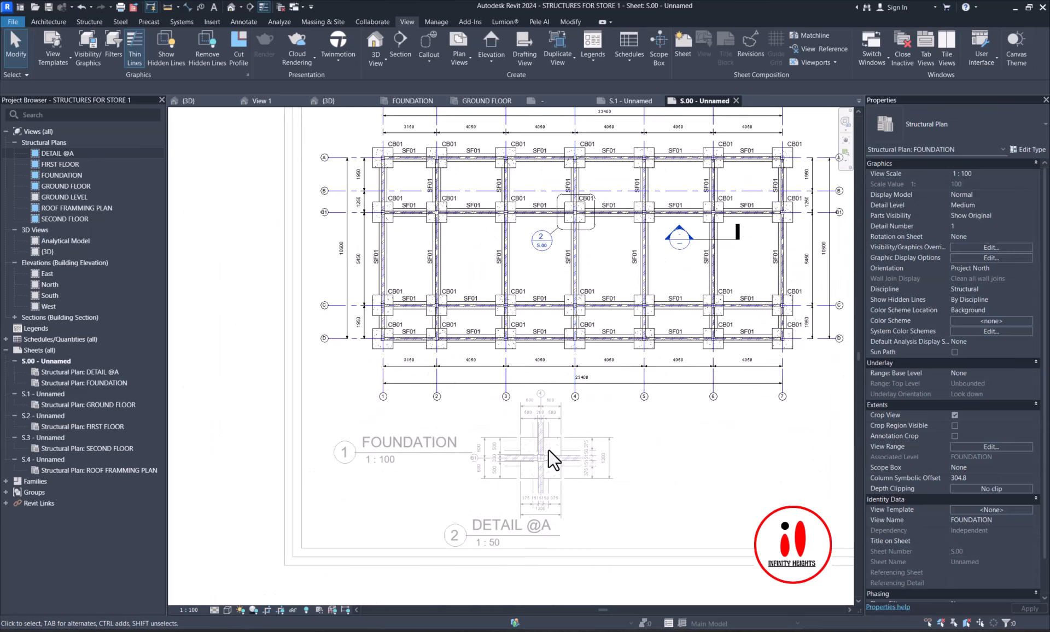
{"action": "scroll", "coordinate": [550, 450], "scroll_direction": "down", "scroll_amount": 1}
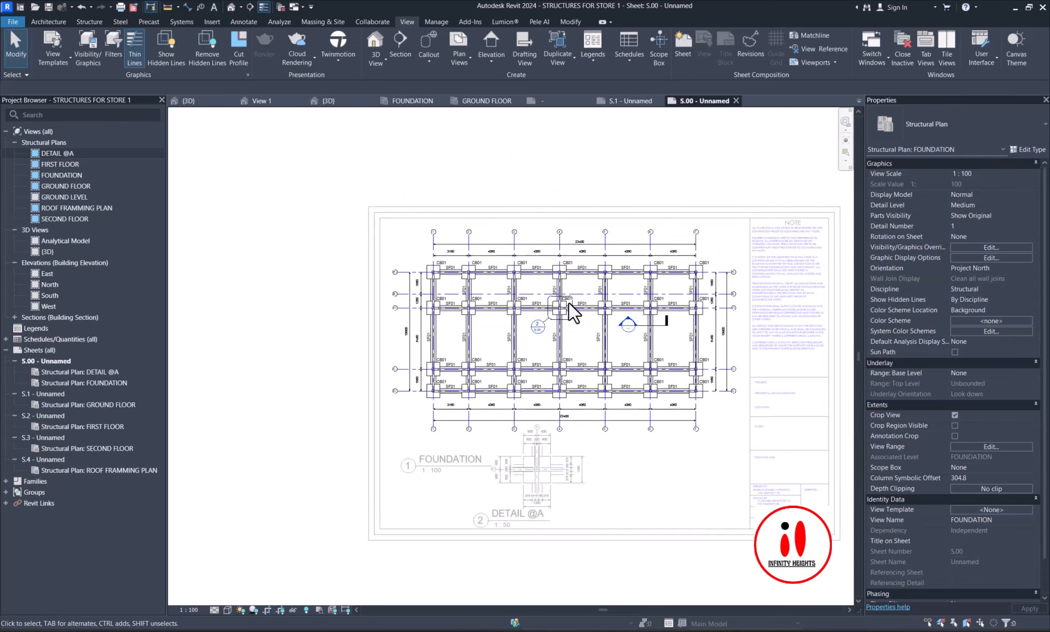
{"action": "scroll", "coordinate": [539, 327], "scroll_direction": "up", "scroll_amount": 4}
{"action": "scroll", "coordinate": [528, 333], "scroll_direction": "down", "scroll_amount": 2}
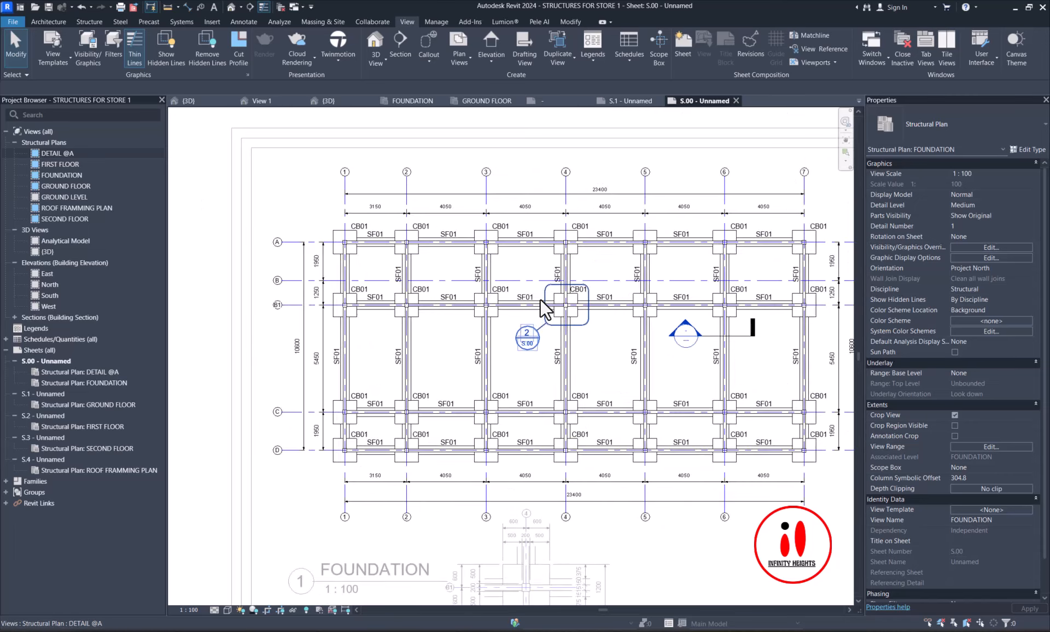
{"action": "scroll", "coordinate": [540, 300], "scroll_direction": "up", "scroll_amount": 3}
{"action": "left_click", "coordinate": [548, 290]}
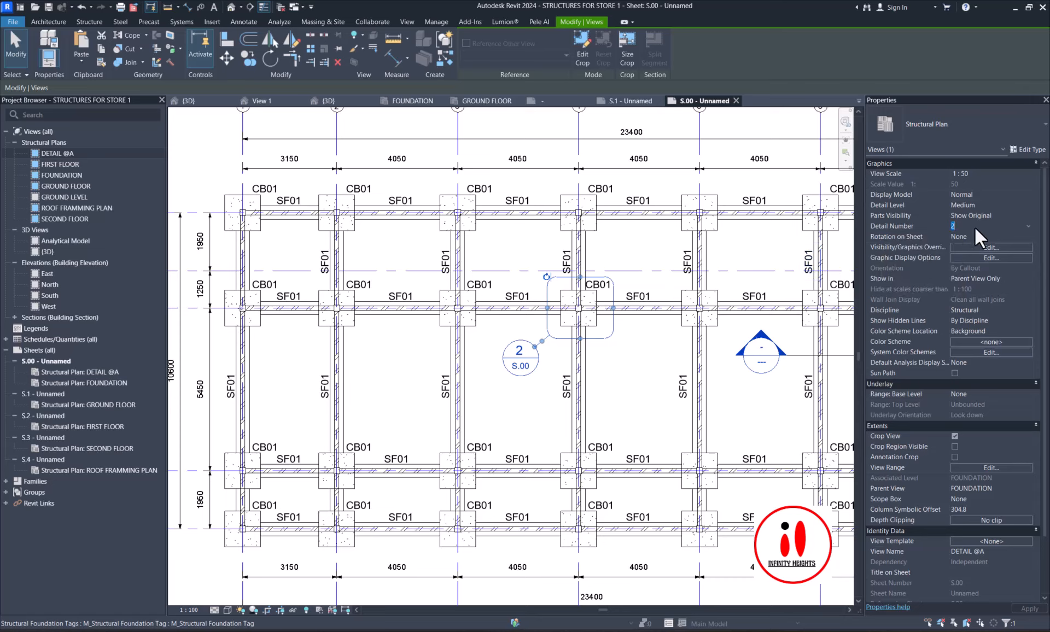
{"action": "type", "text": "A"}
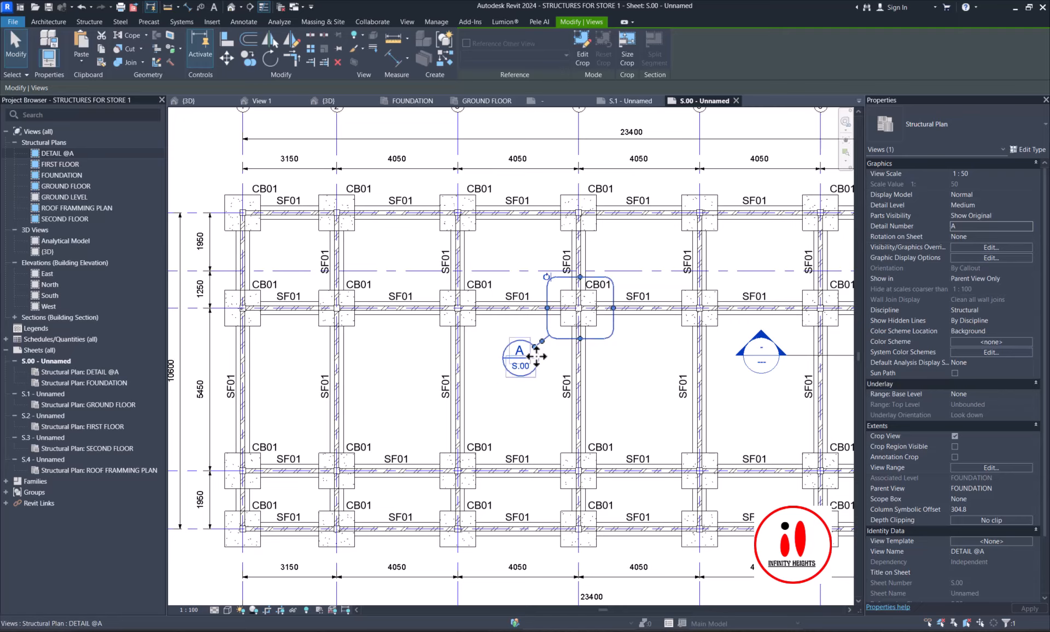
- Examine the callout tag against the detail title below the plan, and inspect the properties of the section mark near grid 6
{"action": "scroll", "coordinate": [533, 352], "scroll_direction": "down", "scroll_amount": 5}
{"action": "scroll", "coordinate": [520, 580], "scroll_direction": "up", "scroll_amount": 3}
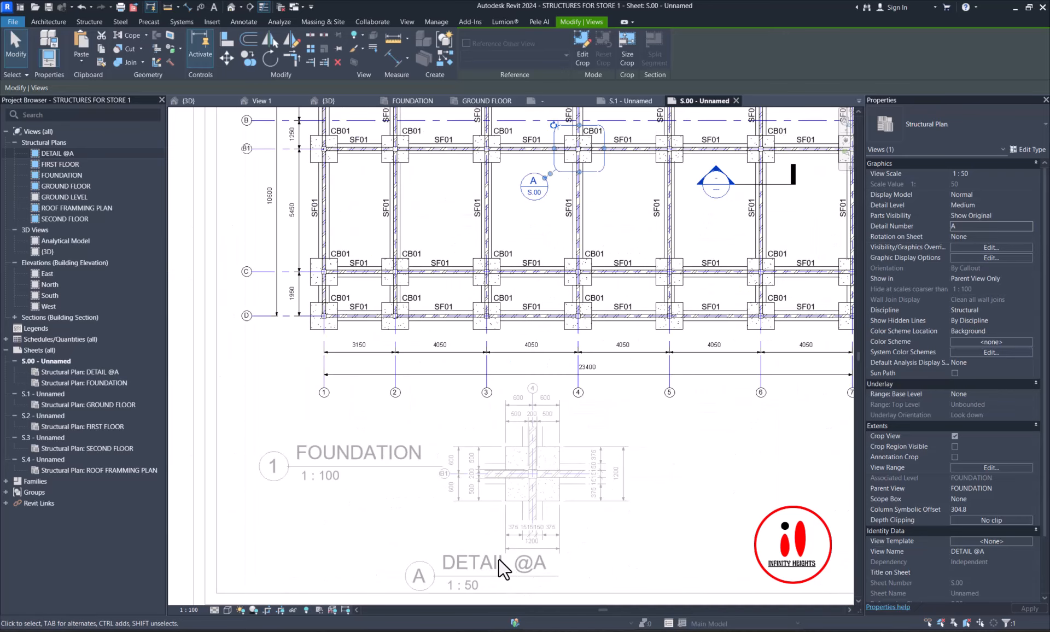
{"action": "scroll", "coordinate": [499, 527], "scroll_direction": "down", "scroll_amount": 3}
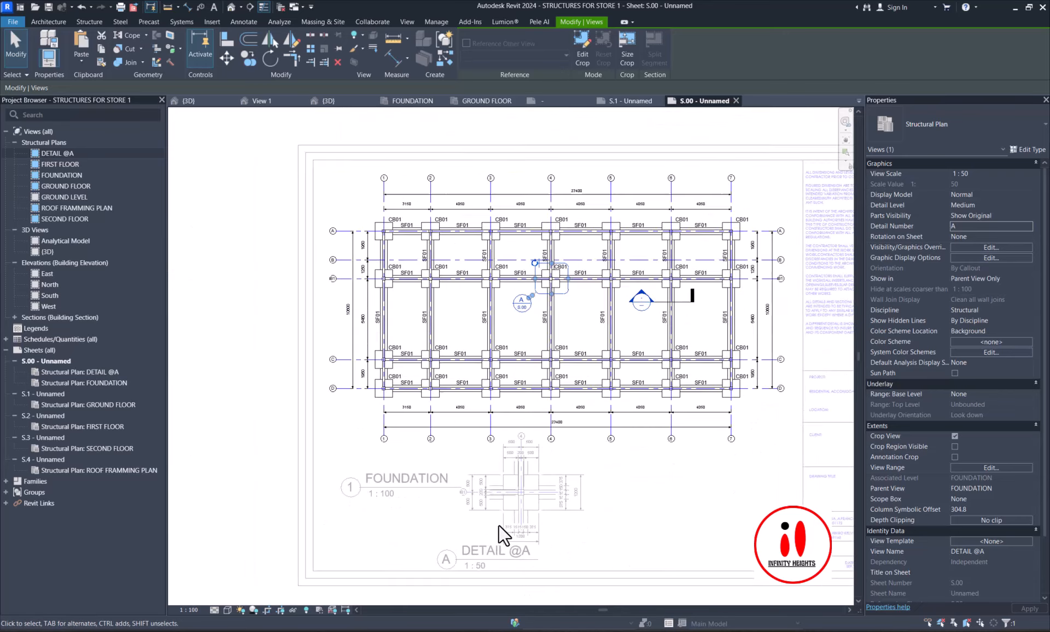
{"action": "scroll", "coordinate": [580, 419], "scroll_direction": "up", "scroll_amount": 6}
{"action": "left_click", "coordinate": [565, 346]}
{"action": "scroll", "coordinate": [566, 347], "scroll_direction": "down", "scroll_amount": 4}
{"action": "scroll", "coordinate": [662, 281], "scroll_direction": "up", "scroll_amount": 3}
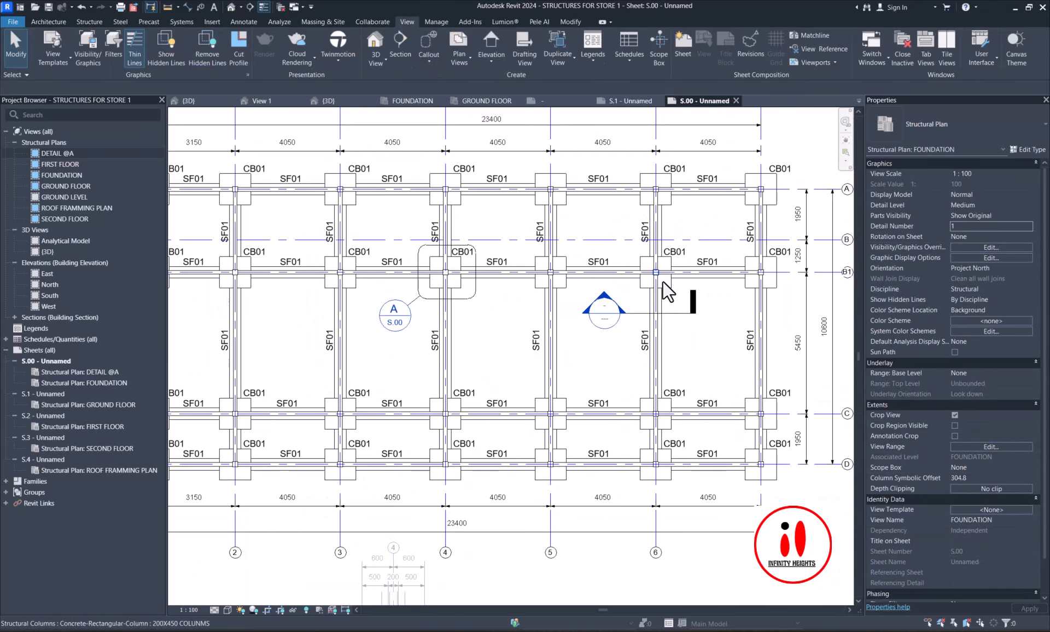
{"action": "left_click", "coordinate": [677, 315]}
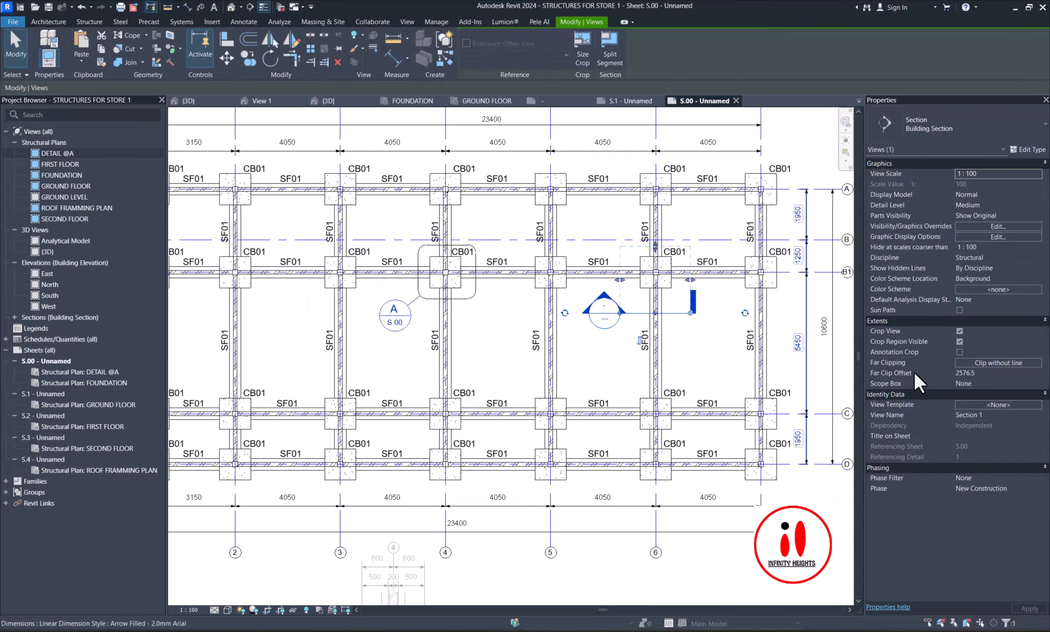
{"action": "scroll", "coordinate": [511, 346], "scroll_direction": "down", "scroll_amount": 2}
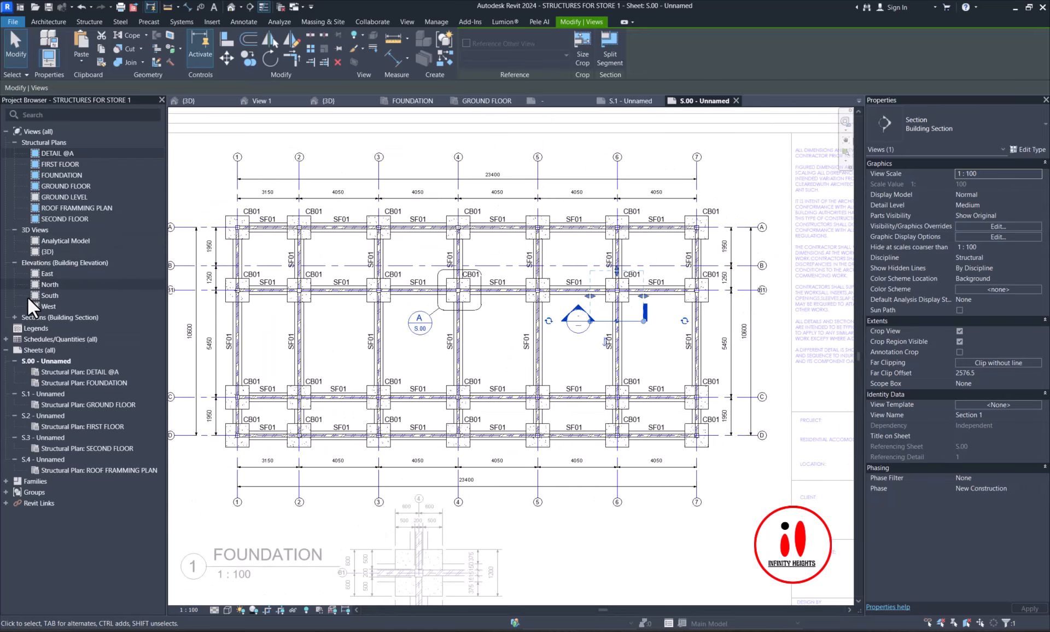
- Deactivate the foundation view and place the Section 1 view on the sheet, outside the title block beside the notes column
{"action": "left_click", "coordinate": [15, 317]}
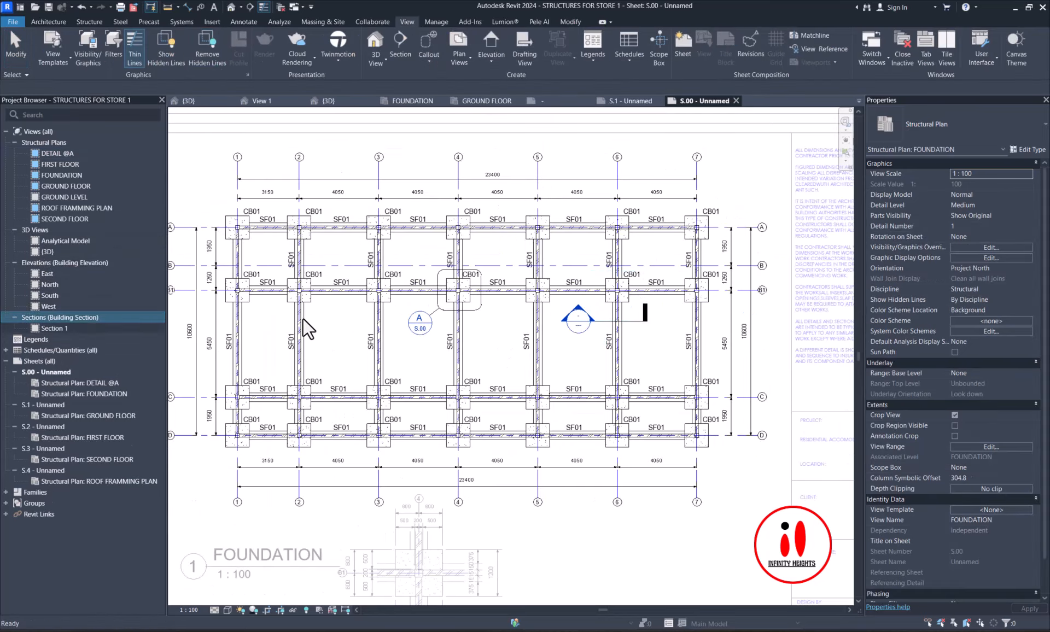
{"action": "scroll", "coordinate": [422, 301], "scroll_direction": "down", "scroll_amount": 3}
{"action": "left_click", "coordinate": [249, 379]}
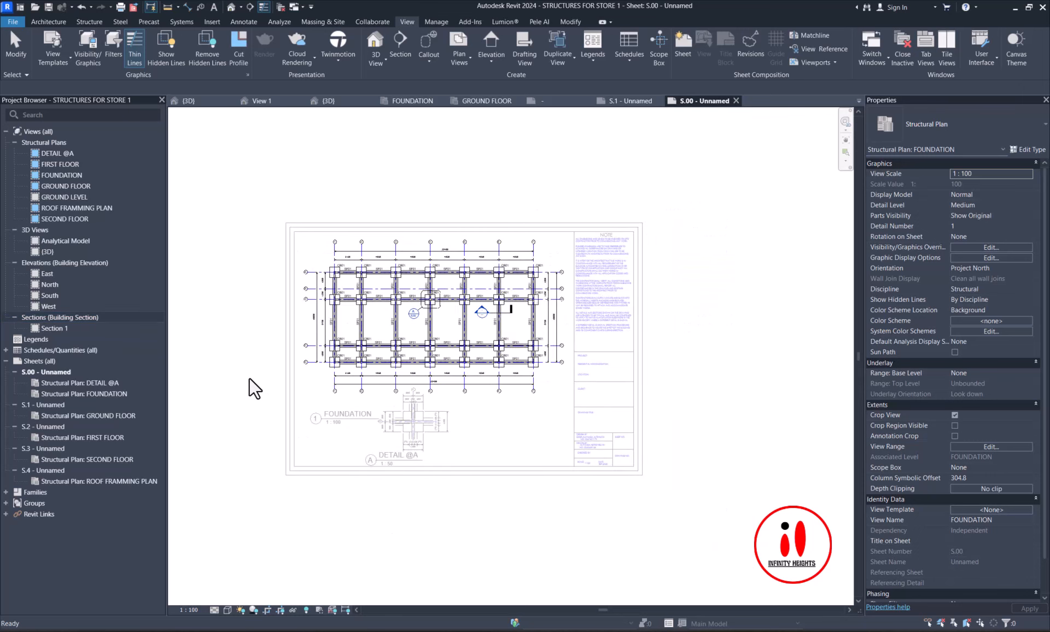
{"action": "left_click", "coordinate": [57, 328]}
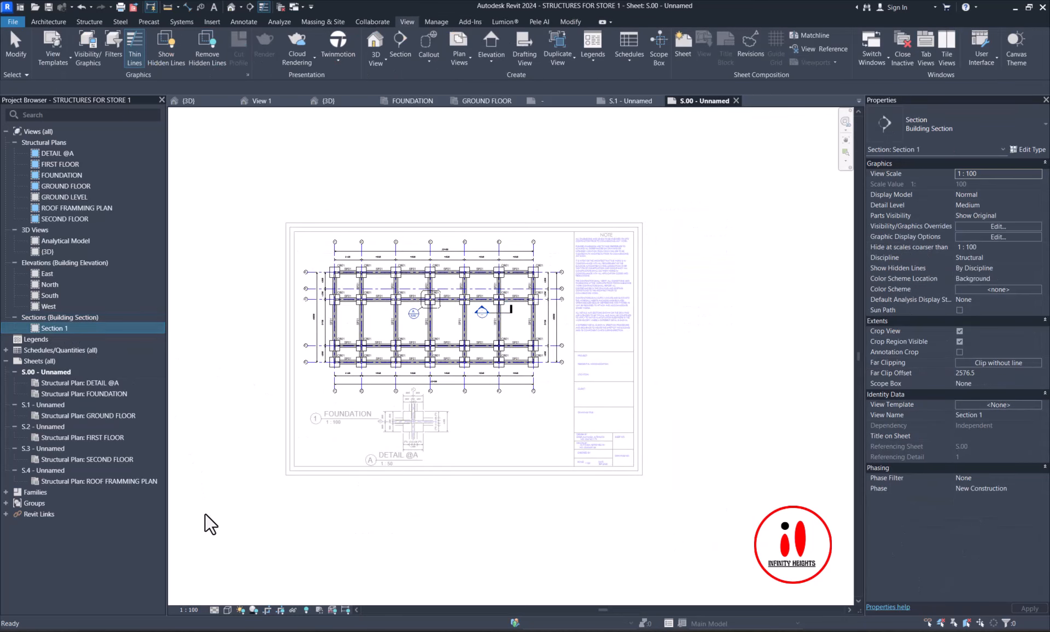
{"action": "left_click", "coordinate": [253, 543]}
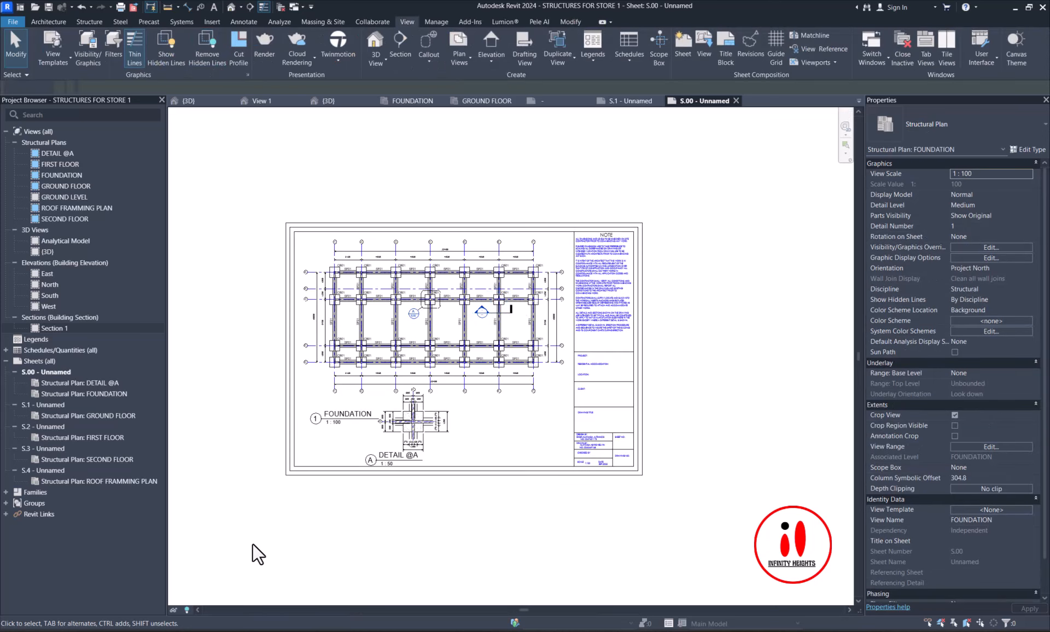
{"action": "left_click", "coordinate": [58, 329]}
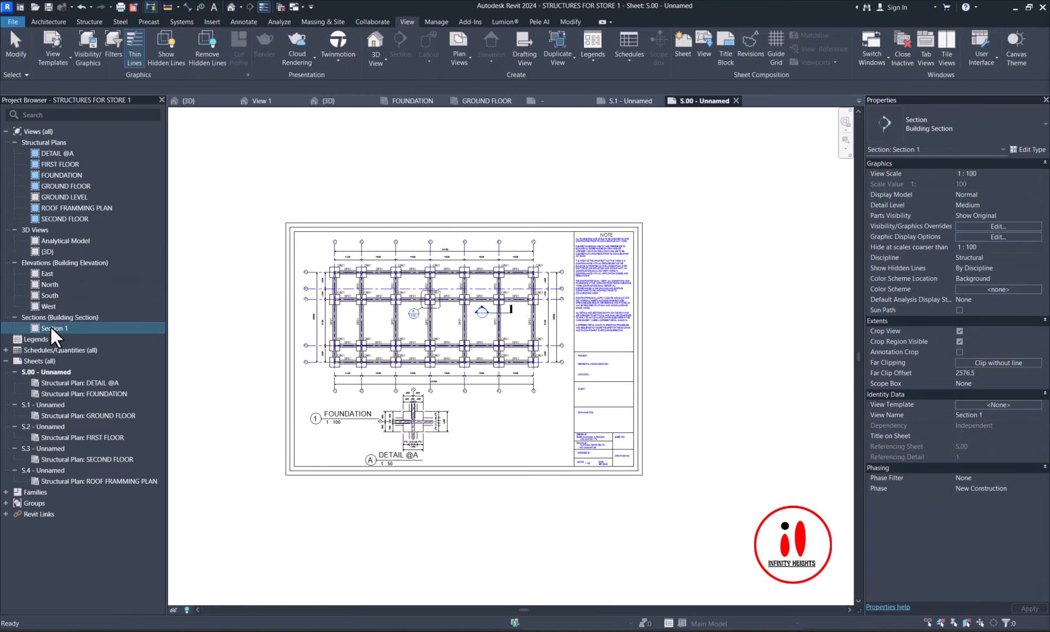
{"action": "left_click", "coordinate": [726, 405]}
{"action": "scroll", "coordinate": [731, 417], "scroll_direction": "up", "scroll_amount": 2}
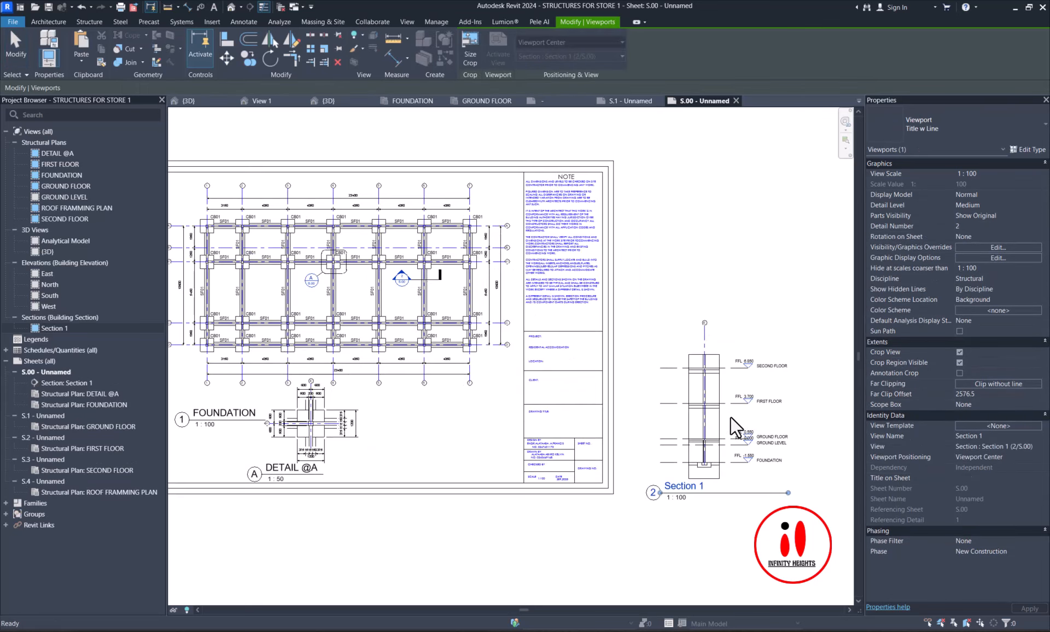
- Activate the Section 1 view and shrink its crop region to span from just above the ground floor to just below the footing
{"action": "scroll", "coordinate": [697, 426], "scroll_direction": "up", "scroll_amount": 5}
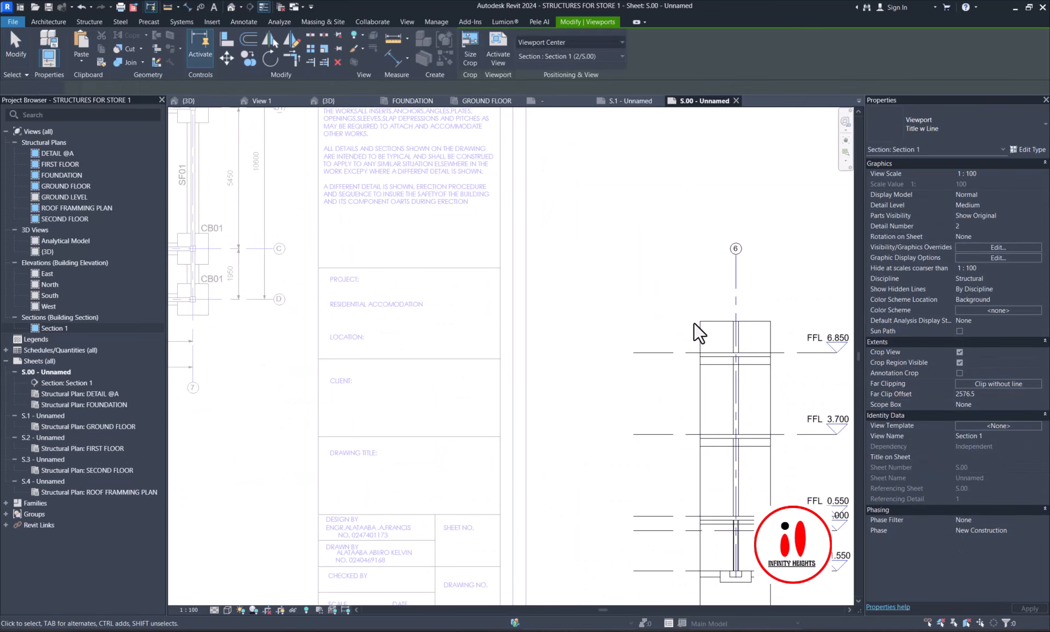
{"action": "left_click", "coordinate": [728, 321]}
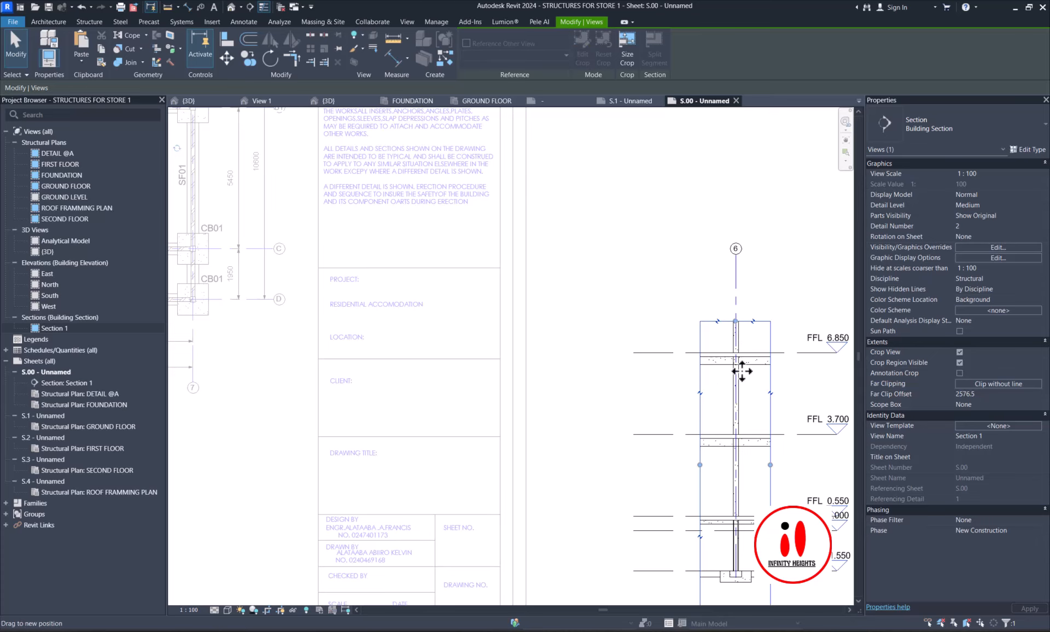
{"action": "left_click_drag", "start_coordinate": [742, 372], "coordinate": [754, 485]}
{"action": "left_click_drag", "start_coordinate": [761, 528], "coordinate": [764, 502]}
{"action": "middle_click_drag", "start_coordinate": [750, 577], "coordinate": [729, 475]}
{"action": "scroll", "coordinate": [729, 475], "scroll_direction": "up", "scroll_amount": 1}
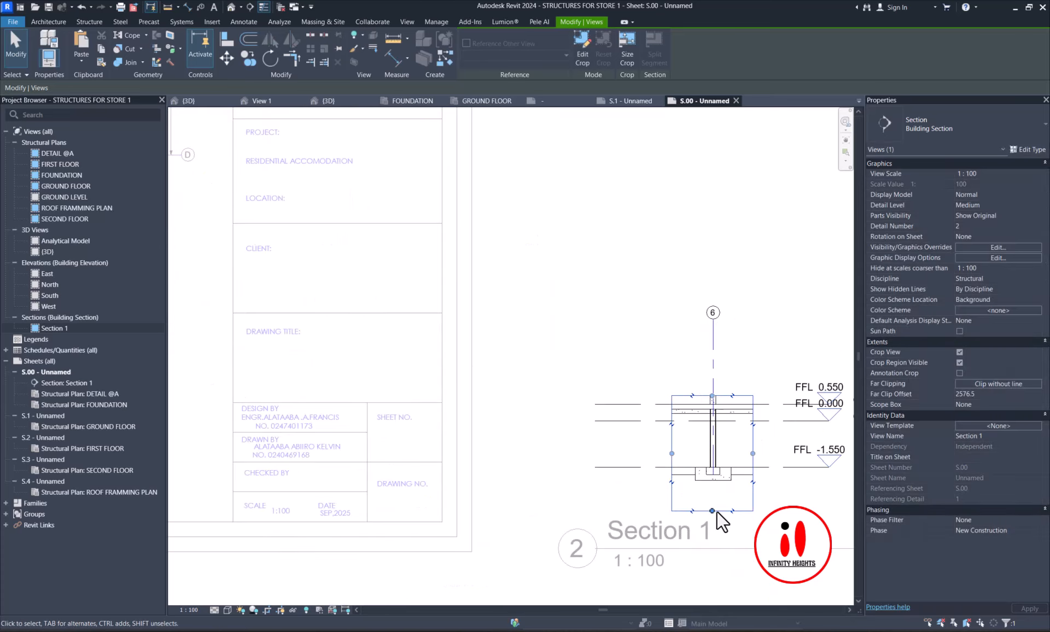
{"action": "left_click_drag", "start_coordinate": [715, 512], "coordinate": [718, 491]}
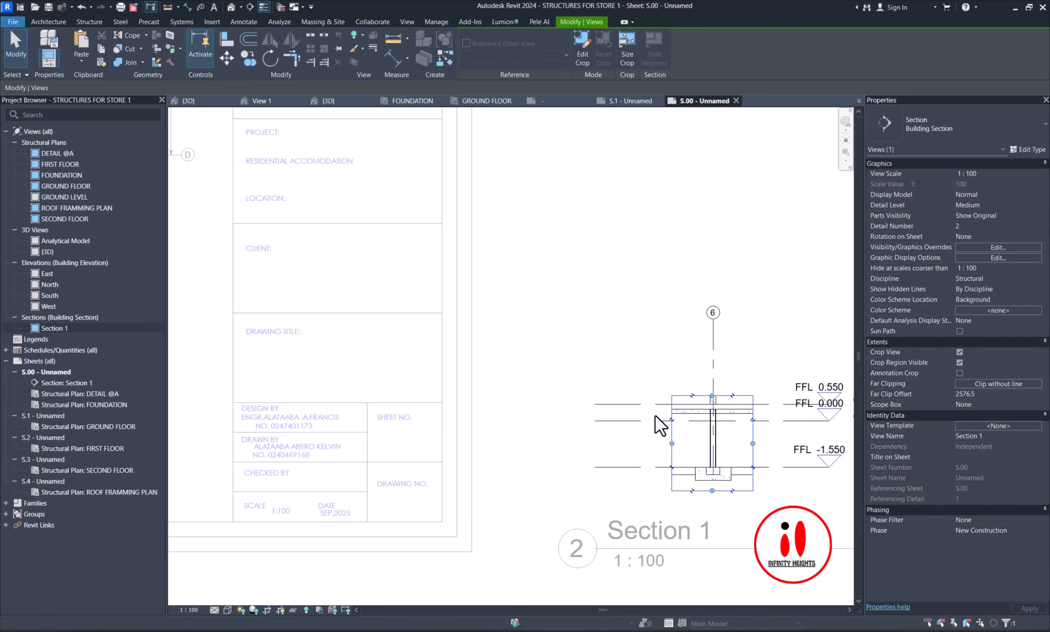
- Hide the FFL 0.000 level line in the section view
{"action": "left_click", "coordinate": [642, 421]}
{"action": "key", "text": "e"}
{"action": "key", "text": "h"}
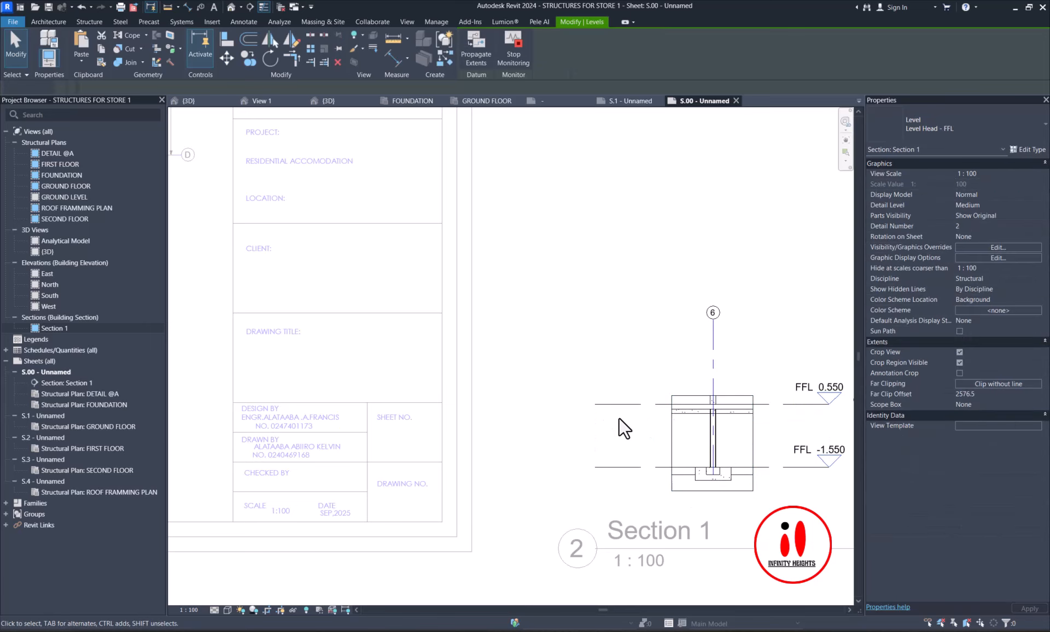
{"action": "left_click", "coordinate": [598, 404]}
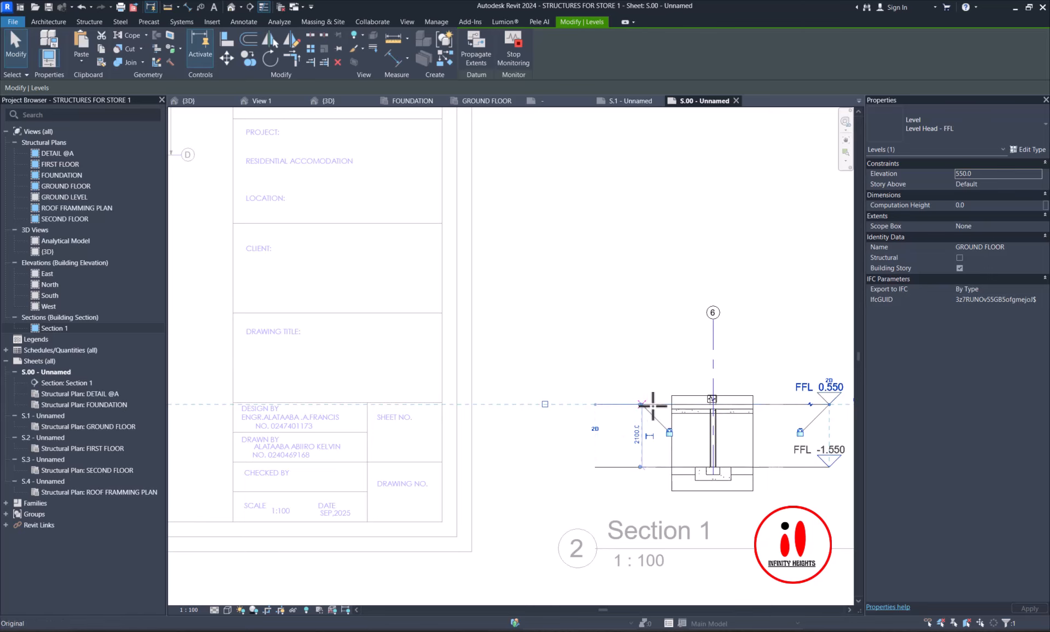
{"action": "left_click", "coordinate": [676, 367]}
- Shorten grid line 6 to just above the cropped section and hide its bubble
{"action": "scroll", "coordinate": [710, 353], "scroll_direction": "up", "scroll_amount": 2}
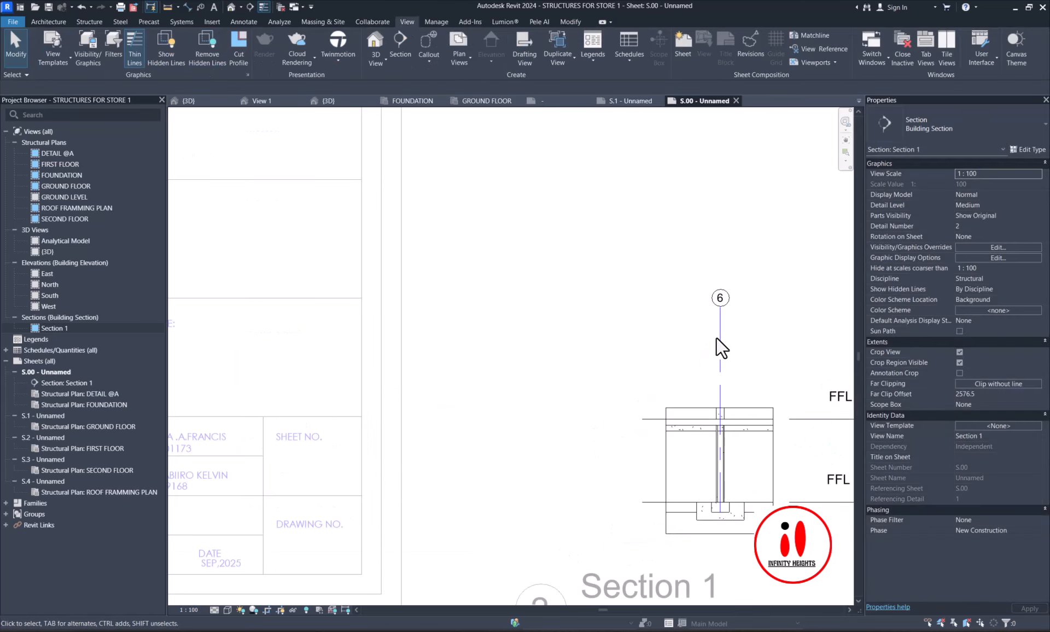
{"action": "left_click", "coordinate": [720, 327]}
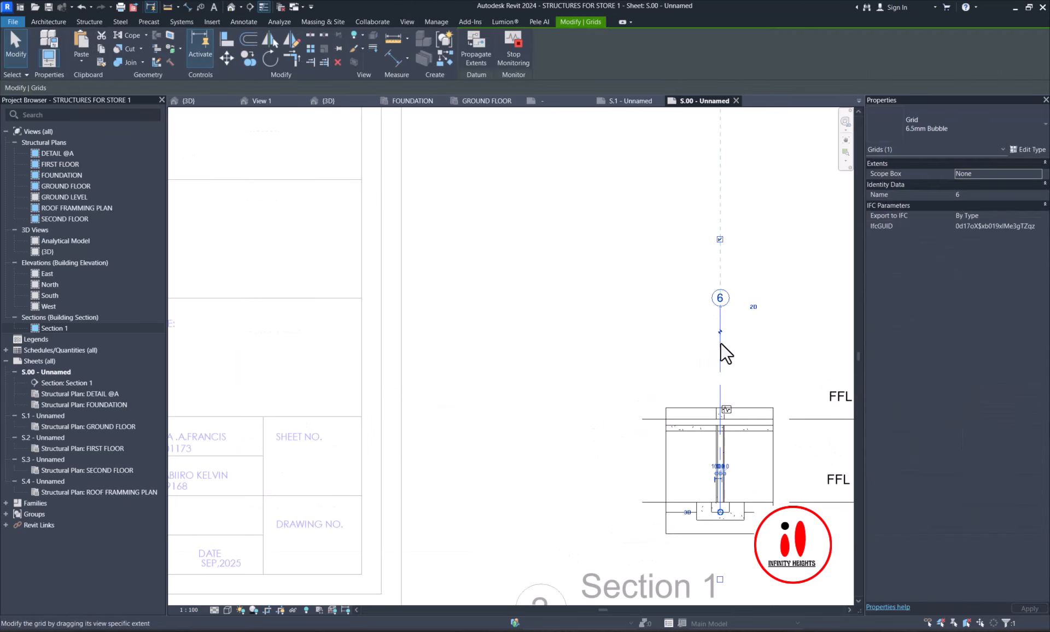
{"action": "left_click_drag", "start_coordinate": [720, 342], "coordinate": [720, 389]}
{"action": "left_click", "coordinate": [723, 327]}
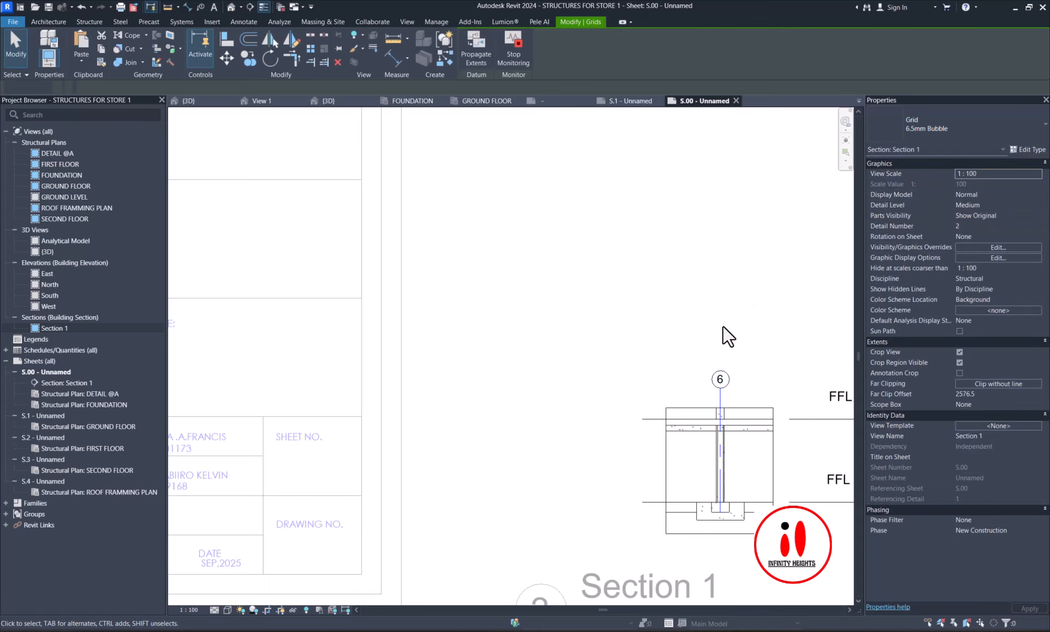
{"action": "scroll", "coordinate": [721, 350], "scroll_direction": "down", "scroll_amount": 2}
{"action": "left_click", "coordinate": [719, 362]}
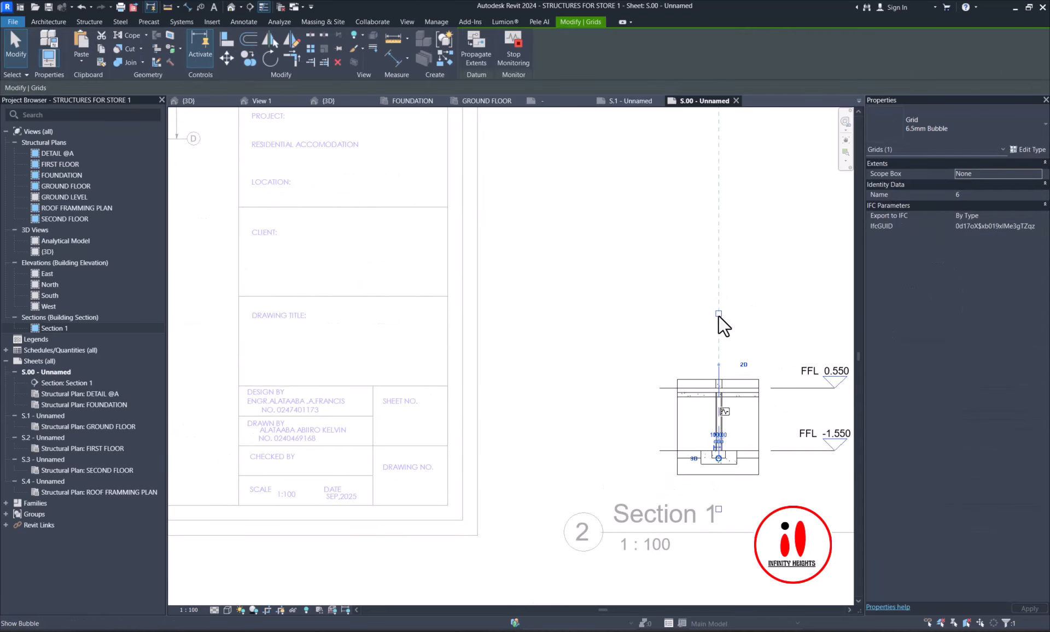
{"action": "left_click", "coordinate": [664, 361]}
- Turn off Crop Region Visible for the Section 1 view
{"action": "left_click", "coordinate": [960, 363]}
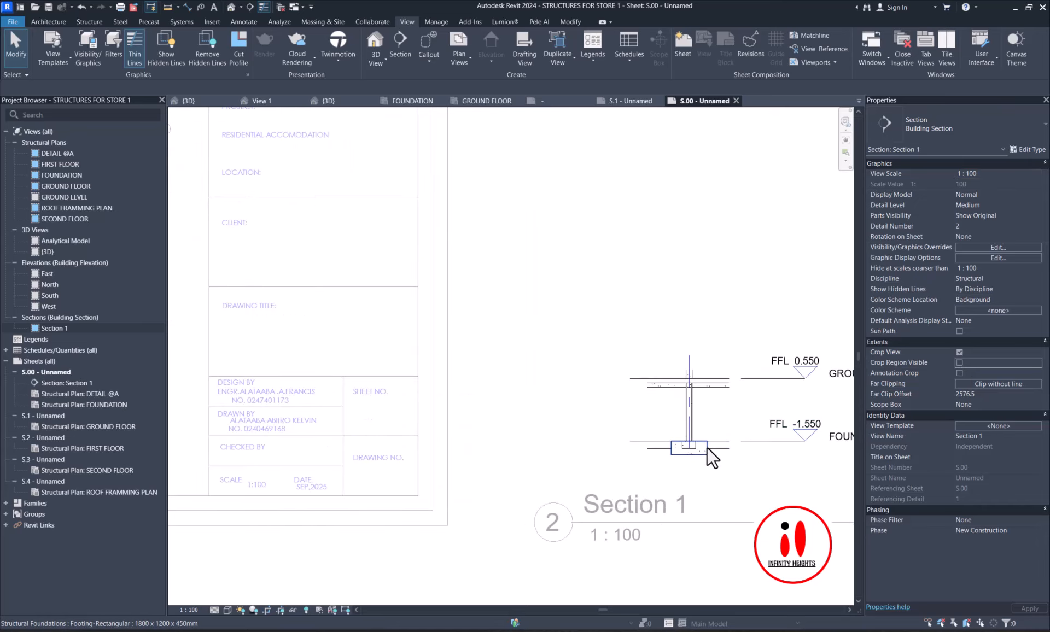
{"action": "scroll", "coordinate": [706, 448], "scroll_direction": "down", "scroll_amount": 3}
{"action": "scroll", "coordinate": [718, 460], "scroll_direction": "up", "scroll_amount": 4}
{"action": "scroll", "coordinate": [717, 474], "scroll_direction": "up", "scroll_amount": 1}
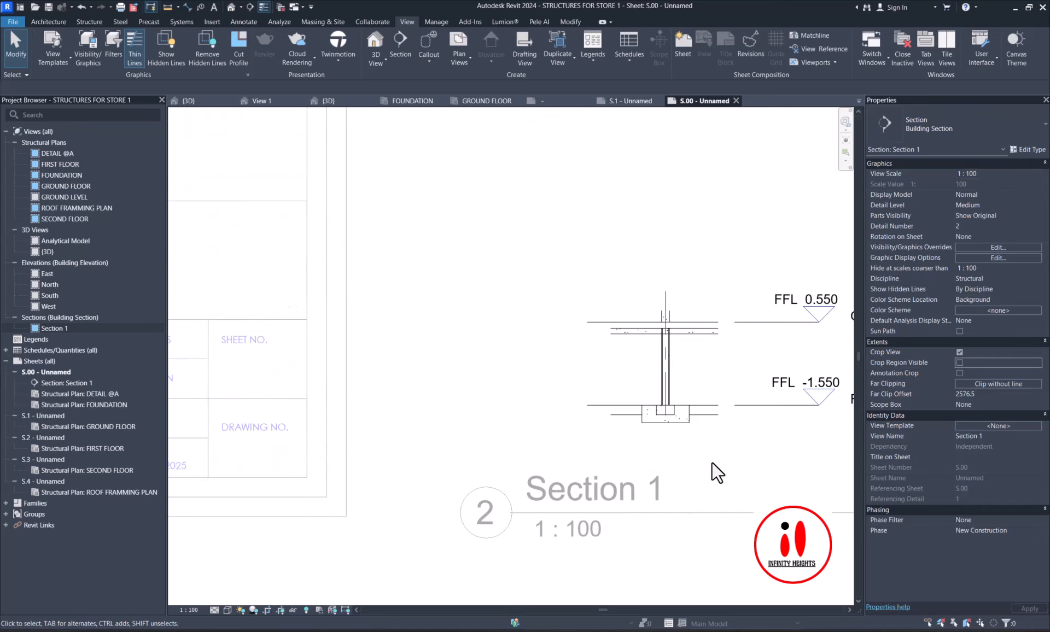
- Select the wall foundations on both sides of the column footing together with the wall above them in the section view
{"action": "left_click", "coordinate": [596, 405]}
{"action": "scroll", "coordinate": [616, 419], "scroll_direction": "up", "scroll_amount": 2}
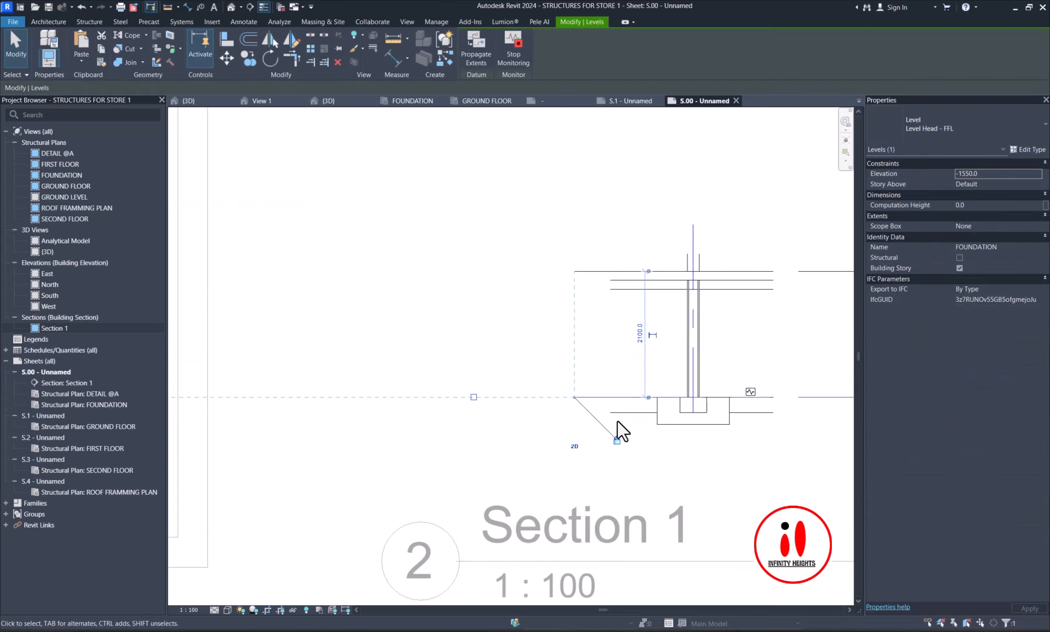
{"action": "left_click", "coordinate": [622, 415]}
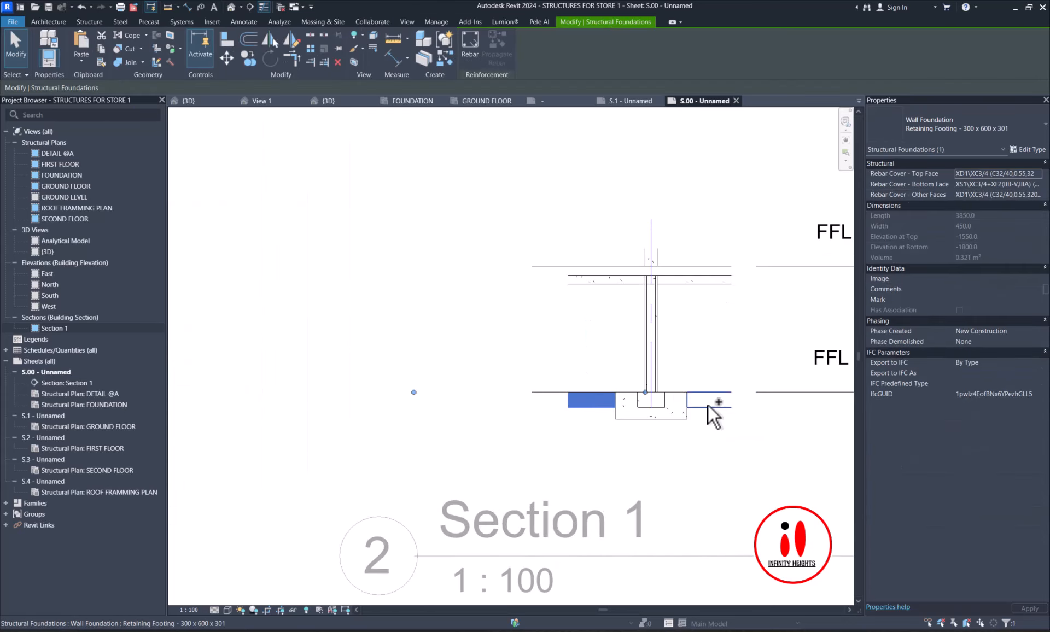
{"action": "left_click", "coordinate": [605, 281], "text": "ctrl"}
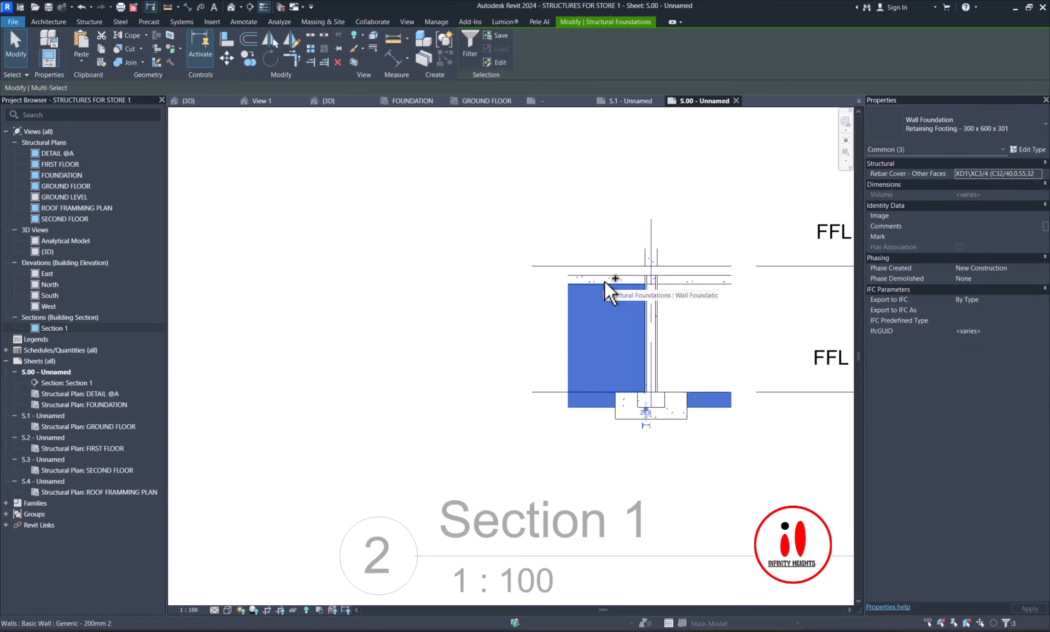
- Add the wall on the column's other side to the selected walls and footings in Section 1, and hide them in the view
{"action": "scroll", "coordinate": [569, 280], "scroll_direction": "up", "scroll_amount": 2}
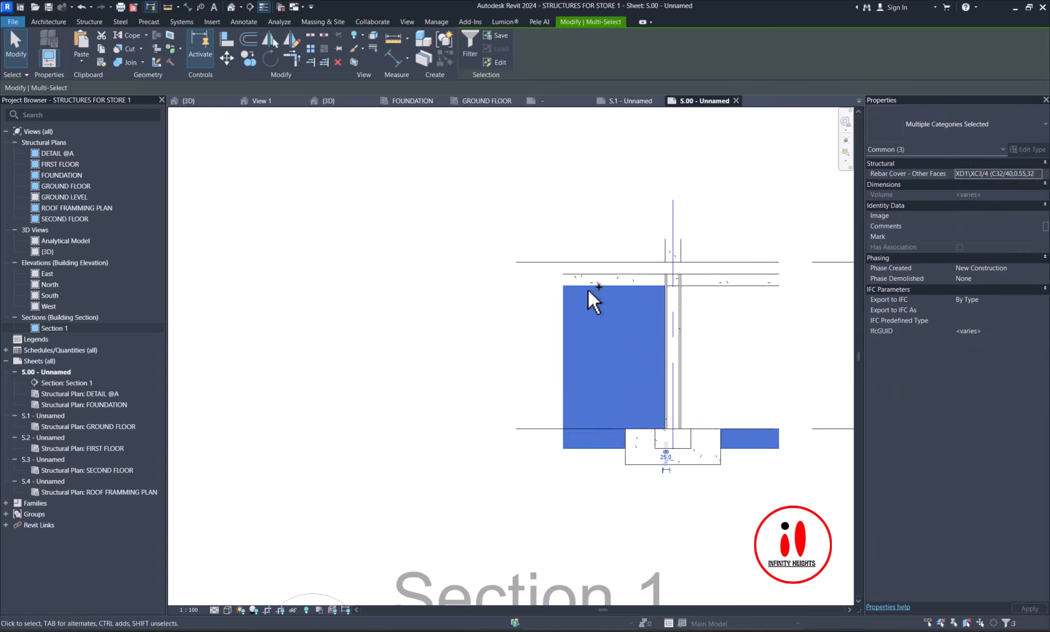
{"action": "left_click", "coordinate": [746, 284], "text": "ctrl"}
{"action": "scroll", "coordinate": [608, 273], "scroll_direction": "up", "scroll_amount": 3}
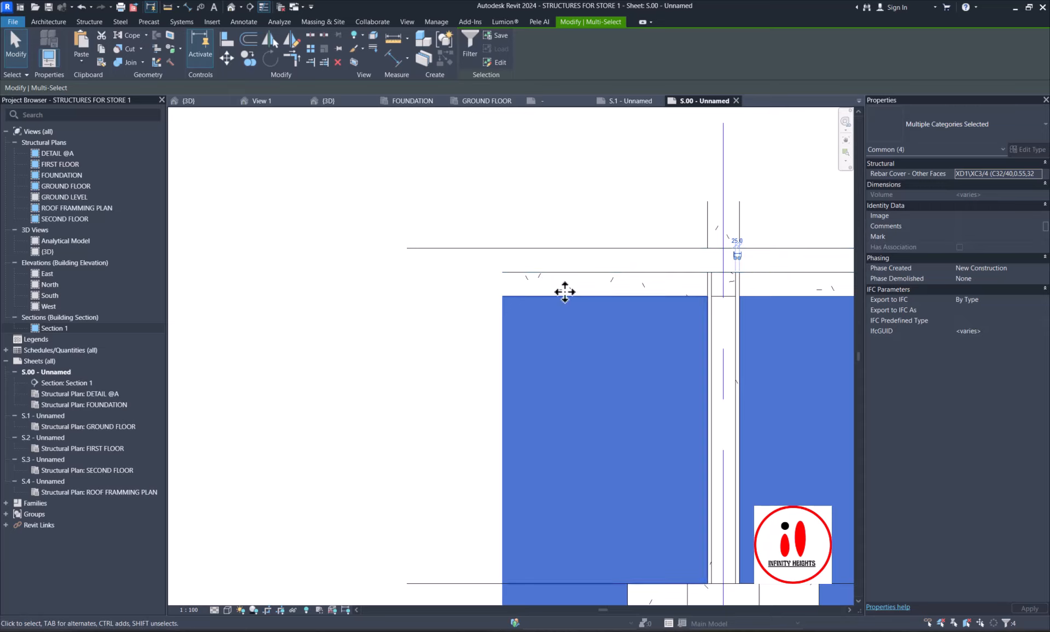
{"action": "scroll", "coordinate": [637, 296], "scroll_direction": "down", "scroll_amount": 3}
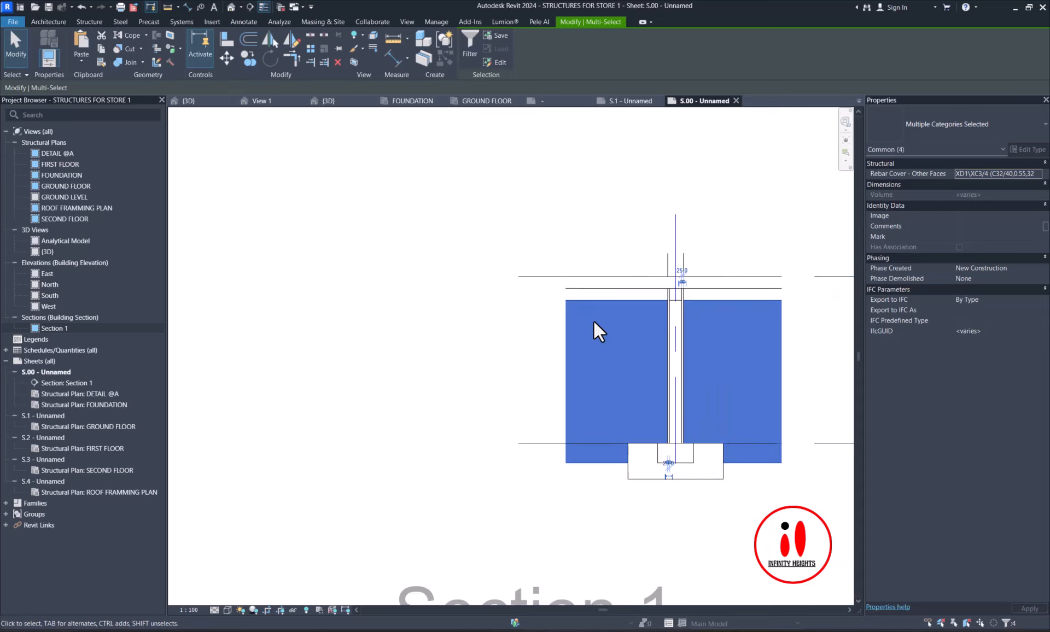
{"action": "key", "text": "Escape"}
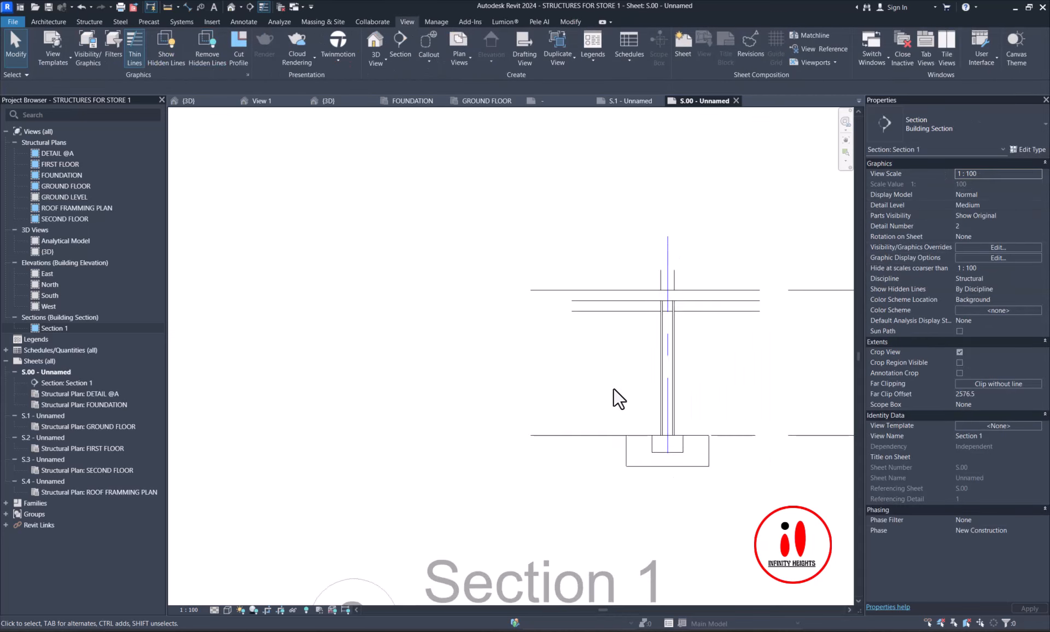
- Move the Section 1 viewport from outside the title block onto sheet S.00, beside DETAIL @A
{"action": "scroll", "coordinate": [639, 402], "scroll_direction": "down", "scroll_amount": 4}
{"action": "scroll", "coordinate": [673, 432], "scroll_direction": "down", "scroll_amount": 2}
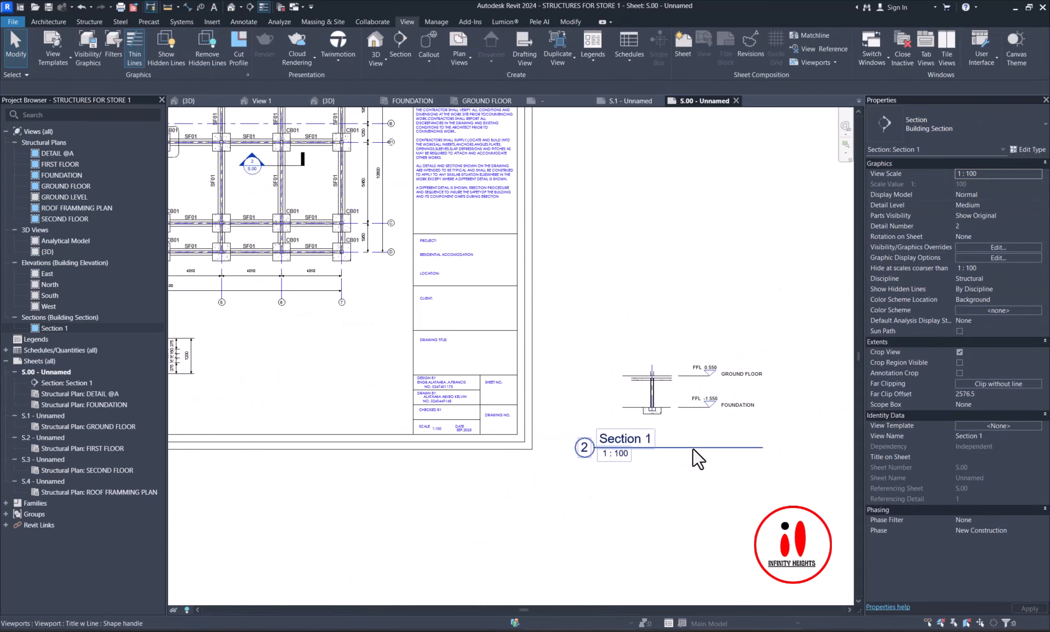
{"action": "left_click_drag", "start_coordinate": [684, 397], "coordinate": [386, 377]}
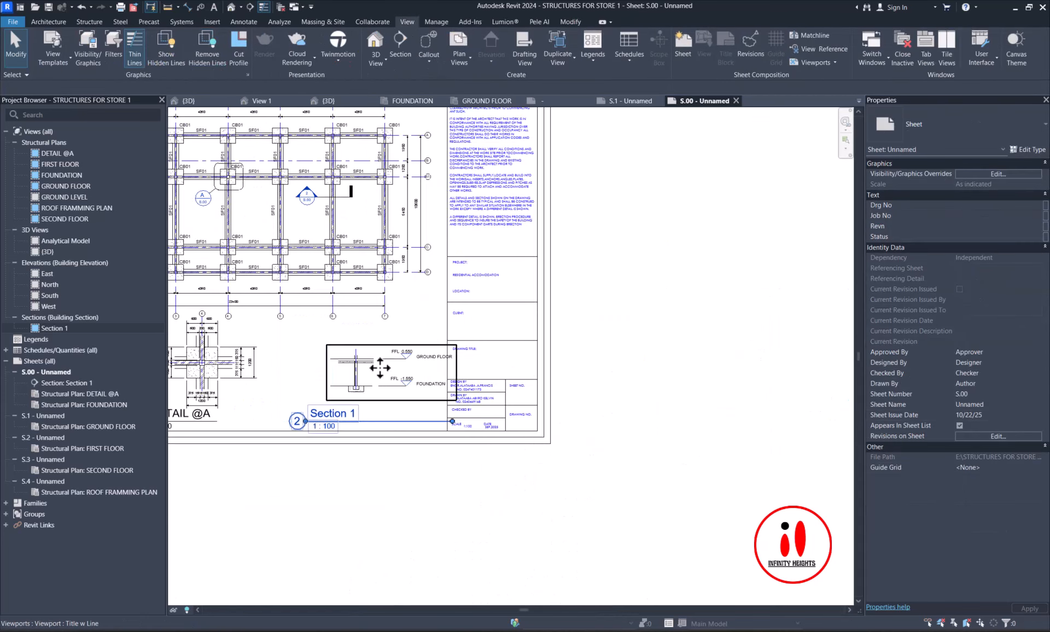
- Set the view scale of Section 1 to 1 : 50
{"action": "scroll", "coordinate": [384, 378], "scroll_direction": "up", "scroll_amount": 1}
{"action": "scroll", "coordinate": [384, 378], "scroll_direction": "up", "scroll_amount": 1}
{"action": "key", "text": "Escape"}
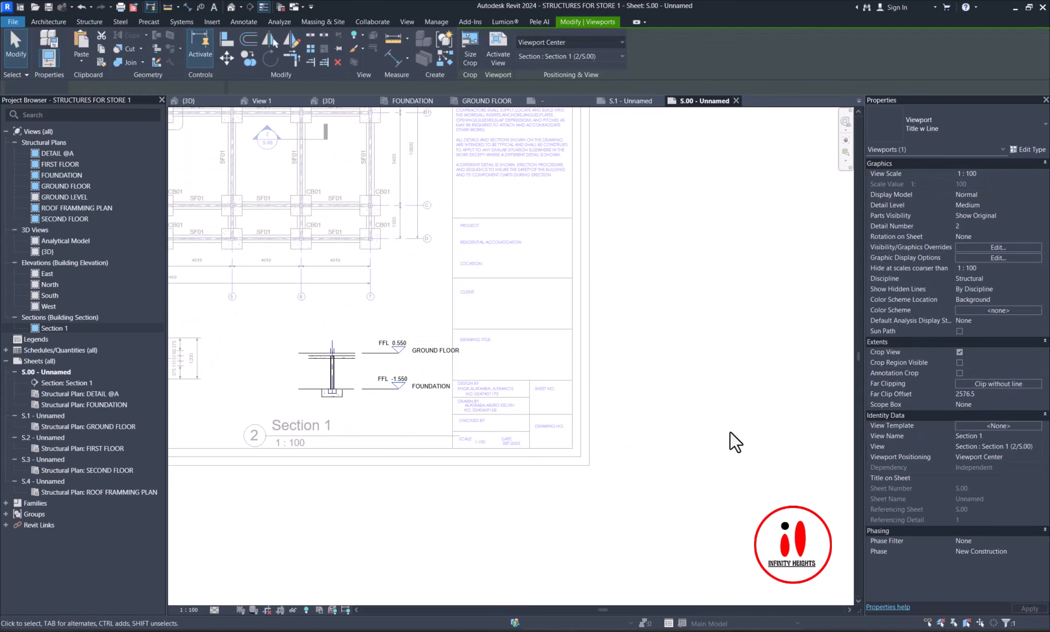
{"action": "left_click", "coordinate": [1004, 175]}
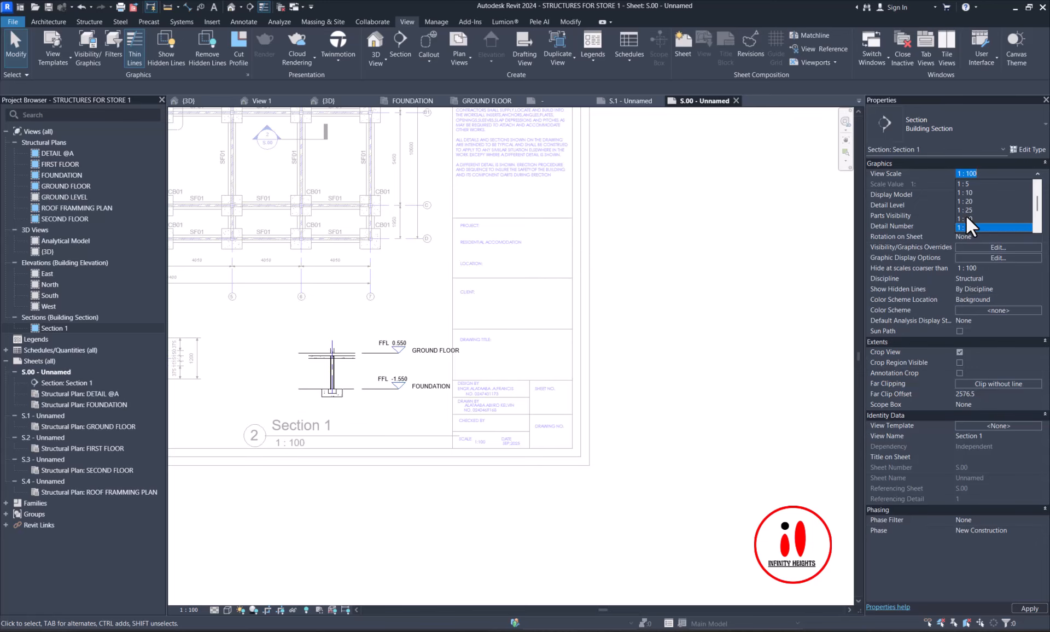
{"action": "left_click", "coordinate": [966, 226]}
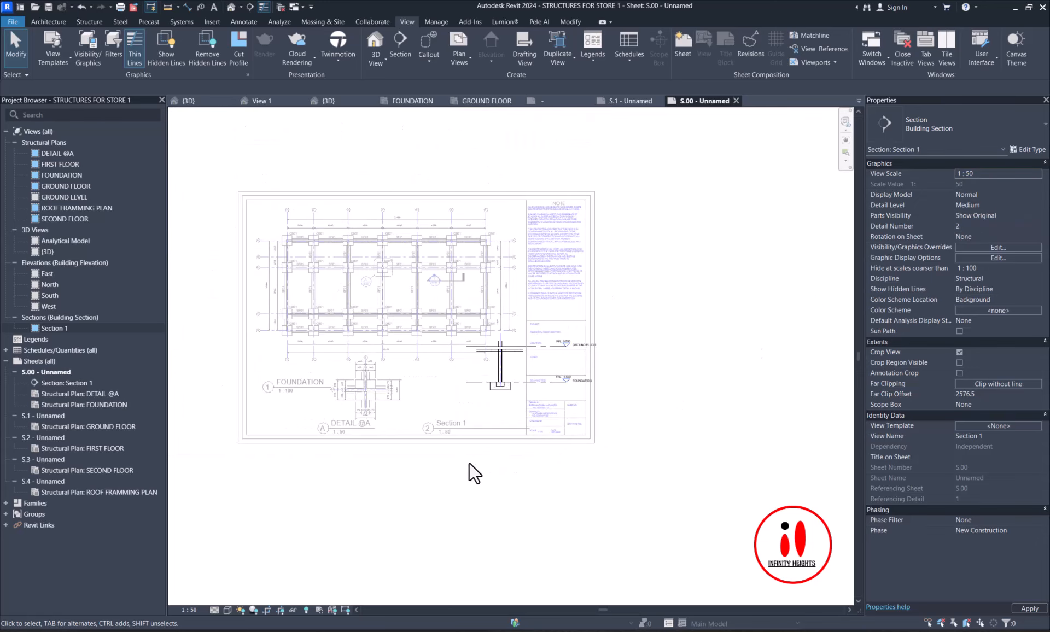
- Shift the enlarged Section 1 viewport left on the sheet, toward DETAIL @A
{"action": "scroll", "coordinate": [492, 383], "scroll_direction": "up", "scroll_amount": 2}
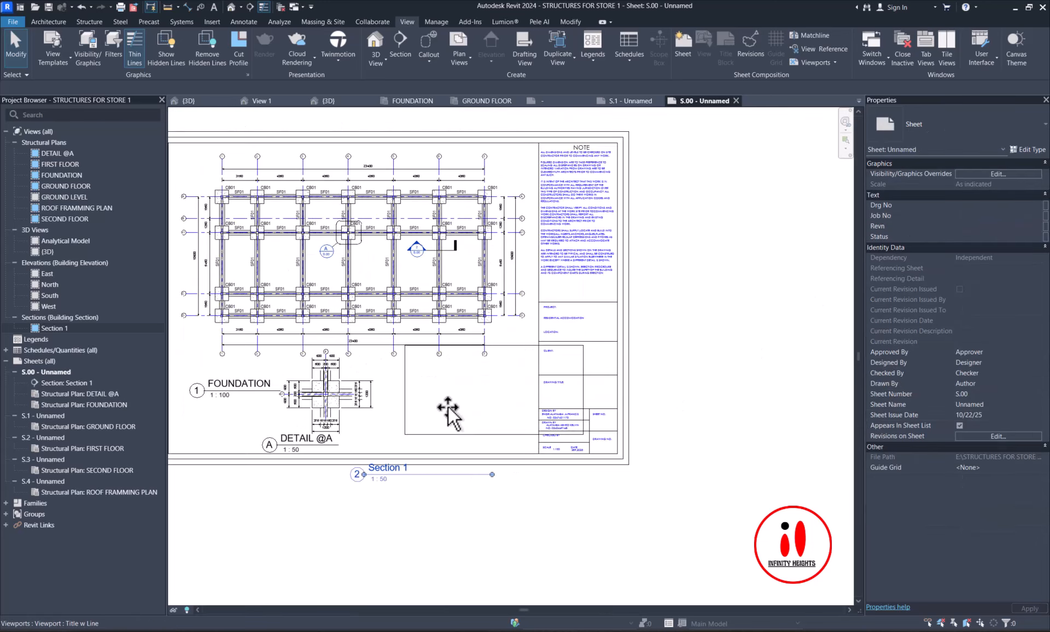
{"action": "left_click", "coordinate": [448, 413]}
{"action": "scroll", "coordinate": [476, 413], "scroll_direction": "down", "scroll_amount": 1}
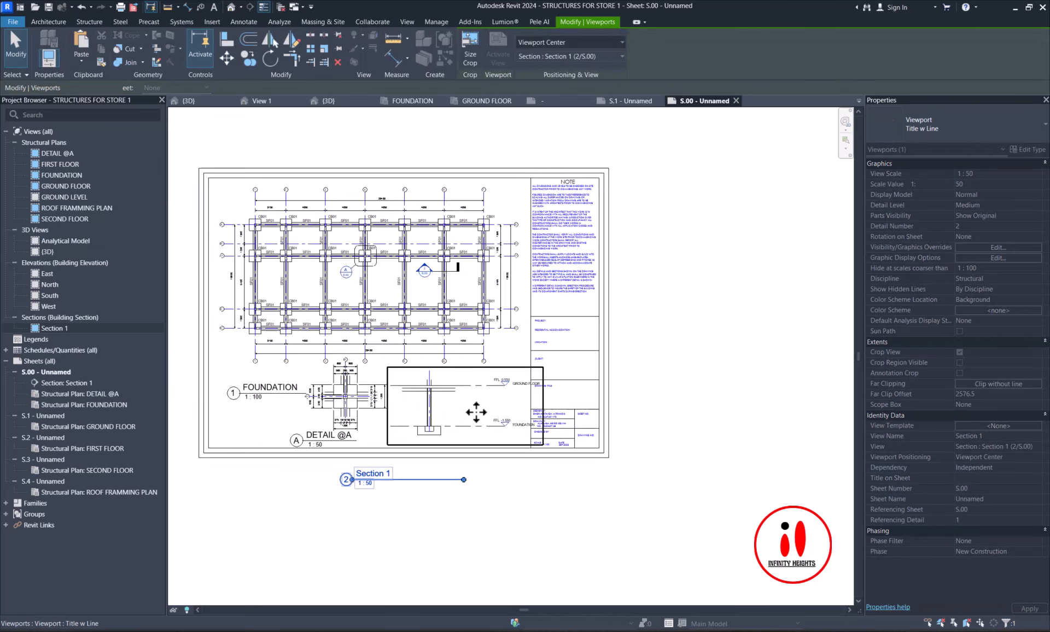
{"action": "scroll", "coordinate": [478, 408], "scroll_direction": "up", "scroll_amount": 3}
{"action": "scroll", "coordinate": [441, 492], "scroll_direction": "down", "scroll_amount": 2}
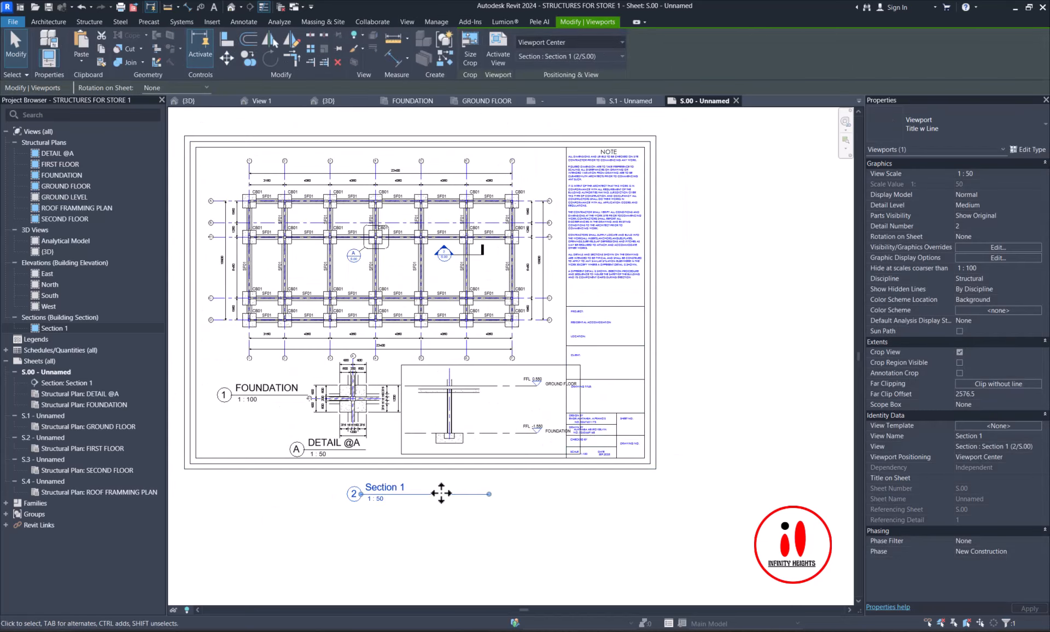
- Shorten the title line of the Section 1 viewport to about the length of its title text
{"action": "scroll", "coordinate": [442, 492], "scroll_direction": "up", "scroll_amount": 2}
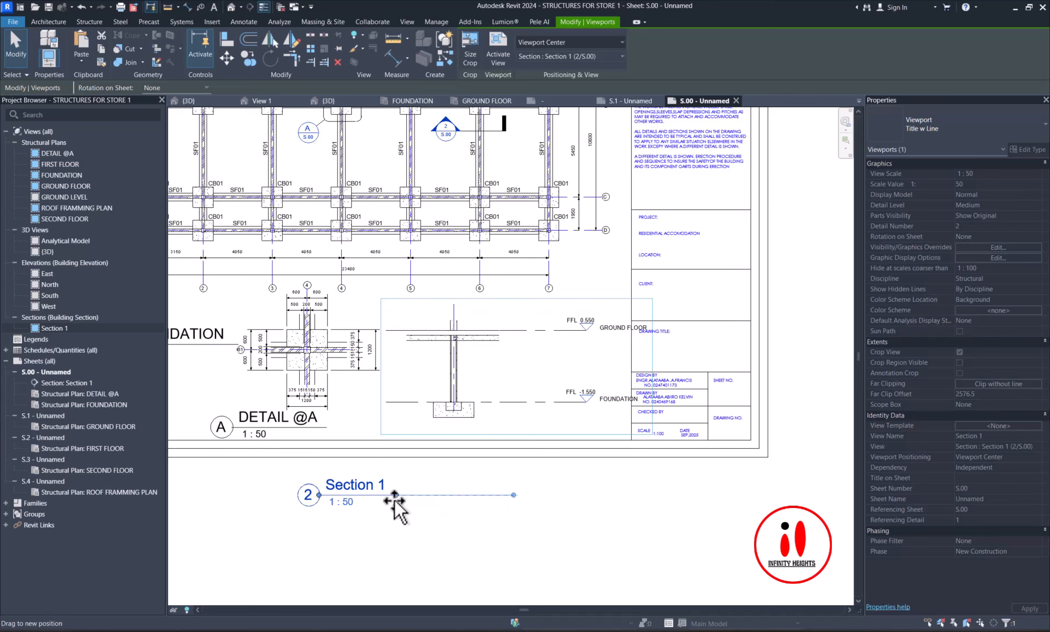
{"action": "left_click_drag", "start_coordinate": [394, 502], "coordinate": [392, 500]}
{"action": "scroll", "coordinate": [541, 465], "scroll_direction": "down", "scroll_amount": 2}
{"action": "scroll", "coordinate": [516, 510], "scroll_direction": "up", "scroll_amount": 1}
{"action": "key", "text": "Escape"}
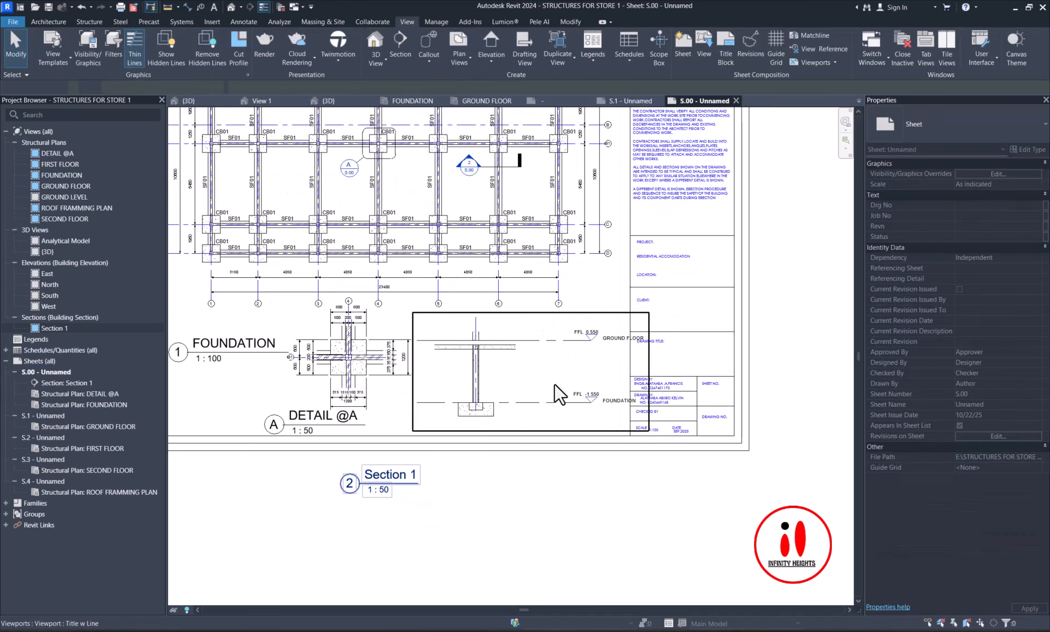
- Pull the right ends of the GROUND FLOOR and FOUNDATION level lines in Section 1 inward, away from the title block
{"action": "double_click", "coordinate": [578, 340]}
{"action": "left_click", "coordinate": [564, 340]}
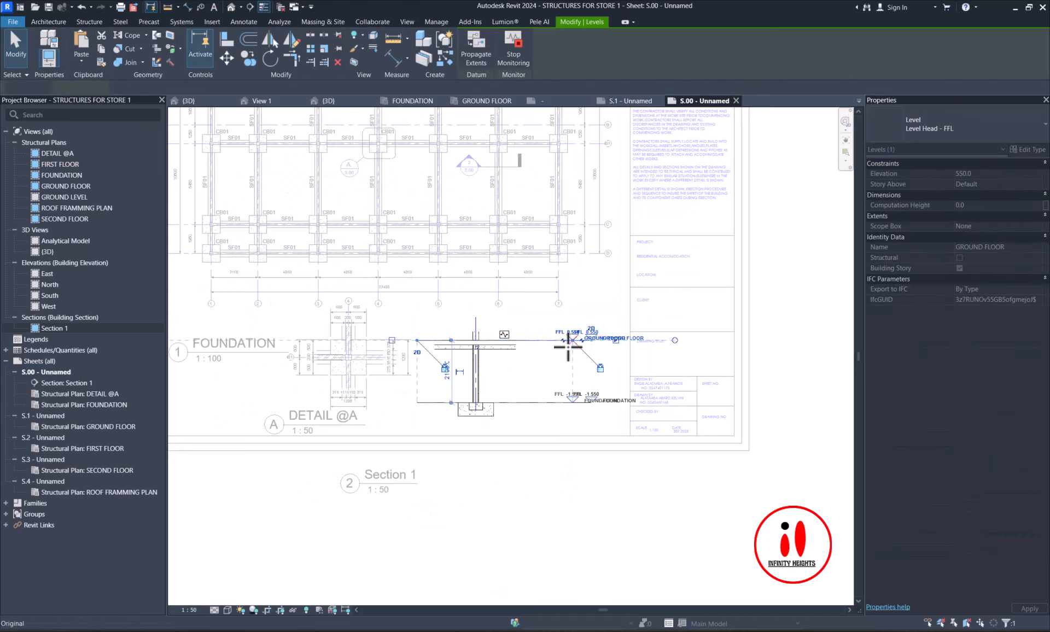
{"action": "left_click_drag", "start_coordinate": [568, 347], "coordinate": [556, 352]}
{"action": "scroll", "coordinate": [588, 390], "scroll_direction": "down", "scroll_amount": 2}
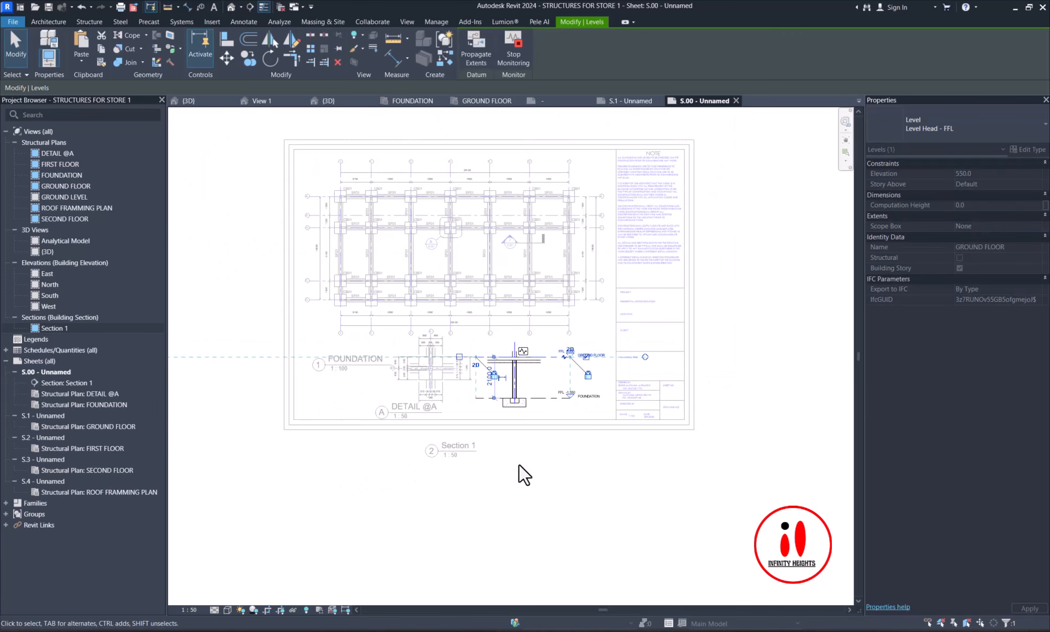
{"action": "double_click", "coordinate": [520, 464]}
{"action": "scroll", "coordinate": [458, 448], "scroll_direction": "up", "scroll_amount": 1}
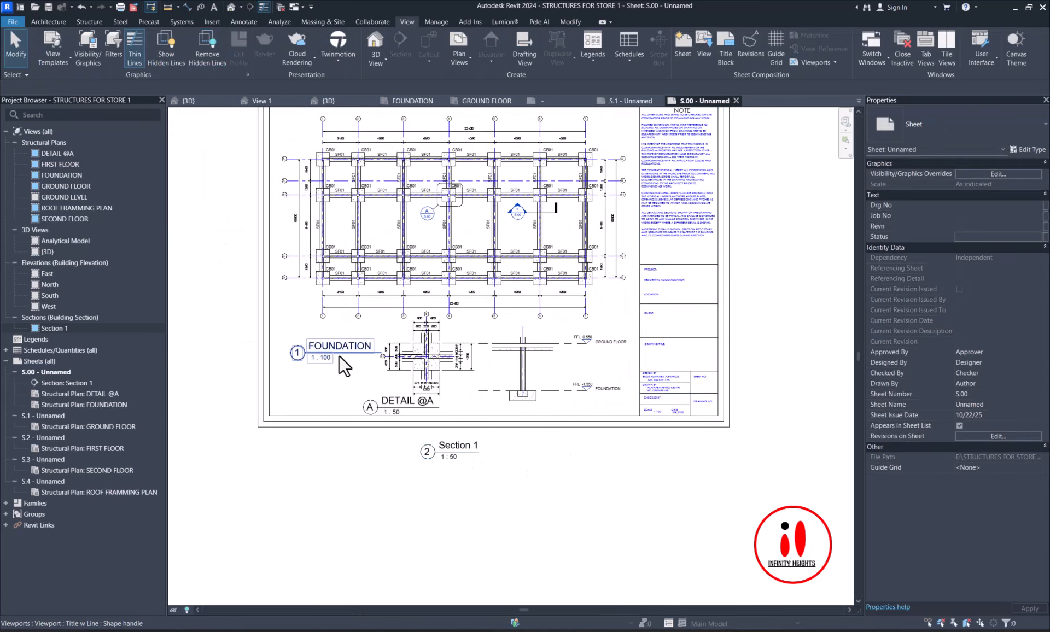
- Move the FOUNDATION title closer beneath the plan and shift the DETAIL @A viewport slightly left
{"action": "left_click_drag", "start_coordinate": [339, 355], "coordinate": [323, 331]}
{"action": "left_click_drag", "start_coordinate": [461, 348], "coordinate": [439, 353]}
{"action": "scroll", "coordinate": [381, 424], "scroll_direction": "up", "scroll_amount": 1}
{"action": "key", "text": "Escape"}
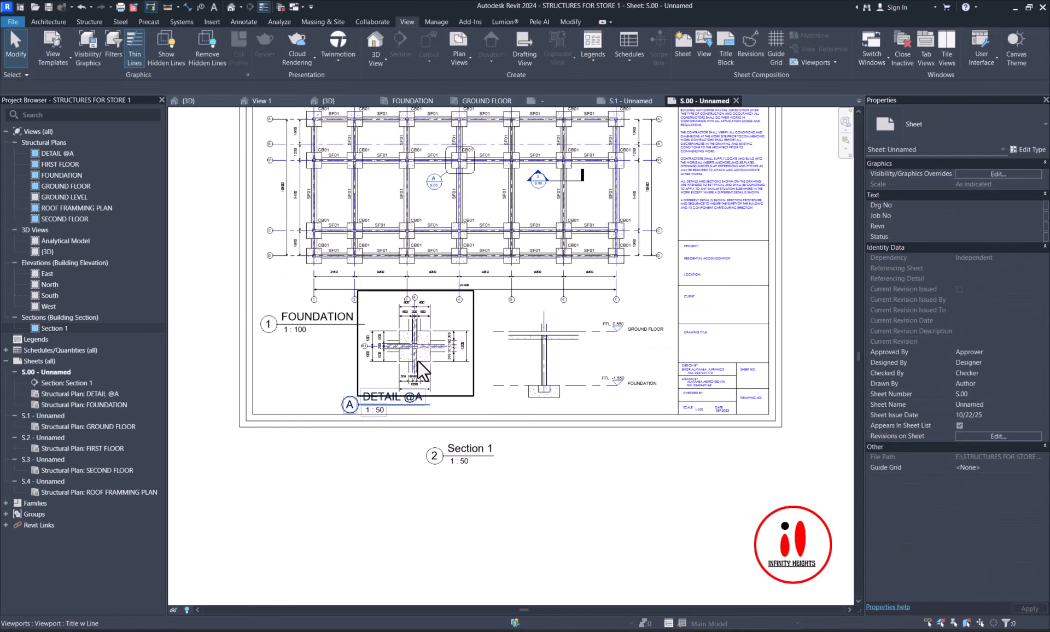
- Nudge the DETAIL @A viewport right and up, and shift its title right beneath the detail
{"action": "left_click", "coordinate": [418, 360]}
{"action": "key", "text": "Up"}
{"action": "key", "text": "Right"}
{"action": "key", "text": "Right"}
{"action": "key", "text": "Right"}
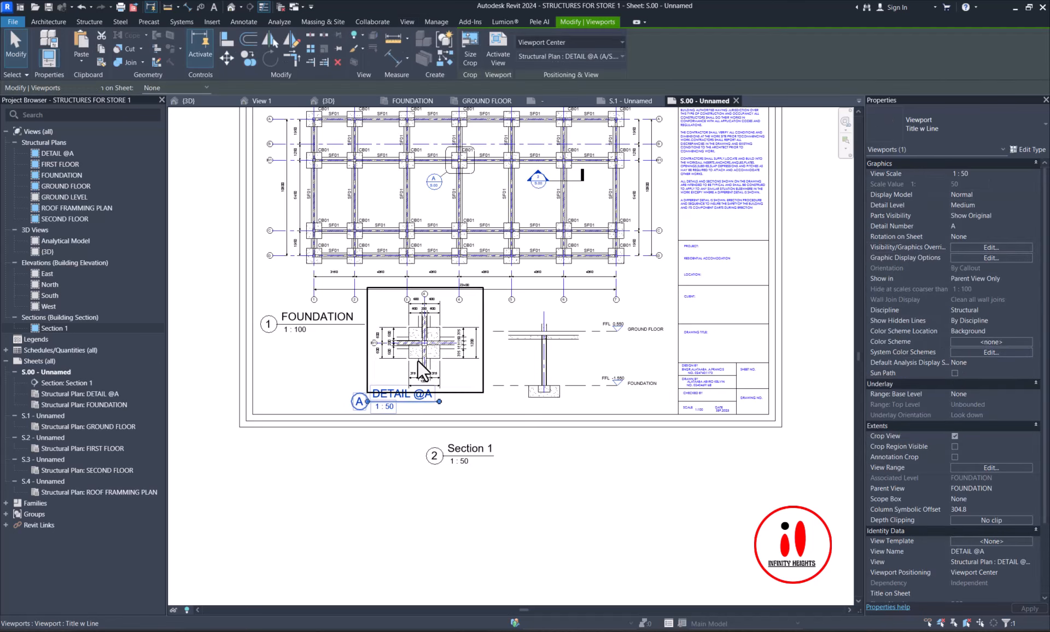
{"action": "key", "text": "Right"}
{"action": "key", "text": "Up"}
{"action": "left_click", "coordinate": [391, 414]}
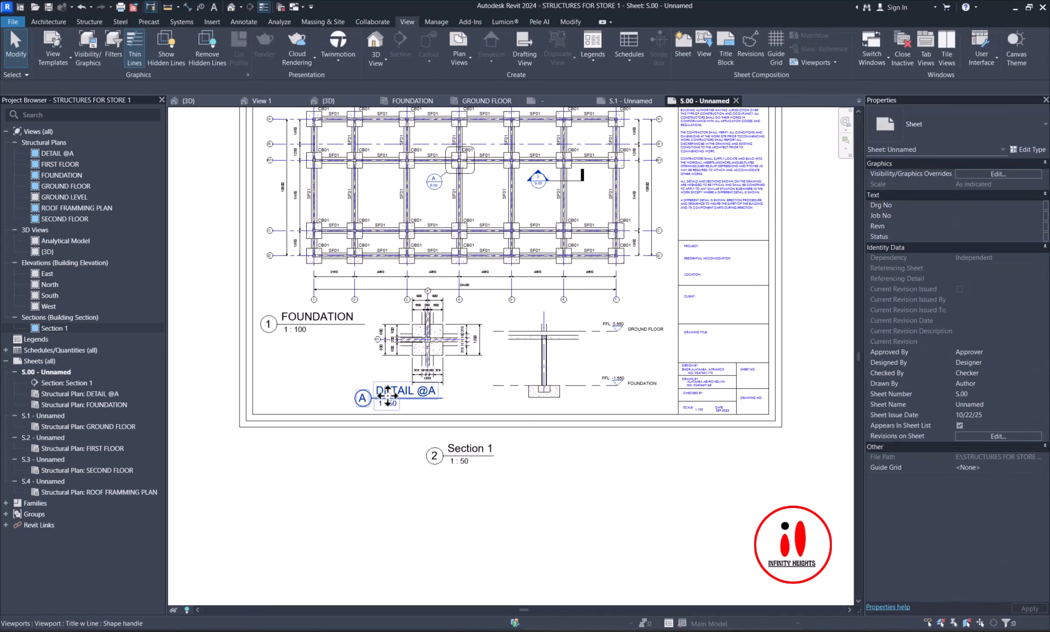
{"action": "left_click_drag", "start_coordinate": [388, 394], "coordinate": [415, 400]}
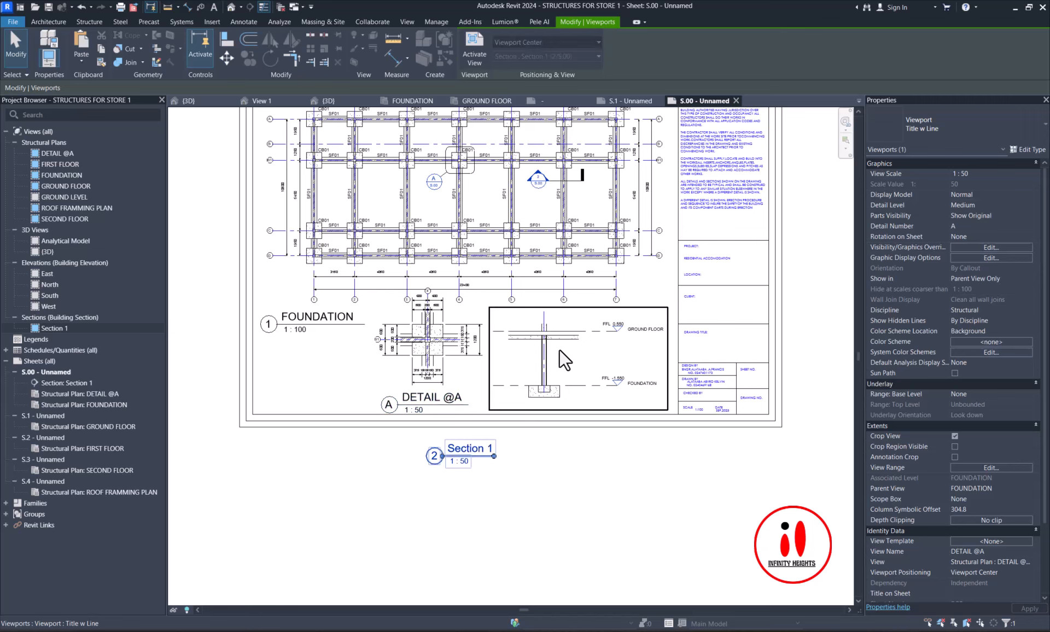
- Move the Section 1 viewport right and up, and place its title directly beneath the section's footing
{"action": "left_click_drag", "start_coordinate": [560, 349], "coordinate": [585, 340]}
{"action": "left_click", "coordinate": [504, 487]}
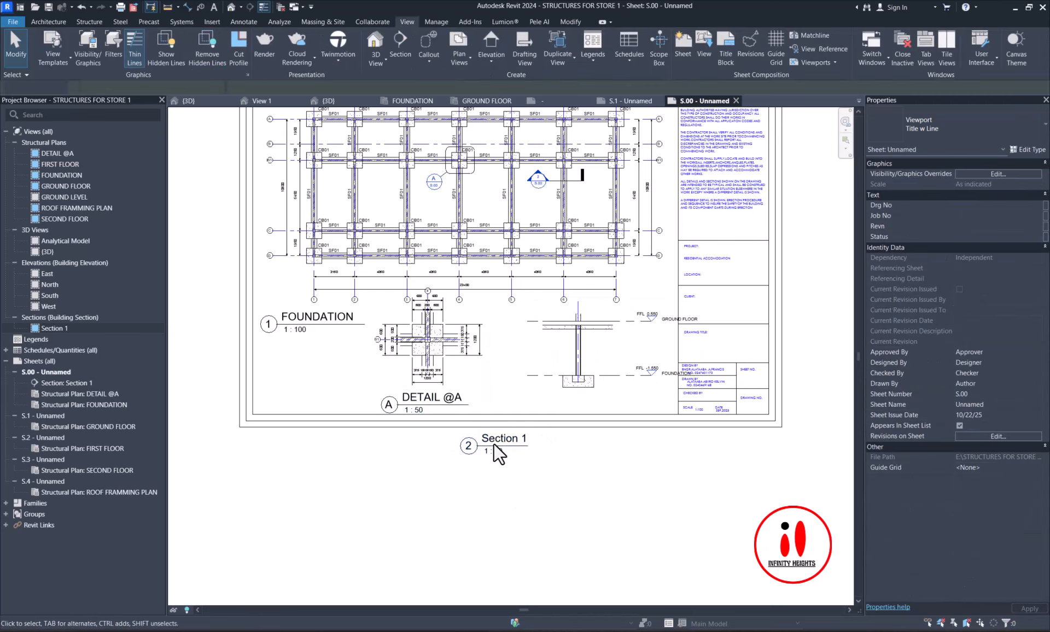
{"action": "left_click", "coordinate": [494, 444]}
{"action": "mouse_move", "coordinate": [508, 440]}
{"action": "left_mouse_down"}
{"action": "mouse_move", "coordinate": [633, 422]}
{"action": "mouse_move", "coordinate": [604, 422]}
{"action": "mouse_move", "coordinate": [587, 395]}
{"action": "left_mouse_up"}
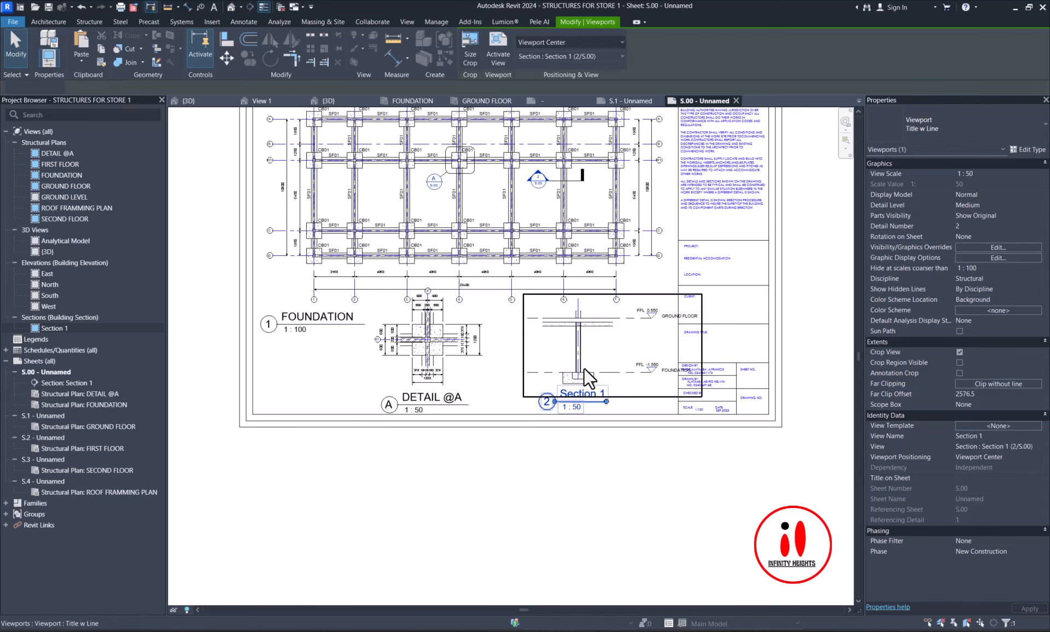
- Show the level heads at the left ends of the GROUND FLOOR and FOUNDATION levels in Section 1
{"action": "double_click", "coordinate": [527, 333]}
{"action": "scroll", "coordinate": [528, 318], "scroll_direction": "up", "scroll_amount": 5}
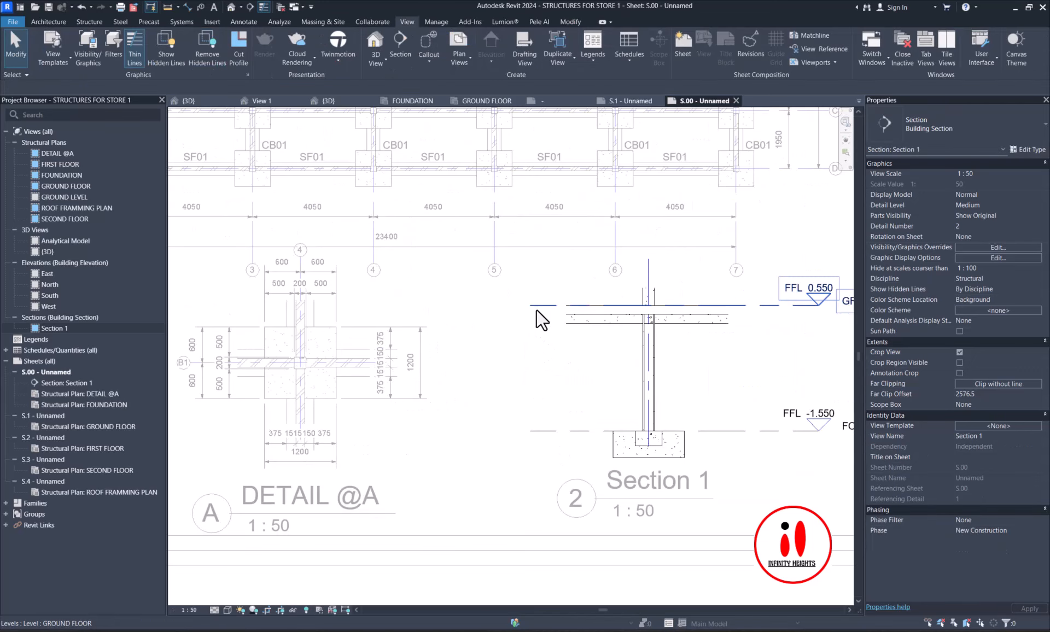
{"action": "left_click", "coordinate": [475, 306]}
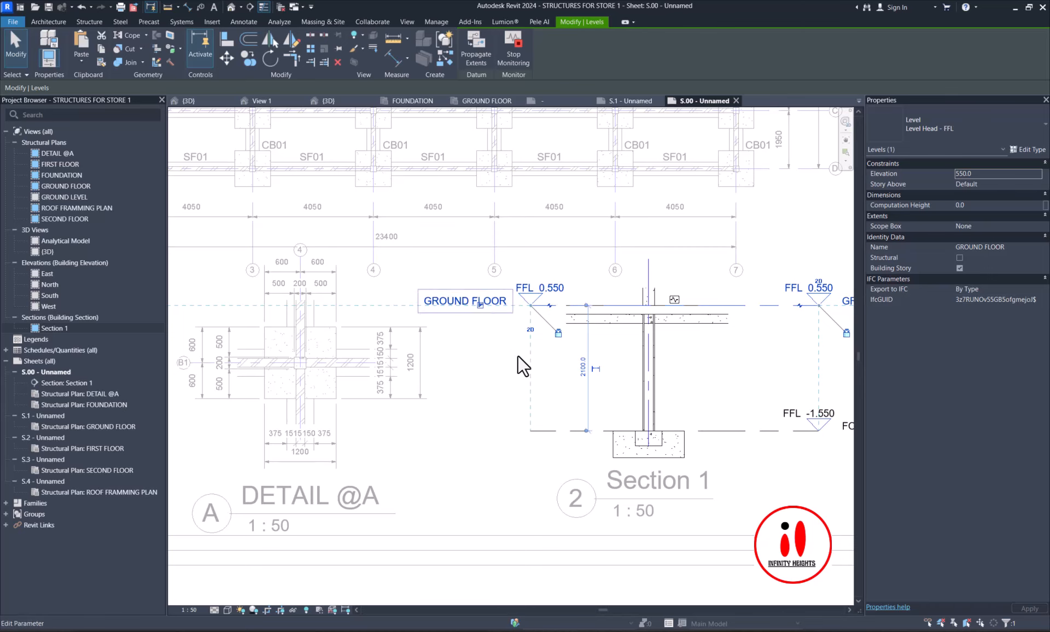
{"action": "left_click", "coordinate": [542, 431]}
{"action": "left_click", "coordinate": [478, 432]}
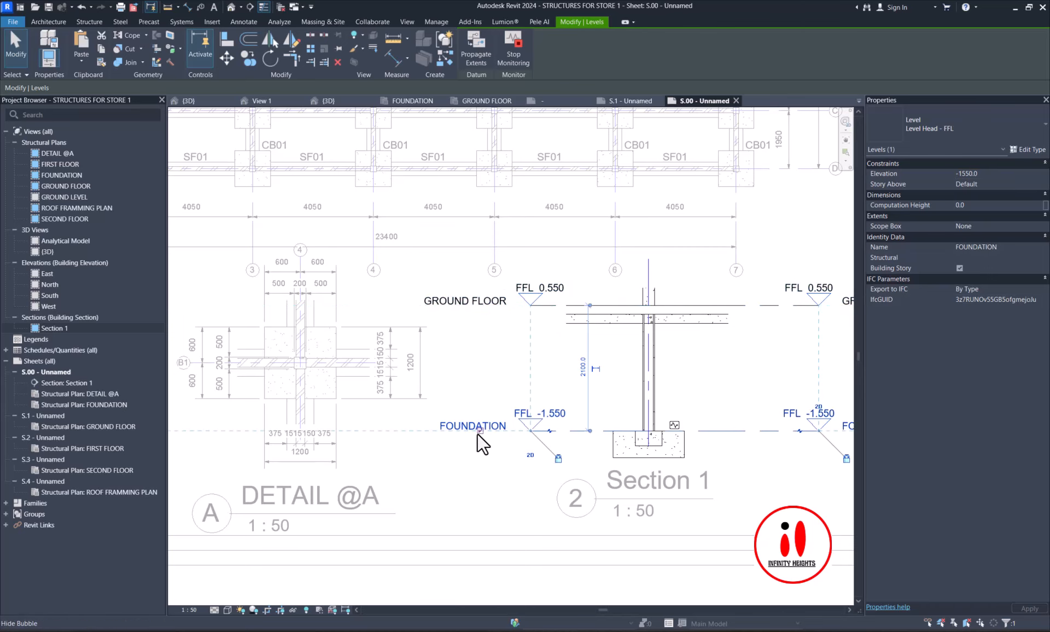
{"action": "scroll", "coordinate": [479, 433], "scroll_direction": "down", "scroll_amount": 4}
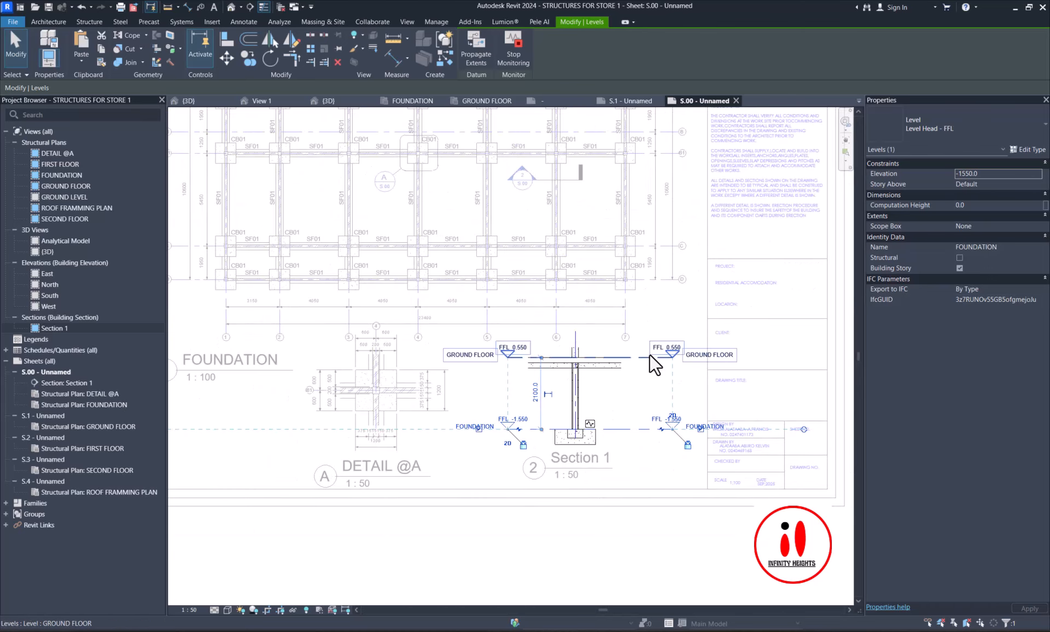
- Hide the right-end heads of the GROUND FLOOR and FOUNDATION levels and shorten their lines to just past the slab
{"action": "left_click", "coordinate": [685, 355]}
{"action": "left_click", "coordinate": [700, 357]}
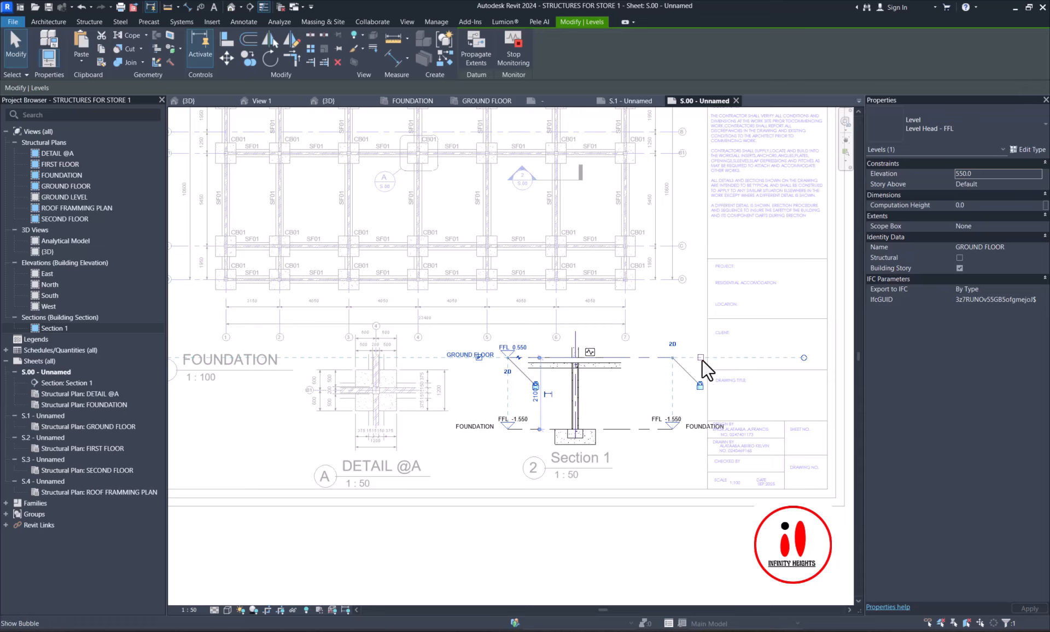
{"action": "left_click", "coordinate": [637, 430]}
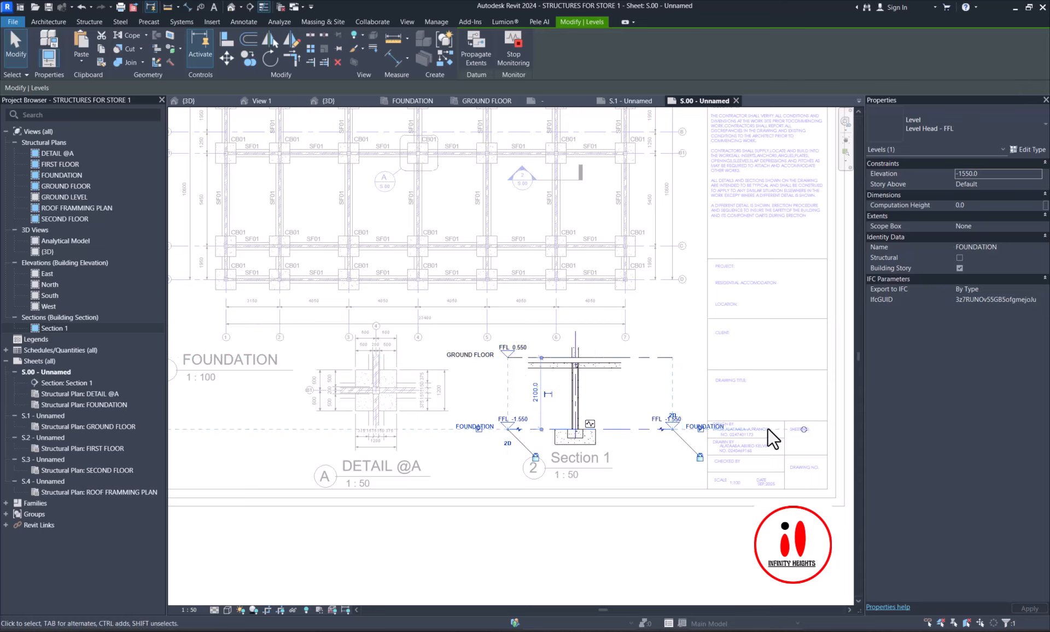
{"action": "left_click", "coordinate": [699, 429]}
{"action": "scroll", "coordinate": [688, 430], "scroll_direction": "up", "scroll_amount": 2}
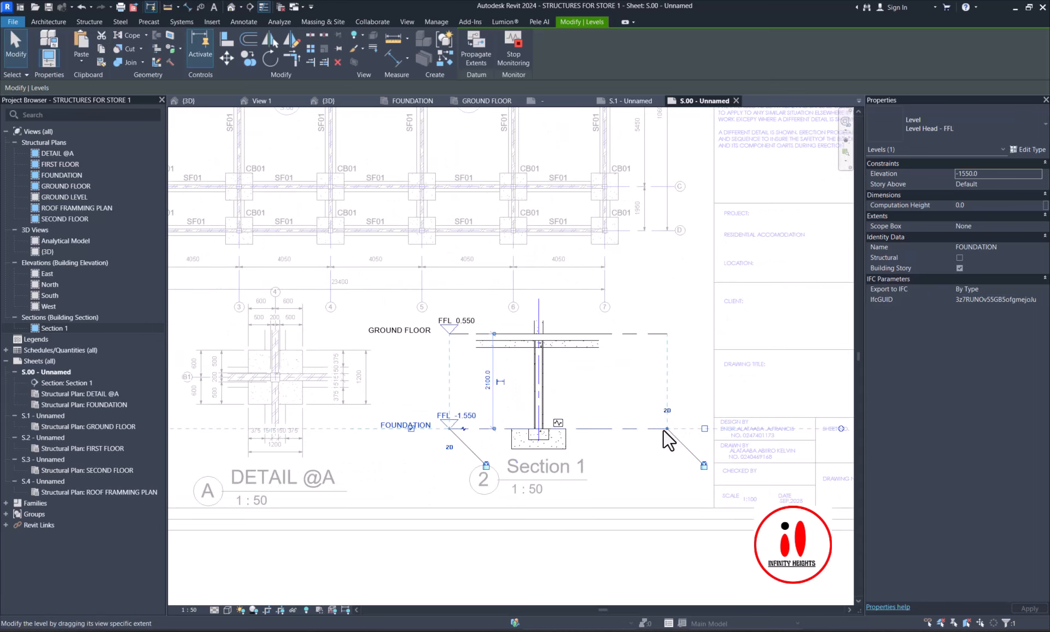
{"action": "key", "text": "Escape"}
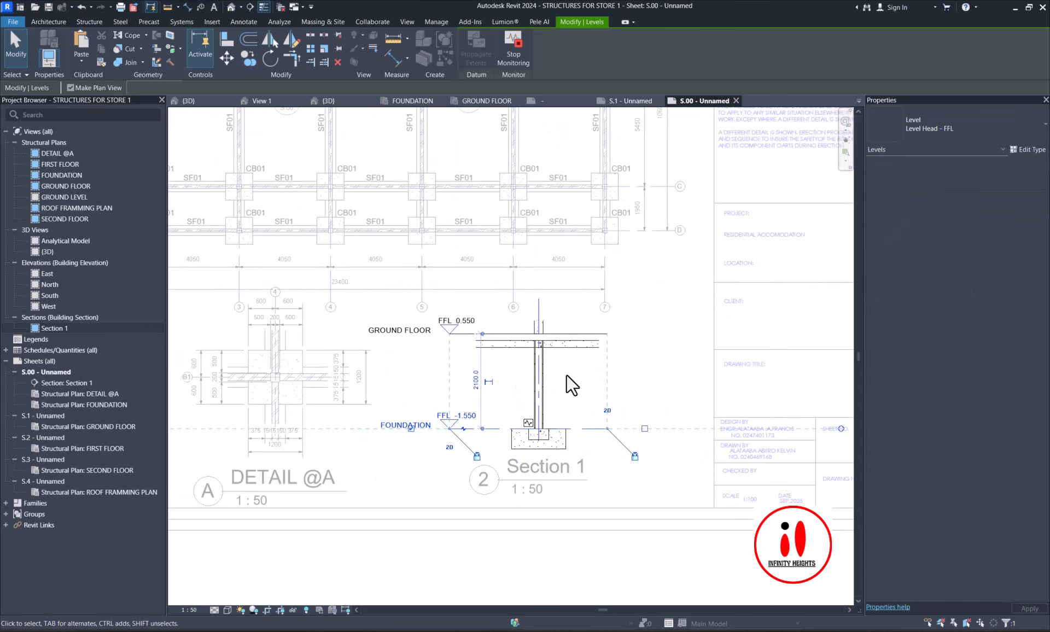
- Override the cut foreground pattern of Walls in Section 1 with Masonry - Brick
{"action": "scroll", "coordinate": [567, 375], "scroll_direction": "up", "scroll_amount": 2}
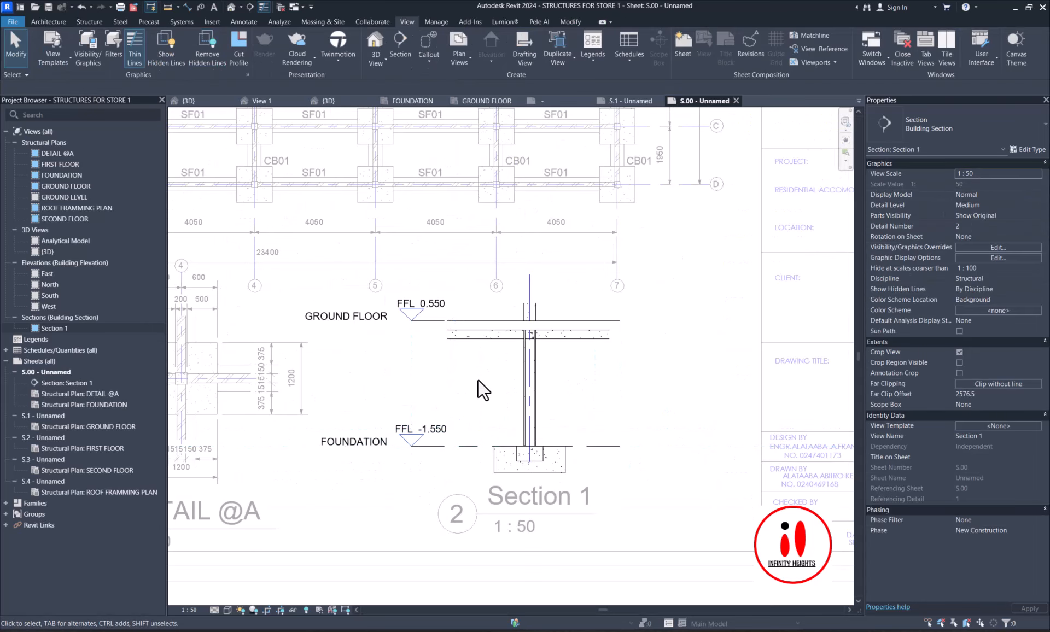
{"action": "key", "text": "v"}
{"action": "key", "text": "g"}
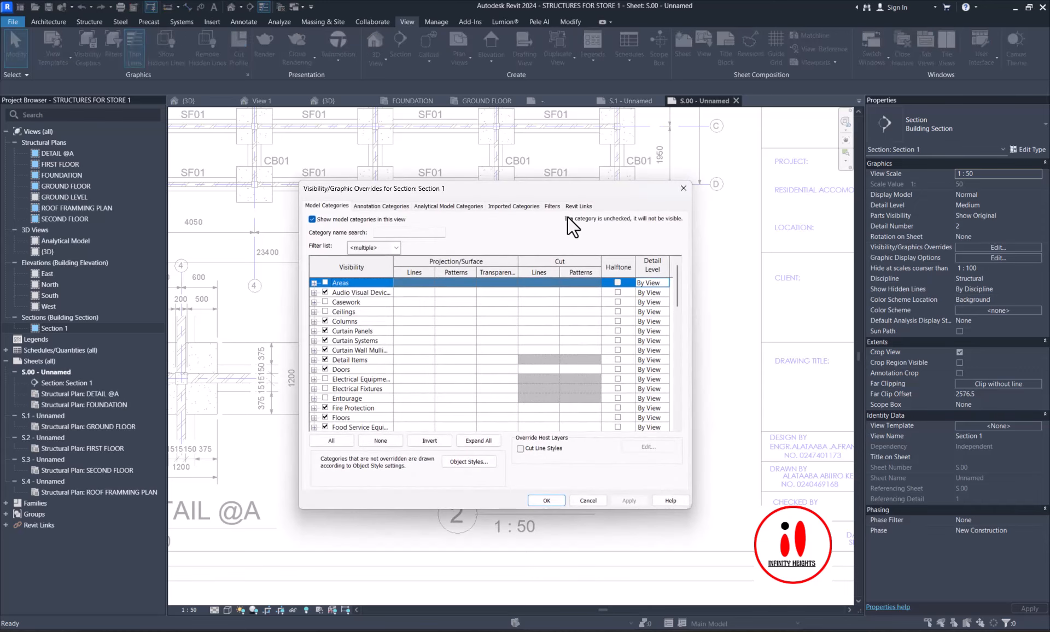
{"action": "key", "text": "w"}
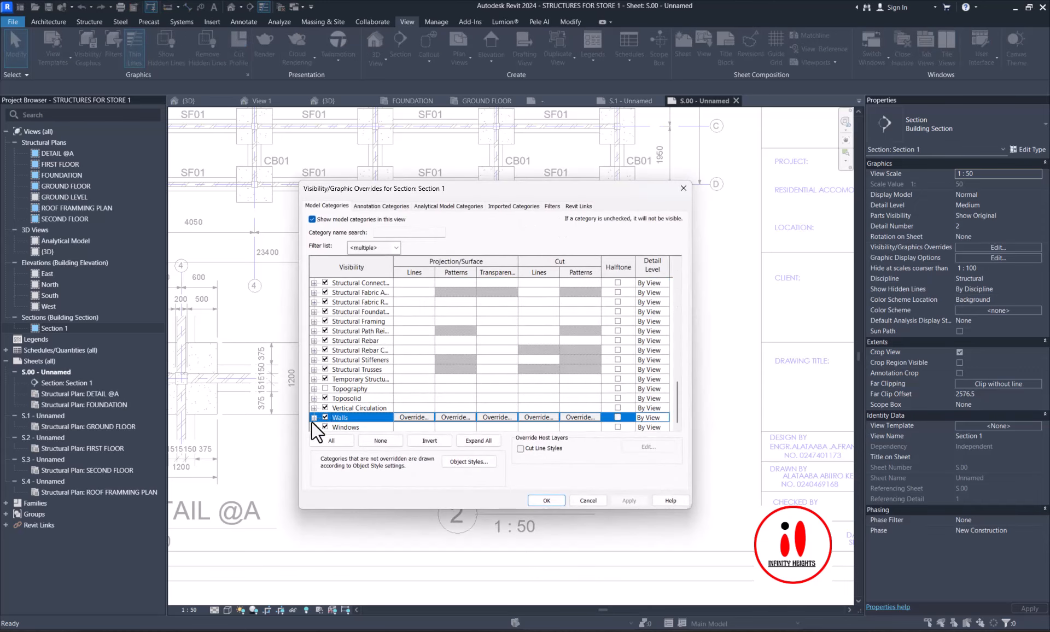
{"action": "left_click", "coordinate": [578, 417]}
{"action": "left_click", "coordinate": [478, 314]}
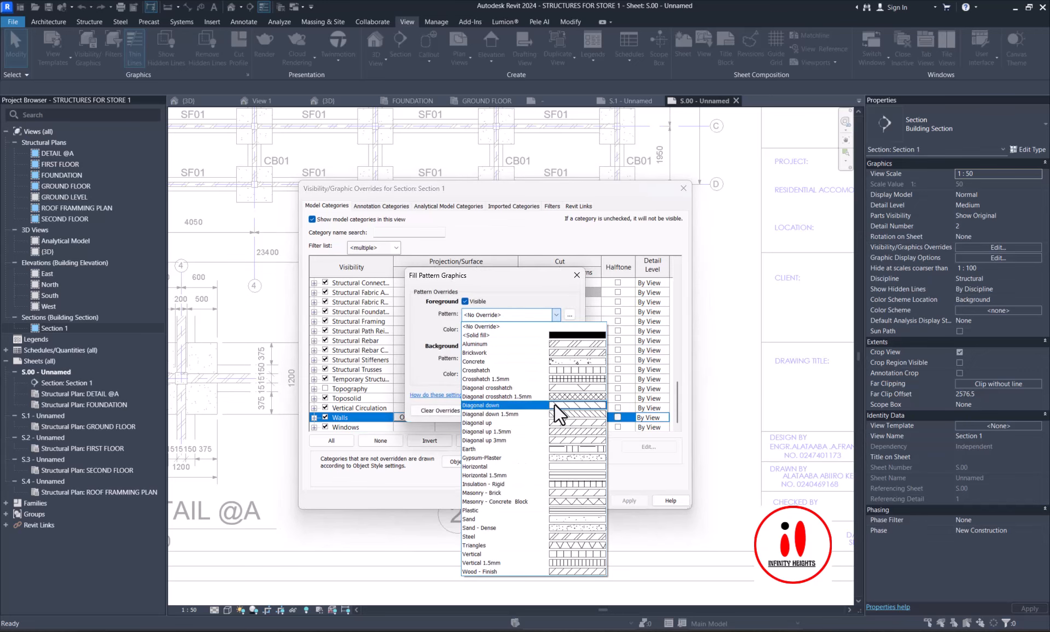
{"action": "left_click", "coordinate": [574, 491]}
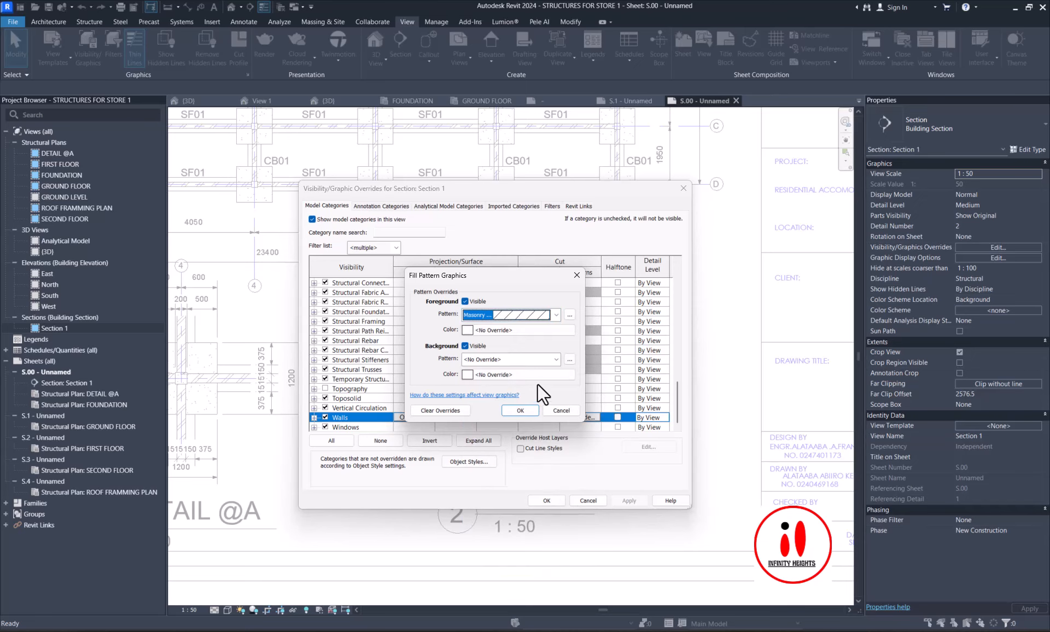
{"action": "left_click", "coordinate": [519, 412]}
{"action": "left_click", "coordinate": [627, 501]}
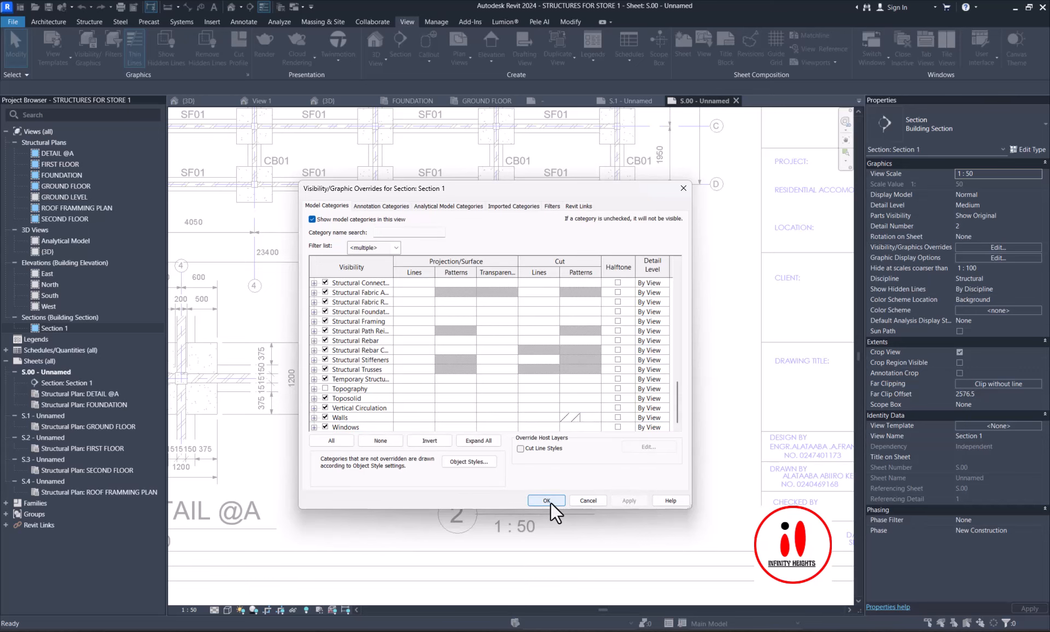
{"action": "left_click", "coordinate": [547, 501]}
- Add a text note reading Column Base to the right of Section 1, with a leader pointing into the footing
{"action": "scroll", "coordinate": [570, 392], "scroll_direction": "up", "scroll_amount": 3}
{"action": "scroll", "coordinate": [523, 382], "scroll_direction": "down", "scroll_amount": 1}
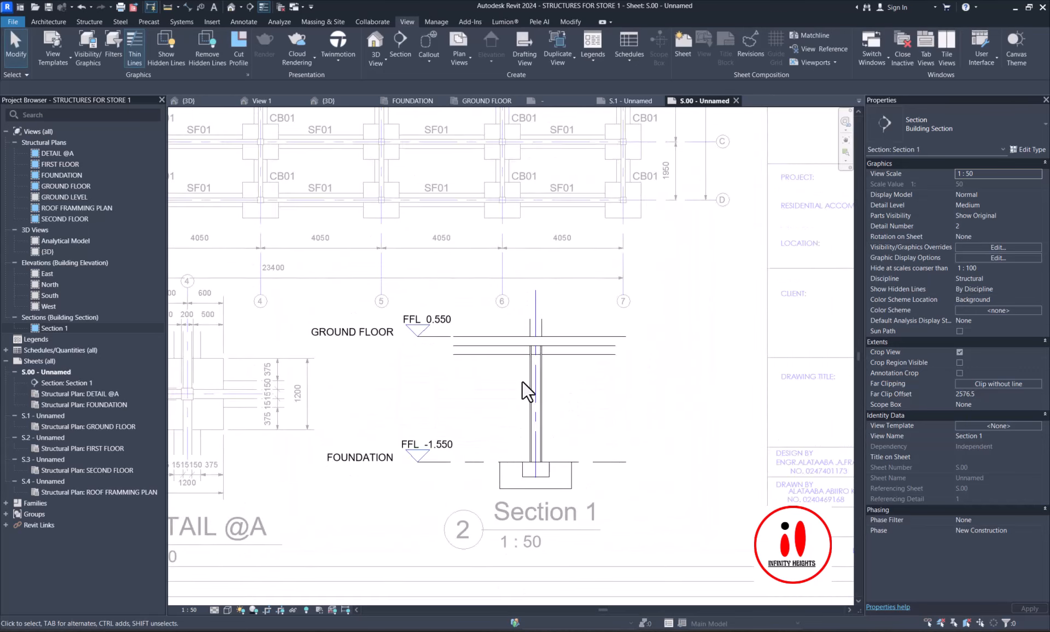
{"action": "scroll", "coordinate": [523, 381], "scroll_direction": "down", "scroll_amount": 1}
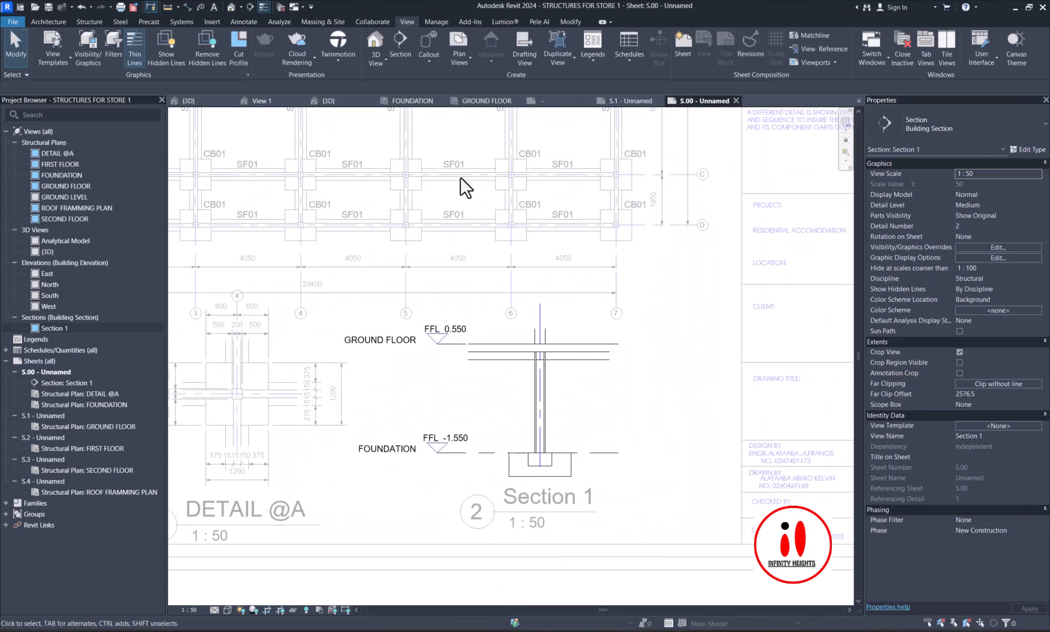
{"action": "left_click", "coordinate": [236, 22]}
{"action": "left_click", "coordinate": [474, 44]}
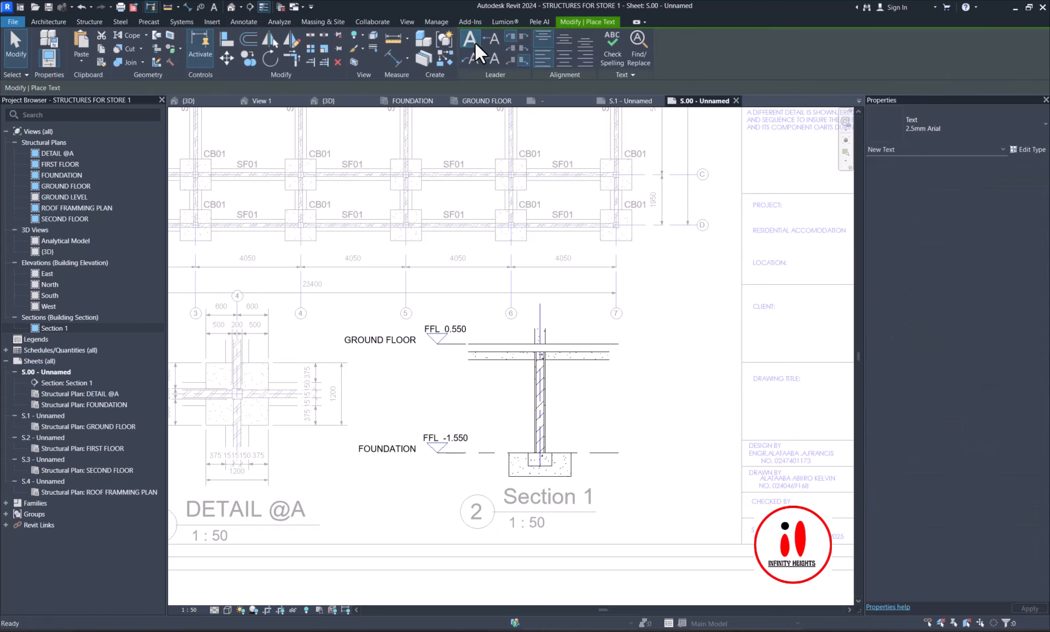
{"action": "scroll", "coordinate": [574, 464], "scroll_direction": "up", "scroll_amount": 3}
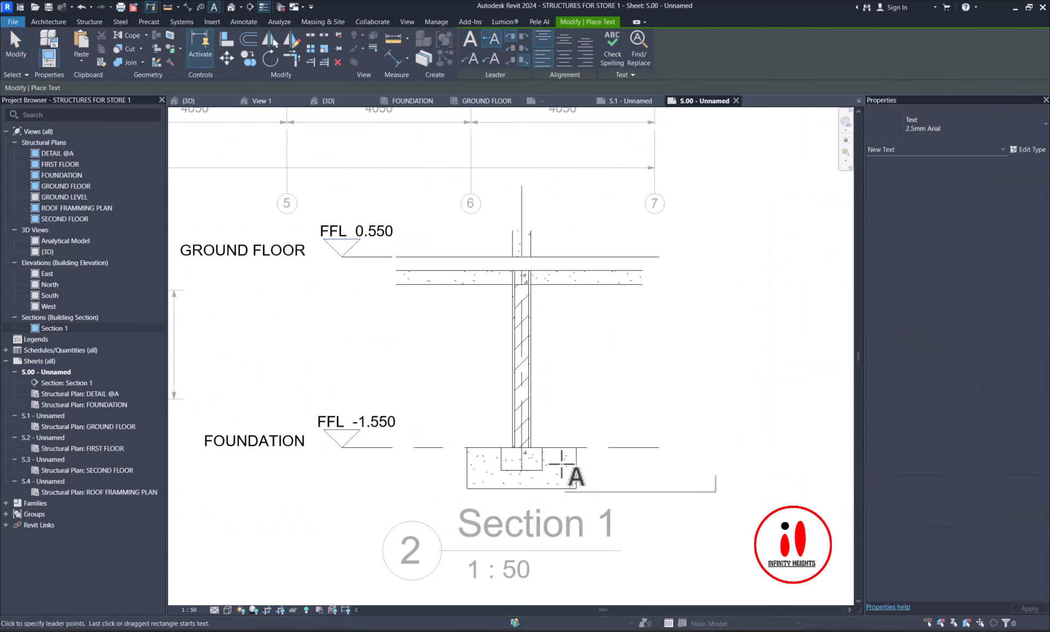
{"action": "left_click", "coordinate": [563, 463]}
{"action": "left_click", "coordinate": [676, 469]}
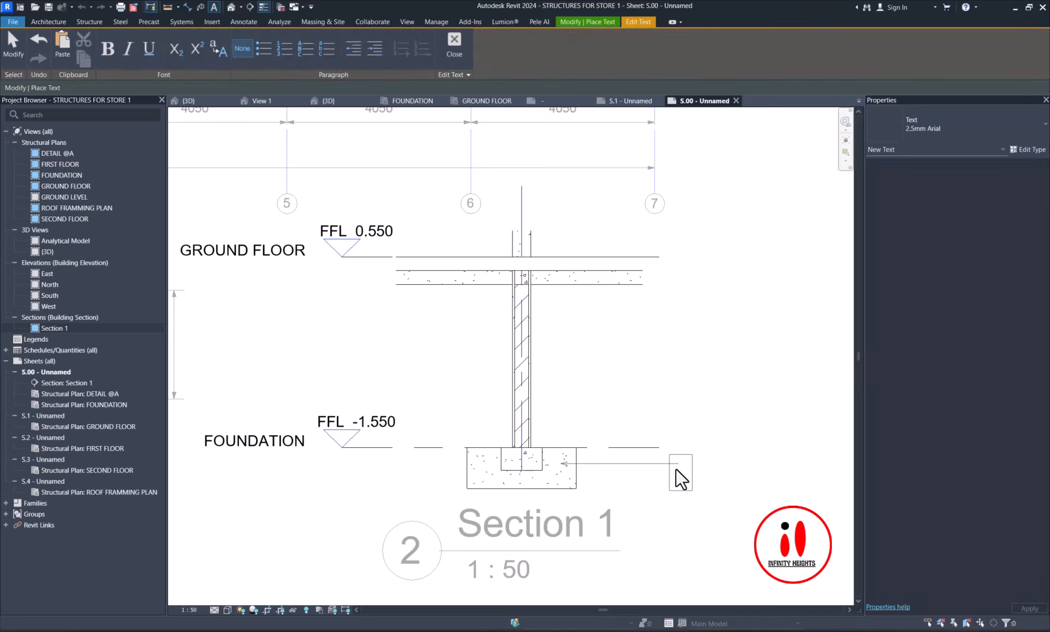
{"action": "type", "text": "Column Base"}
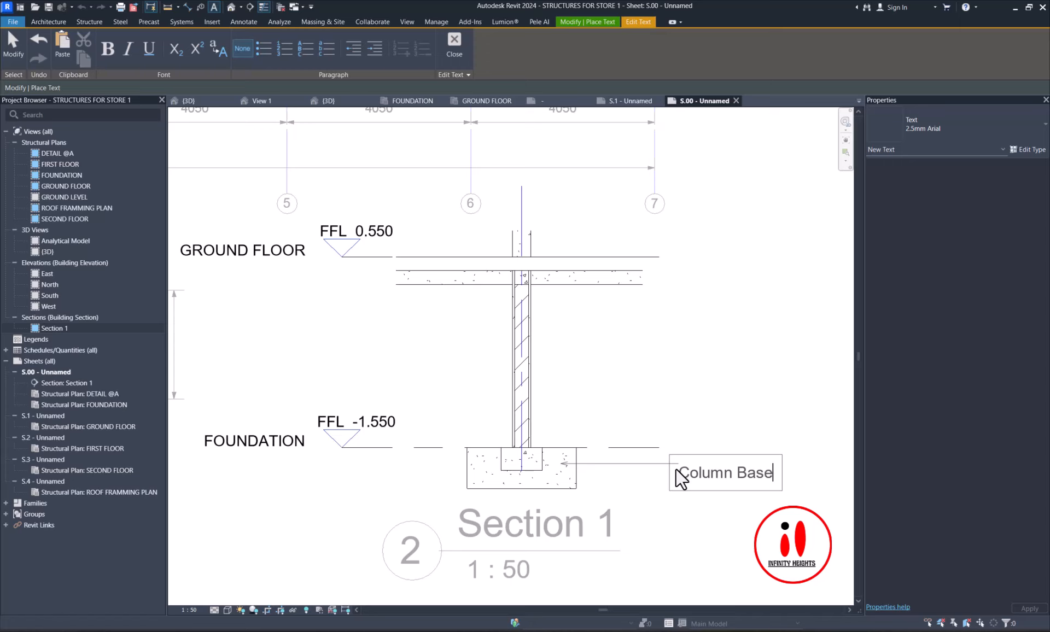
{"action": "left_click", "coordinate": [655, 384]}
{"action": "key", "text": "Escape"}
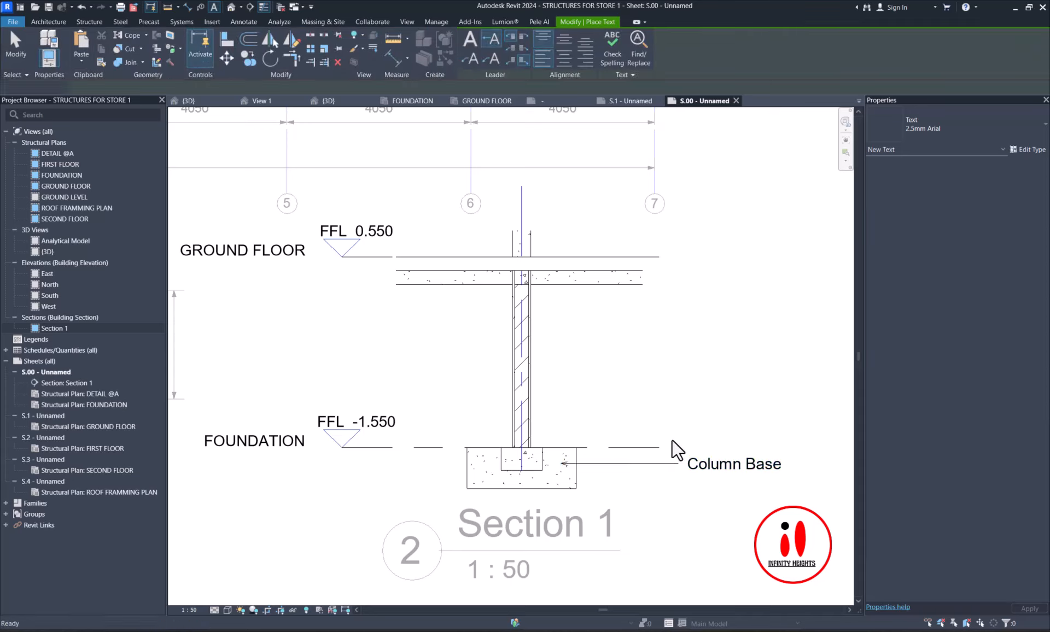
- Copy the Column Base note and its leader straight up to about mid-height of the foundation wall
{"action": "left_click", "coordinate": [684, 464]}
{"action": "left_click", "coordinate": [248, 57]}
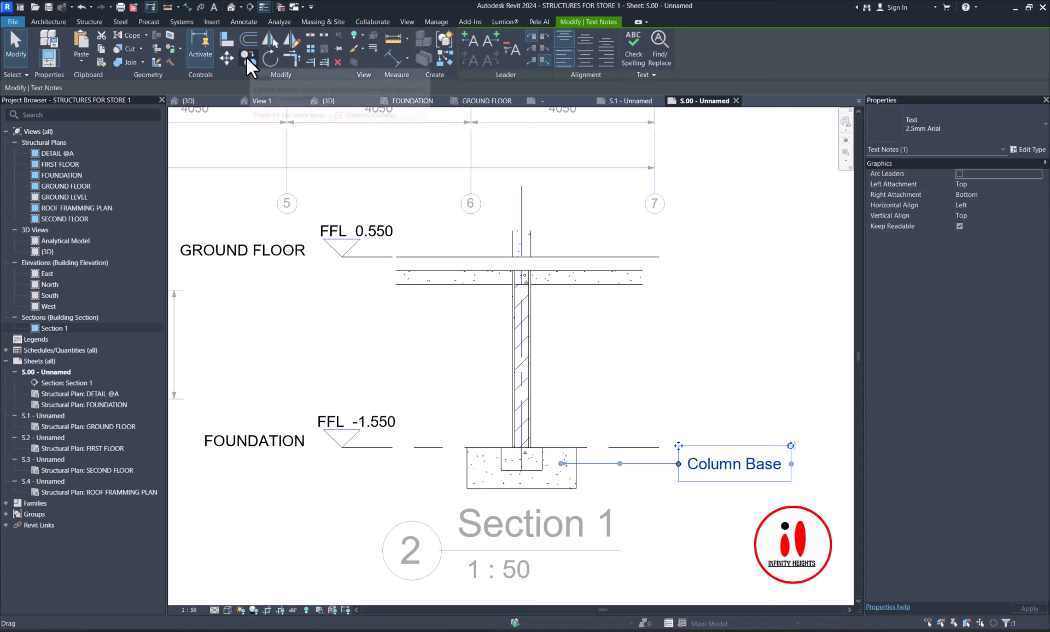
{"action": "left_click", "coordinate": [651, 461]}
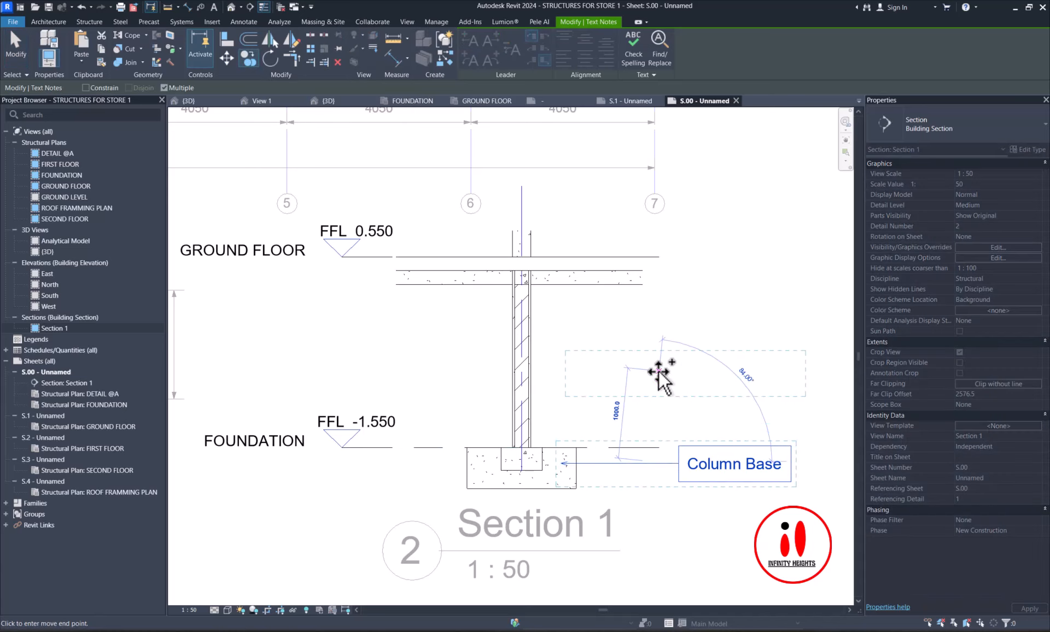
{"action": "left_click", "coordinate": [655, 385]}
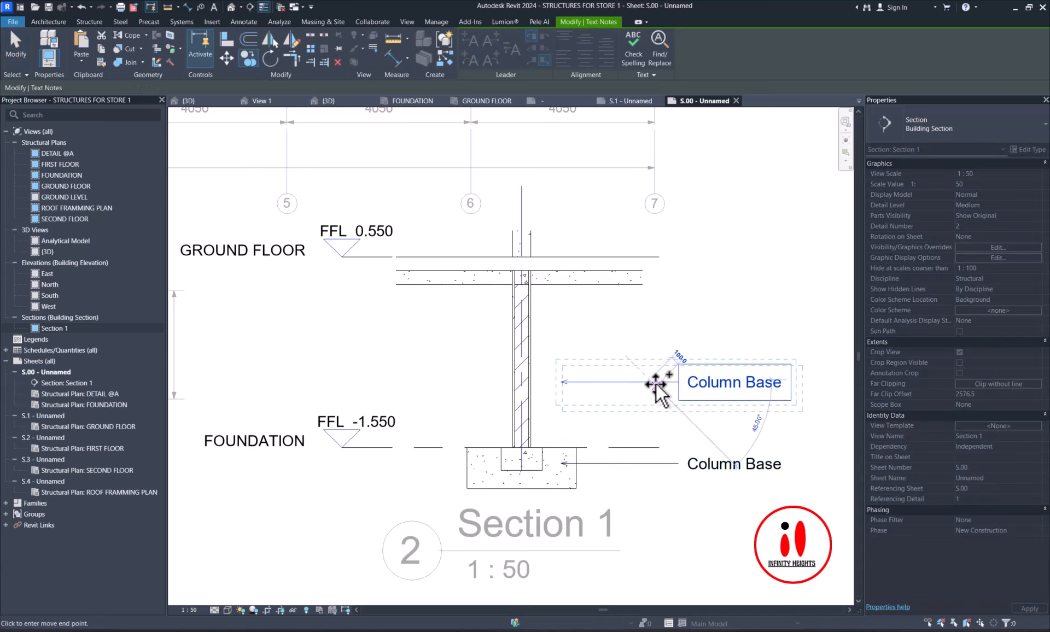
{"action": "key", "text": "Escape"}
{"action": "key", "text": "Escape"}
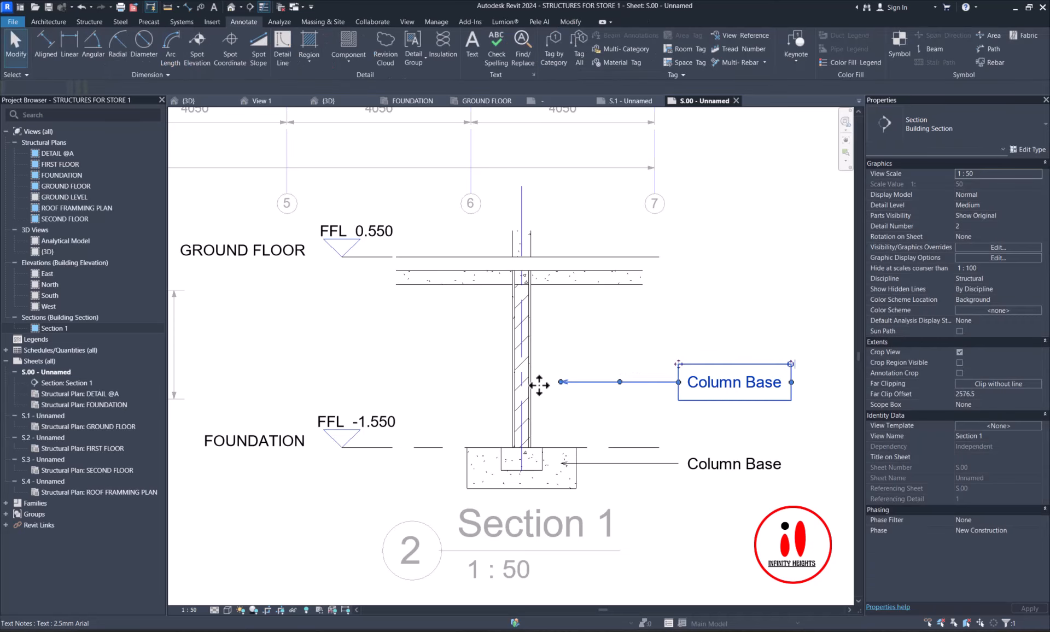
- Extend the copied note's leader to the hatched wall and change its text to Foundation Wall
{"action": "left_click_drag", "start_coordinate": [567, 385], "coordinate": [518, 382]}
{"action": "scroll", "coordinate": [555, 385], "scroll_direction": "up", "scroll_amount": 1}
{"action": "left_click_drag", "start_coordinate": [666, 361], "coordinate": [697, 361]}
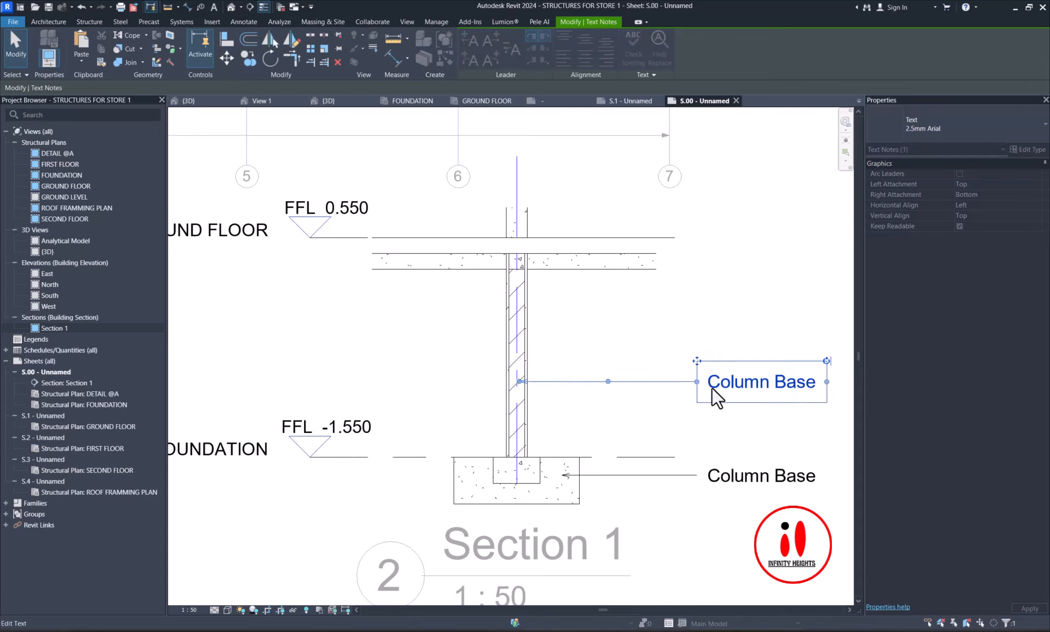
{"action": "double_click", "coordinate": [711, 388]}
{"action": "left_click", "coordinate": [711, 388]}
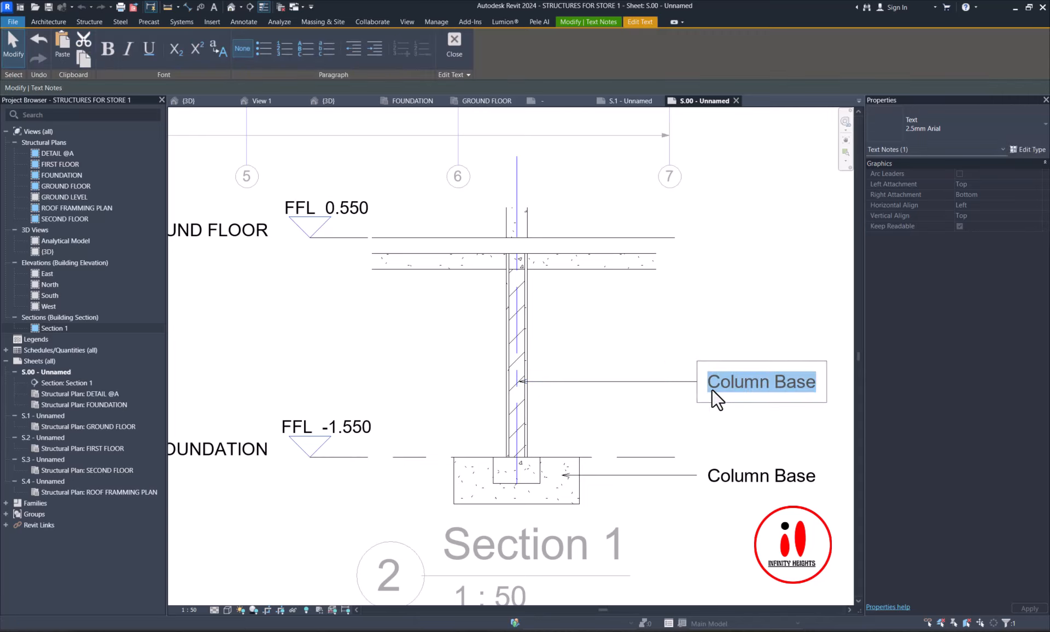
{"action": "type", "text": "Foundat"}
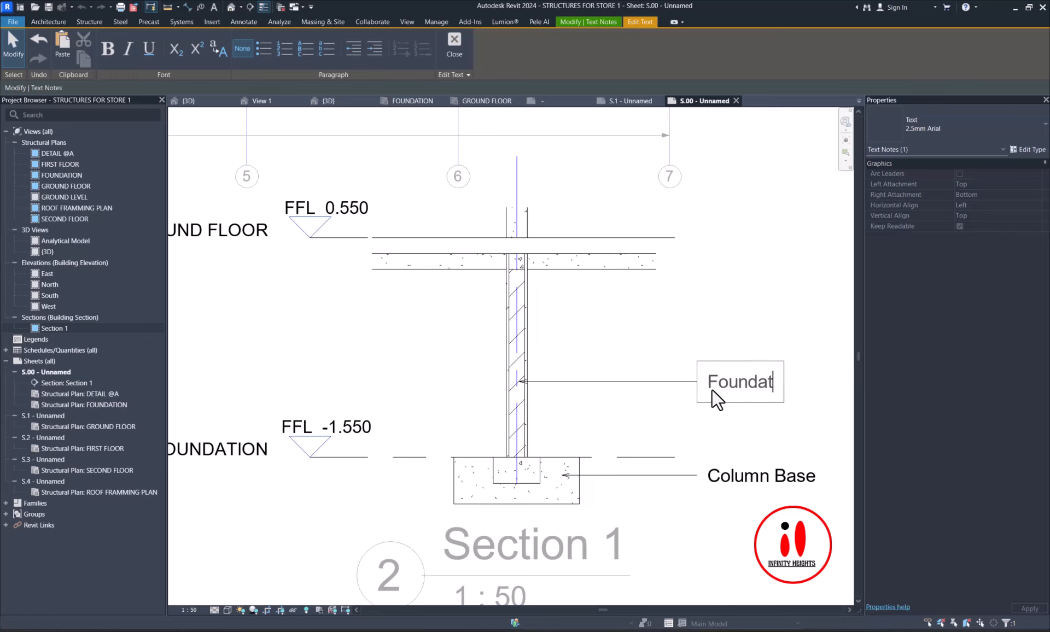
{"action": "type", "text": "ion Wall"}
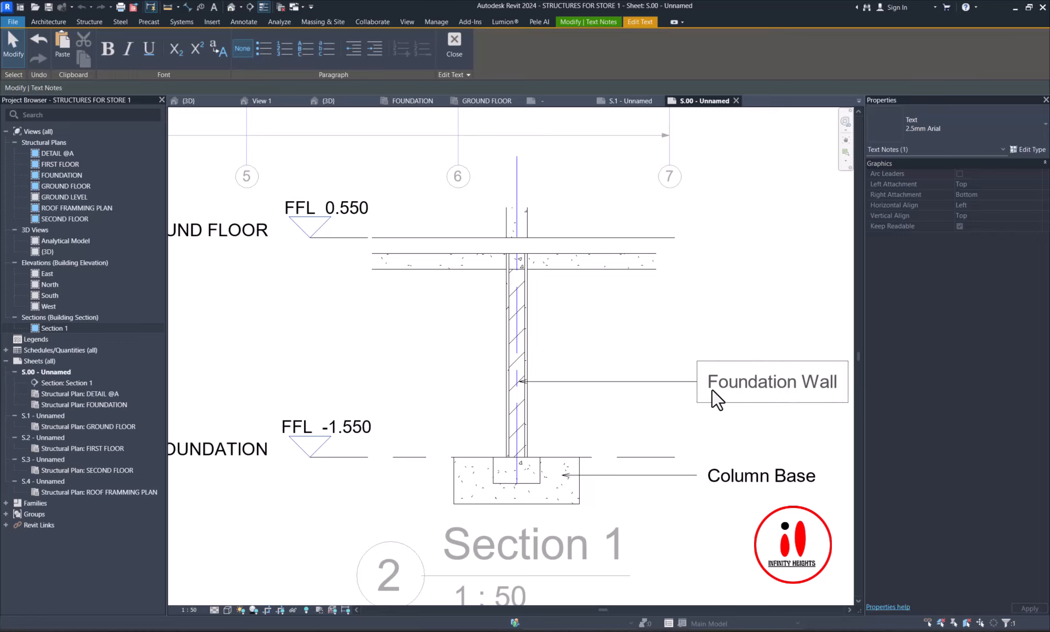
{"action": "left_click", "coordinate": [623, 345]}
- Copy the Foundation Wall note upward and nudge the copy until its leader points at the beam beneath the slab
{"action": "scroll", "coordinate": [613, 338], "scroll_direction": "down", "scroll_amount": 2}
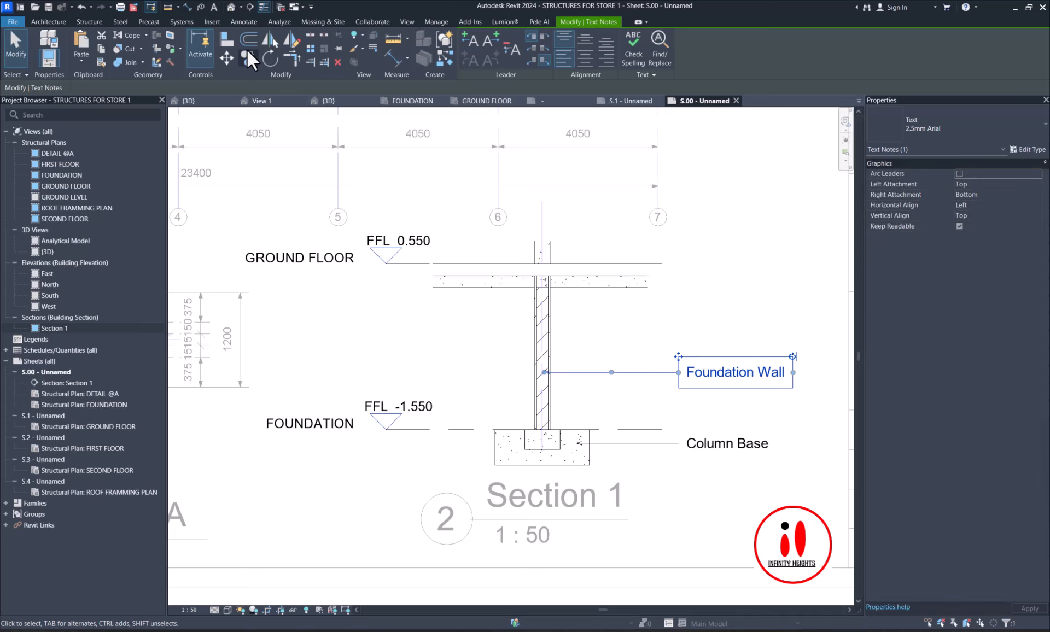
{"action": "left_click", "coordinate": [250, 57]}
{"action": "left_click", "coordinate": [636, 372]}
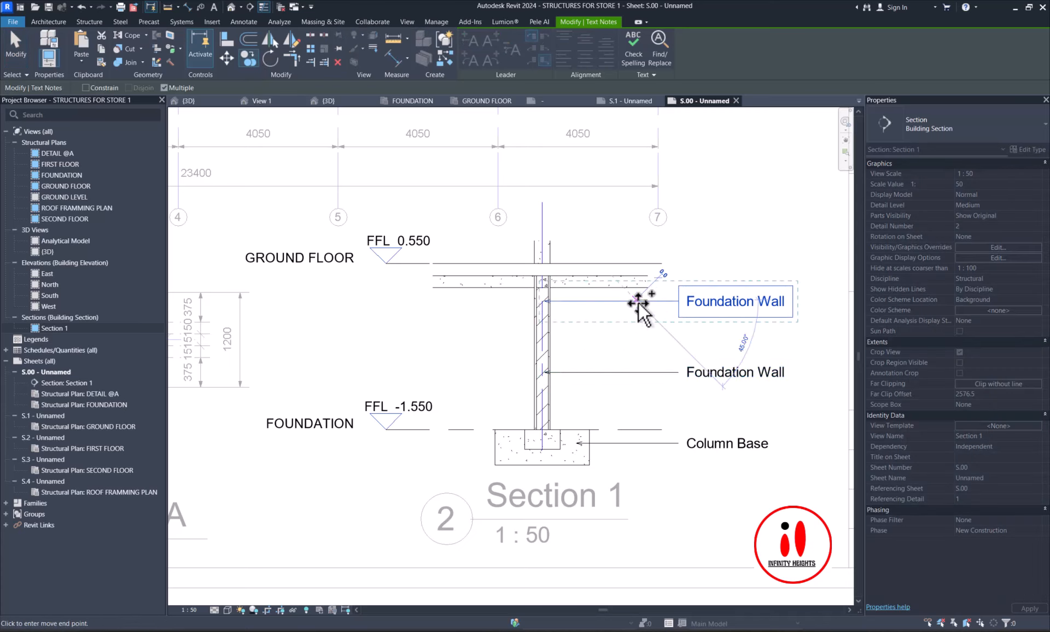
{"action": "left_click", "coordinate": [638, 302]}
{"action": "key", "text": "Up"}
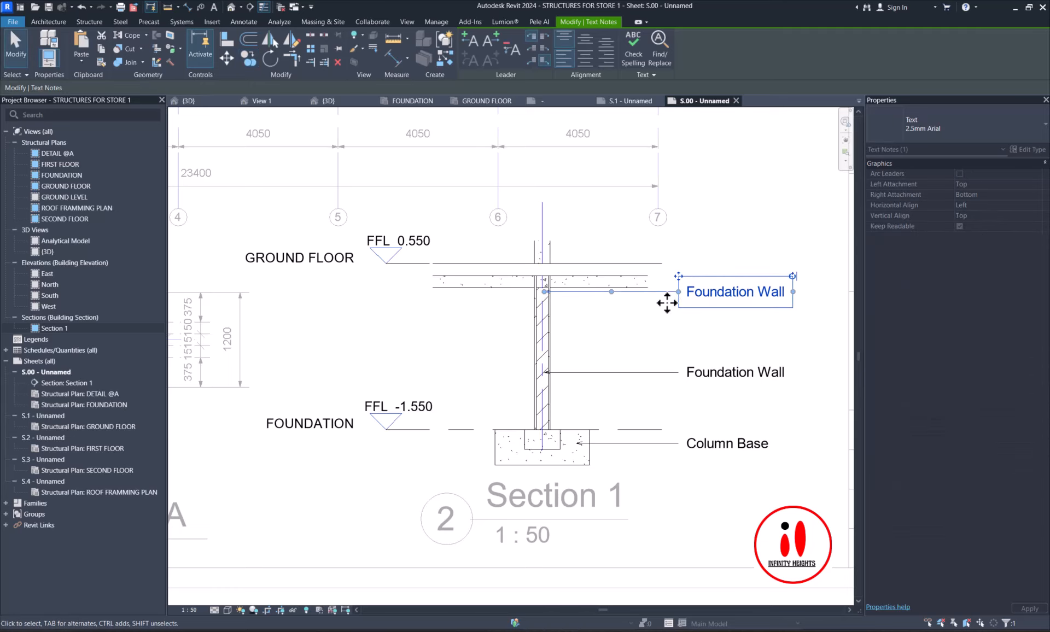
{"action": "key", "text": "Up"}
{"action": "key", "text": "Up"}
{"action": "scroll", "coordinate": [589, 292], "scroll_direction": "up", "scroll_amount": 3}
{"action": "key", "text": "Up"}
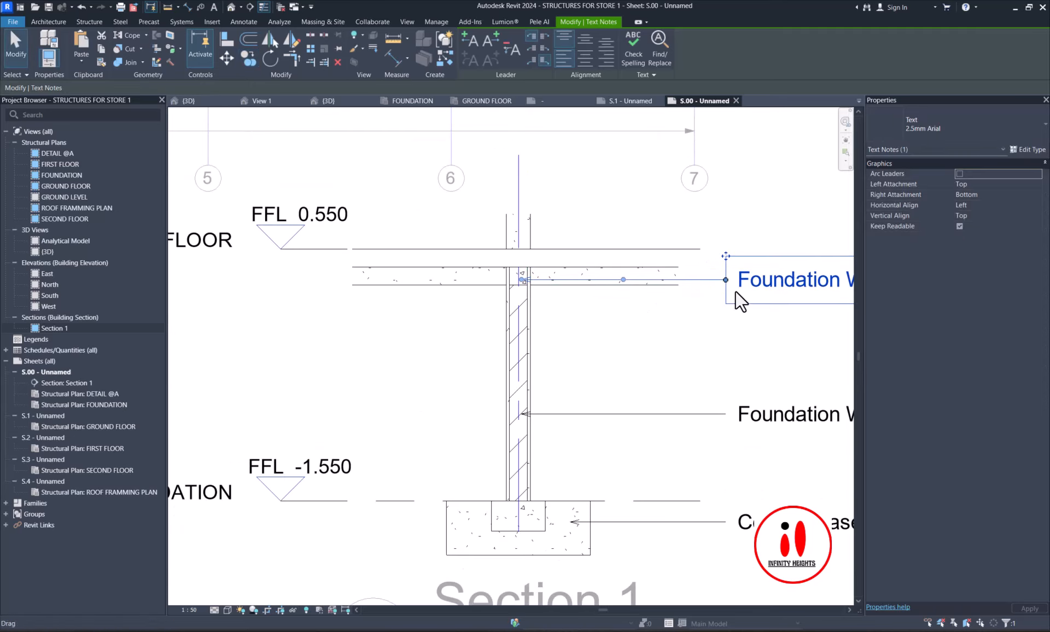
- Change the text of the uppermost copied note to Beam
{"action": "double_click", "coordinate": [744, 292]}
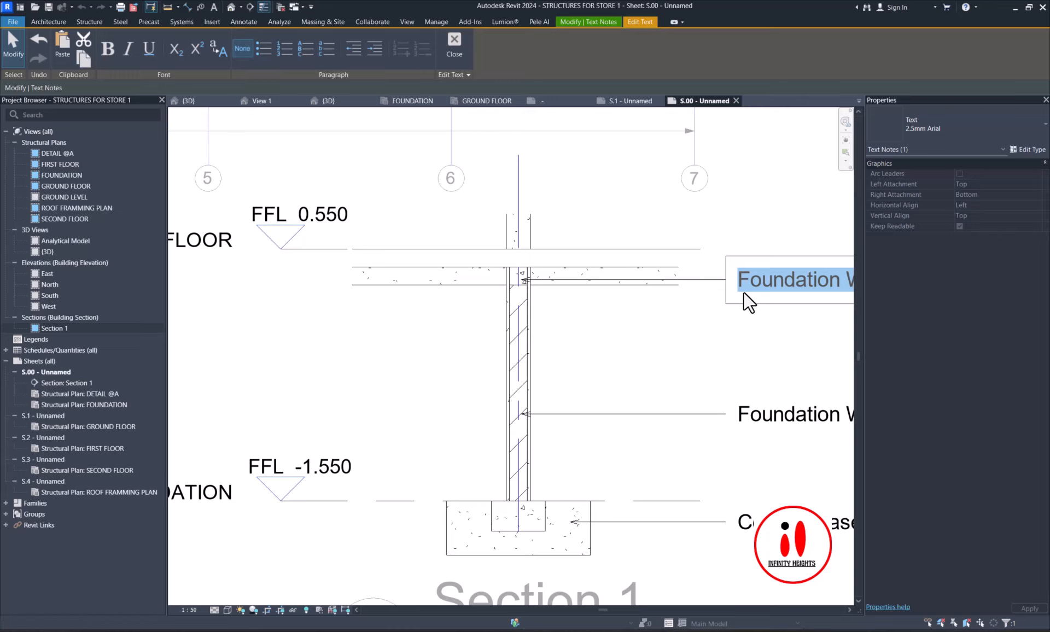
{"action": "type", "text": "Groun"}
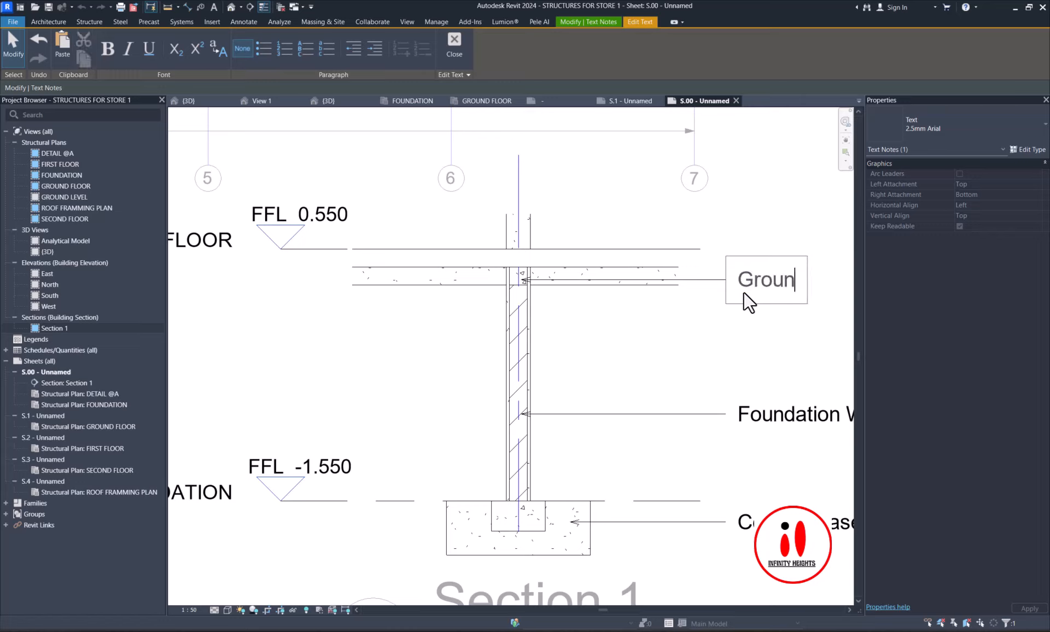
{"action": "key", "text": "BackSpace"}
{"action": "key", "text": "BackSpace"}
{"action": "key", "text": "BackSpace"}
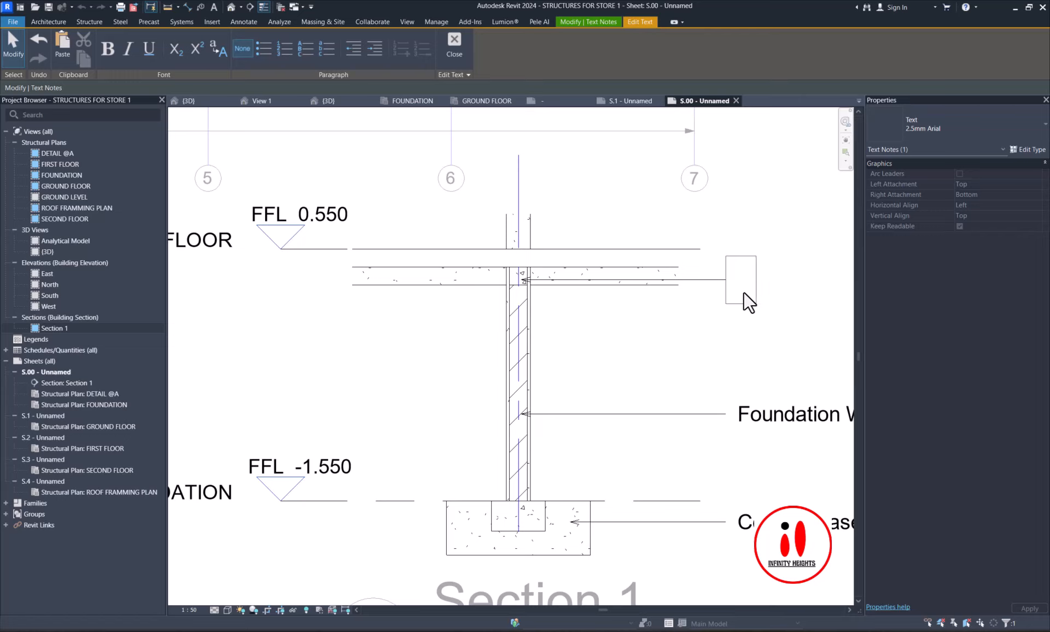
{"action": "type", "text": "Beam"}
{"action": "left_click", "coordinate": [715, 330]}
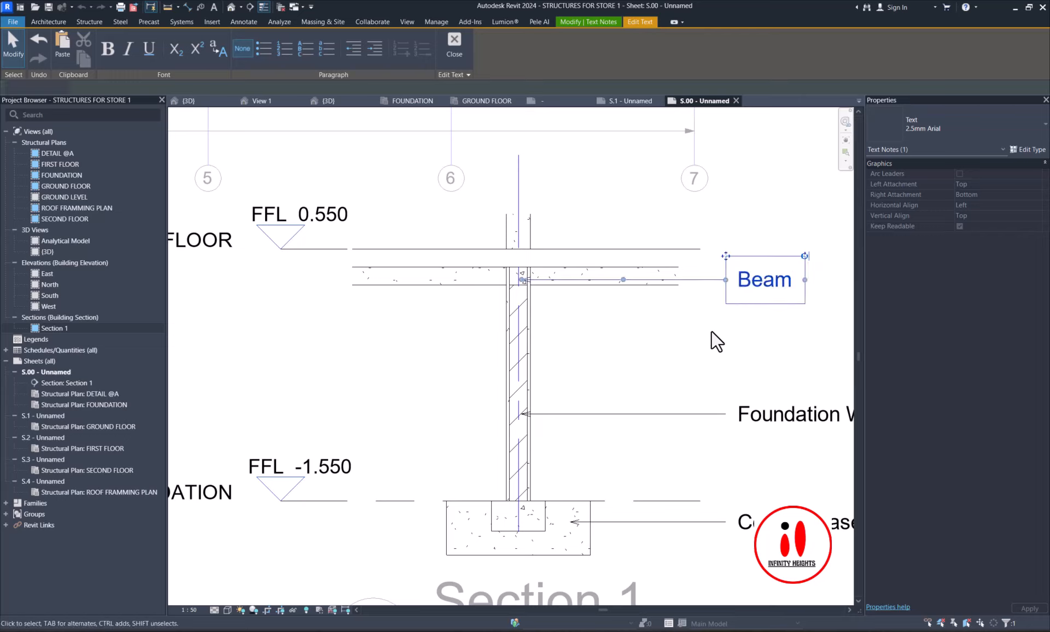
{"action": "left_click", "coordinate": [499, 327]}
- Hide the two 150X300 concrete beams on both sides of the wall in Section 1
{"action": "left_click", "coordinate": [417, 282]}
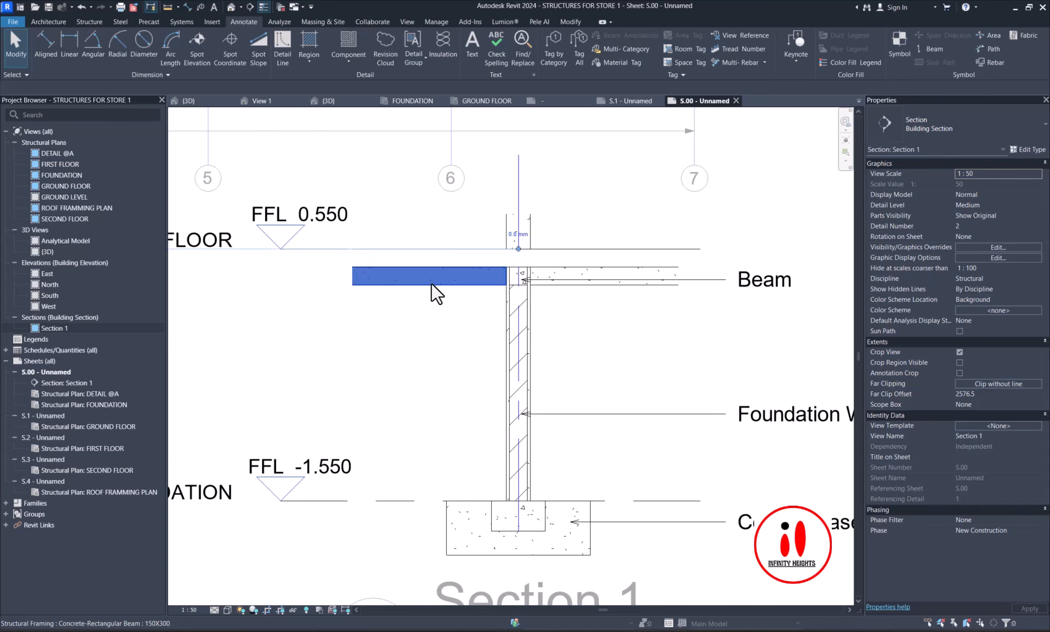
{"action": "left_click", "coordinate": [671, 288], "text": "ctrl"}
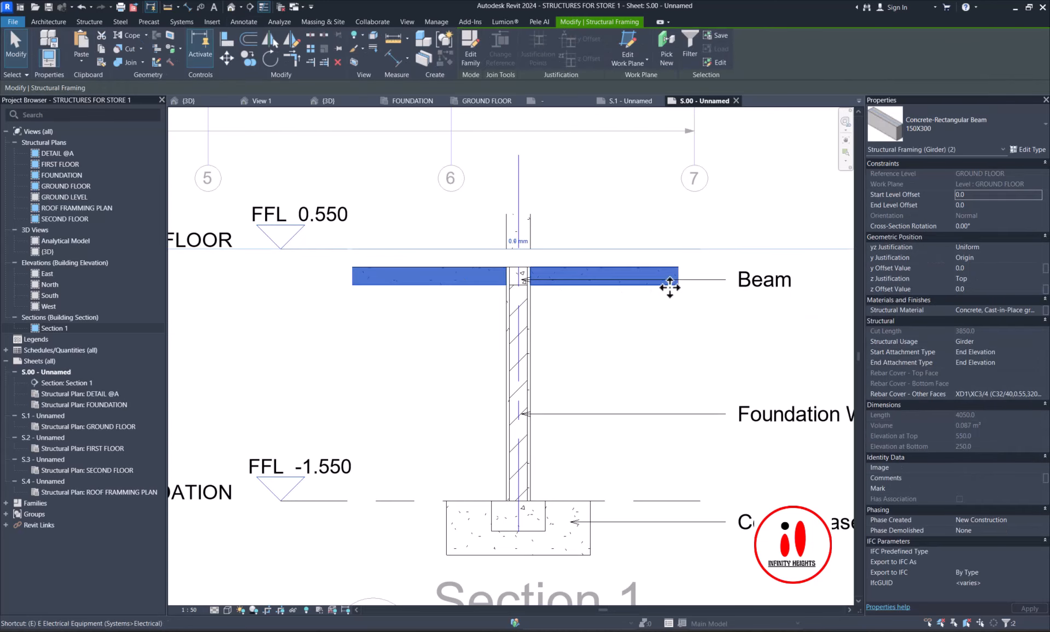
{"action": "key", "text": "Delete"}
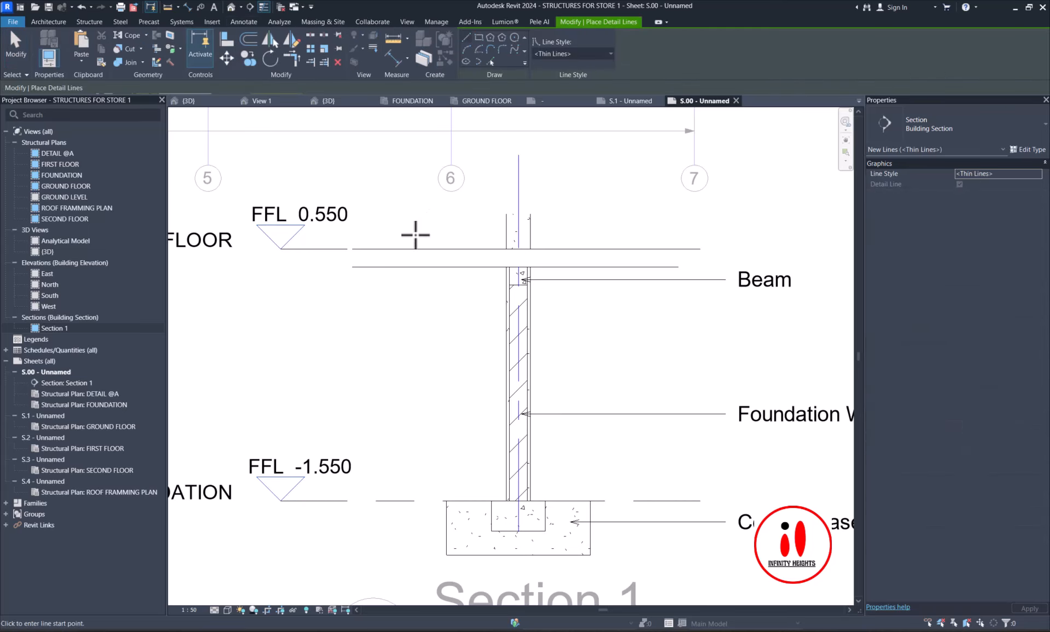
- Draw a chained detail line in the <Hidden Lines> style just beneath the slab, stepping down around the beam and continuing past the wall
{"action": "left_click", "coordinate": [566, 55]}
{"action": "left_click", "coordinate": [568, 101]}
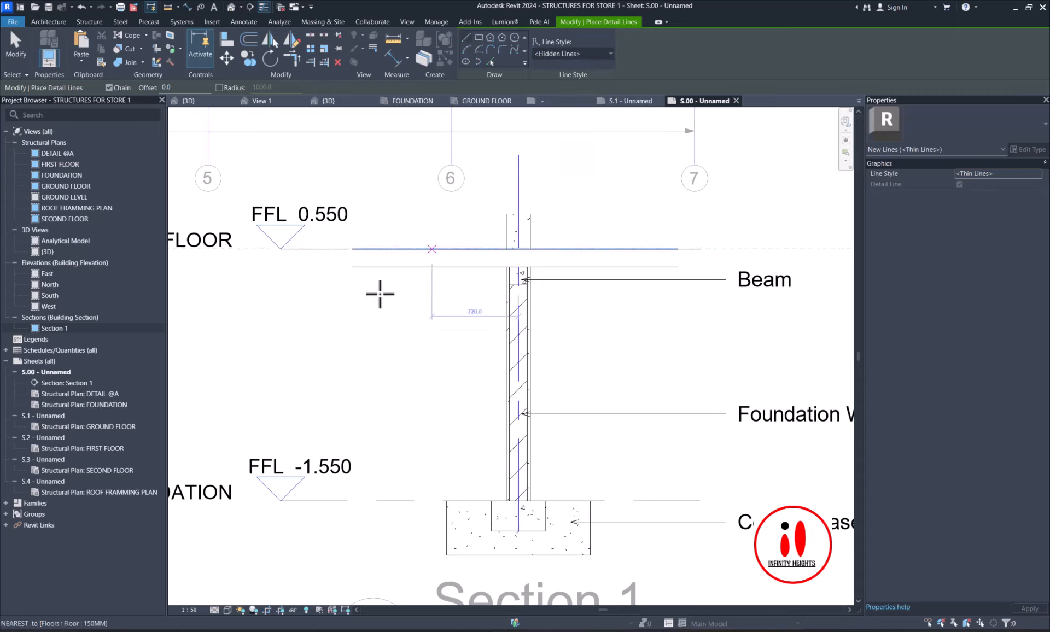
{"action": "left_click", "coordinate": [363, 272]}
{"action": "scroll", "coordinate": [499, 273], "scroll_direction": "up", "scroll_amount": 3}
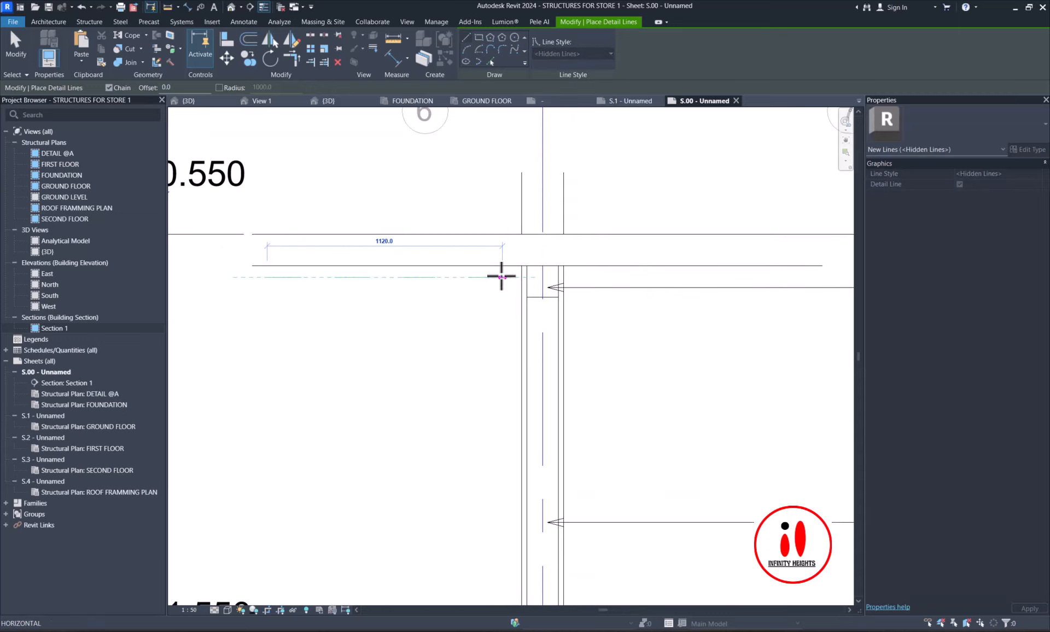
{"action": "left_click", "coordinate": [501, 277]}
{"action": "left_click", "coordinate": [502, 315]}
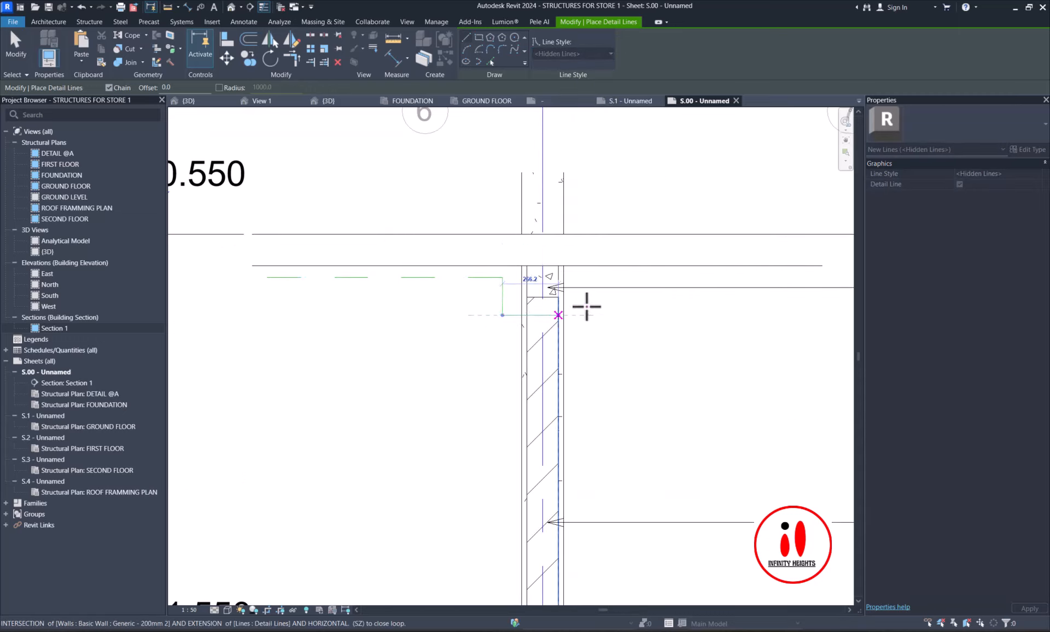
{"action": "left_click", "coordinate": [586, 315]}
{"action": "left_click", "coordinate": [586, 277]}
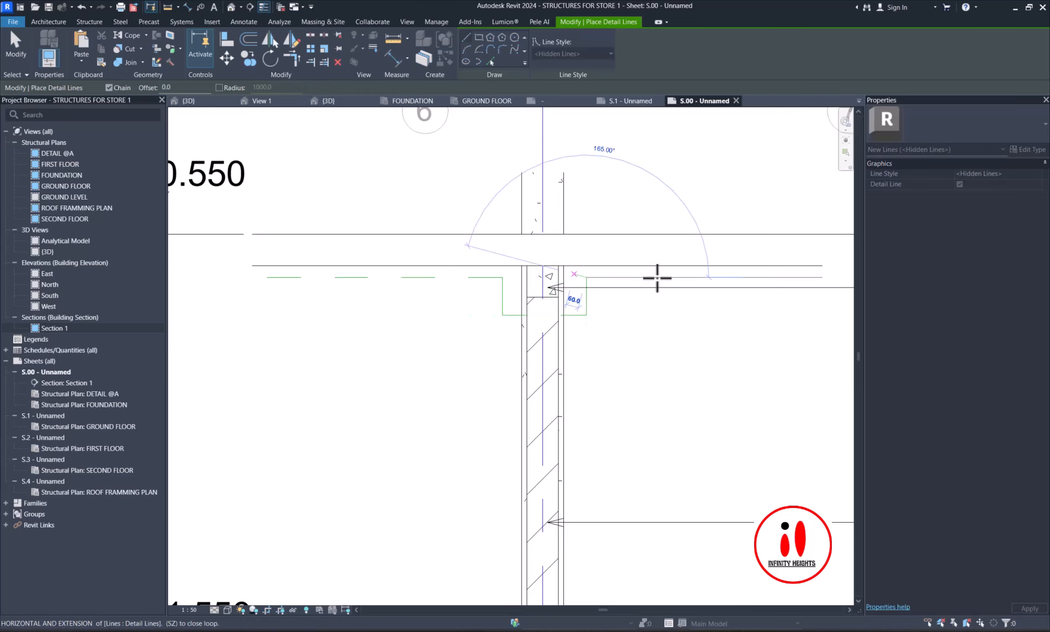
{"action": "scroll", "coordinate": [711, 271], "scroll_direction": "down", "scroll_amount": 3}
{"action": "left_click", "coordinate": [771, 274]}
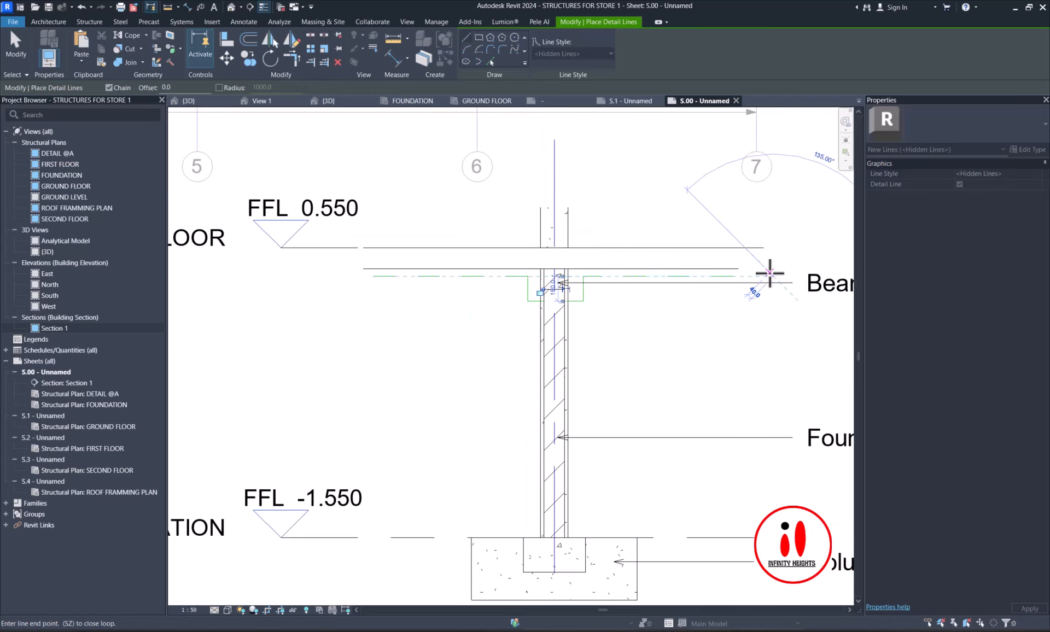
{"action": "key", "text": "Escape"}
{"action": "key", "text": "Escape"}
- Examine the dashed line around the beam and the rest of Section 1 at sheet level
{"action": "scroll", "coordinate": [566, 280], "scroll_direction": "down", "scroll_amount": 1}
{"action": "scroll", "coordinate": [642, 279], "scroll_direction": "up", "scroll_amount": 2}
{"action": "scroll", "coordinate": [536, 285], "scroll_direction": "down", "scroll_amount": 1}
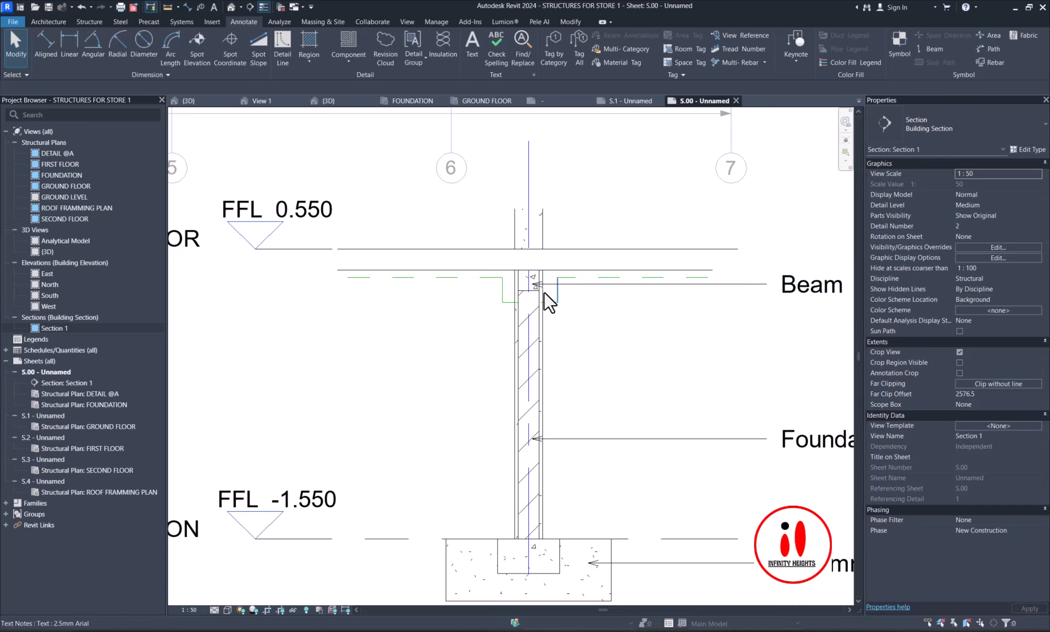
{"action": "scroll", "coordinate": [533, 299], "scroll_direction": "down", "scroll_amount": 1}
{"action": "scroll", "coordinate": [506, 353], "scroll_direction": "up", "scroll_amount": 1}
{"action": "scroll", "coordinate": [490, 344], "scroll_direction": "down", "scroll_amount": 1}
{"action": "scroll", "coordinate": [488, 359], "scroll_direction": "up", "scroll_amount": 2}
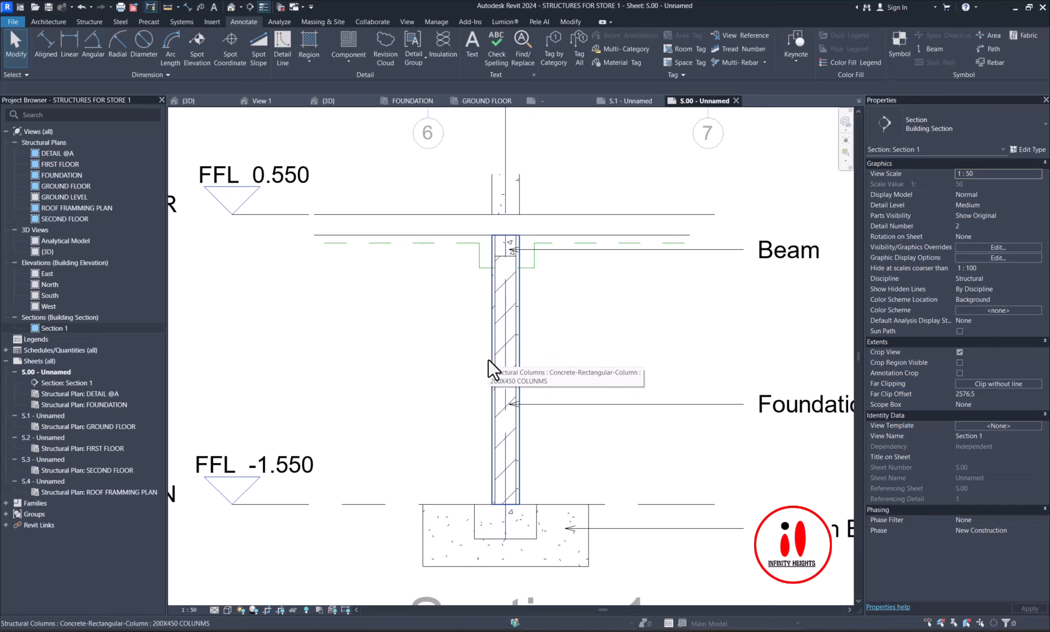
{"action": "scroll", "coordinate": [483, 339], "scroll_direction": "down", "scroll_amount": 1}
{"action": "scroll", "coordinate": [478, 306], "scroll_direction": "up", "scroll_amount": 1}
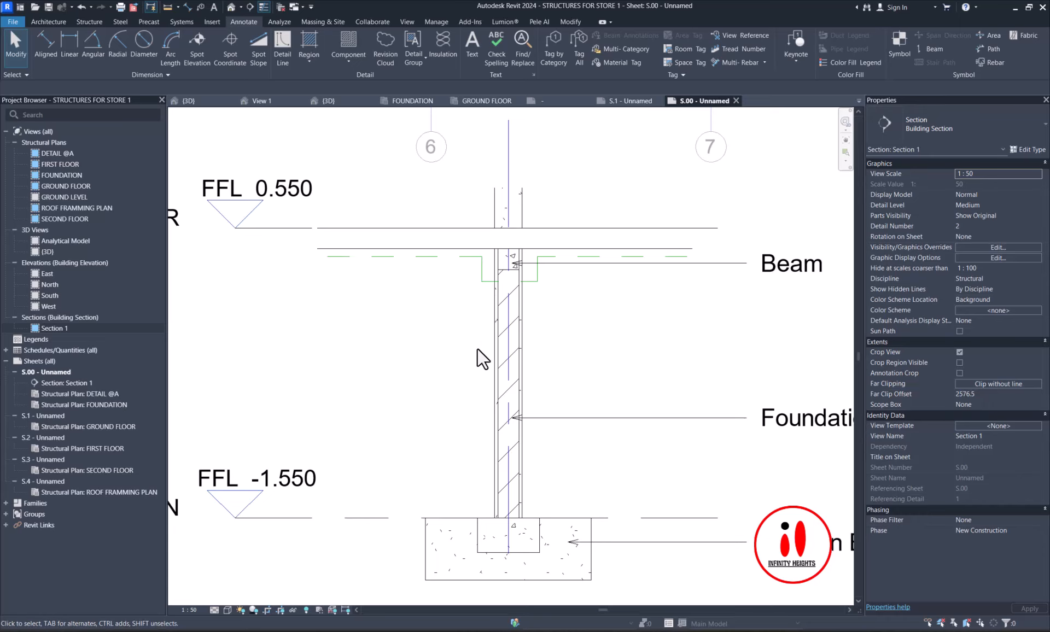
{"action": "scroll", "coordinate": [478, 349], "scroll_direction": "down", "scroll_amount": 2}
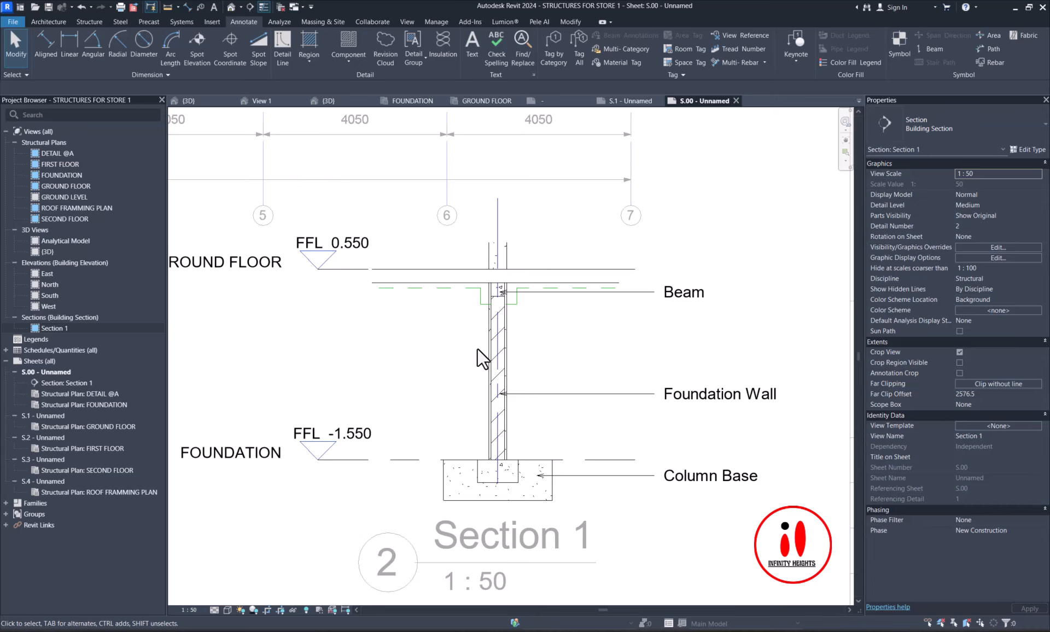
{"action": "scroll", "coordinate": [492, 350], "scroll_direction": "down", "scroll_amount": 1}
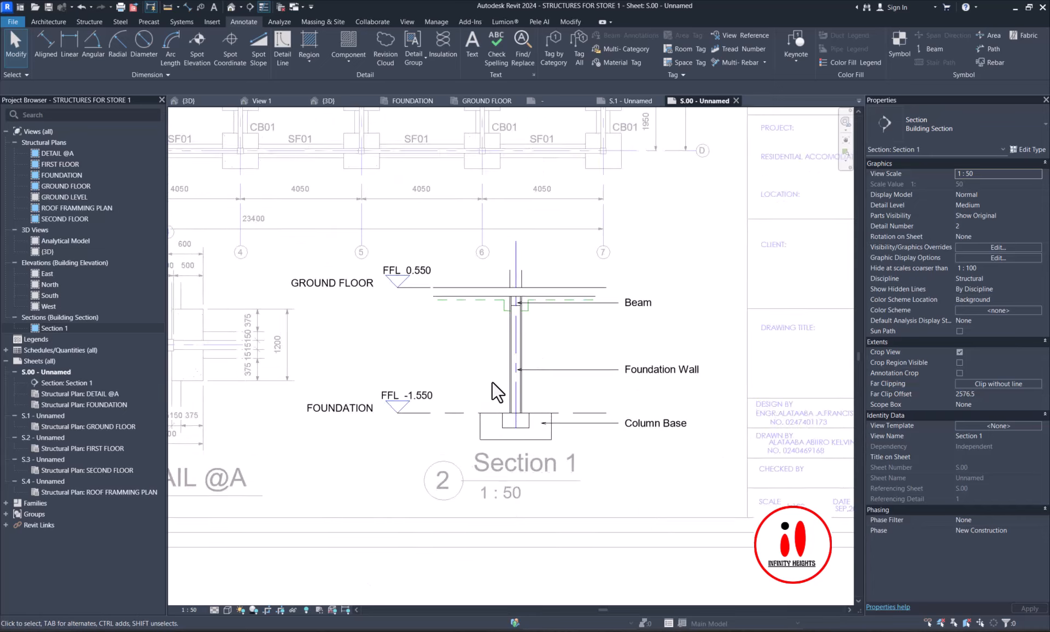
{"action": "scroll", "coordinate": [477, 373], "scroll_direction": "up", "scroll_amount": 1}
{"action": "scroll", "coordinate": [479, 375], "scroll_direction": "down", "scroll_amount": 2}
{"action": "scroll", "coordinate": [449, 336], "scroll_direction": "up", "scroll_amount": 1}
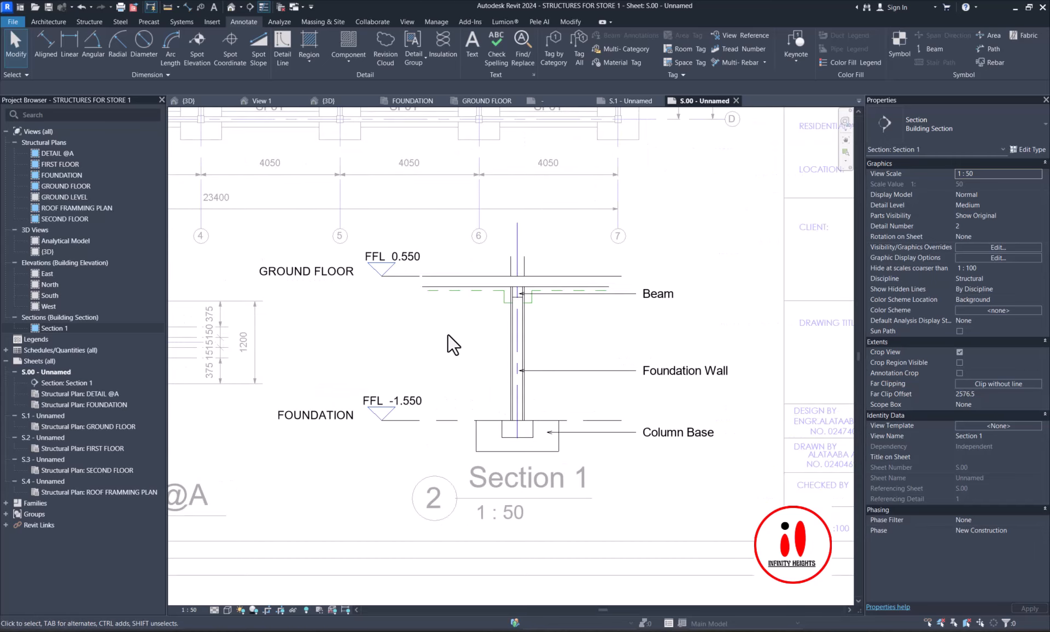
{"action": "left_click", "coordinate": [188, 7]}
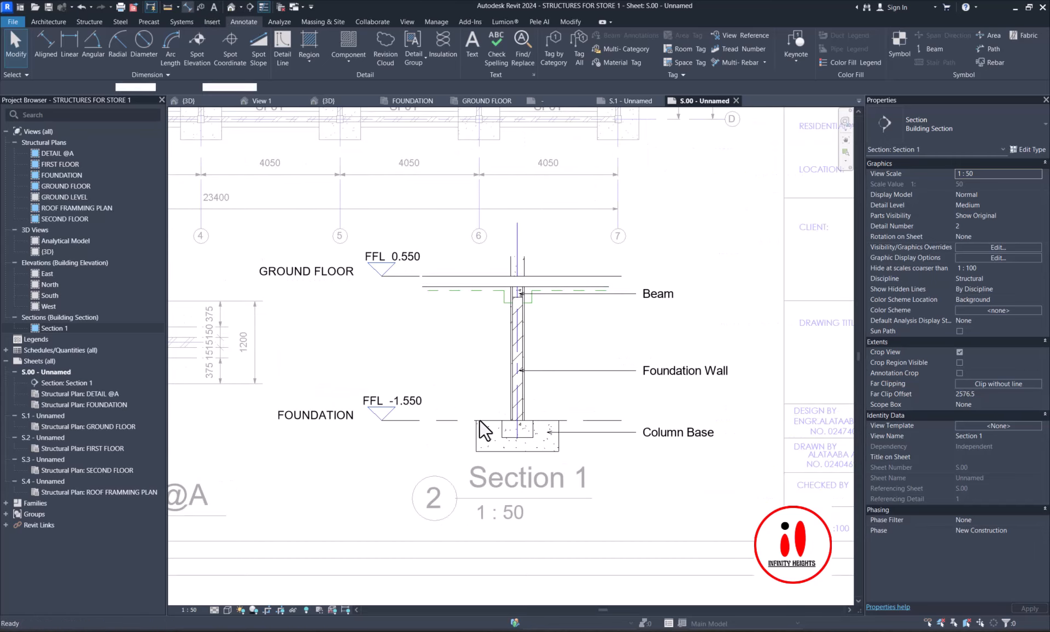
{"action": "scroll", "coordinate": [468, 438], "scroll_direction": "up", "scroll_amount": 2}
{"action": "scroll", "coordinate": [461, 404], "scroll_direction": "down", "scroll_amount": 1}
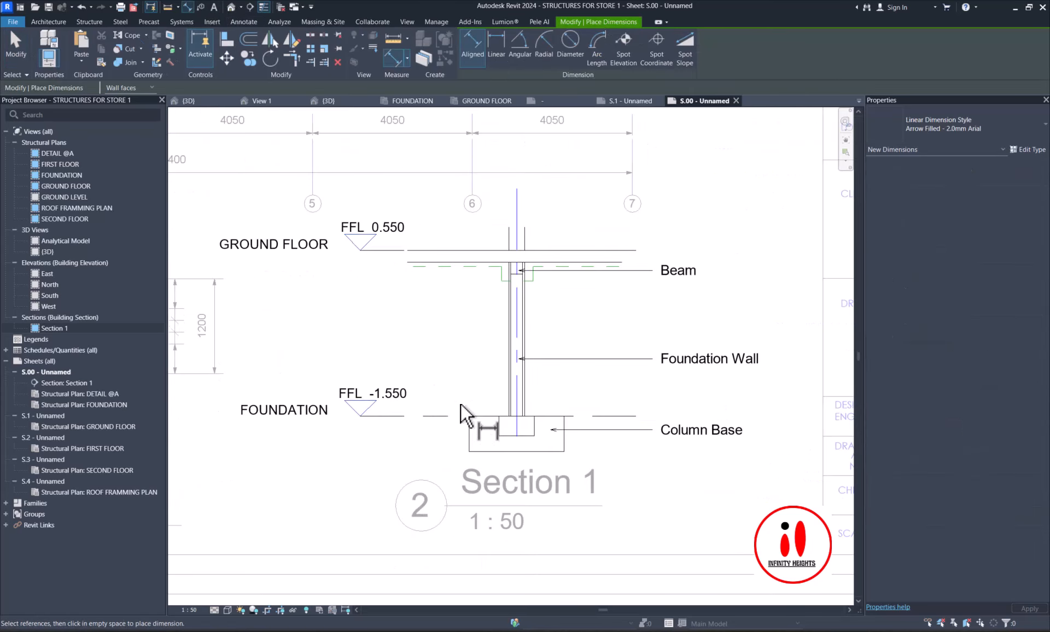
{"action": "key", "text": "Escape"}
{"action": "key", "text": "Escape"}
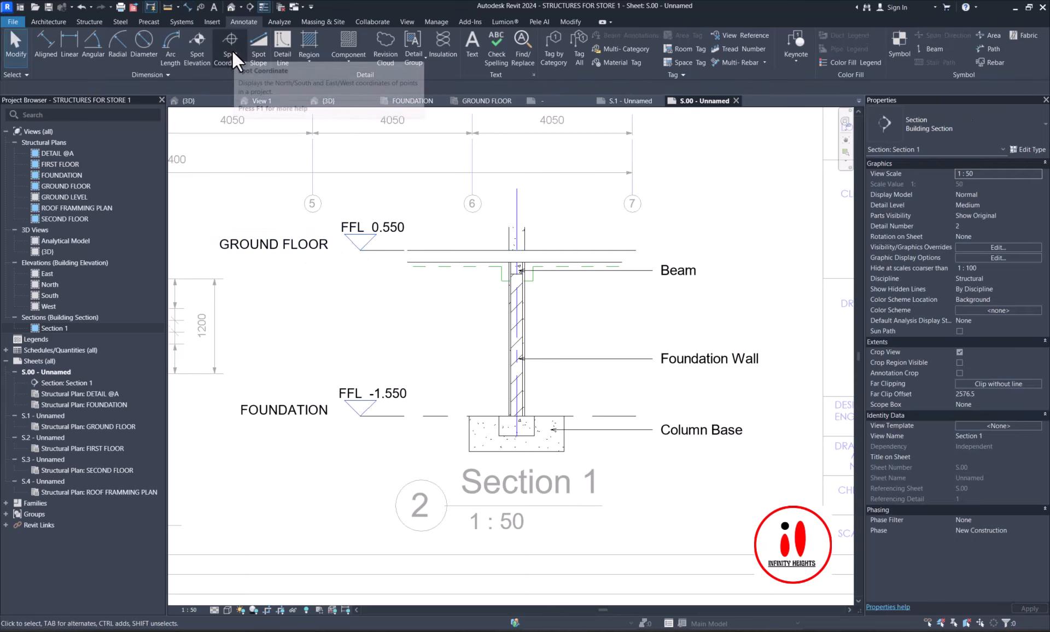
- Try drawing a 500 mm vertical hidden line down from the slab's top edge, beside the wall in Section 1
{"action": "left_click", "coordinate": [275, 42]}
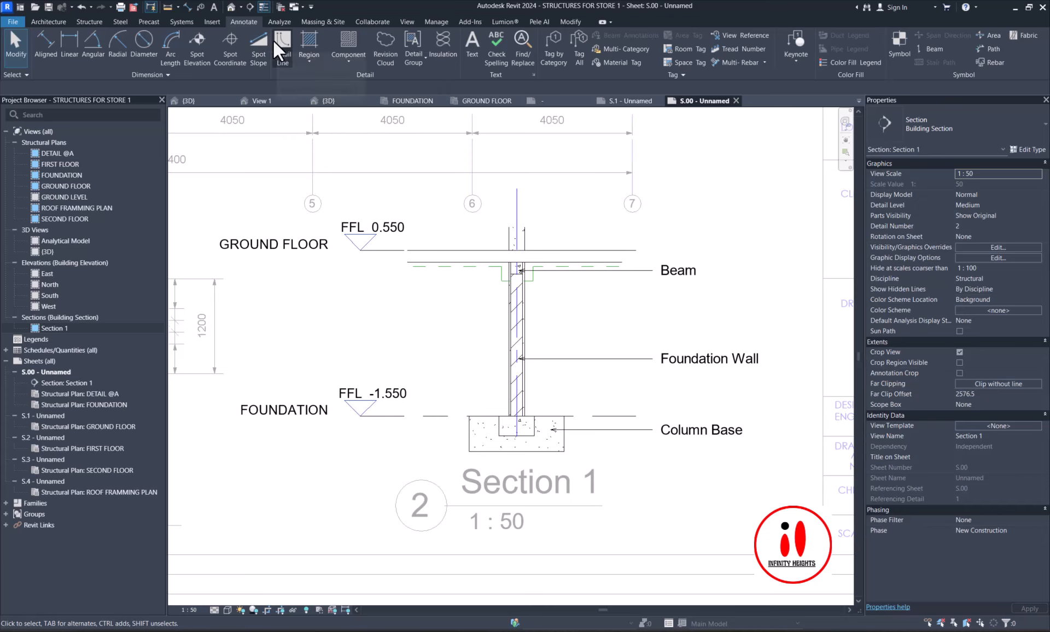
{"action": "scroll", "coordinate": [481, 252], "scroll_direction": "up", "scroll_amount": 1}
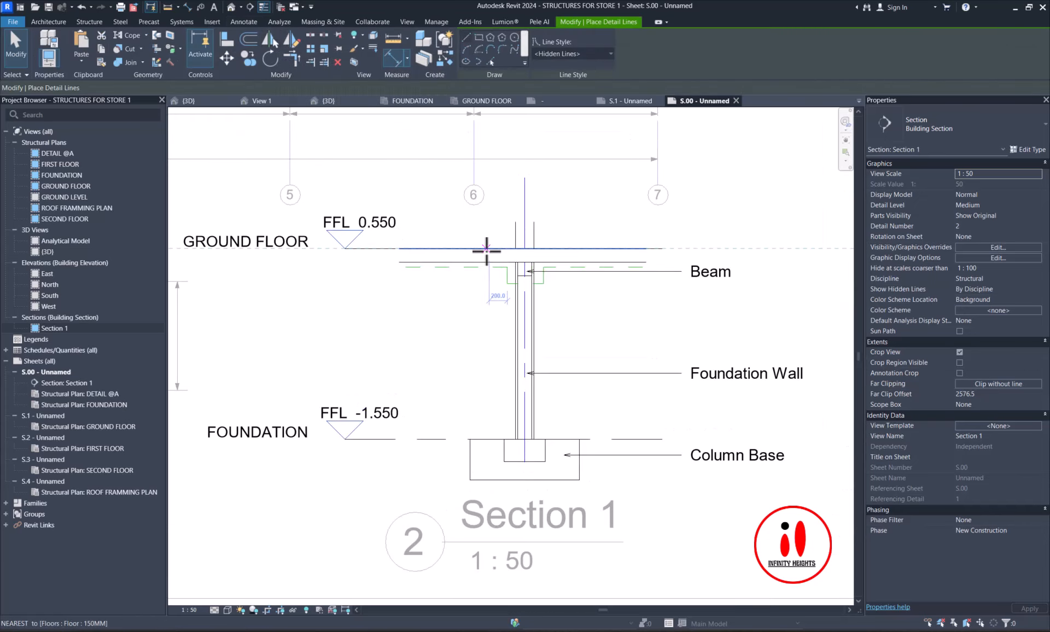
{"action": "left_click", "coordinate": [485, 251]}
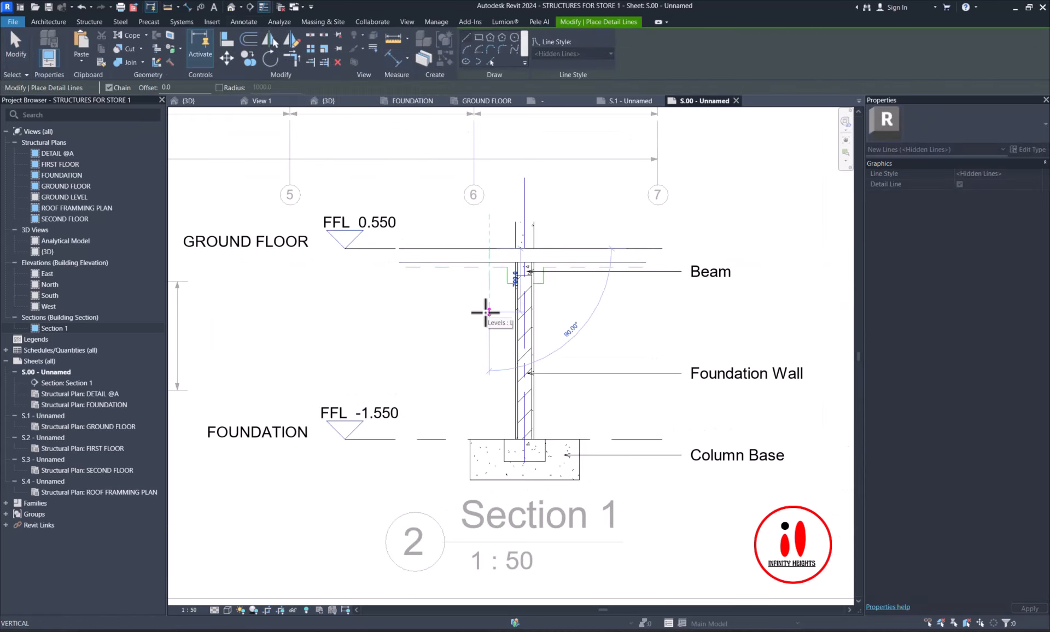
{"action": "type", "text": "6"}
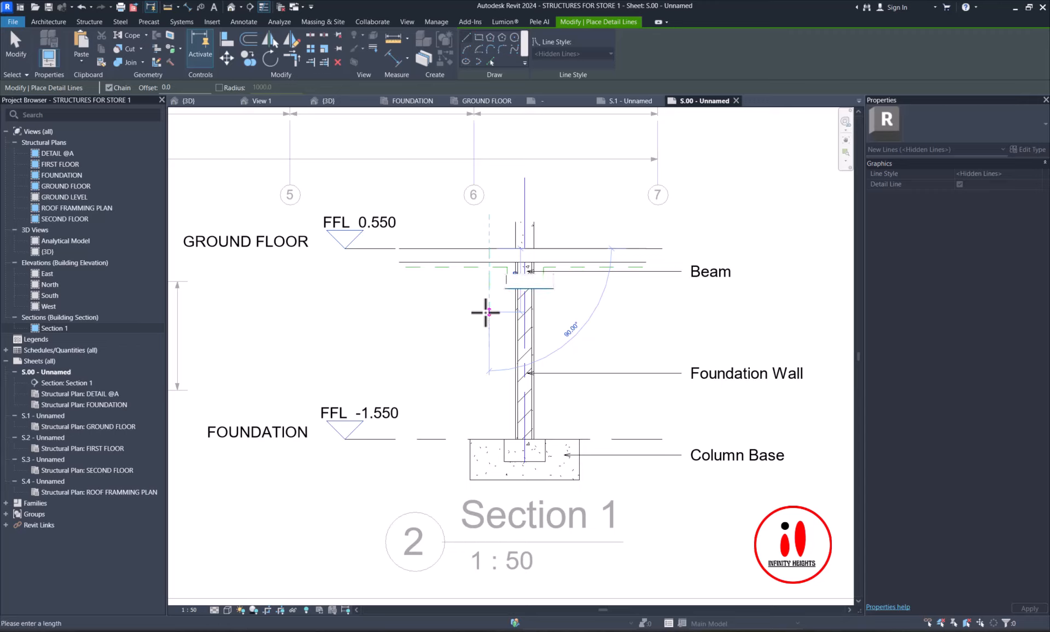
{"action": "type", "text": "500"}
{"action": "key", "text": "Return"}
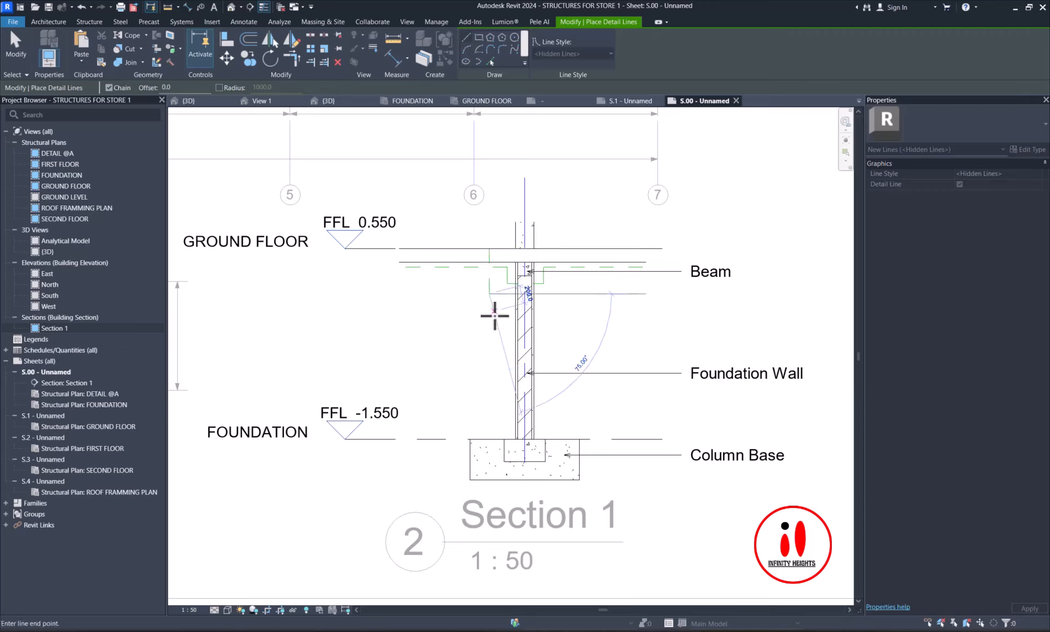
{"action": "key", "text": "Escape"}
{"action": "key", "text": "Escape"}
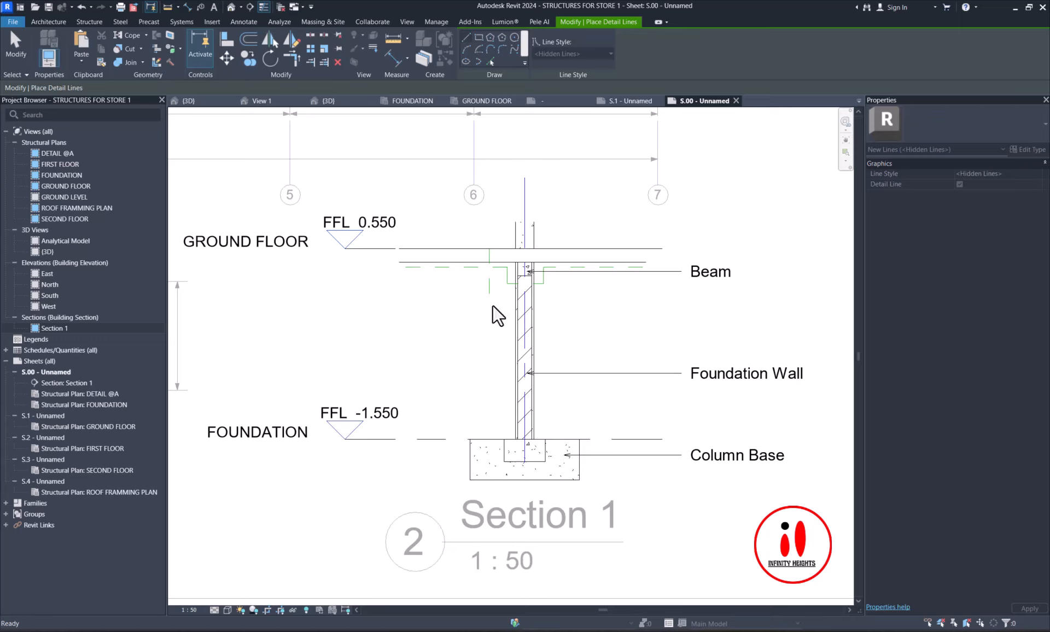
- Draw a 550 mm vertical hidden line down from the slab's top edge, continuing horizontally about 1900 mm across the wall
{"action": "key", "text": "d"}
{"action": "key", "text": "l"}
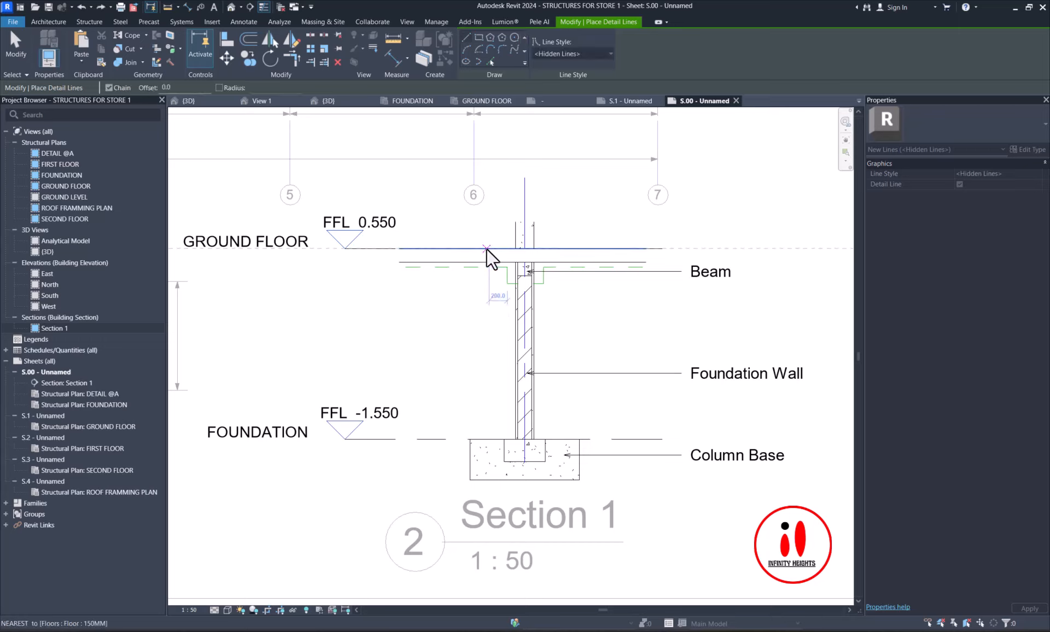
{"action": "left_click", "coordinate": [486, 249]}
{"action": "type", "text": "5"}
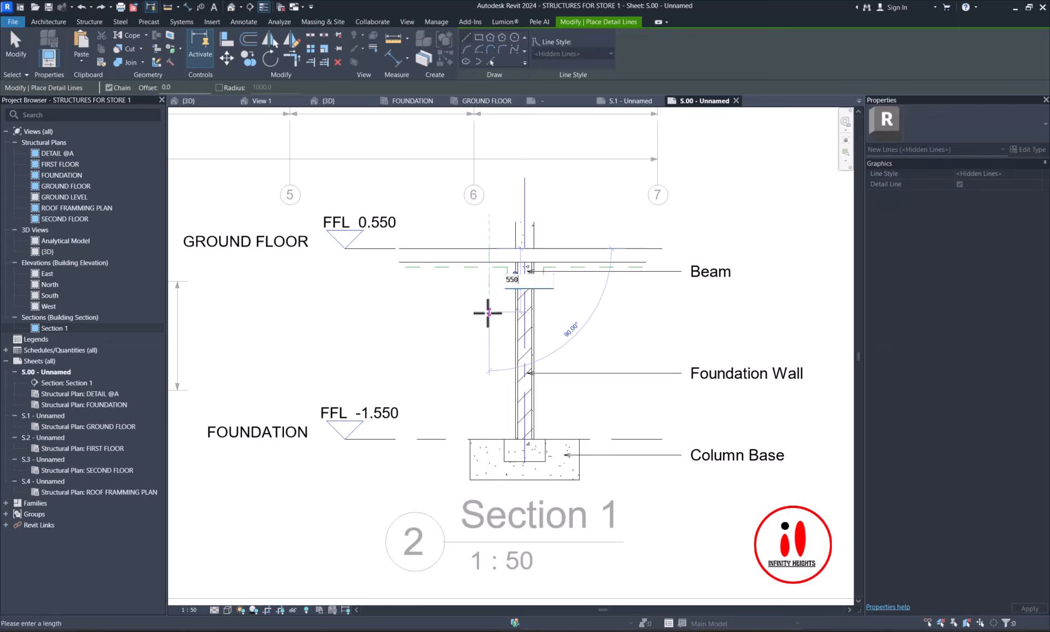
{"action": "type", "text": "50"}
{"action": "key", "text": "Return"}
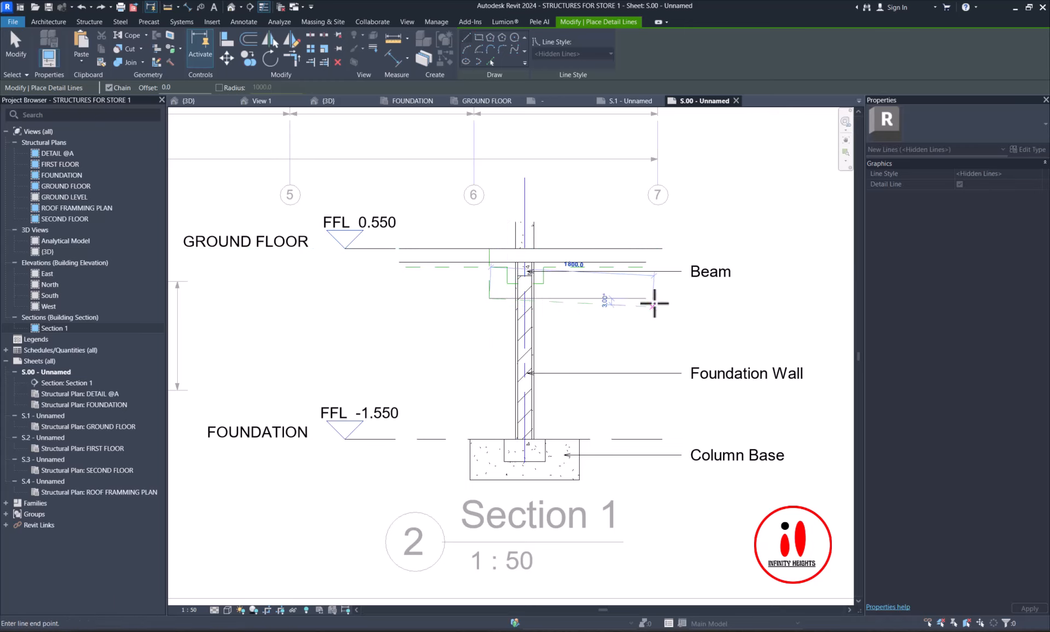
{"action": "left_click", "coordinate": [656, 299]}
{"action": "key", "text": "Escape"}
{"action": "key", "text": "Escape"}
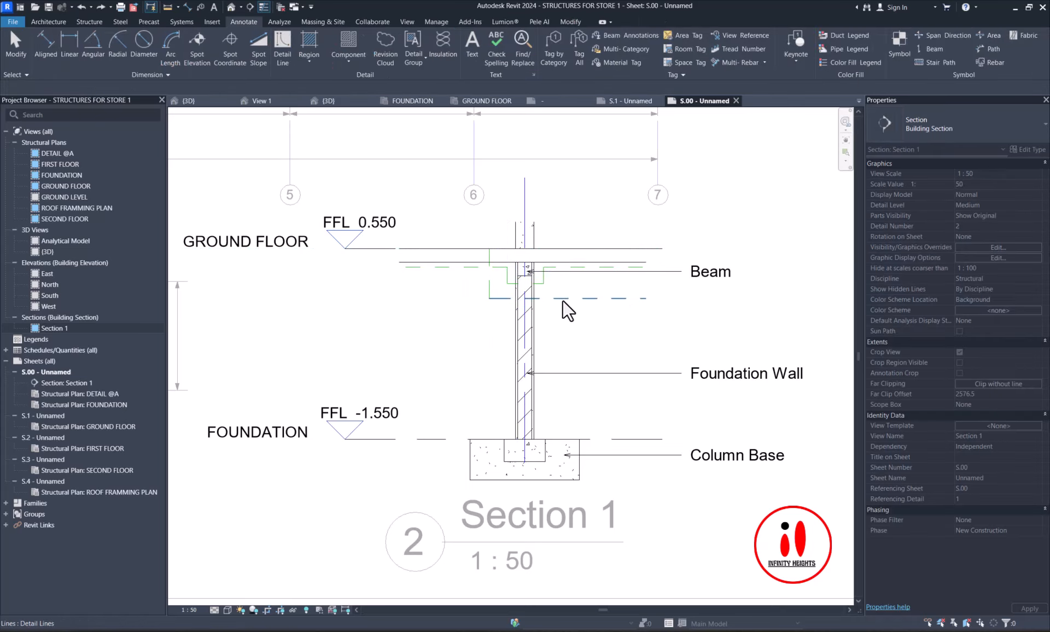
- Stretch the horizontal dashed line out to the slab's left end and delete the vertical helper line
{"action": "left_click", "coordinate": [393, 299]}
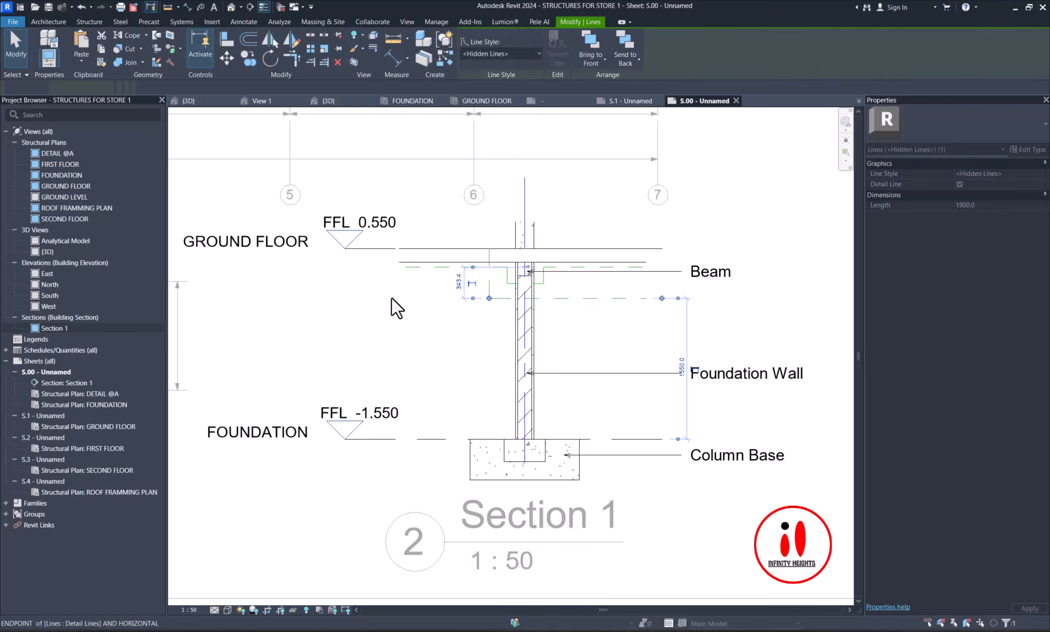
{"action": "left_click", "coordinate": [496, 288]}
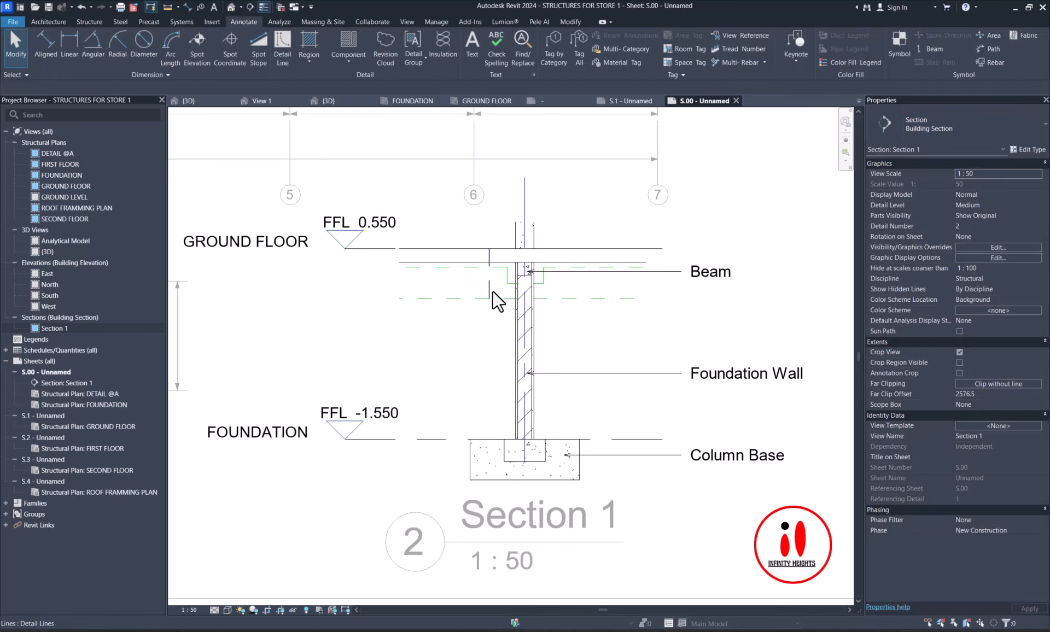
- Reveal the hidden elements in Section 1, unhide the GROUND LEVEL level line and leave reveal mode
{"action": "left_click", "coordinate": [306, 610]}
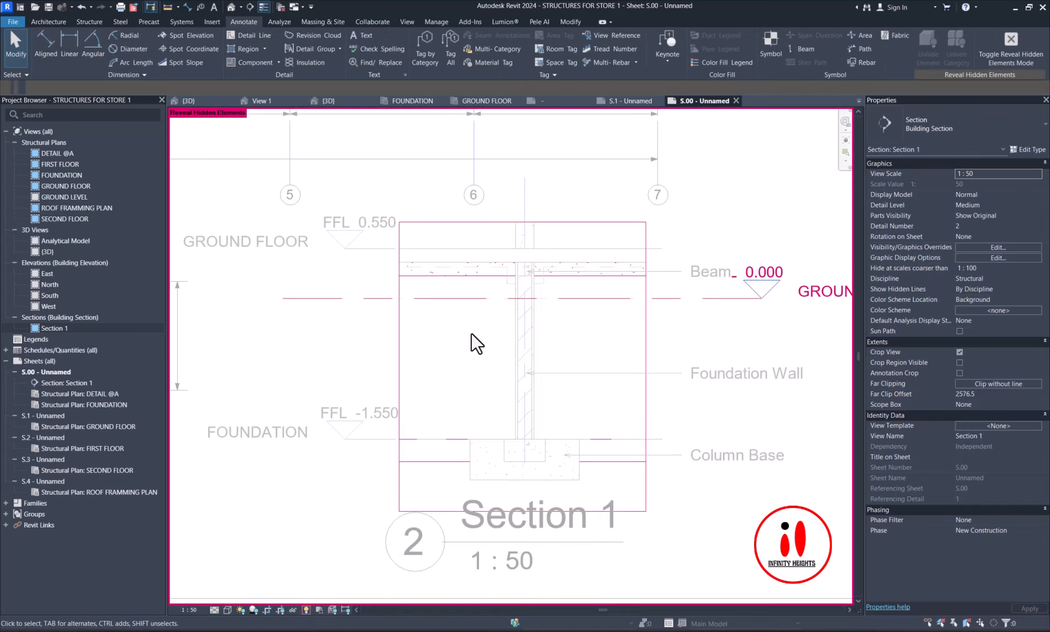
{"action": "left_click", "coordinate": [475, 299]}
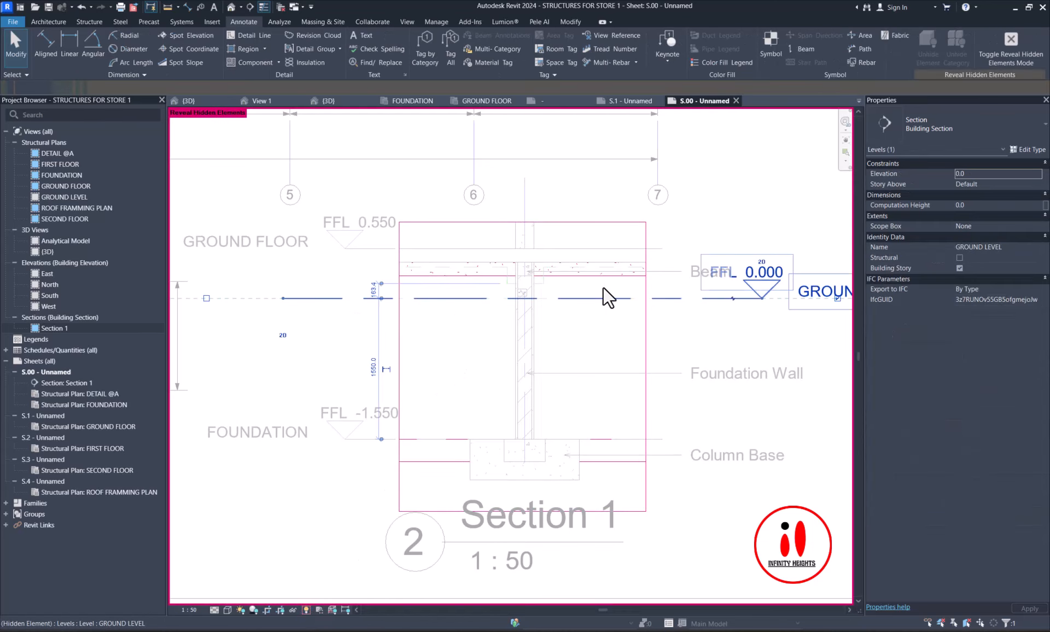
{"action": "left_click", "coordinate": [543, 43]}
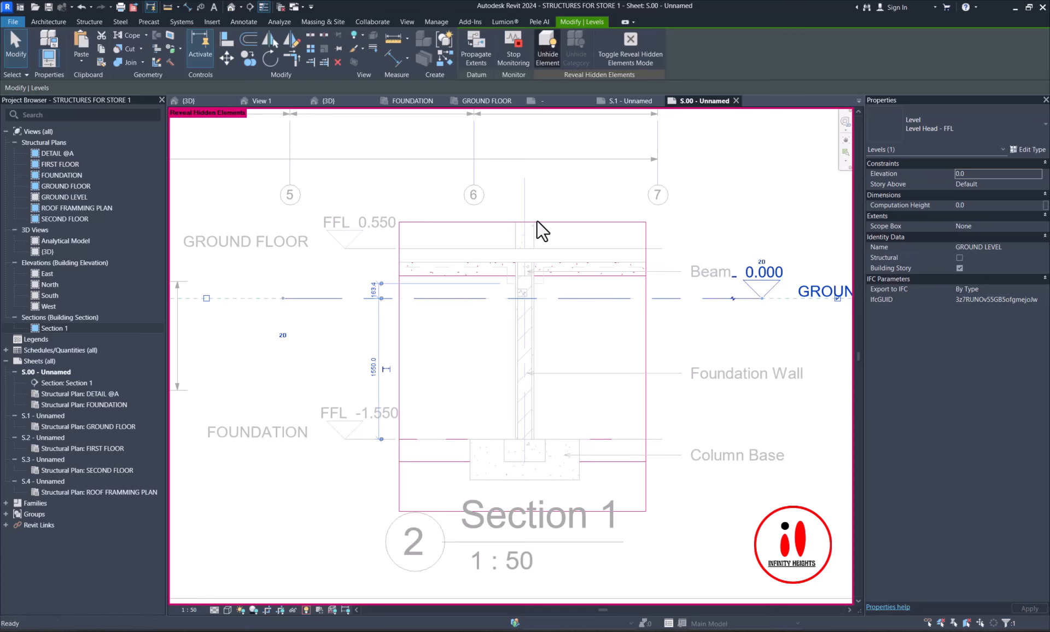
{"action": "left_click", "coordinate": [307, 610]}
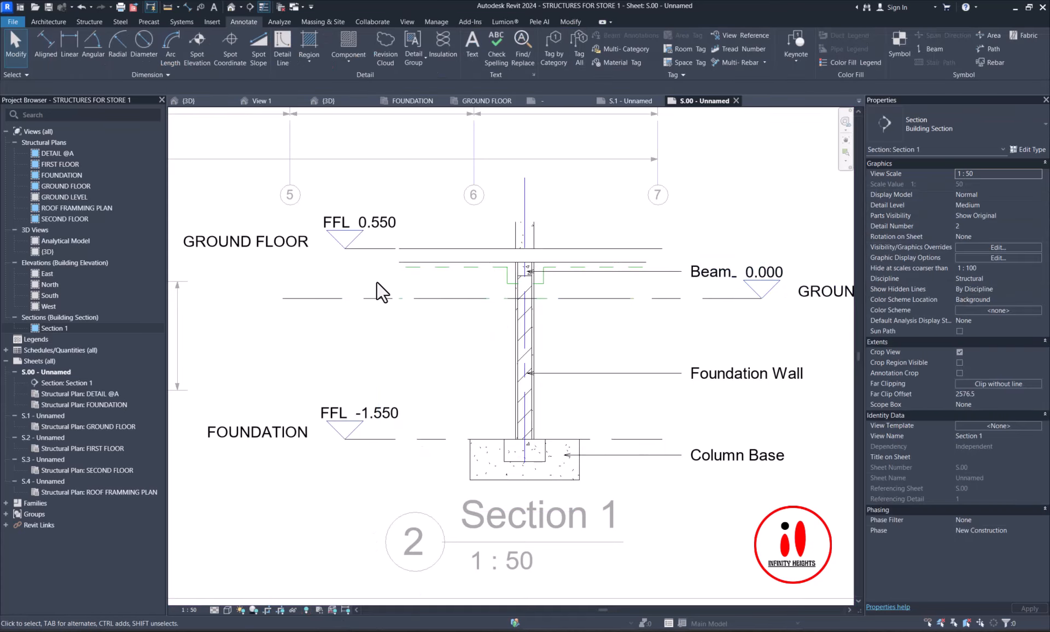
- Delete the manually drawn dashed line lying on the GROUND LEVEL line
{"action": "left_click_drag", "start_coordinate": [376, 281], "coordinate": [632, 328]}
{"action": "left_click", "coordinate": [494, 299]}
{"action": "scroll", "coordinate": [695, 310], "scroll_direction": "down", "scroll_amount": 1}
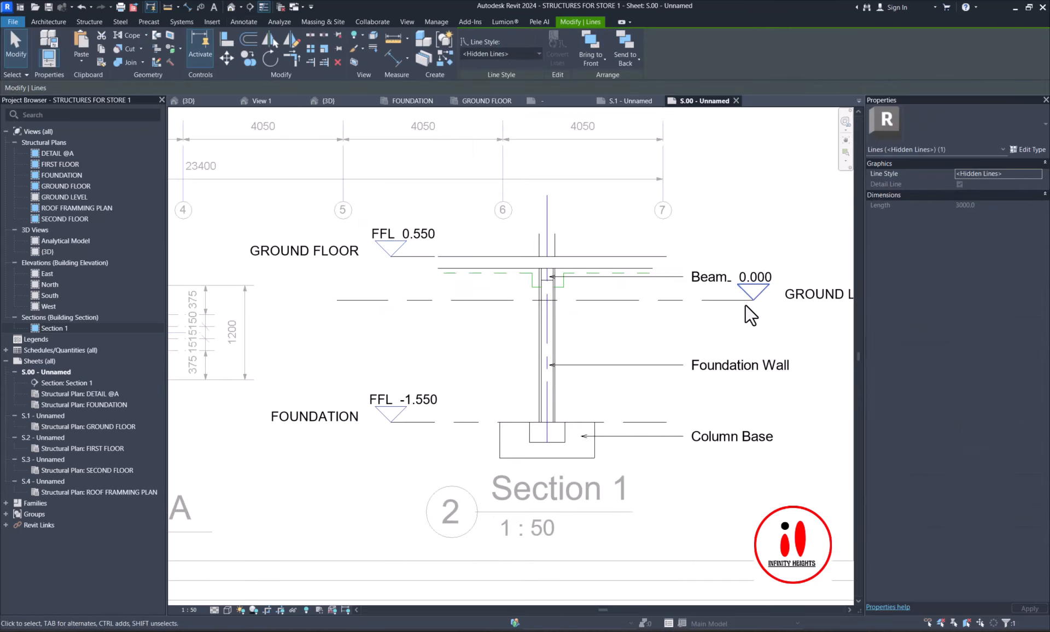
{"action": "key", "text": "Delete"}
- Show the GROUND LEVEL level head at the line's left end and hide the one at its right end
{"action": "left_click", "coordinate": [347, 300]}
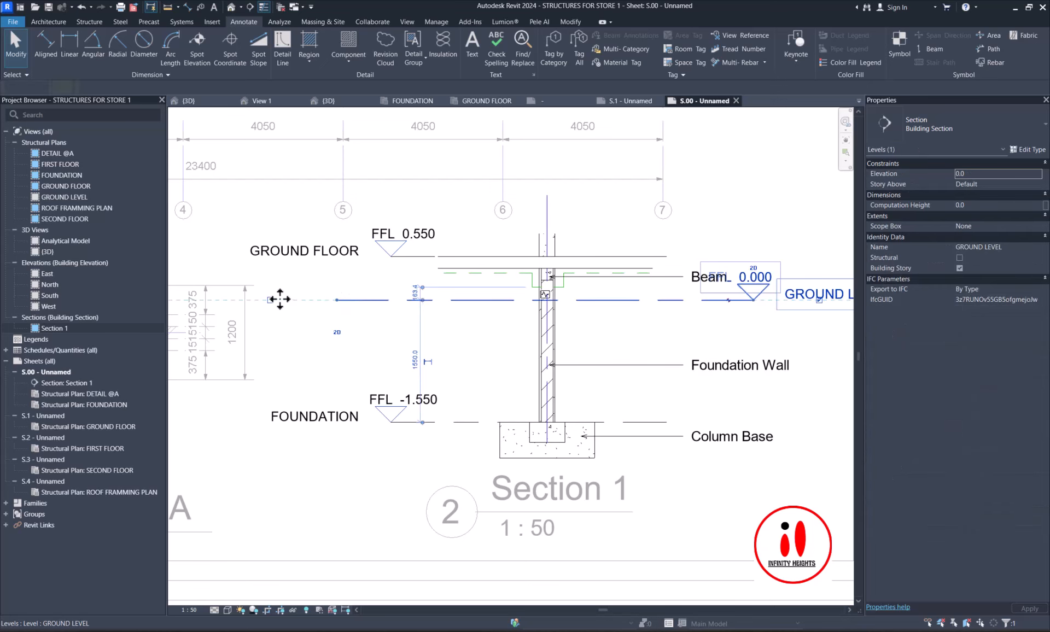
{"action": "left_click", "coordinate": [271, 300]}
{"action": "scroll", "coordinate": [383, 309], "scroll_direction": "down", "scroll_amount": 1}
{"action": "scroll", "coordinate": [421, 320], "scroll_direction": "down", "scroll_amount": 1}
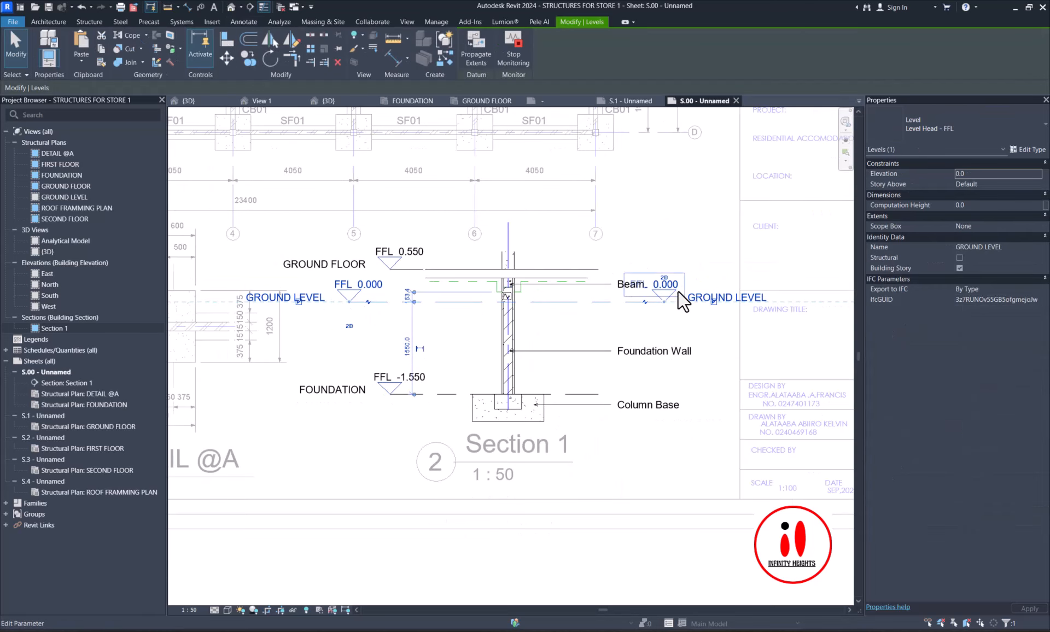
{"action": "left_click", "coordinate": [715, 302]}
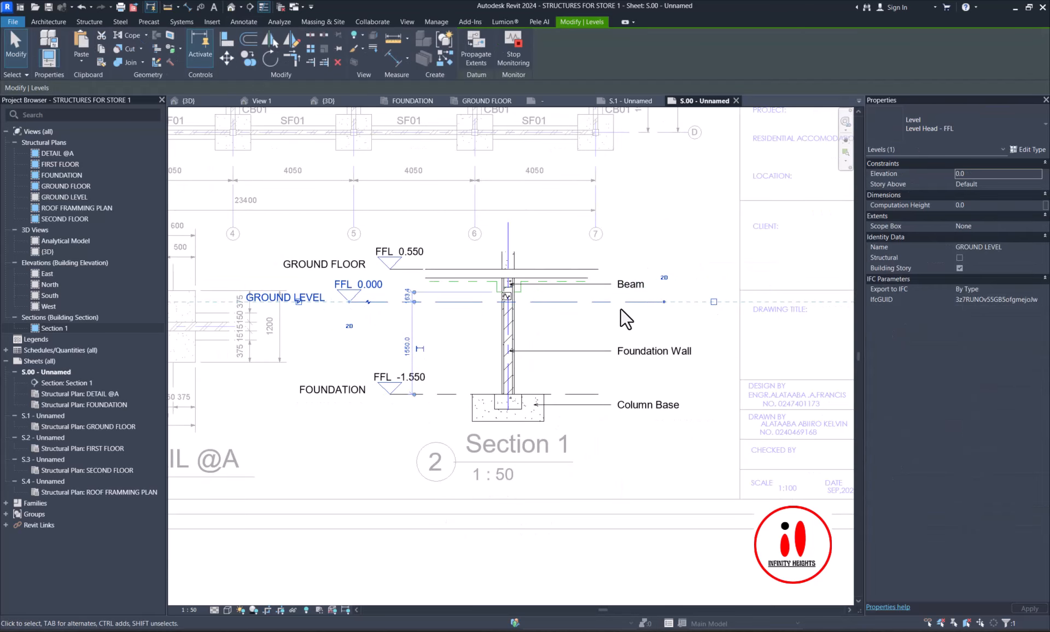
{"action": "scroll", "coordinate": [464, 328], "scroll_direction": "up", "scroll_amount": 1}
{"action": "scroll", "coordinate": [463, 328], "scroll_direction": "up", "scroll_amount": 2}
{"action": "scroll", "coordinate": [495, 307], "scroll_direction": "down", "scroll_amount": 2}
{"action": "left_click", "coordinate": [494, 306]}
{"action": "scroll", "coordinate": [494, 307], "scroll_direction": "down", "scroll_amount": 1}
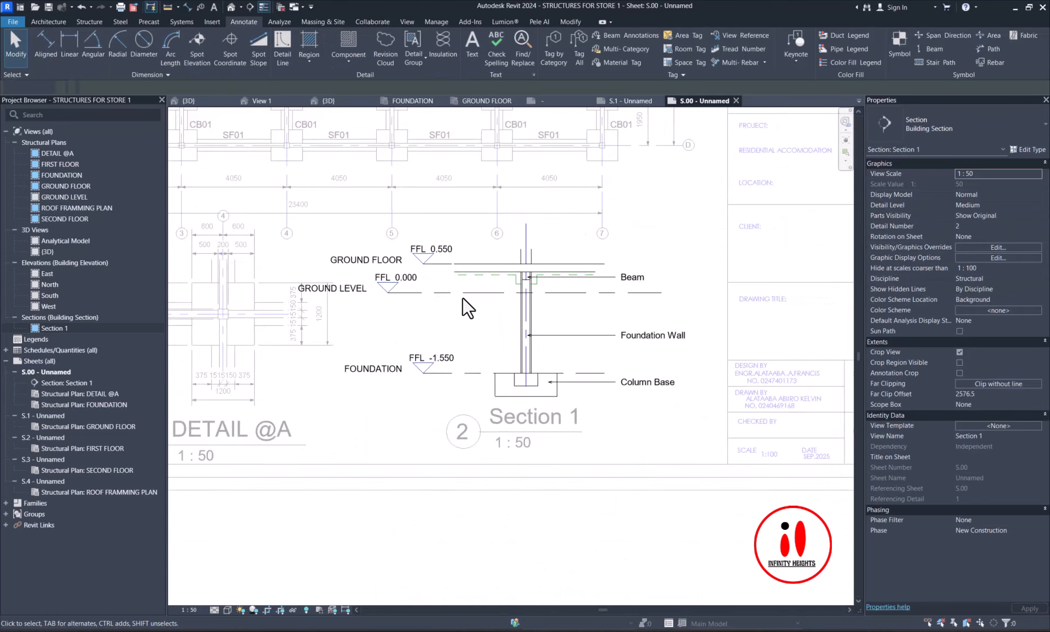
- Shorten the GROUND LEVEL line's left end so its level head lines up with the GROUND FLOOR and FOUNDATION heads
{"action": "scroll", "coordinate": [350, 291], "scroll_direction": "up", "scroll_amount": 1}
{"action": "left_click", "coordinate": [369, 294]}
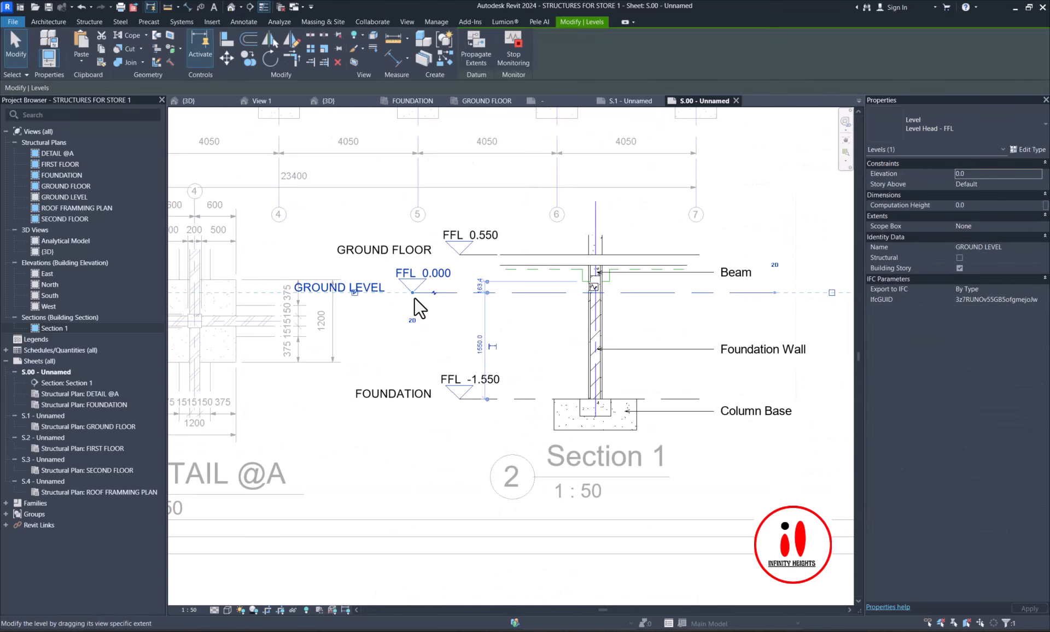
{"action": "left_click_drag", "start_coordinate": [416, 296], "coordinate": [461, 291], "text": "ctrl"}
{"action": "left_click", "coordinate": [417, 335]}
{"action": "scroll", "coordinate": [412, 324], "scroll_direction": "down", "scroll_amount": 3}
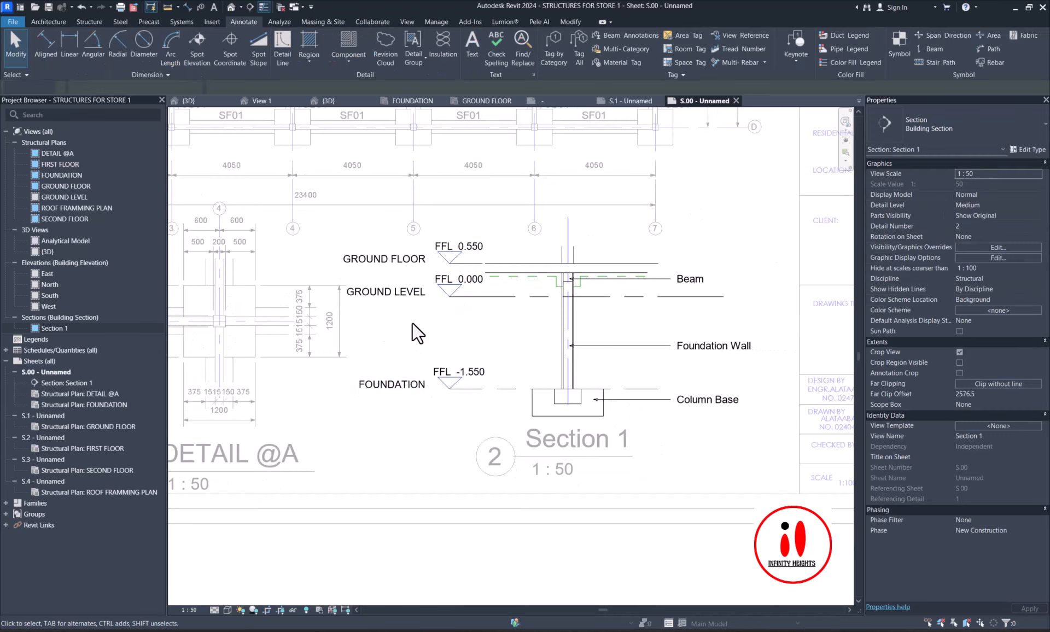
- Draw a 300 mm vertical hidden line down from the GROUND LEVEL line, continued by a horizontal one about 1380 mm long across the wall
{"action": "scroll", "coordinate": [484, 303], "scroll_direction": "up", "scroll_amount": 4}
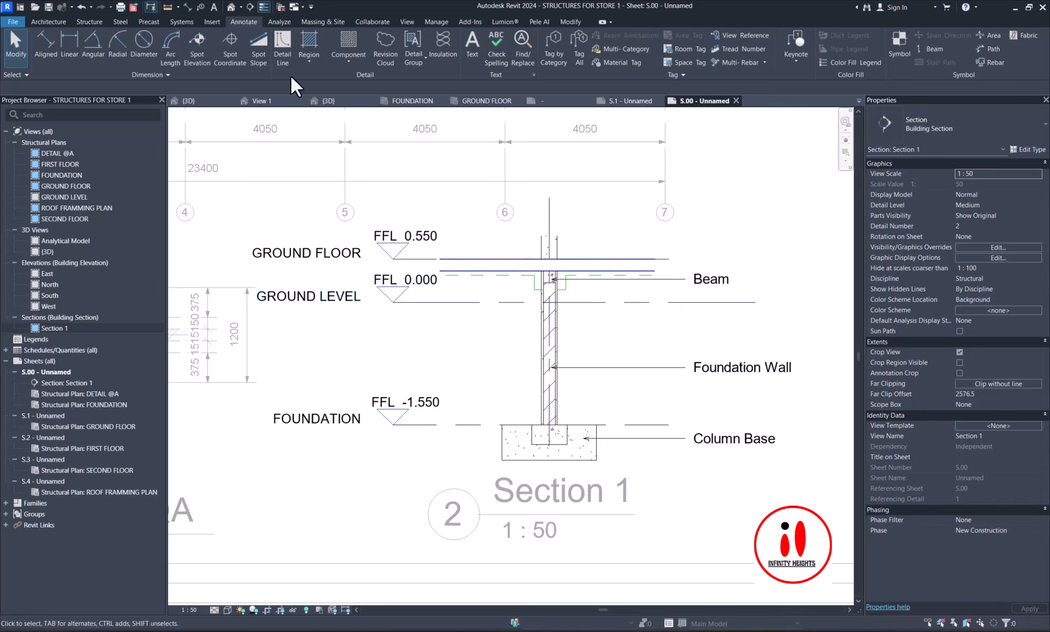
{"action": "left_click", "coordinate": [283, 45]}
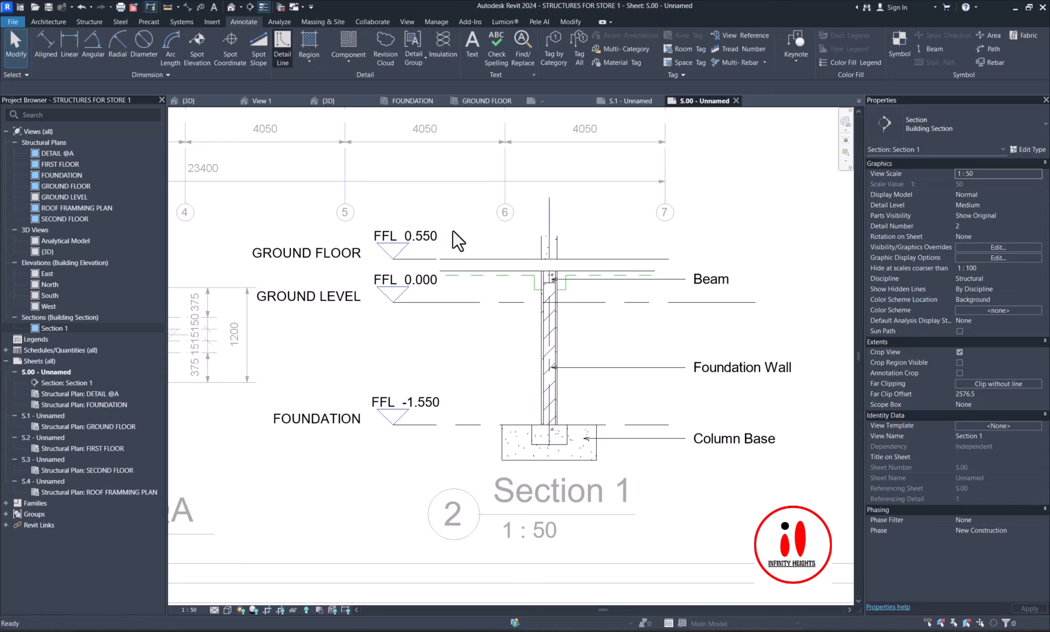
{"action": "scroll", "coordinate": [512, 304], "scroll_direction": "up", "scroll_amount": 2}
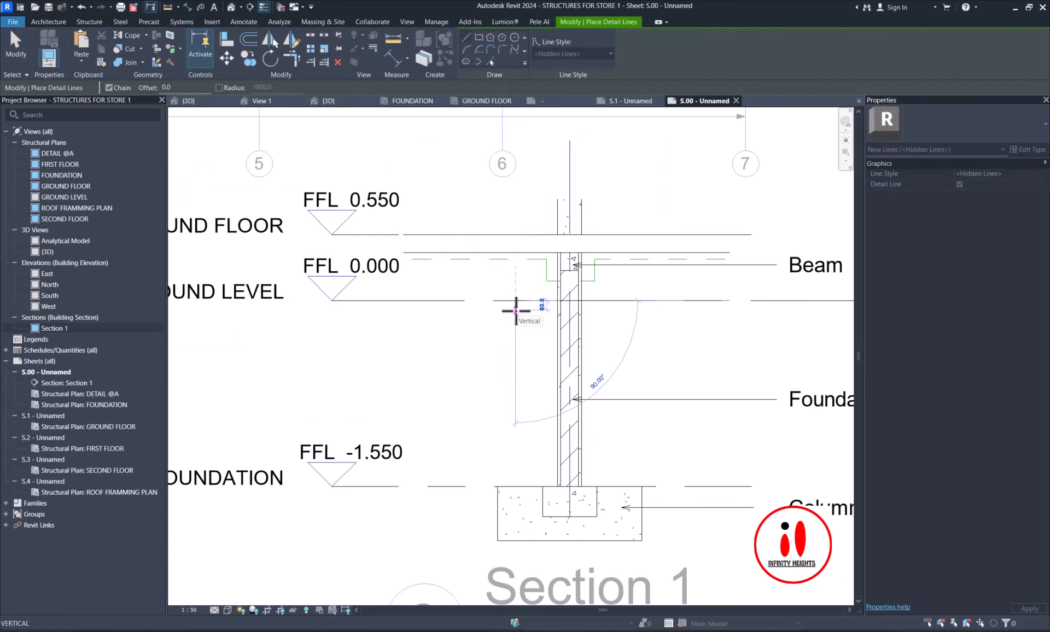
{"action": "type", "text": "3"}
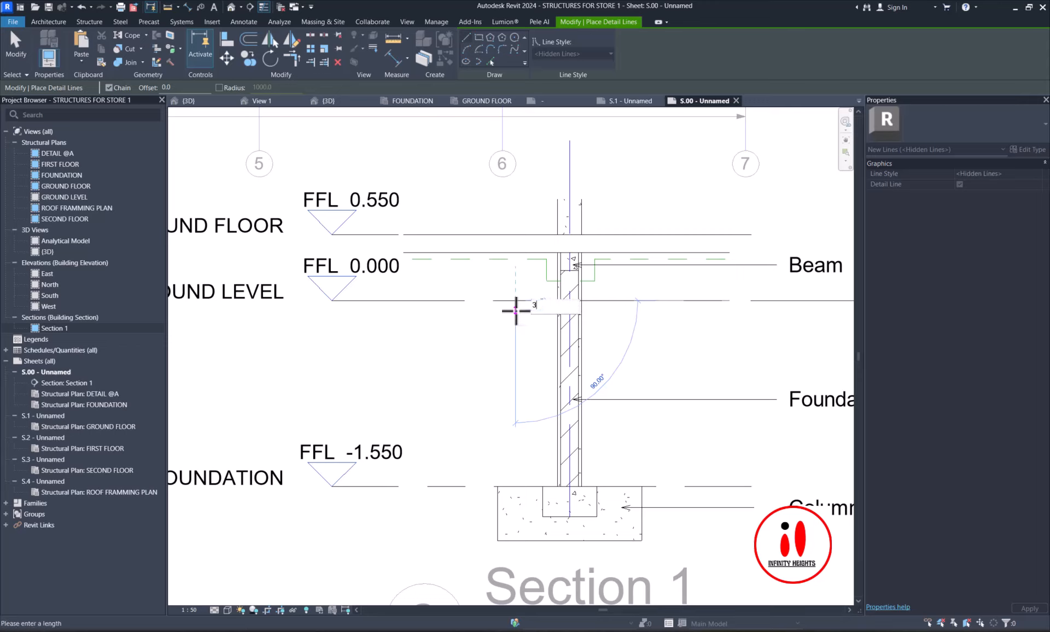
{"action": "type", "text": "00"}
{"action": "key", "text": "Return"}
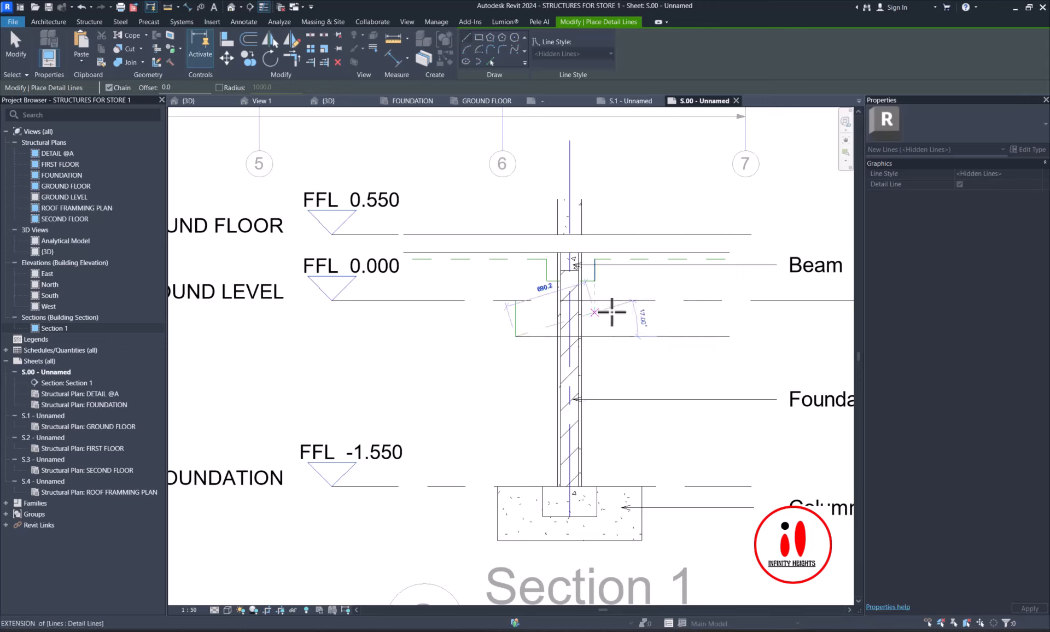
{"action": "left_click", "coordinate": [680, 337]}
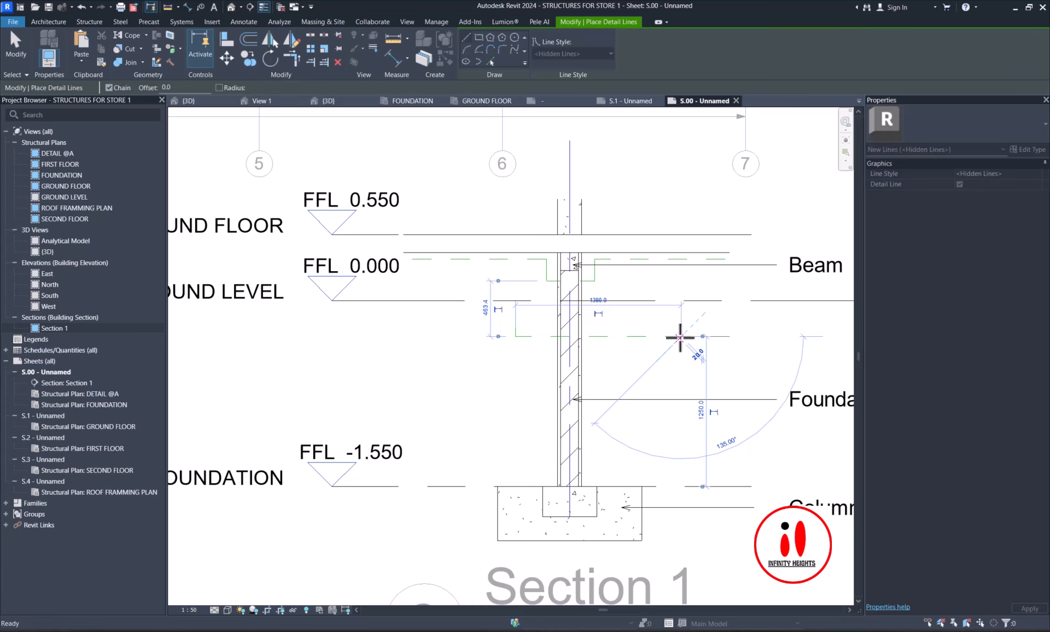
{"action": "key", "text": "Escape"}
{"action": "key", "text": "Escape"}
- Delete the short vertical helper line and stretch the lower dashed line's left end to about 2240 mm, aligned with the upper dashed line
{"action": "left_click", "coordinate": [515, 314]}
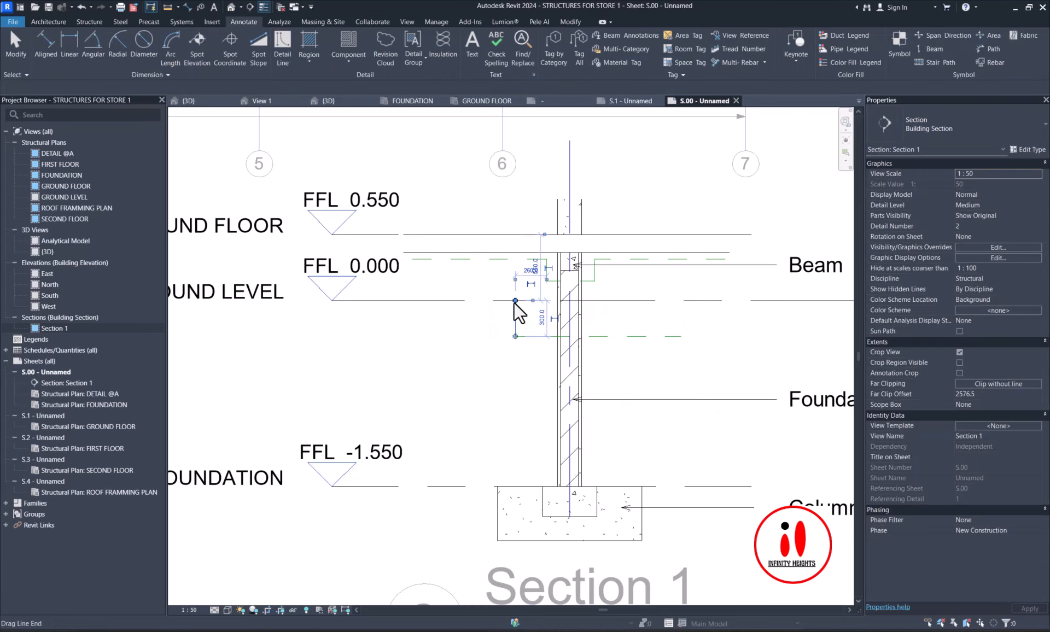
{"action": "key", "text": "Delete"}
{"action": "left_click", "coordinate": [515, 337]}
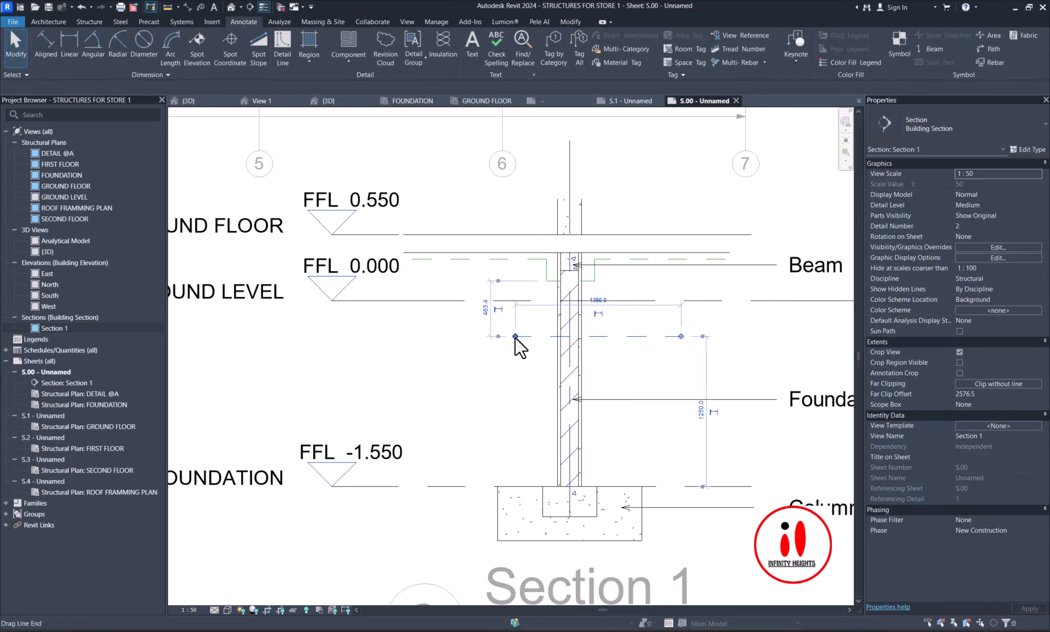
{"action": "left_click_drag", "start_coordinate": [435, 335], "coordinate": [415, 334]}
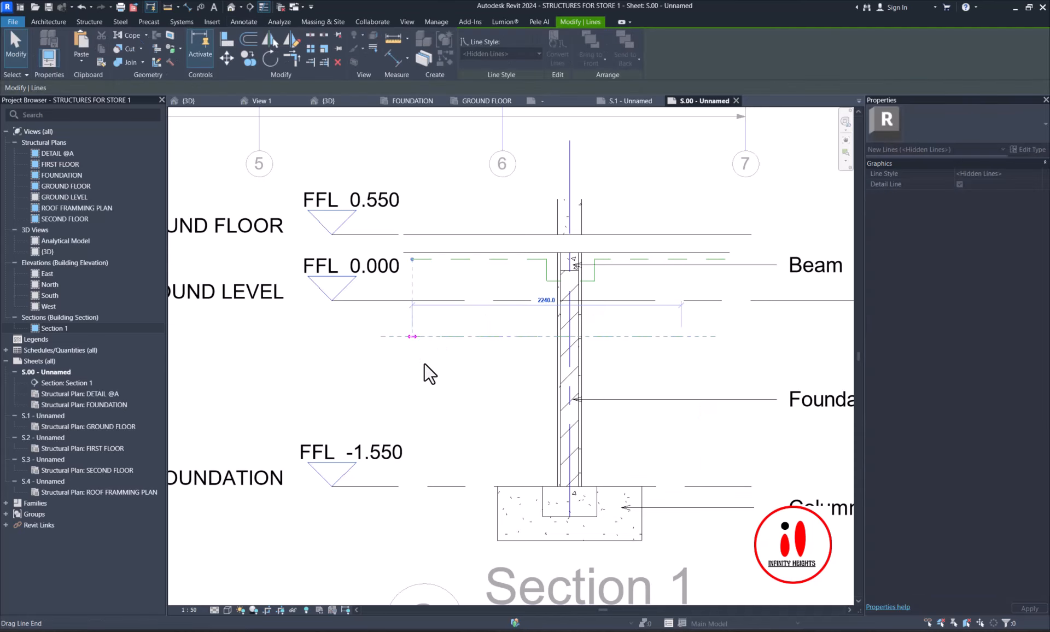
{"action": "left_click", "coordinate": [454, 359]}
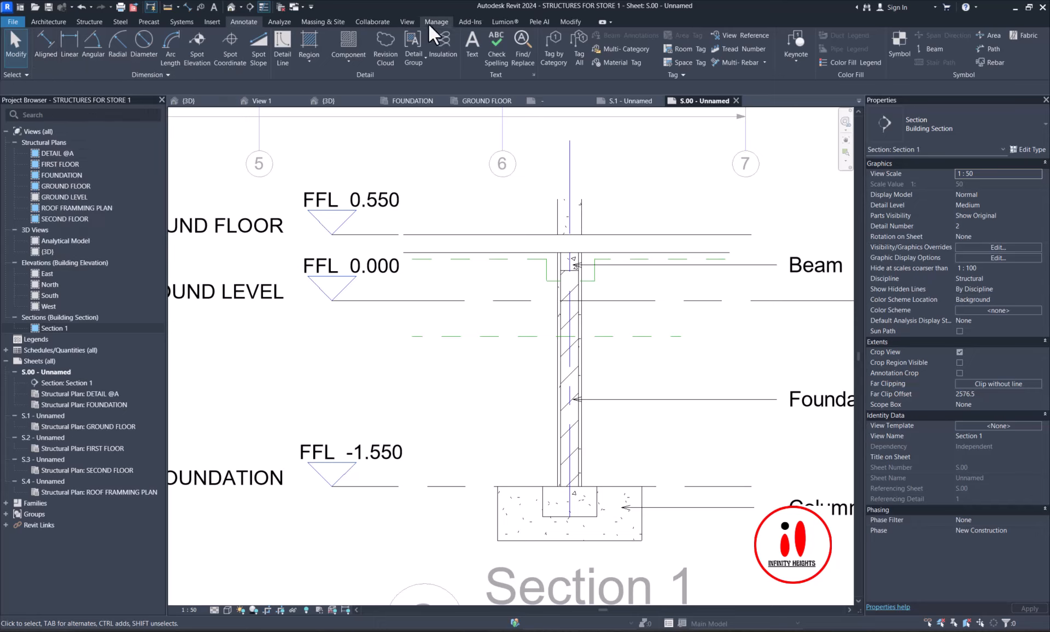
- Draw two connected Thin Lines detail lines, about 793 and 750 mm long, forming an inverted V between the slab's underside and the lower dashed line
{"action": "left_click", "coordinate": [286, 44]}
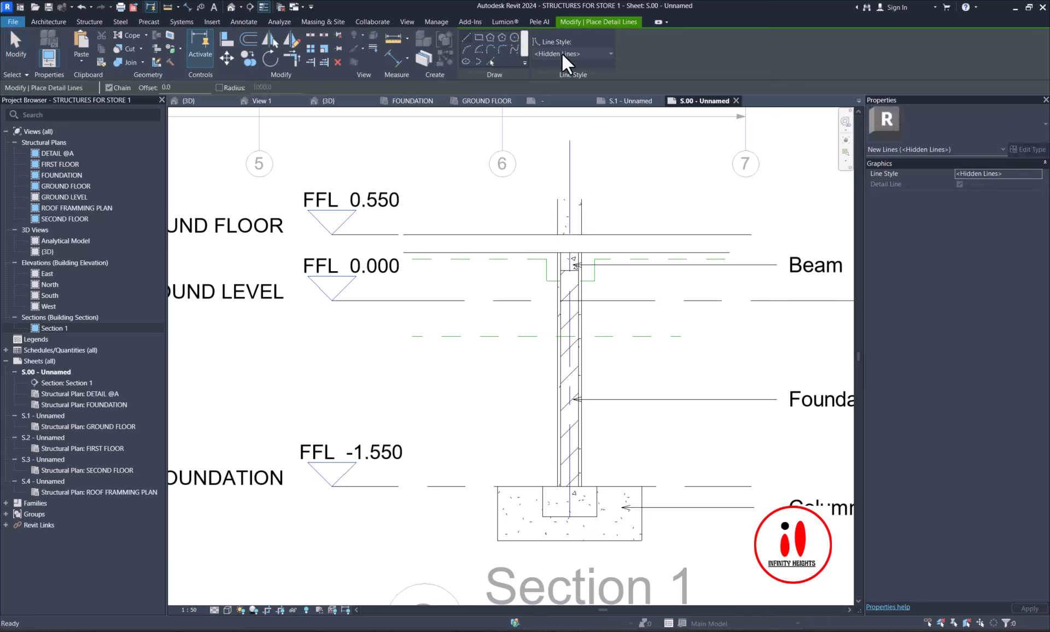
{"action": "left_click", "coordinate": [562, 54]}
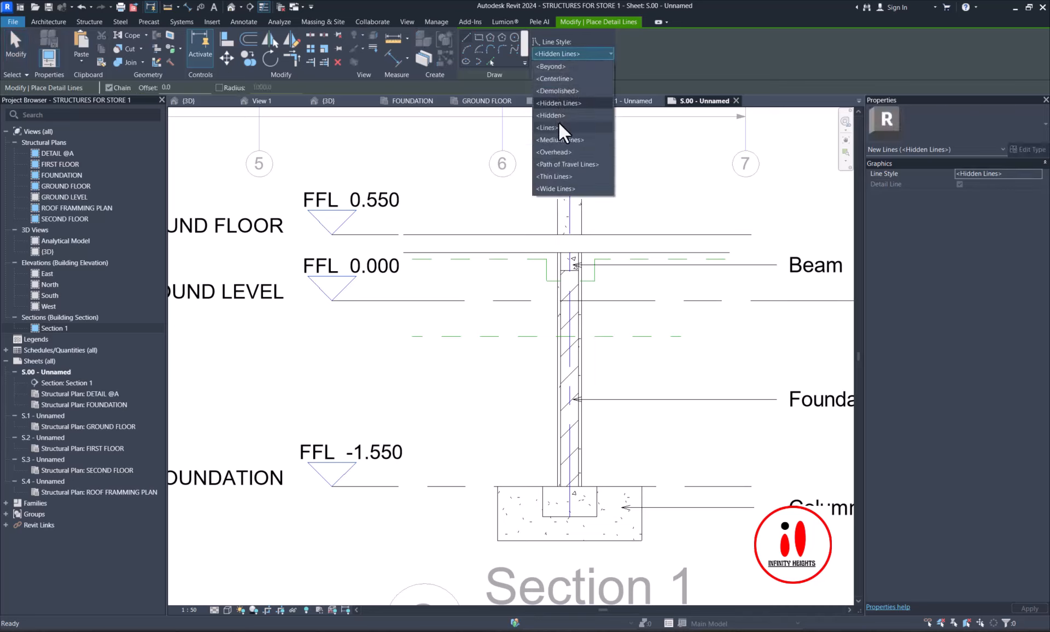
{"action": "left_click", "coordinate": [562, 175]}
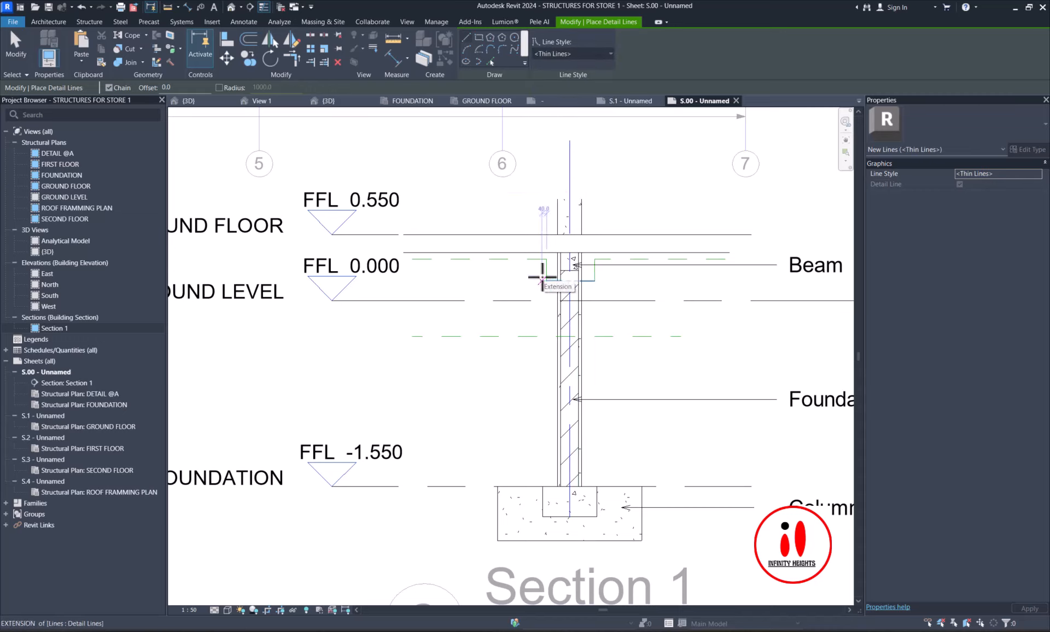
{"action": "left_click", "coordinate": [542, 277]}
{"action": "key", "text": "Escape"}
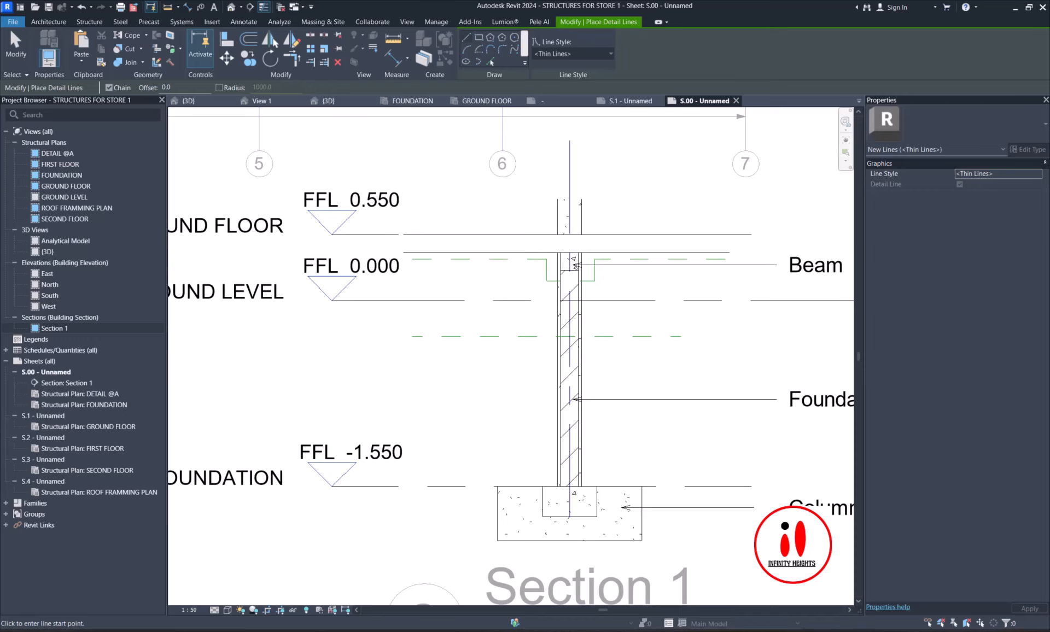
{"action": "scroll", "coordinate": [471, 279], "scroll_direction": "down", "scroll_amount": 2}
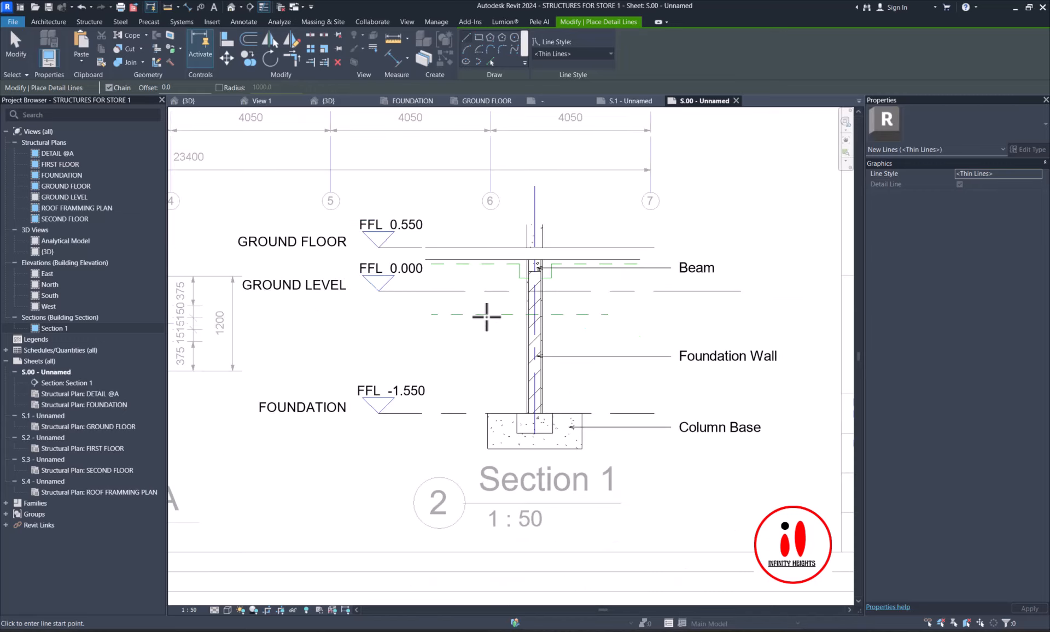
{"action": "scroll", "coordinate": [490, 312], "scroll_direction": "up", "scroll_amount": 1}
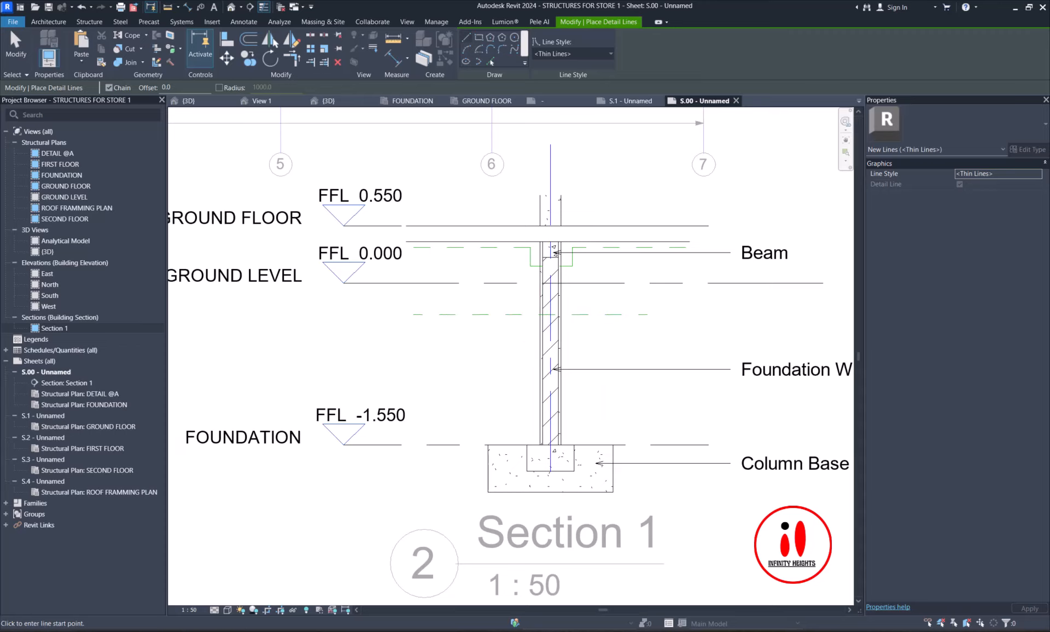
{"action": "scroll", "coordinate": [547, 312], "scroll_direction": "down", "scroll_amount": 3}
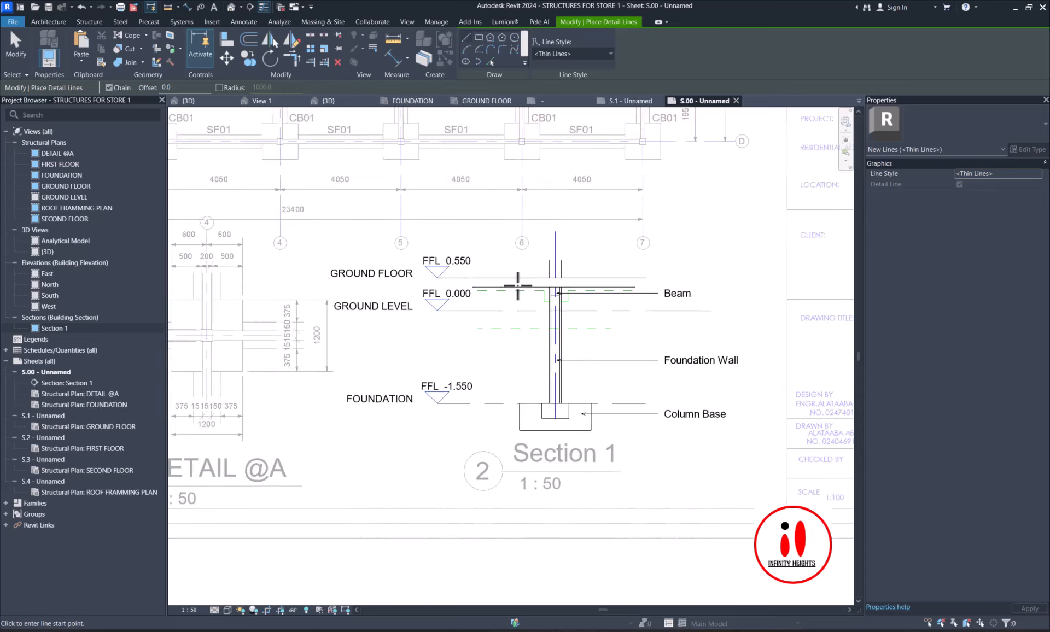
{"action": "scroll", "coordinate": [558, 340], "scroll_direction": "up", "scroll_amount": 4}
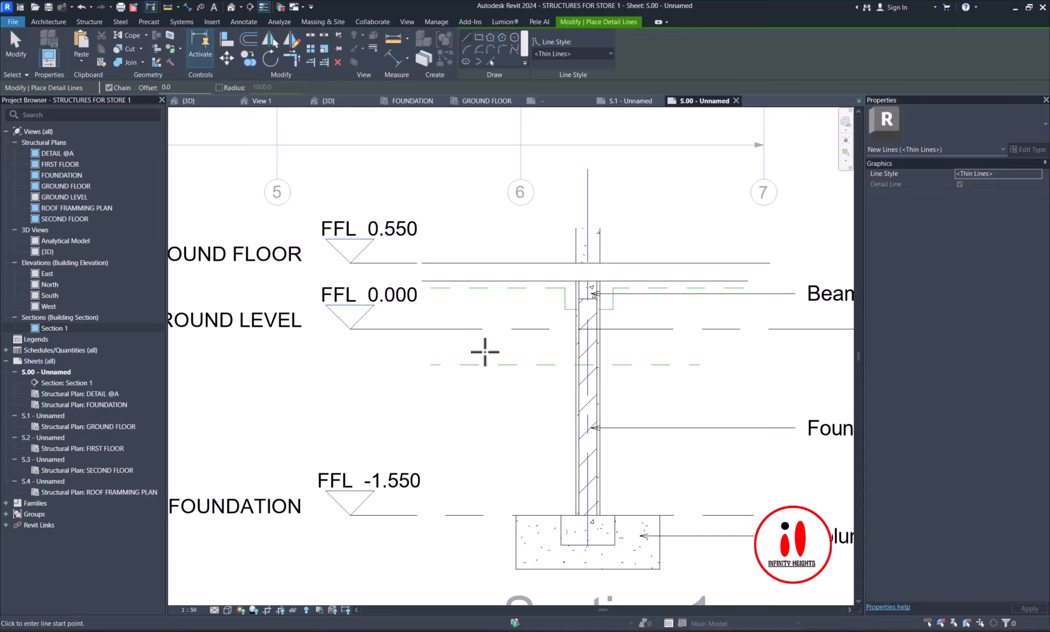
{"action": "scroll", "coordinate": [576, 365], "scroll_direction": "up", "scroll_amount": 2}
{"action": "left_click", "coordinate": [576, 364]}
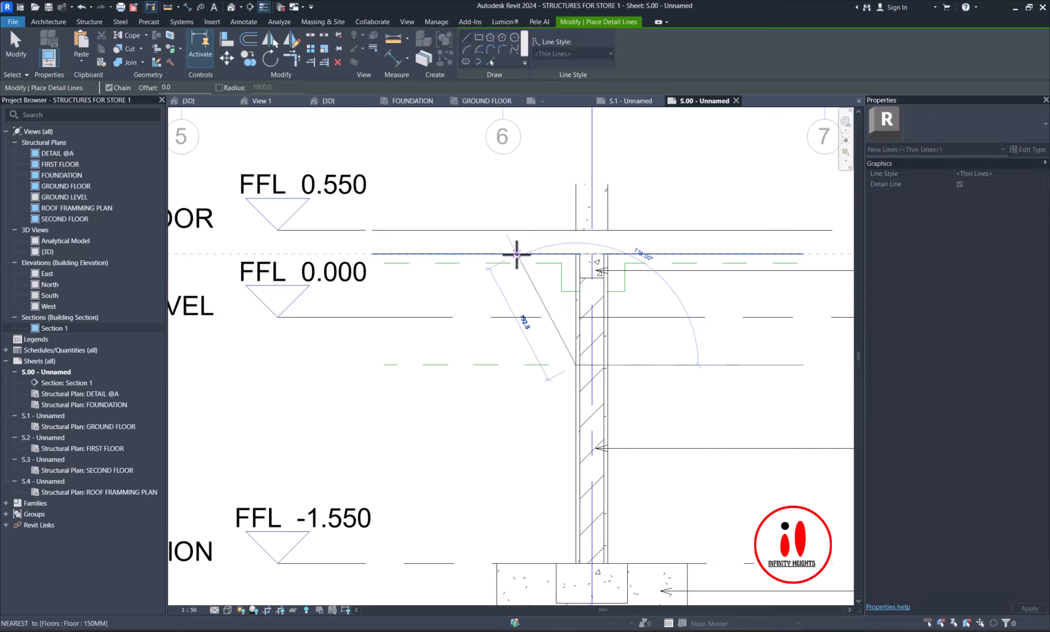
{"action": "left_click", "coordinate": [517, 254]}
{"action": "left_click", "coordinate": [474, 364]}
{"action": "key", "text": "Escape"}
{"action": "key", "text": "Escape"}
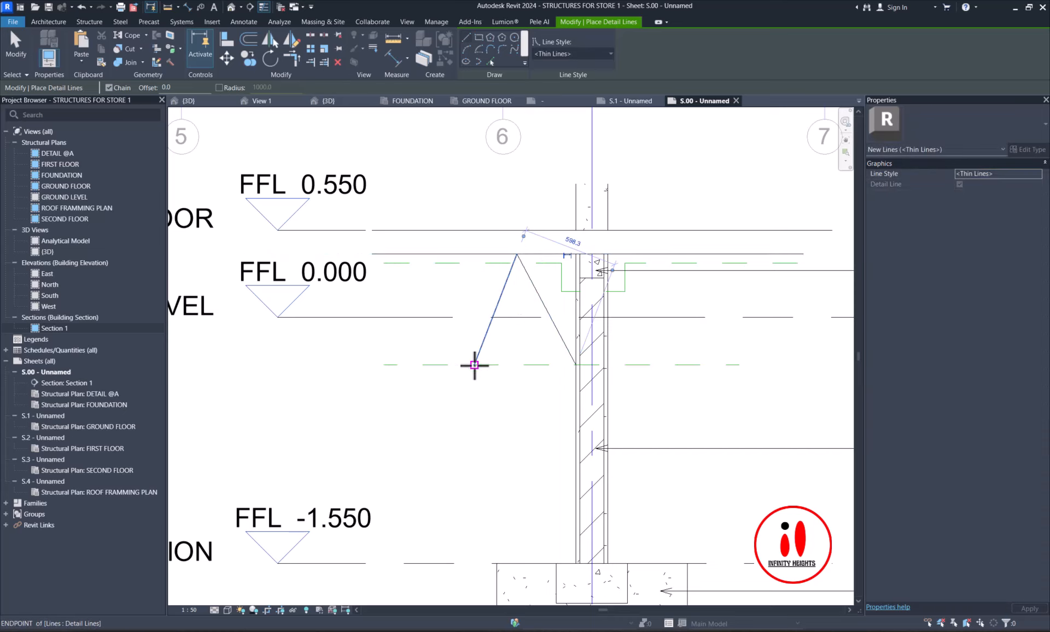
- Copy the two slanted thin lines leftward so the copy joins the original's left foot on the lower dashed line
{"action": "left_click", "coordinate": [562, 340]}
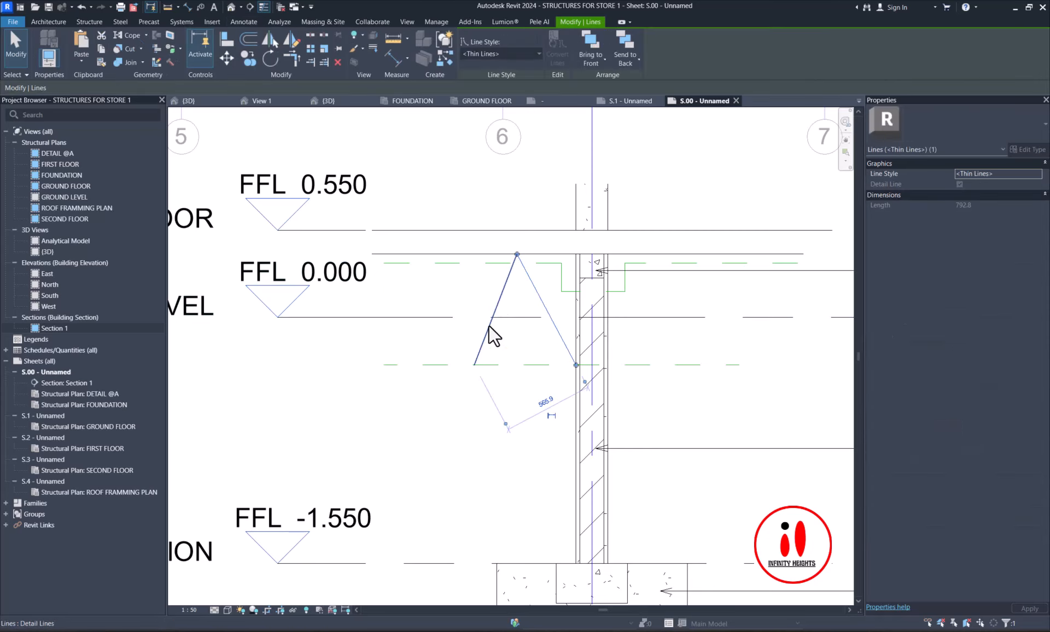
{"action": "scroll", "coordinate": [488, 325], "scroll_direction": "down", "scroll_amount": 3}
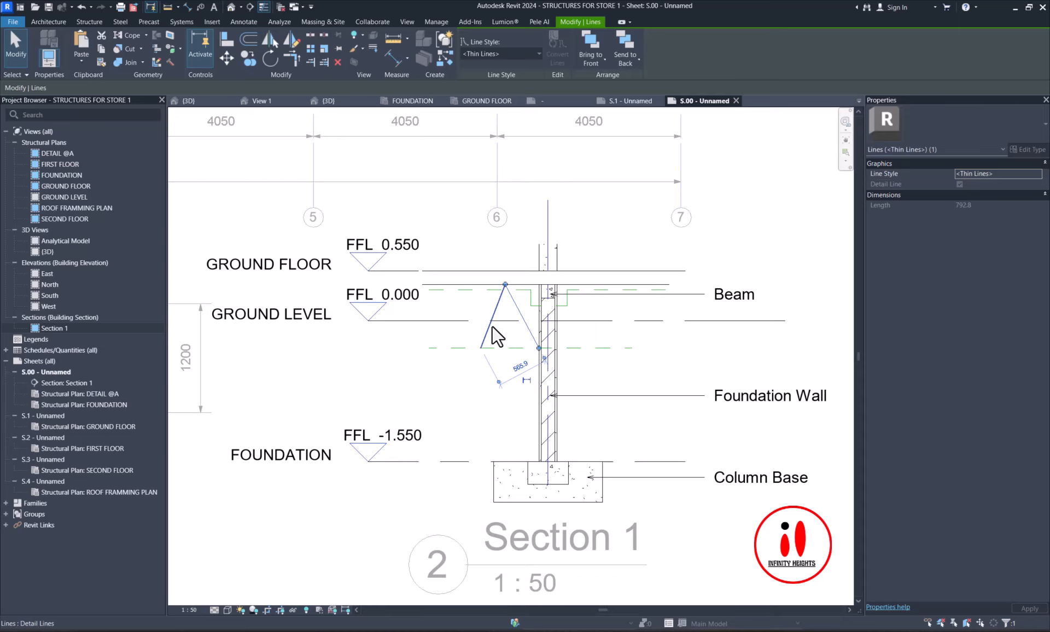
{"action": "scroll", "coordinate": [462, 323], "scroll_direction": "up", "scroll_amount": 2}
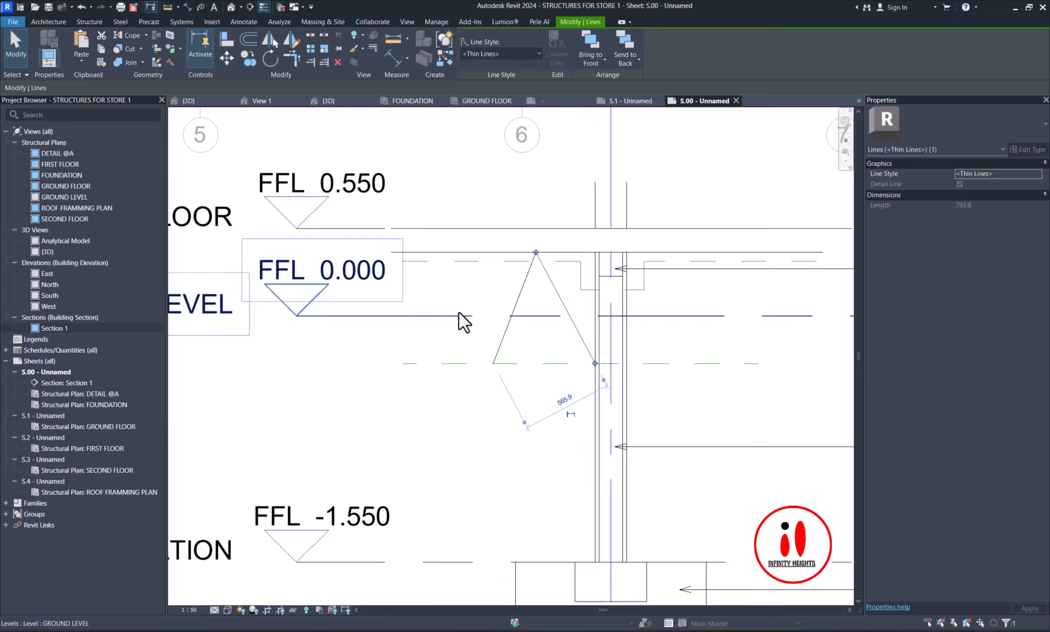
{"action": "left_click", "coordinate": [526, 280]}
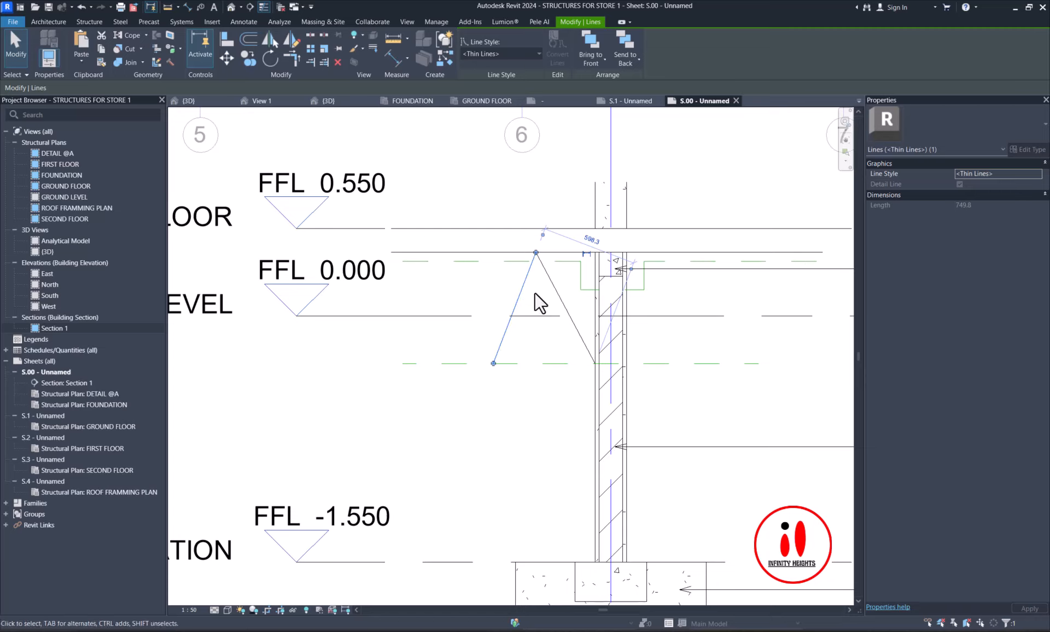
{"action": "left_click", "coordinate": [532, 283], "text": "ctrl"}
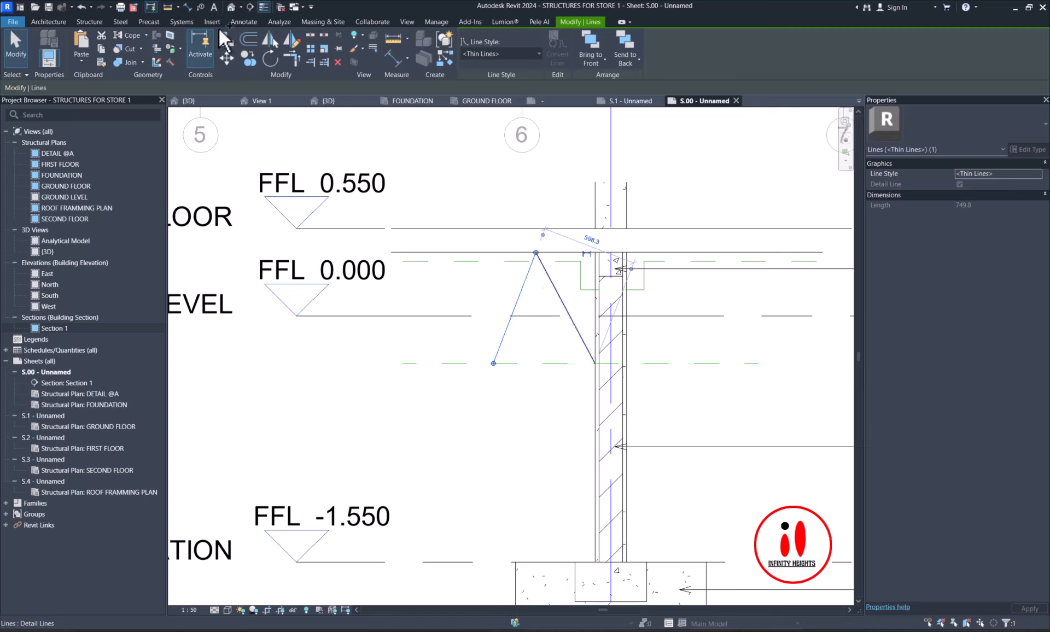
{"action": "left_click", "coordinate": [251, 58]}
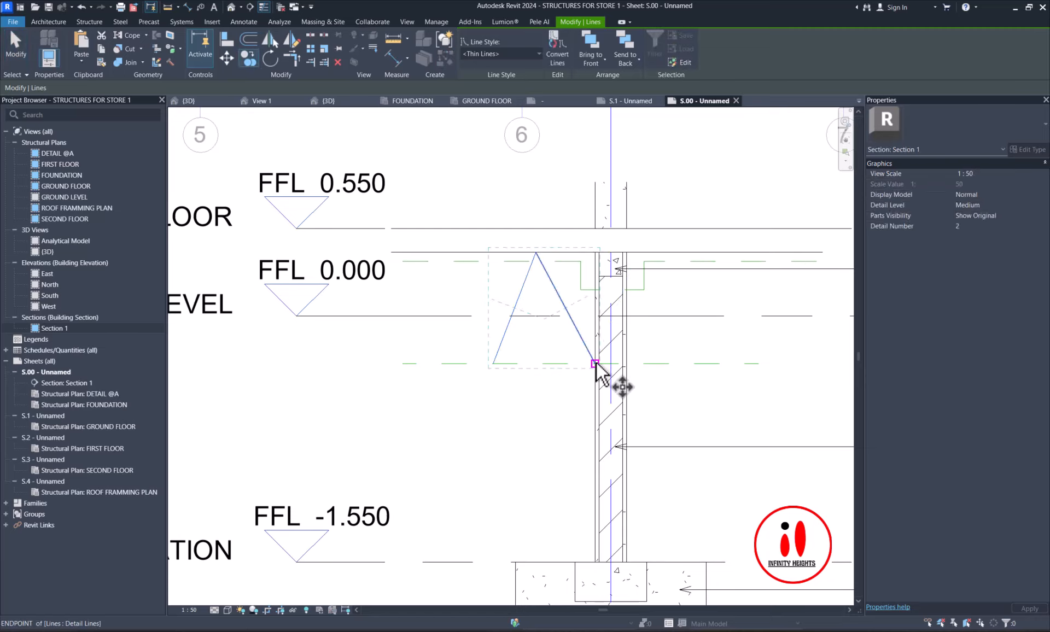
{"action": "left_click", "coordinate": [595, 364]}
{"action": "left_click", "coordinate": [493, 363]}
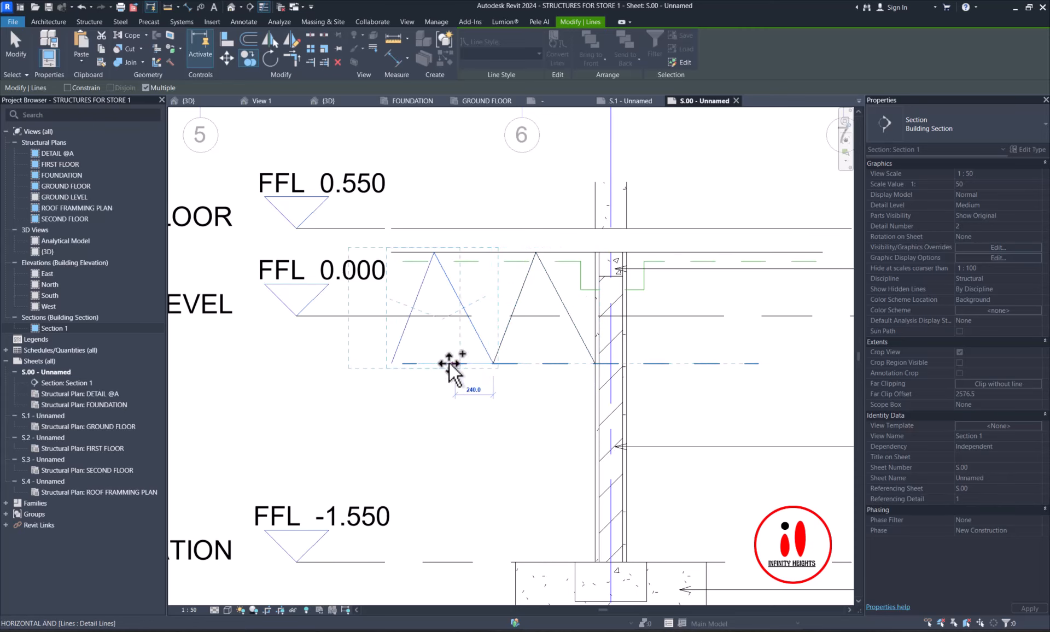
{"action": "scroll", "coordinate": [454, 365], "scroll_direction": "down", "scroll_amount": 2}
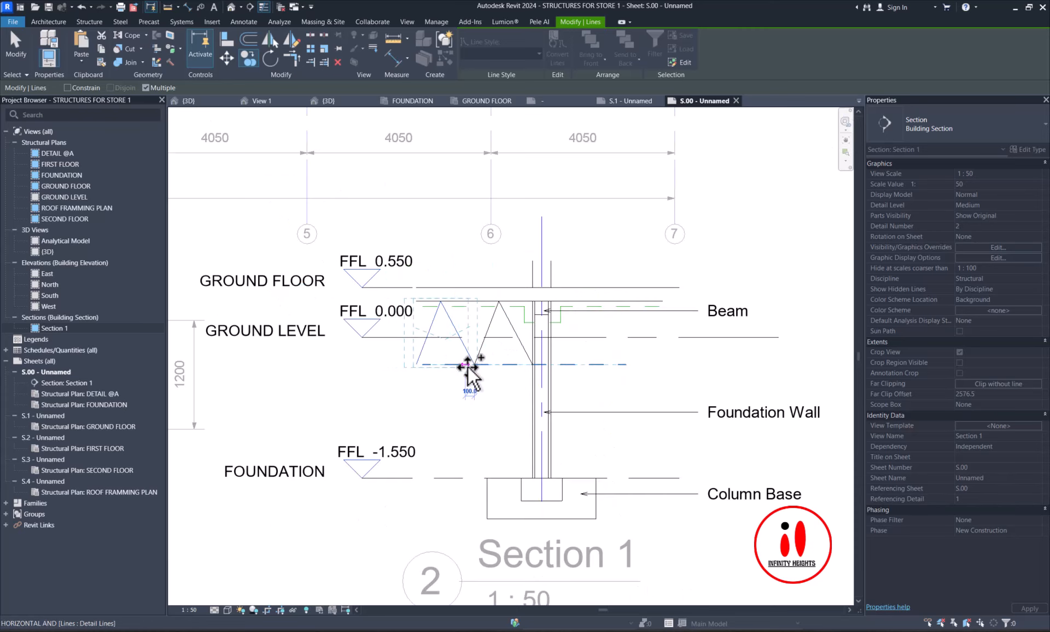
{"action": "key", "text": "Escape"}
- Copy the zigzag lines twice to the right along the lower dashed line, using the foundation wall's right face as the first target point
{"action": "scroll", "coordinate": [507, 317], "scroll_direction": "up", "scroll_amount": 2}
{"action": "left_click", "coordinate": [508, 318], "text": "ctrl"}
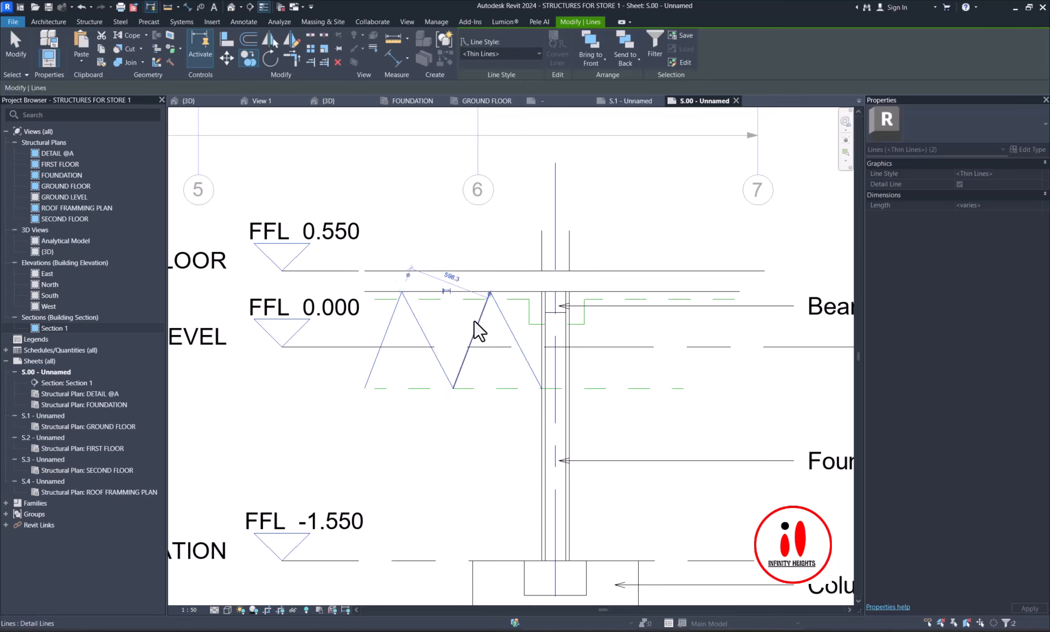
{"action": "left_click", "coordinate": [246, 58]}
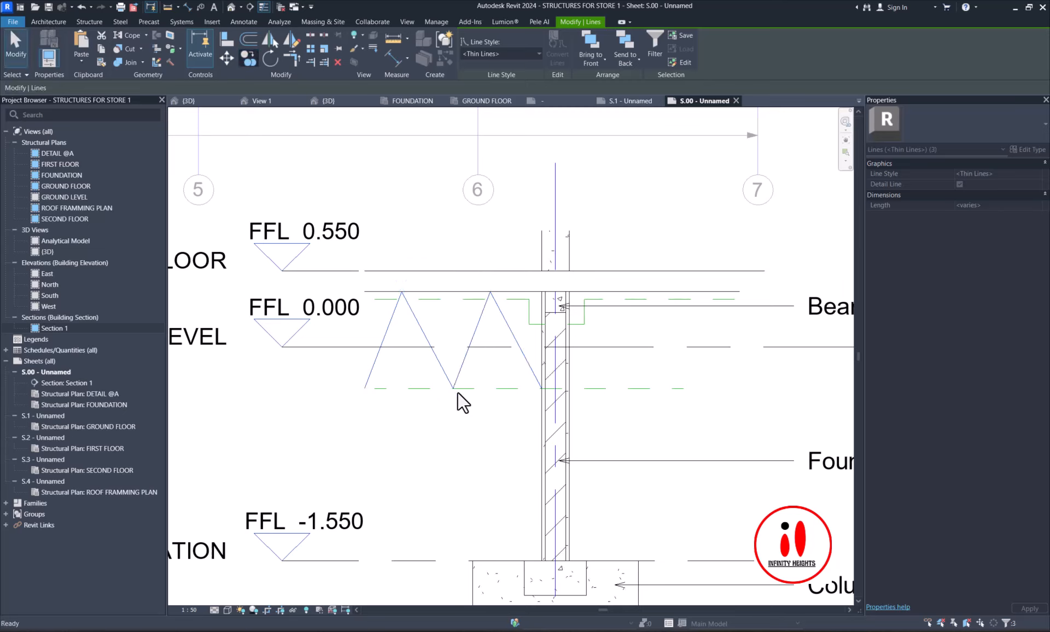
{"action": "left_click", "coordinate": [453, 388]}
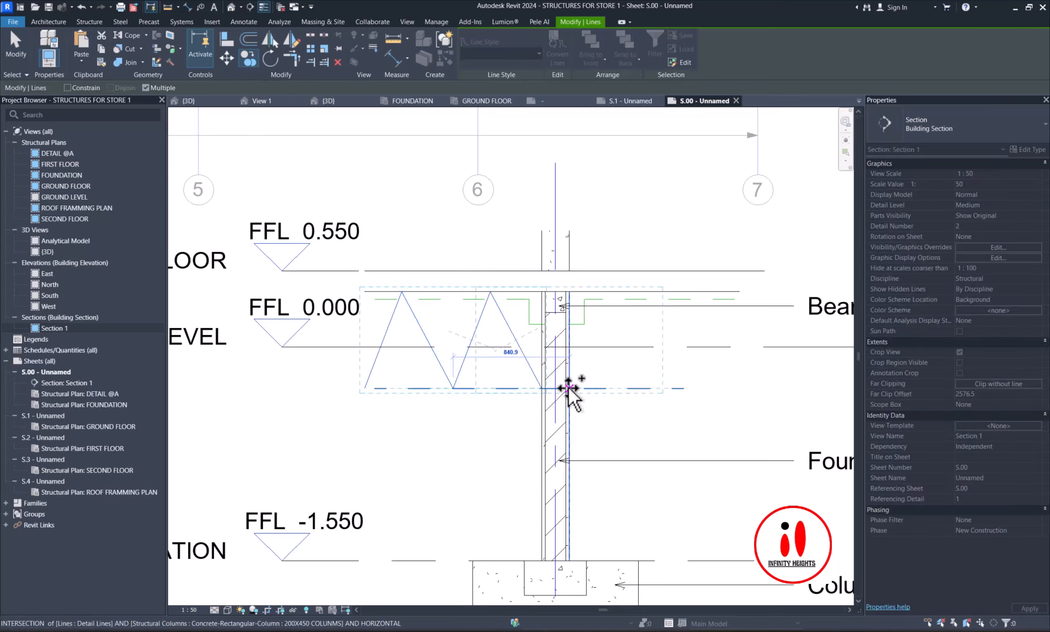
{"action": "left_click", "coordinate": [581, 389]}
{"action": "left_click", "coordinate": [657, 390]}
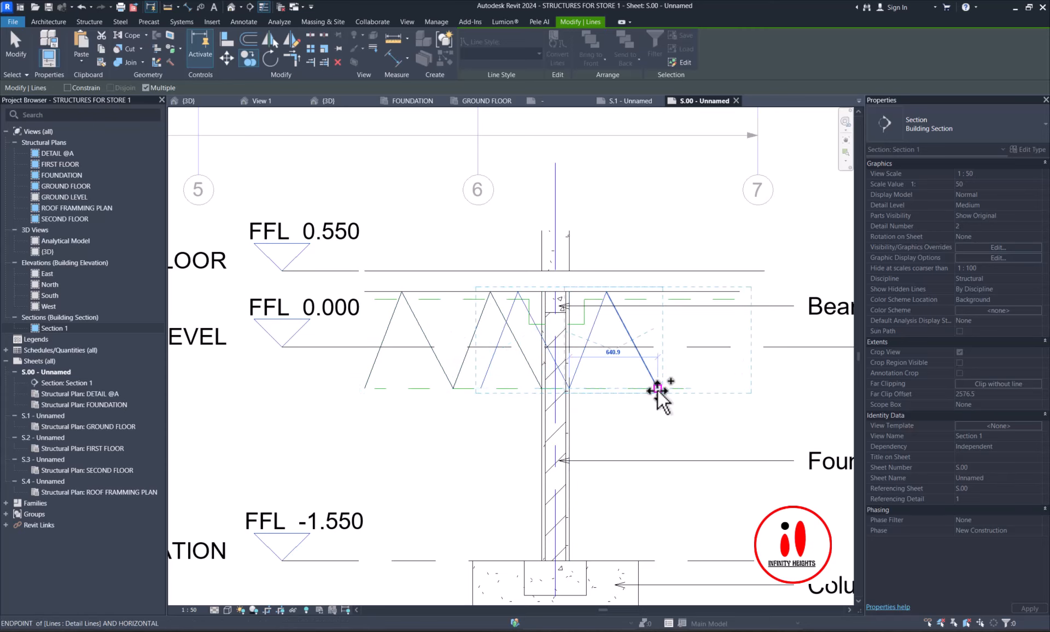
{"action": "scroll", "coordinate": [657, 393], "scroll_direction": "down", "scroll_amount": 1}
{"action": "key", "text": "Escape"}
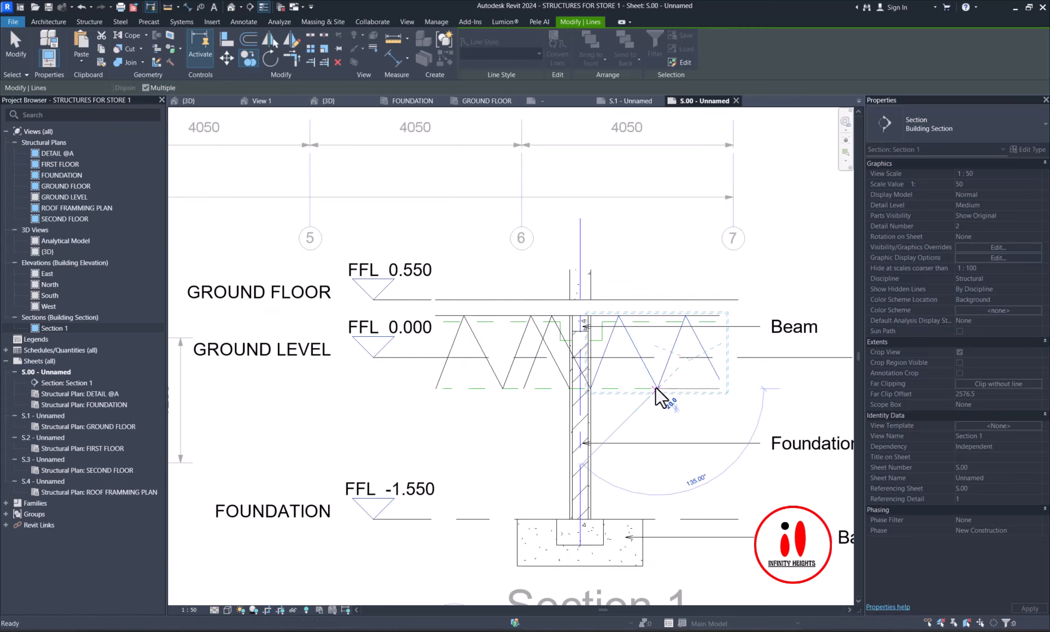
- Delete the two surplus slanted lines overlapping the zigzag fill beside the foundation wall in Section 1
{"action": "scroll", "coordinate": [645, 390], "scroll_direction": "down", "scroll_amount": 2}
{"action": "scroll", "coordinate": [552, 364], "scroll_direction": "up", "scroll_amount": 2}
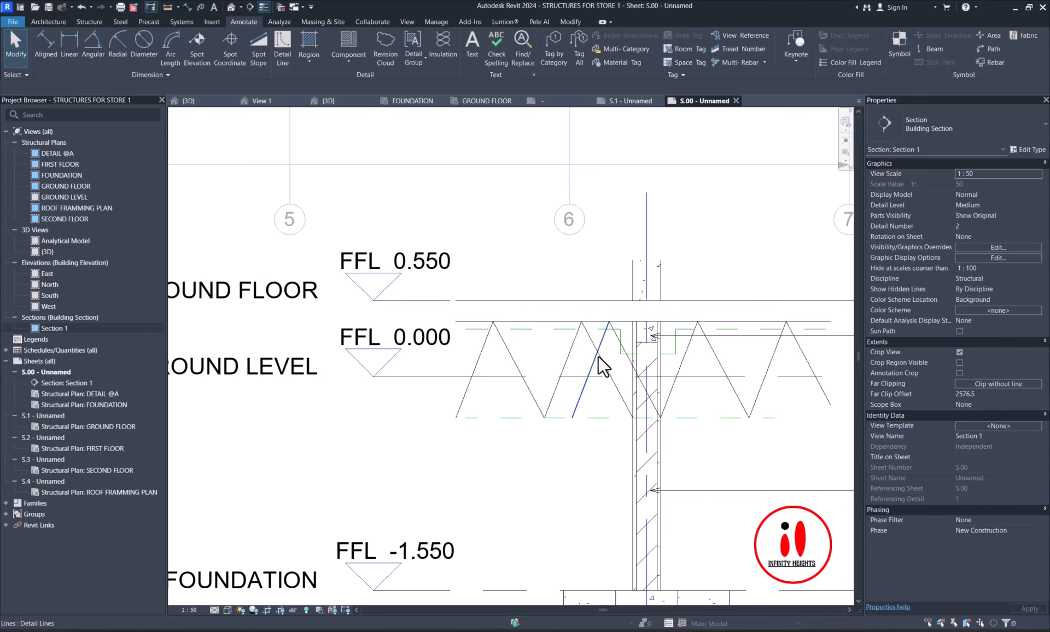
{"action": "left_click", "coordinate": [580, 357]}
{"action": "key", "text": "Escape"}
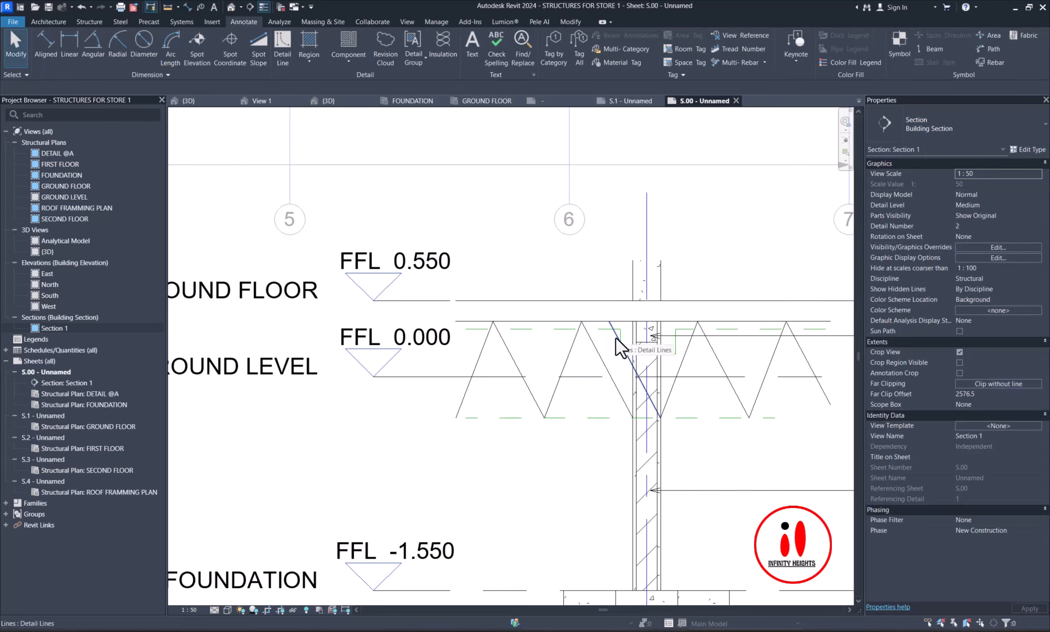
{"action": "scroll", "coordinate": [534, 353], "scroll_direction": "down", "scroll_amount": 2}
{"action": "scroll", "coordinate": [668, 342], "scroll_direction": "up", "scroll_amount": 1}
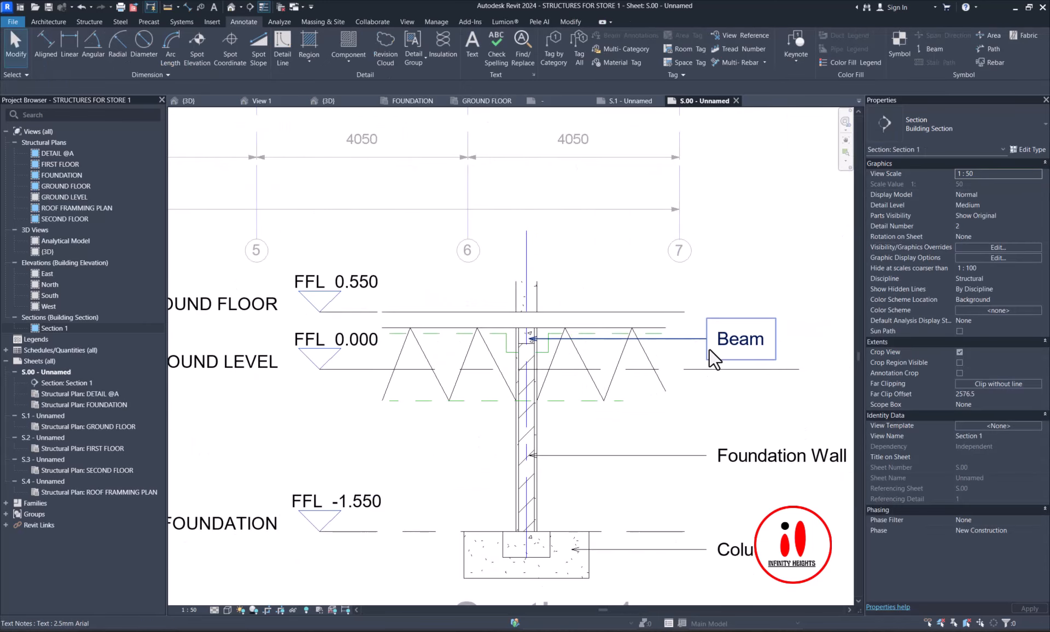
- Copy the Foundation Wall note up to just below the Beam note and point the copy's leader at the zigzag fill
{"action": "left_click", "coordinate": [709, 349]}
{"action": "key", "text": "Escape"}
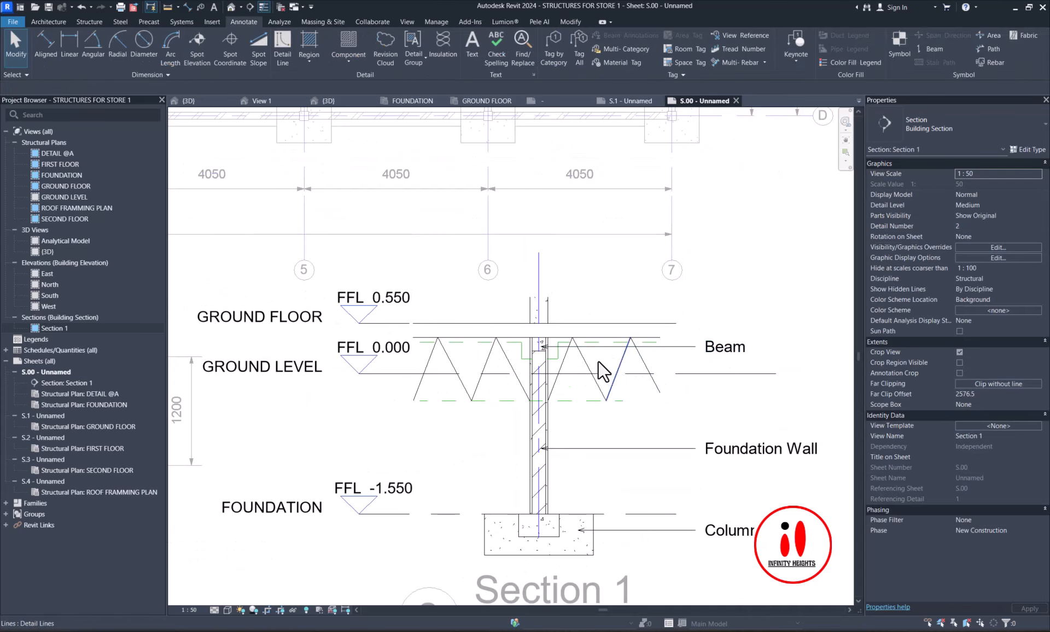
{"action": "scroll", "coordinate": [599, 361], "scroll_direction": "down", "scroll_amount": 2}
{"action": "scroll", "coordinate": [559, 384], "scroll_direction": "up", "scroll_amount": 2}
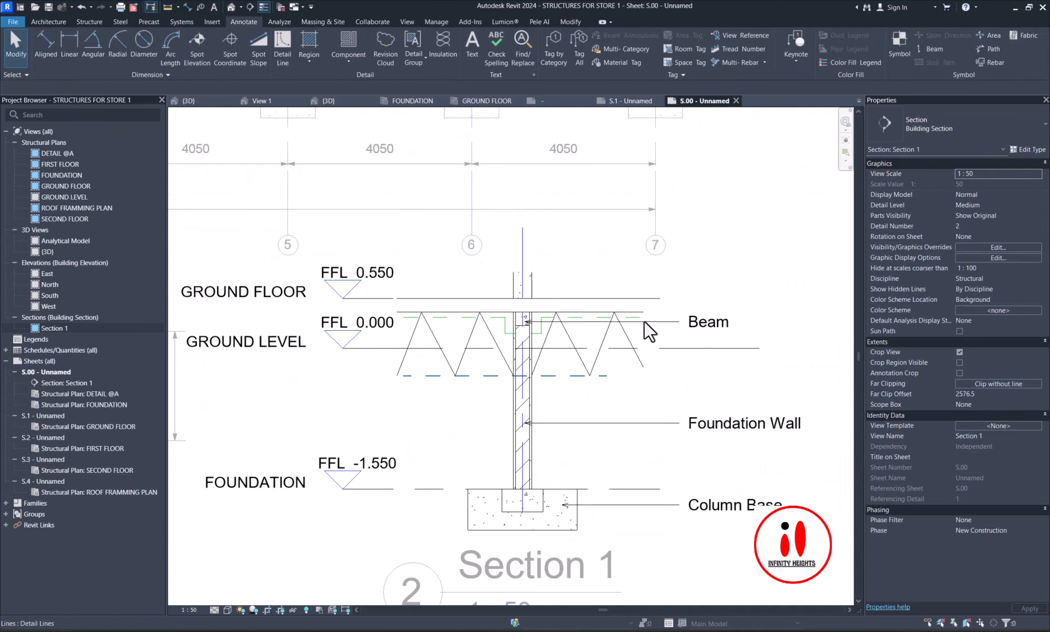
{"action": "left_click", "coordinate": [711, 425]}
{"action": "key", "text": "c"}
{"action": "key", "text": "o"}
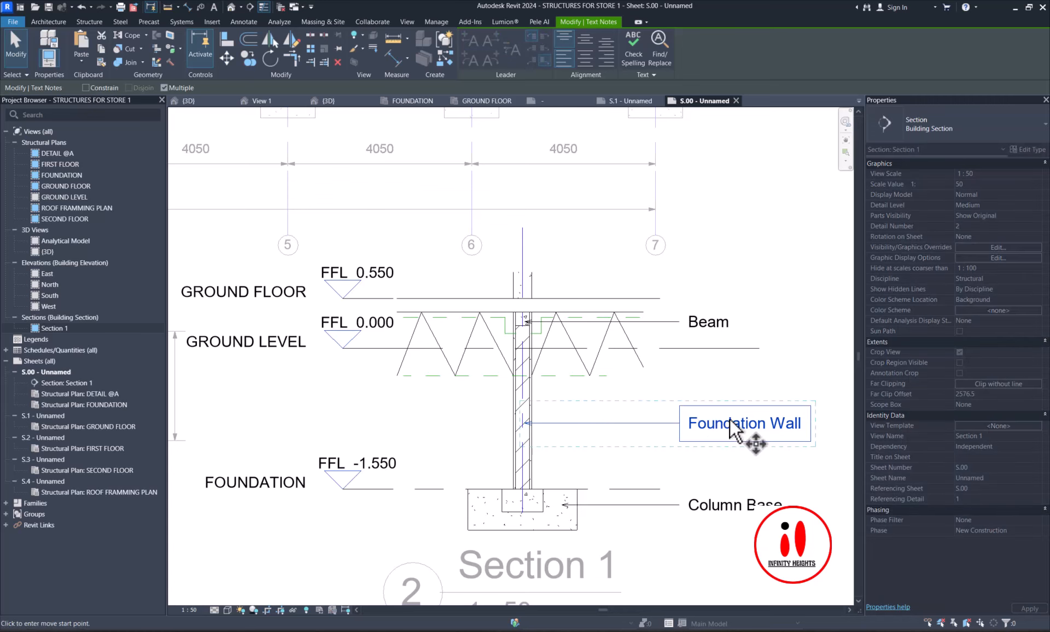
{"action": "left_click", "coordinate": [730, 423]}
{"action": "left_click", "coordinate": [729, 359]}
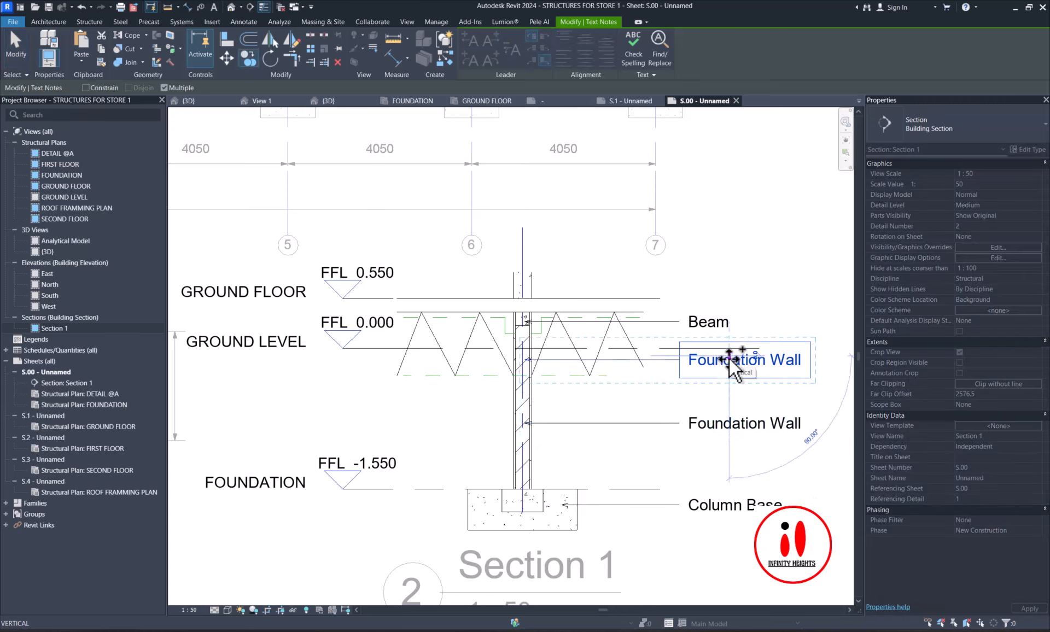
{"action": "key", "text": "Escape"}
{"action": "left_click_drag", "start_coordinate": [523, 357], "coordinate": [583, 360]}
- Change the copied note's text to "Hardcore filling"
{"action": "double_click", "coordinate": [697, 364]}
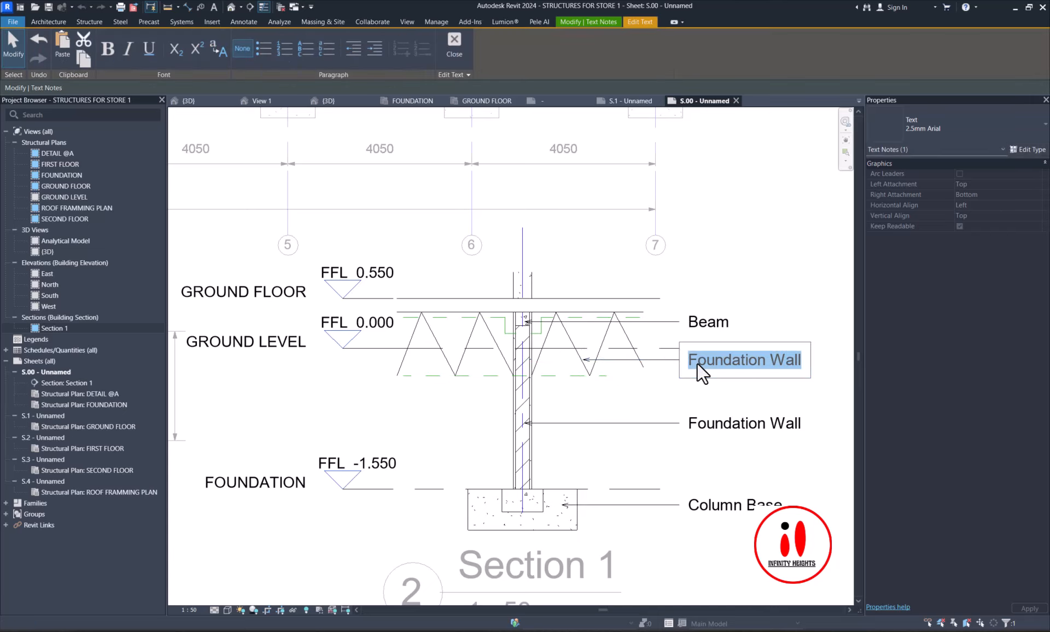
{"action": "type", "text": "Ha"}
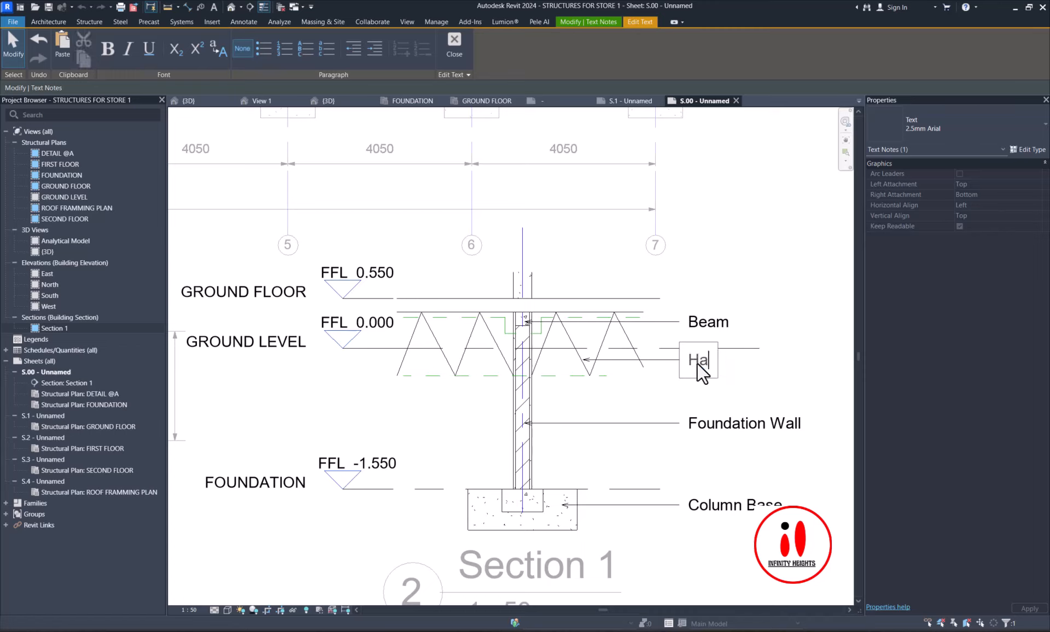
{"action": "type", "text": "rd filling"}
{"action": "left_click", "coordinate": [740, 373]}
{"action": "type", "text": "core"}
{"action": "scroll", "coordinate": [723, 359], "scroll_direction": "down", "scroll_amount": 2}
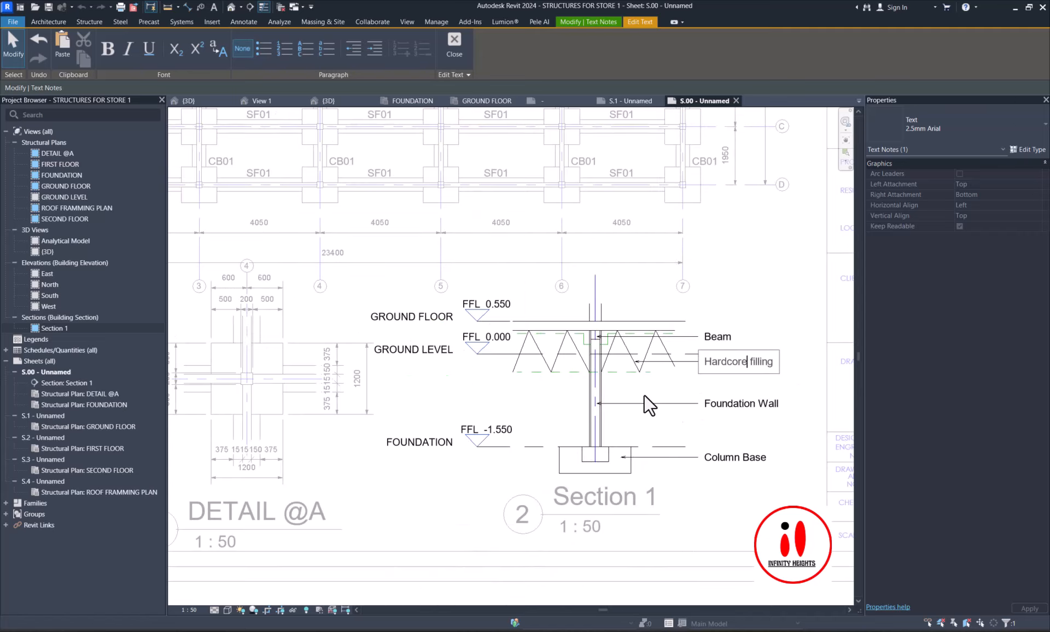
{"action": "left_click", "coordinate": [633, 395]}
{"action": "middle_click_drag", "start_coordinate": [405, 465], "coordinate": [491, 437]}
{"action": "left_click", "coordinate": [494, 461]}
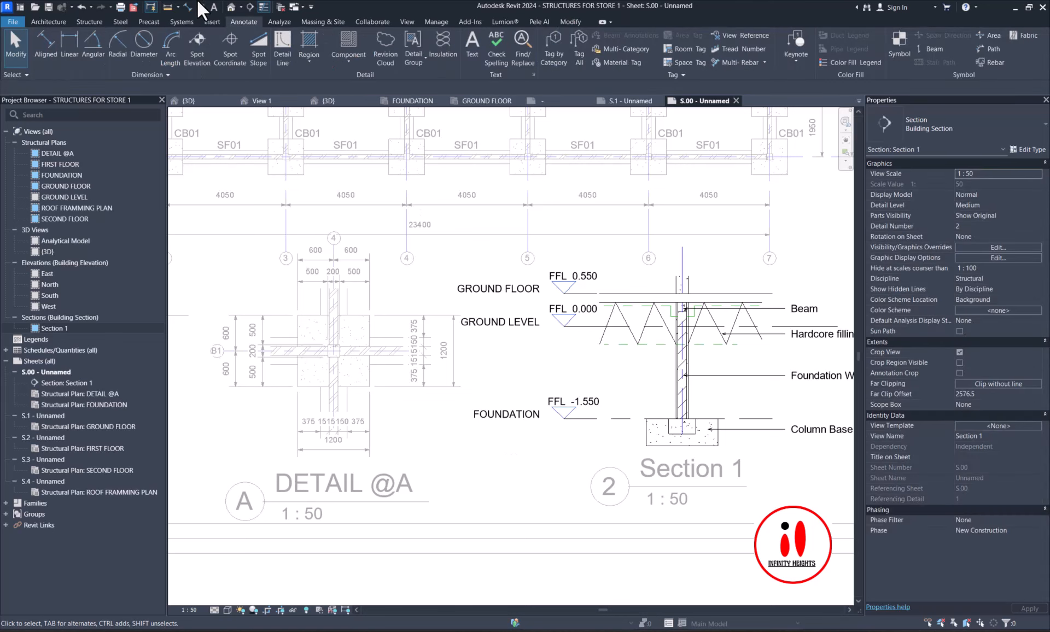
- Add a vertical aligned dimension from the lower dashed line to the underside of the column base
{"action": "left_click", "coordinate": [187, 7]}
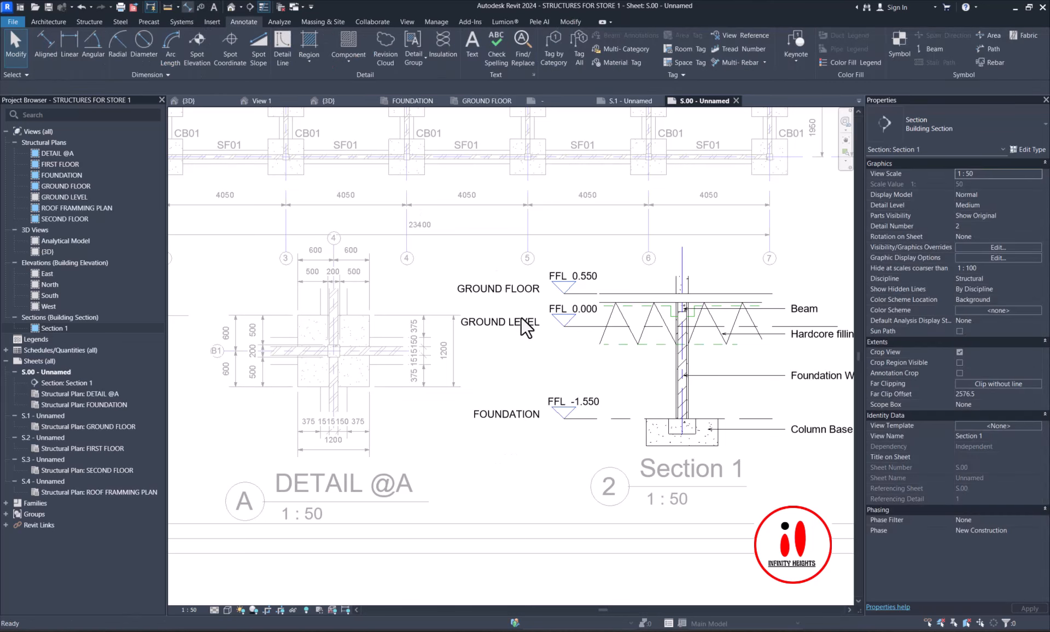
{"action": "scroll", "coordinate": [635, 350], "scroll_direction": "up", "scroll_amount": 1}
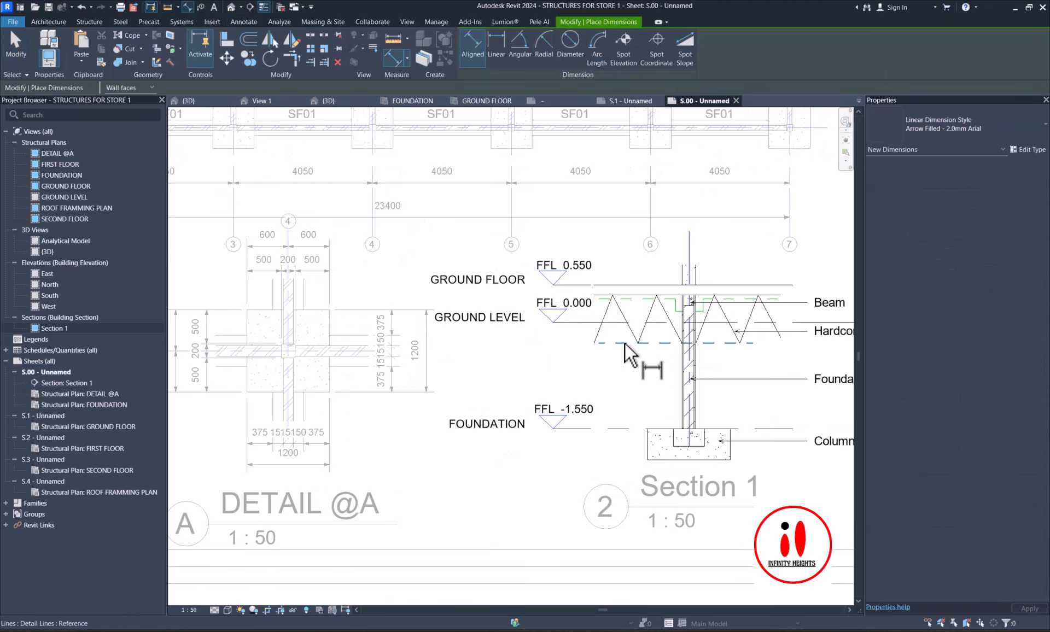
{"action": "left_click", "coordinate": [624, 343]}
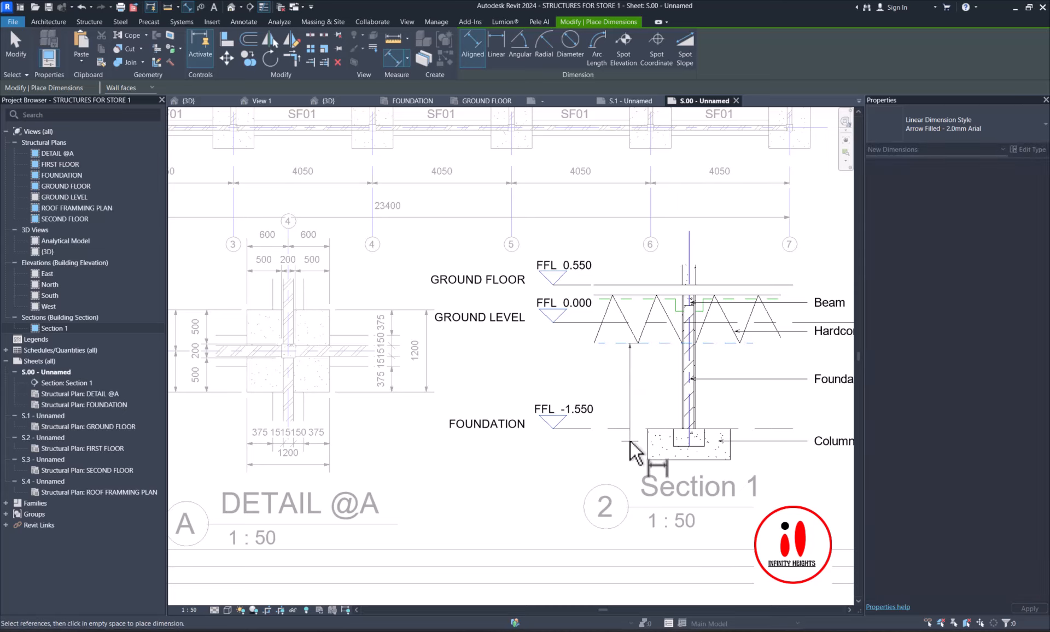
{"action": "left_click", "coordinate": [651, 460]}
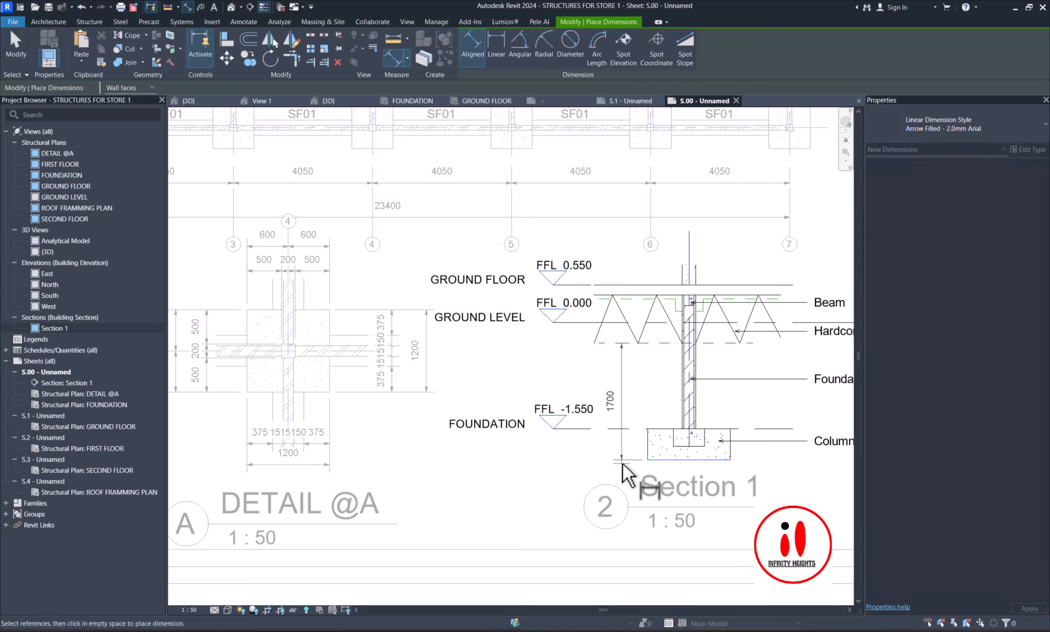
{"action": "left_click", "coordinate": [615, 461]}
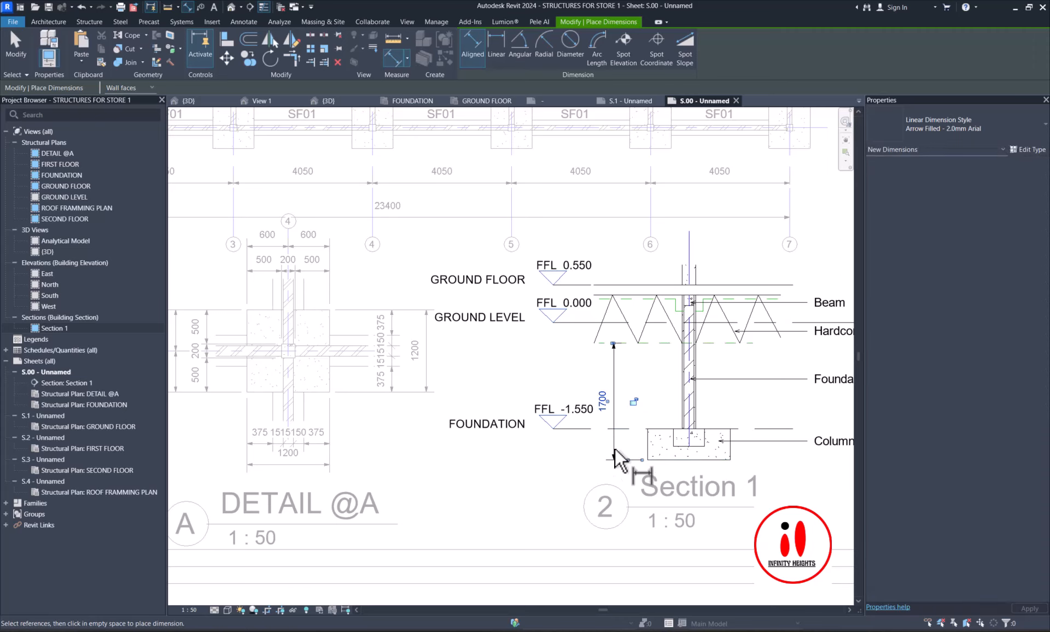
- Add a chain of vertical dimensions through the floor slab's faces, beam underside, lower dashed line, foundation top, wall footing underside and column base underside
{"action": "scroll", "coordinate": [661, 315], "scroll_direction": "up", "scroll_amount": 2}
{"action": "left_click", "coordinate": [624, 269]}
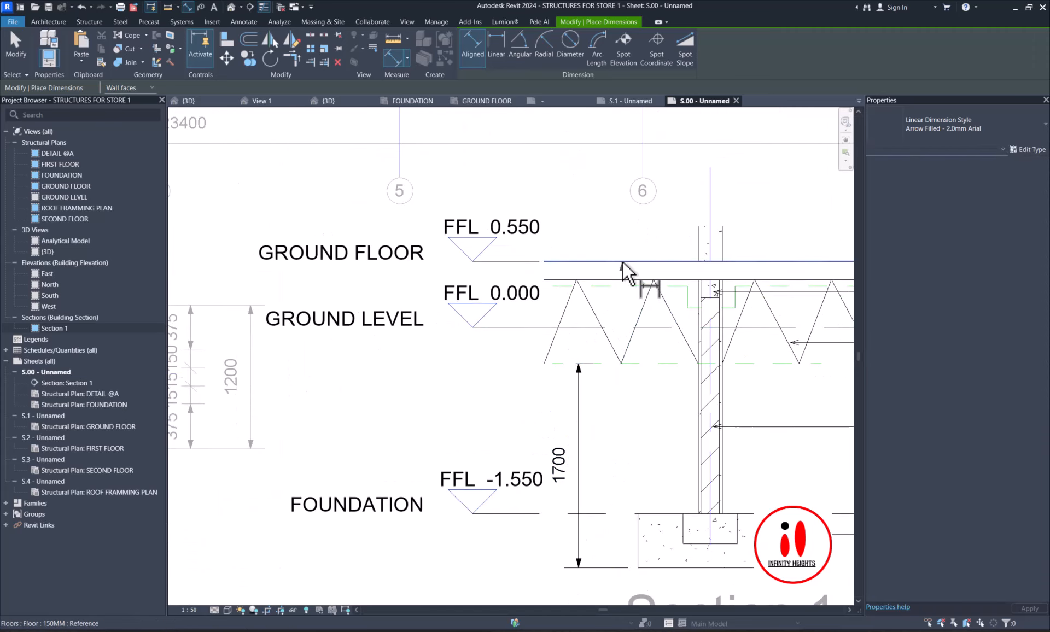
{"action": "left_click", "coordinate": [700, 299]}
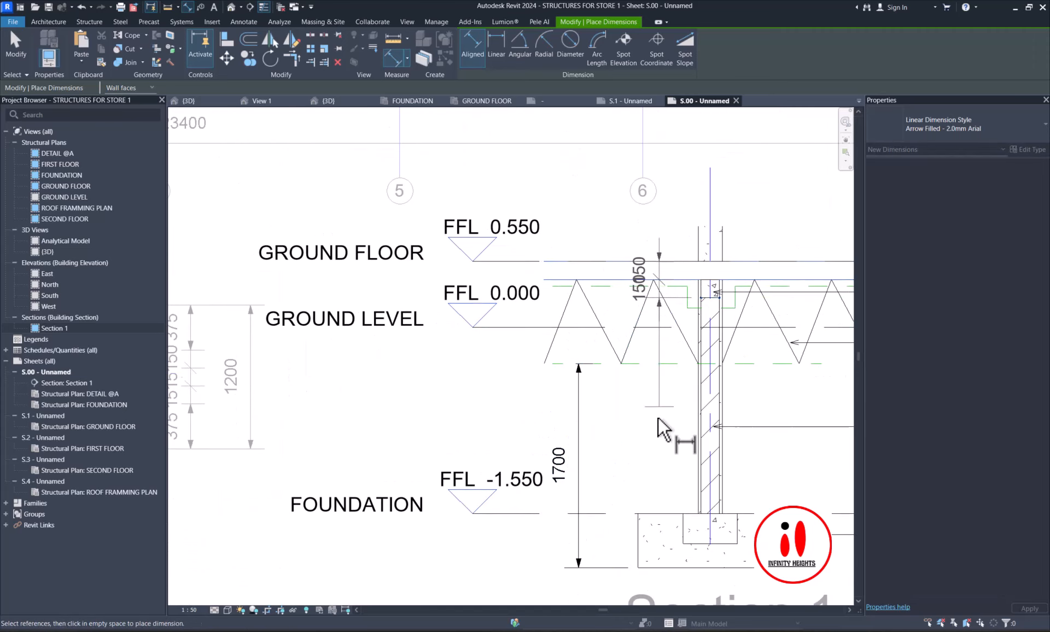
{"action": "left_click", "coordinate": [654, 364]}
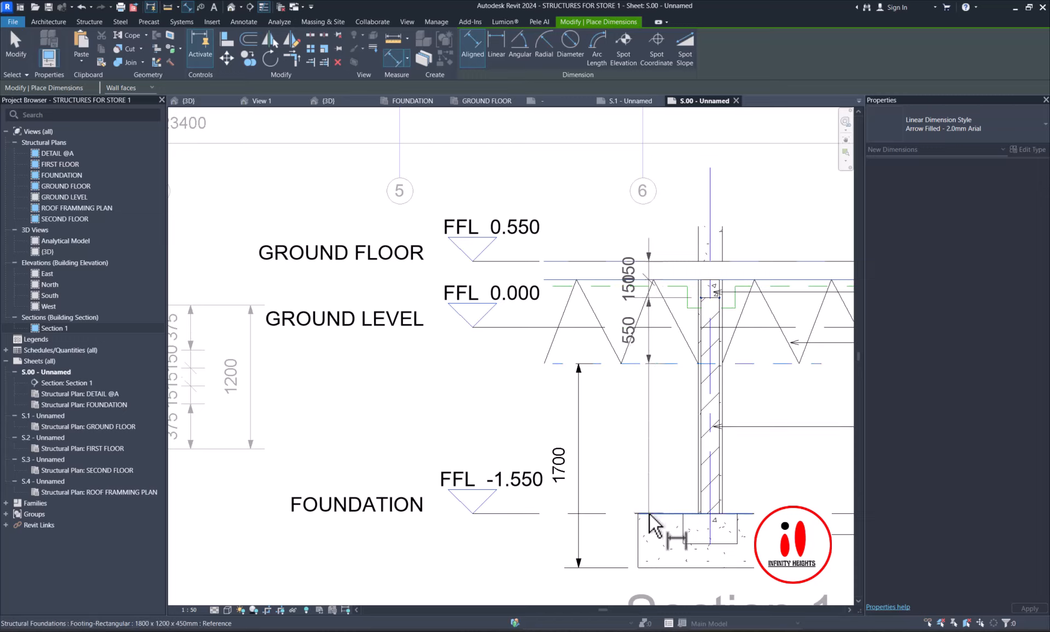
{"action": "left_click", "coordinate": [679, 541]}
{"action": "left_click", "coordinate": [693, 543]}
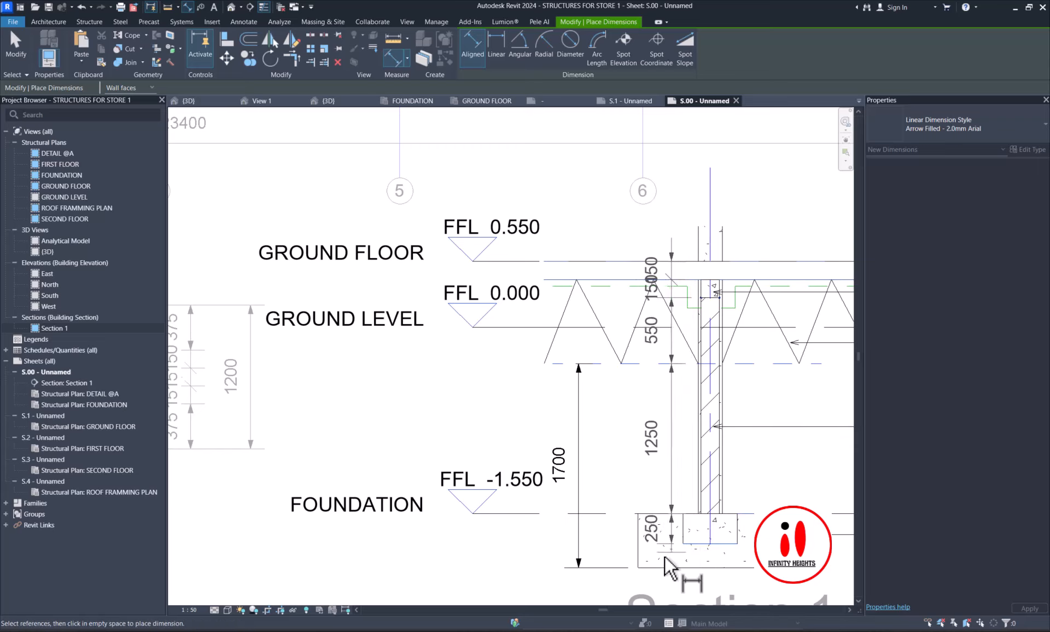
{"action": "left_click", "coordinate": [653, 567]}
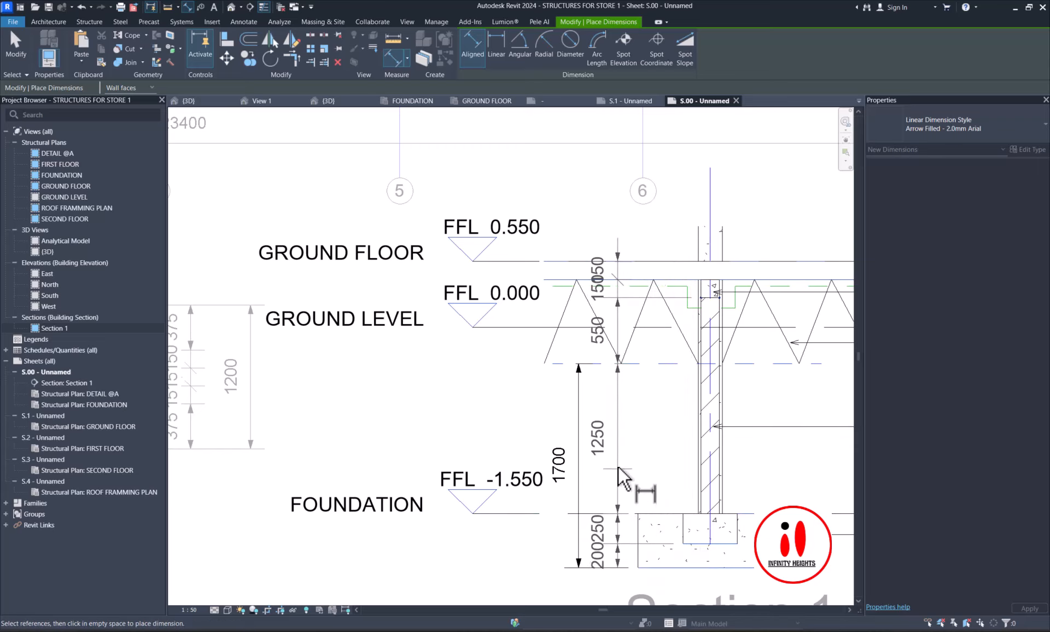
{"action": "left_click", "coordinate": [620, 455]}
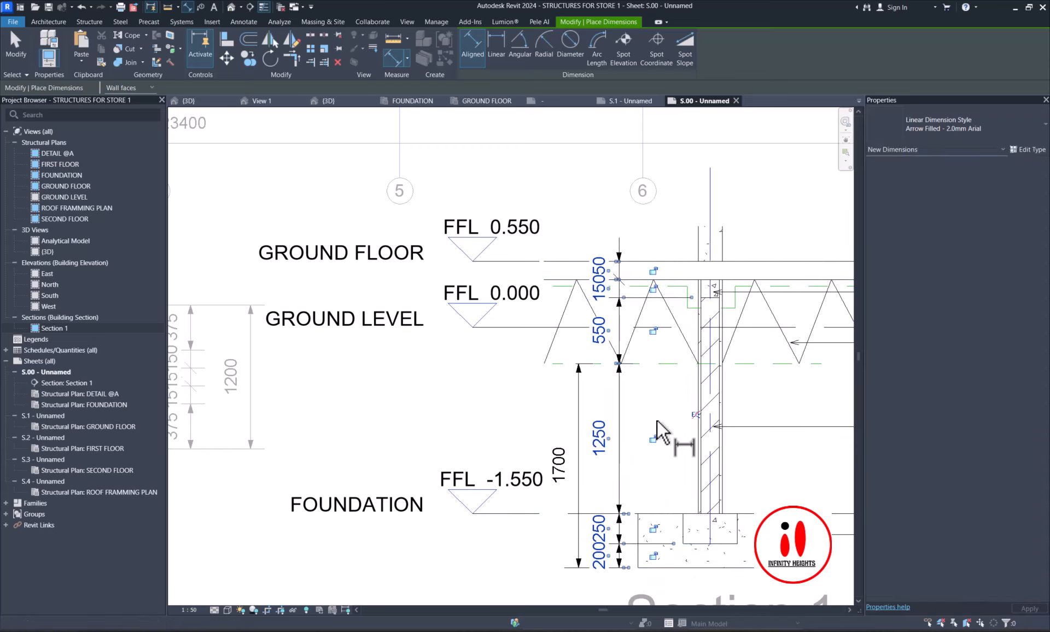
{"action": "scroll", "coordinate": [665, 424], "scroll_direction": "down", "scroll_amount": 2}
{"action": "scroll", "coordinate": [678, 449], "scroll_direction": "up", "scroll_amount": 1}
{"action": "scroll", "coordinate": [660, 439], "scroll_direction": "down", "scroll_amount": 2}
{"action": "scroll", "coordinate": [681, 452], "scroll_direction": "up", "scroll_amount": 1}
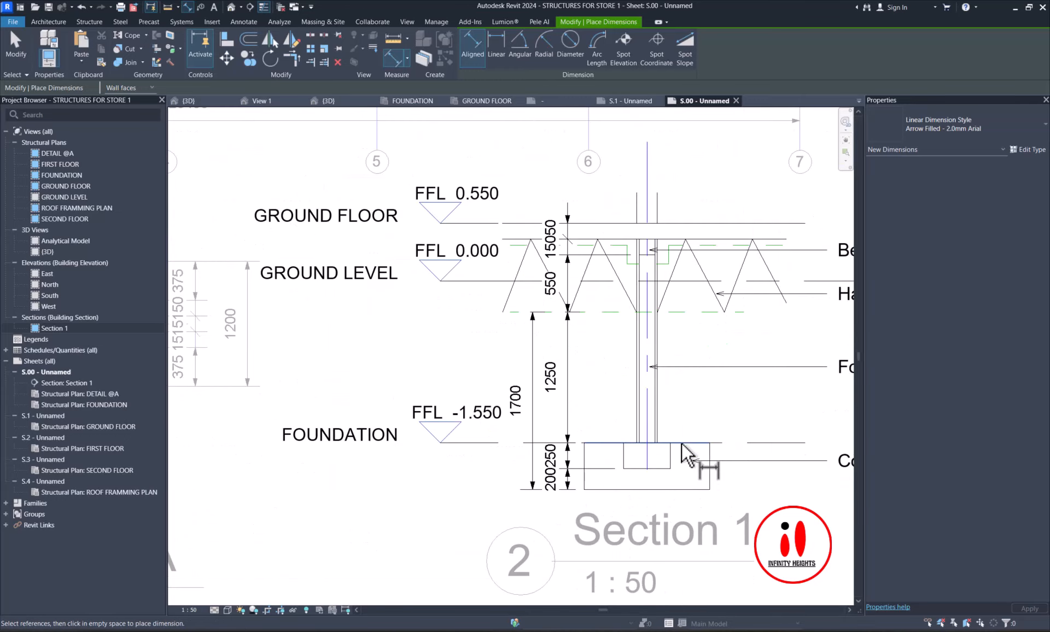
{"action": "scroll", "coordinate": [684, 454], "scroll_direction": "down", "scroll_amount": 2}
{"action": "key", "text": "Escape"}
{"action": "key", "text": "Escape"}
{"action": "scroll", "coordinate": [757, 475], "scroll_direction": "down", "scroll_amount": 1}
- Set the Foundation Thickness of the wall footing type Retaining Footing - 300 x 600 x 301 to 200
{"action": "scroll", "coordinate": [754, 467], "scroll_direction": "up", "scroll_amount": 3}
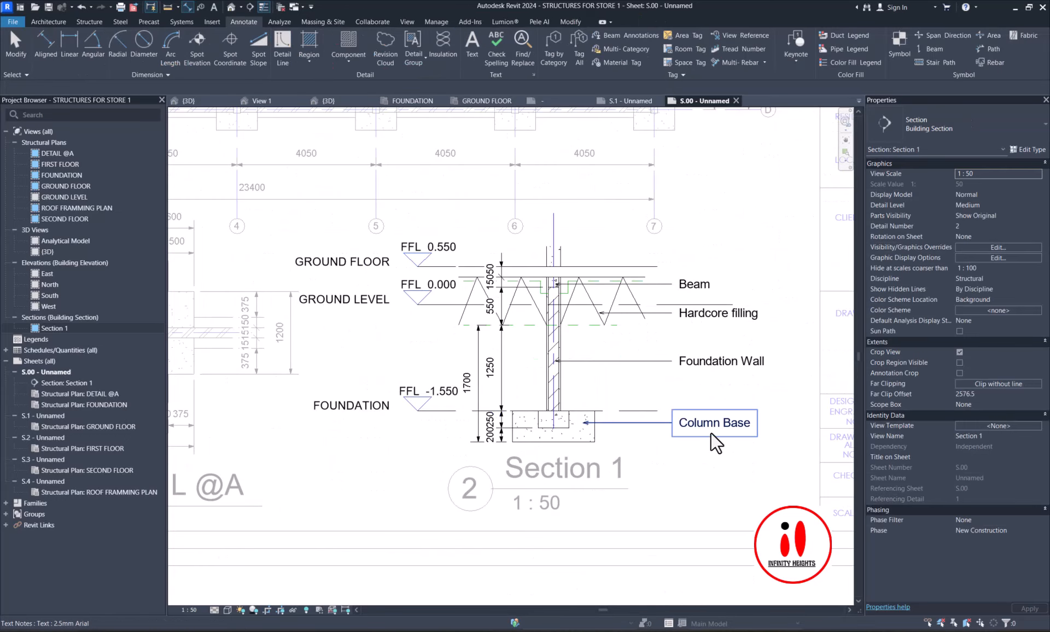
{"action": "scroll", "coordinate": [537, 426], "scroll_direction": "up", "scroll_amount": 3}
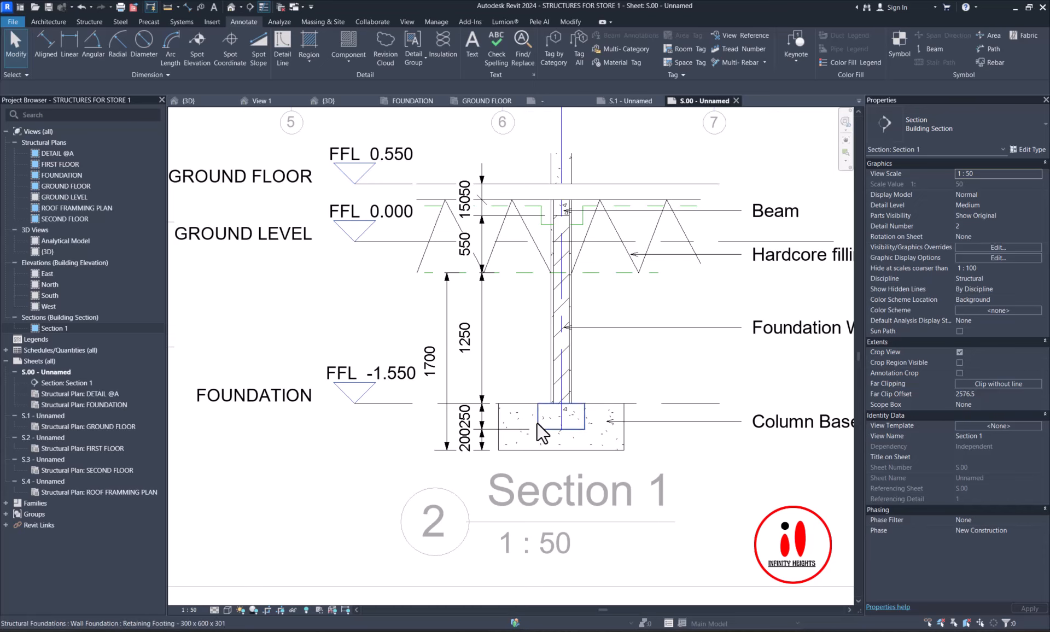
{"action": "left_click", "coordinate": [544, 428]}
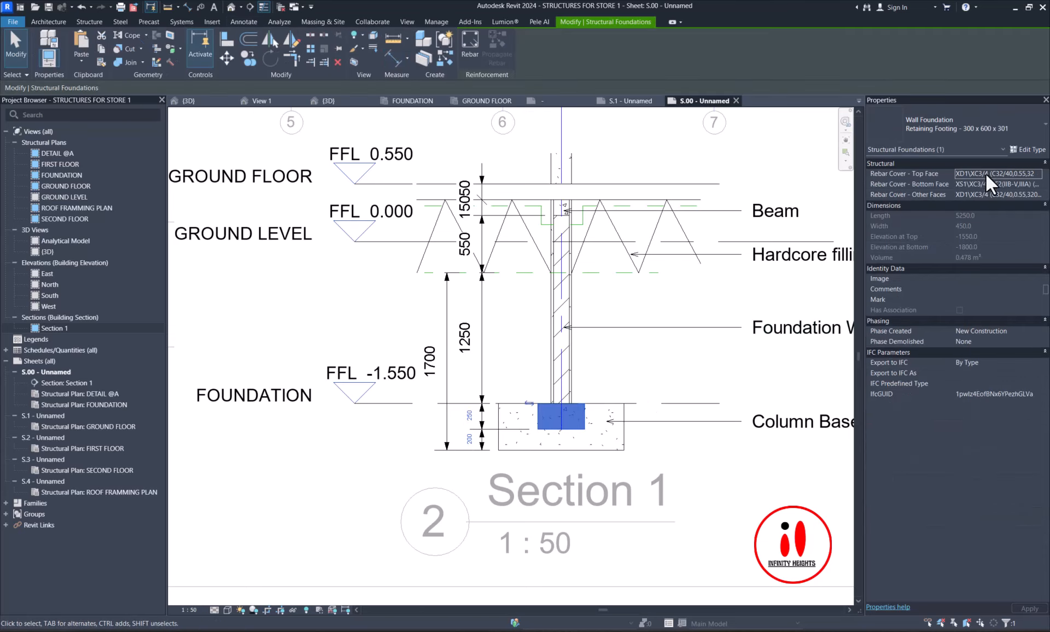
{"action": "left_click", "coordinate": [1029, 151]}
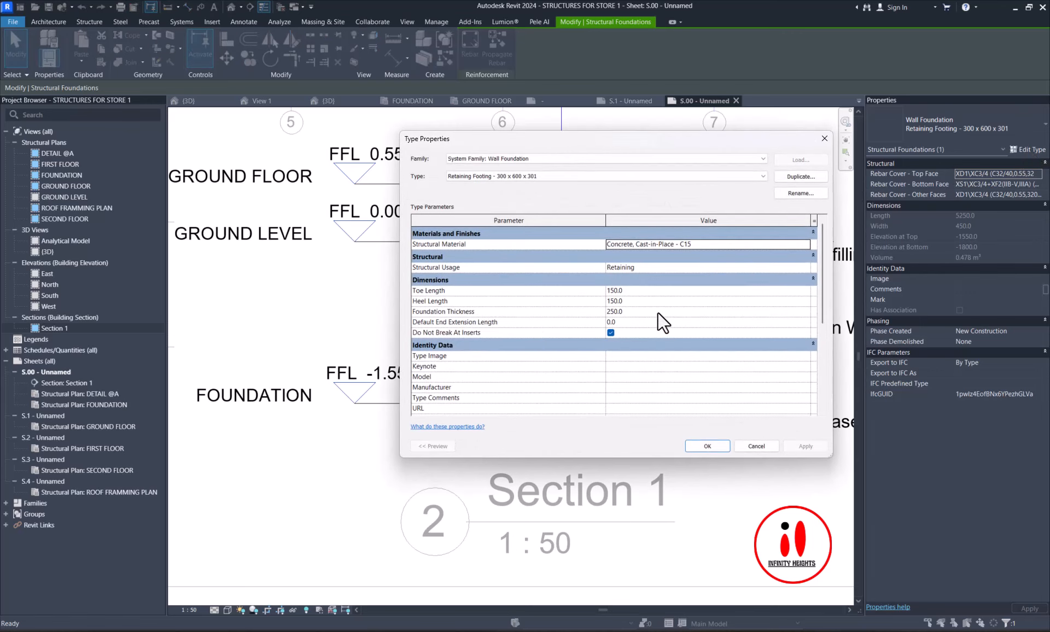
{"action": "left_click", "coordinate": [655, 312]}
{"action": "type", "text": "200"}
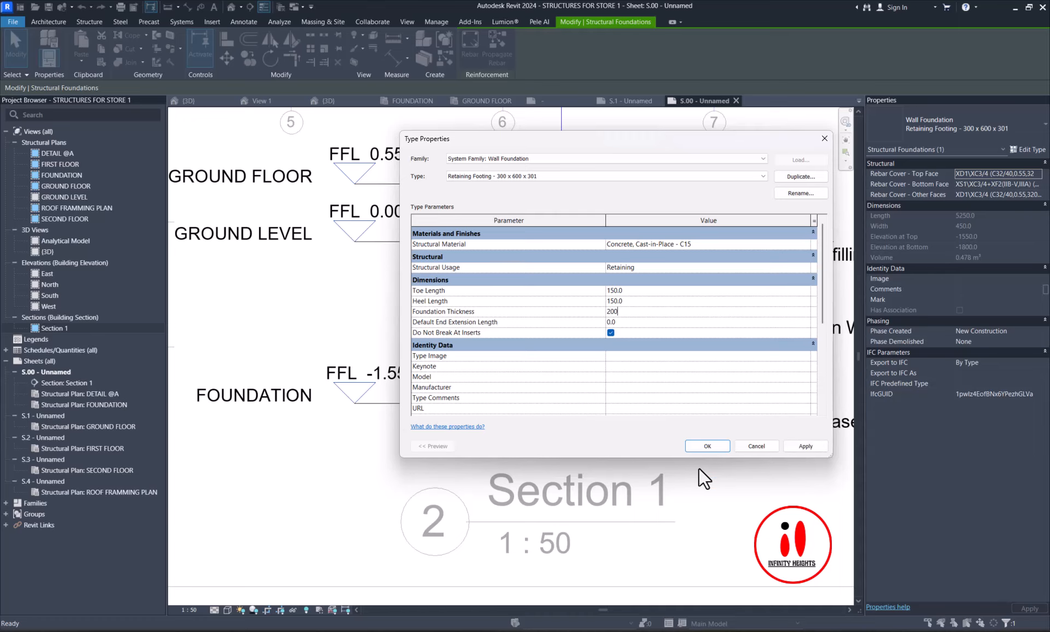
{"action": "left_click", "coordinate": [705, 446]}
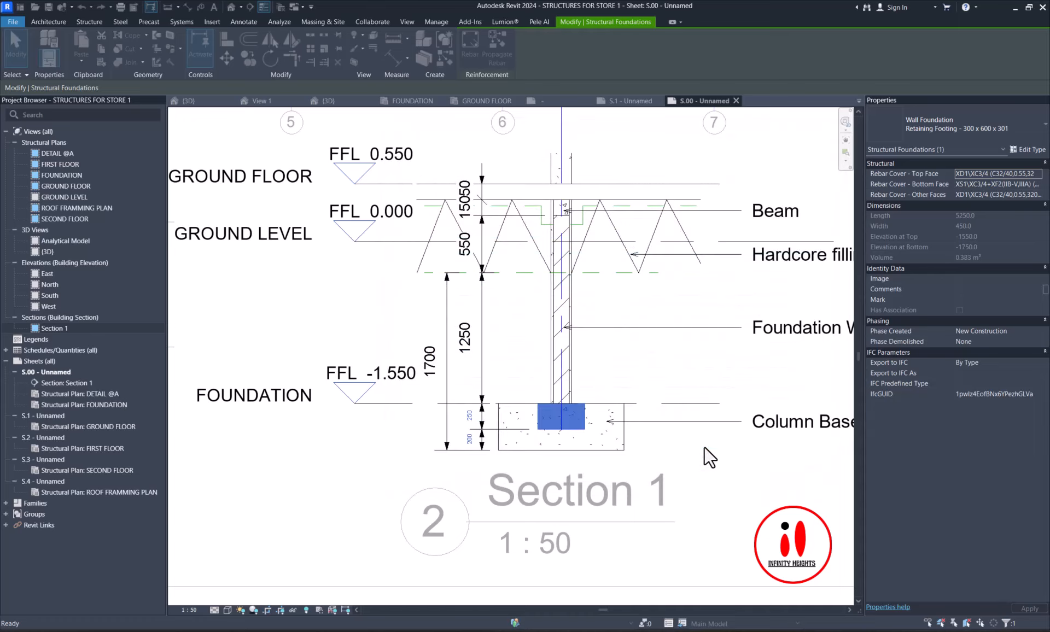
- Move the Column Base note down so its leader points into the column base below the wall footing
{"action": "scroll", "coordinate": [625, 396], "scroll_direction": "down", "scroll_amount": 1}
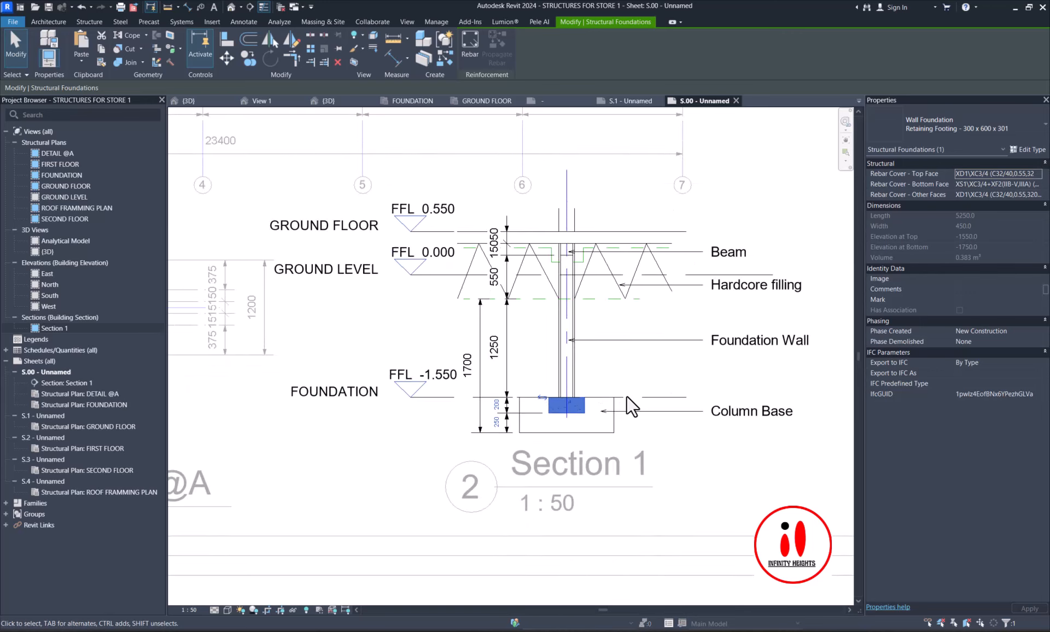
{"action": "scroll", "coordinate": [700, 445], "scroll_direction": "up", "scroll_amount": 1}
{"action": "left_click", "coordinate": [687, 403]}
{"action": "scroll", "coordinate": [646, 400], "scroll_direction": "up", "scroll_amount": 2}
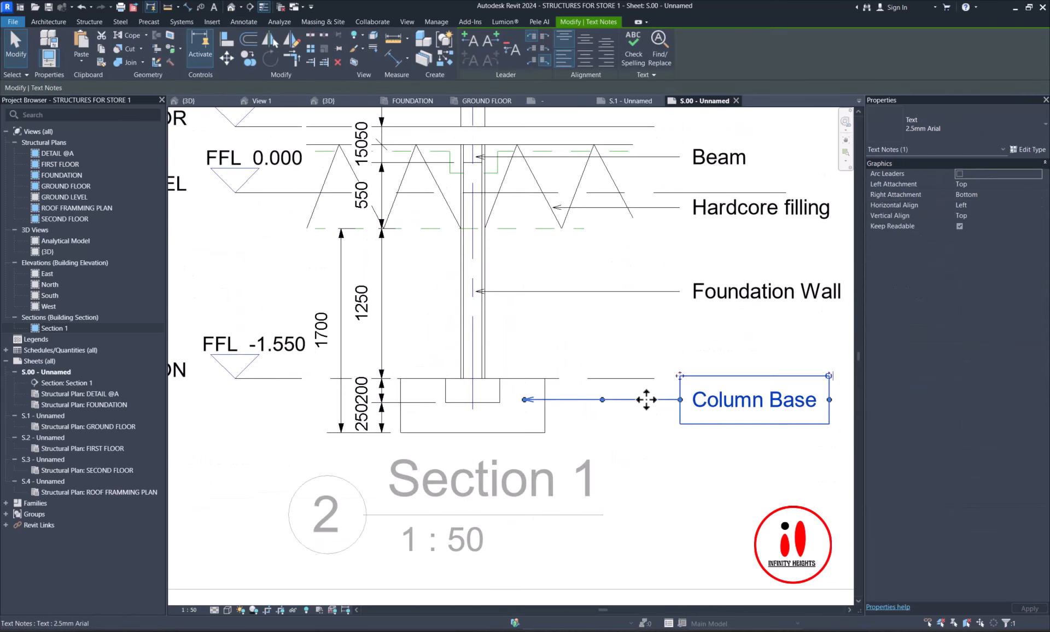
{"action": "left_click_drag", "start_coordinate": [646, 400], "coordinate": [645, 421]}
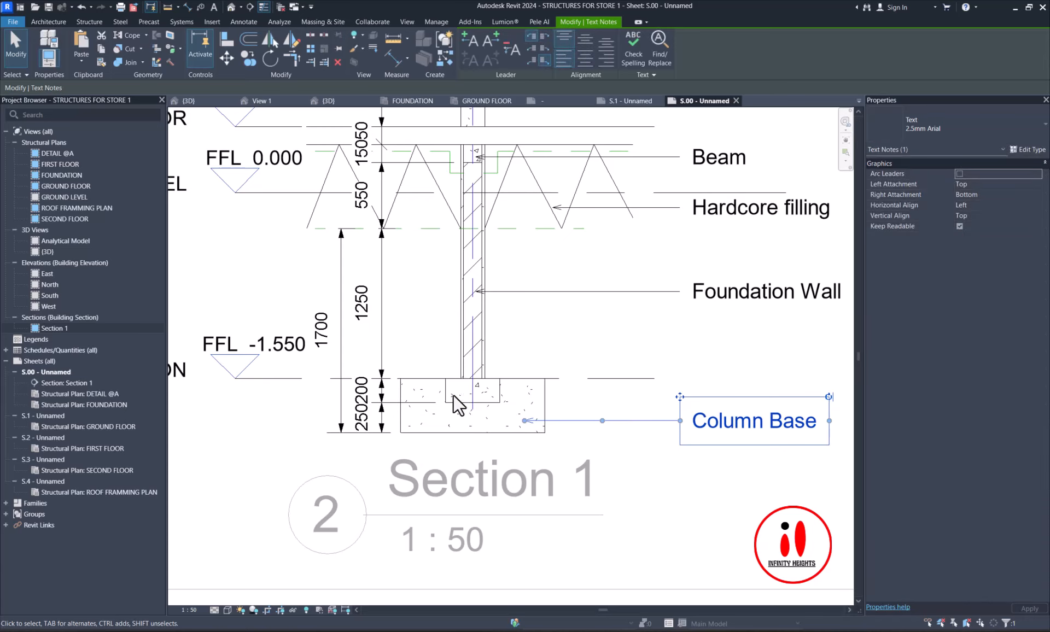
{"action": "left_click", "coordinate": [583, 363]}
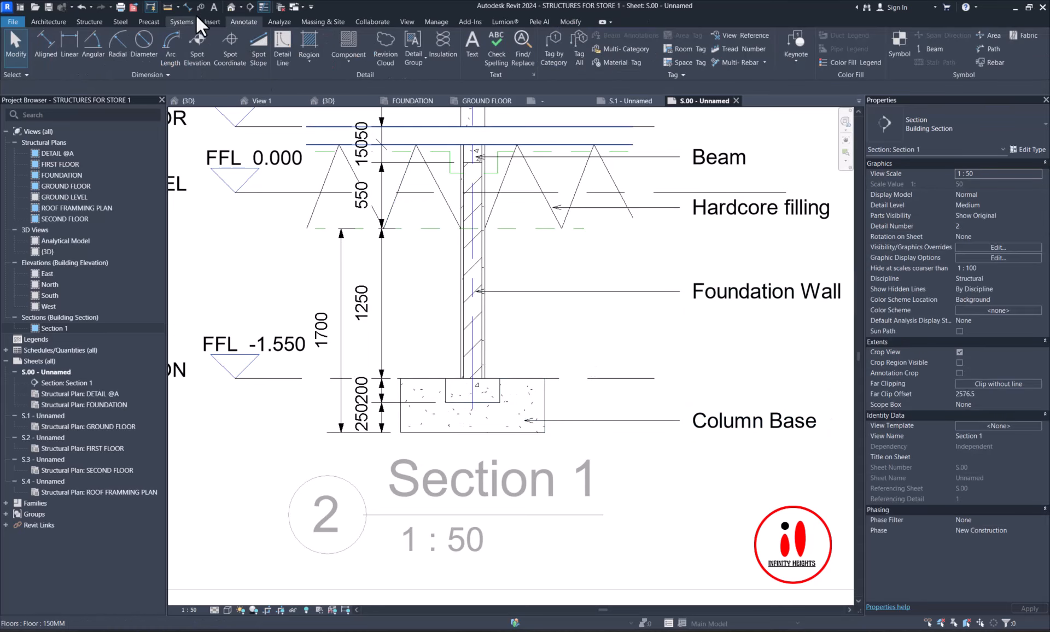
- Copy the Column Base note above the original and bend its leader so the arrow points into the wall footing
{"action": "left_click", "coordinate": [711, 422]}
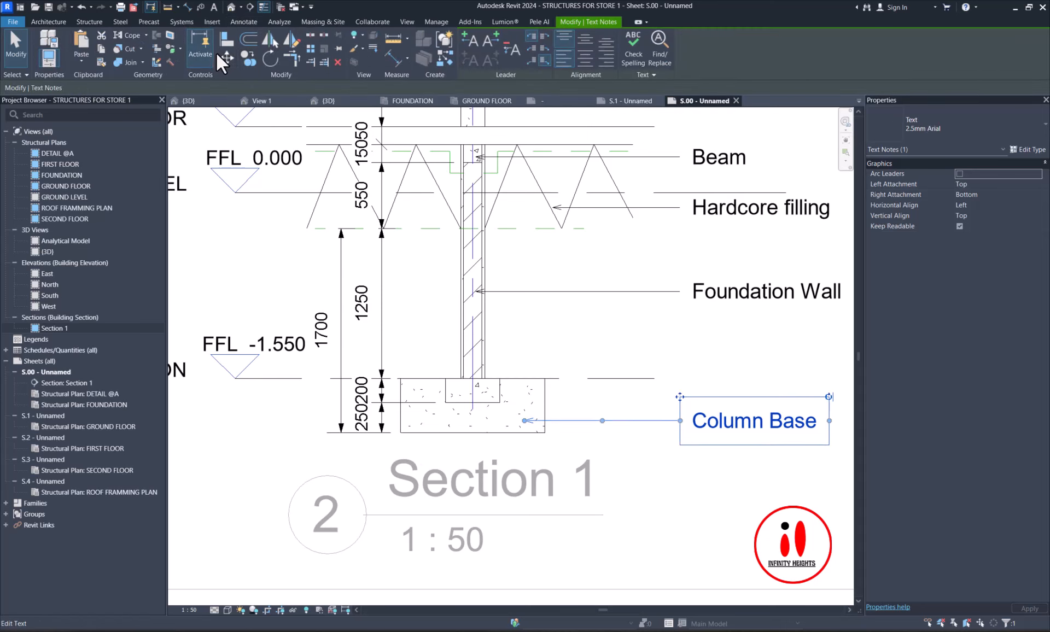
{"action": "left_click", "coordinate": [247, 58]}
{"action": "left_click", "coordinate": [740, 437]}
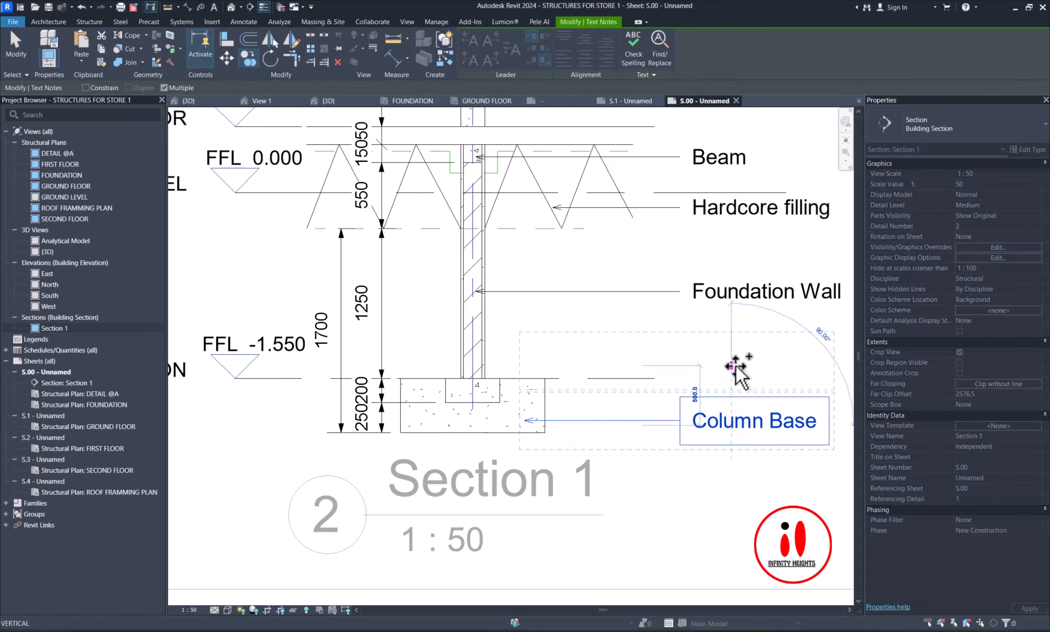
{"action": "left_click", "coordinate": [736, 364]}
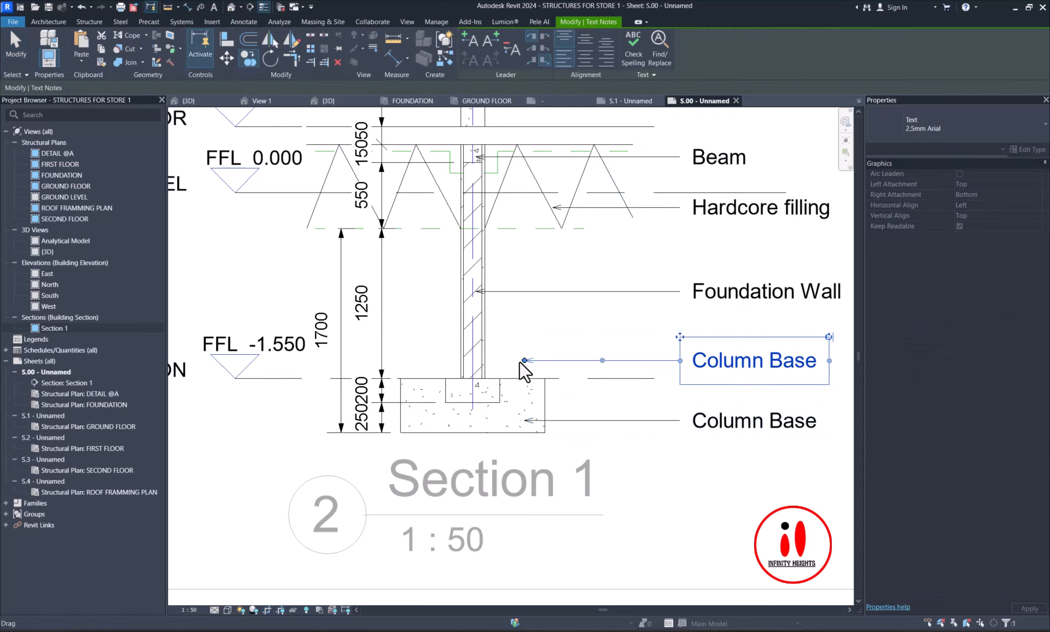
{"action": "left_click_drag", "start_coordinate": [525, 362], "coordinate": [488, 392]}
{"action": "left_click_drag", "start_coordinate": [585, 377], "coordinate": [577, 360]}
- Change the copied note's text to "Strip Footing"
{"action": "left_click", "coordinate": [728, 375]}
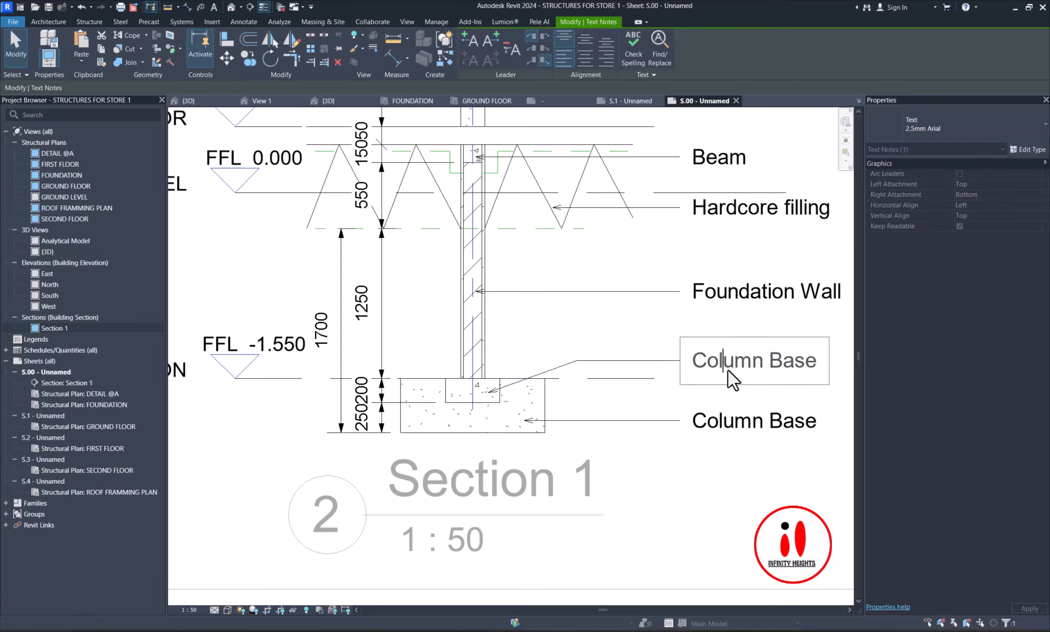
{"action": "triple_click", "coordinate": [727, 370]}
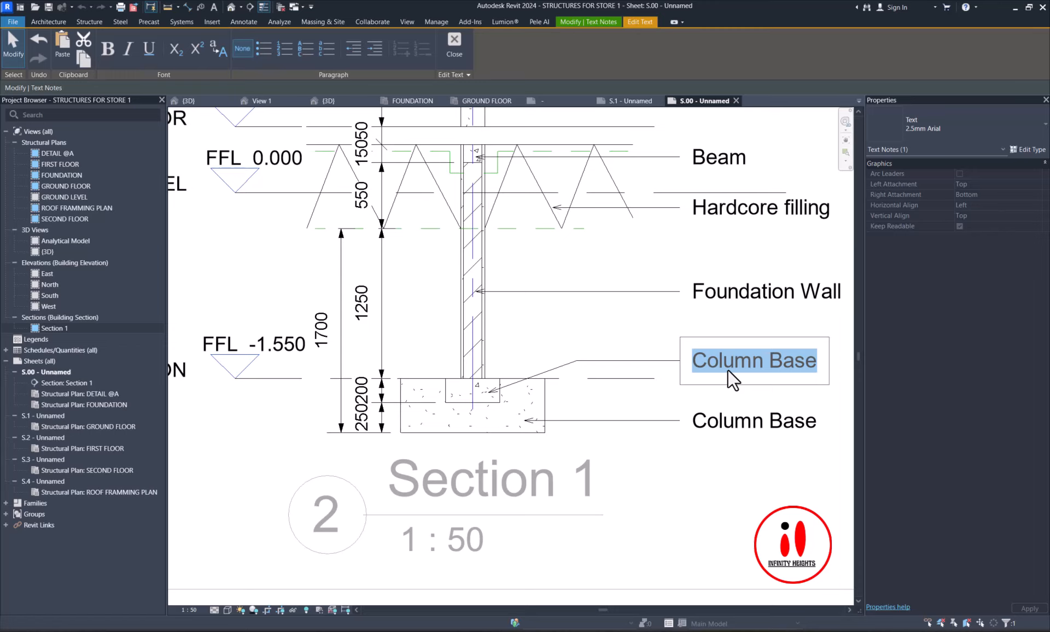
{"action": "type", "text": "Str"}
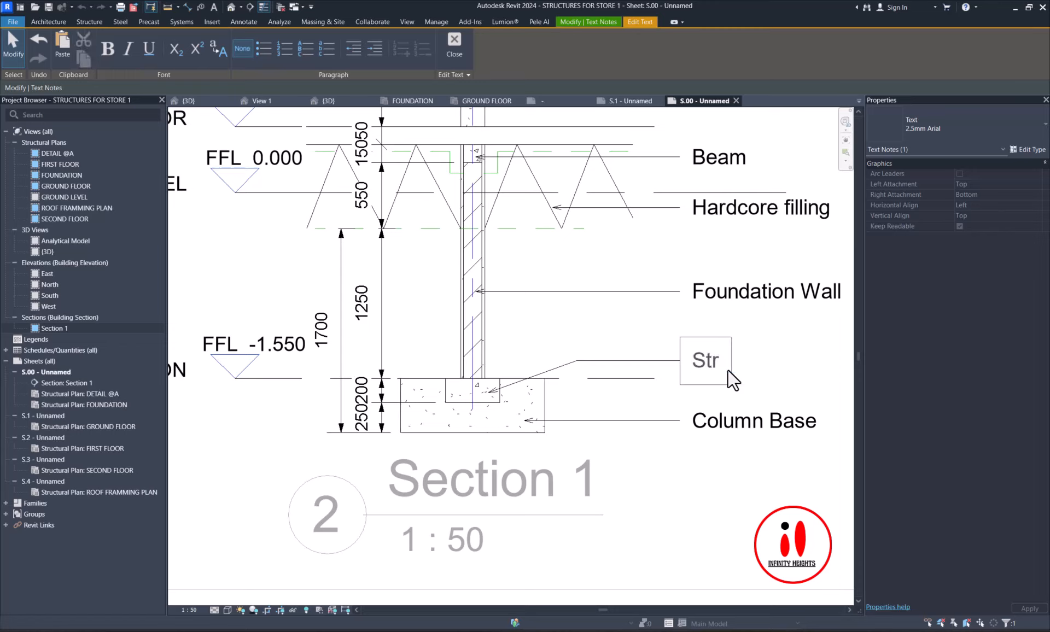
{"action": "type", "text": "ip Footing"}
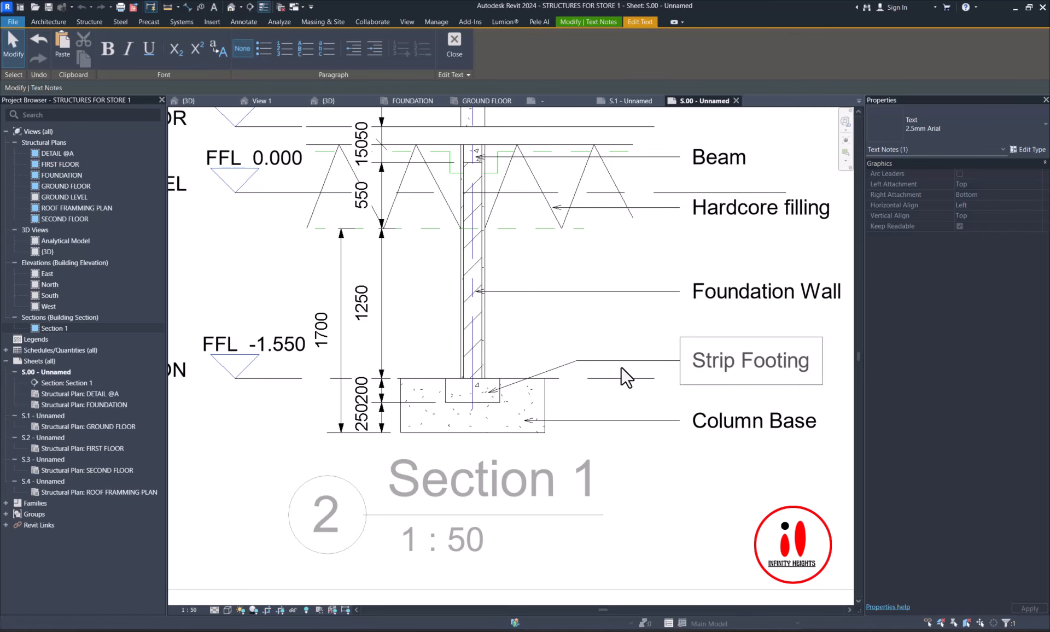
{"action": "left_click", "coordinate": [574, 342]}
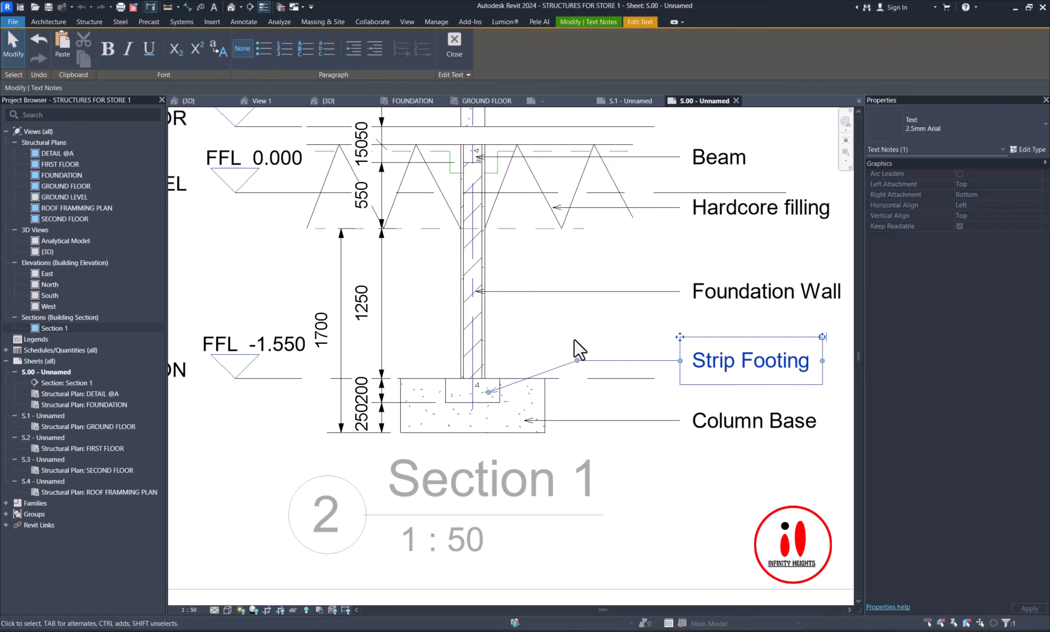
- Deactivate the Section 1 view and shift its viewport title slightly down on the sheet
{"action": "scroll", "coordinate": [622, 358], "scroll_direction": "down", "scroll_amount": 3}
{"action": "left_click", "coordinate": [704, 433]}
{"action": "scroll", "coordinate": [542, 309], "scroll_direction": "up", "scroll_amount": 1}
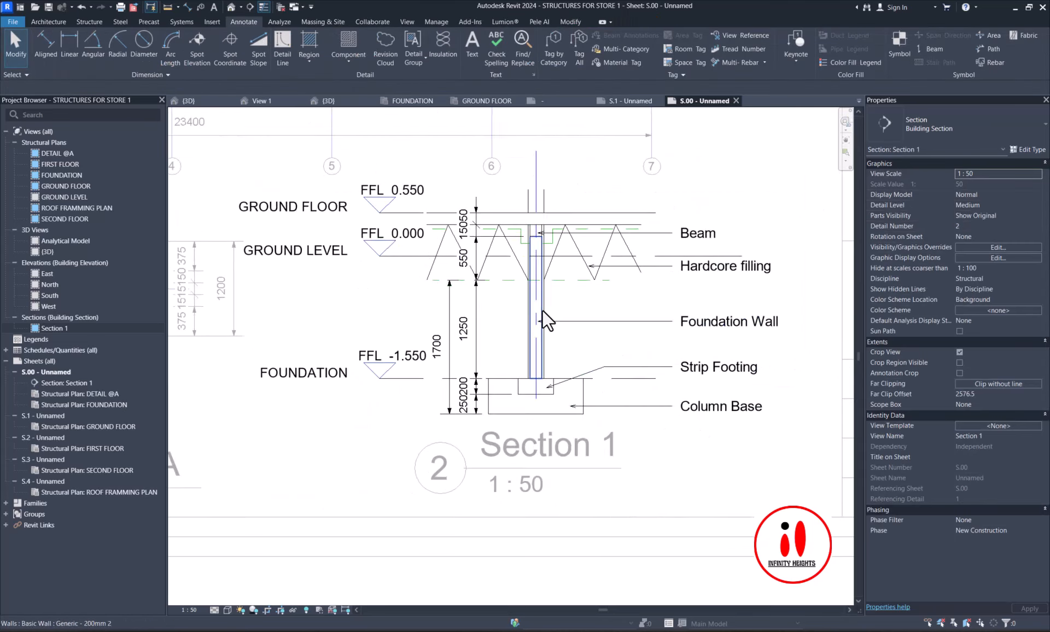
{"action": "scroll", "coordinate": [577, 318], "scroll_direction": "down", "scroll_amount": 2}
{"action": "scroll", "coordinate": [459, 356], "scroll_direction": "up", "scroll_amount": 1}
{"action": "left_click", "coordinate": [490, 373]}
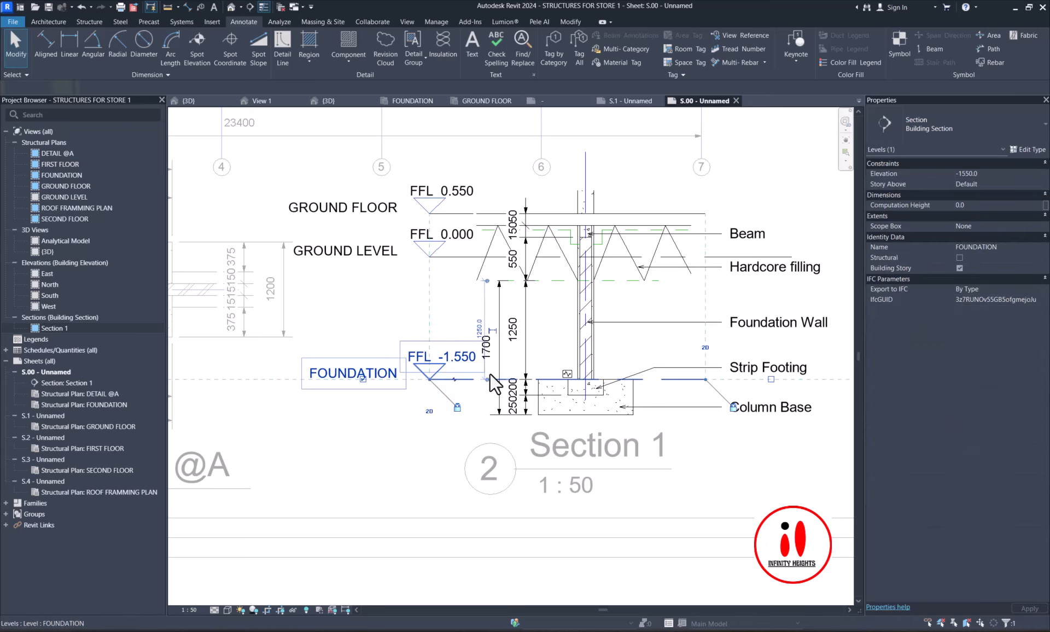
{"action": "scroll", "coordinate": [441, 427], "scroll_direction": "down", "scroll_amount": 3}
{"action": "left_click", "coordinate": [433, 489]}
{"action": "scroll", "coordinate": [370, 372], "scroll_direction": "up", "scroll_amount": 2}
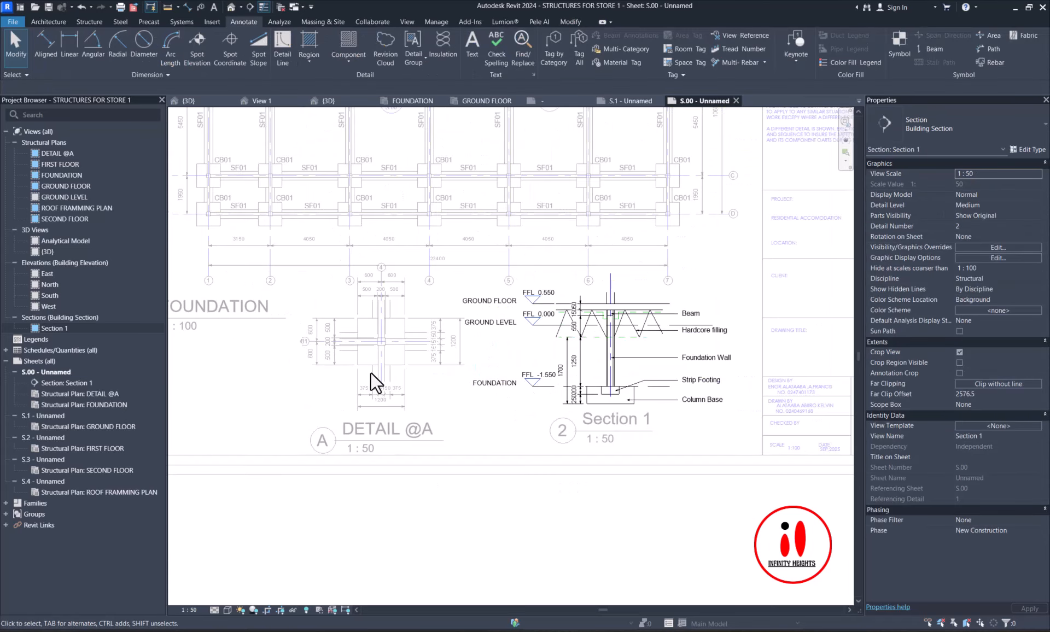
{"action": "scroll", "coordinate": [539, 485], "scroll_direction": "down", "scroll_amount": 3}
{"action": "scroll", "coordinate": [535, 428], "scroll_direction": "up", "scroll_amount": 4}
{"action": "left_click", "coordinate": [538, 428]}
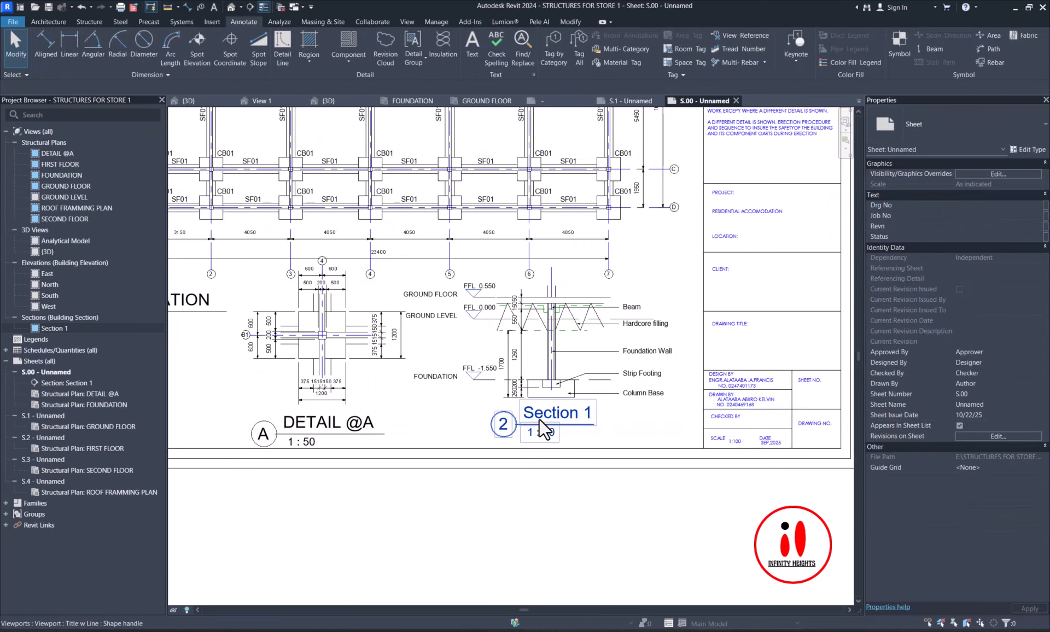
{"action": "left_click_drag", "start_coordinate": [539, 420], "coordinate": [539, 422]}
- Nudge the Section 1 viewport slightly to the right on sheet S.00
{"action": "left_click", "coordinate": [550, 348]}
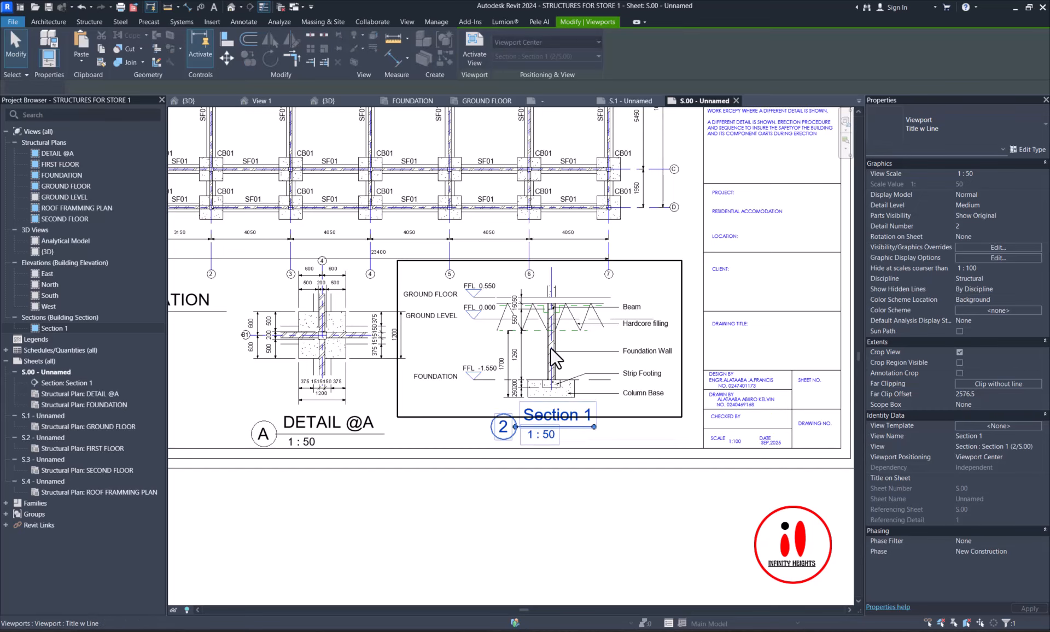
{"action": "key", "text": "Right"}
{"action": "key", "text": "Right"}
{"action": "key", "text": "Right"}
{"action": "key", "text": "Right"}
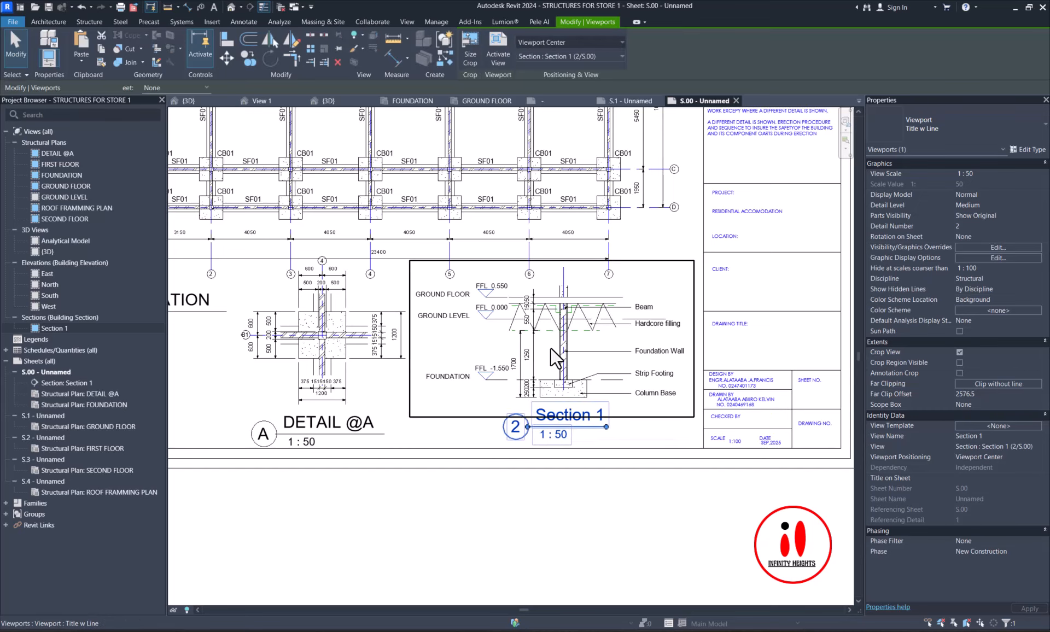
{"action": "scroll", "coordinate": [574, 358], "scroll_direction": "up", "scroll_amount": 2}
{"action": "scroll", "coordinate": [609, 357], "scroll_direction": "down", "scroll_amount": 1}
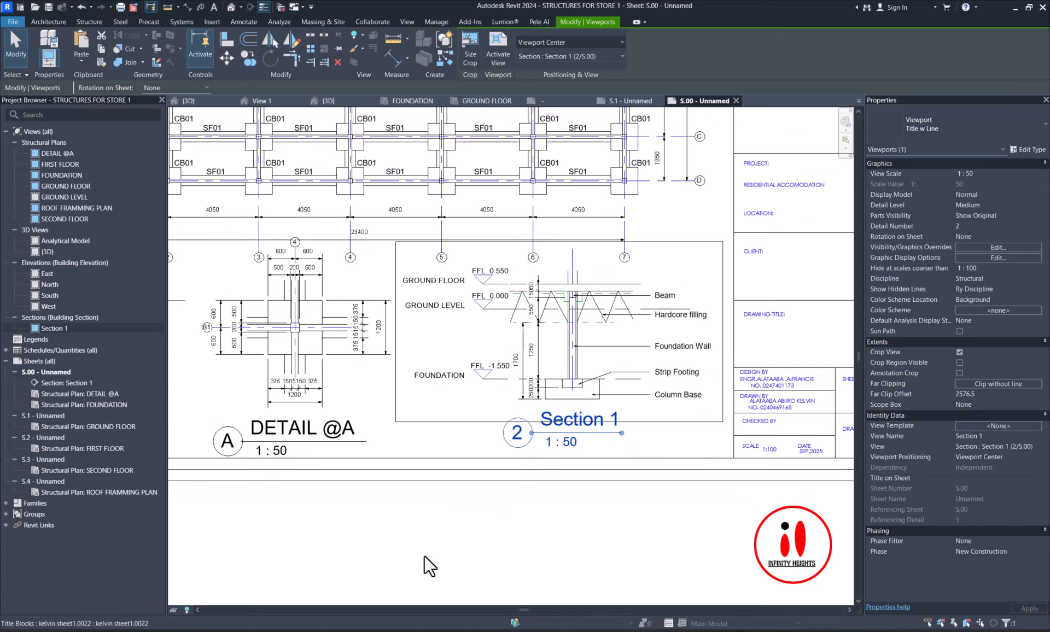
{"action": "left_click", "coordinate": [425, 558]}
- Activate the Section 1 view and change the dashed line under the hardcore filling to the <Wide Lines> style
{"action": "scroll", "coordinate": [611, 357], "scroll_direction": "up", "scroll_amount": 2}
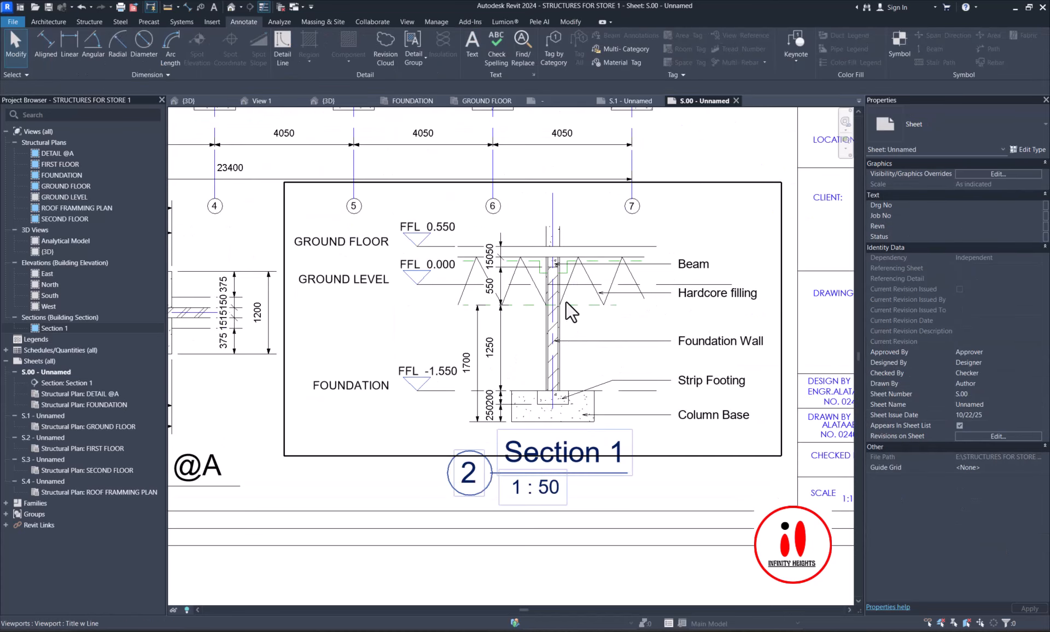
{"action": "scroll", "coordinate": [601, 307], "scroll_direction": "up", "scroll_amount": 2}
{"action": "double_click", "coordinate": [596, 311]}
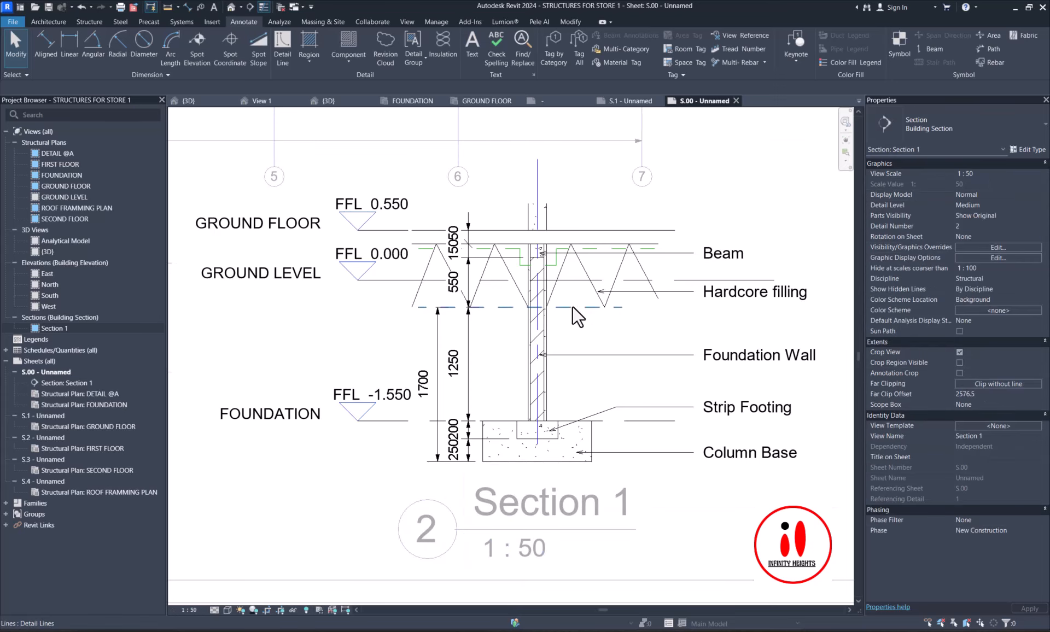
{"action": "left_click", "coordinate": [573, 306]}
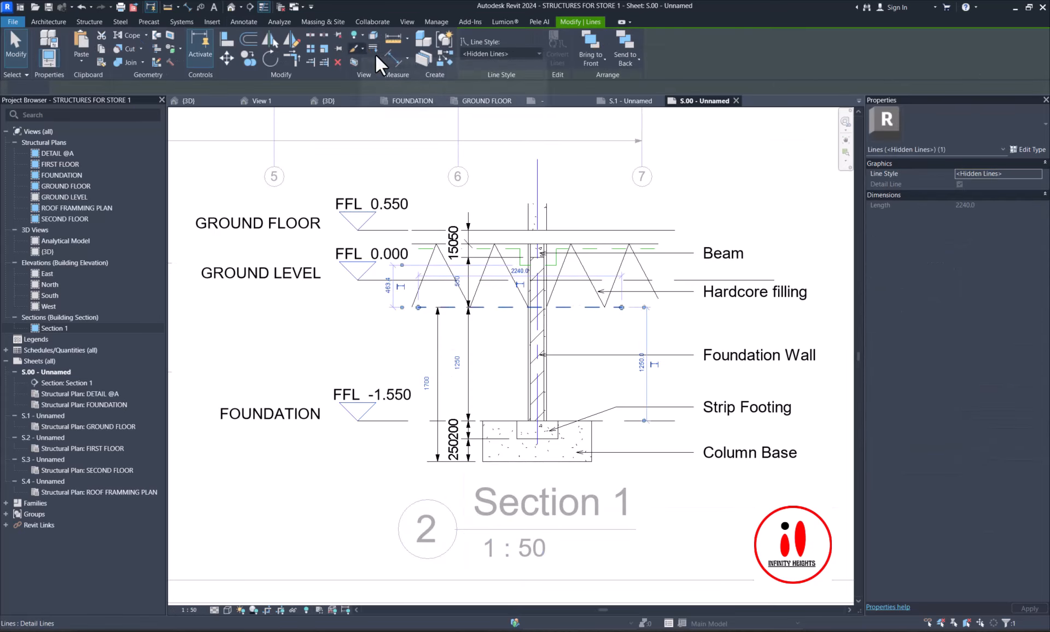
{"action": "left_click", "coordinate": [474, 52]}
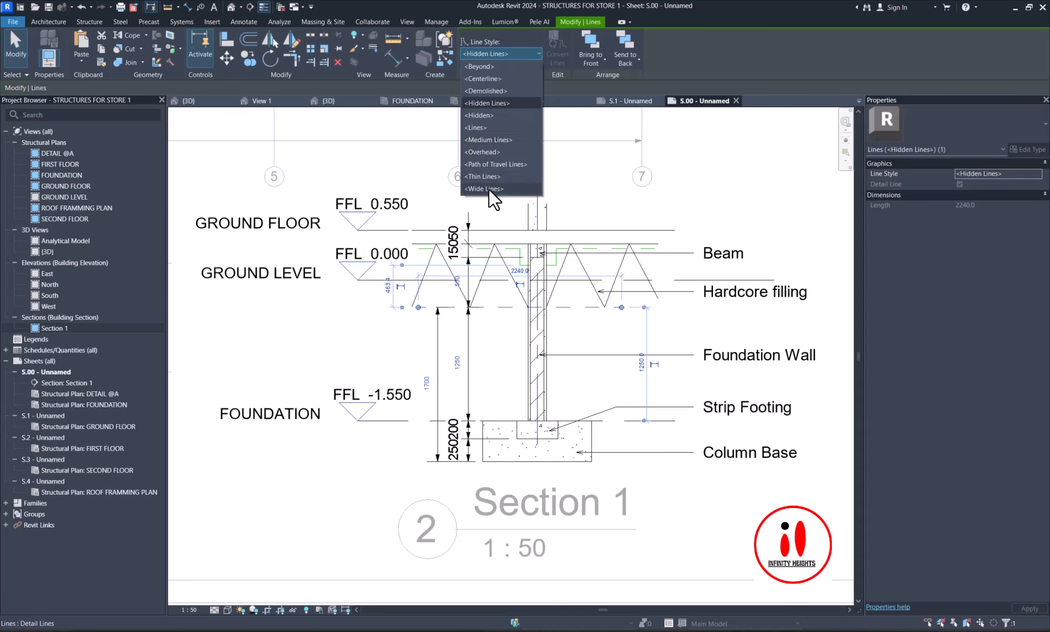
{"action": "left_click", "coordinate": [488, 189]}
{"action": "scroll", "coordinate": [511, 320], "scroll_direction": "up", "scroll_amount": 1}
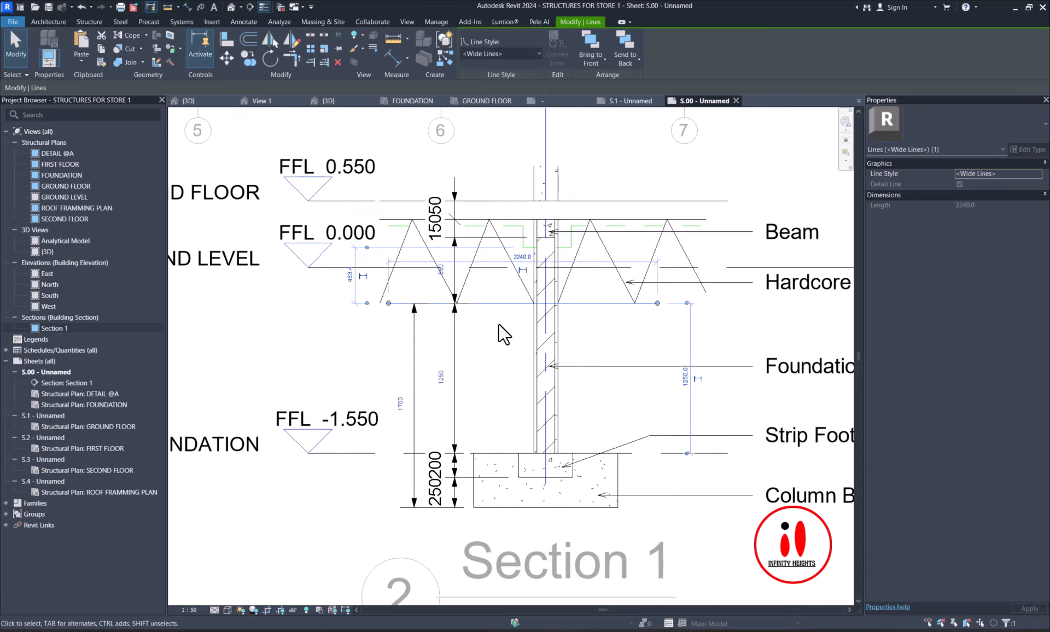
{"action": "left_click", "coordinate": [499, 324]}
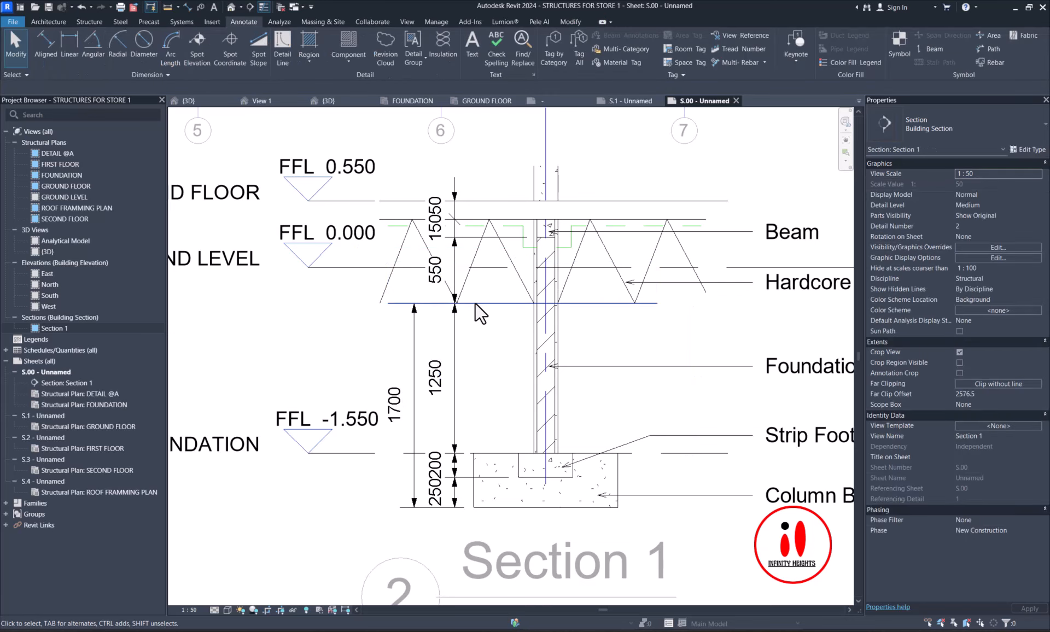
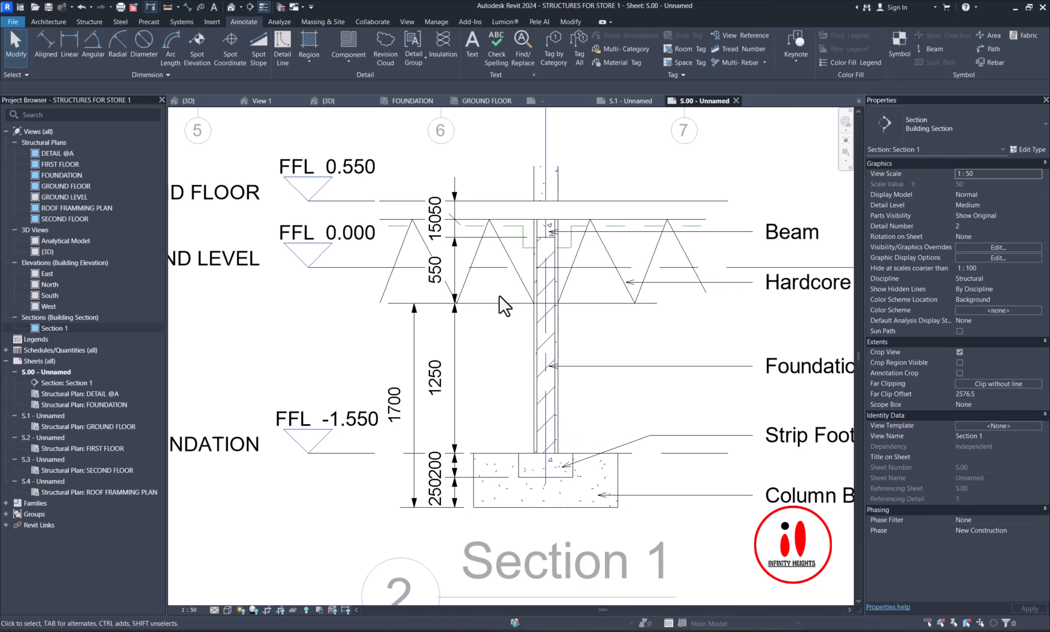
{"action": "scroll", "coordinate": [500, 295], "scroll_direction": "down", "scroll_amount": 2}
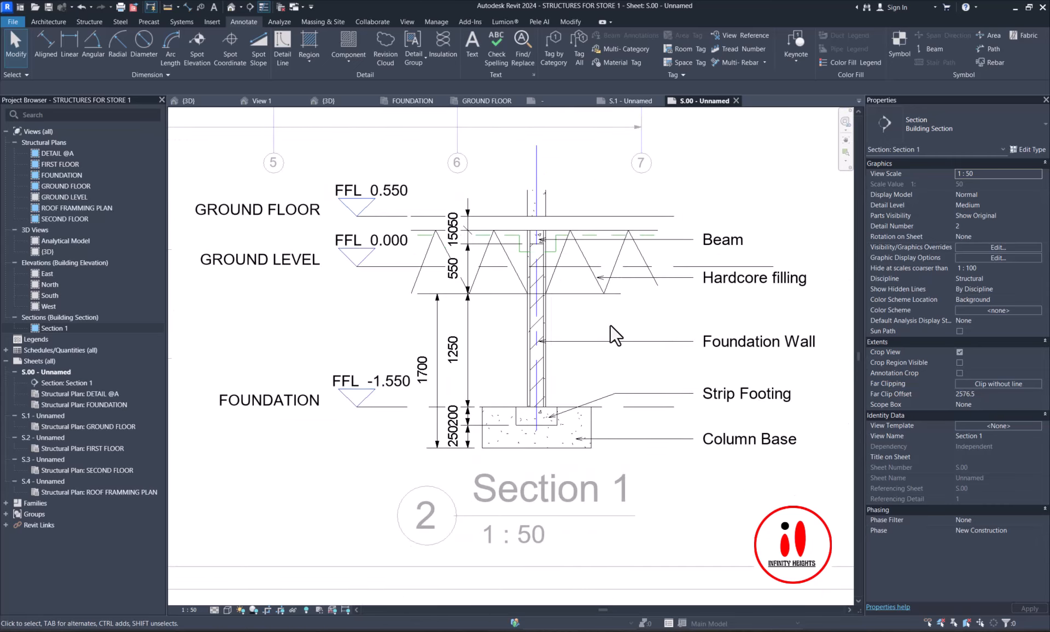
{"action": "scroll", "coordinate": [611, 327], "scroll_direction": "down", "scroll_amount": 2}
{"action": "scroll", "coordinate": [607, 328], "scroll_direction": "up", "scroll_amount": 2}
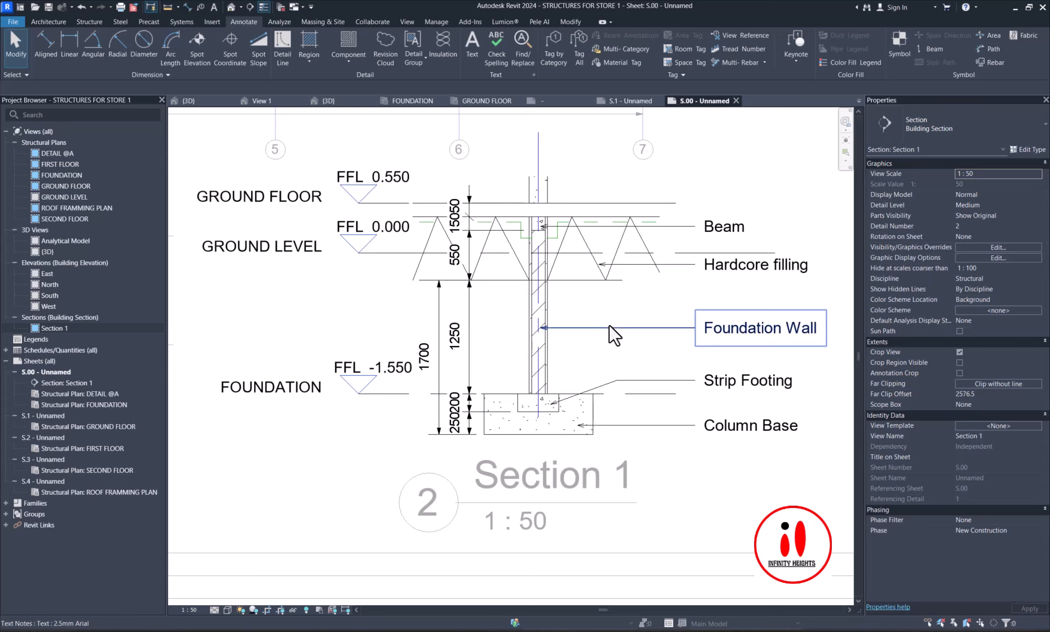
{"action": "scroll", "coordinate": [566, 366], "scroll_direction": "down", "scroll_amount": 2}
{"action": "scroll", "coordinate": [565, 369], "scroll_direction": "up", "scroll_amount": 3}
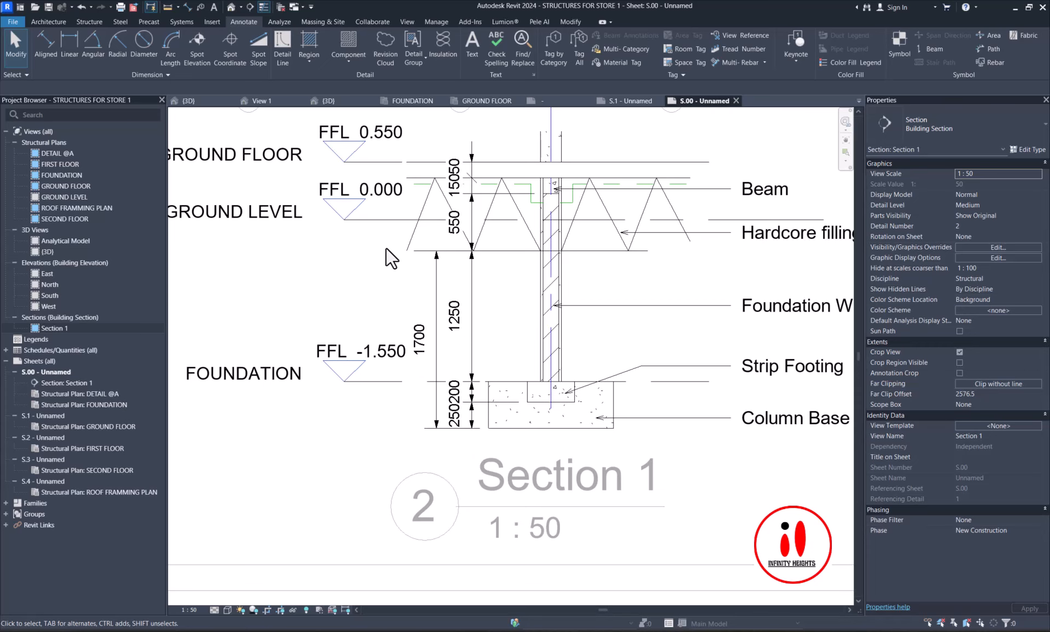
- Start a filled region with the Horizontal type and rename that type as earth
{"action": "left_click", "coordinate": [307, 35]}
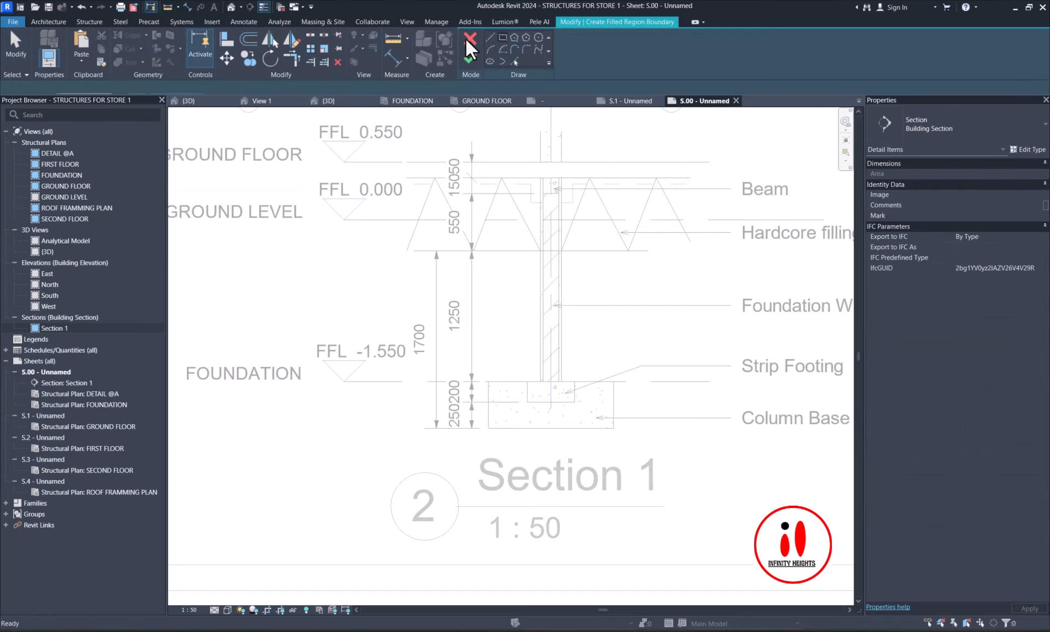
{"action": "left_click", "coordinate": [908, 133]}
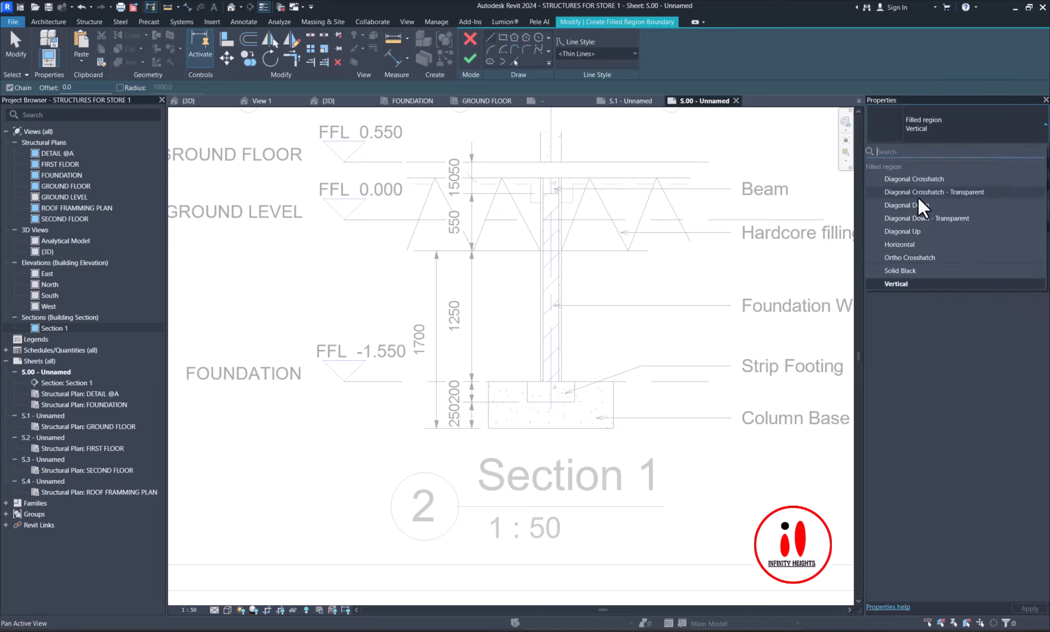
{"action": "left_click", "coordinate": [903, 244]}
{"action": "left_click", "coordinate": [1022, 149]}
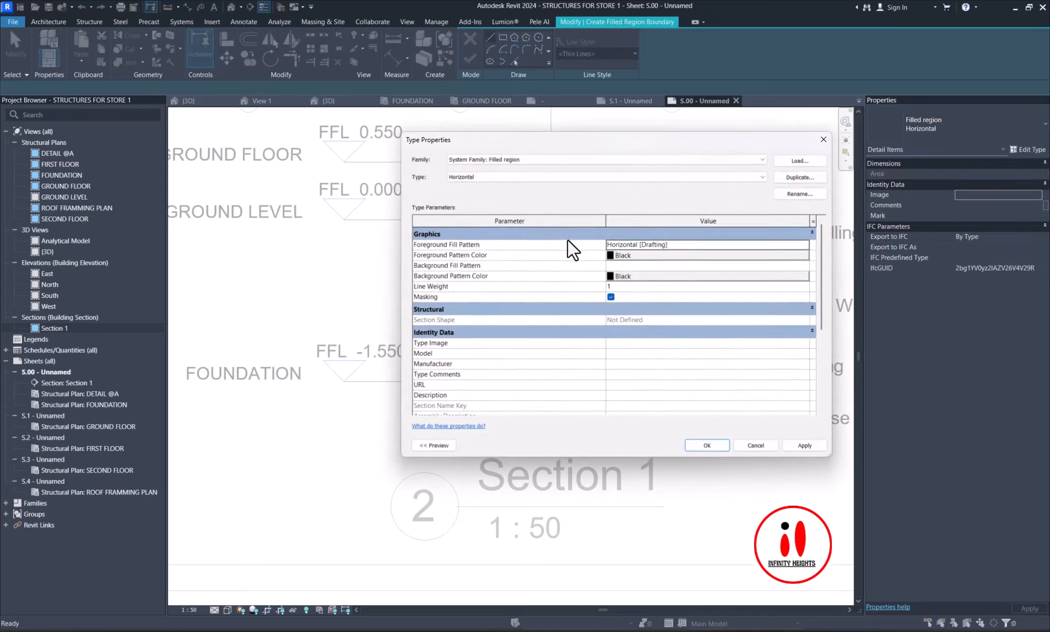
{"action": "left_click", "coordinate": [799, 192]}
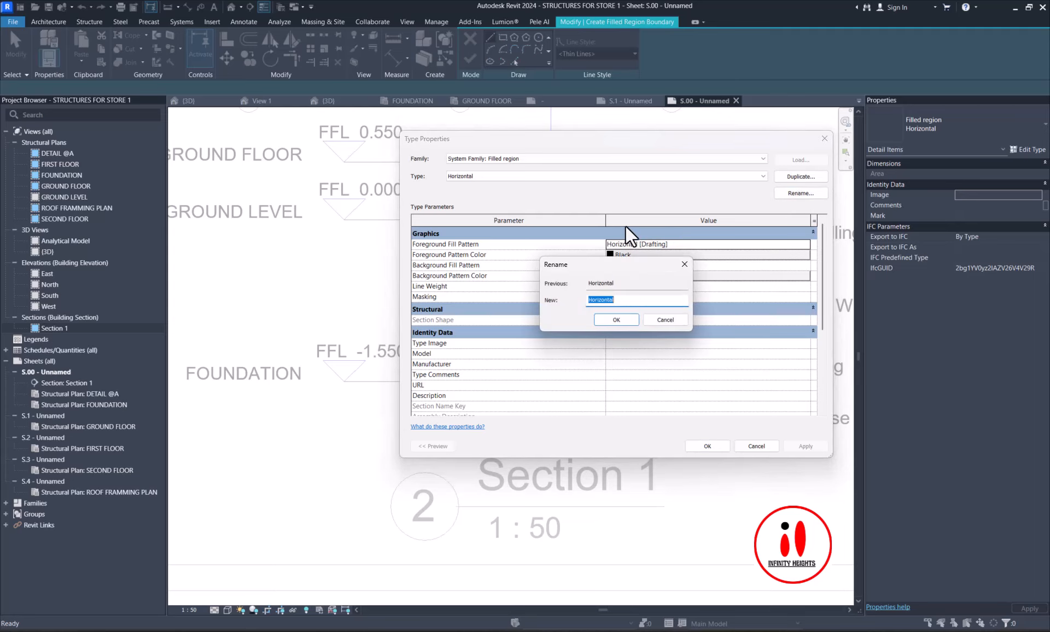
{"action": "type", "text": "earth"}
{"action": "left_click", "coordinate": [628, 320]}
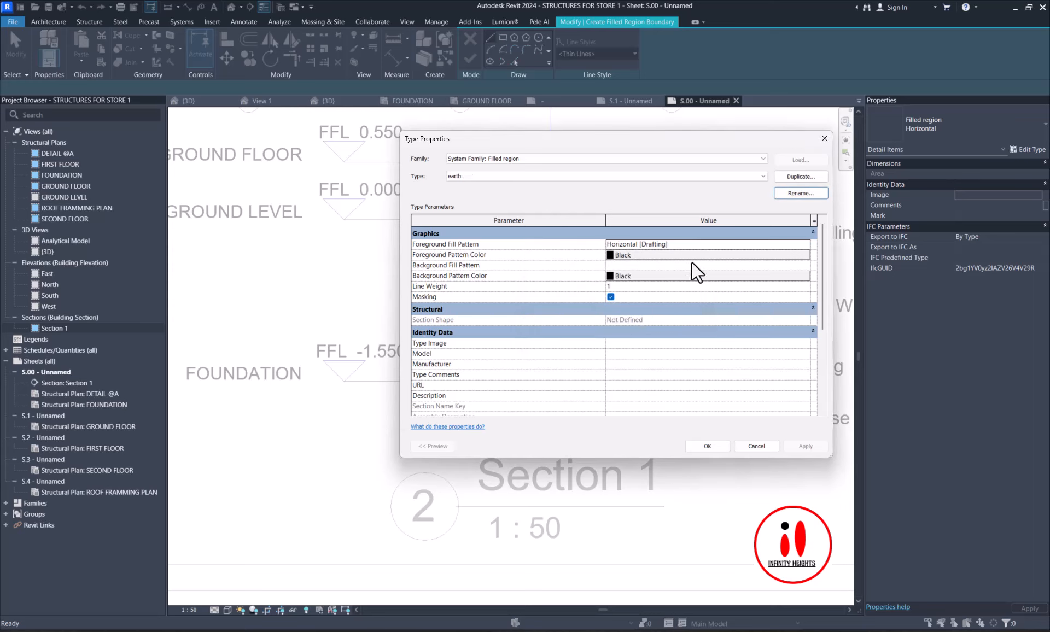
- Set the earth type's foreground fill pattern to the Earth drafting pattern
{"action": "left_click", "coordinate": [802, 244]}
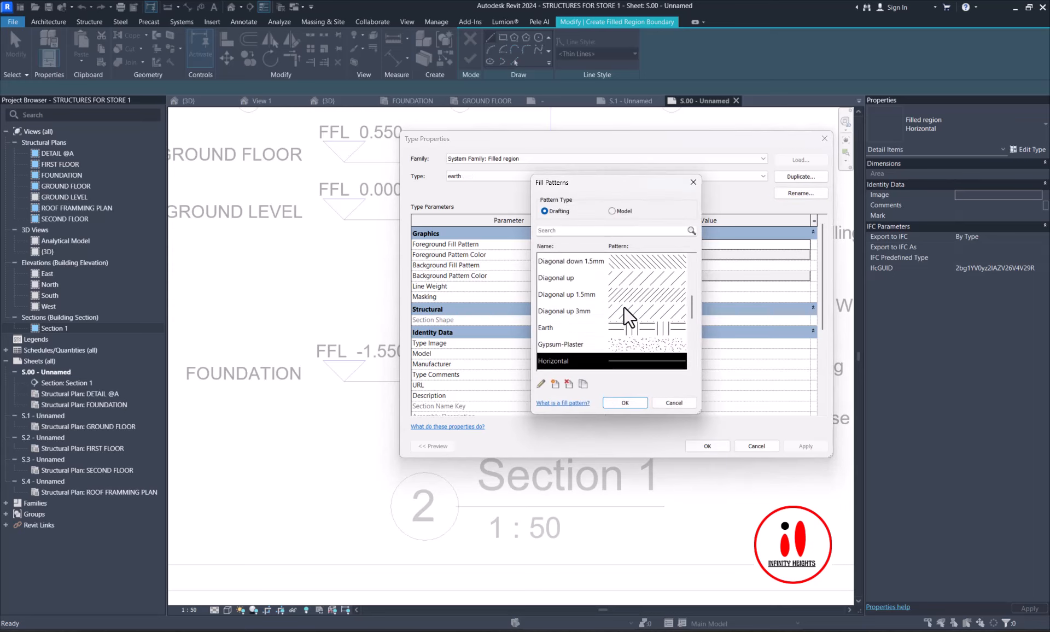
{"action": "left_click", "coordinate": [633, 331]}
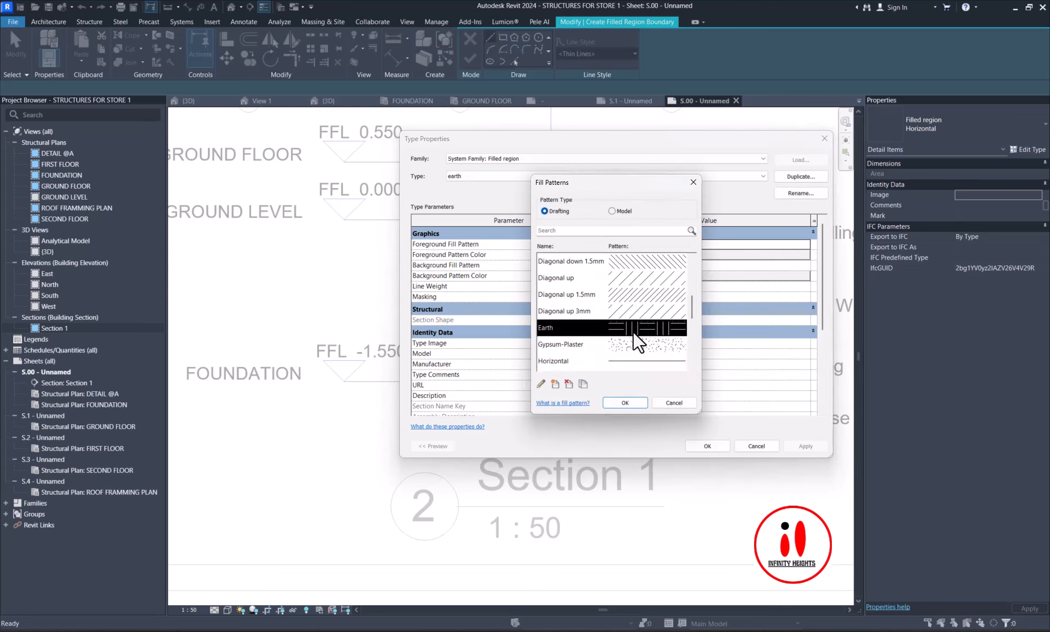
{"action": "left_click", "coordinate": [625, 402]}
{"action": "left_click", "coordinate": [702, 447]}
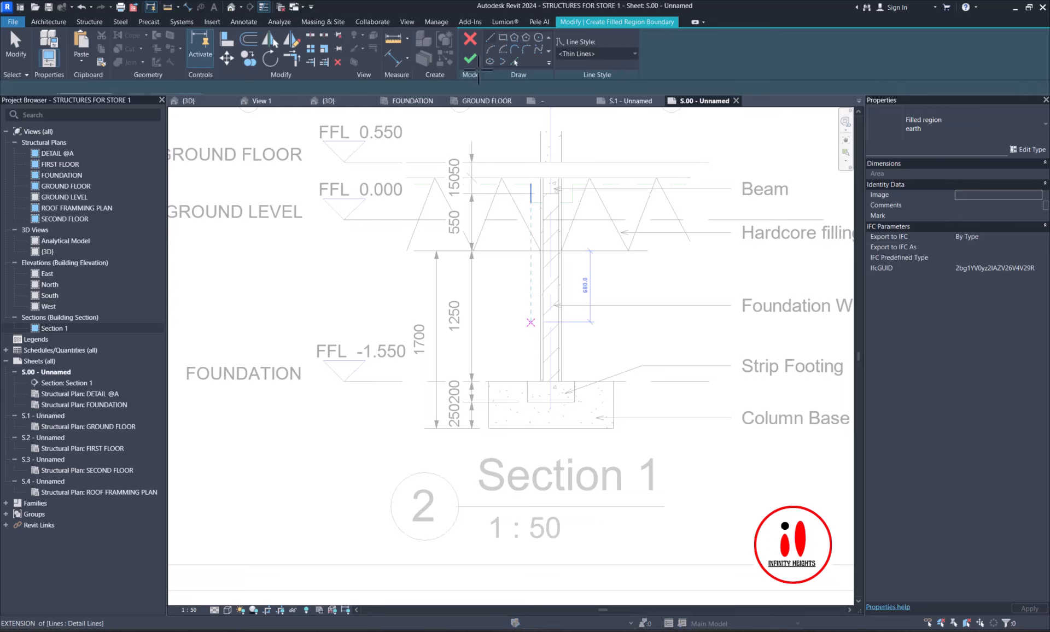
- Sketch the earth region's outer boundary from the foundation wall's left face, about 3340 mm wide, below the hardcore and around the column base
{"action": "scroll", "coordinate": [535, 382], "scroll_direction": "up", "scroll_amount": 4}
{"action": "left_click", "coordinate": [539, 381]}
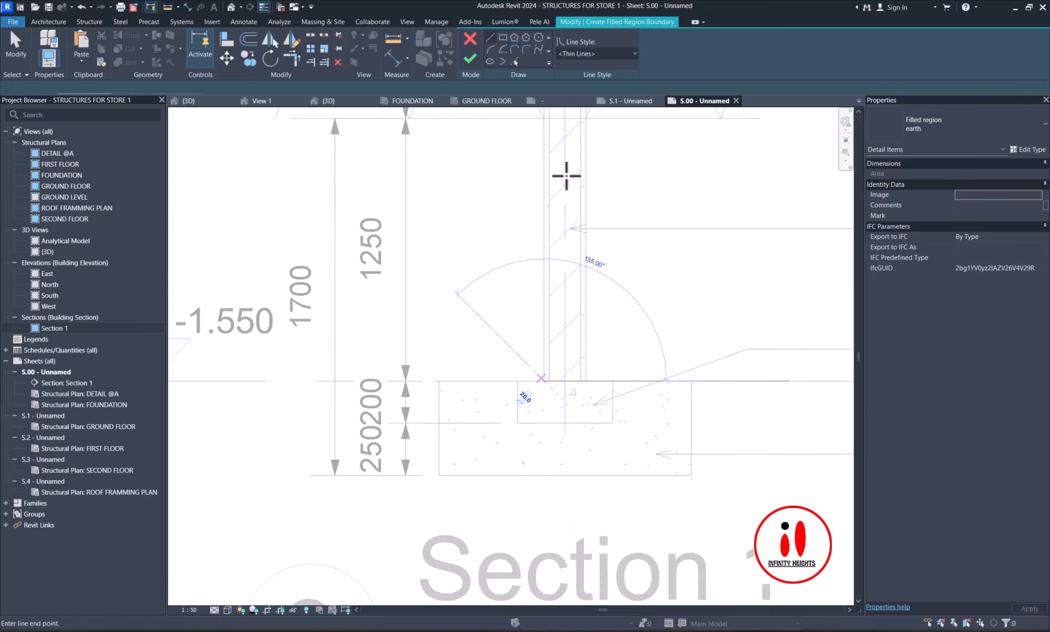
{"action": "scroll", "coordinate": [552, 180], "scroll_direction": "down", "scroll_amount": 2}
{"action": "left_click", "coordinate": [535, 256]}
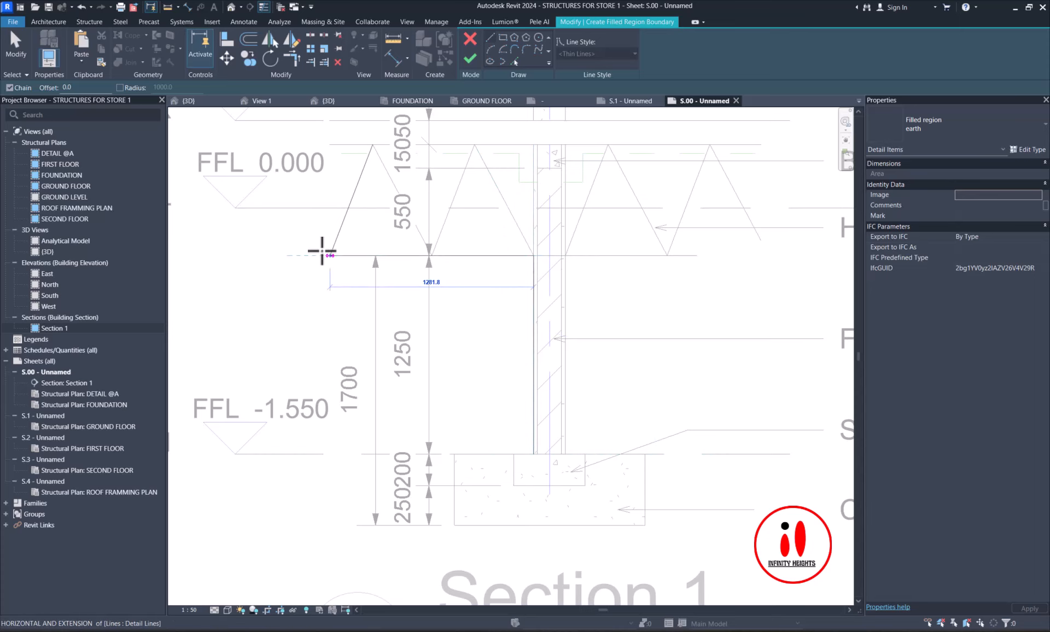
{"action": "left_click", "coordinate": [310, 253]}
{"action": "scroll", "coordinate": [313, 447], "scroll_direction": "down", "scroll_amount": 2}
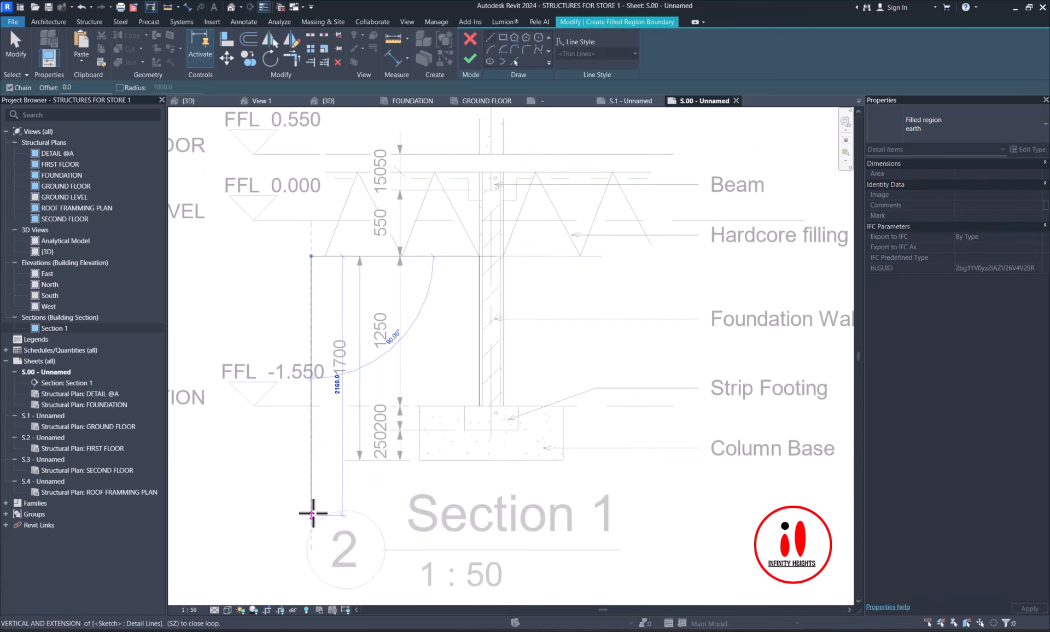
{"action": "left_click", "coordinate": [312, 504]}
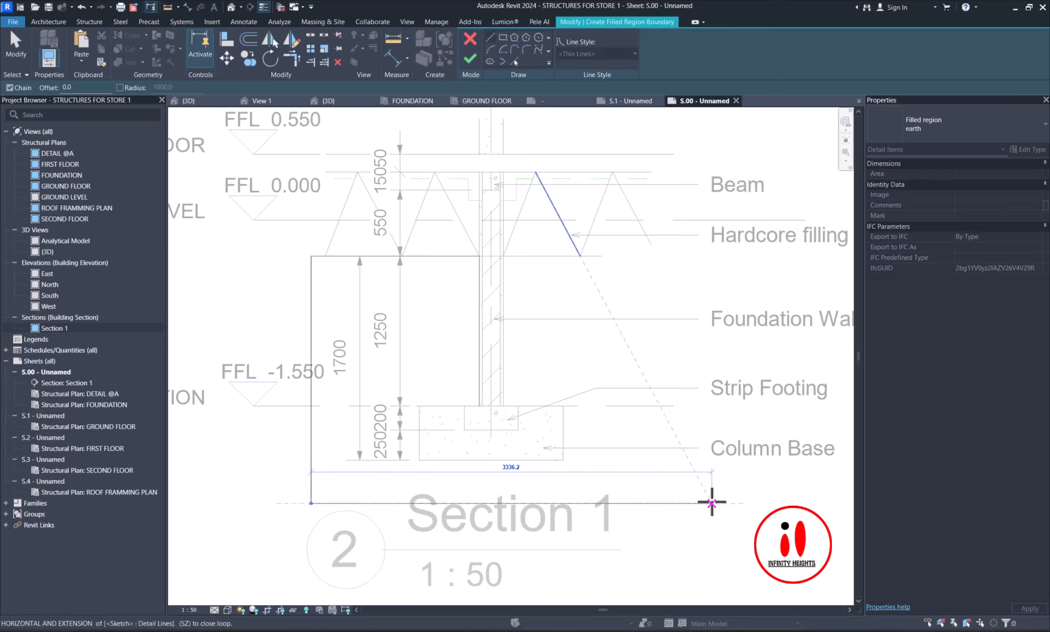
{"action": "left_click", "coordinate": [711, 504]}
{"action": "left_click", "coordinate": [711, 255]}
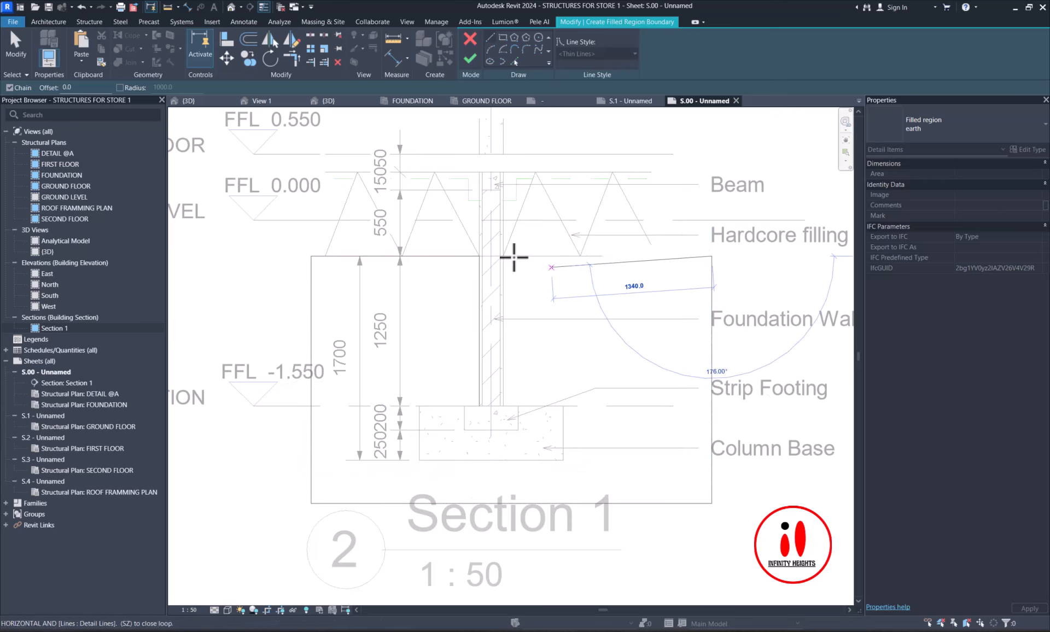
- Close the earth region's outline along the wall's right face and around the column base, and finish the filled region
{"action": "scroll", "coordinate": [511, 252], "scroll_direction": "up", "scroll_amount": 1}
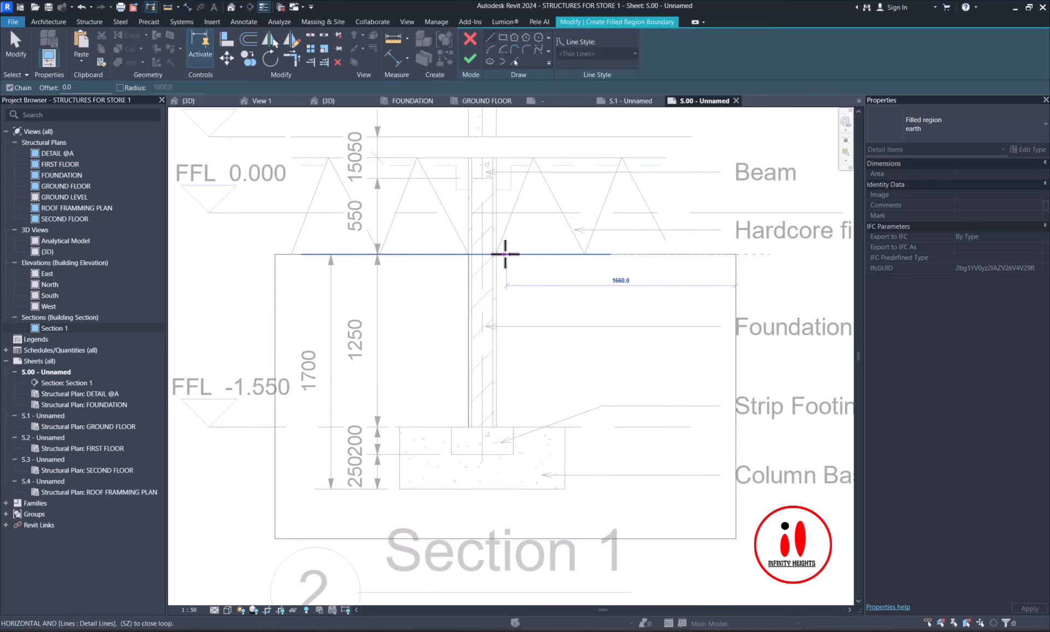
{"action": "left_click", "coordinate": [496, 426]}
{"action": "left_click", "coordinate": [565, 427]}
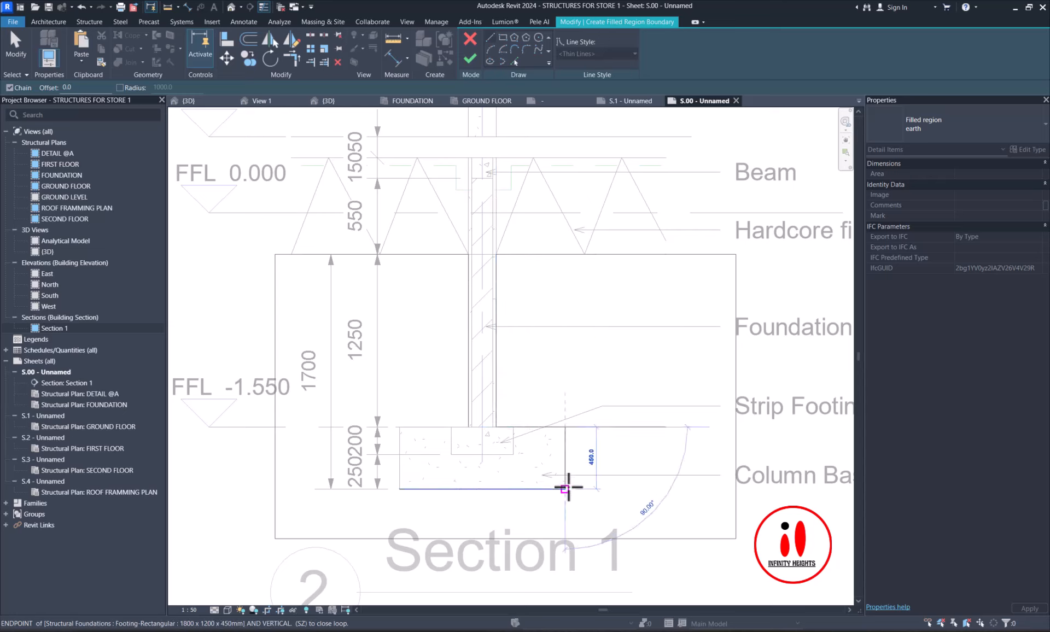
{"action": "left_click", "coordinate": [565, 489]}
{"action": "left_click", "coordinate": [399, 488]}
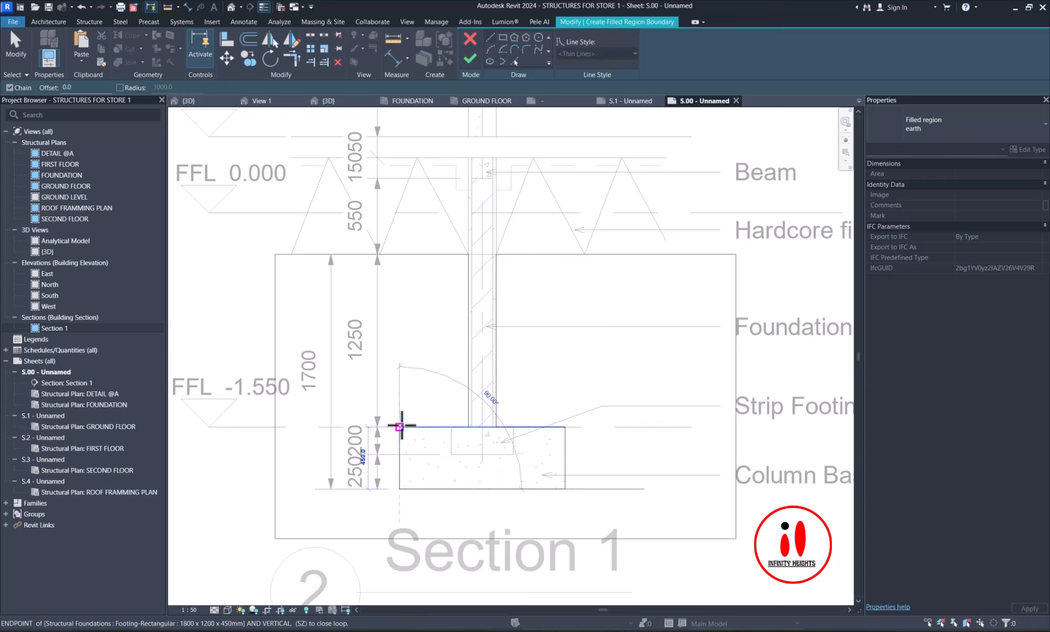
{"action": "left_click", "coordinate": [399, 426]}
{"action": "left_click", "coordinate": [468, 427]}
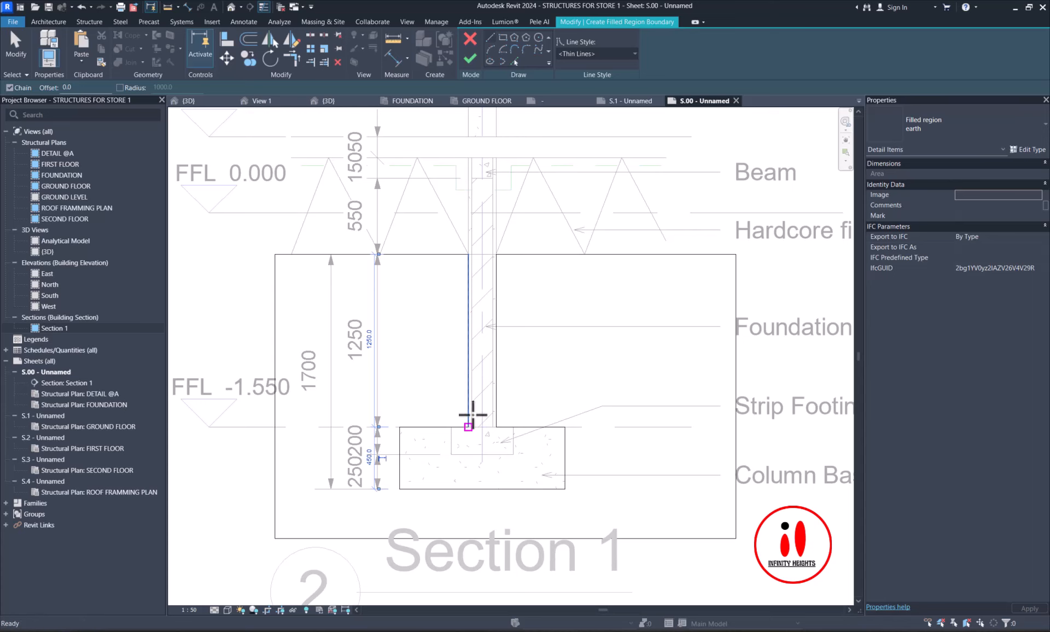
{"action": "key", "text": "Escape"}
{"action": "left_click", "coordinate": [466, 61]}
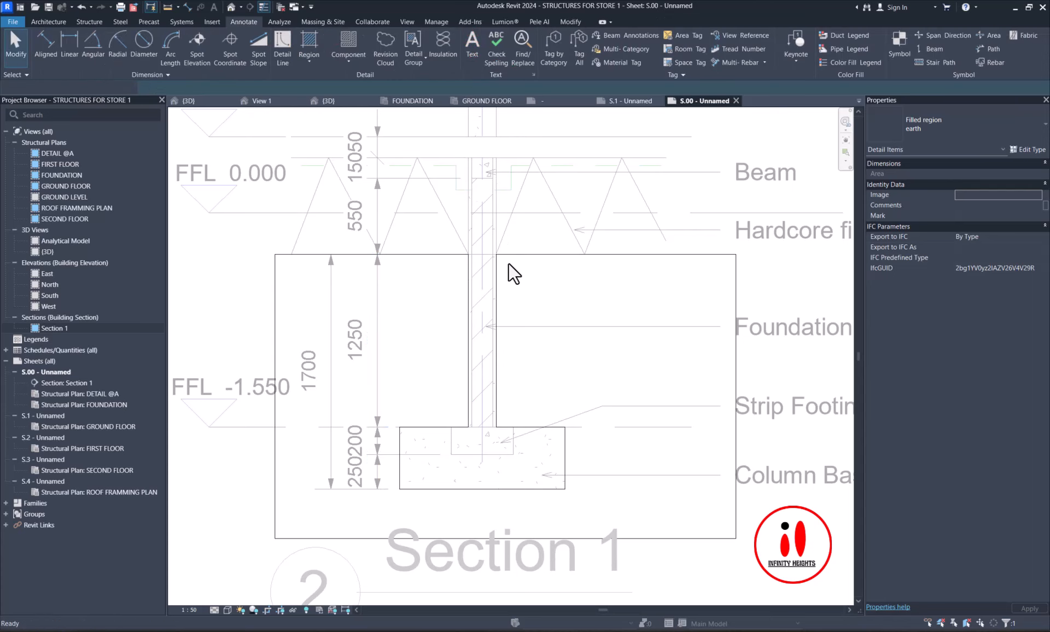
- Delete the earth filled region from Section 1
{"action": "scroll", "coordinate": [534, 382], "scroll_direction": "down", "scroll_amount": 1}
{"action": "left_click", "coordinate": [268, 483]}
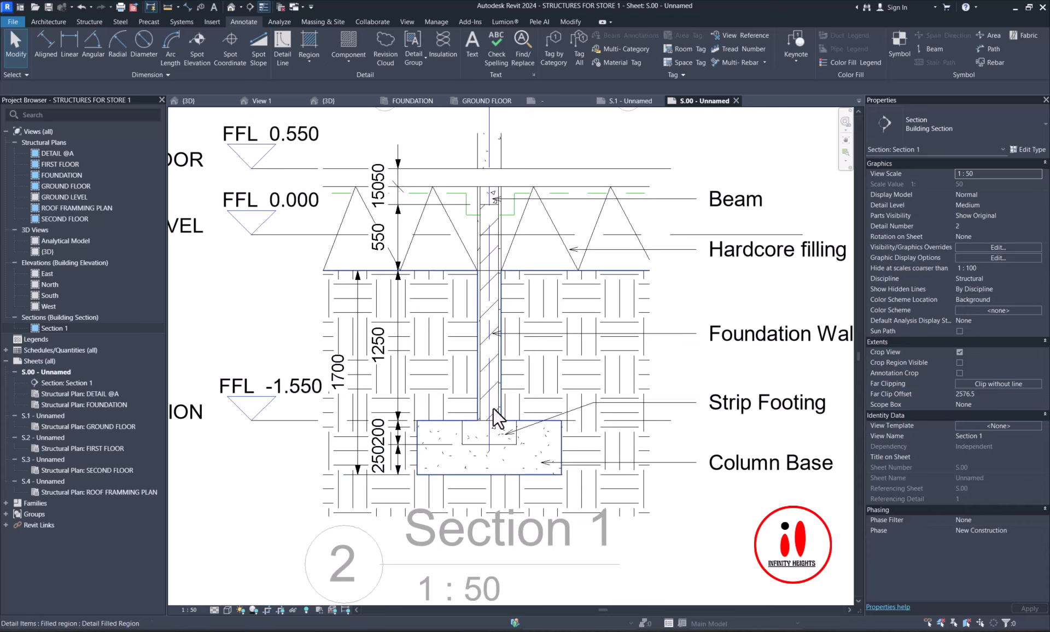
{"action": "left_click", "coordinate": [622, 274]}
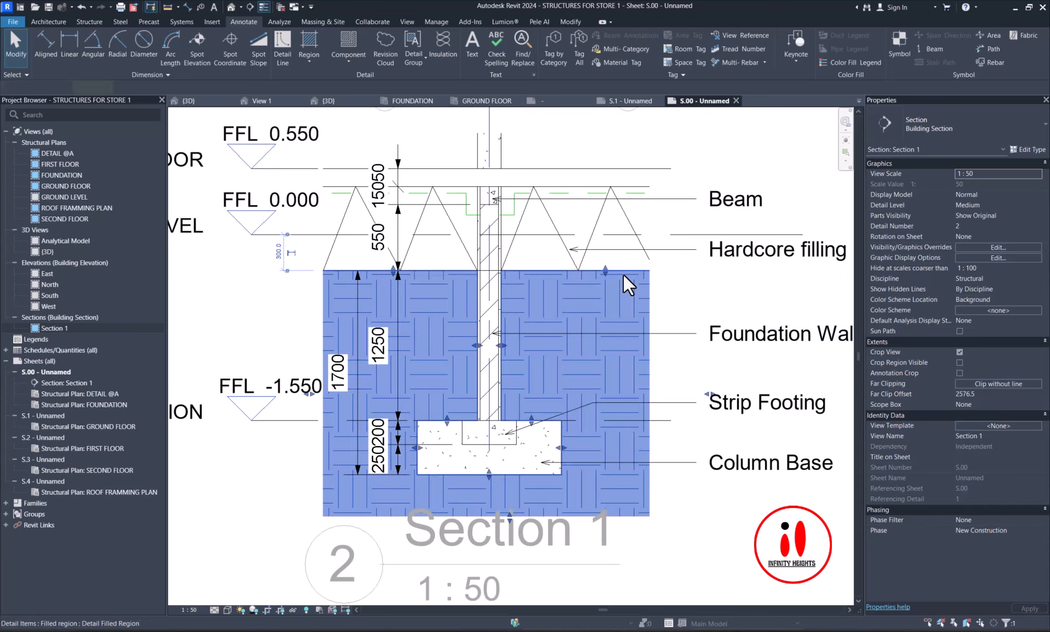
{"action": "key", "text": "Escape"}
{"action": "scroll", "coordinate": [546, 340], "scroll_direction": "down", "scroll_amount": 3}
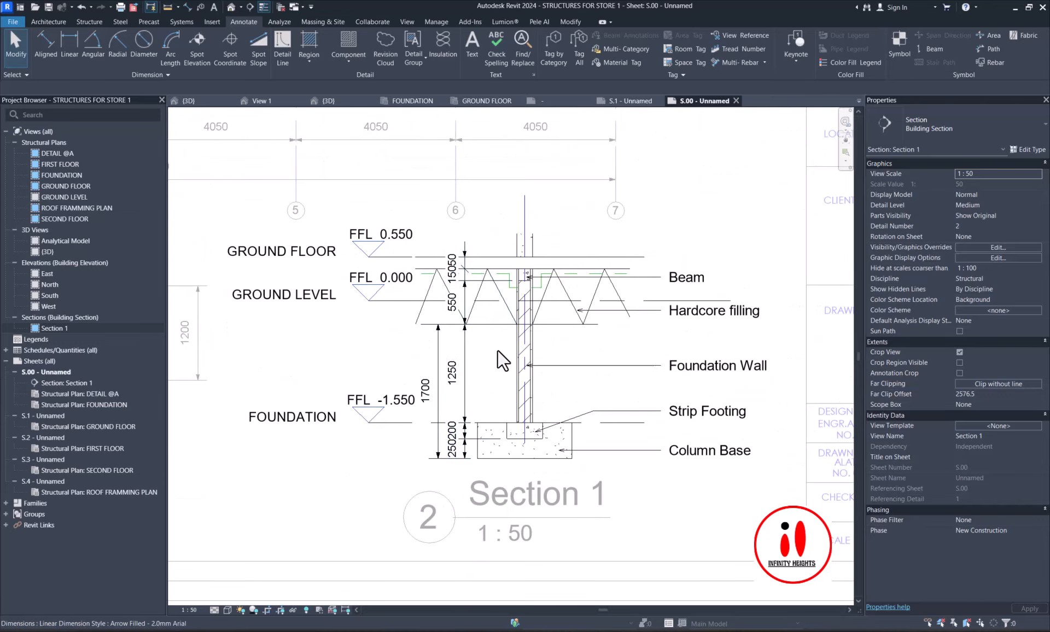
- Show Section 1's crop region and pull its left edge inwards to the left side of the column base
{"action": "scroll", "coordinate": [497, 350], "scroll_direction": "down", "scroll_amount": 4}
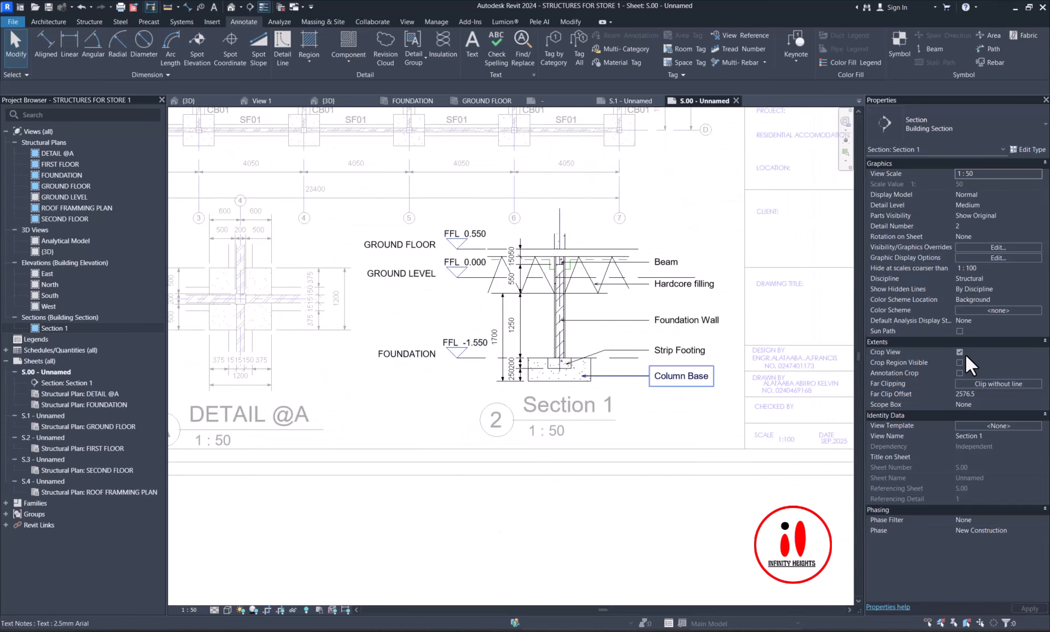
{"action": "left_click", "coordinate": [960, 362]}
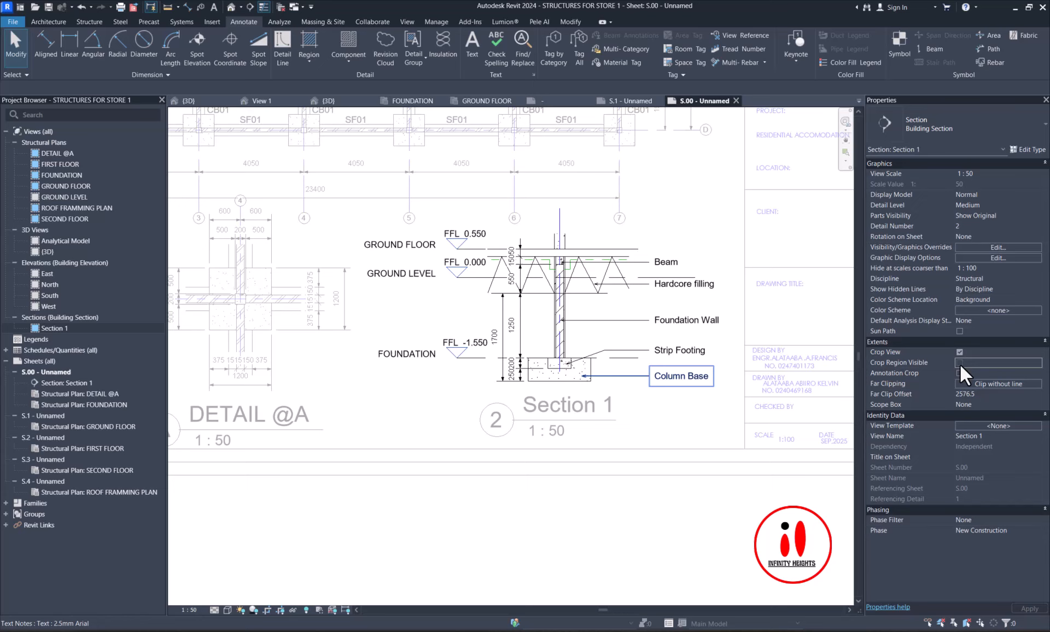
{"action": "left_click", "coordinate": [502, 312]}
{"action": "left_click_drag", "start_coordinate": [503, 310], "coordinate": [526, 299]}
{"action": "left_click", "coordinate": [457, 328]}
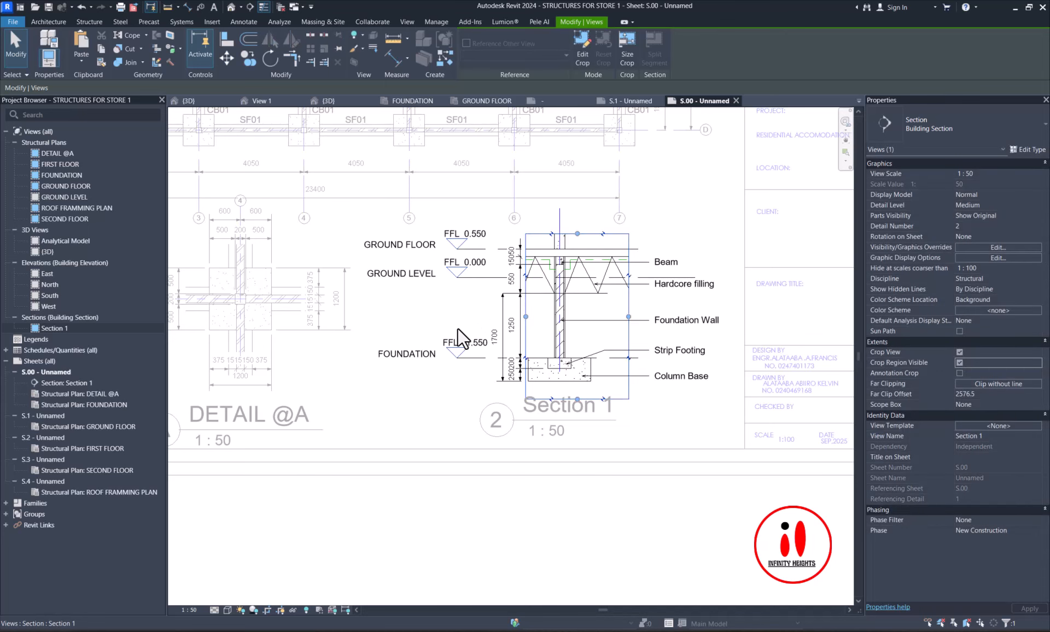
- Shift the 1700 mm dimension and the adjacent vertical dimension string slightly left, clear of the crop boundary
{"action": "scroll", "coordinate": [458, 328], "scroll_direction": "up", "scroll_amount": 1}
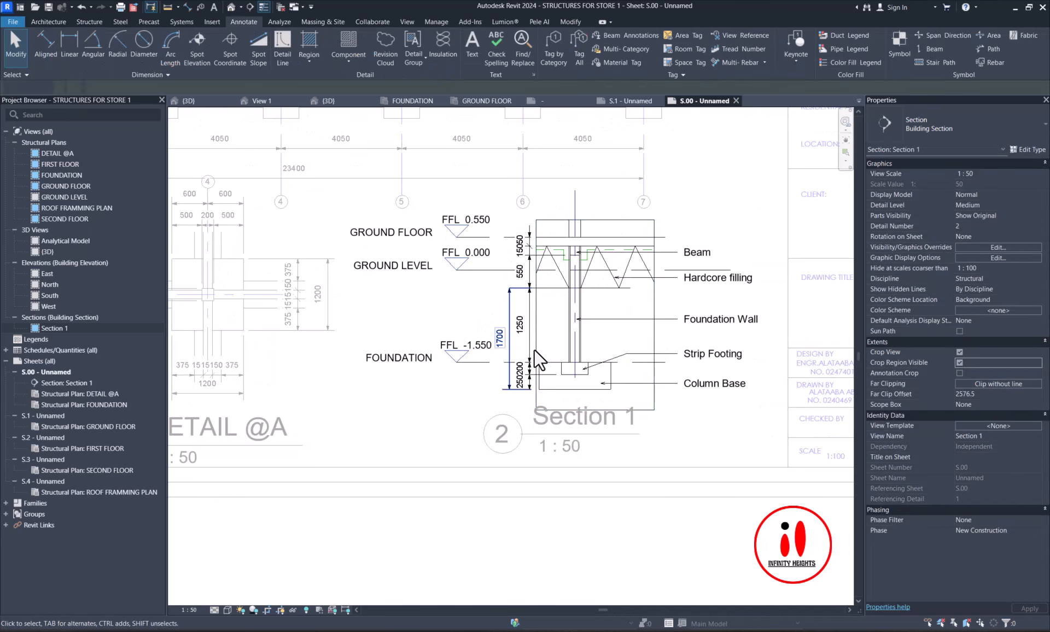
{"action": "left_click", "coordinate": [510, 314]}
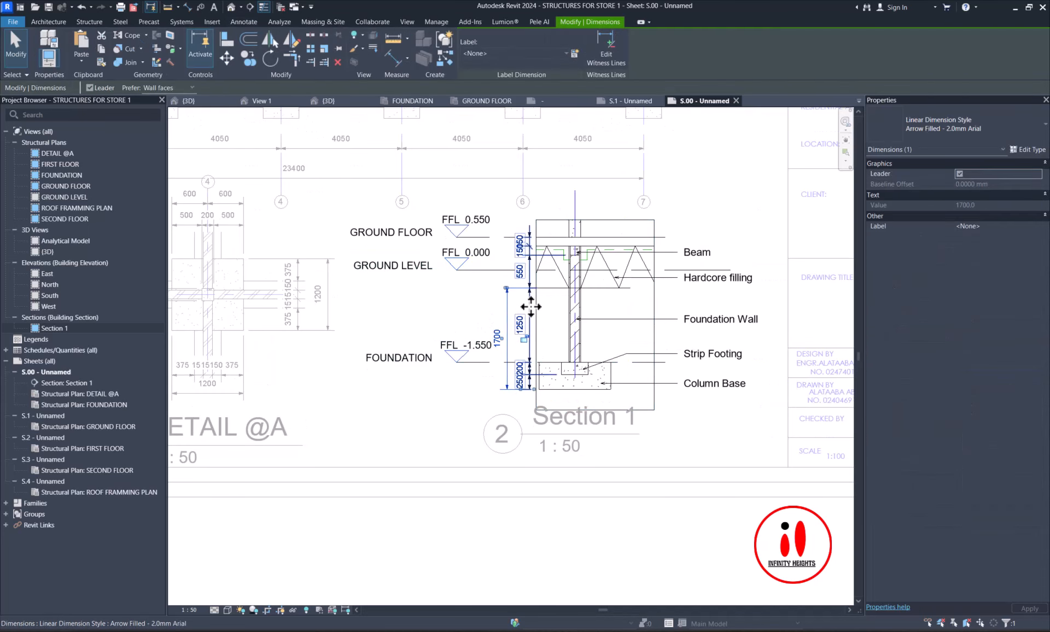
{"action": "scroll", "coordinate": [530, 306], "scroll_direction": "up", "scroll_amount": 1}
{"action": "key", "text": "Escape"}
{"action": "scroll", "coordinate": [532, 343], "scroll_direction": "down", "scroll_amount": 1}
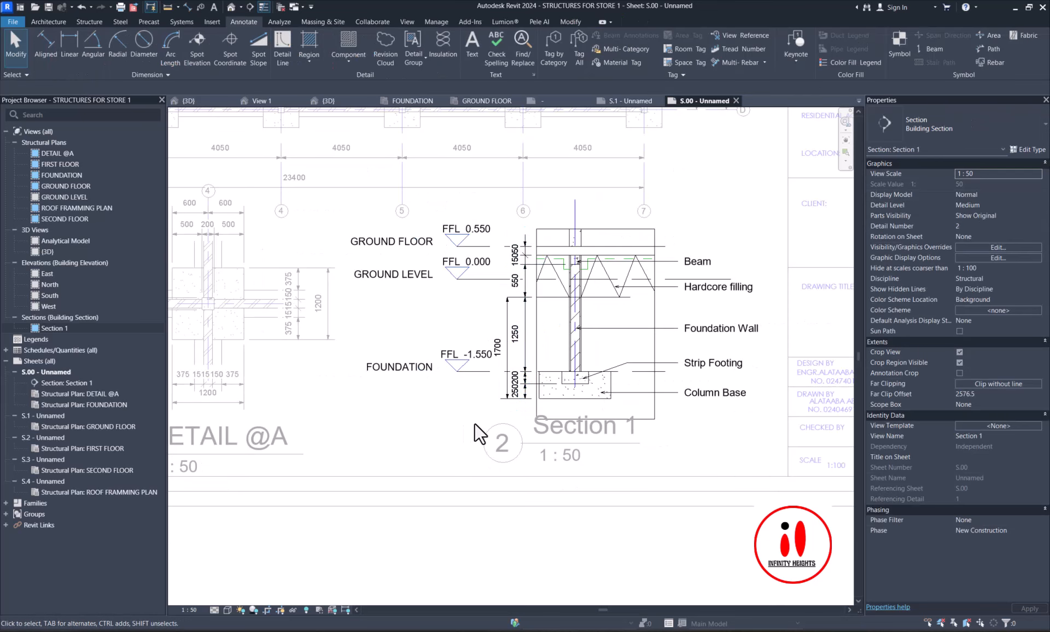
- Pull the right edge of Section 1's crop region inwards and hide the crop region
{"action": "left_click", "coordinate": [655, 333]}
{"action": "left_click_drag", "start_coordinate": [636, 336], "coordinate": [628, 339]}
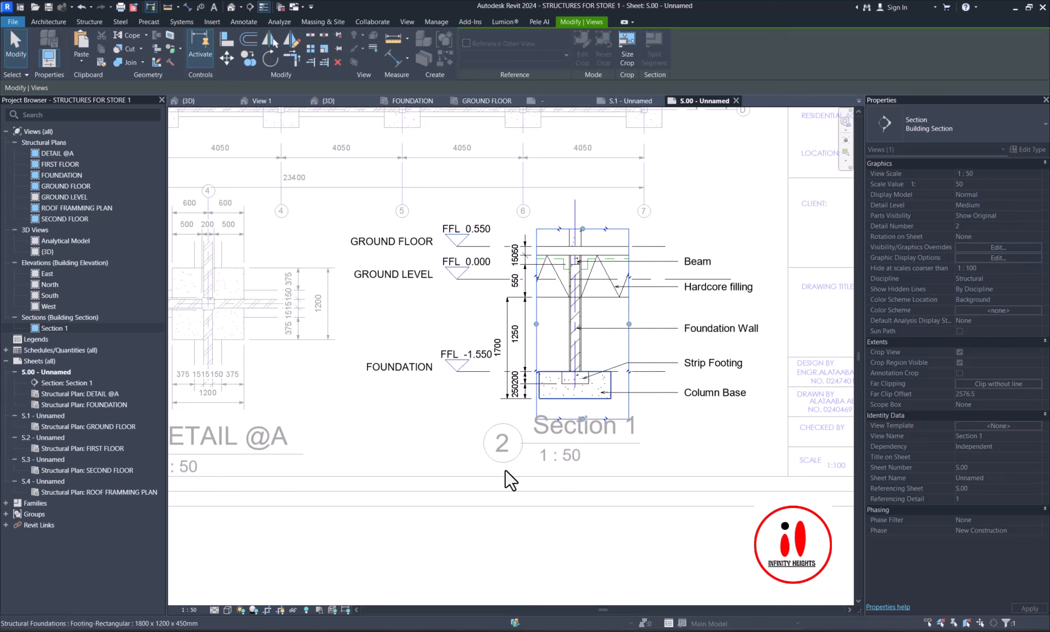
{"action": "left_click", "coordinate": [461, 391]}
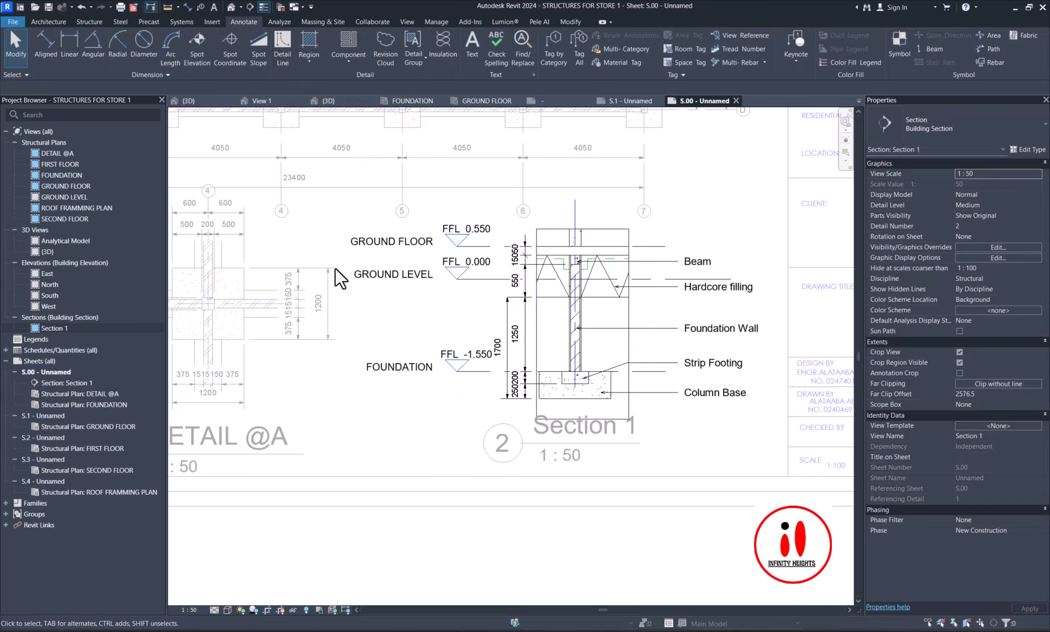
{"action": "left_click", "coordinate": [959, 362]}
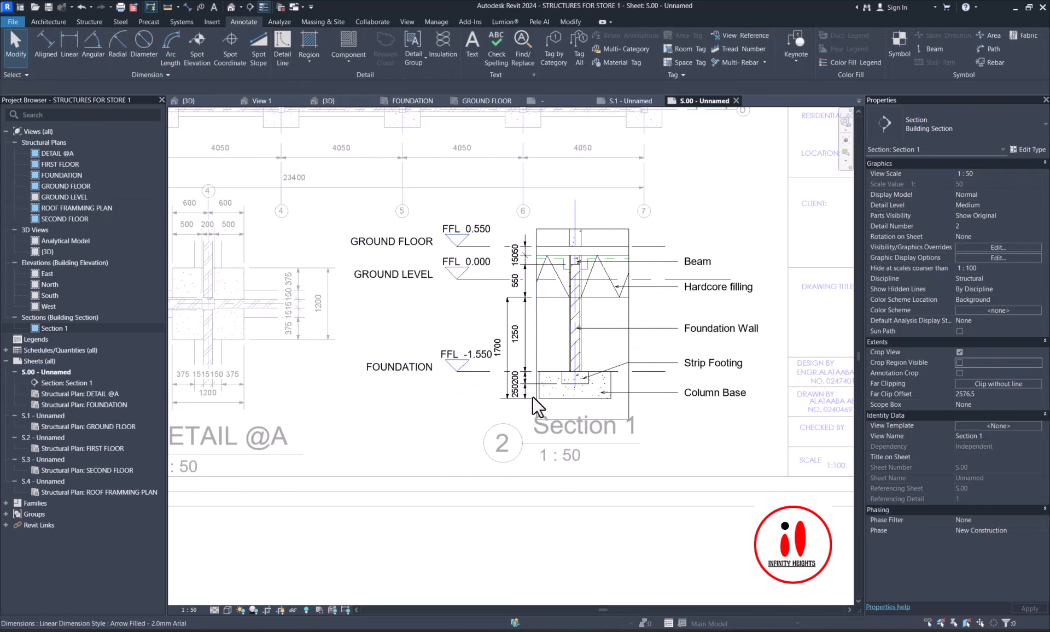
- Start a new filled region and duplicate the earth type as concrete blinding
{"action": "scroll", "coordinate": [527, 407], "scroll_direction": "up", "scroll_amount": 3}
{"action": "scroll", "coordinate": [569, 408], "scroll_direction": "down", "scroll_amount": 2}
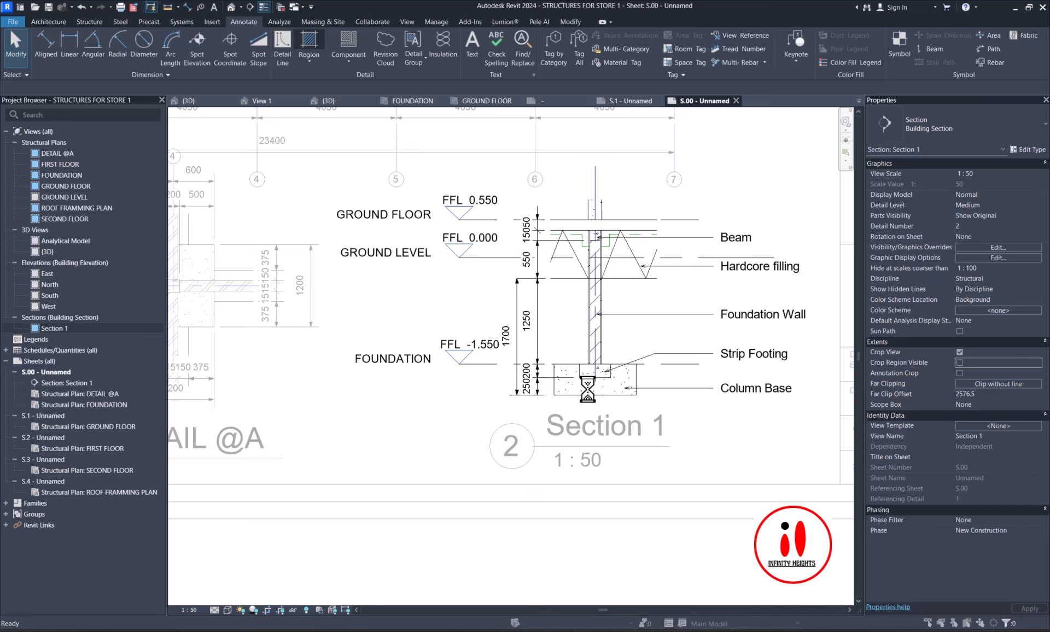
{"action": "left_click", "coordinate": [595, 364]}
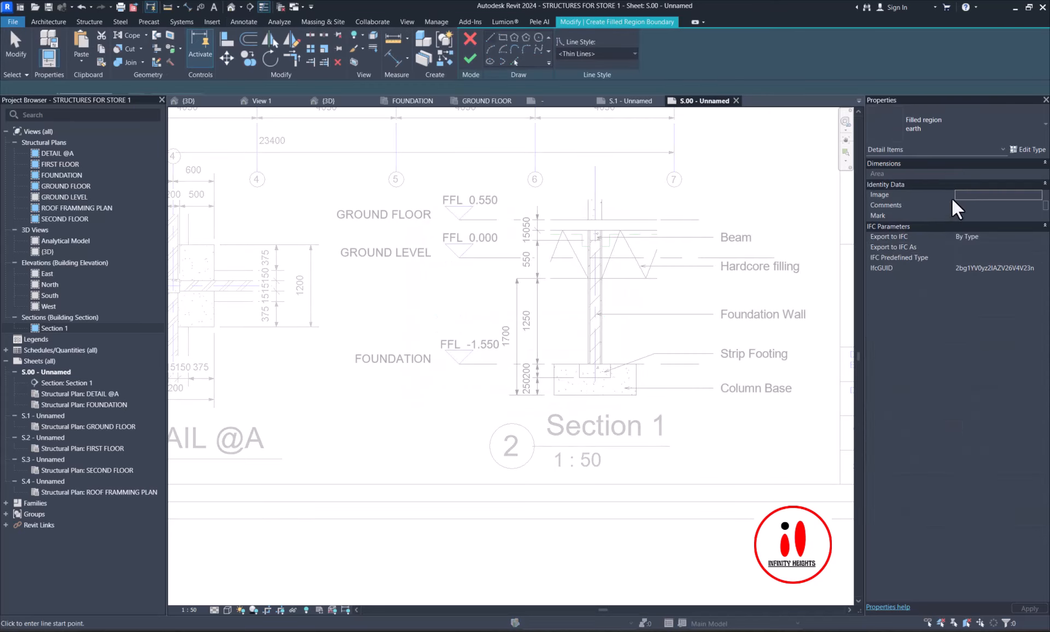
{"action": "left_click", "coordinate": [925, 128]}
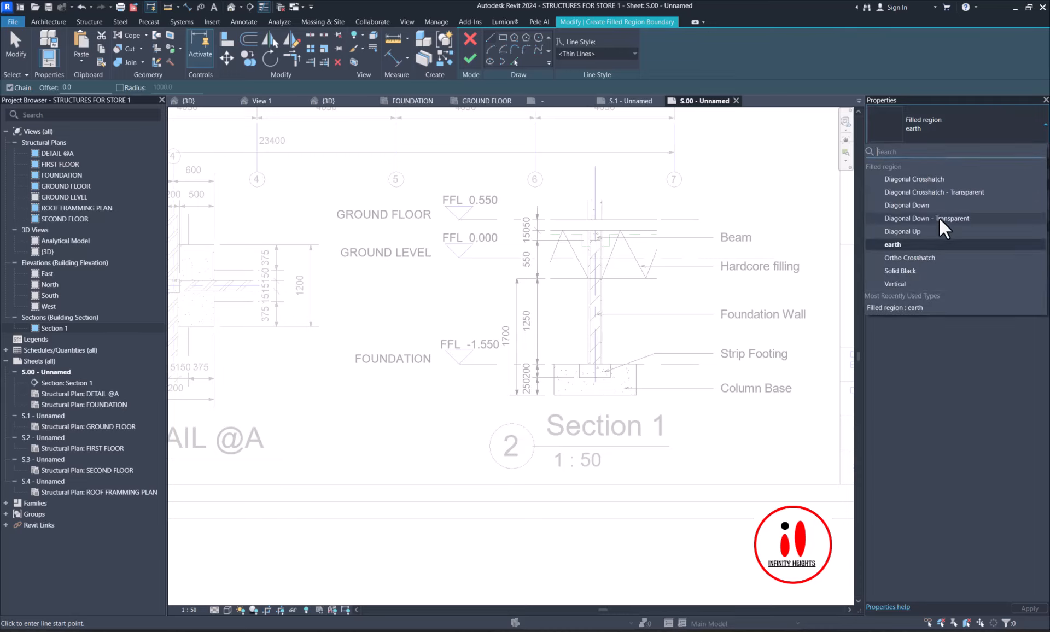
{"action": "left_click", "coordinate": [901, 245]}
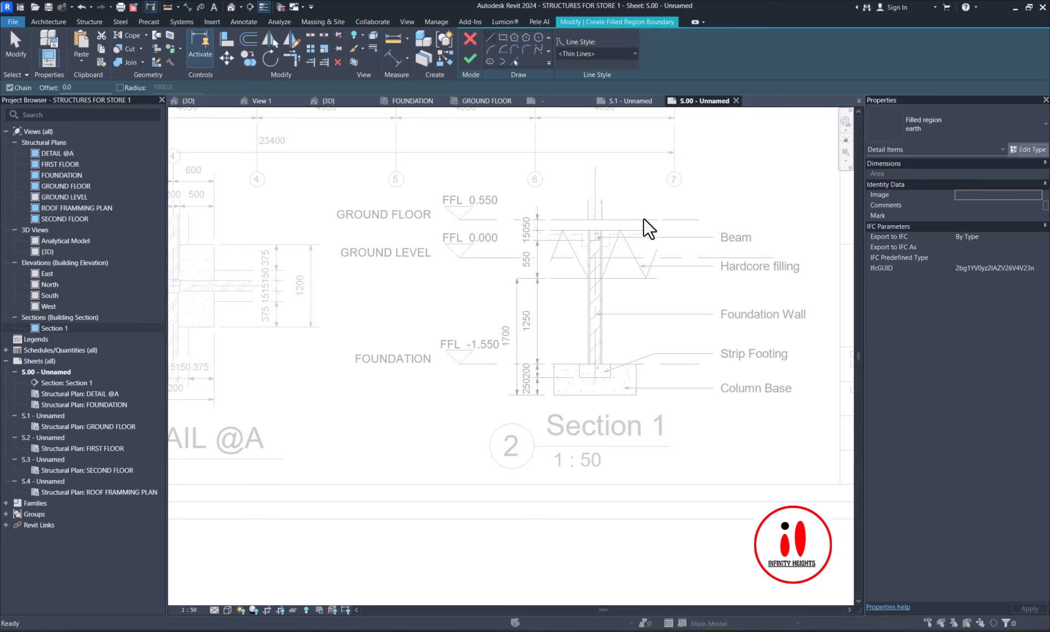
{"action": "left_click", "coordinate": [797, 174]}
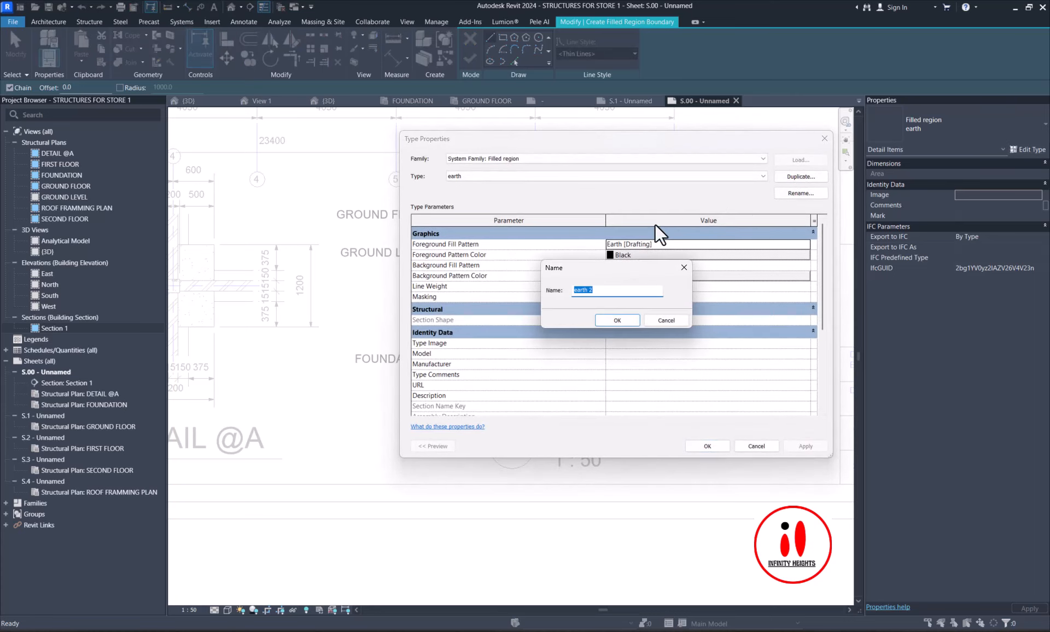
{"action": "type", "text": "blinding"}
{"action": "key", "text": "Left"}
{"action": "key", "text": "Left"}
{"action": "key", "text": "Left"}
{"action": "key", "text": "Left"}
{"action": "key", "text": "Left"}
{"action": "key", "text": "Left"}
{"action": "key", "text": "Left"}
{"action": "key", "text": "Left"}
{"action": "type", "text": "concrete"}
{"action": "left_click", "coordinate": [616, 320]}
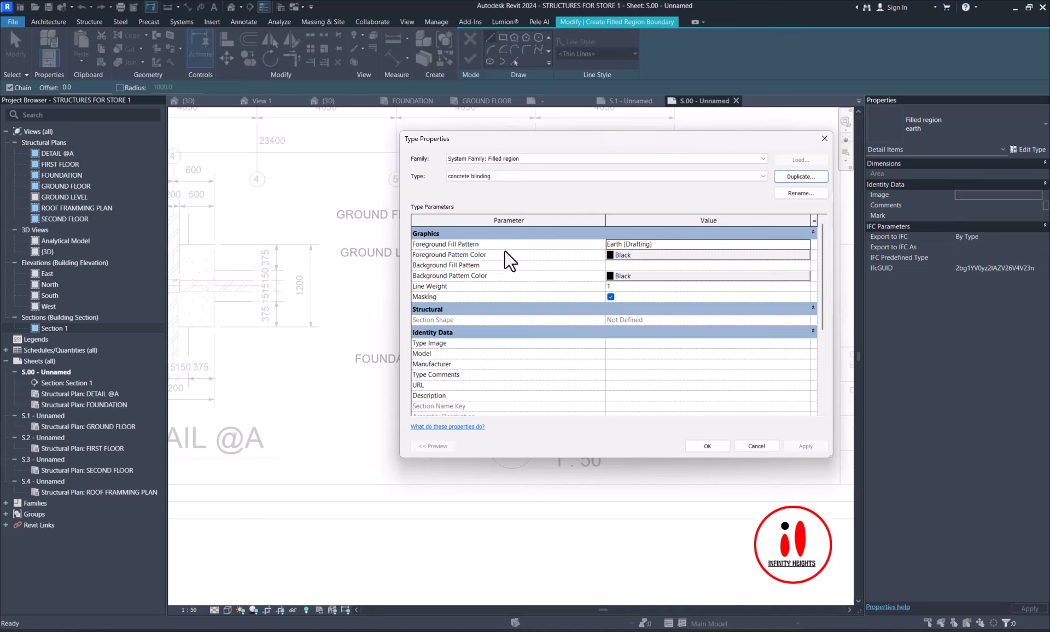
- Set the concrete blinding type's foreground fill pattern to the Concrete drafting pattern and apply the type
{"action": "left_click", "coordinate": [807, 244]}
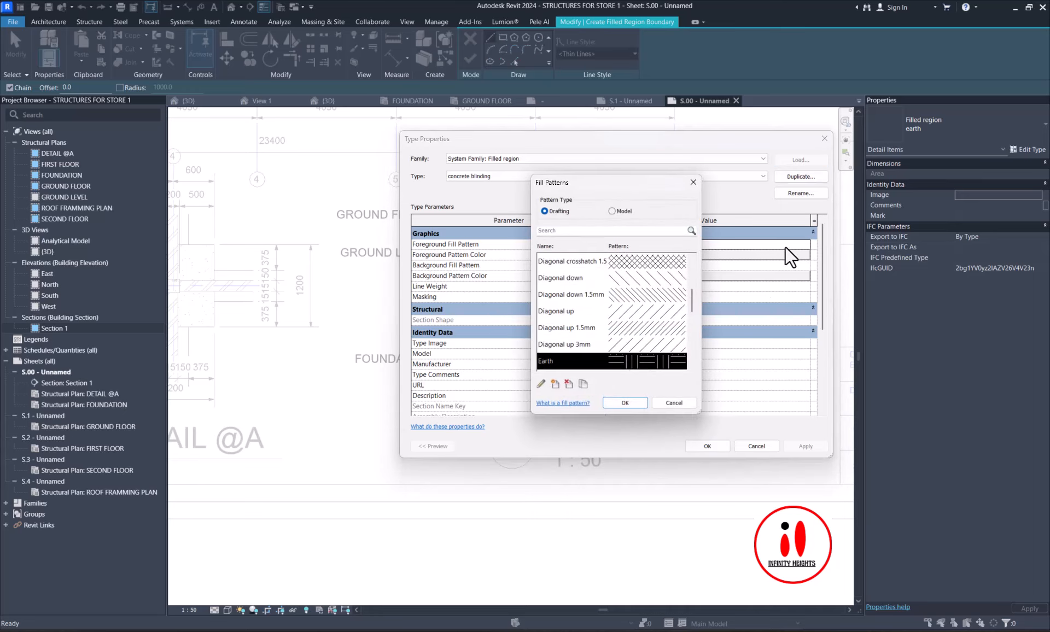
{"action": "key", "text": "c"}
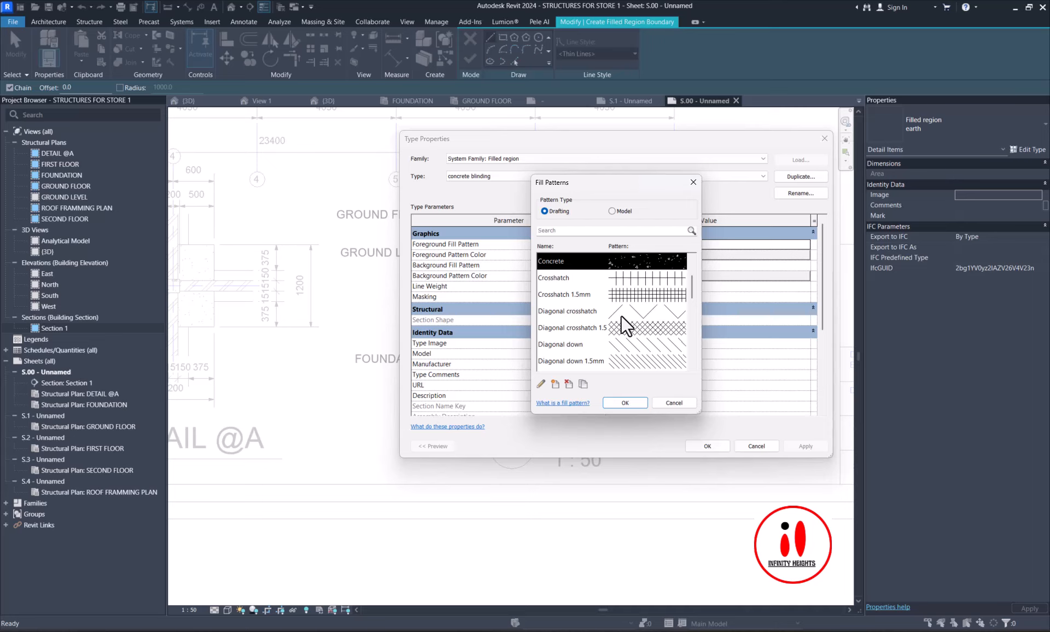
{"action": "left_click", "coordinate": [619, 401]}
{"action": "left_click", "coordinate": [691, 444]}
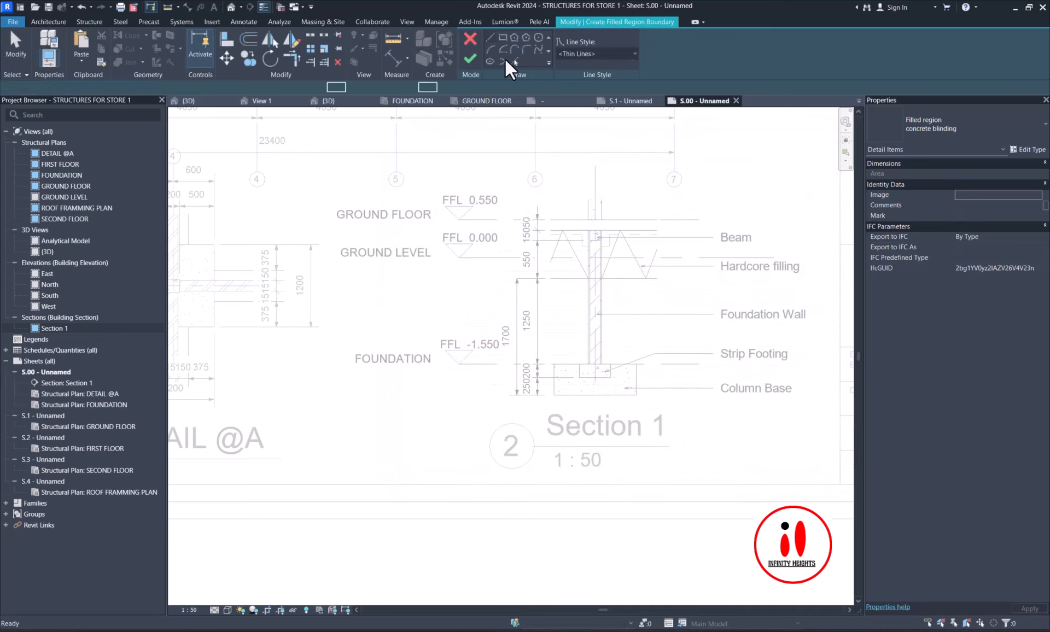
- Sketch a rectangle about 100 mm deep directly under the column base, across its full width
{"action": "left_click", "coordinate": [503, 38]}
{"action": "scroll", "coordinate": [556, 396], "scroll_direction": "up", "scroll_amount": 3}
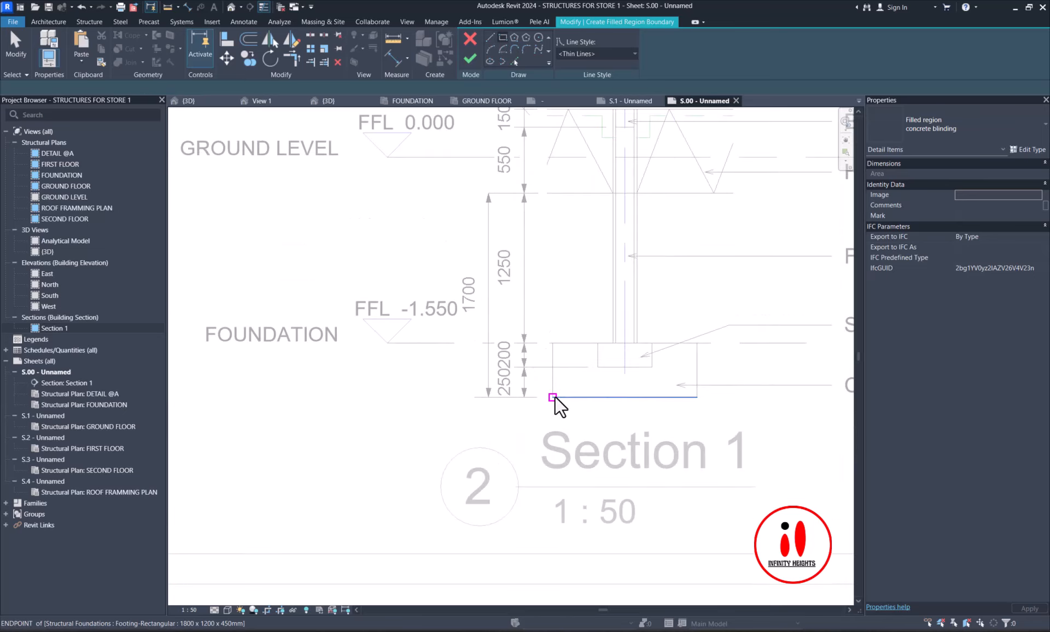
{"action": "left_click", "coordinate": [552, 397]}
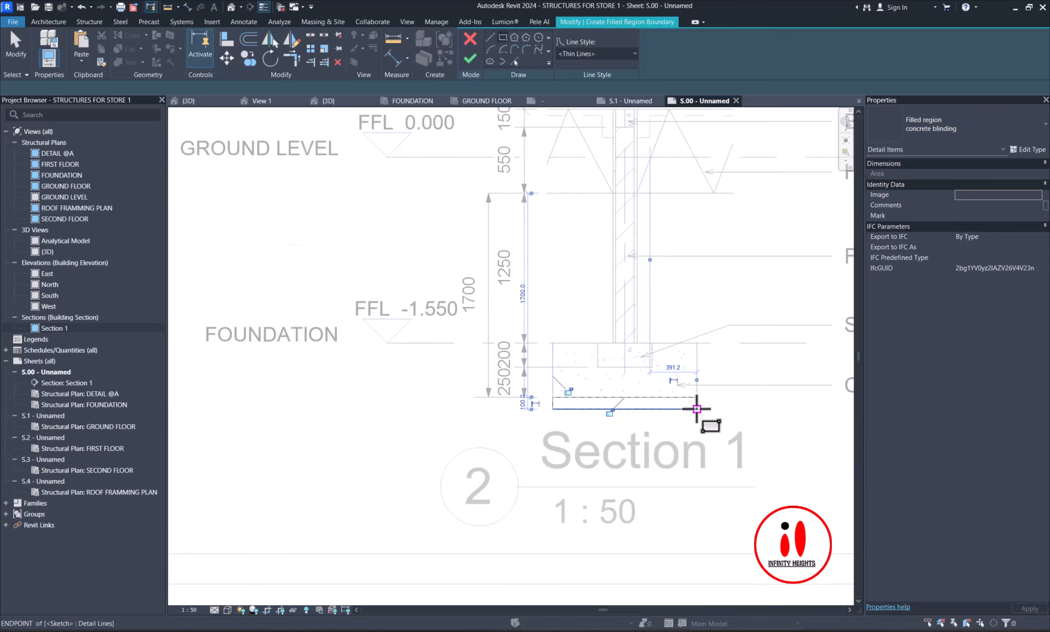
{"action": "left_click", "coordinate": [698, 409]}
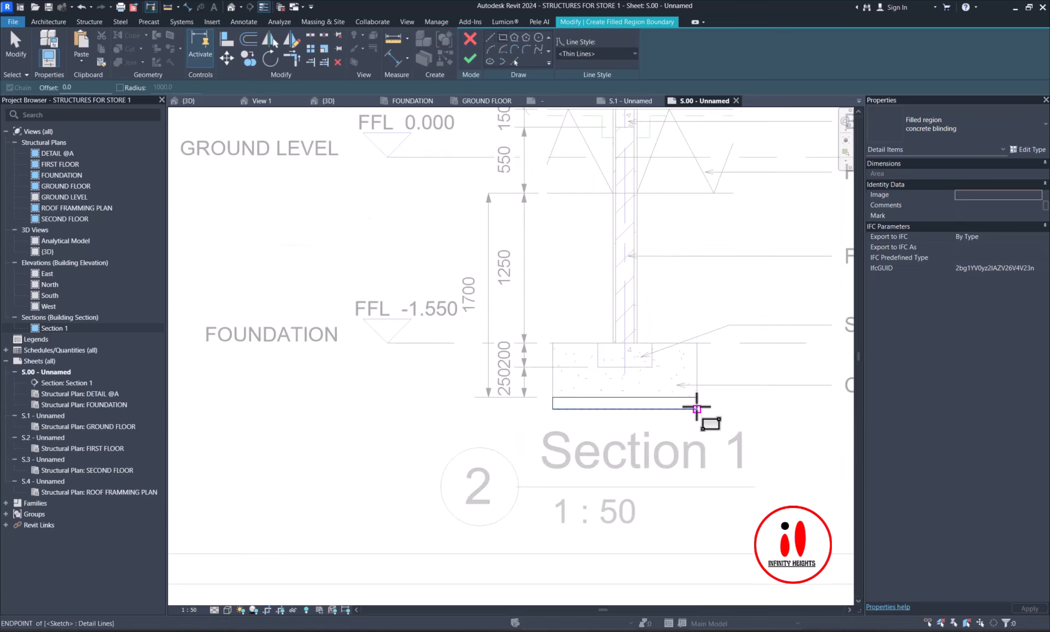
- Dimension the depth of the blinding rectangle between its upper and lower edges, placing the dimension beside the column base
{"action": "left_click", "coordinate": [394, 57]}
{"action": "scroll", "coordinate": [688, 413], "scroll_direction": "up", "scroll_amount": 1}
{"action": "left_click", "coordinate": [688, 408]}
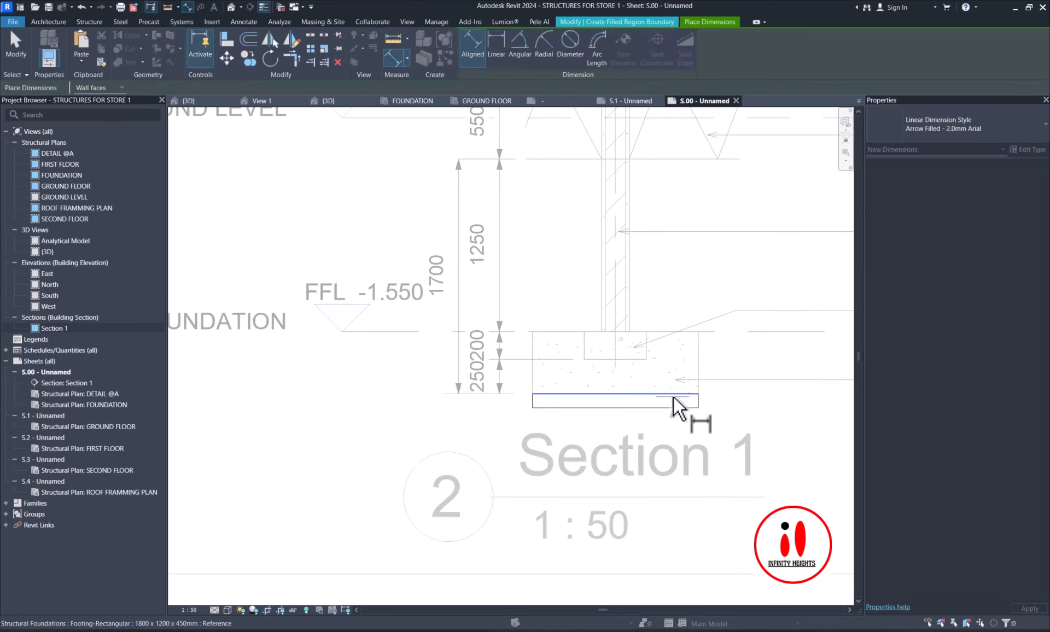
{"action": "left_click", "coordinate": [674, 394]}
{"action": "left_click", "coordinate": [766, 415]}
{"action": "key", "text": "Escape"}
{"action": "key", "text": "Escape"}
- Set the blinding rectangle's depth to 50 mm by moving its lower edge and finish the filled region
{"action": "left_click", "coordinate": [654, 410]}
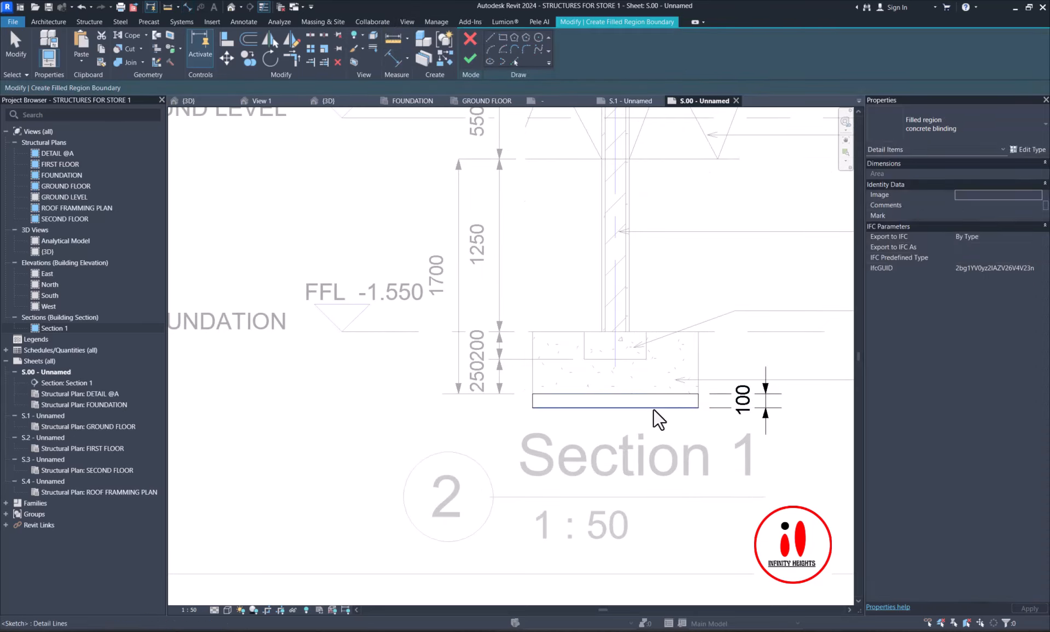
{"action": "left_click", "coordinate": [747, 400]}
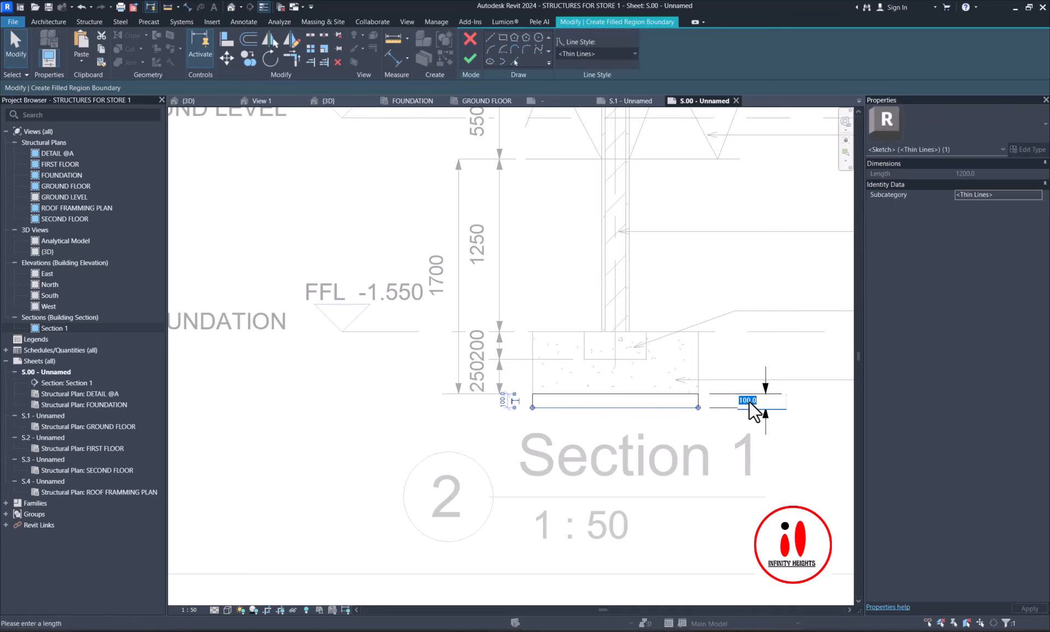
{"action": "type", "text": "50"}
{"action": "key", "text": "Return"}
{"action": "left_click", "coordinate": [664, 382]}
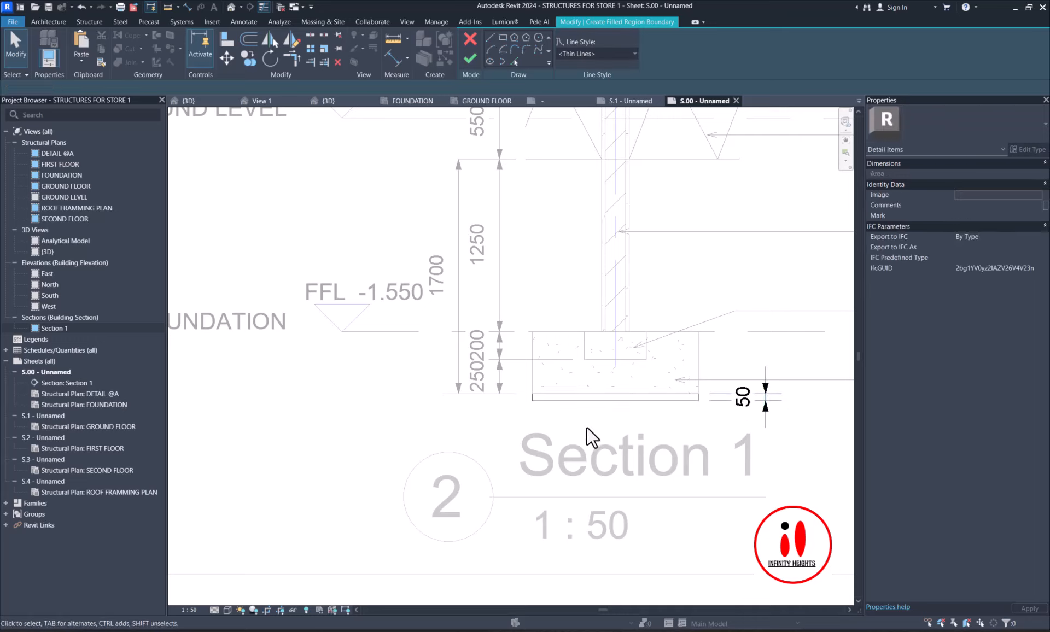
{"action": "left_click", "coordinate": [470, 58]}
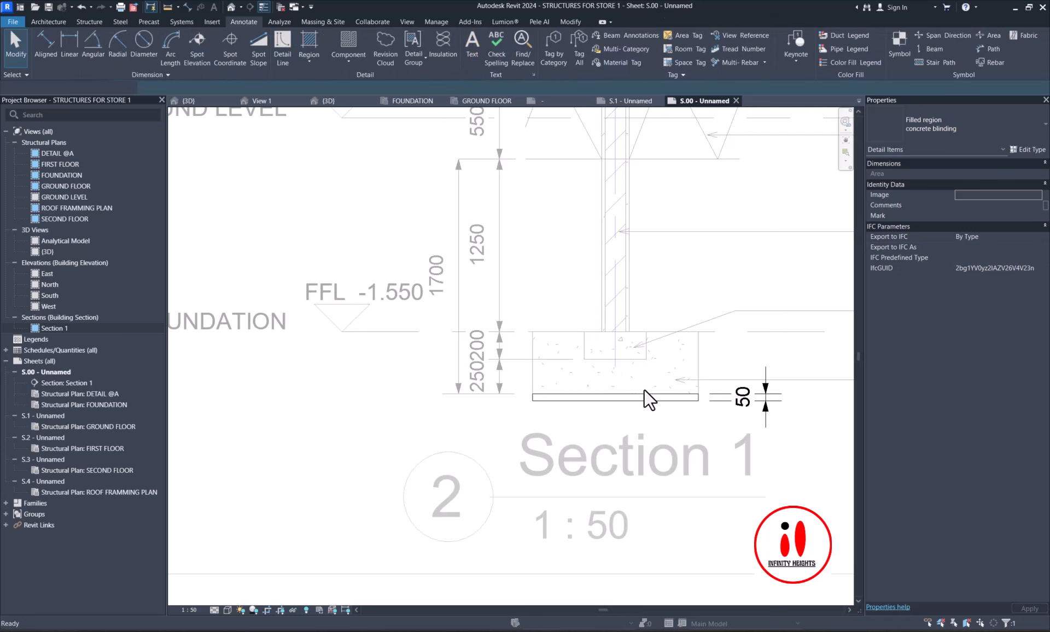
{"action": "left_click", "coordinate": [737, 417]}
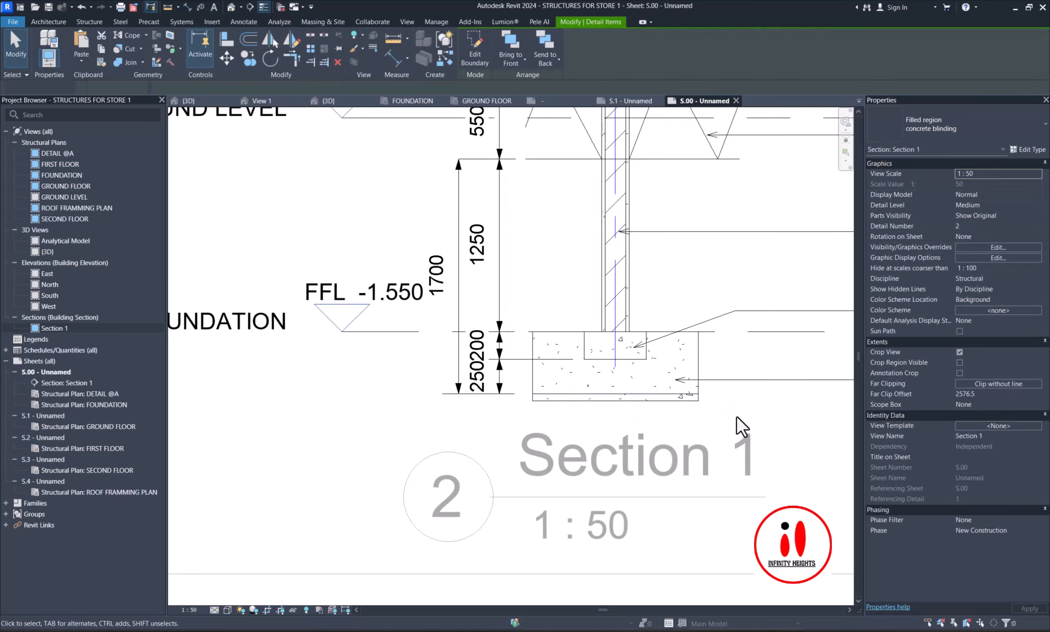
- Dimension the concrete blinding's thickness with an aligned dimension in line with the existing vertical dimension string
{"action": "left_click", "coordinate": [511, 378]}
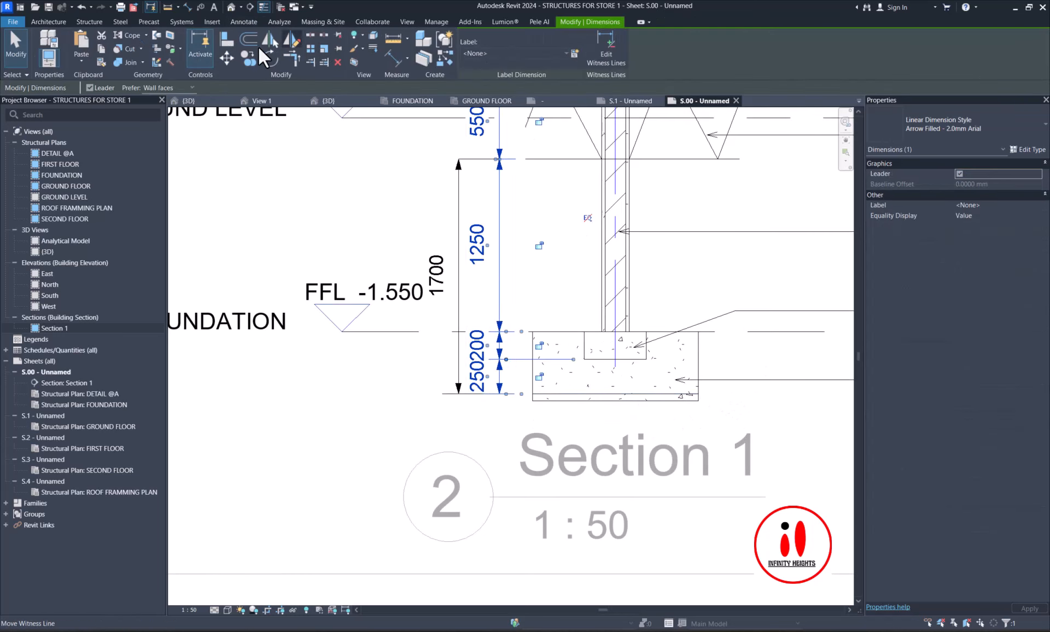
{"action": "key", "text": "d"}
{"action": "key", "text": "i"}
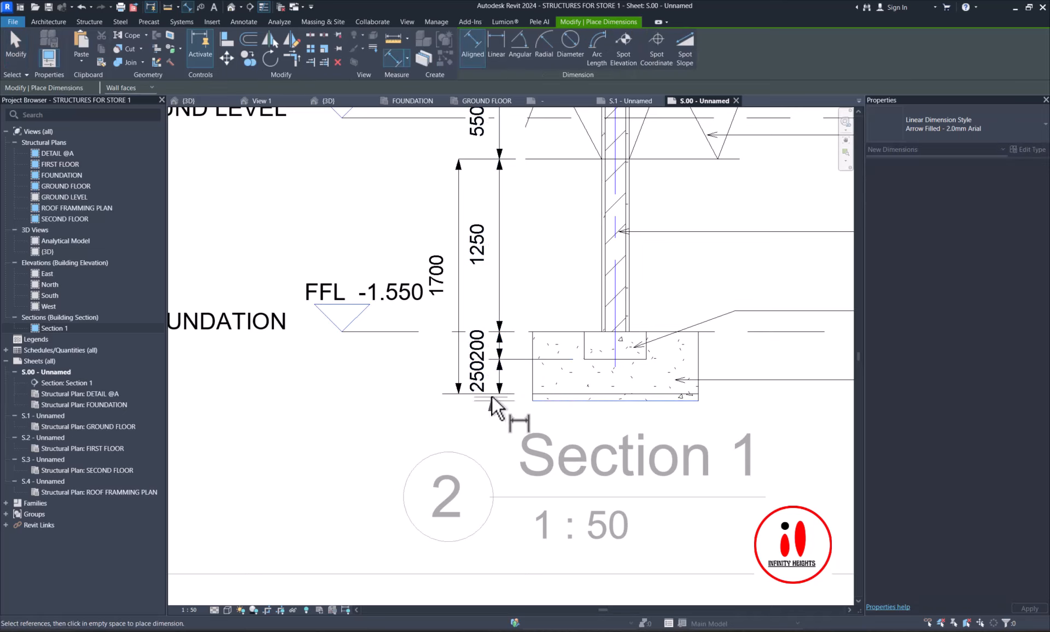
{"action": "left_click", "coordinate": [534, 394]}
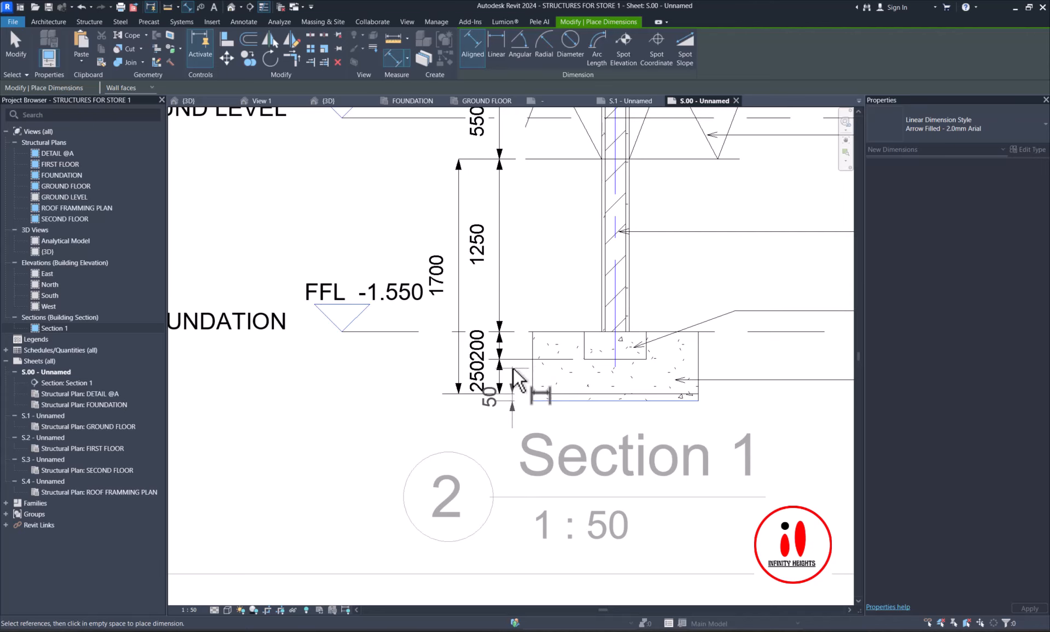
{"action": "left_click", "coordinate": [502, 358]}
{"action": "scroll", "coordinate": [481, 361], "scroll_direction": "down", "scroll_amount": 3}
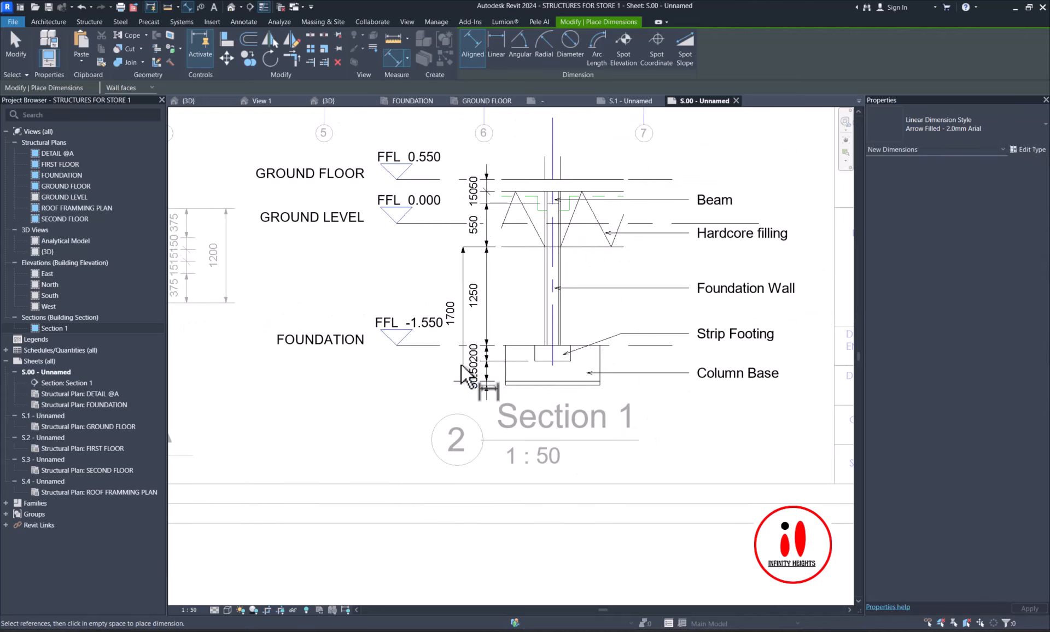
{"action": "key", "text": "Escape"}
- Copy the Column Base note about 400 mm straight below and point the copy's leader at the concrete blinding layer
{"action": "left_click", "coordinate": [723, 379]}
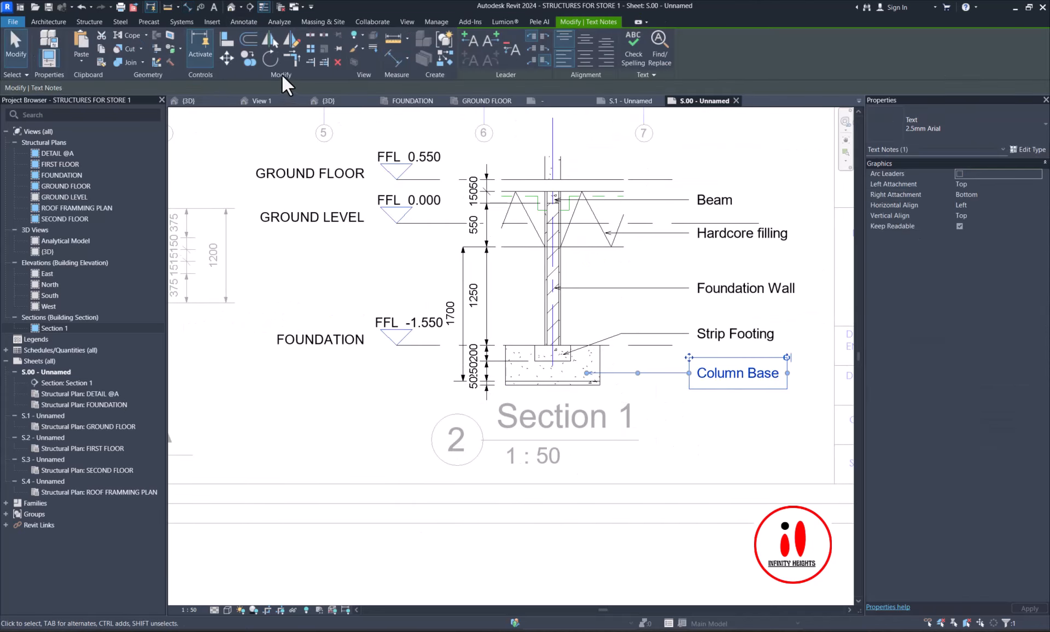
{"action": "left_click", "coordinate": [249, 58]}
{"action": "left_click", "coordinate": [757, 371]}
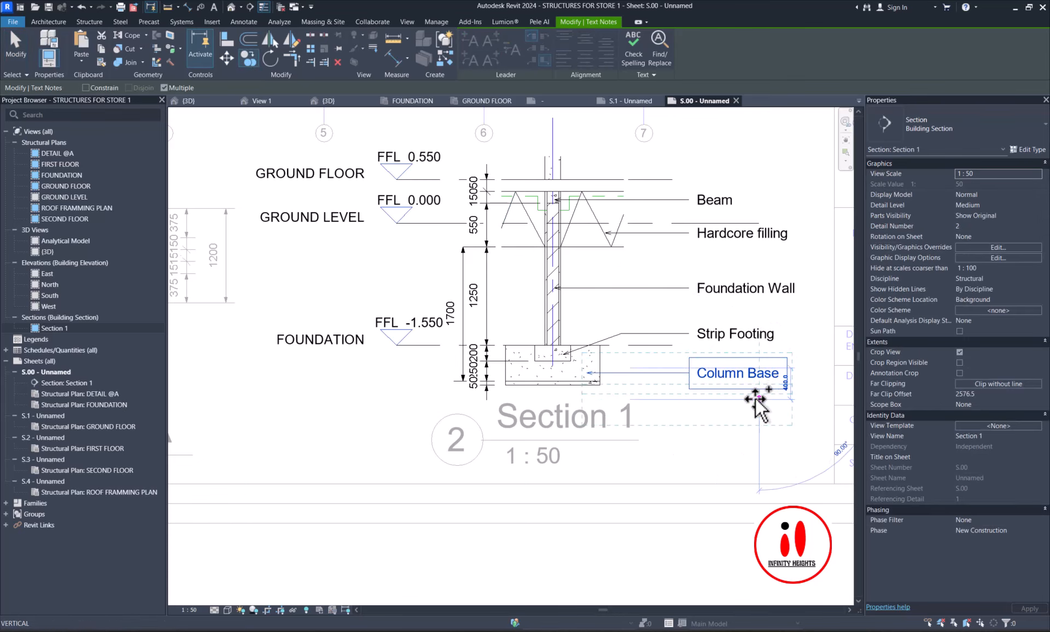
{"action": "left_click", "coordinate": [755, 400]}
{"action": "key", "text": "Escape"}
{"action": "key", "text": "Escape"}
{"action": "left_click", "coordinate": [642, 405]}
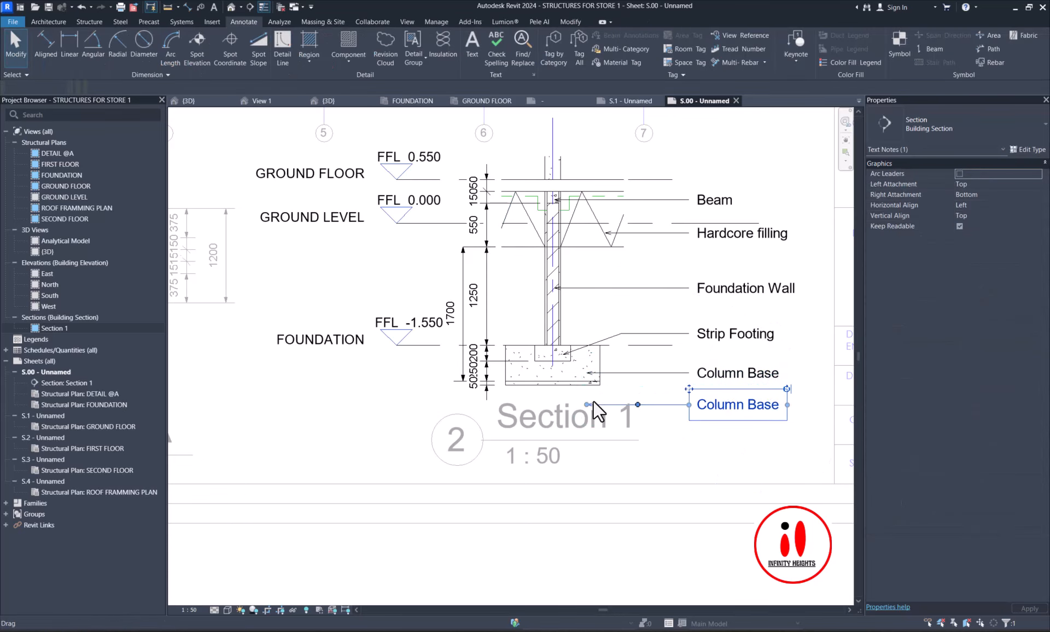
{"action": "scroll", "coordinate": [596, 399], "scroll_direction": "up", "scroll_amount": 1}
{"action": "left_click_drag", "start_coordinate": [585, 406], "coordinate": [586, 377]}
- Change the copied note's text to Concrete Blinding
{"action": "double_click", "coordinate": [755, 407]}
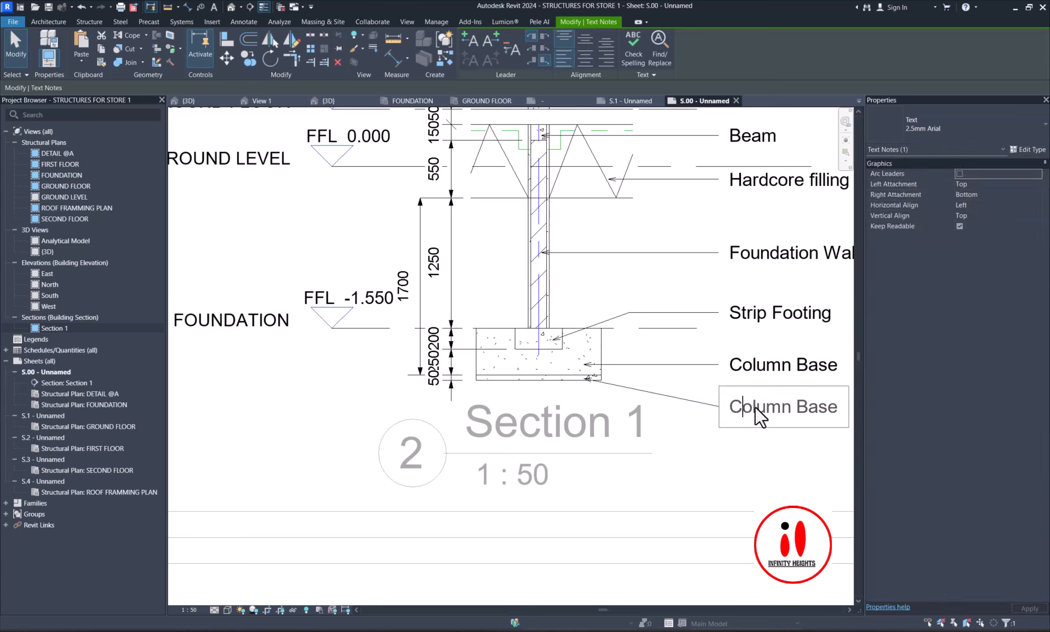
{"action": "left_click_drag", "start_coordinate": [806, 414], "coordinate": [839, 414]}
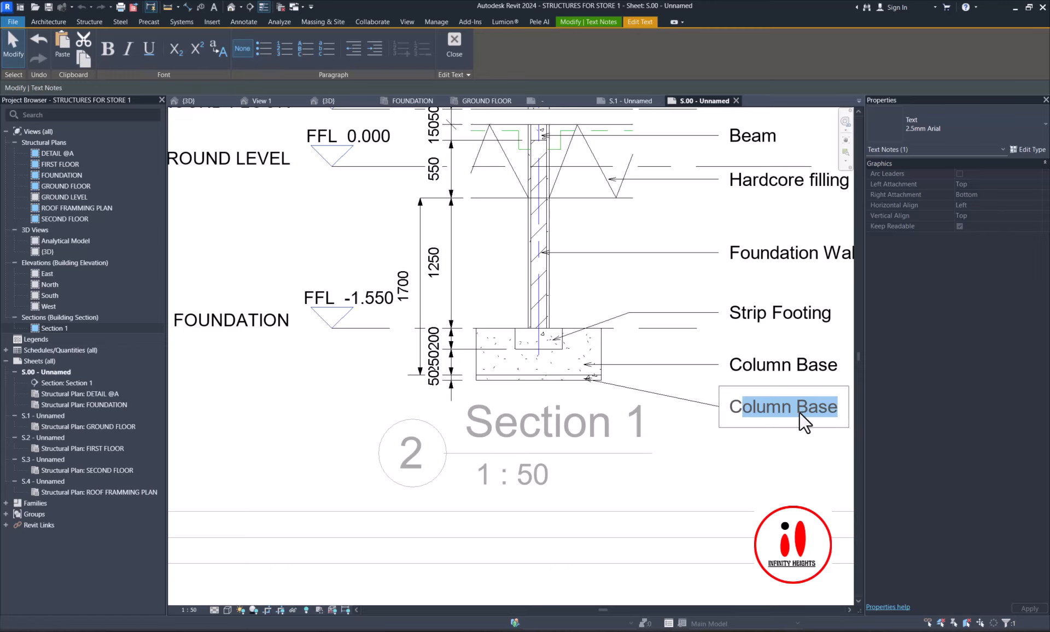
{"action": "type", "text": "oncrete"}
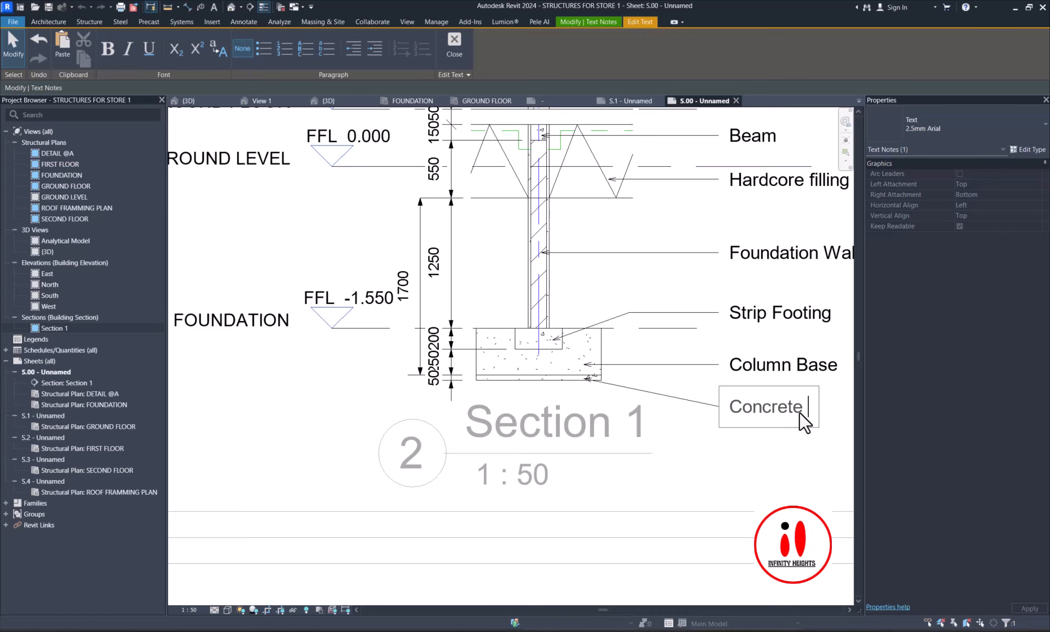
{"action": "type", "text": " Blinding"}
{"action": "left_click", "coordinate": [702, 471]}
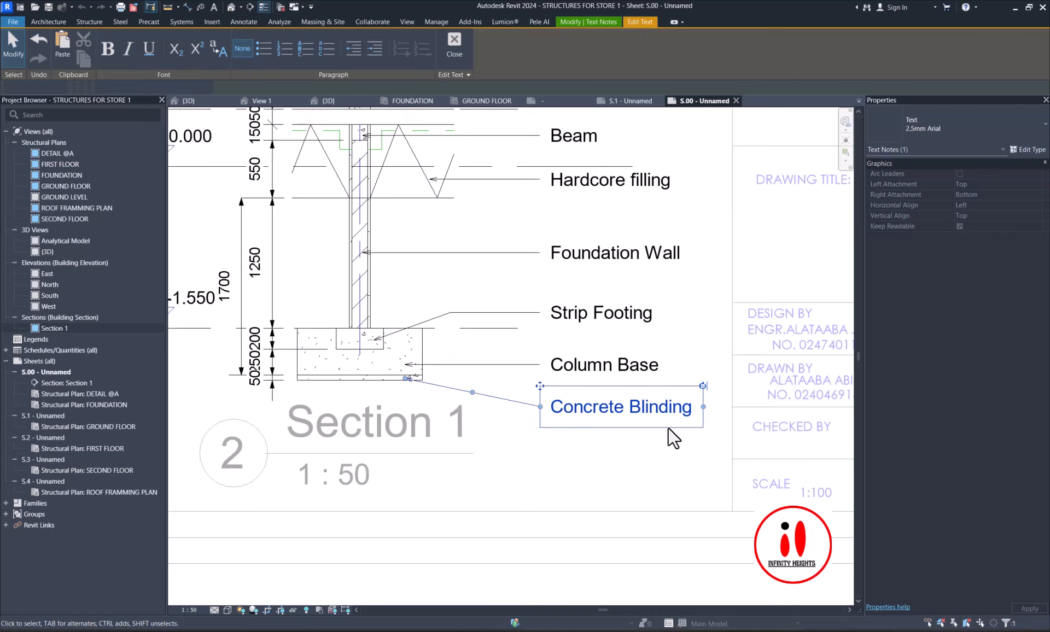
{"action": "scroll", "coordinate": [667, 432], "scroll_direction": "down", "scroll_amount": 2}
{"action": "left_click", "coordinate": [655, 464]}
{"action": "scroll", "coordinate": [639, 318], "scroll_direction": "down", "scroll_amount": 3}
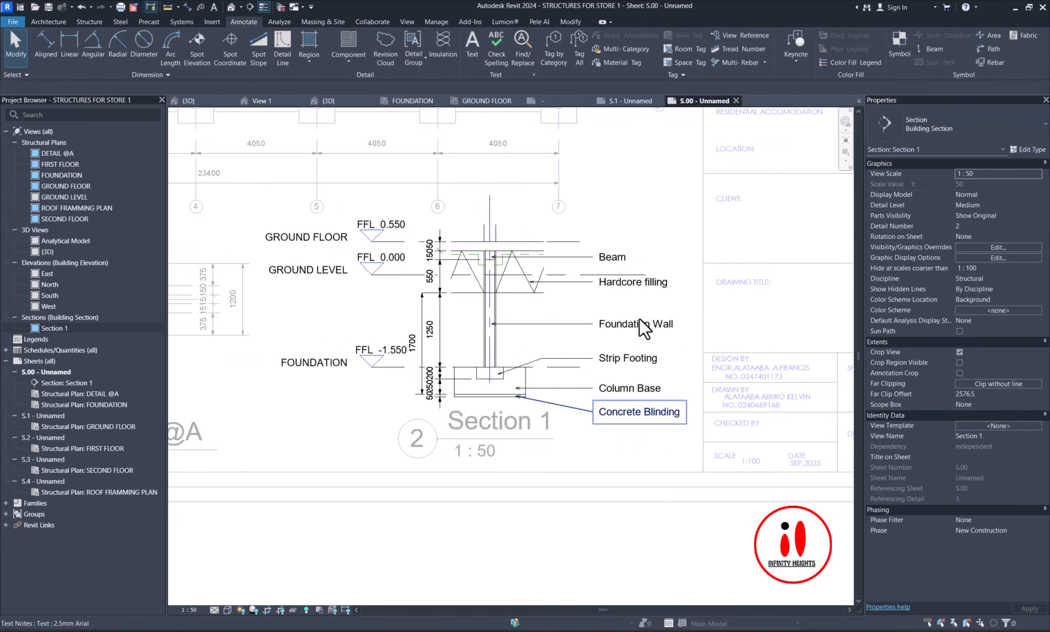
- Examine the ground floor slab, dimensions and notes of Section 1 and its placement on the sheet
{"action": "scroll", "coordinate": [655, 294], "scroll_direction": "up", "scroll_amount": 5}
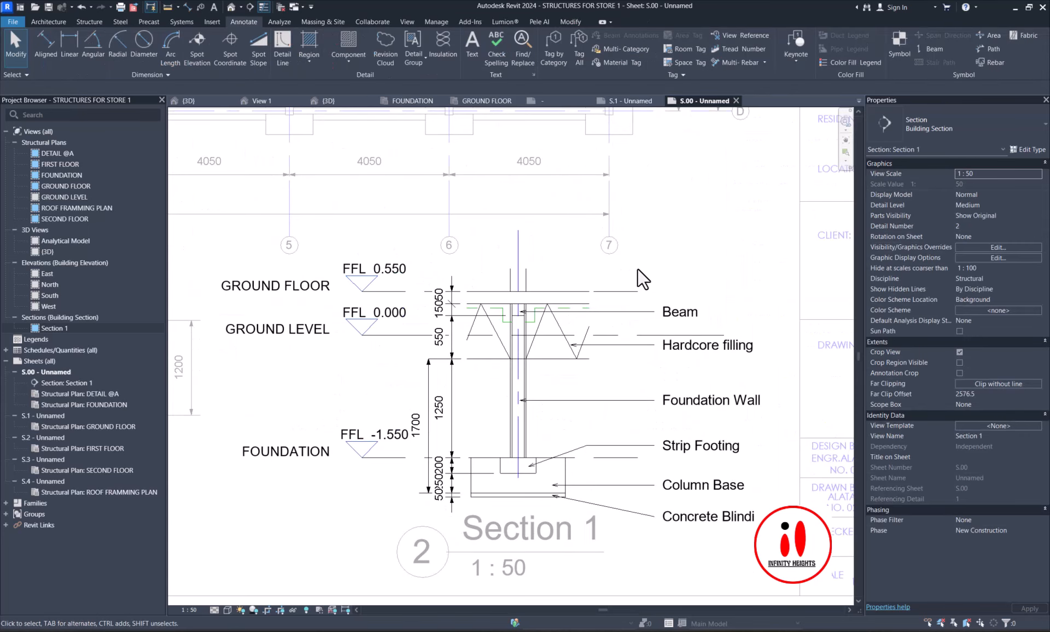
{"action": "left_click", "coordinate": [568, 298]}
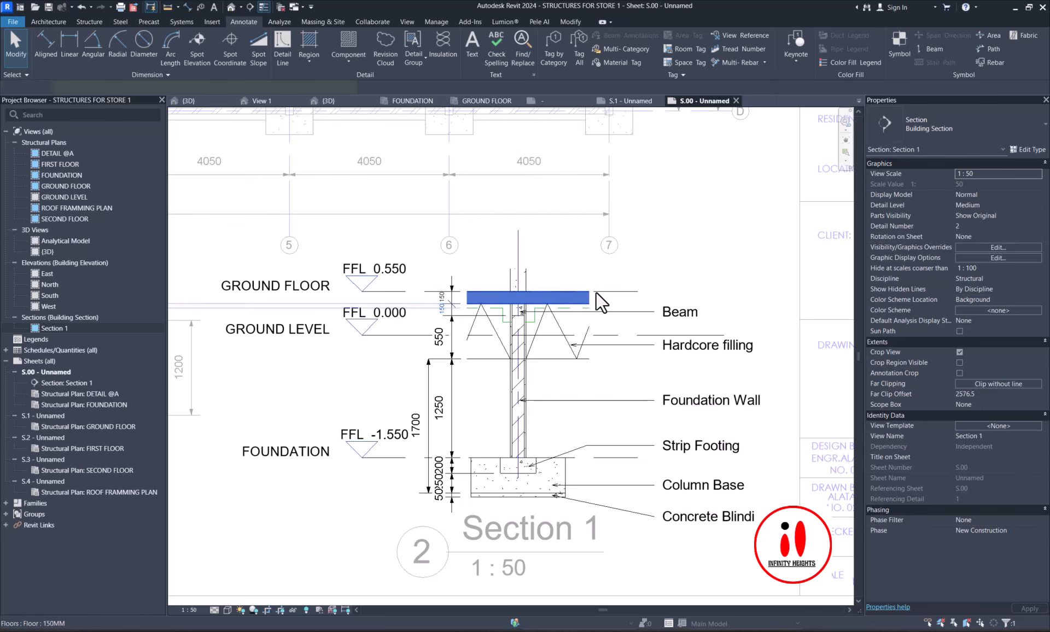
{"action": "left_click", "coordinate": [661, 267]}
{"action": "scroll", "coordinate": [684, 273], "scroll_direction": "down", "scroll_amount": 3}
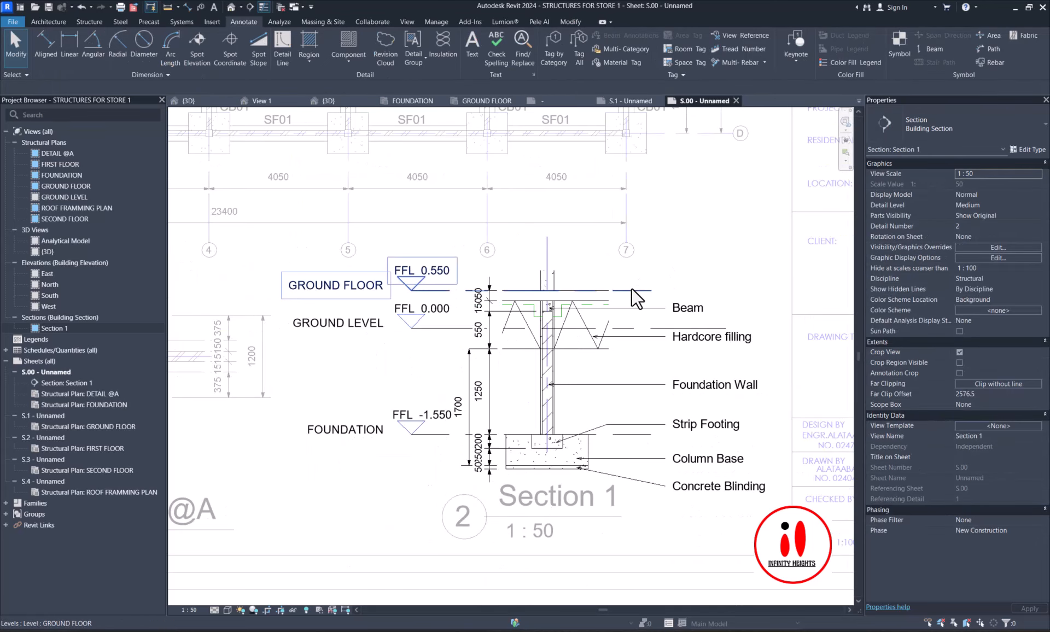
{"action": "scroll", "coordinate": [632, 288], "scroll_direction": "down", "scroll_amount": 2}
{"action": "scroll", "coordinate": [465, 287], "scroll_direction": "up", "scroll_amount": 5}
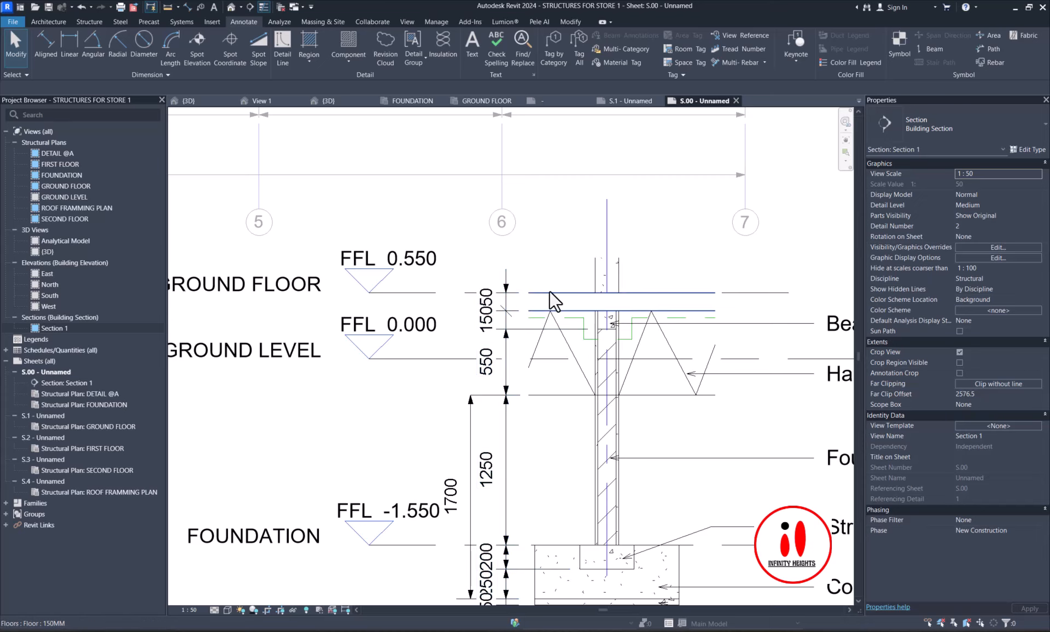
{"action": "scroll", "coordinate": [520, 304], "scroll_direction": "down", "scroll_amount": 1}
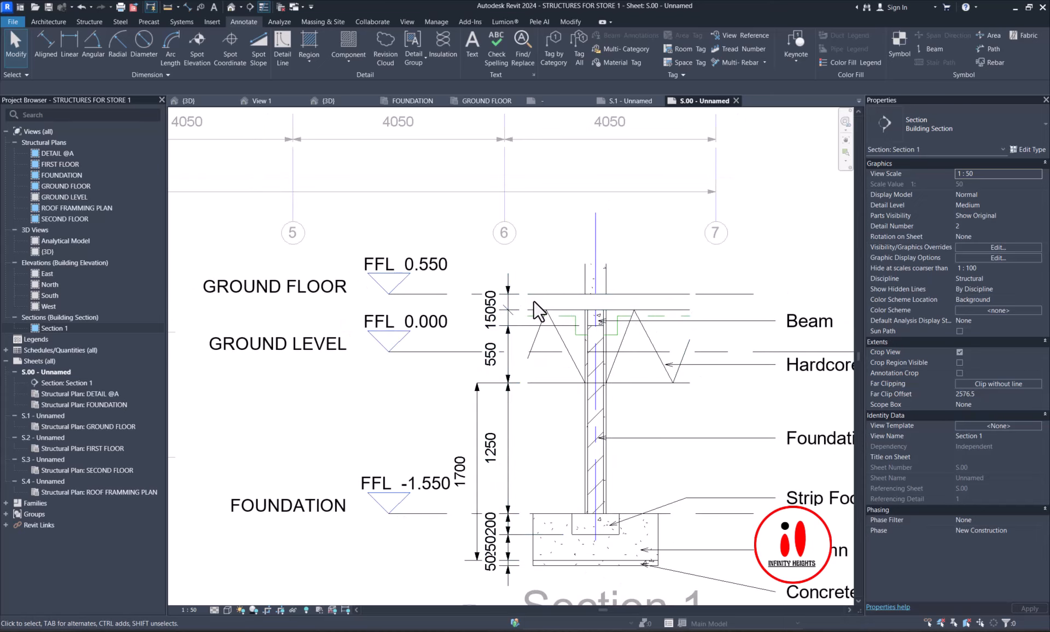
{"action": "scroll", "coordinate": [661, 304], "scroll_direction": "down", "scroll_amount": 3}
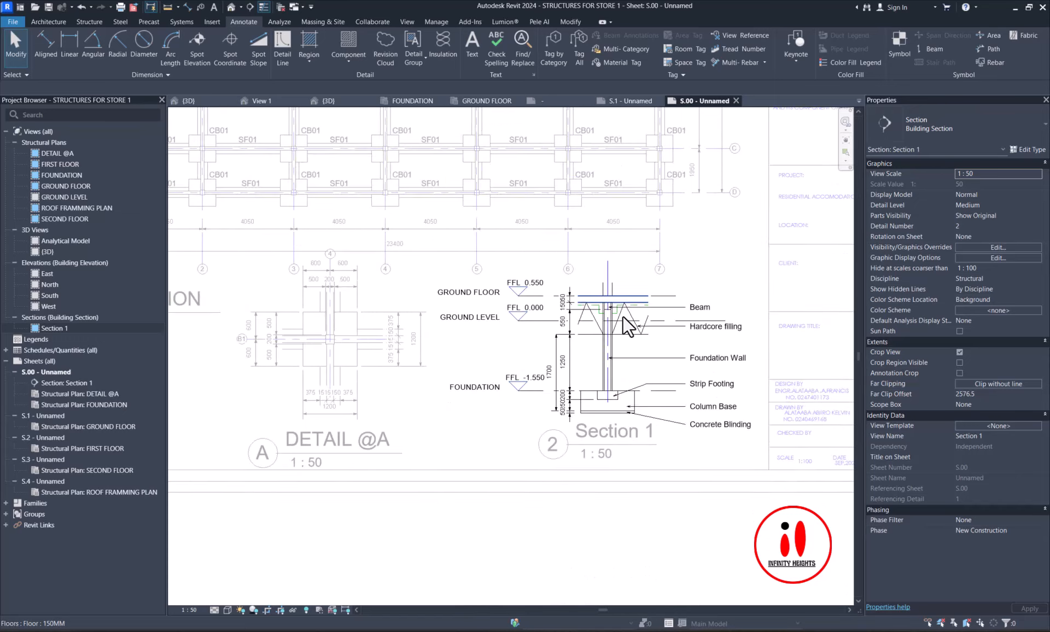
{"action": "scroll", "coordinate": [491, 426], "scroll_direction": "up", "scroll_amount": 2}
{"action": "scroll", "coordinate": [585, 451], "scroll_direction": "down", "scroll_amount": 4}
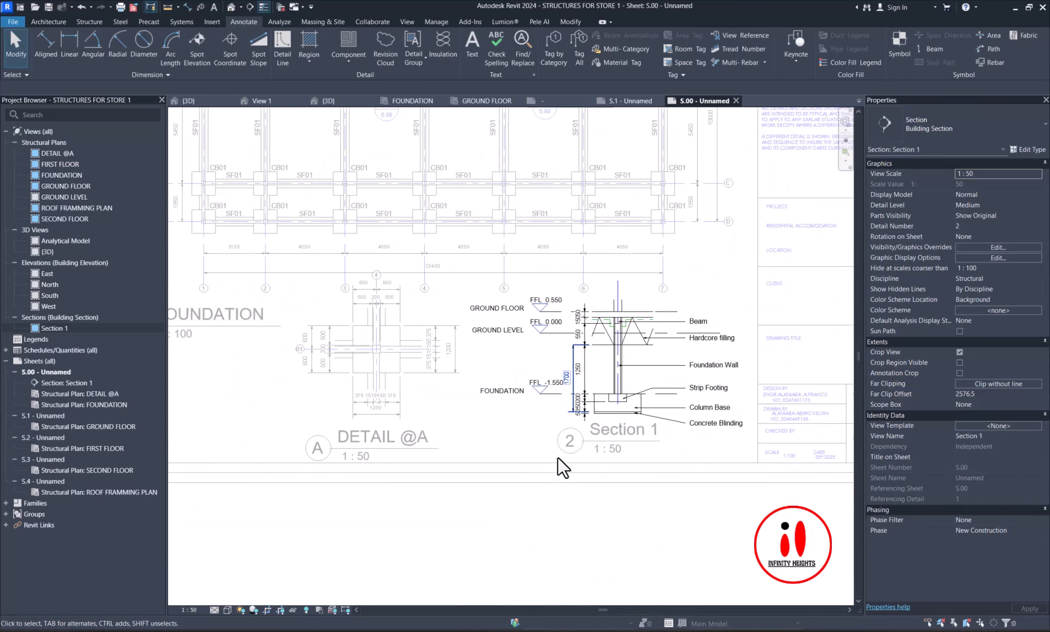
- Deactivate the section view and rename the Section 1 viewport's view as Typical Foundation Section
{"action": "double_click", "coordinate": [554, 489]}
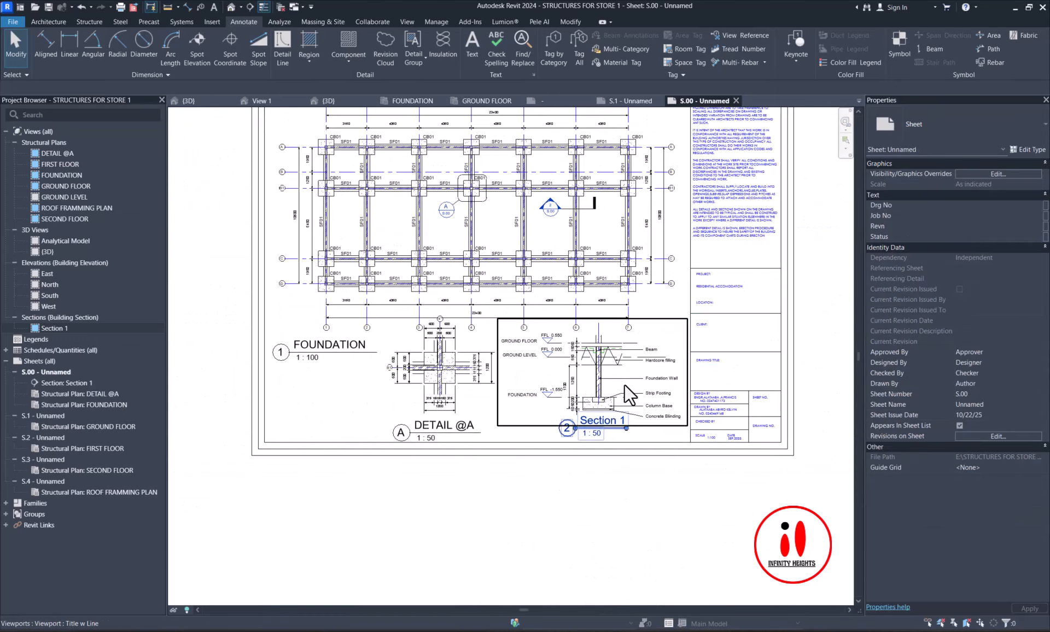
{"action": "left_click", "coordinate": [629, 393]}
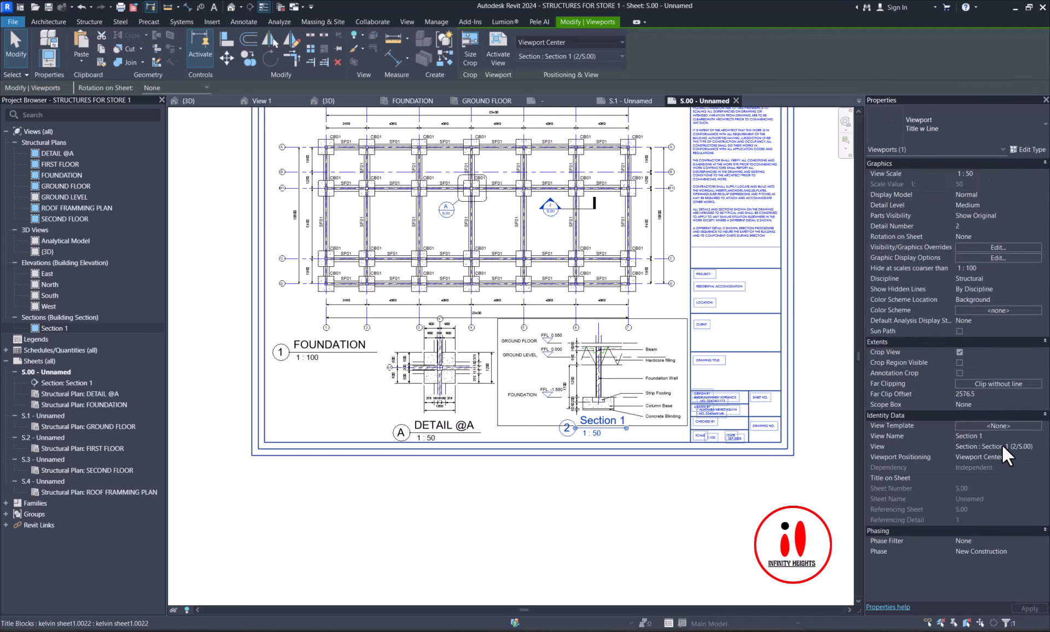
{"action": "left_click", "coordinate": [1009, 436]}
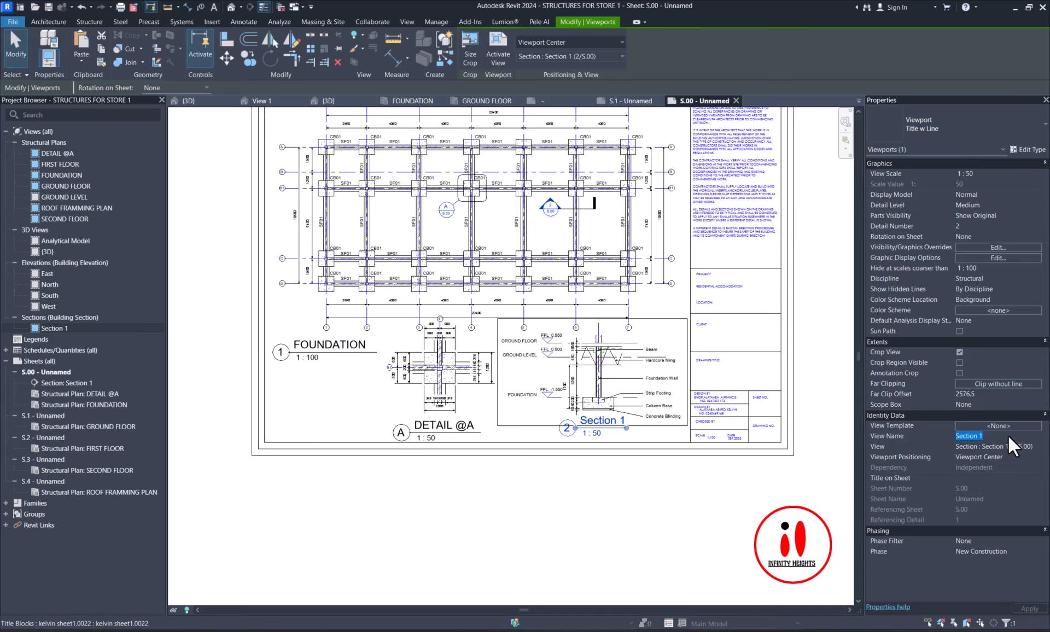
{"action": "type", "text": "Typical"}
{"action": "type", "text": "Foundation S"}
{"action": "left_click", "coordinate": [767, 471]}
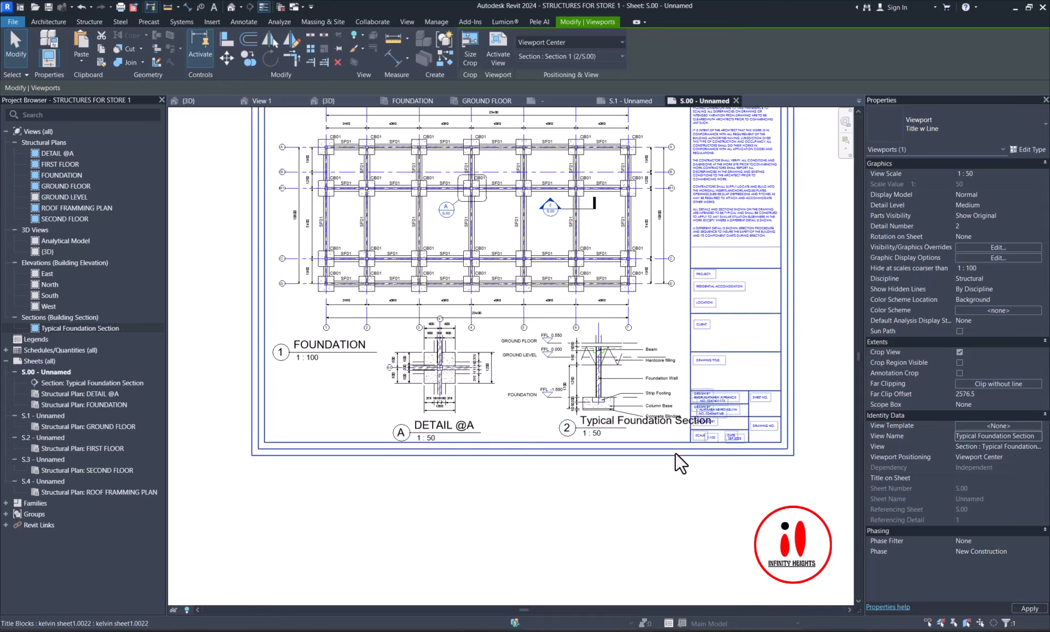
- Move the Typical Foundation Section view title beside DETAIL @A's title and extend its title line under the full name
{"action": "scroll", "coordinate": [632, 430], "scroll_direction": "up", "scroll_amount": 1}
{"action": "scroll", "coordinate": [599, 424], "scroll_direction": "up", "scroll_amount": 1}
{"action": "left_click_drag", "start_coordinate": [589, 424], "coordinate": [525, 423]}
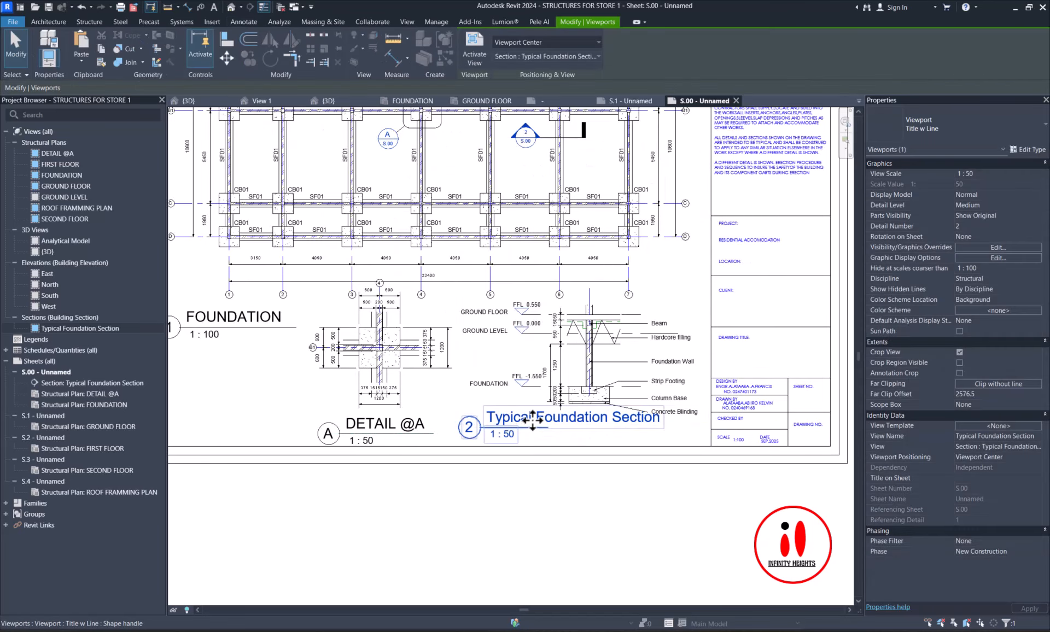
{"action": "left_click", "coordinate": [529, 489]}
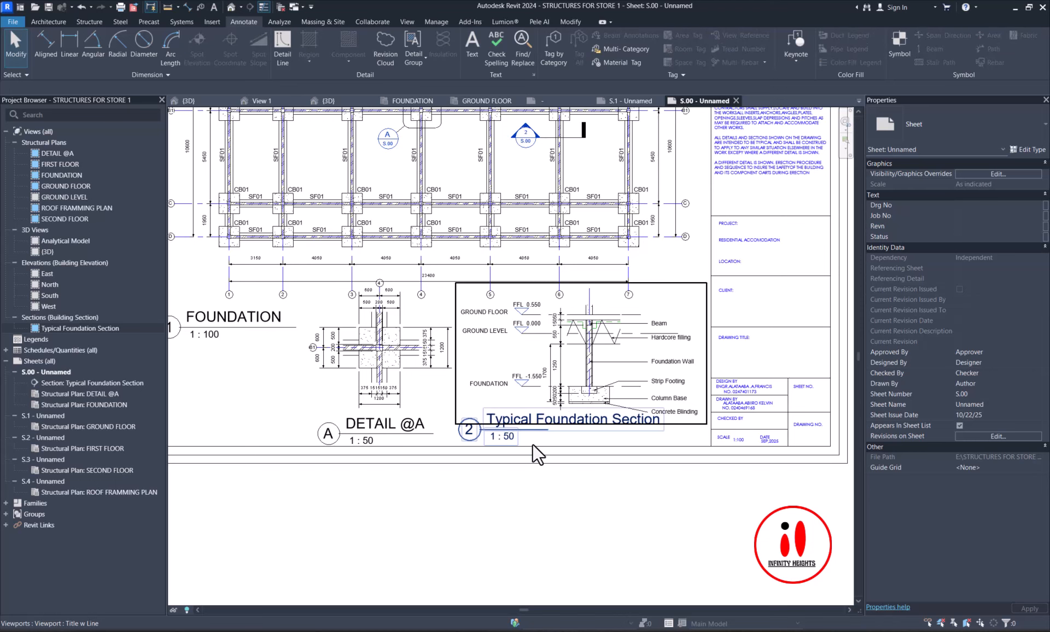
{"action": "left_click_drag", "start_coordinate": [548, 429], "coordinate": [661, 431]}
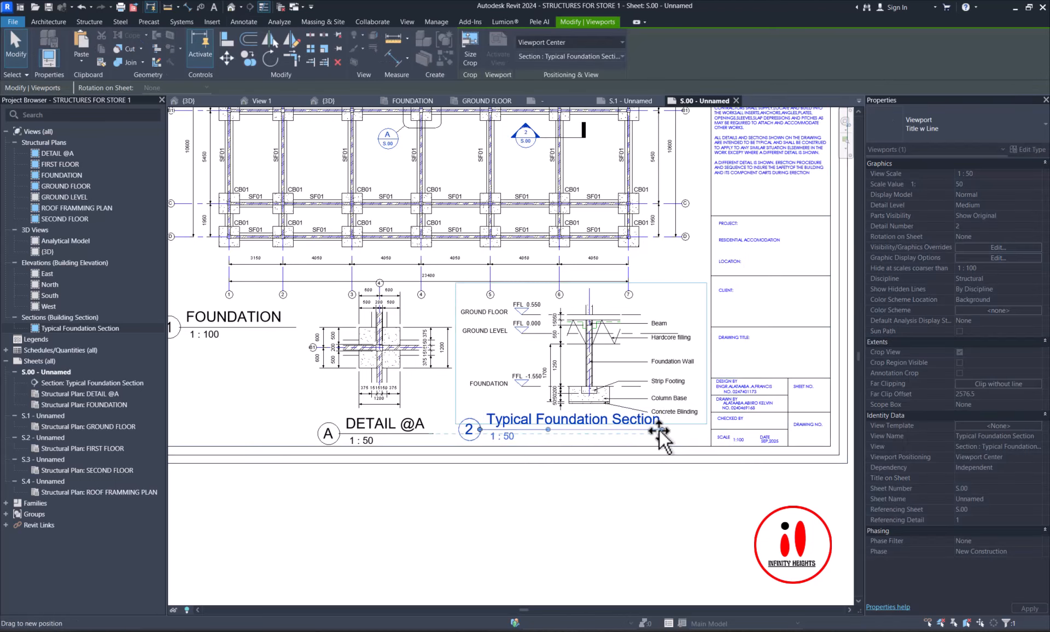
{"action": "left_click", "coordinate": [568, 508]}
{"action": "scroll", "coordinate": [569, 507], "scroll_direction": "down", "scroll_amount": 2}
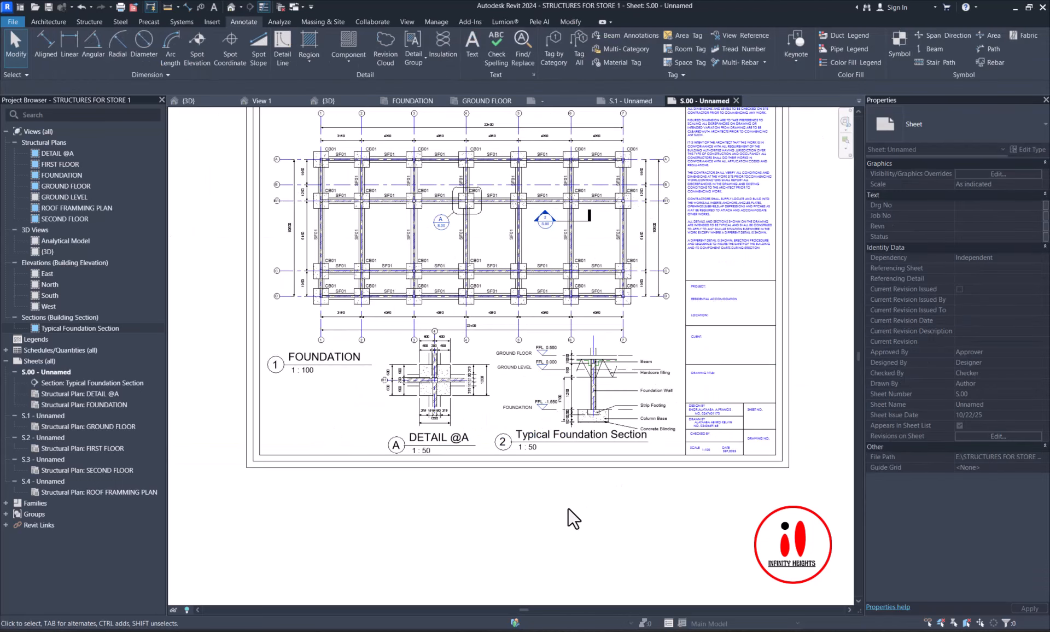
{"action": "scroll", "coordinate": [568, 508], "scroll_direction": "down", "scroll_amount": 1}
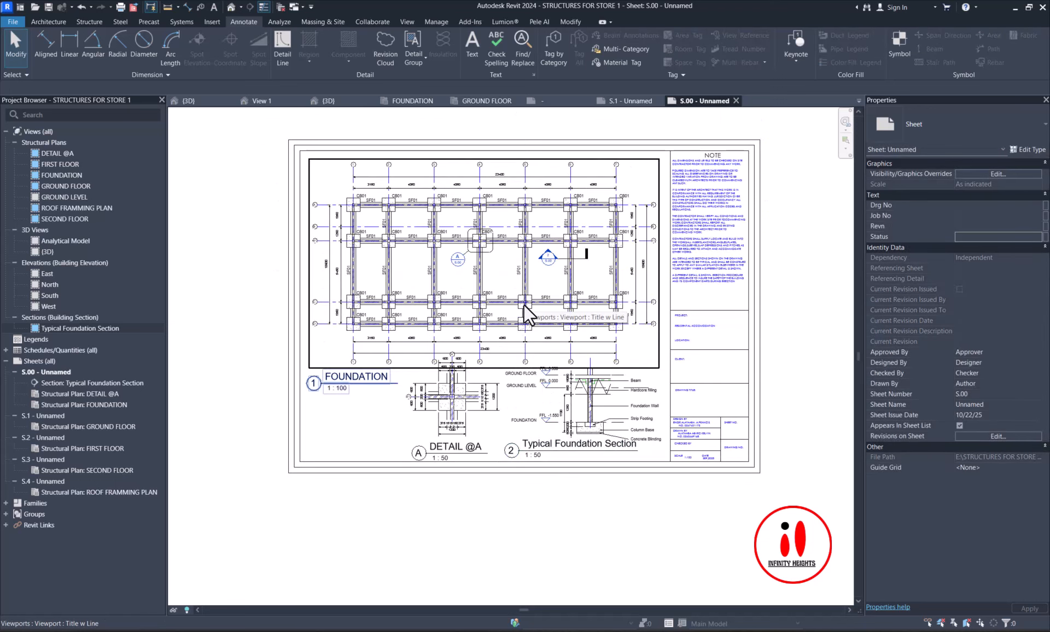
{"action": "scroll", "coordinate": [537, 305], "scroll_direction": "up", "scroll_amount": 1}
{"action": "scroll", "coordinate": [522, 465], "scroll_direction": "up", "scroll_amount": 2}
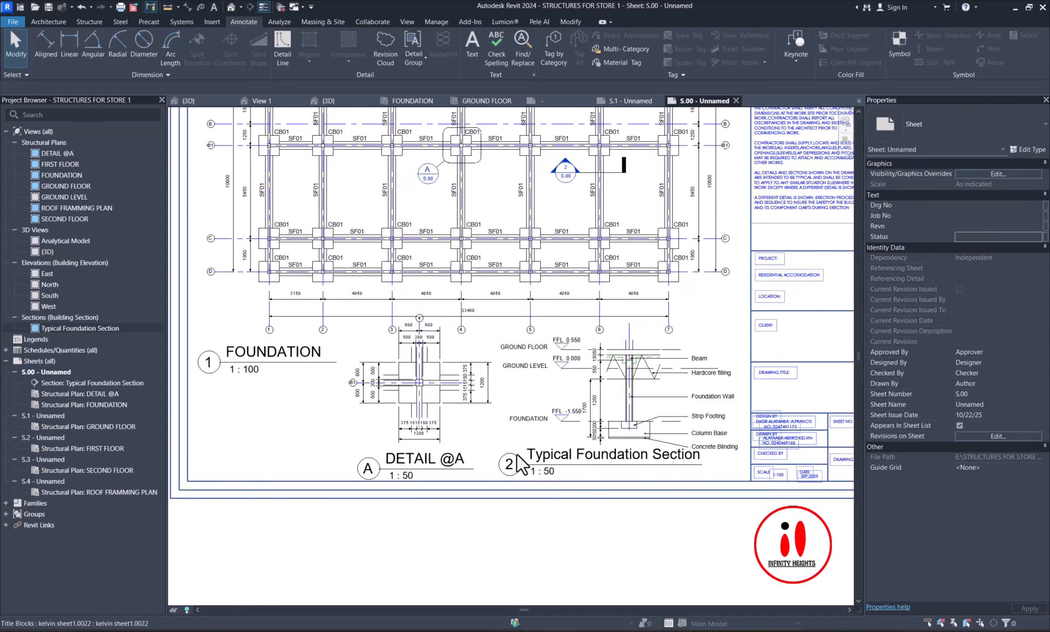
- Change the detail number of the FOUNDATION plan viewport to GA
{"action": "scroll", "coordinate": [519, 466], "scroll_direction": "up", "scroll_amount": 2}
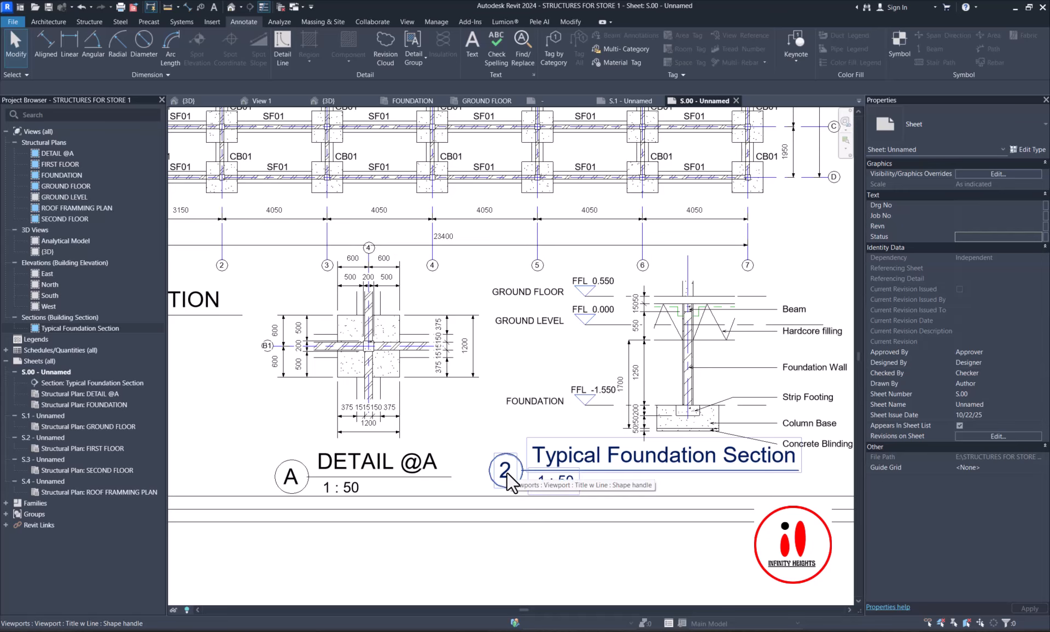
{"action": "scroll", "coordinate": [506, 472], "scroll_direction": "down", "scroll_amount": 4}
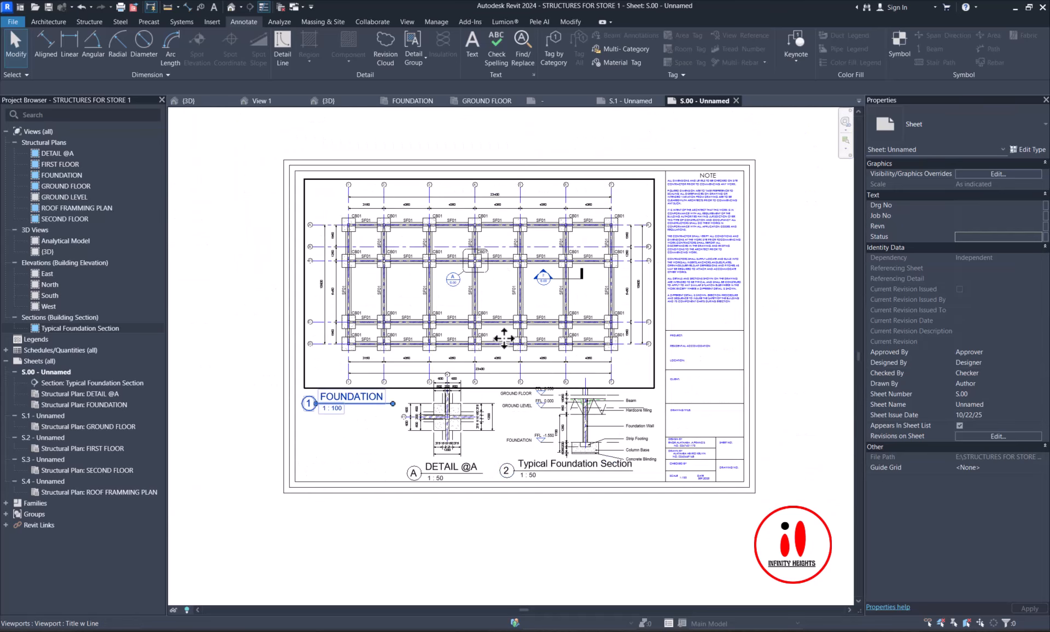
{"action": "left_click", "coordinate": [503, 338]}
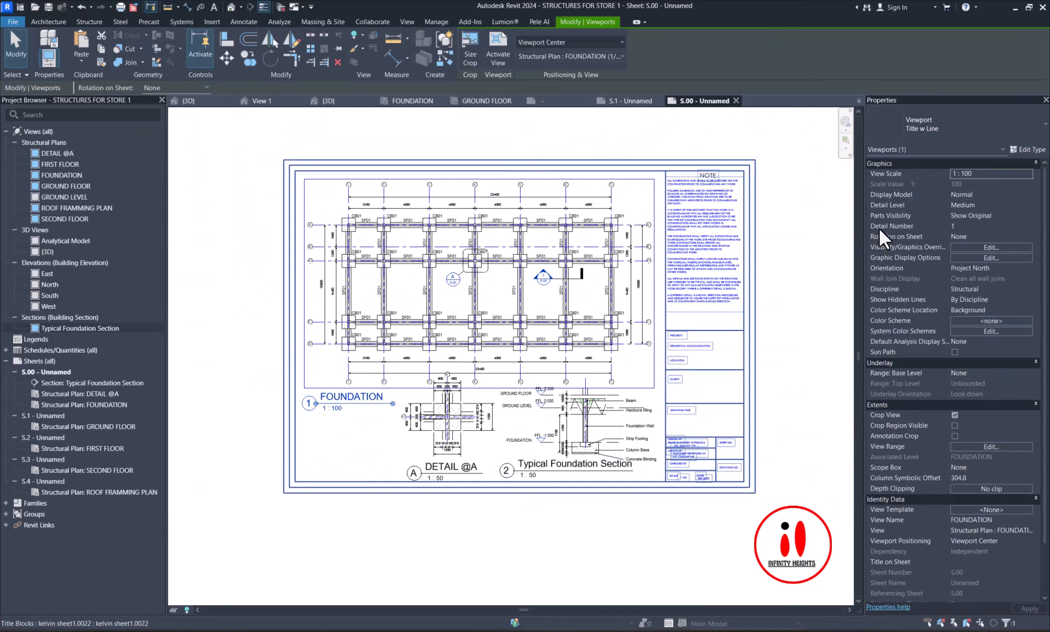
{"action": "left_click", "coordinate": [960, 227]}
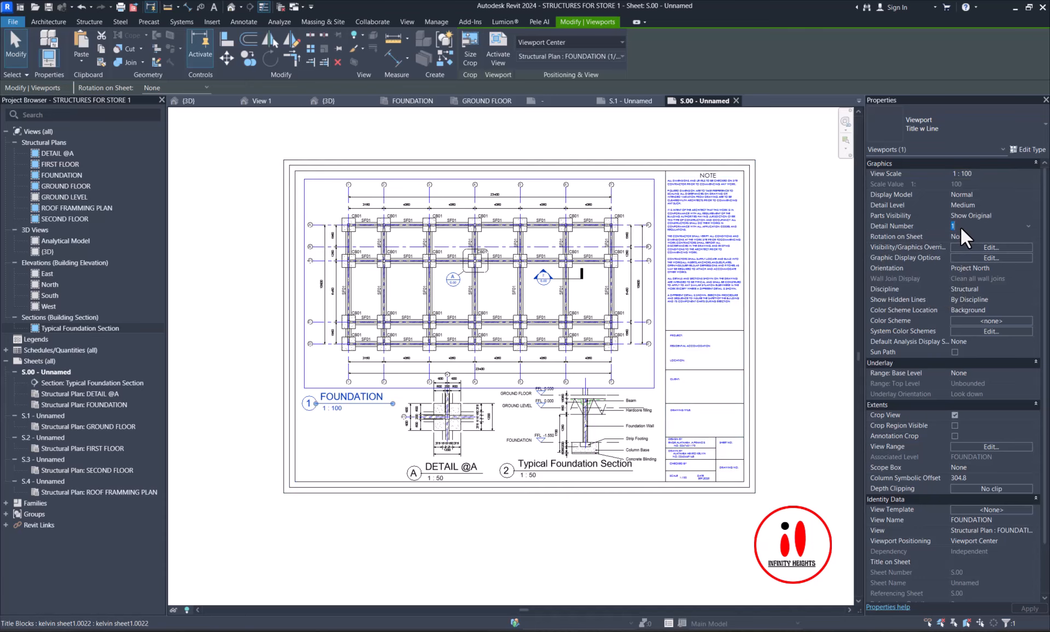
{"action": "type", "text": "ga"}
{"action": "key", "text": "Return"}
{"action": "type", "text": "GA"}
{"action": "key", "text": "Return"}
{"action": "scroll", "coordinate": [298, 416], "scroll_direction": "up", "scroll_amount": 4}
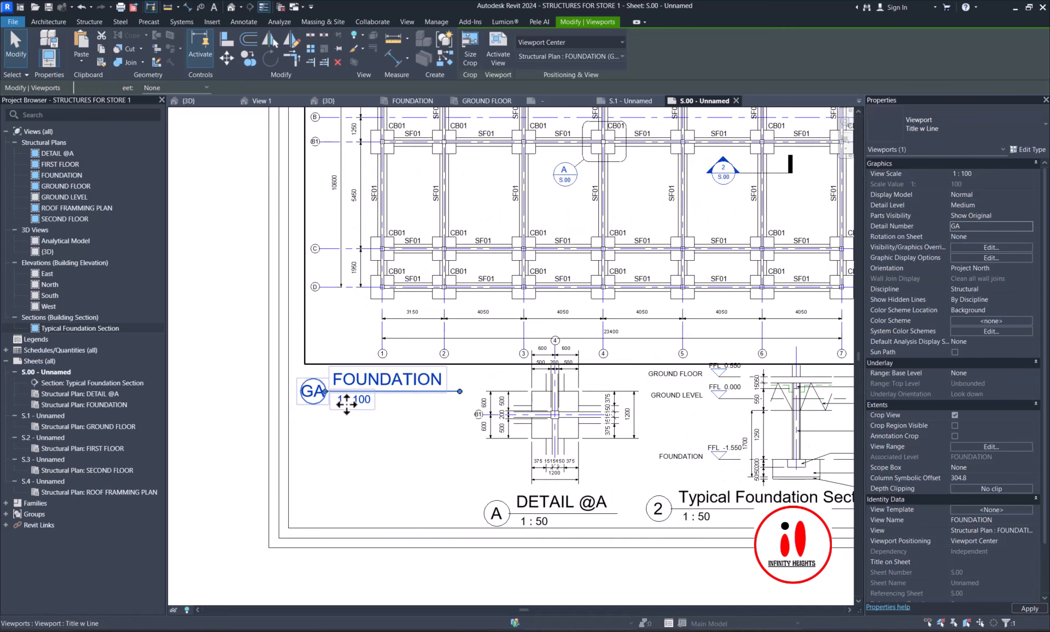
{"action": "scroll", "coordinate": [322, 434], "scroll_direction": "down", "scroll_amount": 4}
{"action": "left_click", "coordinate": [337, 456]}
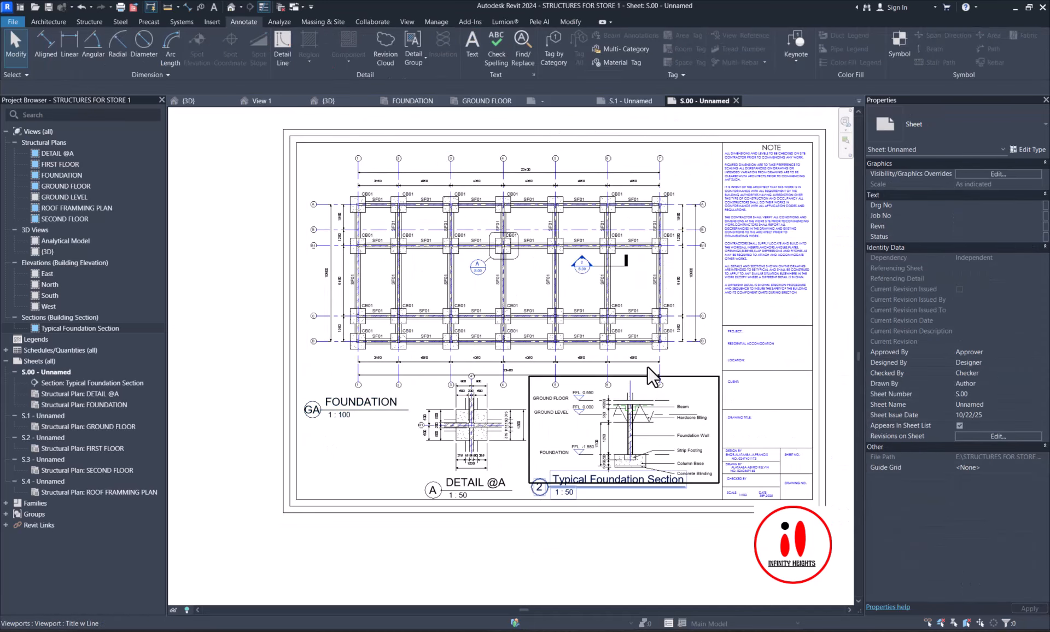
- Set the detail number of the Typical Foundation Section viewport to 1
{"action": "left_click", "coordinate": [628, 435]}
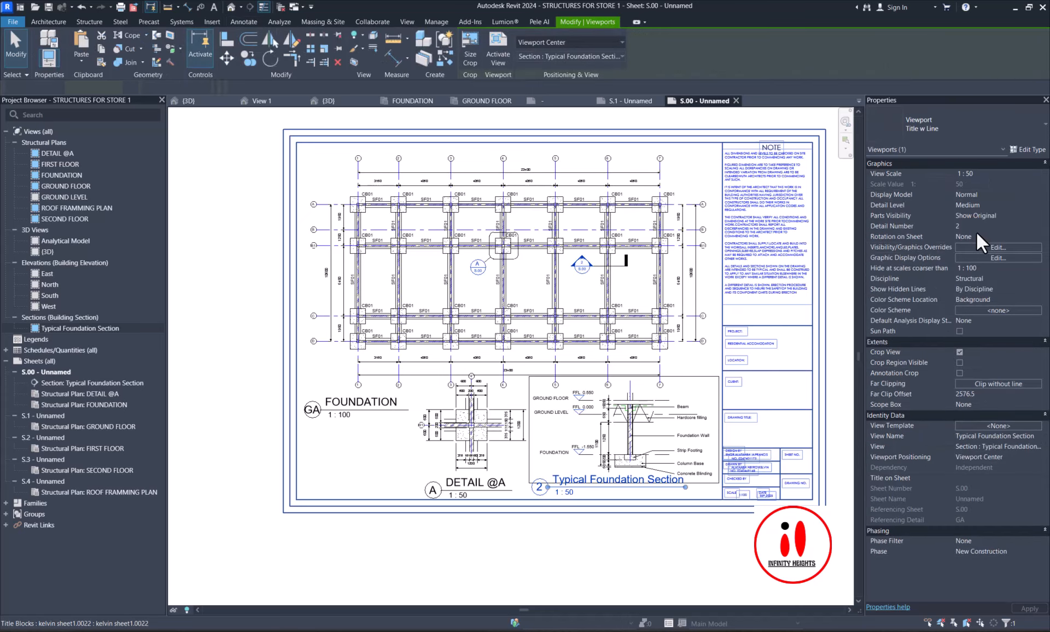
{"action": "left_click", "coordinate": [977, 235]}
{"action": "type", "text": "1"}
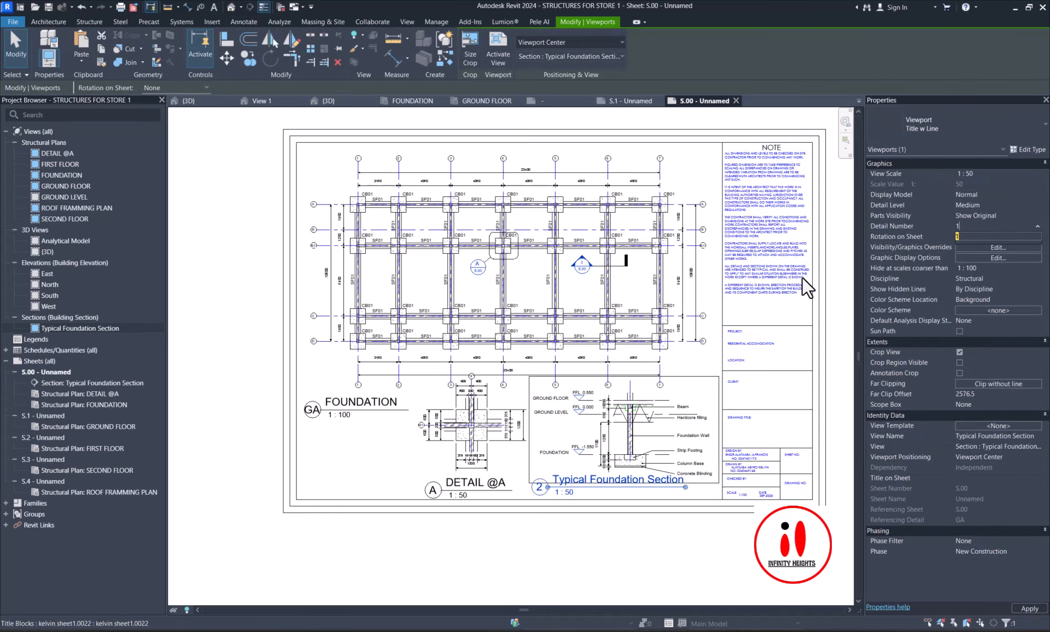
{"action": "key", "text": "Return"}
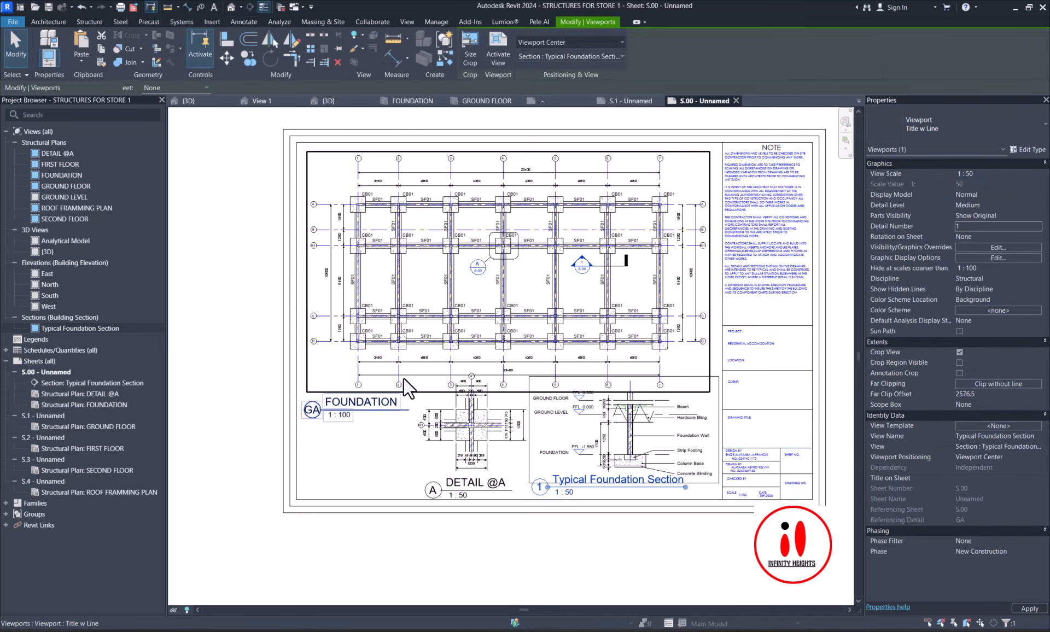
{"action": "scroll", "coordinate": [324, 375], "scroll_direction": "up", "scroll_amount": 3}
{"action": "scroll", "coordinate": [383, 375], "scroll_direction": "down", "scroll_amount": 4}
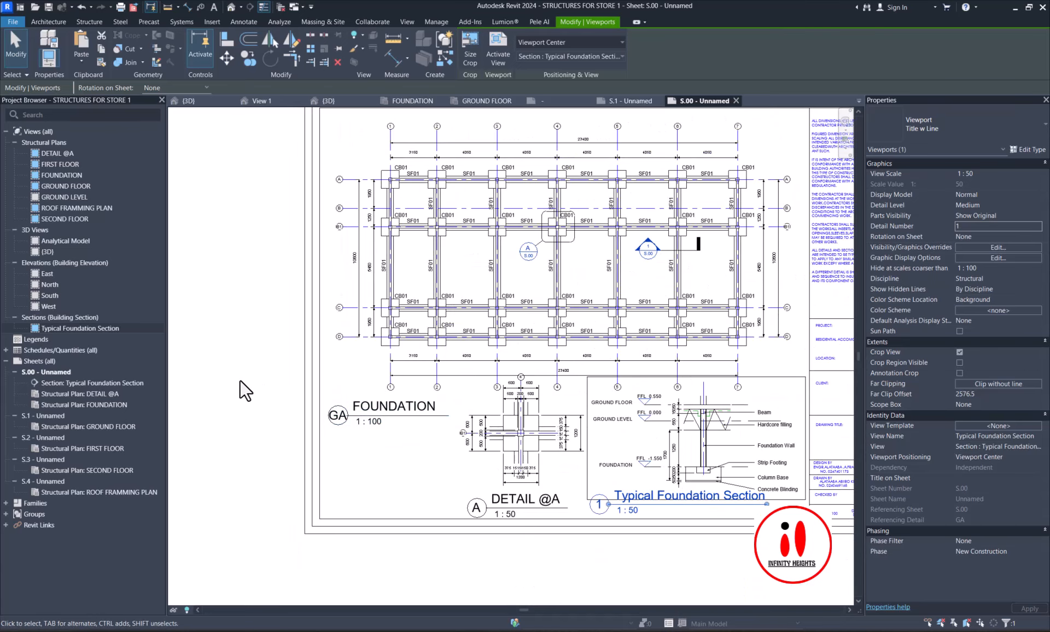
{"action": "key", "text": "Escape"}
- Replace the foundation plan viewport's detail number with FL
{"action": "left_click", "coordinate": [792, 314]}
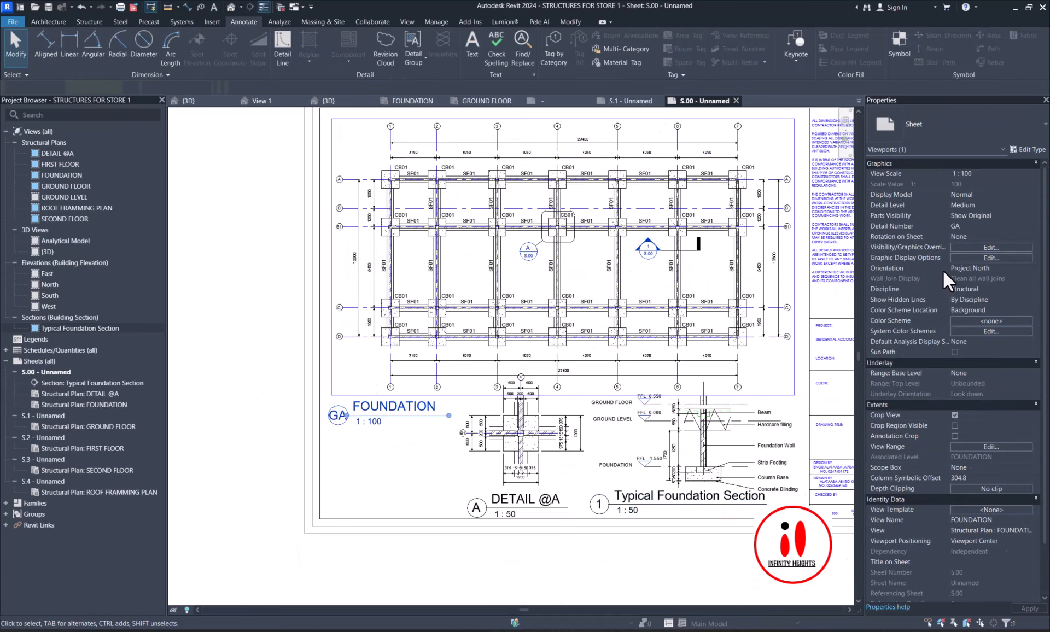
{"action": "left_click", "coordinate": [972, 229]}
{"action": "type", "text": "F"}
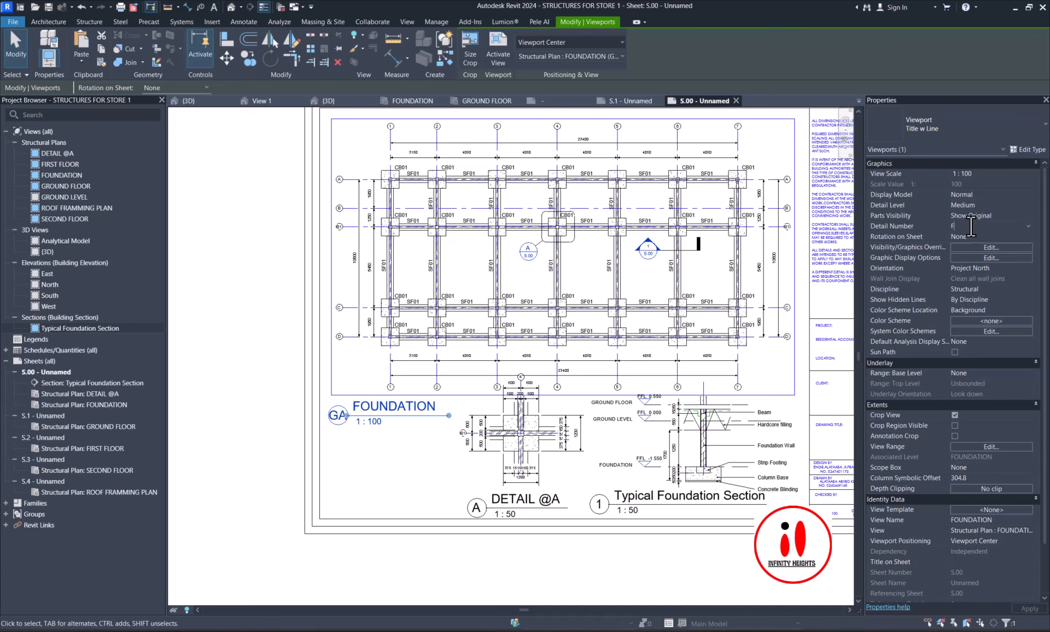
{"action": "type", "text": "L"}
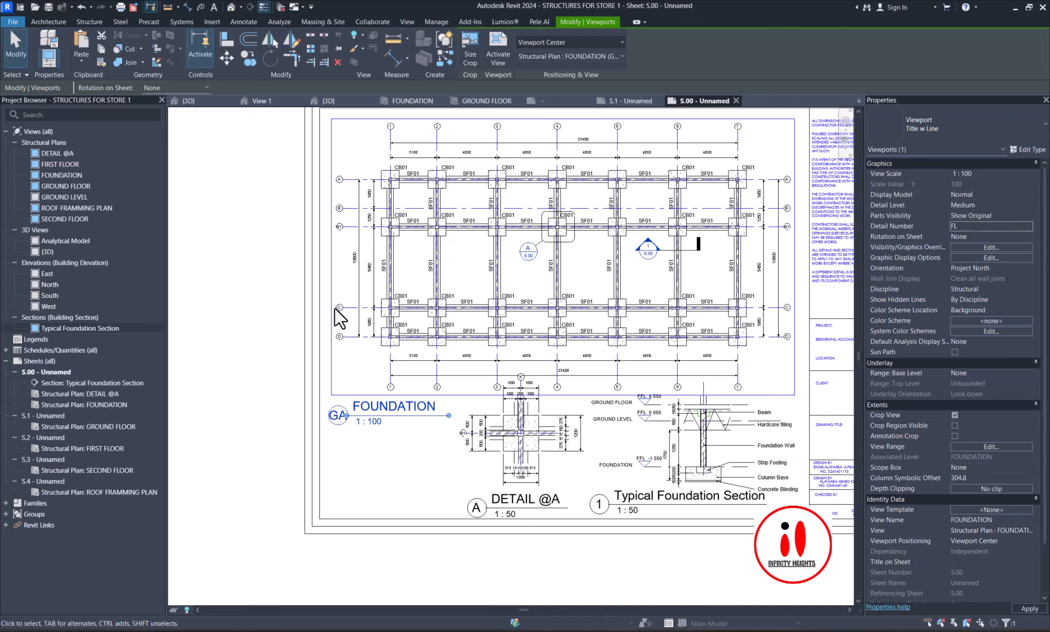
- Rename the foundation plan's view title as FOUNDATION LAYOUT, declining to rename the corresponding level and views
{"action": "left_click", "coordinate": [412, 410]}
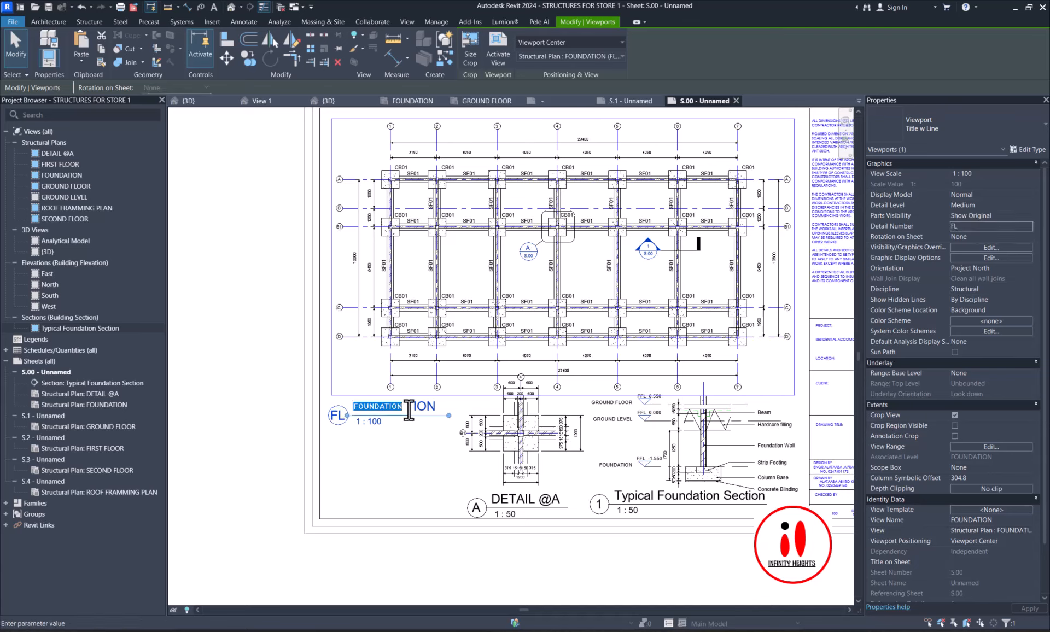
{"action": "left_click", "coordinate": [408, 410]}
{"action": "type", "text": "LAYOUT"}
{"action": "left_click", "coordinate": [431, 439]}
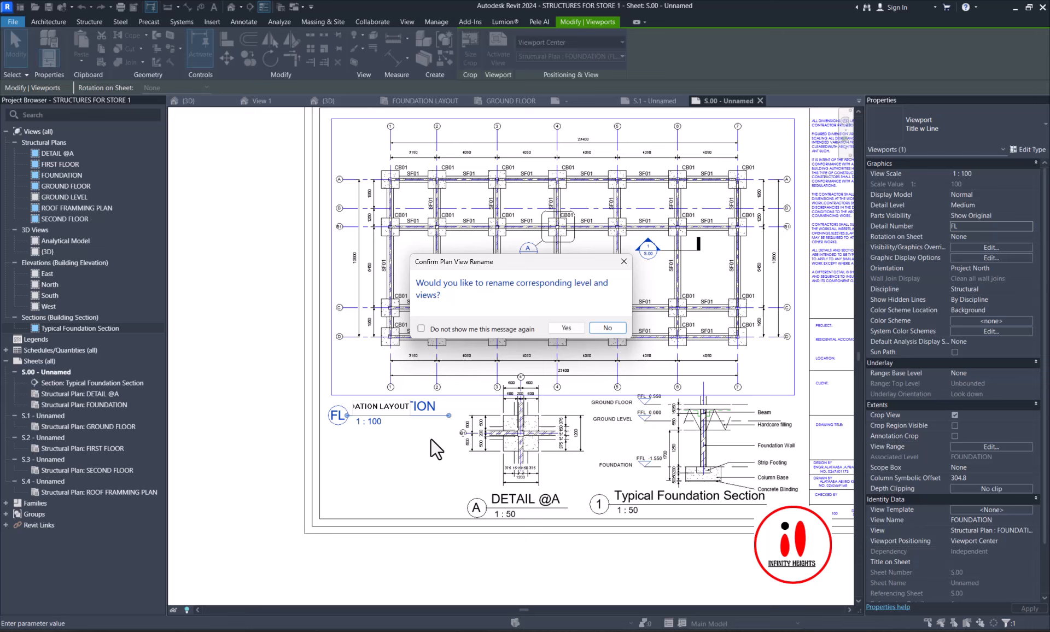
{"action": "left_click", "coordinate": [606, 329]}
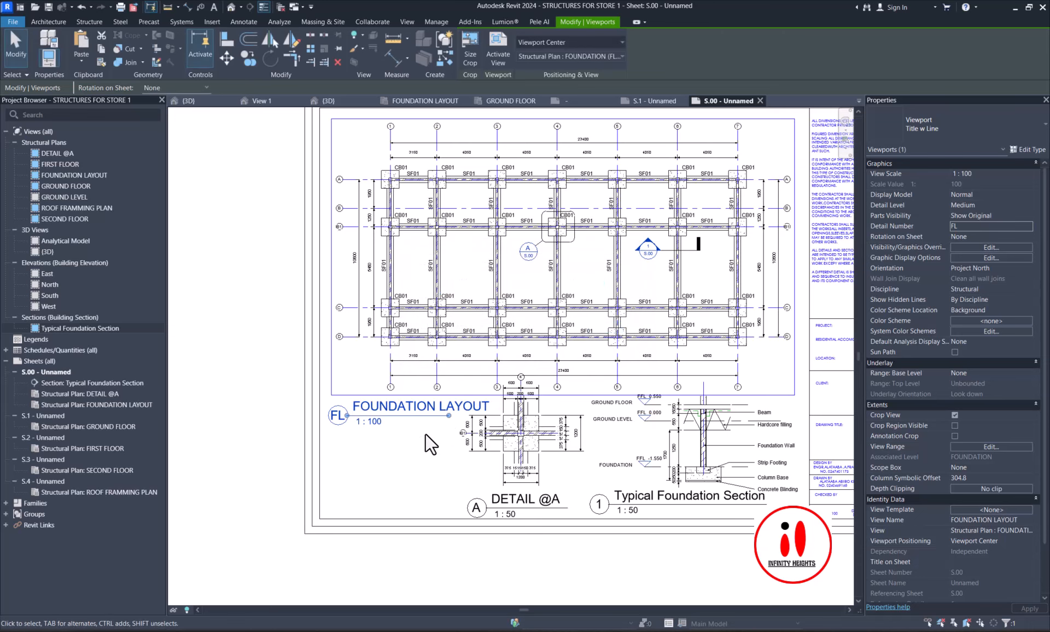
- Extend the title line of the foundation plan under the full FOUNDATION LAYOUT name
{"action": "scroll", "coordinate": [448, 417], "scroll_direction": "up", "scroll_amount": 1}
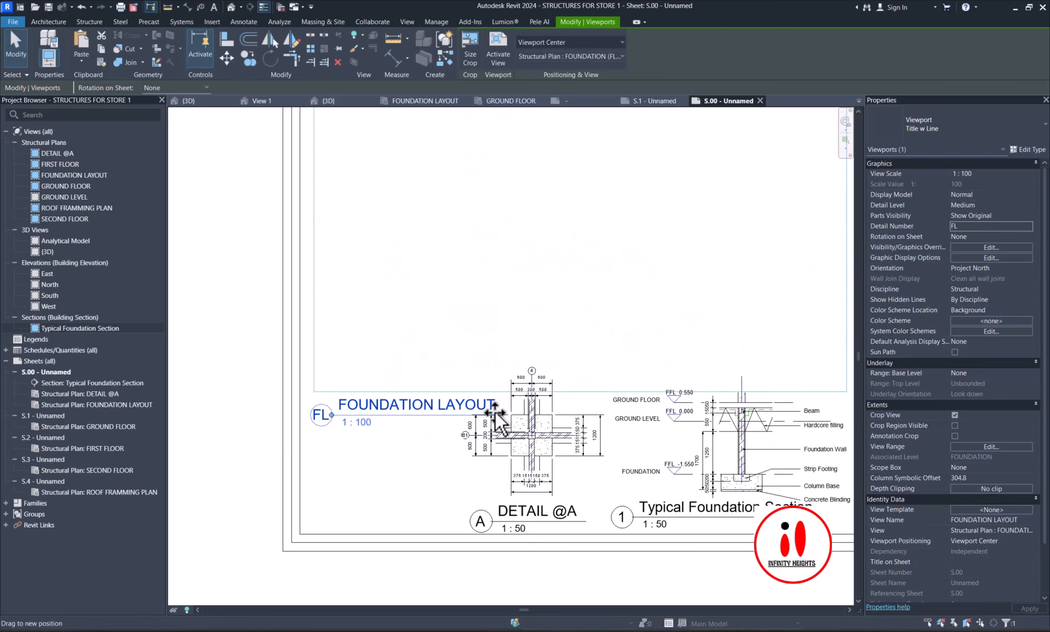
{"action": "key", "text": "Escape"}
{"action": "scroll", "coordinate": [387, 456], "scroll_direction": "down", "scroll_amount": 2}
{"action": "scroll", "coordinate": [386, 457], "scroll_direction": "down", "scroll_amount": 1}
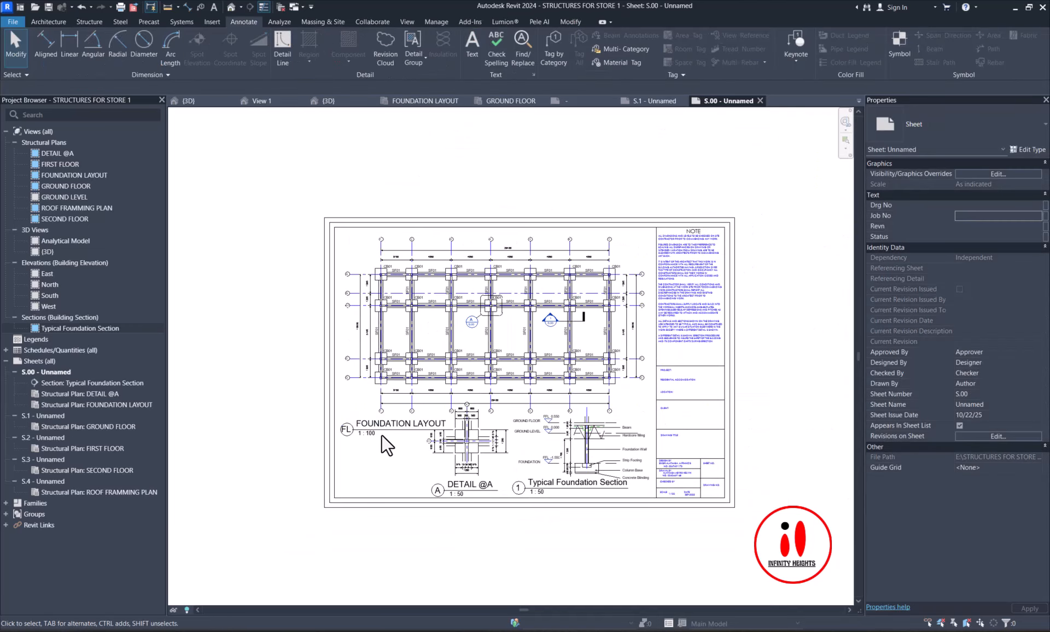
- Nudge the FOUNDATION LAYOUT viewport slightly upward on the sheet, away from the details below it
{"action": "left_click", "coordinate": [418, 339]}
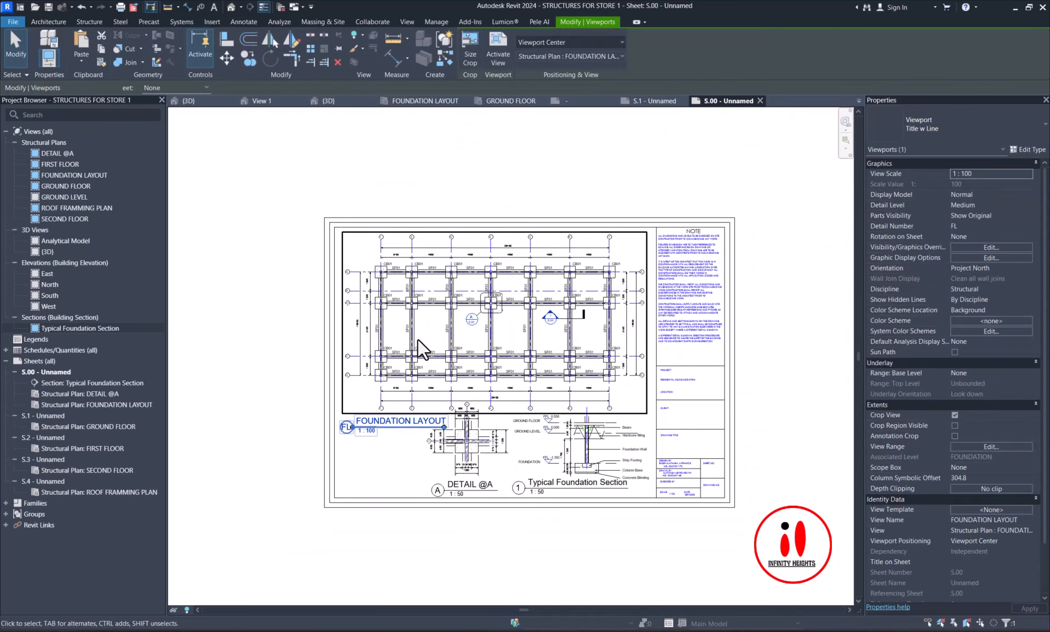
{"action": "scroll", "coordinate": [403, 390], "scroll_direction": "up", "scroll_amount": 1}
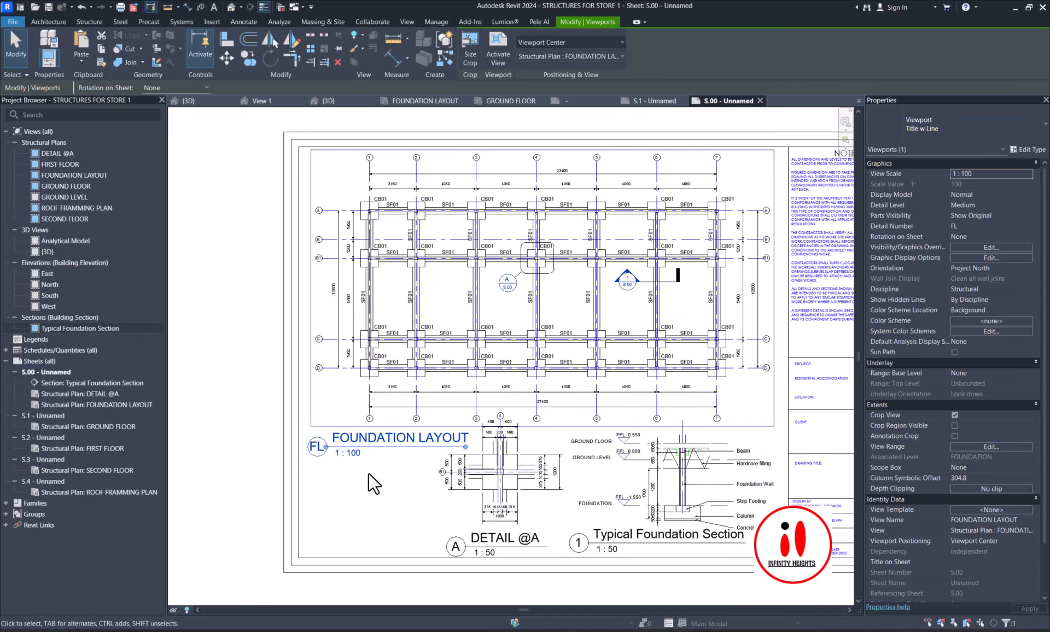
{"action": "key", "text": "Escape"}
- Nudge the DETAIL @A viewport slightly up and right, between the foundation layout title and the foundation section
{"action": "scroll", "coordinate": [457, 460], "scroll_direction": "up", "scroll_amount": 2}
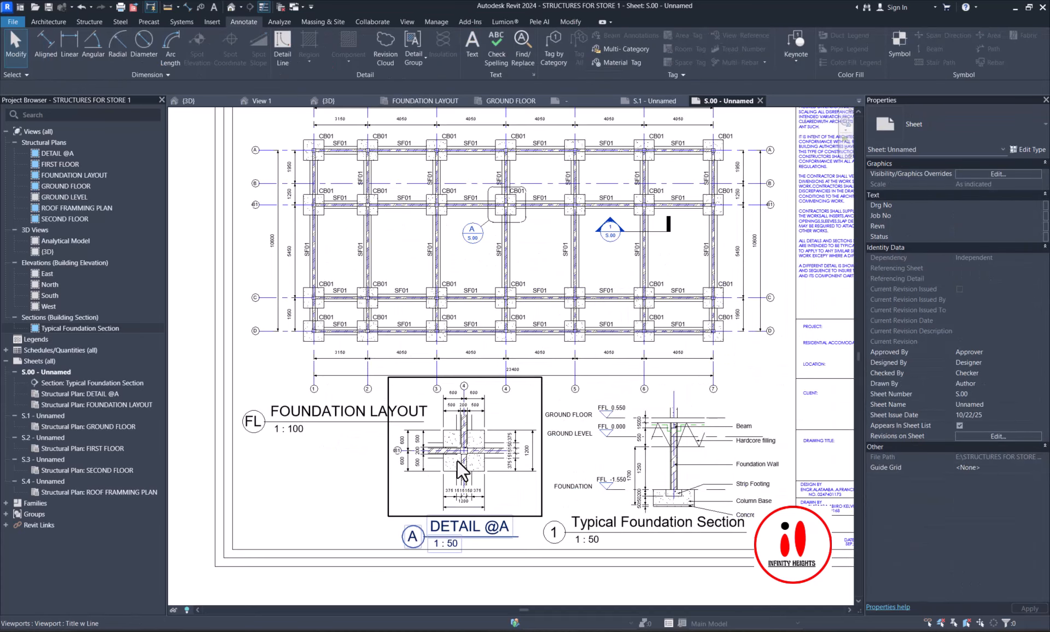
{"action": "left_click", "coordinate": [457, 461]}
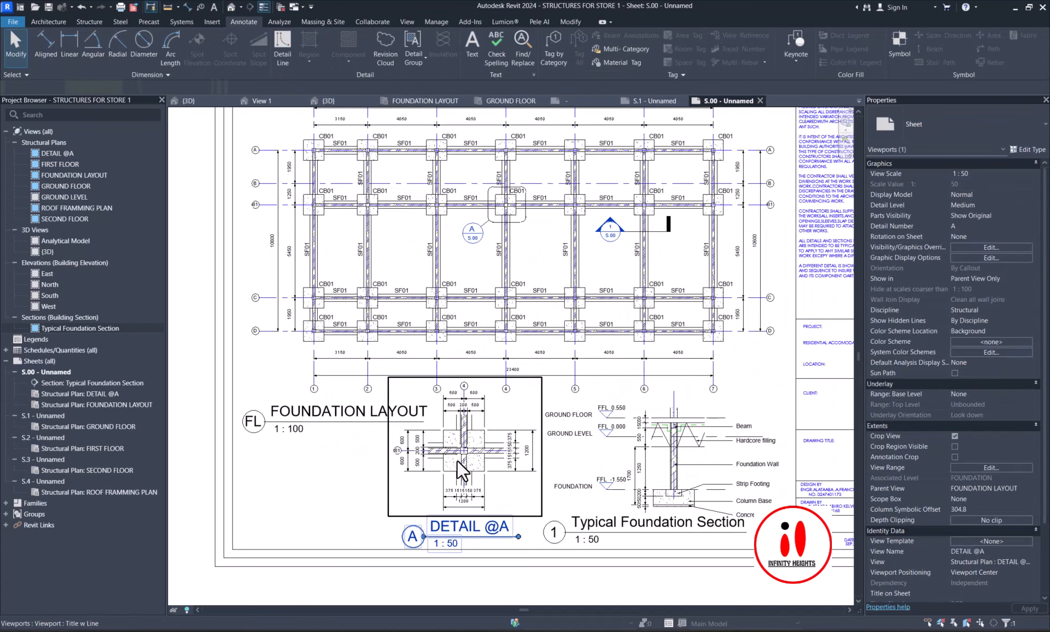
{"action": "left_click", "coordinate": [371, 477]}
{"action": "scroll", "coordinate": [384, 466], "scroll_direction": "down", "scroll_amount": 2}
{"action": "scroll", "coordinate": [360, 475], "scroll_direction": "up", "scroll_amount": 3}
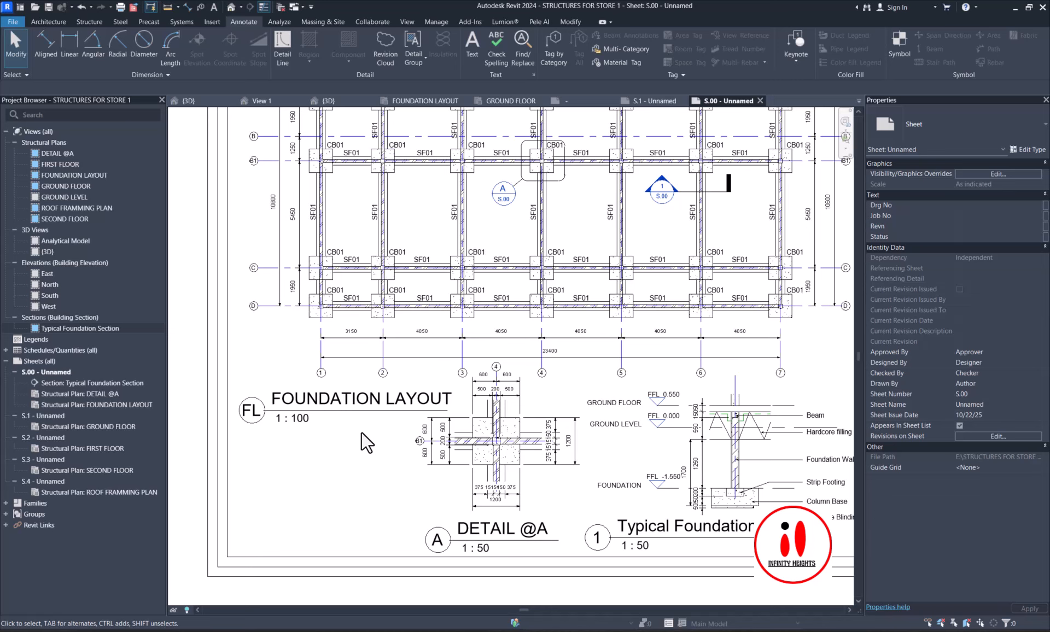
{"action": "scroll", "coordinate": [366, 442], "scroll_direction": "down", "scroll_amount": 3}
{"action": "scroll", "coordinate": [521, 312], "scroll_direction": "up", "scroll_amount": 3}
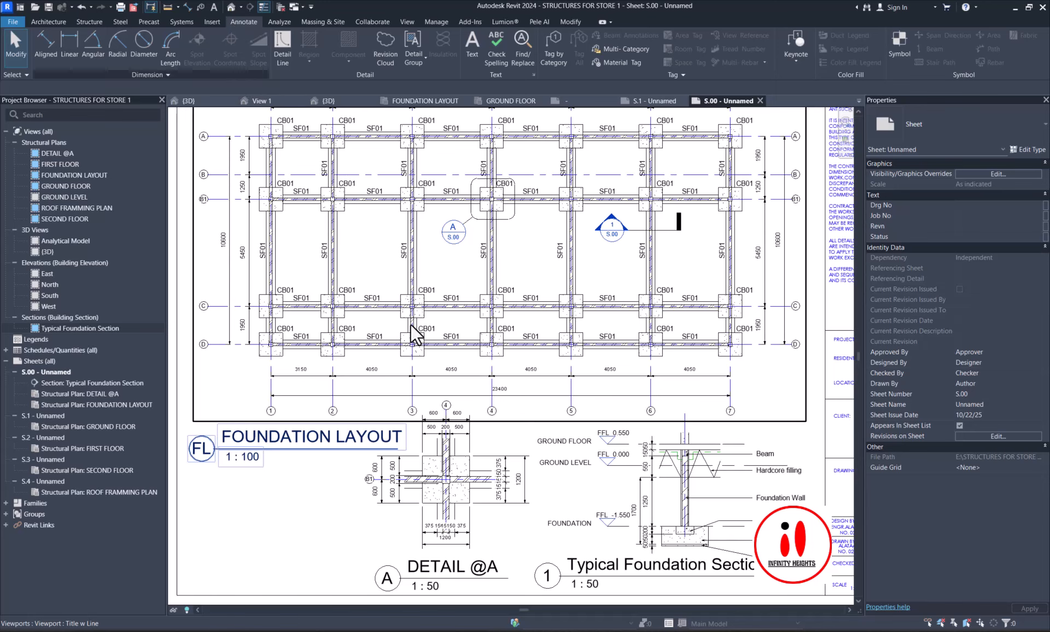
{"action": "scroll", "coordinate": [604, 484], "scroll_direction": "down", "scroll_amount": 3}
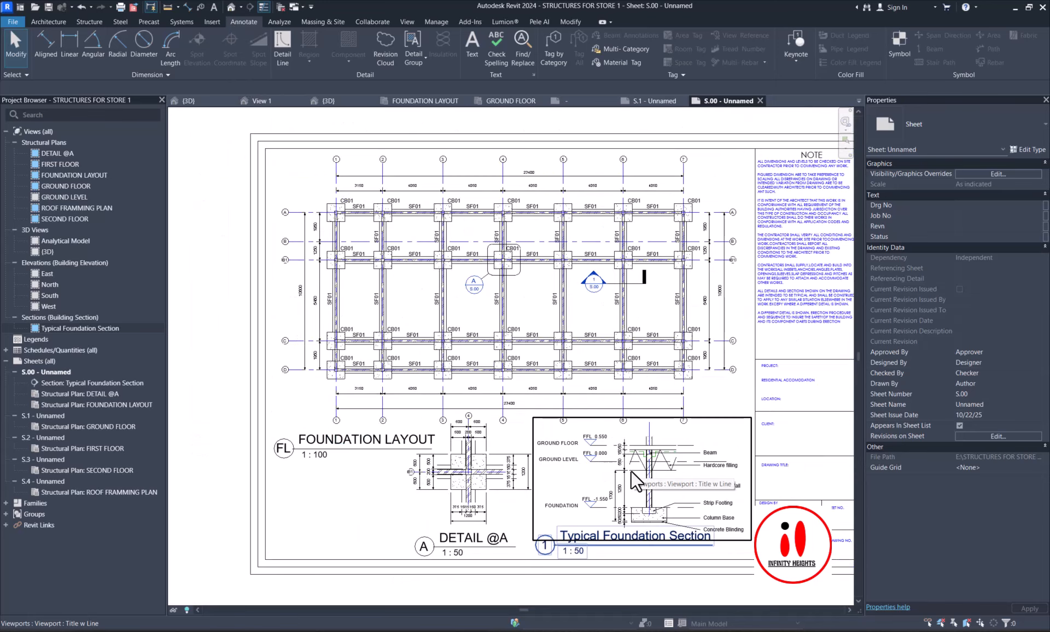
- Open the default 3D view and examine the building's foundation, ground level and ground floor from the front
{"action": "left_click", "coordinate": [231, 8]}
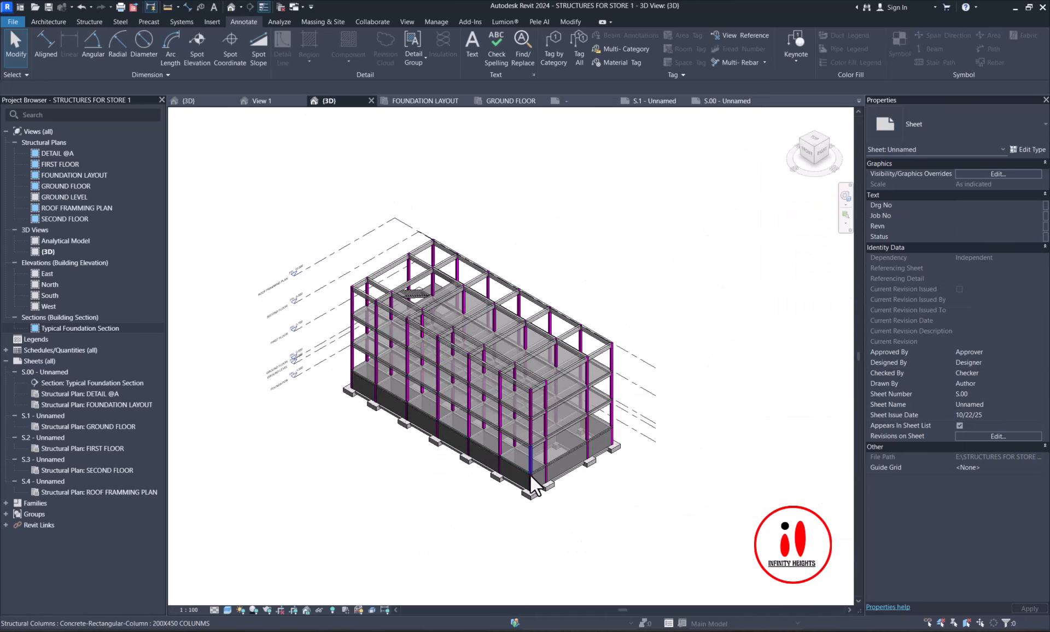
{"action": "middle_click_drag", "start_coordinate": [581, 501], "coordinate": [411, 421], "text": "shift"}
{"action": "scroll", "coordinate": [311, 394], "scroll_direction": "up", "scroll_amount": 6}
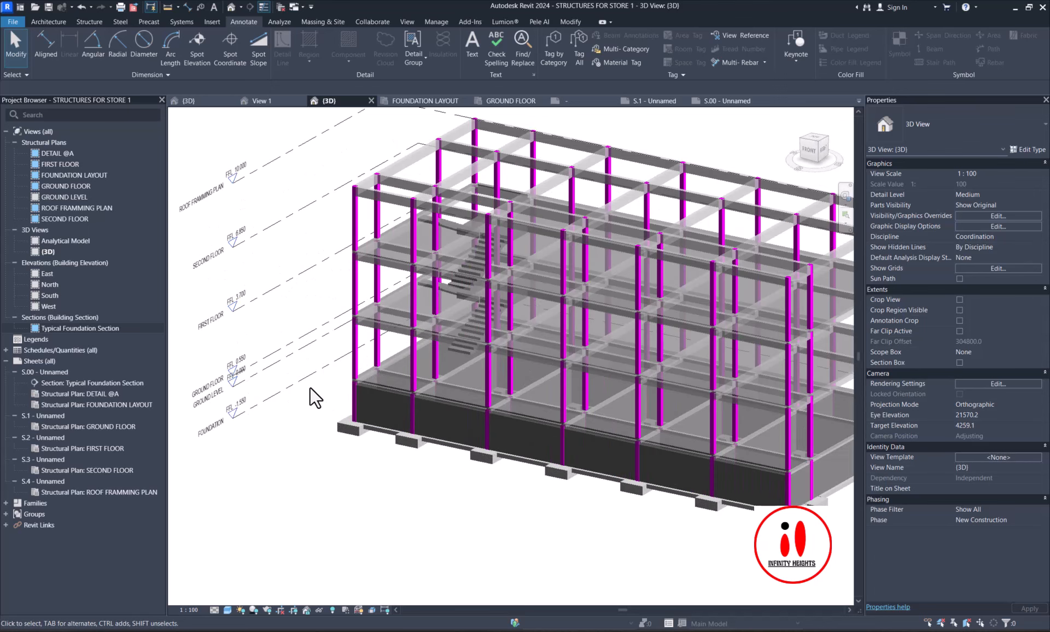
{"action": "scroll", "coordinate": [322, 385], "scroll_direction": "down", "scroll_amount": 3}
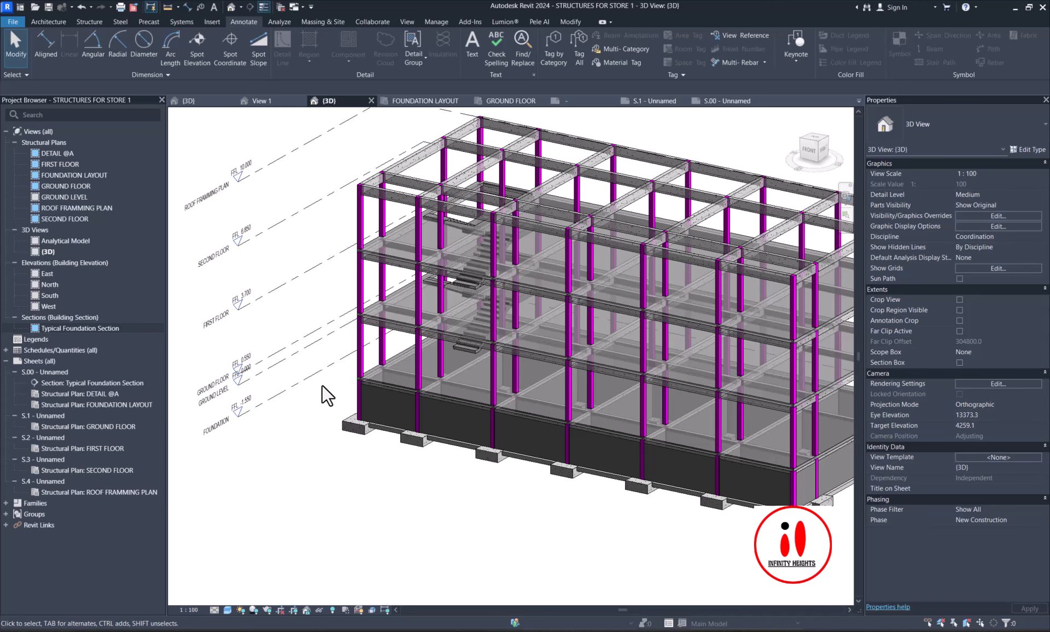
- Return to sheet S.00, activate the Typical Foundation Section view and place a Target spot elevation on the ground floor level
{"action": "left_click", "coordinate": [724, 101]}
{"action": "scroll", "coordinate": [628, 440], "scroll_direction": "up", "scroll_amount": 5}
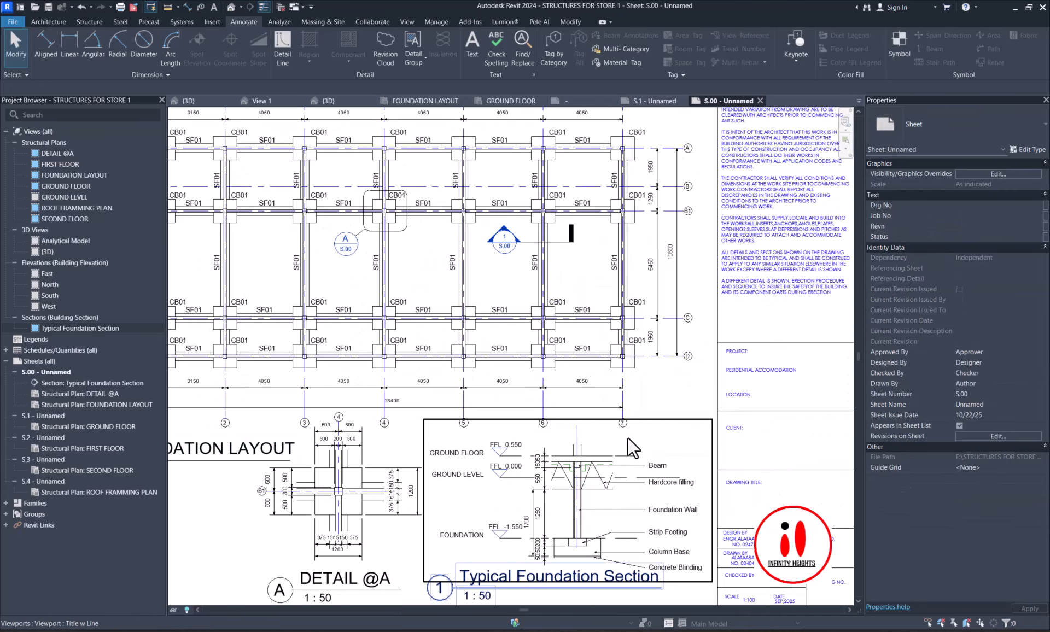
{"action": "double_click", "coordinate": [568, 454]}
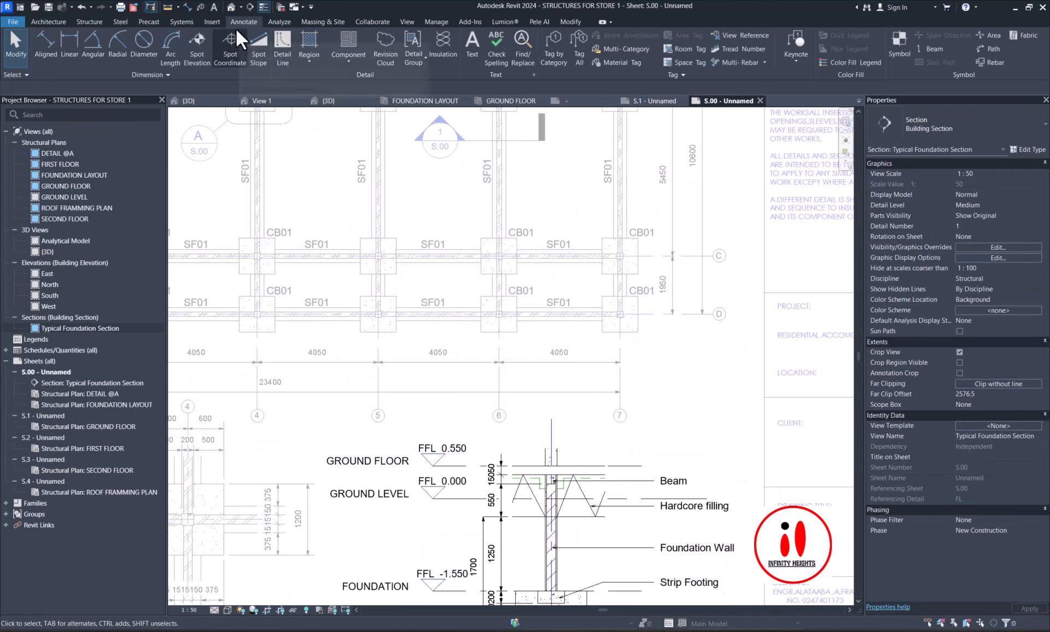
{"action": "left_click", "coordinate": [196, 48]}
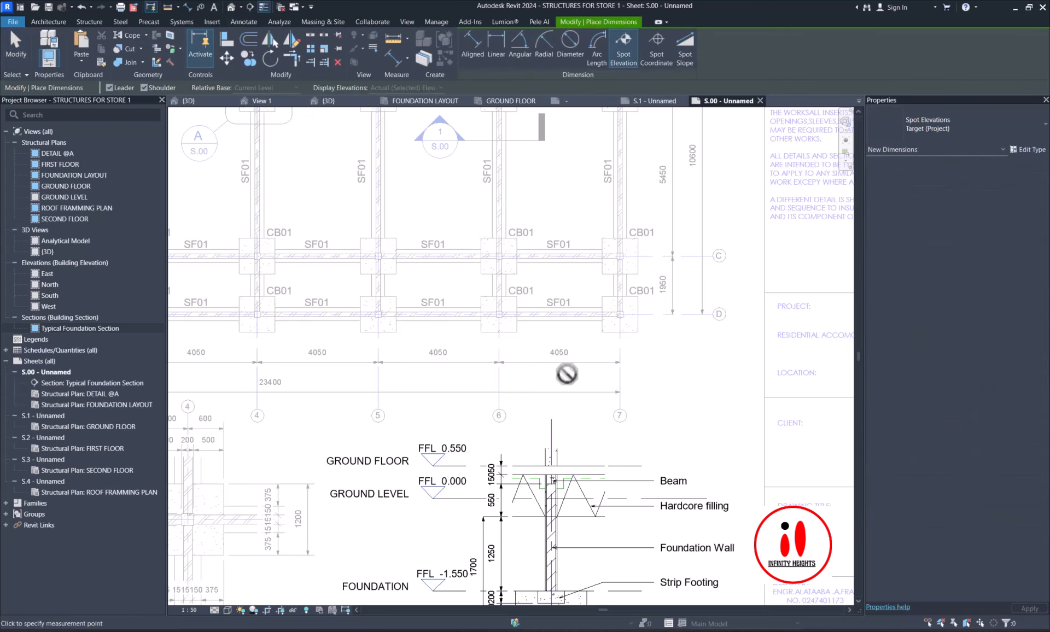
{"action": "scroll", "coordinate": [588, 469], "scroll_direction": "up", "scroll_amount": 1}
{"action": "left_click", "coordinate": [588, 467]}
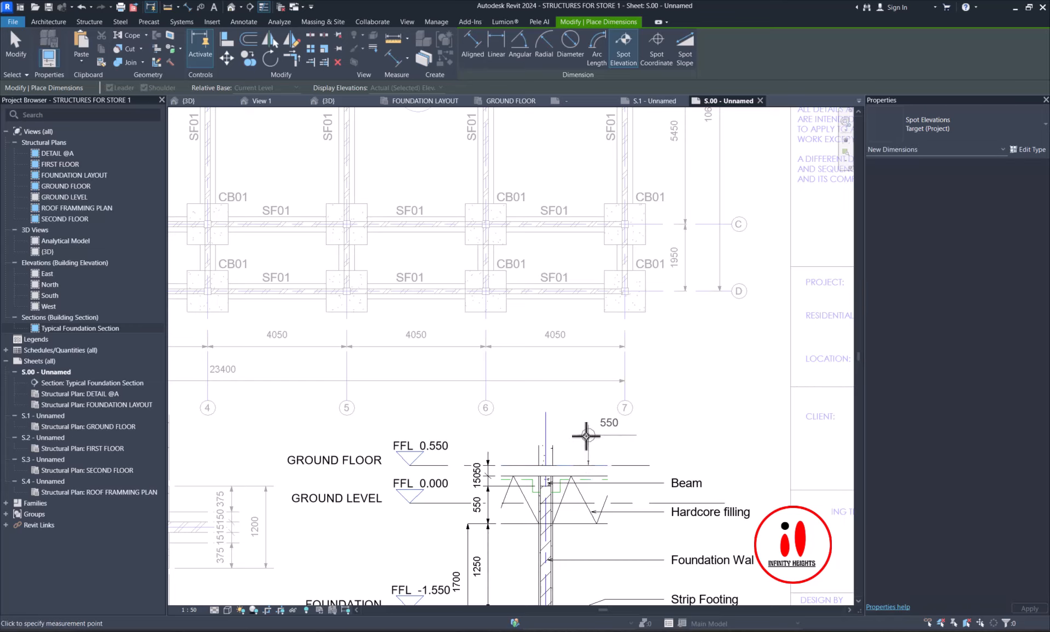
{"action": "left_click", "coordinate": [586, 435]}
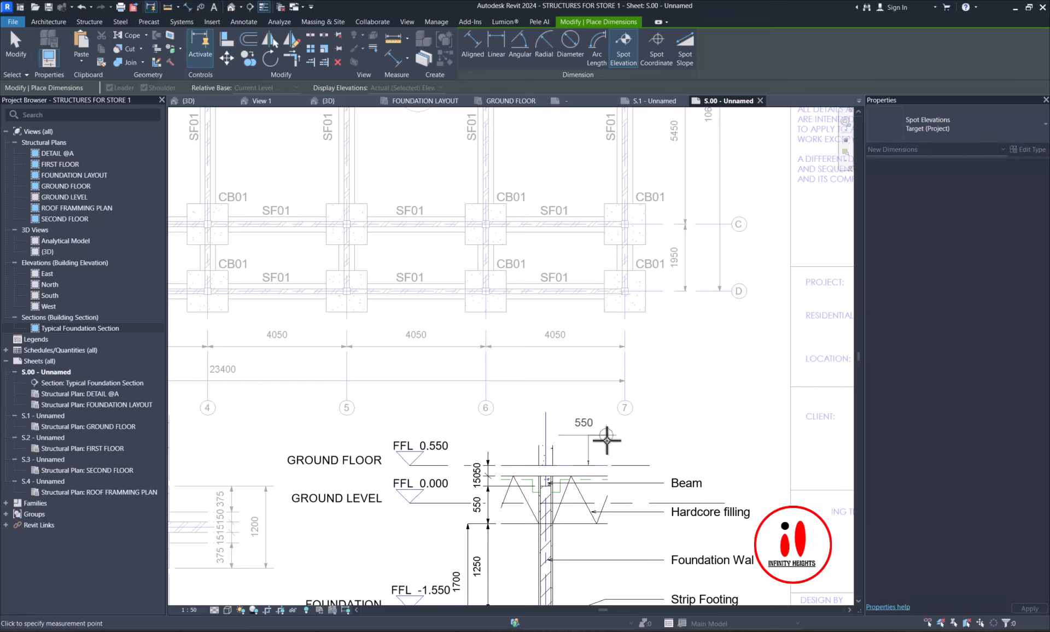
{"action": "left_click", "coordinate": [606, 438]}
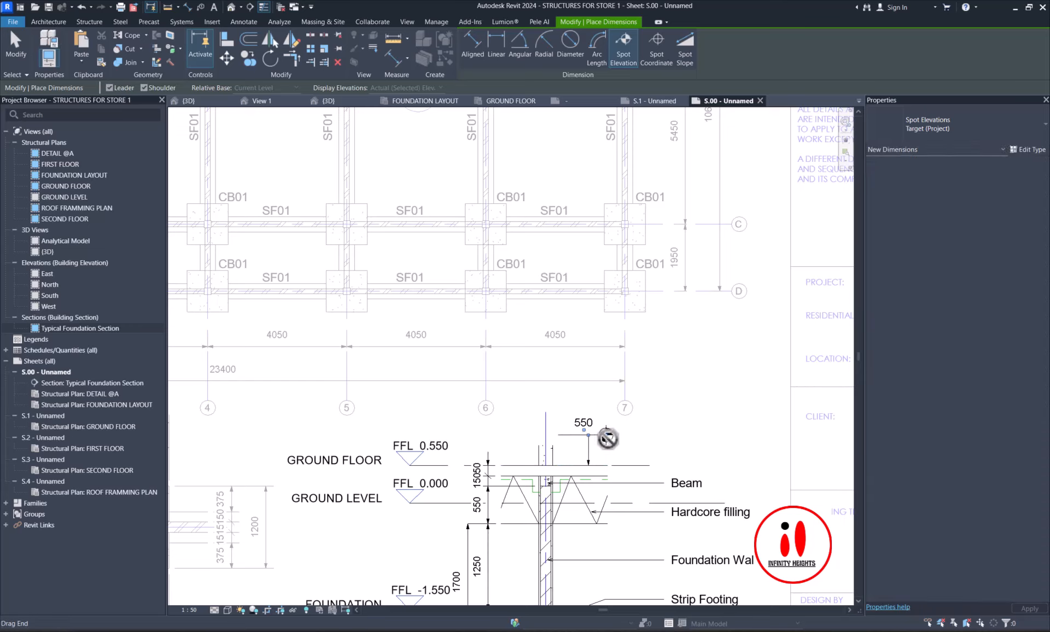
{"action": "key", "text": "Escape"}
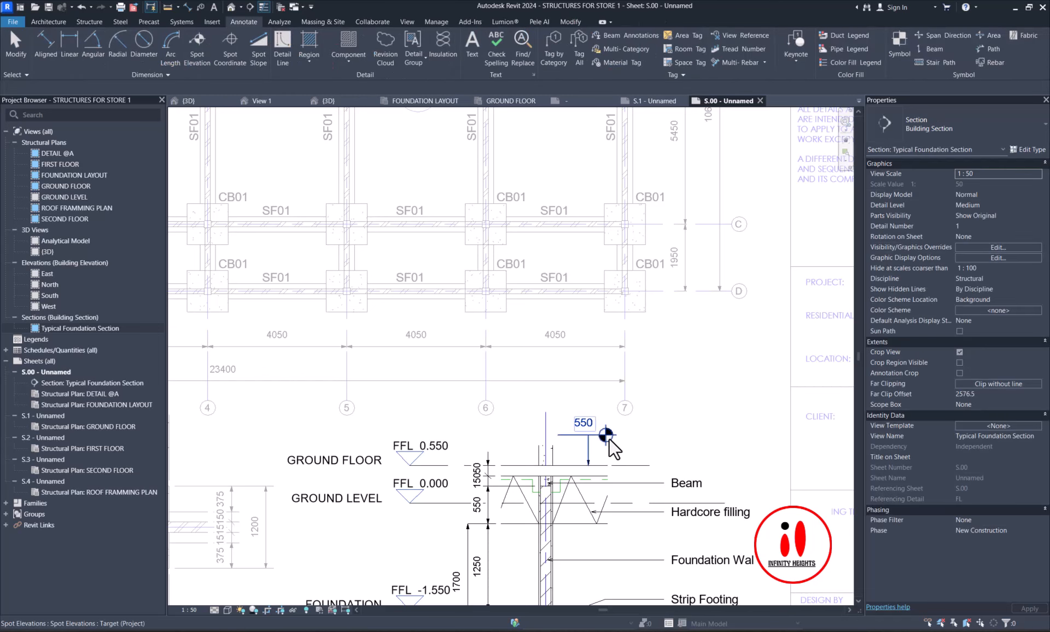
- Examine the spot elevation above the ground floor level in the Typical Foundation Section, up close and against the whole sheet
{"action": "scroll", "coordinate": [582, 461], "scroll_direction": "up", "scroll_amount": 2}
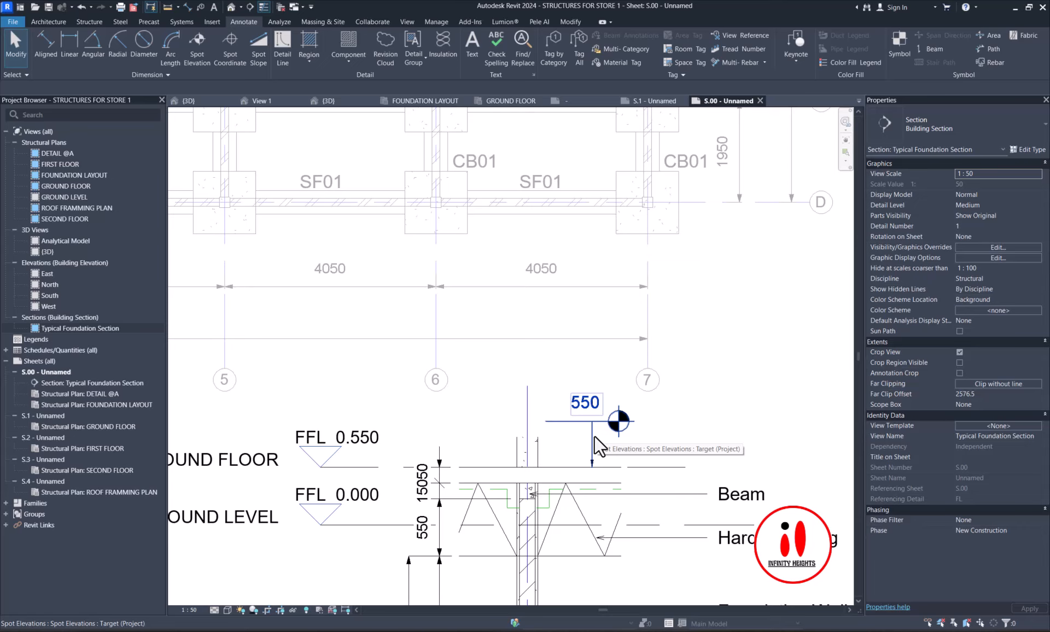
{"action": "scroll", "coordinate": [550, 431], "scroll_direction": "down", "scroll_amount": 3}
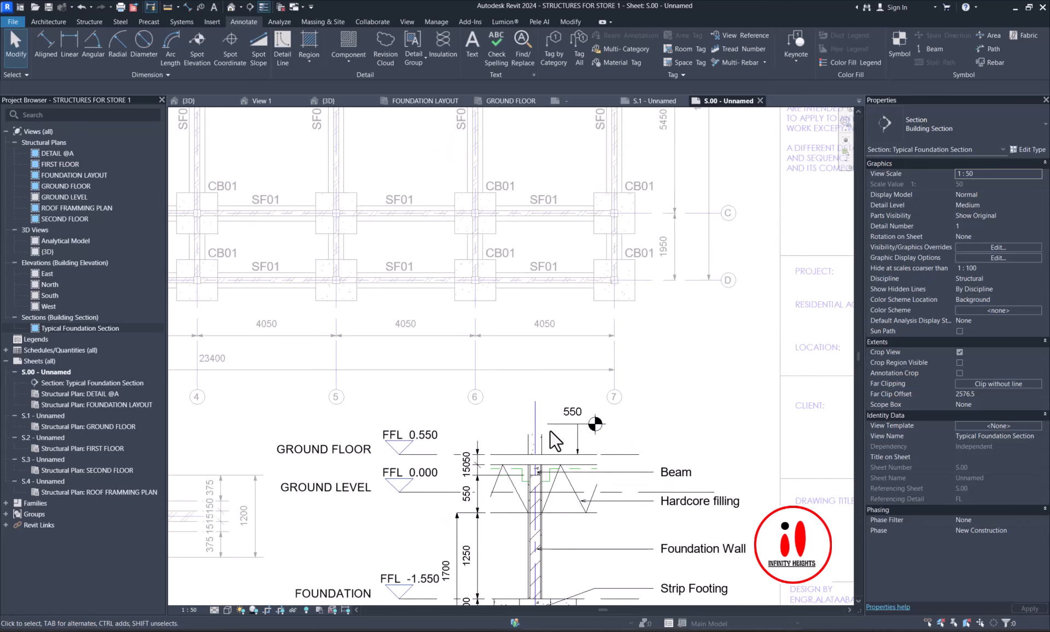
{"action": "scroll", "coordinate": [551, 431], "scroll_direction": "down", "scroll_amount": 2}
{"action": "scroll", "coordinate": [542, 425], "scroll_direction": "up", "scroll_amount": 1}
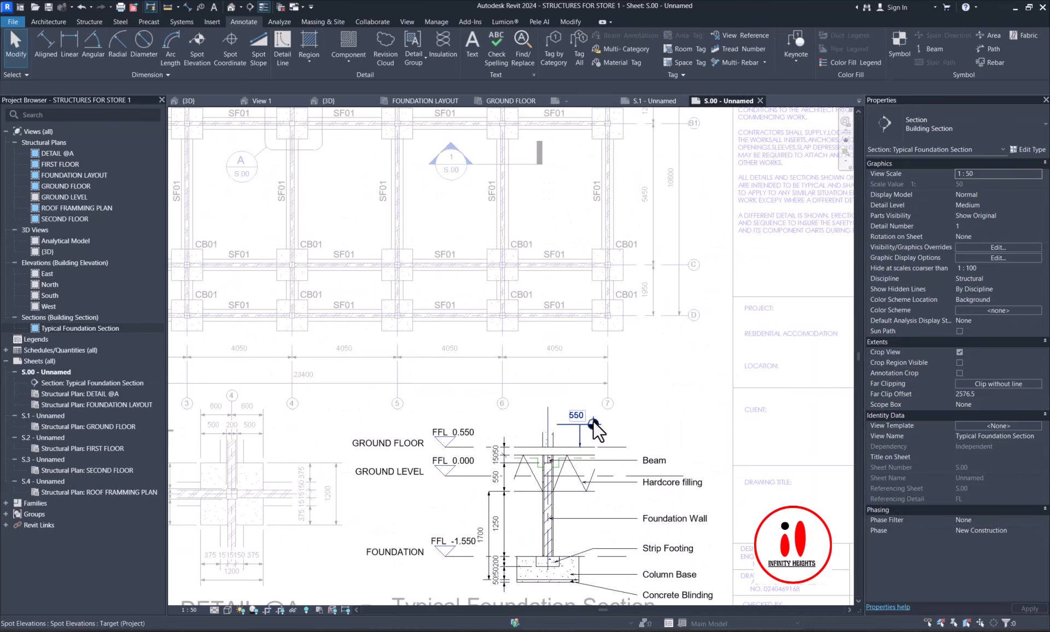
{"action": "scroll", "coordinate": [593, 421], "scroll_direction": "up", "scroll_amount": 1}
{"action": "scroll", "coordinate": [589, 427], "scroll_direction": "down", "scroll_amount": 2}
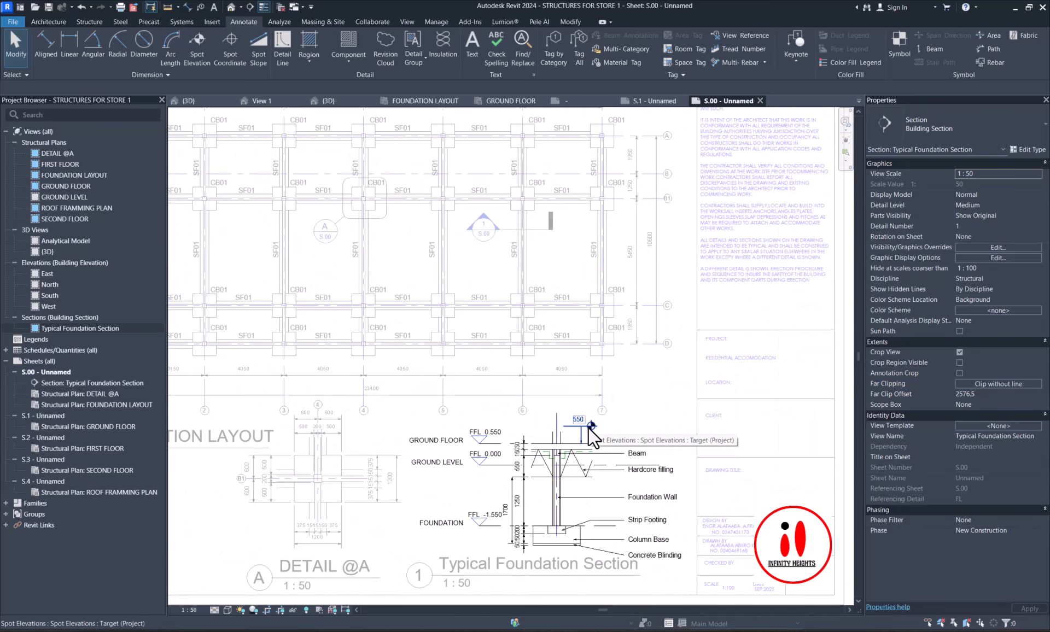
{"action": "scroll", "coordinate": [589, 428], "scroll_direction": "down", "scroll_amount": 2}
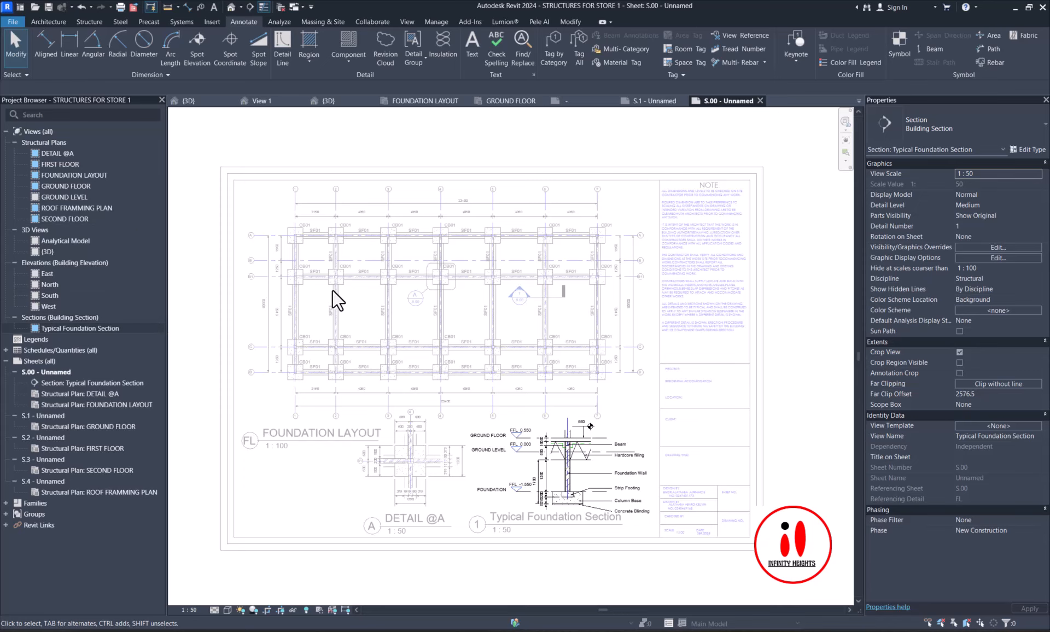
{"action": "scroll", "coordinate": [323, 378], "scroll_direction": "up", "scroll_amount": 1}
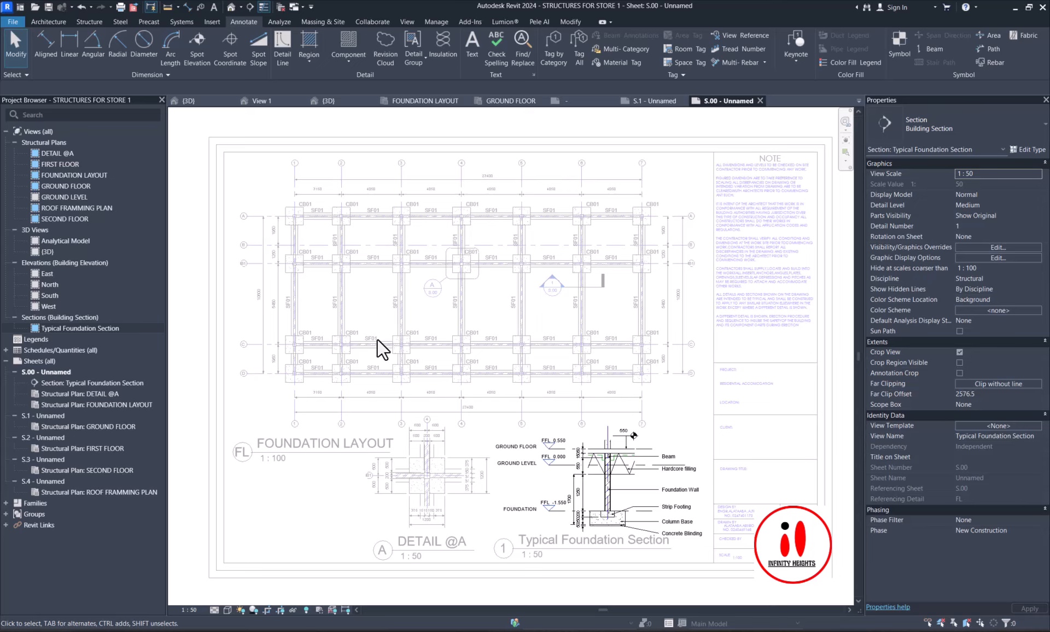
- Deactivate the Typical Foundation Section view to return to editing sheet S.00
{"action": "scroll", "coordinate": [532, 311], "scroll_direction": "down", "scroll_amount": 5}
{"action": "double_click", "coordinate": [286, 188]}
{"action": "scroll", "coordinate": [445, 382], "scroll_direction": "up", "scroll_amount": 3}
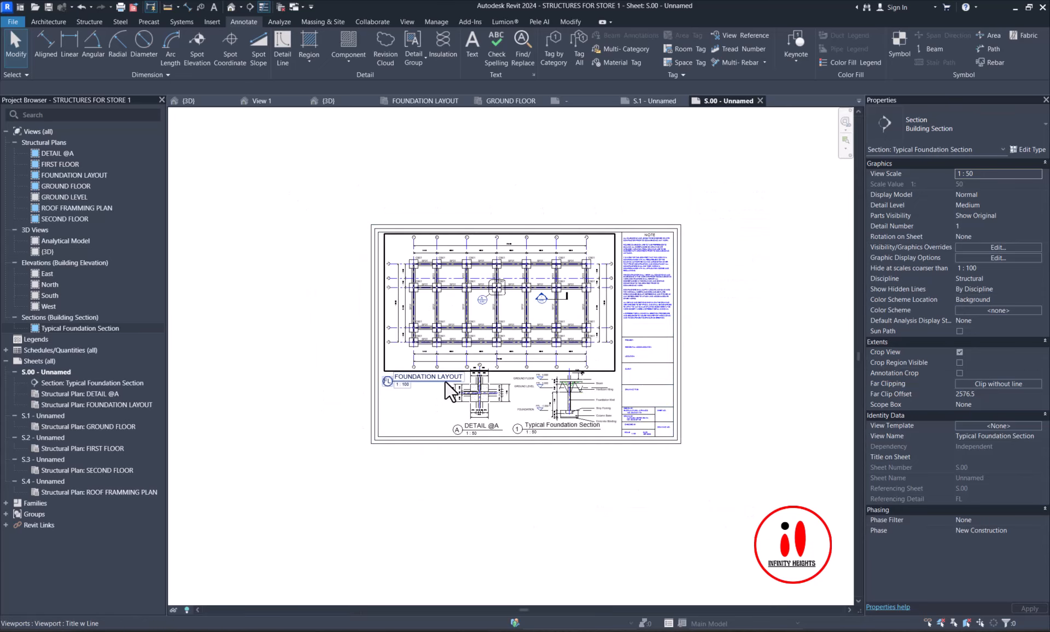
- Review the arrangement of the FOUNDATION LAYOUT, DETAIL @A and Typical Foundation Section viewports on sheet S.00
{"action": "scroll", "coordinate": [449, 254], "scroll_direction": "down", "scroll_amount": 2}
{"action": "scroll", "coordinate": [455, 281], "scroll_direction": "up", "scroll_amount": 1}
{"action": "scroll", "coordinate": [454, 281], "scroll_direction": "up", "scroll_amount": 1}
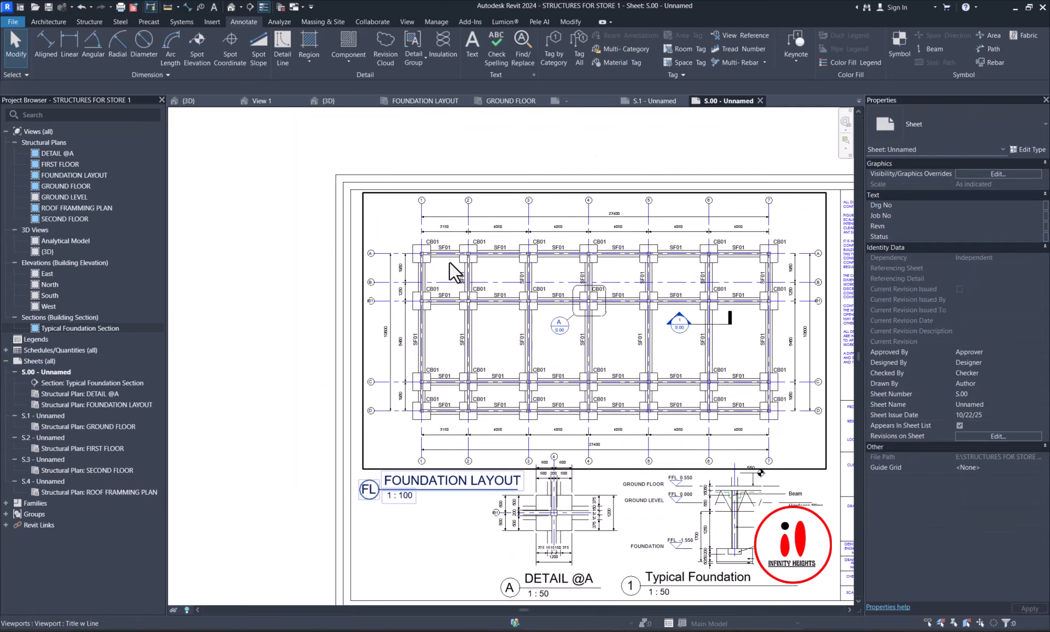
{"action": "scroll", "coordinate": [340, 242], "scroll_direction": "down", "scroll_amount": 2}
{"action": "scroll", "coordinate": [624, 388], "scroll_direction": "up", "scroll_amount": 1}
{"action": "scroll", "coordinate": [547, 385], "scroll_direction": "up", "scroll_amount": 5}
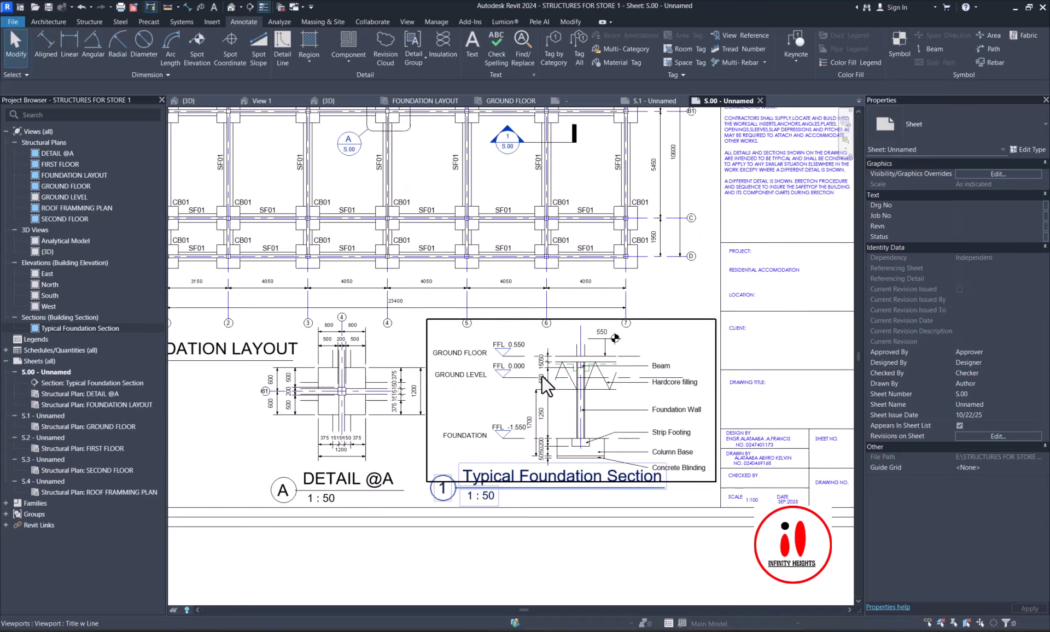
{"action": "scroll", "coordinate": [458, 418], "scroll_direction": "down", "scroll_amount": 7}
{"action": "scroll", "coordinate": [615, 399], "scroll_direction": "up", "scroll_amount": 2}
{"action": "scroll", "coordinate": [615, 399], "scroll_direction": "down", "scroll_amount": 1}
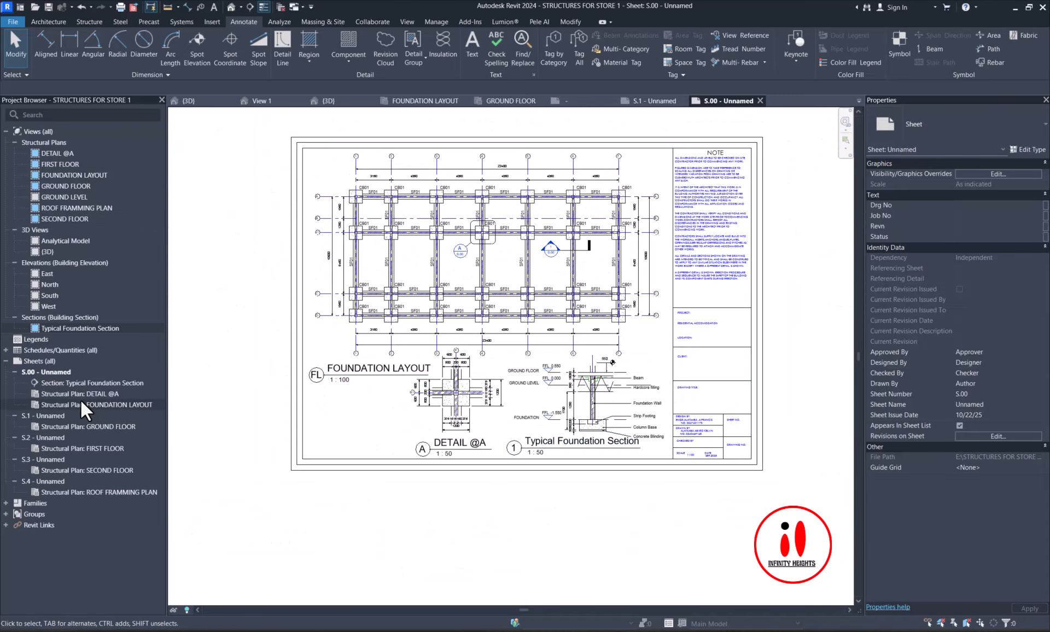
- Open the GROUND FLOOR structural plan and shorten grid 4 so its upper bubble lines up with the neighbouring grid bubbles
{"action": "left_click", "coordinate": [84, 428]}
{"action": "double_click", "coordinate": [84, 428]}
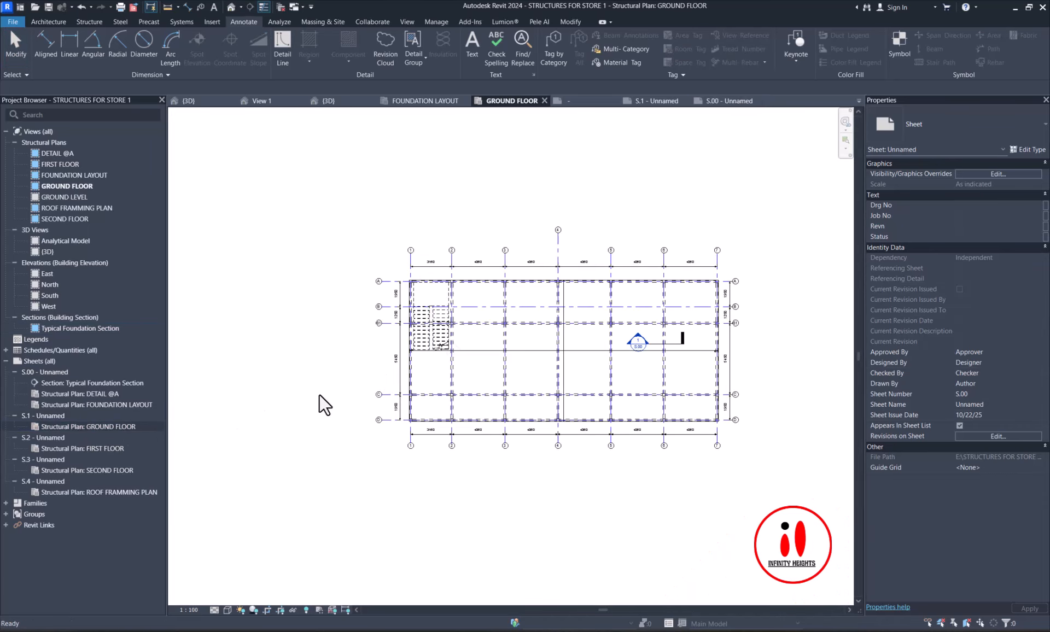
{"action": "scroll", "coordinate": [475, 309], "scroll_direction": "up", "scroll_amount": 3}
{"action": "scroll", "coordinate": [488, 294], "scroll_direction": "down", "scroll_amount": 3}
{"action": "scroll", "coordinate": [589, 262], "scroll_direction": "up", "scroll_amount": 3}
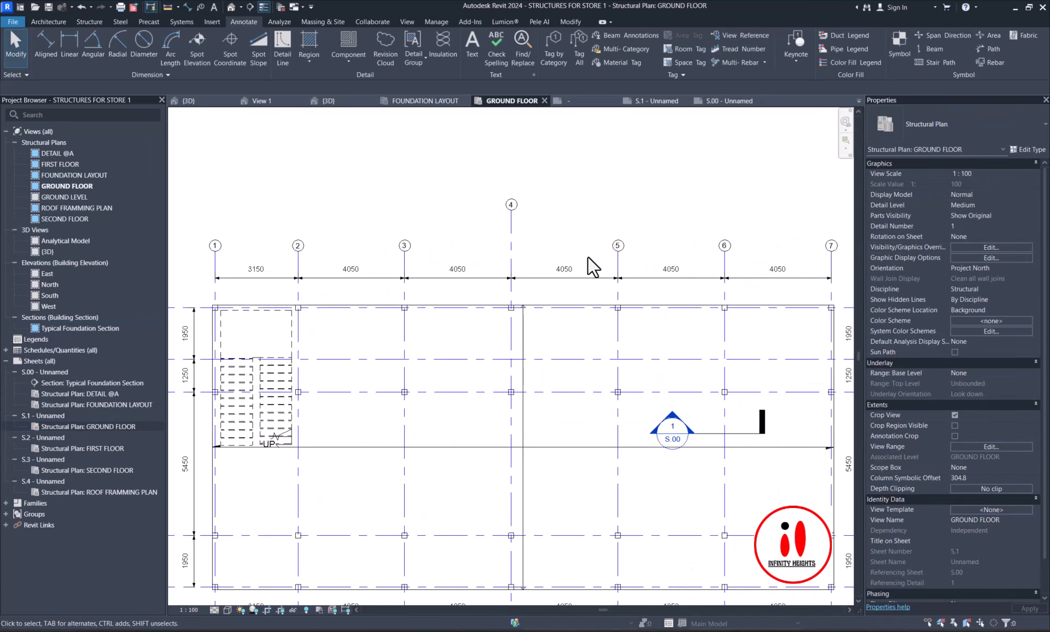
{"action": "scroll", "coordinate": [540, 261], "scroll_direction": "down", "scroll_amount": 2}
{"action": "scroll", "coordinate": [531, 245], "scroll_direction": "up", "scroll_amount": 2}
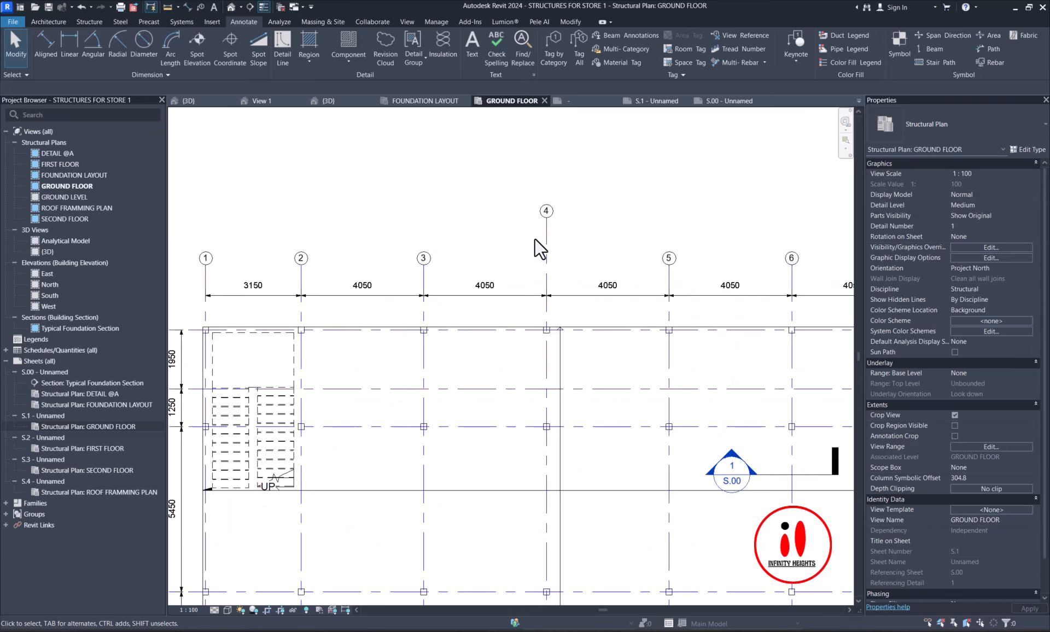
{"action": "left_click", "coordinate": [545, 224]}
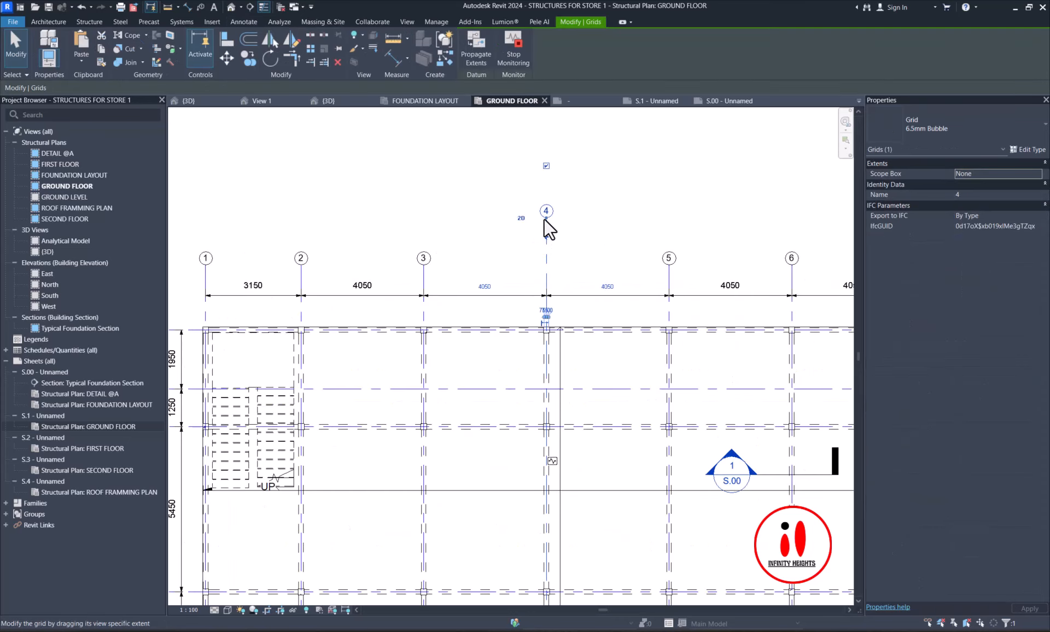
{"action": "left_click_drag", "start_coordinate": [545, 219], "coordinate": [546, 265]}
{"action": "scroll", "coordinate": [512, 241], "scroll_direction": "down", "scroll_amount": 3}
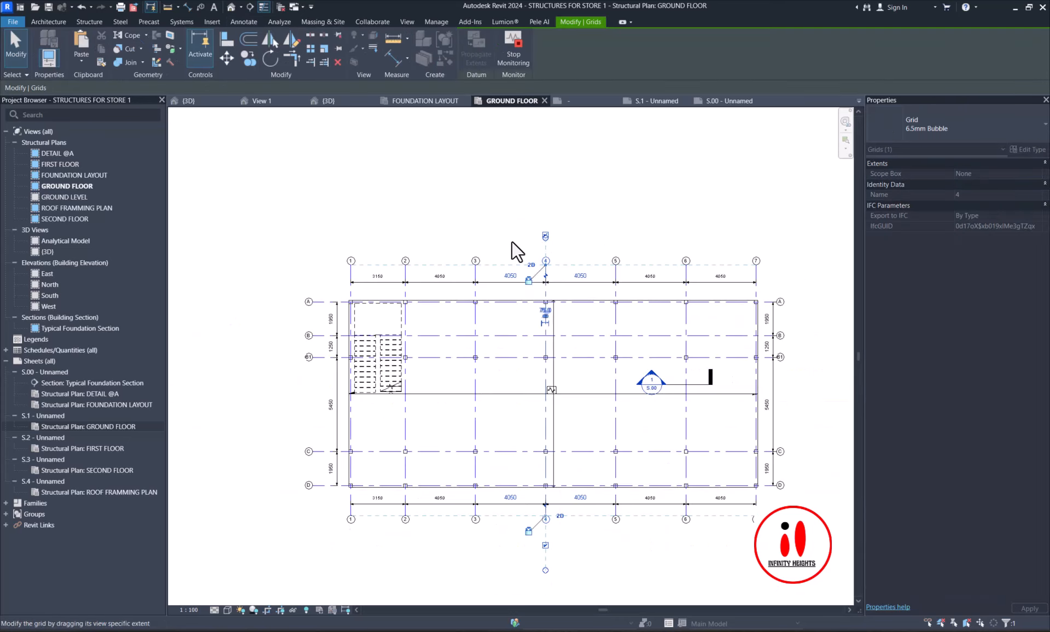
{"action": "left_click", "coordinate": [454, 208]}
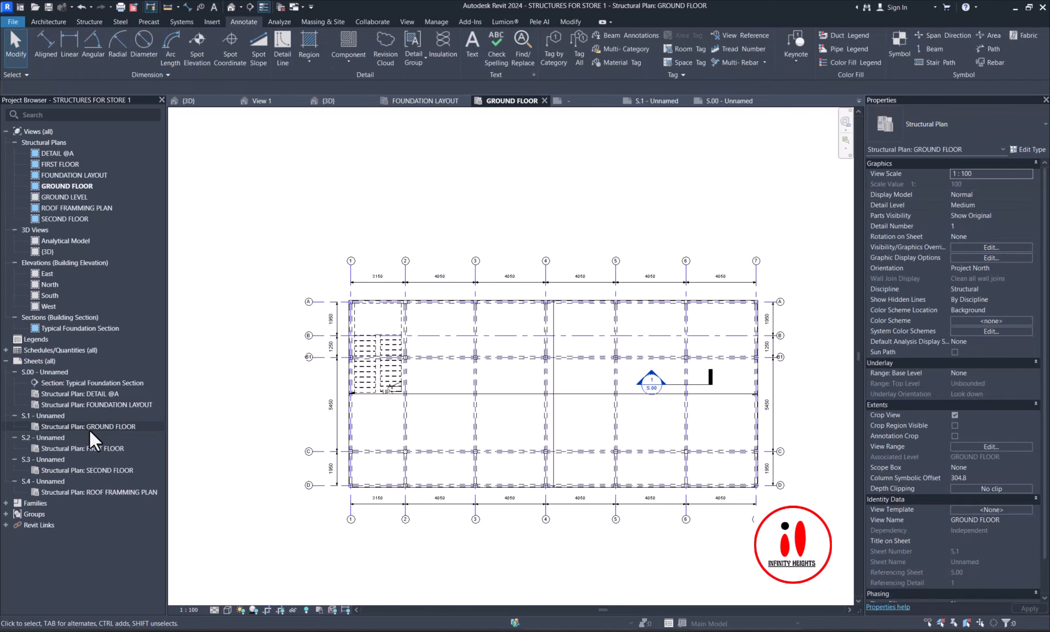
- Open sheet S.1 and lengthen the ground floor viewport's title line to the end of the title text
{"action": "left_click", "coordinate": [90, 430]}
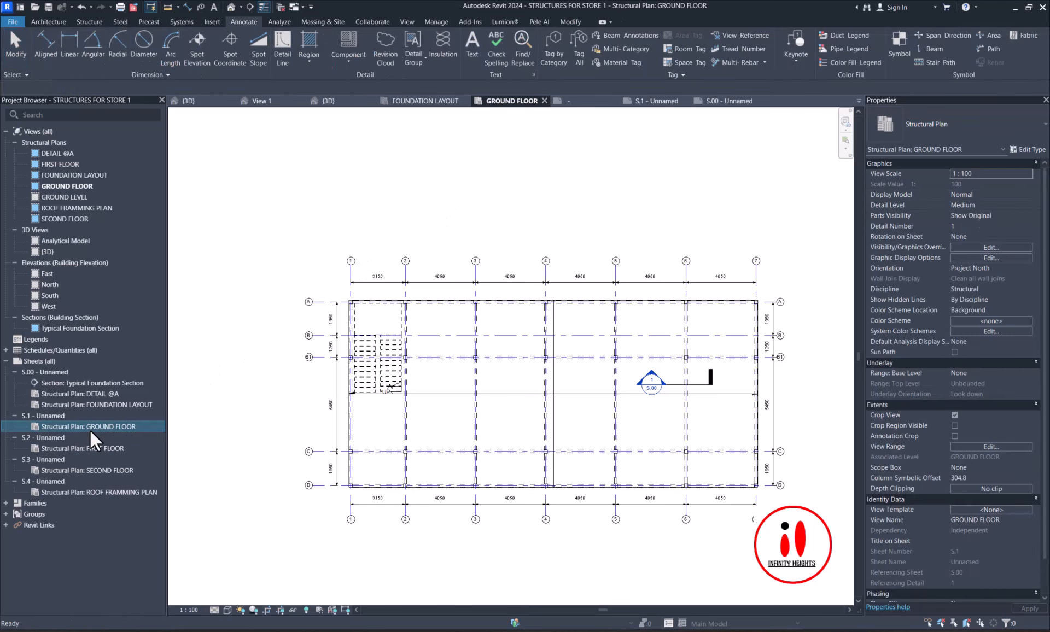
{"action": "double_click", "coordinate": [54, 416]}
{"action": "scroll", "coordinate": [485, 369], "scroll_direction": "up", "scroll_amount": 5}
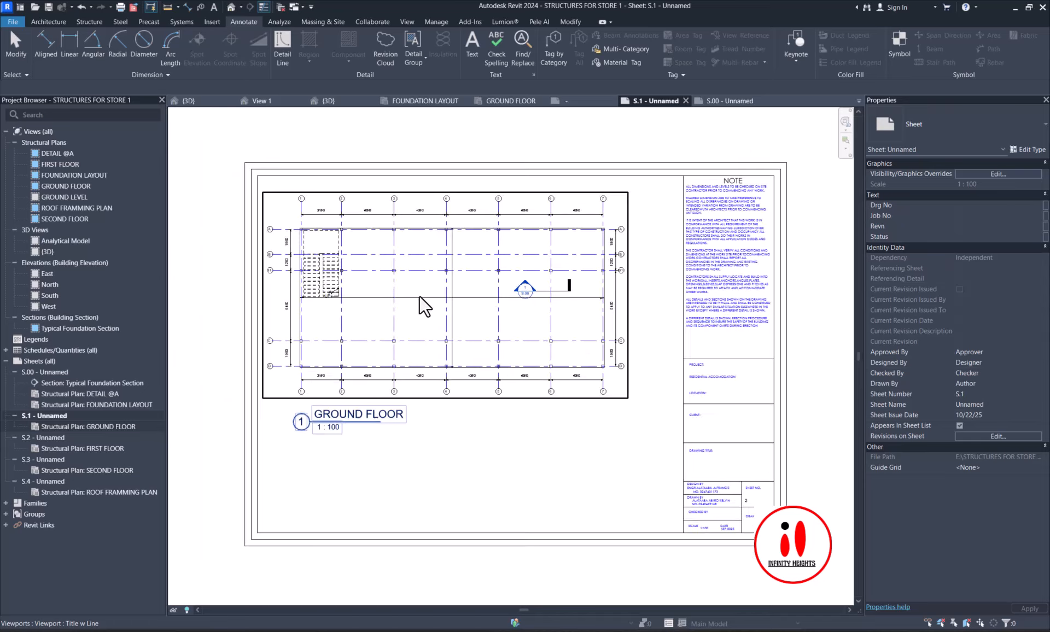
{"action": "left_click", "coordinate": [482, 285]}
{"action": "scroll", "coordinate": [402, 244], "scroll_direction": "up", "scroll_amount": 3}
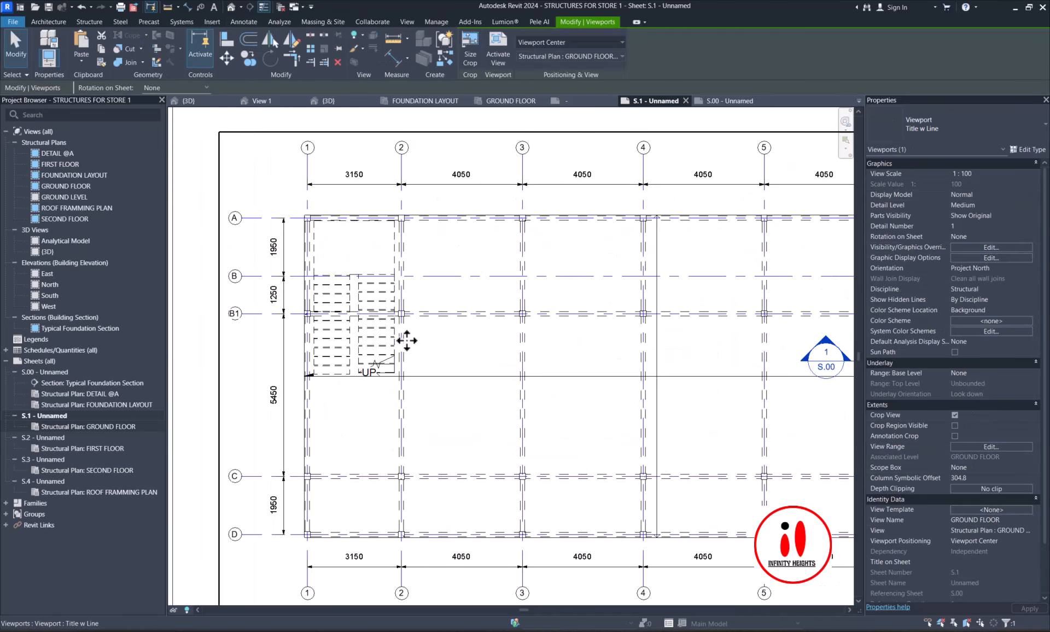
{"action": "scroll", "coordinate": [460, 265], "scroll_direction": "down", "scroll_amount": 2}
{"action": "scroll", "coordinate": [382, 394], "scroll_direction": "up", "scroll_amount": 2}
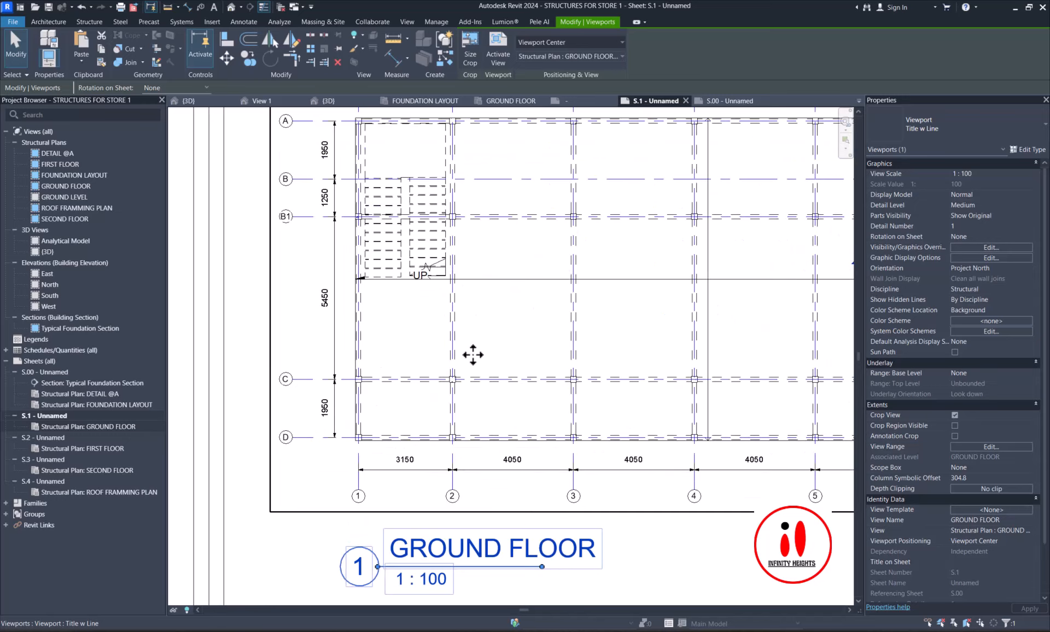
{"action": "scroll", "coordinate": [473, 356], "scroll_direction": "down", "scroll_amount": 2}
{"action": "scroll", "coordinate": [432, 274], "scroll_direction": "up", "scroll_amount": 2}
{"action": "scroll", "coordinate": [418, 269], "scroll_direction": "up", "scroll_amount": 2}
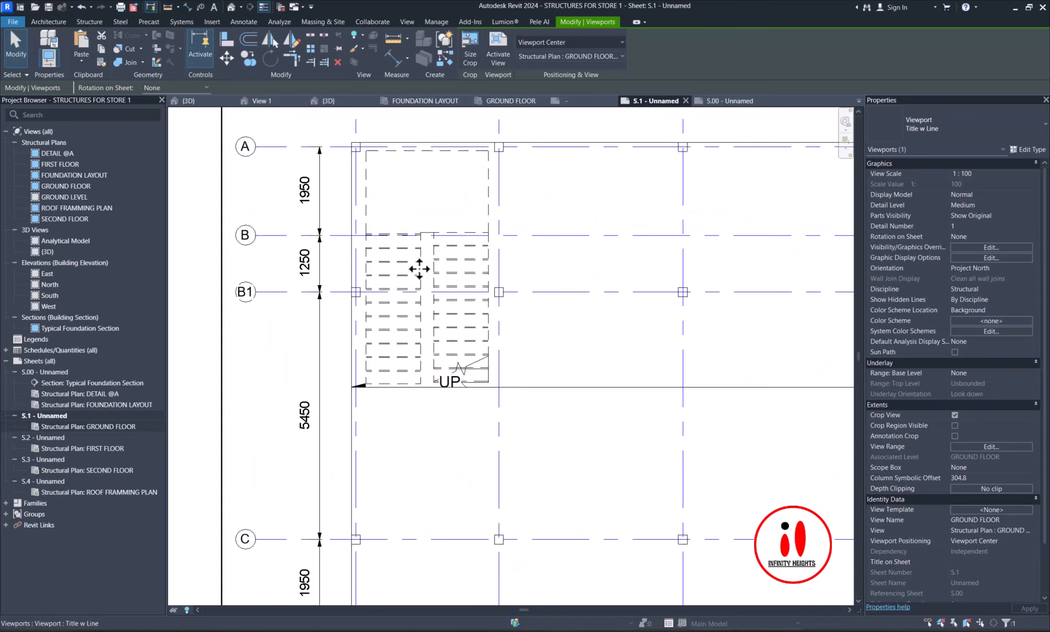
{"action": "scroll", "coordinate": [429, 302], "scroll_direction": "down", "scroll_amount": 4}
{"action": "scroll", "coordinate": [445, 276], "scroll_direction": "down", "scroll_amount": 1}
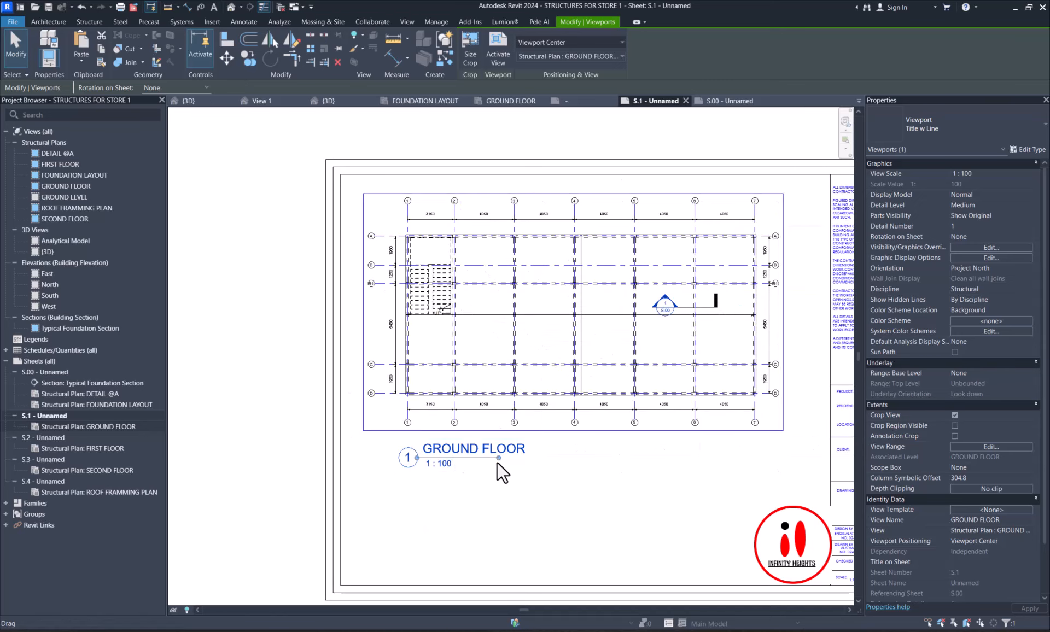
{"action": "left_click_drag", "start_coordinate": [499, 458], "coordinate": [527, 458]}
- Rename the viewport title to G.A GROUND FLOOR PLAN without renaming the corresponding level and views
{"action": "left_click", "coordinate": [462, 456]}
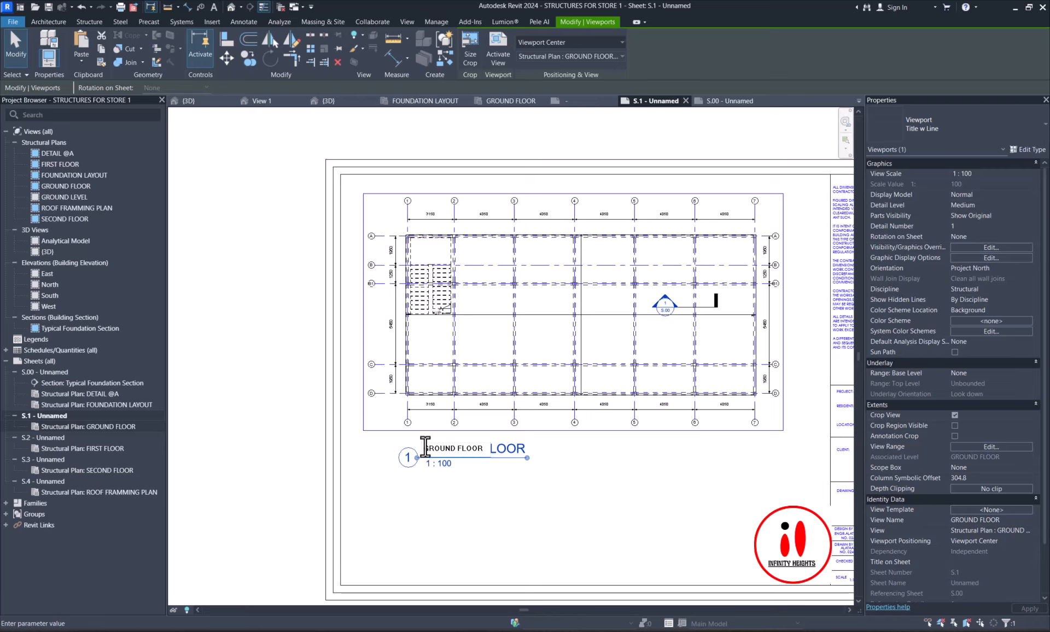
{"action": "type", "text": "S.A"}
{"action": "key", "text": "Right"}
{"action": "key", "text": "Right"}
{"action": "type", "text": "PLAN"}
{"action": "key", "text": "Return"}
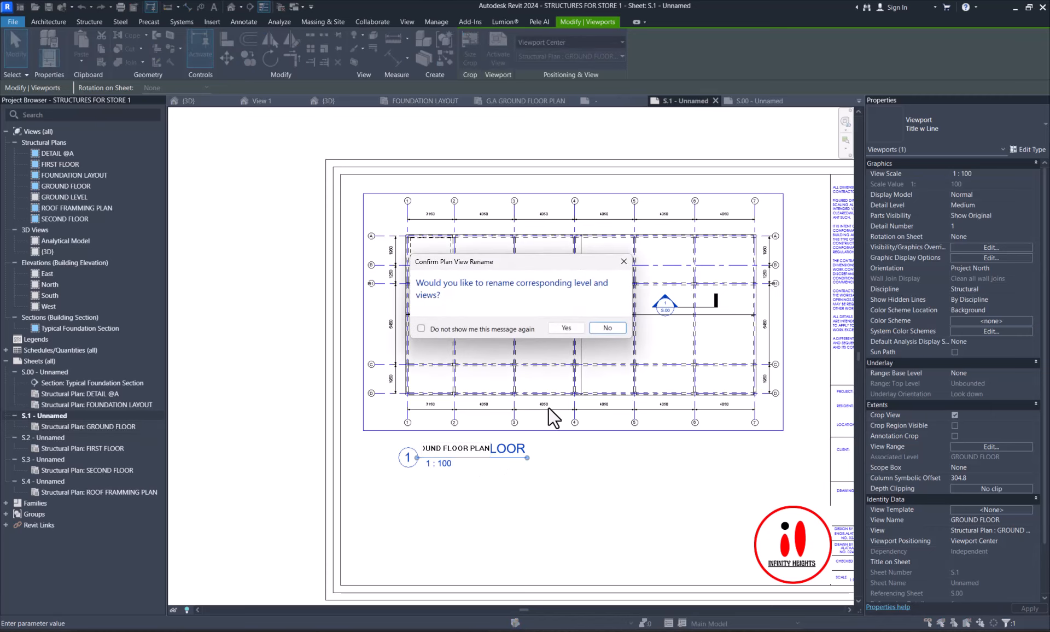
{"action": "left_click", "coordinate": [608, 328]}
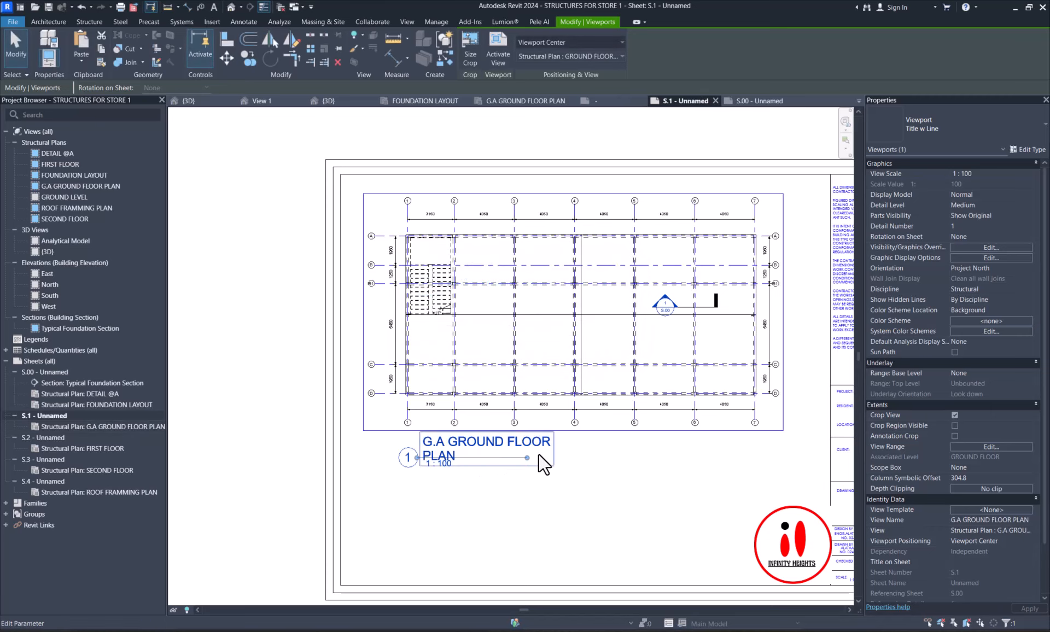
{"action": "scroll", "coordinate": [498, 475], "scroll_direction": "down", "scroll_amount": 2}
{"action": "left_click", "coordinate": [478, 491]}
{"action": "scroll", "coordinate": [476, 460], "scroll_direction": "up", "scroll_amount": 3}
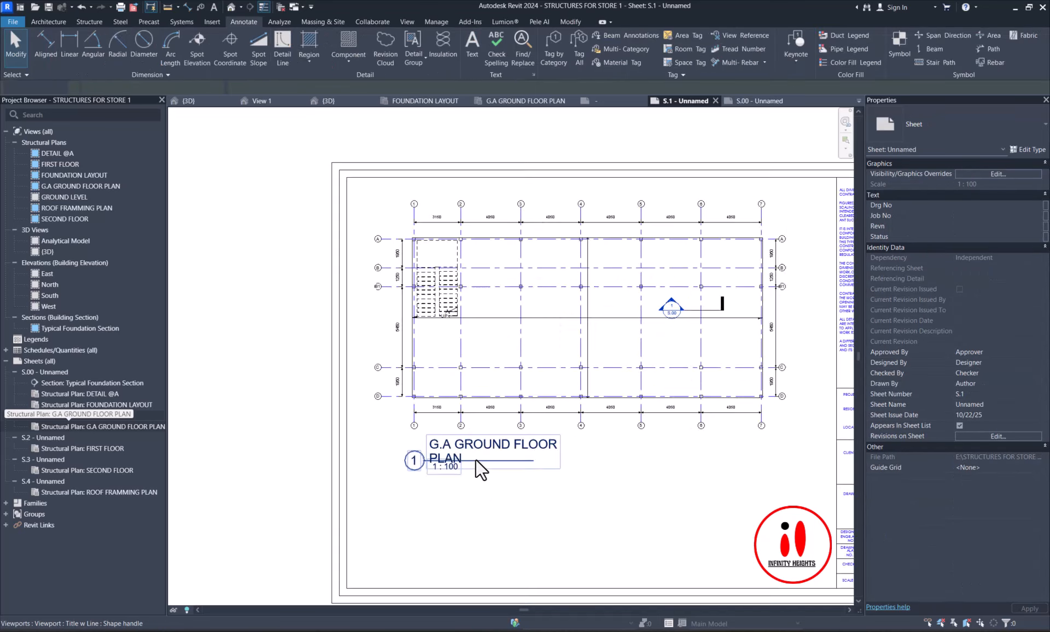
{"action": "left_click", "coordinate": [481, 458]}
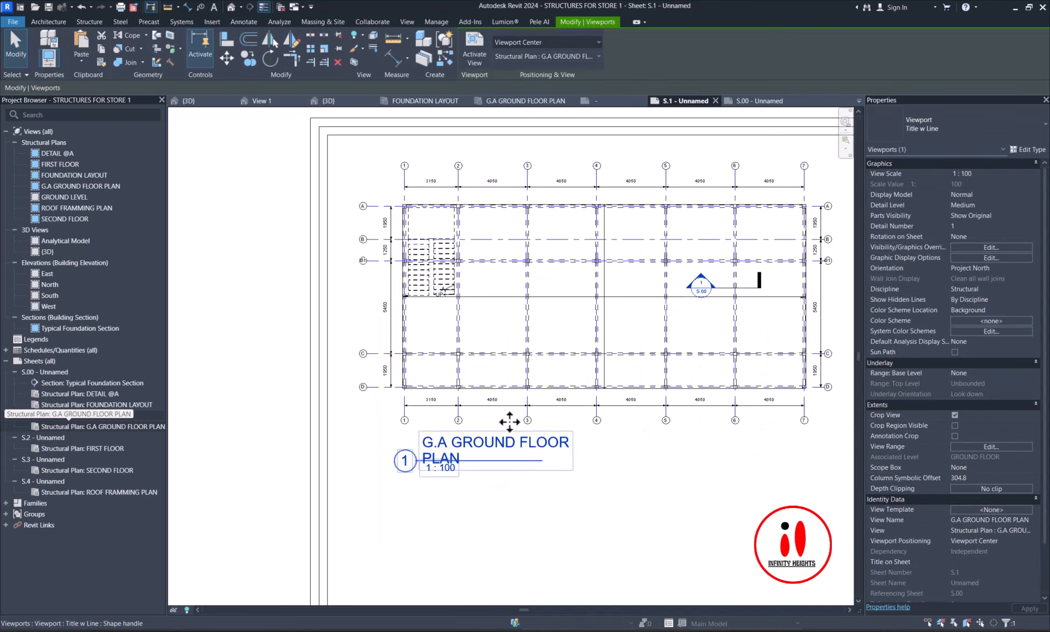
{"action": "scroll", "coordinate": [492, 460], "scroll_direction": "down", "scroll_amount": 2}
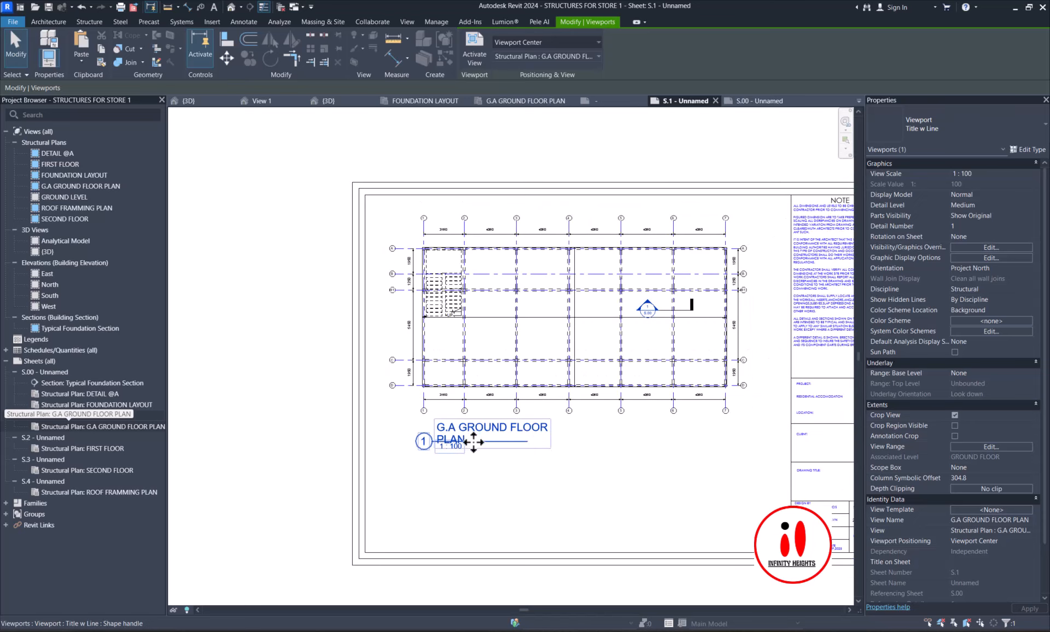
{"action": "scroll", "coordinate": [487, 454], "scroll_direction": "up", "scroll_amount": 2}
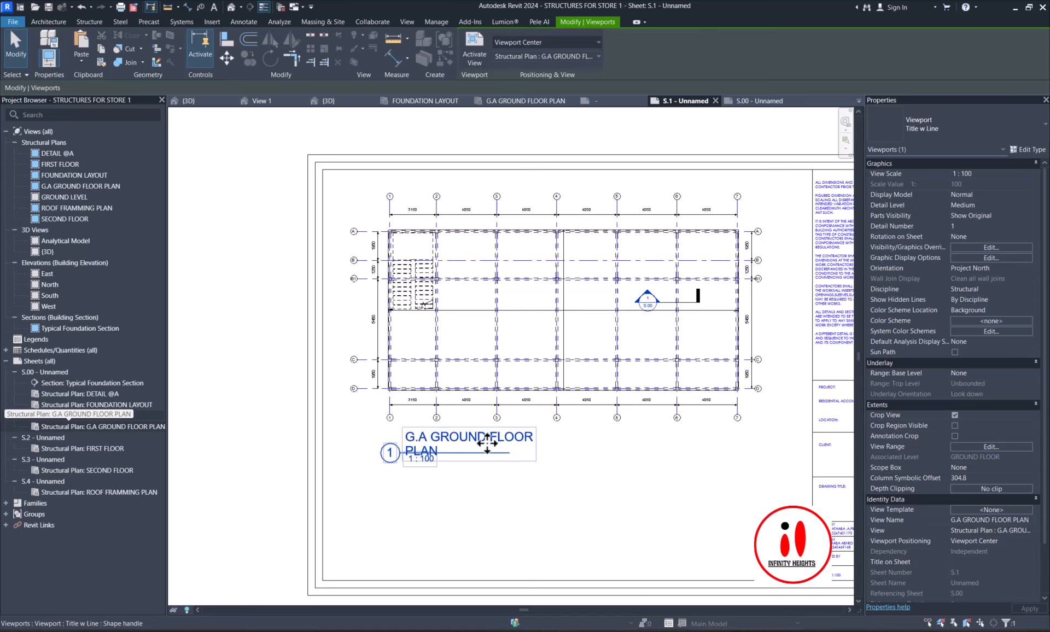
- Activate the ground floor viewport on the sheet and tag by category the beam on grid A between grids 2 and 3
{"action": "scroll", "coordinate": [448, 267], "scroll_direction": "down", "scroll_amount": 1}
{"action": "scroll", "coordinate": [465, 279], "scroll_direction": "up", "scroll_amount": 2}
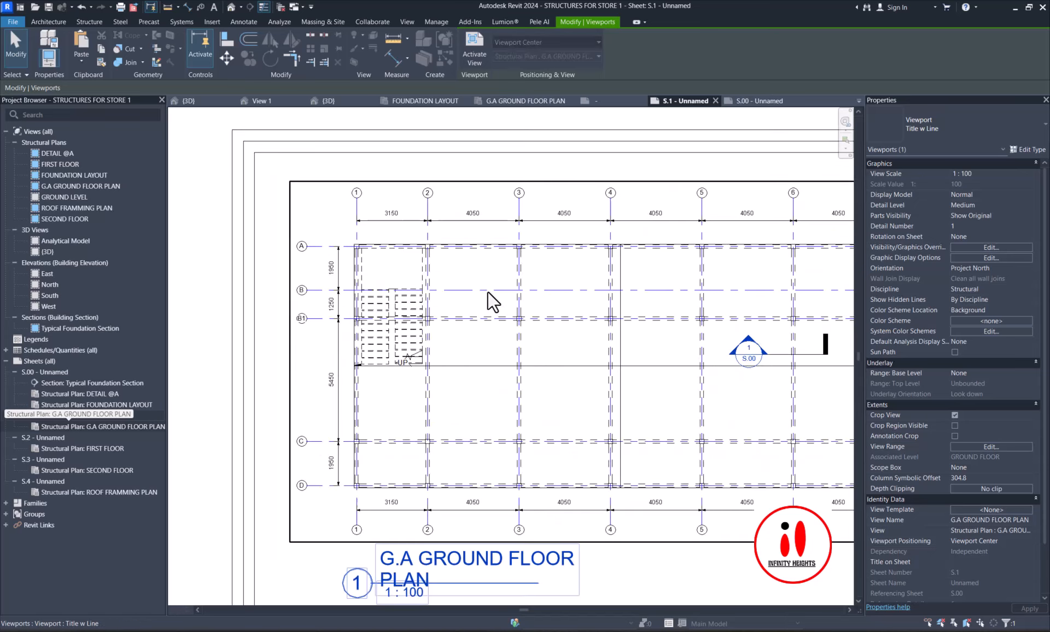
{"action": "double_click", "coordinate": [488, 291]}
{"action": "scroll", "coordinate": [375, 249], "scroll_direction": "up", "scroll_amount": 2}
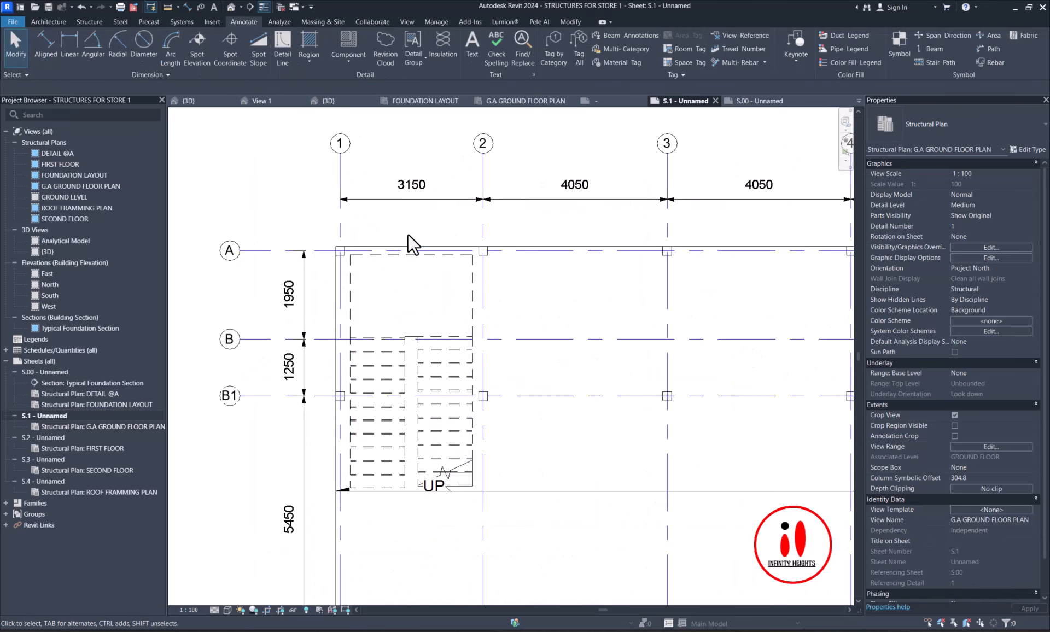
{"action": "left_click", "coordinate": [559, 47]}
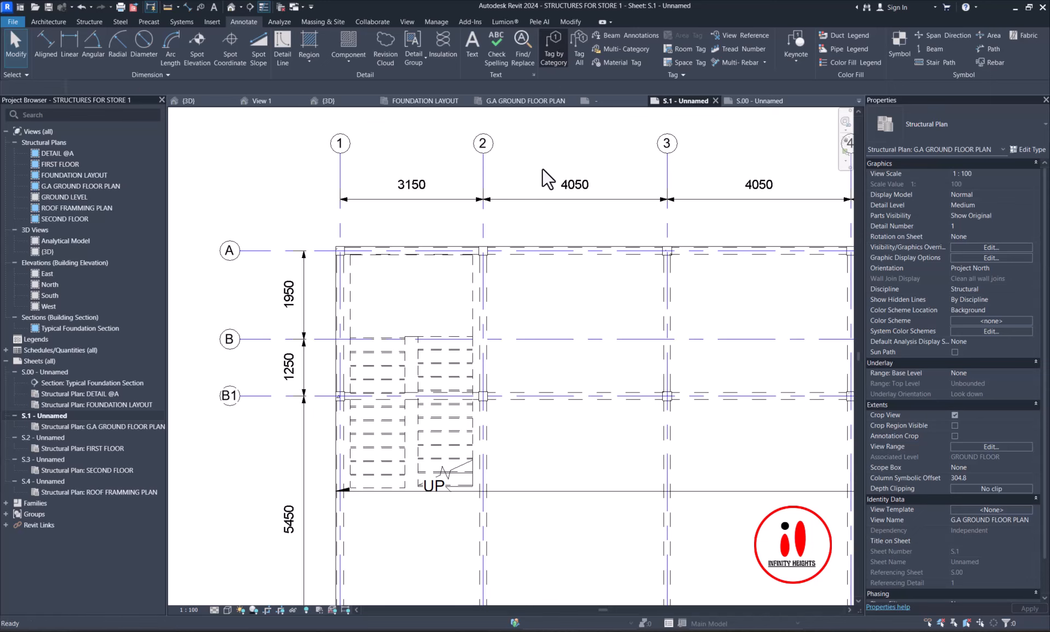
{"action": "left_click", "coordinate": [561, 257]}
{"action": "key", "text": "Escape"}
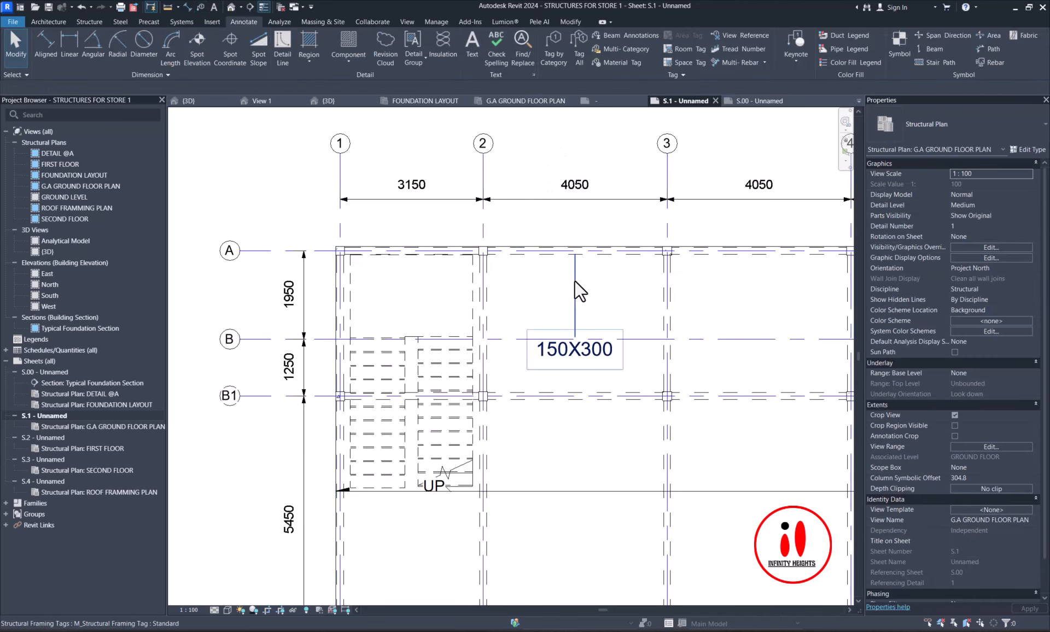
- Move the new beam tag up close beneath its beam and remove its leader line
{"action": "left_click", "coordinate": [573, 352]}
{"action": "left_click_drag", "start_coordinate": [575, 363], "coordinate": [574, 285]}
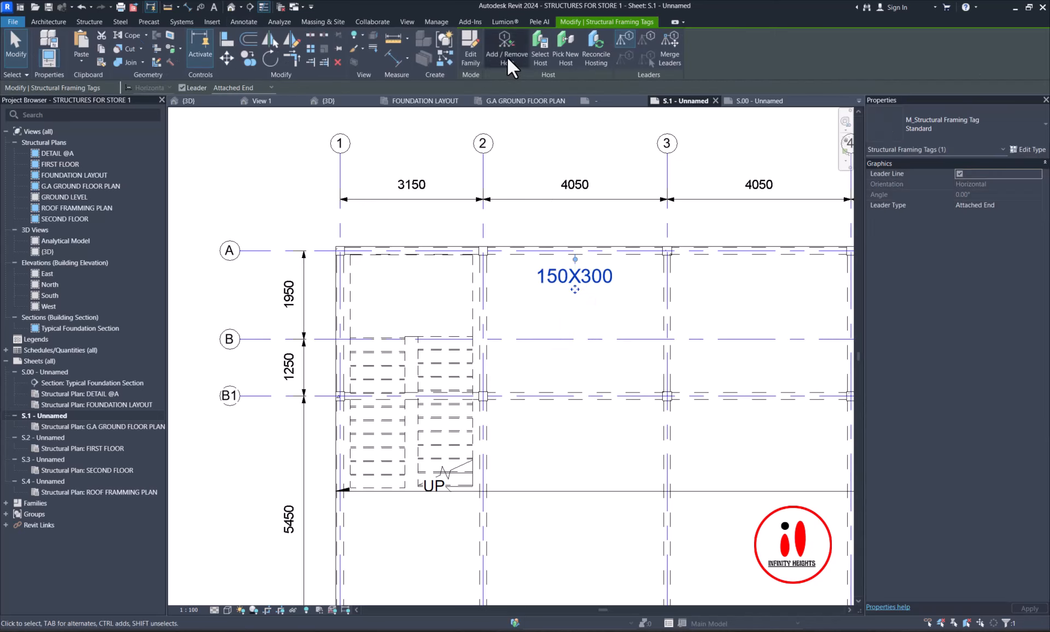
{"action": "left_click", "coordinate": [184, 87]}
{"action": "scroll", "coordinate": [575, 273], "scroll_direction": "down", "scroll_amount": 3}
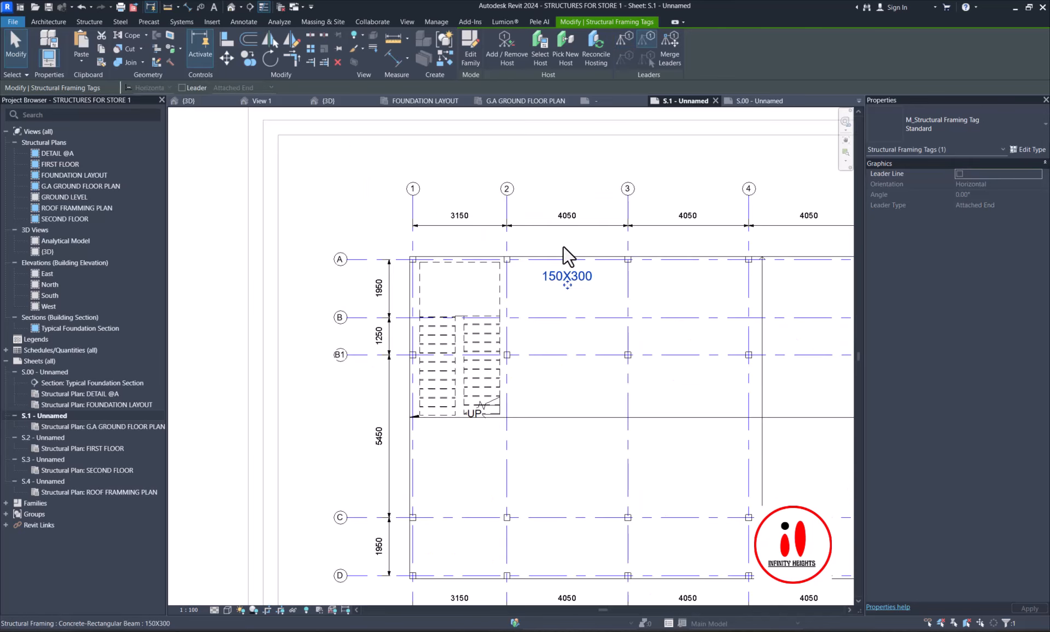
- Check the type properties of the tagged beam on grid A between grids 2 and 3
{"action": "scroll", "coordinate": [569, 258], "scroll_direction": "up", "scroll_amount": 2}
{"action": "key", "text": "Escape"}
{"action": "left_click", "coordinate": [544, 273]}
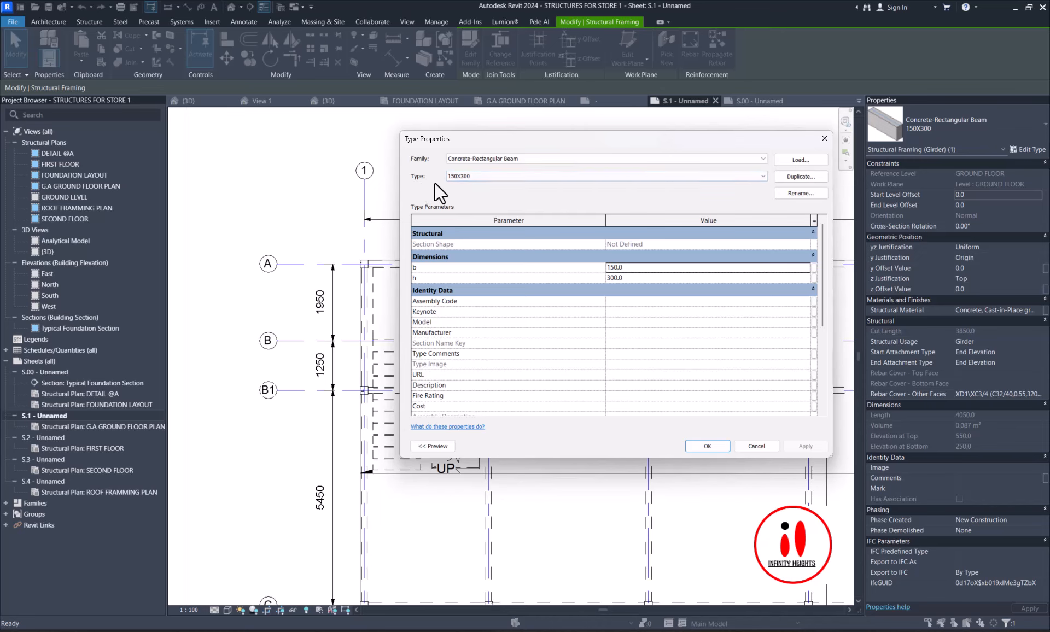
{"action": "left_click", "coordinate": [824, 139]}
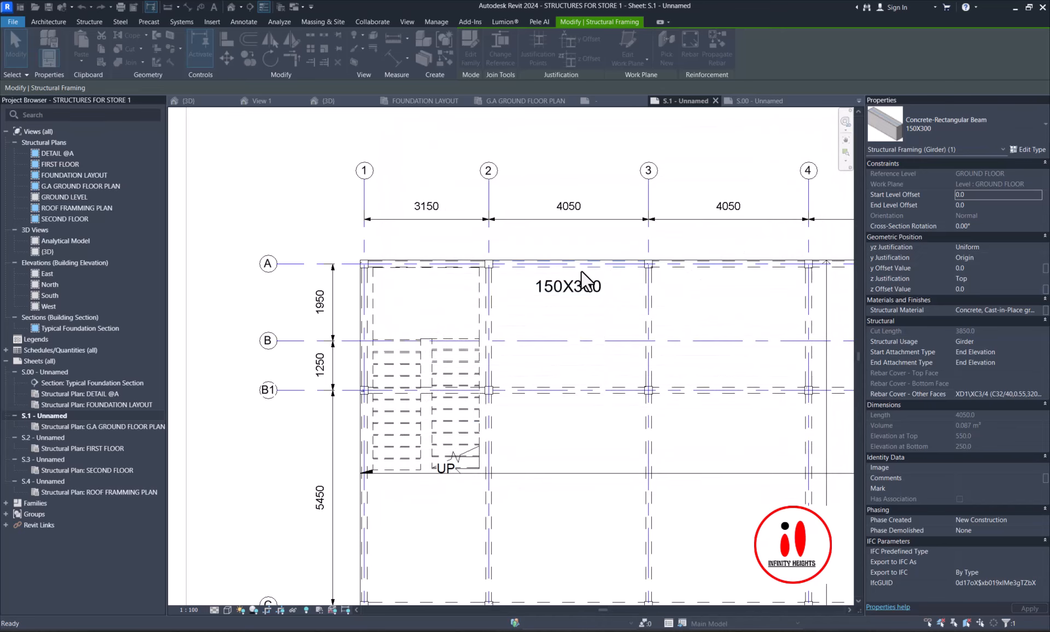
- Open the beam tag's family for editing and bring up the parameter settings of its label
{"action": "left_click", "coordinate": [568, 287]}
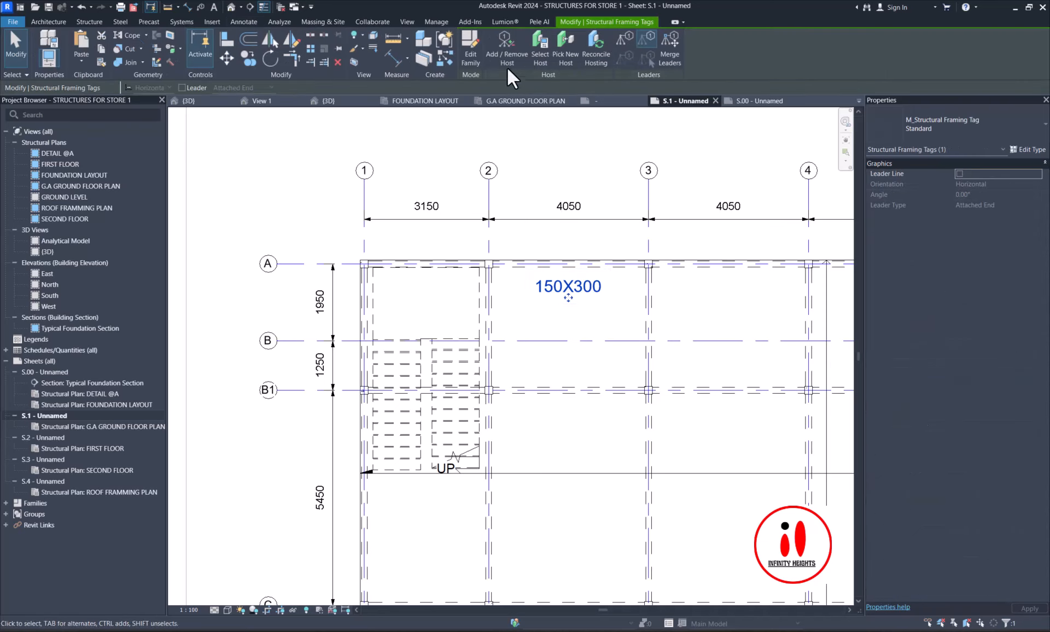
{"action": "double_click", "coordinate": [580, 270]}
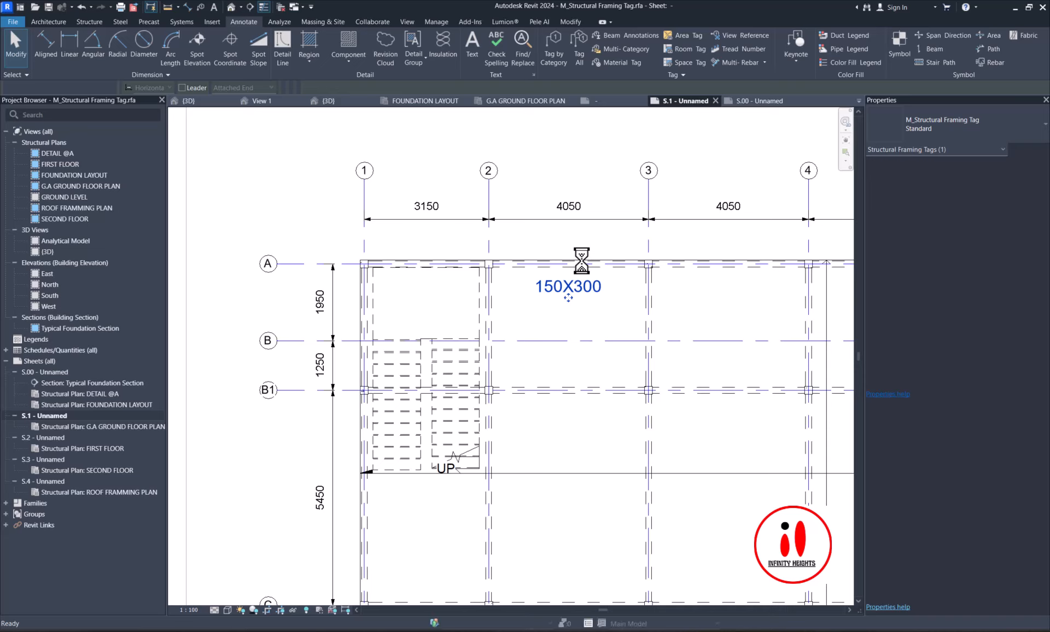
{"action": "left_click", "coordinate": [534, 350]}
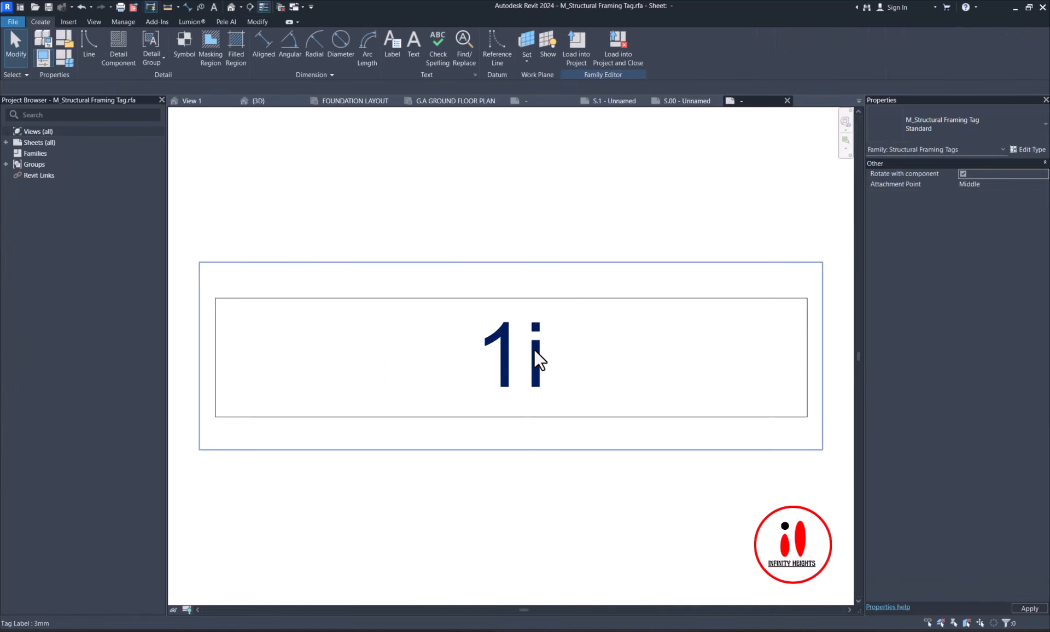
{"action": "left_click", "coordinate": [408, 41]}
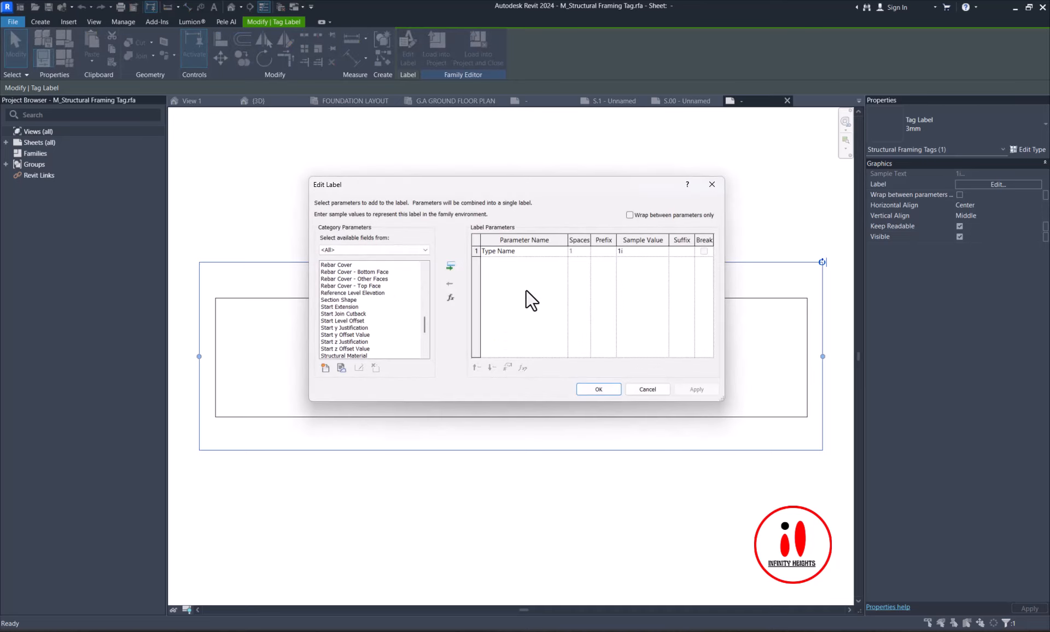
- Replace the Type Name parameter with Type Mark in the structural framing tag's label
{"action": "left_click", "coordinate": [480, 251]}
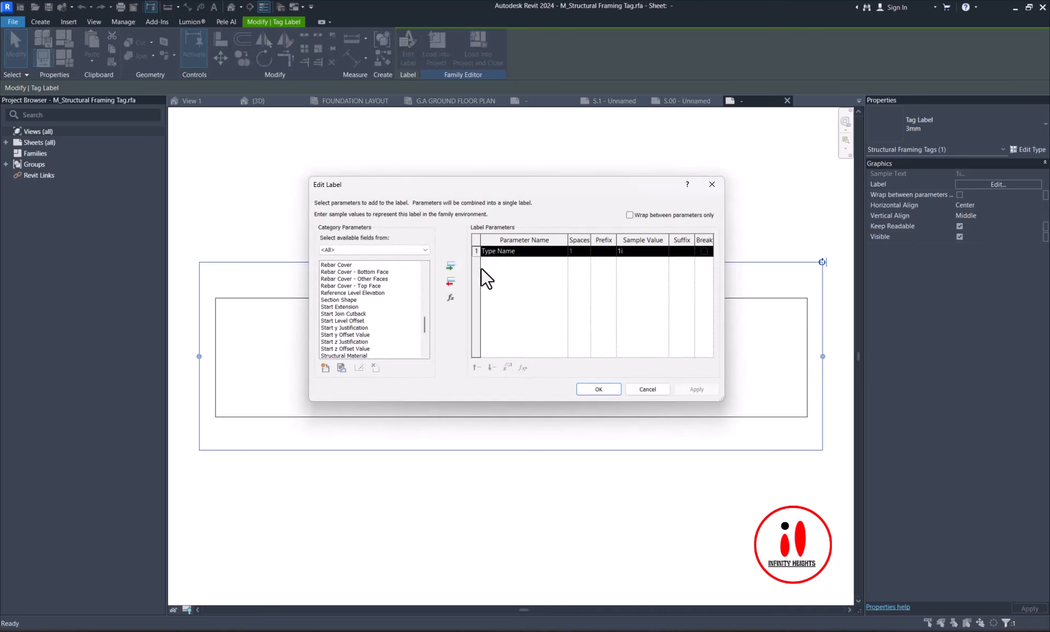
{"action": "left_click", "coordinate": [454, 281]}
{"action": "left_click", "coordinate": [365, 327]}
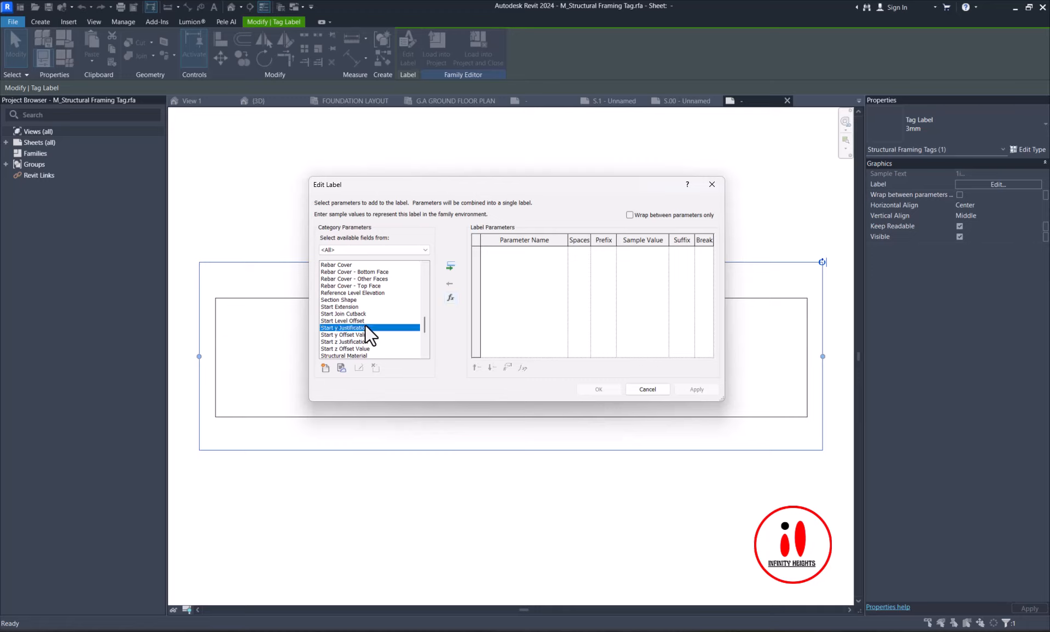
{"action": "scroll", "coordinate": [365, 324], "scroll_direction": "down", "scroll_amount": 2}
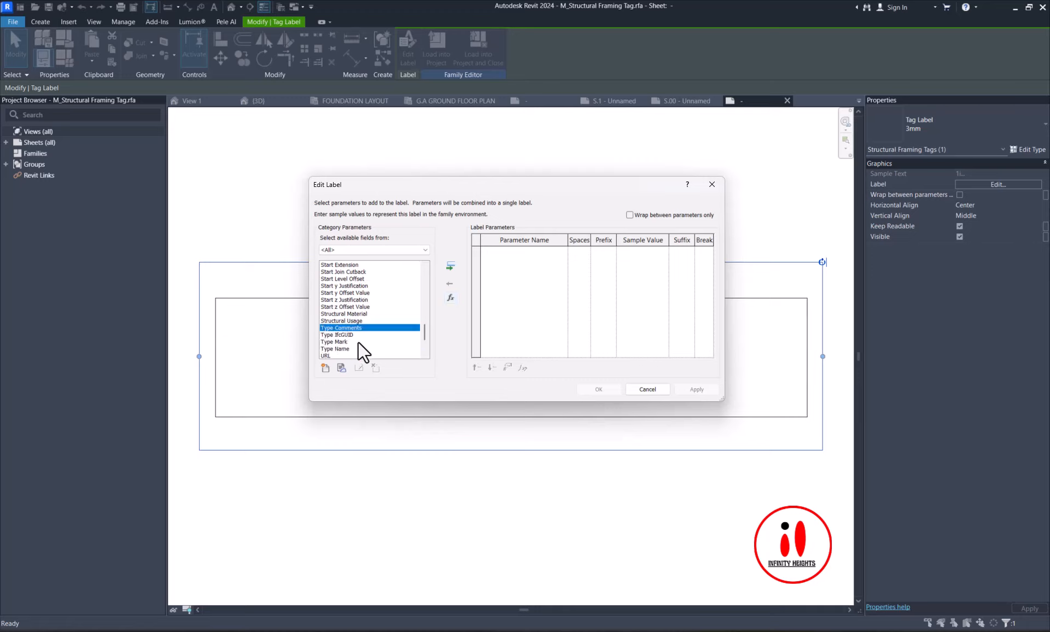
{"action": "left_click", "coordinate": [345, 341]}
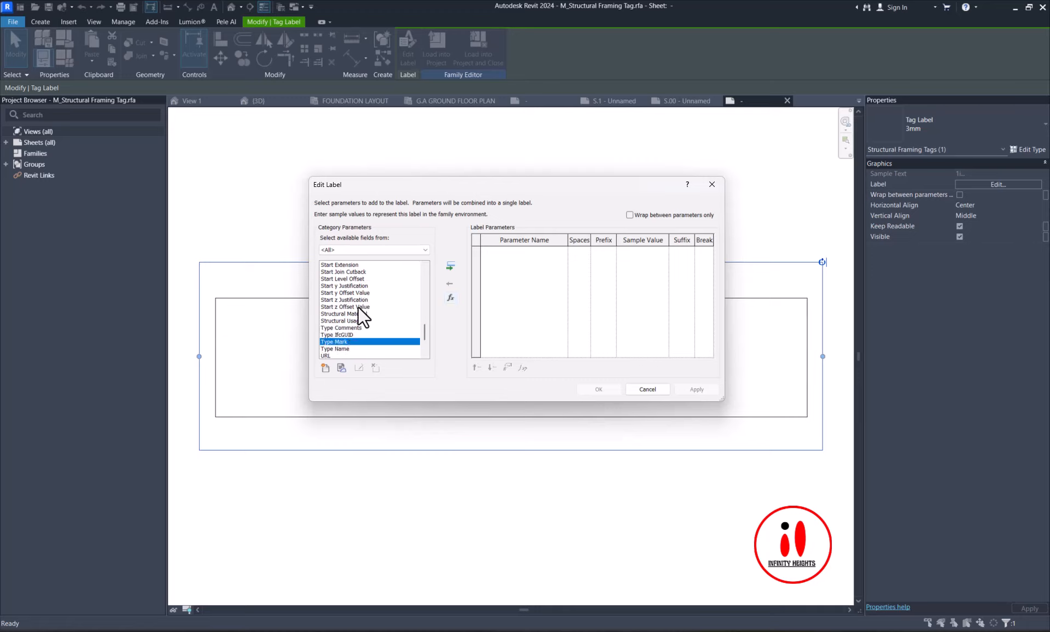
{"action": "scroll", "coordinate": [355, 320], "scroll_direction": "down", "scroll_amount": 2}
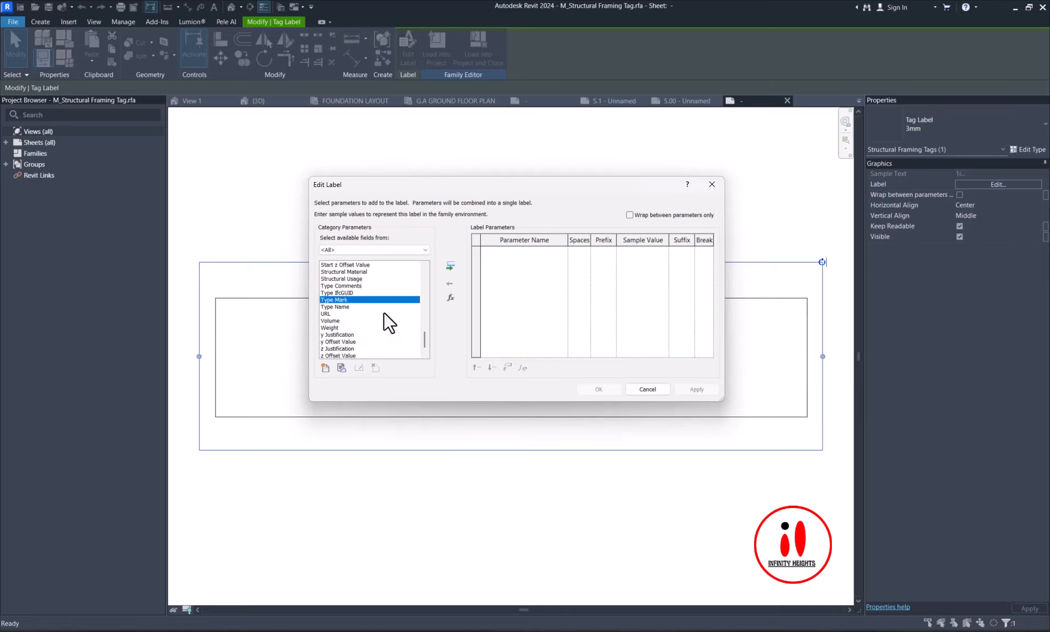
{"action": "scroll", "coordinate": [367, 328], "scroll_direction": "up", "scroll_amount": 2}
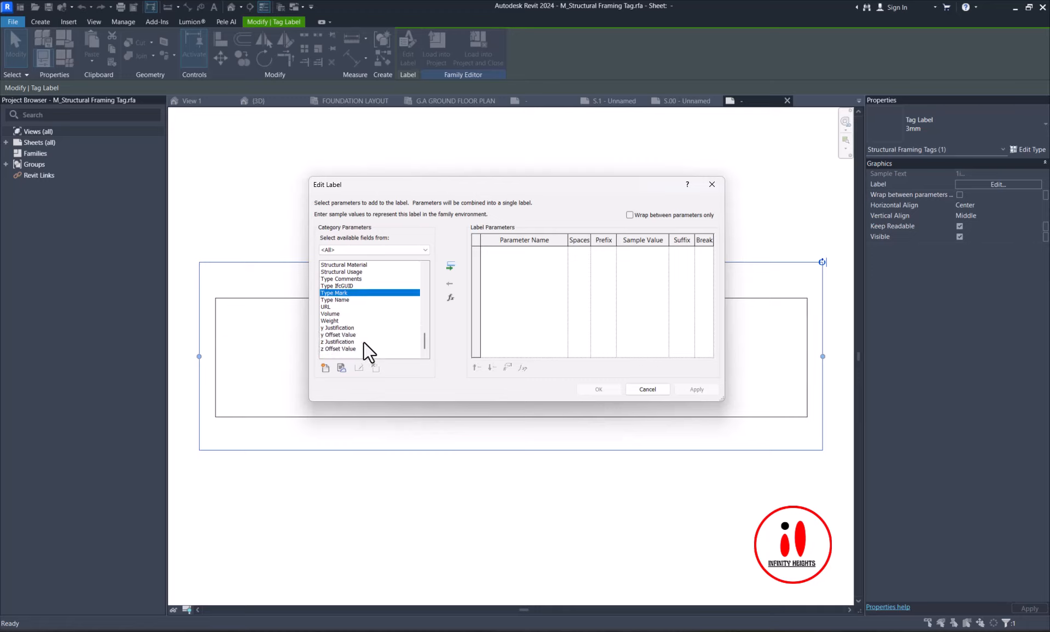
{"action": "left_click", "coordinate": [449, 265]}
{"action": "left_click", "coordinate": [594, 389]}
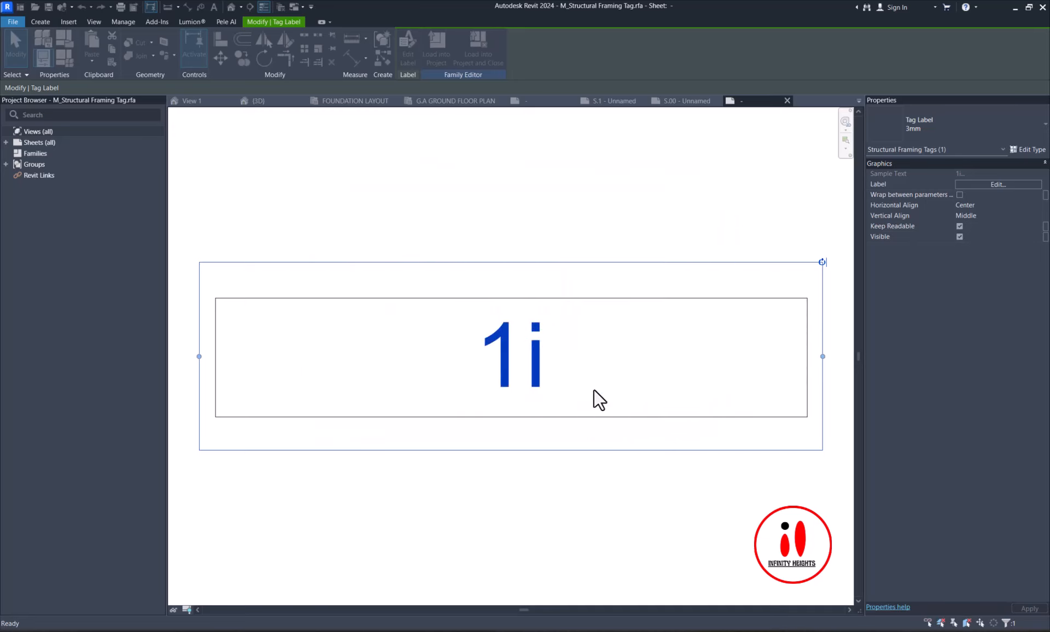
- Load the edited tag family into STRUCTURES FOR STORE 1.rvt, overwriting the existing version and its parameter values
{"action": "left_click", "coordinate": [481, 171]}
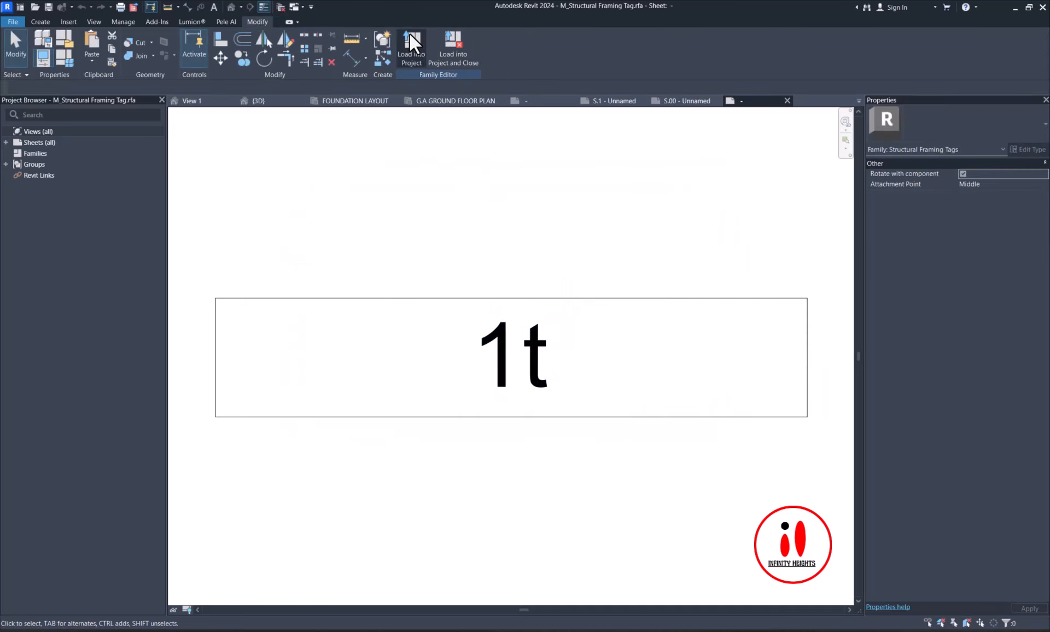
{"action": "left_click", "coordinate": [409, 34]}
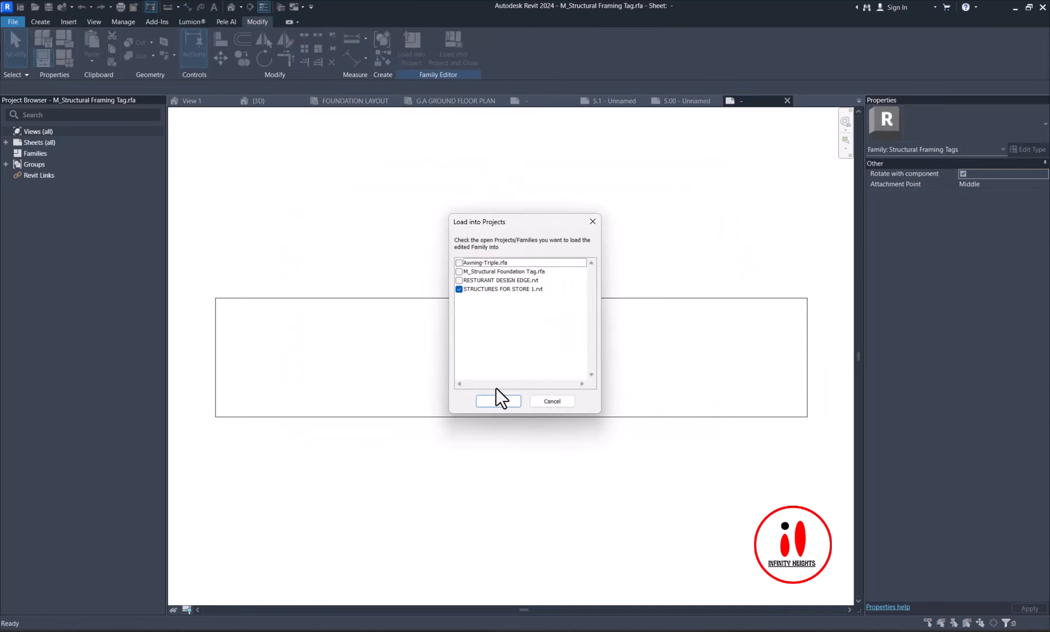
{"action": "left_click", "coordinate": [504, 401]}
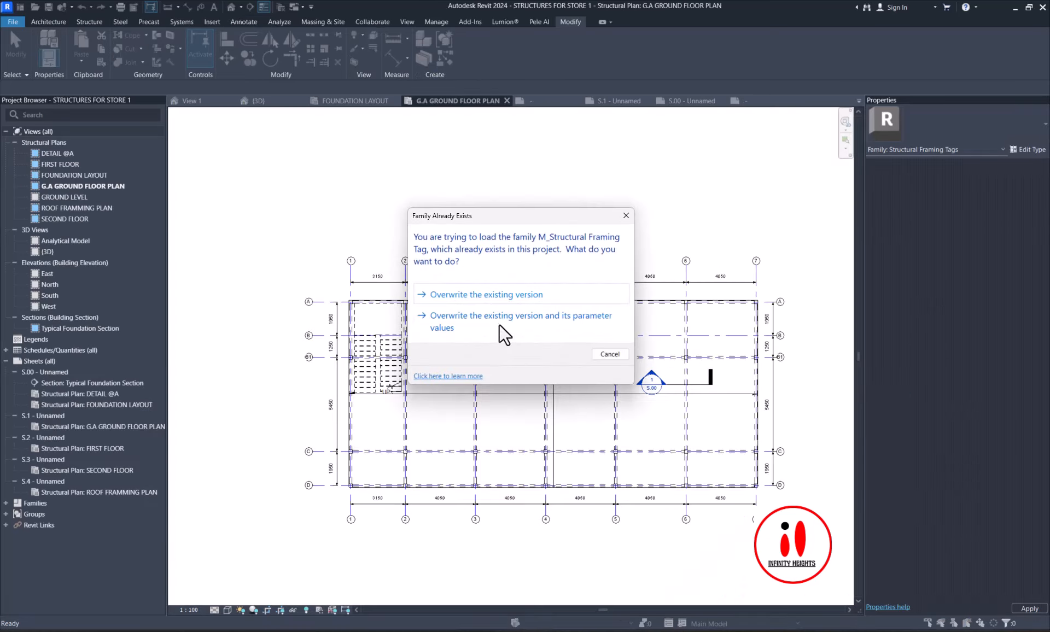
{"action": "left_click", "coordinate": [499, 324]}
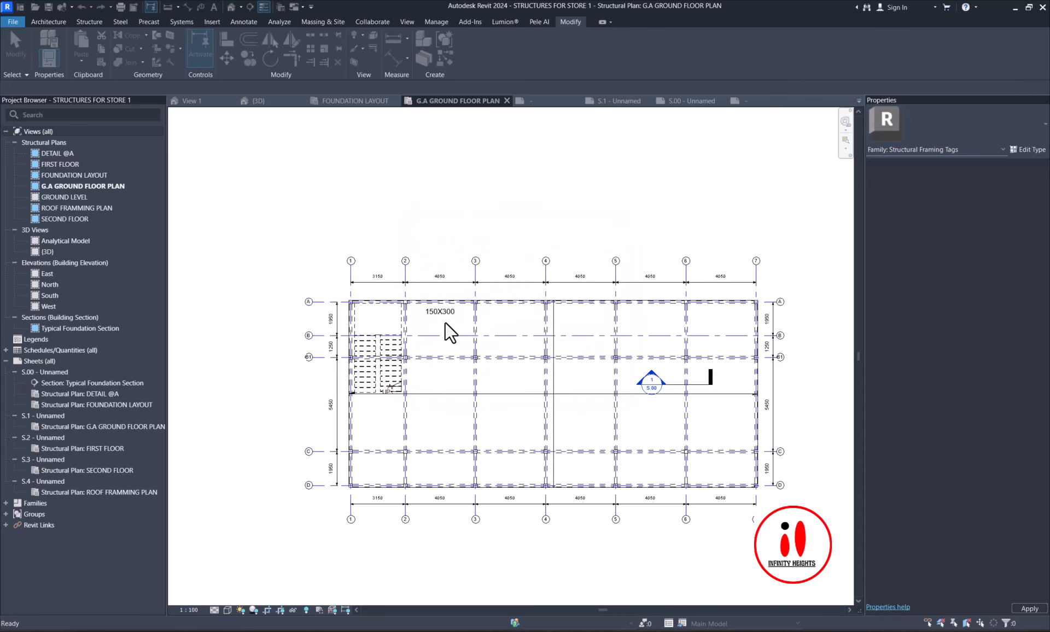
- Set the Type Mark of the 150X300 beam type on grid A between grids 2 and 3 to "Beam 200x450mm"
{"action": "scroll", "coordinate": [431, 319], "scroll_direction": "up", "scroll_amount": 4}
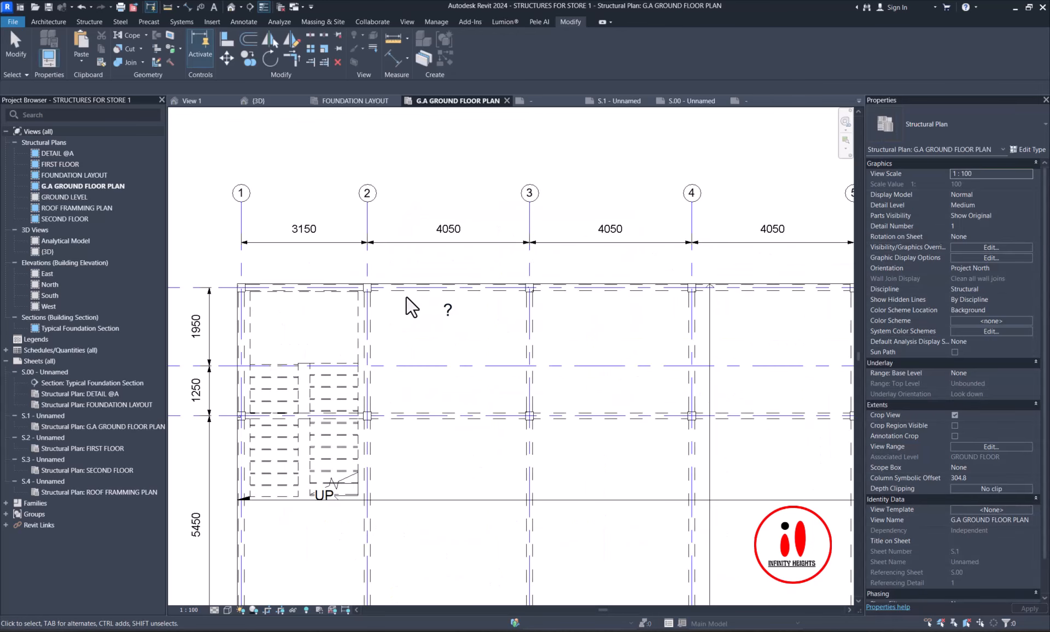
{"action": "left_click", "coordinate": [405, 292]}
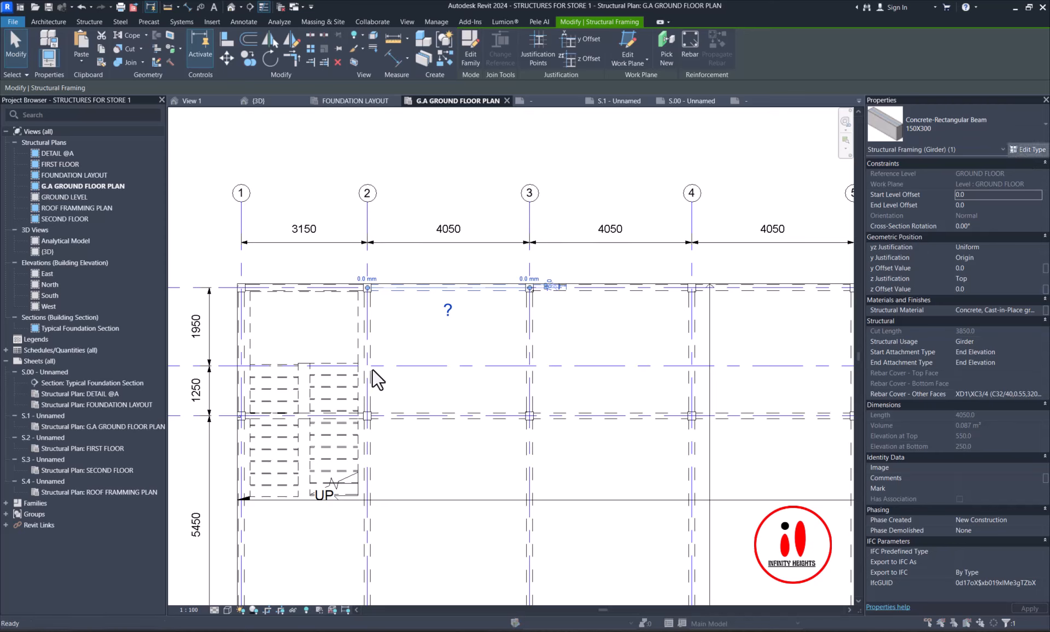
{"action": "scroll", "coordinate": [459, 391], "scroll_direction": "down", "scroll_amount": 2}
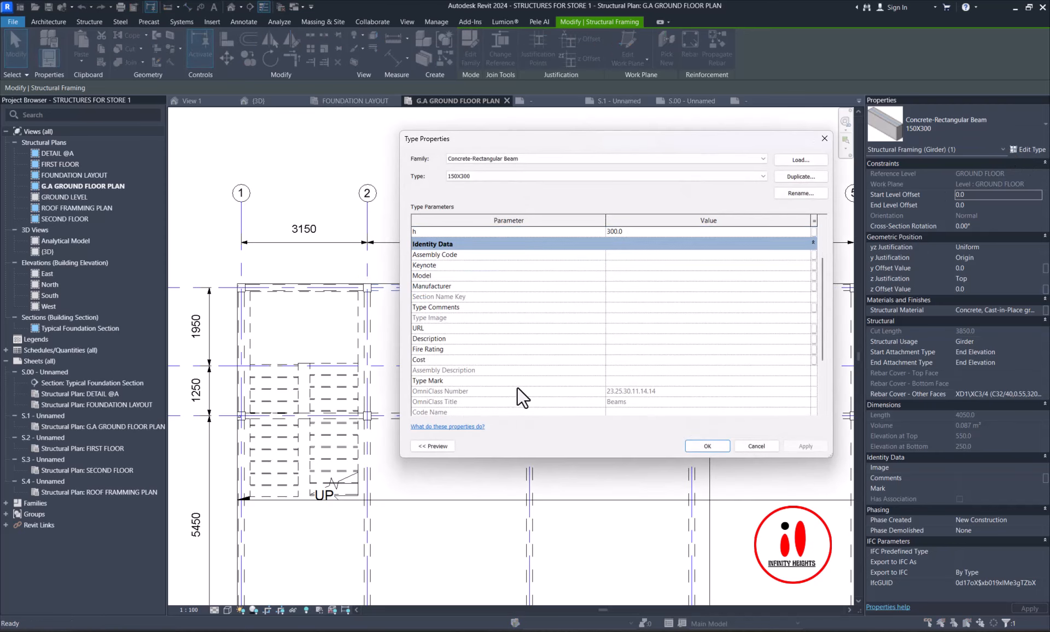
{"action": "left_click", "coordinate": [619, 380]}
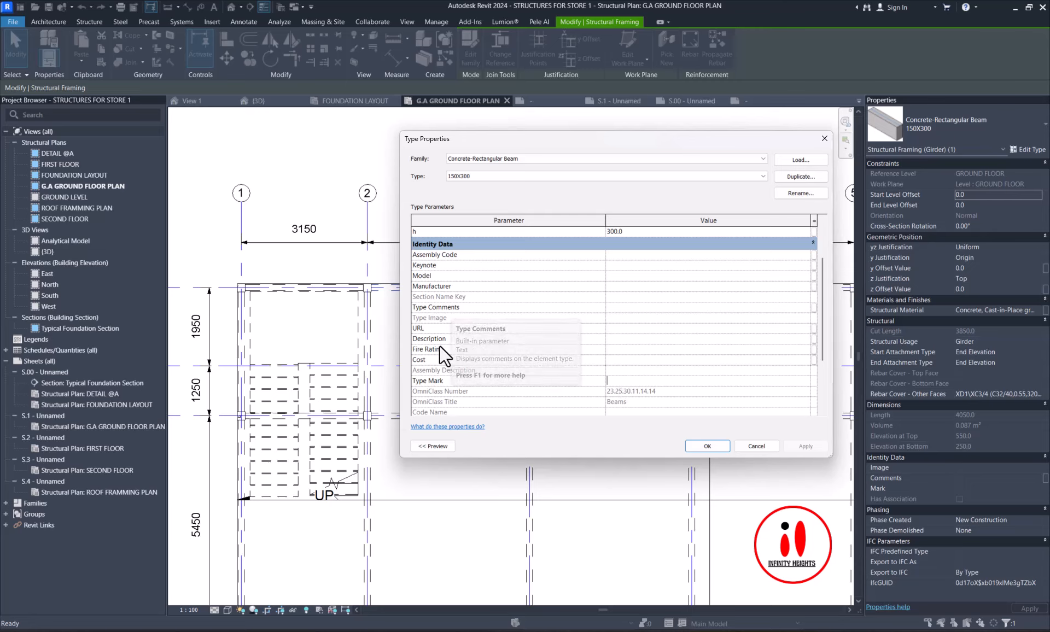
{"action": "scroll", "coordinate": [529, 362], "scroll_direction": "down", "scroll_amount": 1}
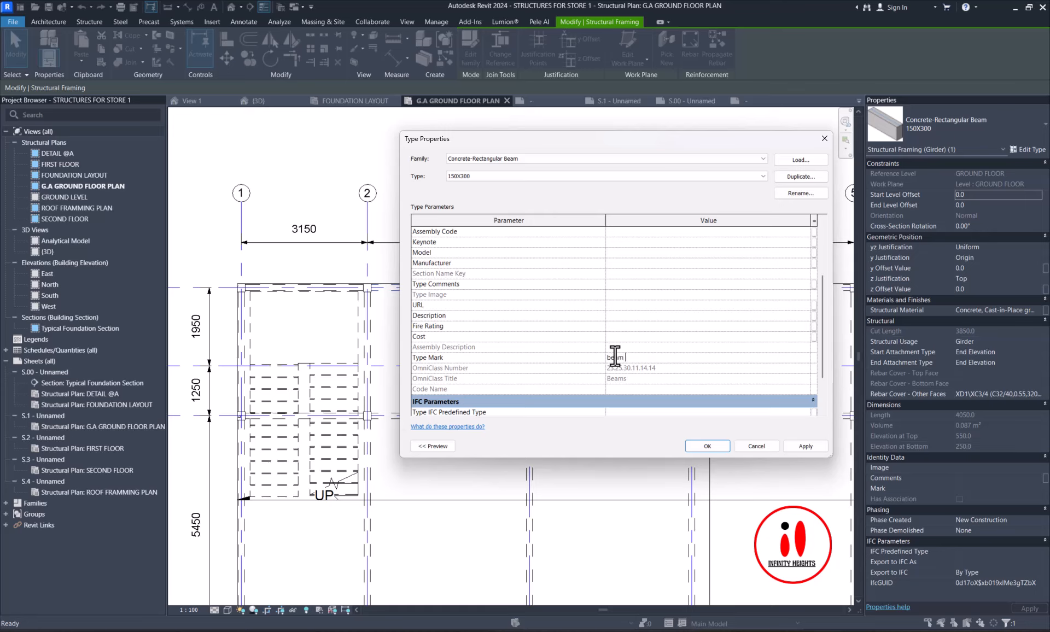
{"action": "type", "text": "200x450mm"}
{"action": "left_click_drag", "start_coordinate": [612, 358], "coordinate": [605, 359]}
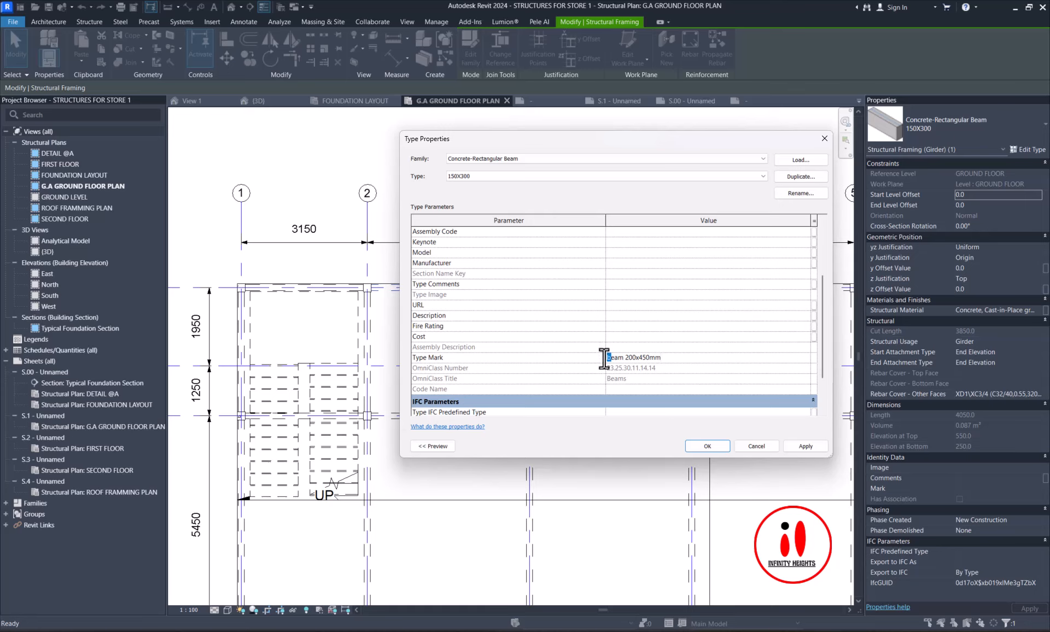
{"action": "left_click", "coordinate": [694, 444]}
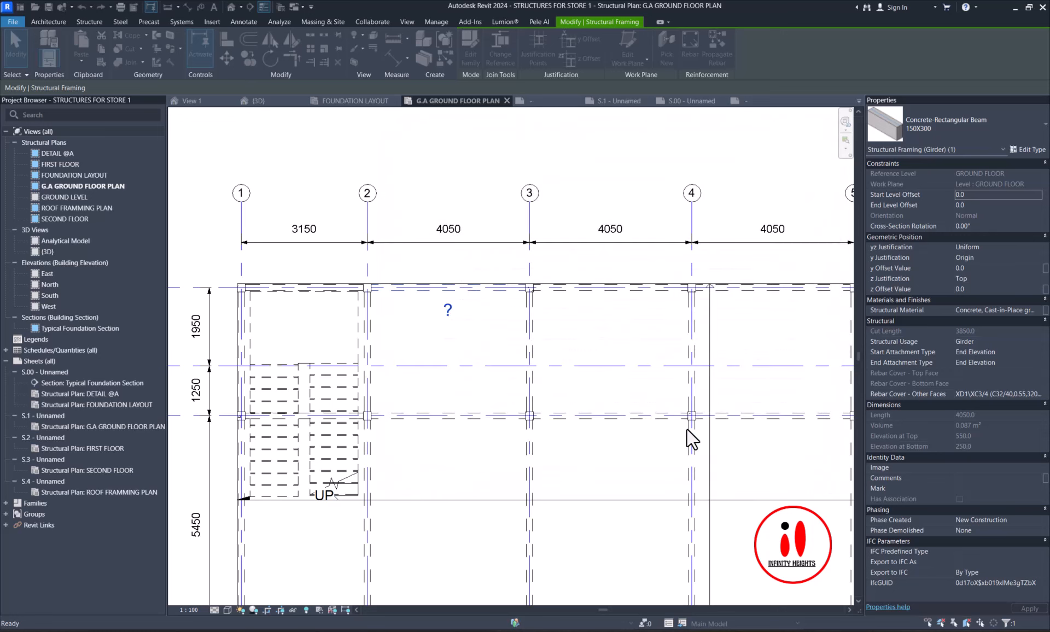
{"action": "scroll", "coordinate": [440, 328], "scroll_direction": "up", "scroll_amount": 2}
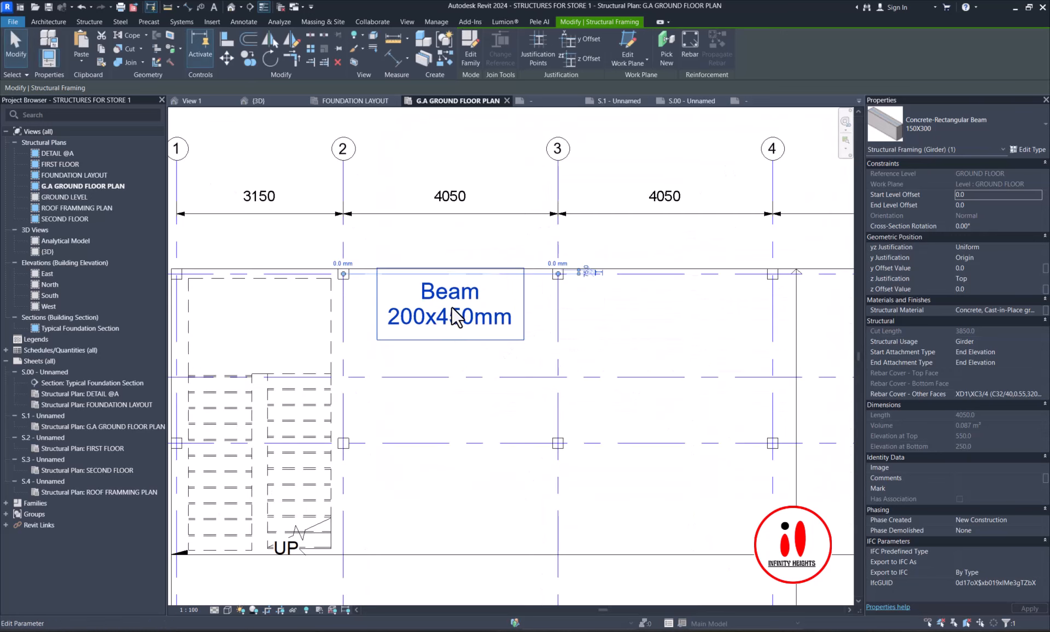
{"action": "scroll", "coordinate": [454, 306], "scroll_direction": "down", "scroll_amount": 1}
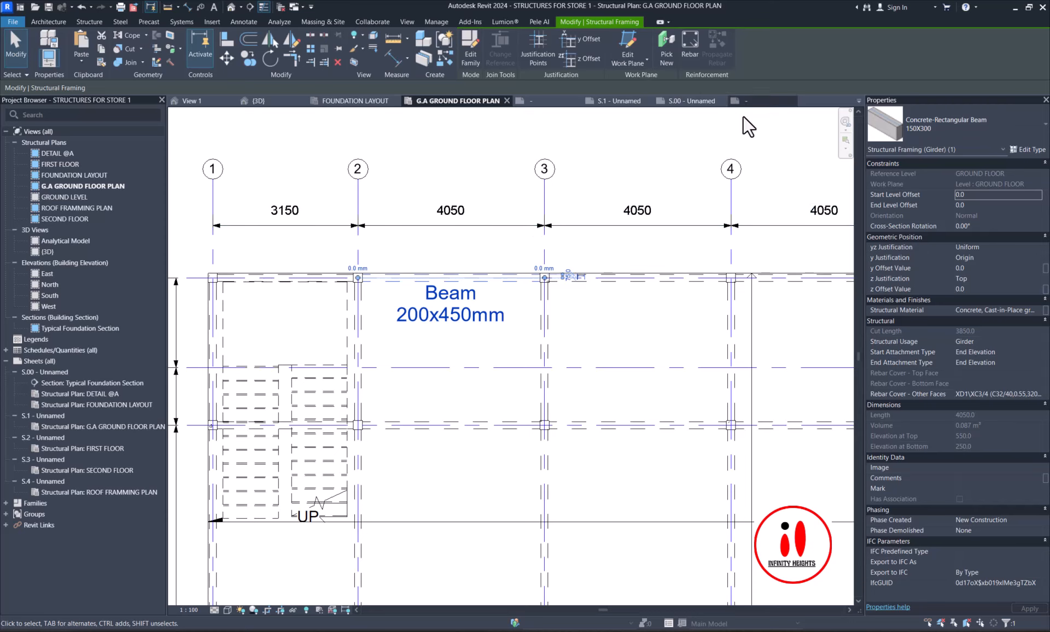
- Delete the beam tag beneath grid A between grids 2 and 3
{"action": "left_click", "coordinate": [471, 252]}
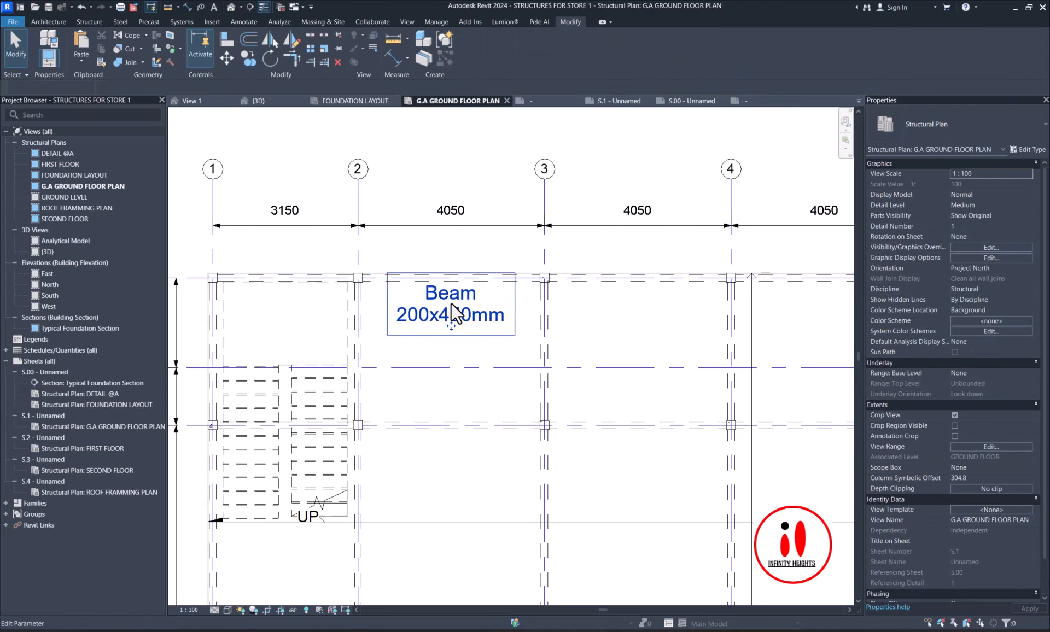
{"action": "left_click", "coordinate": [453, 315]}
{"action": "key", "text": "Delete"}
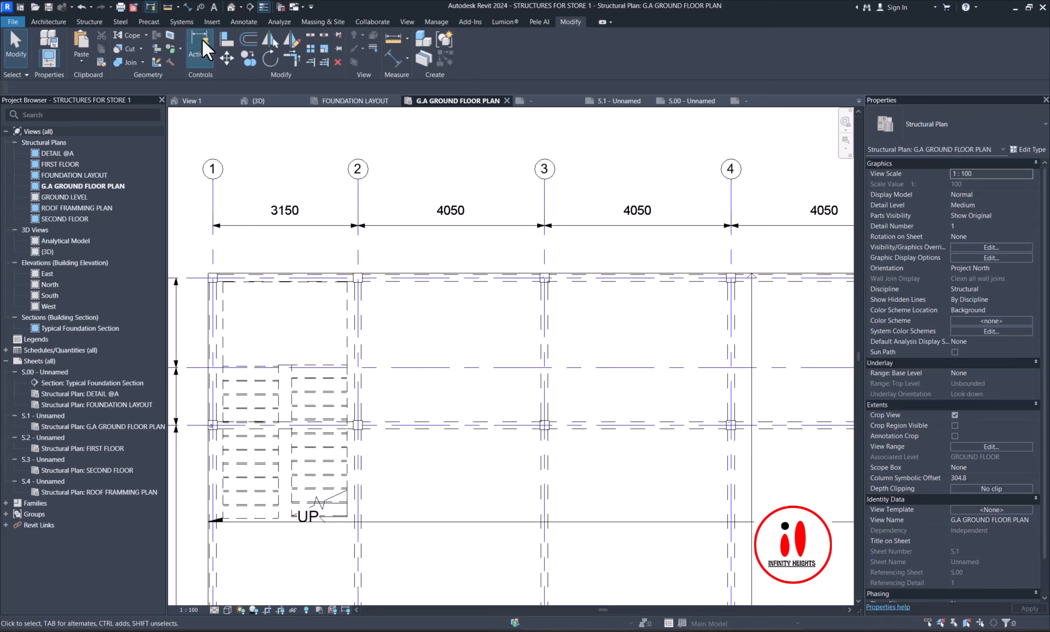
- Tag all untagged structural framing in the current view with M_Structural Framing Tag, without leaders and in horizontal orientation
{"action": "left_click", "coordinate": [247, 21]}
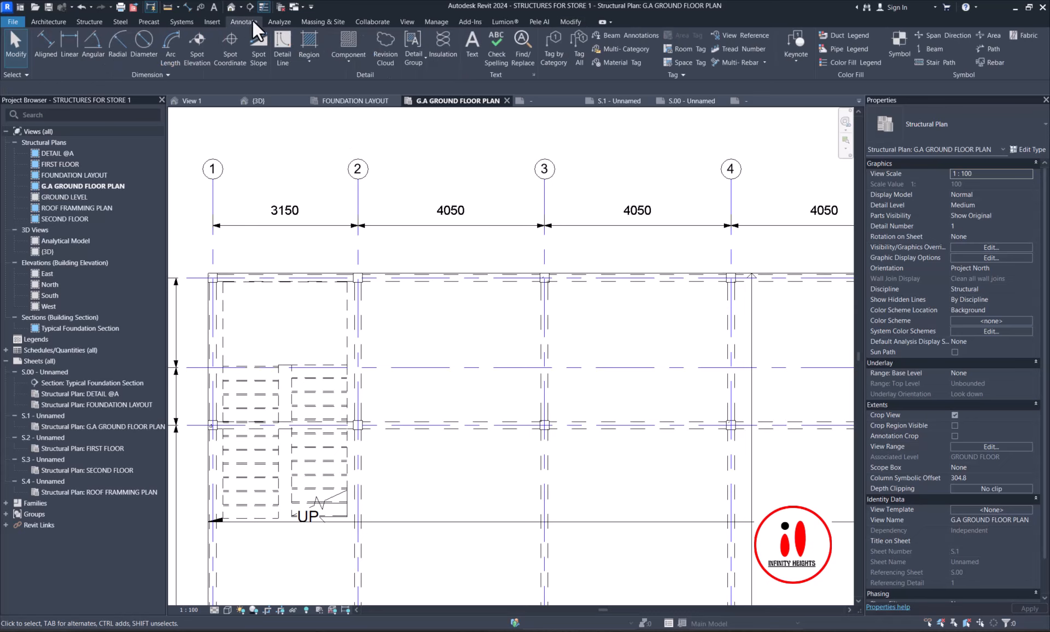
{"action": "left_click", "coordinate": [578, 43]}
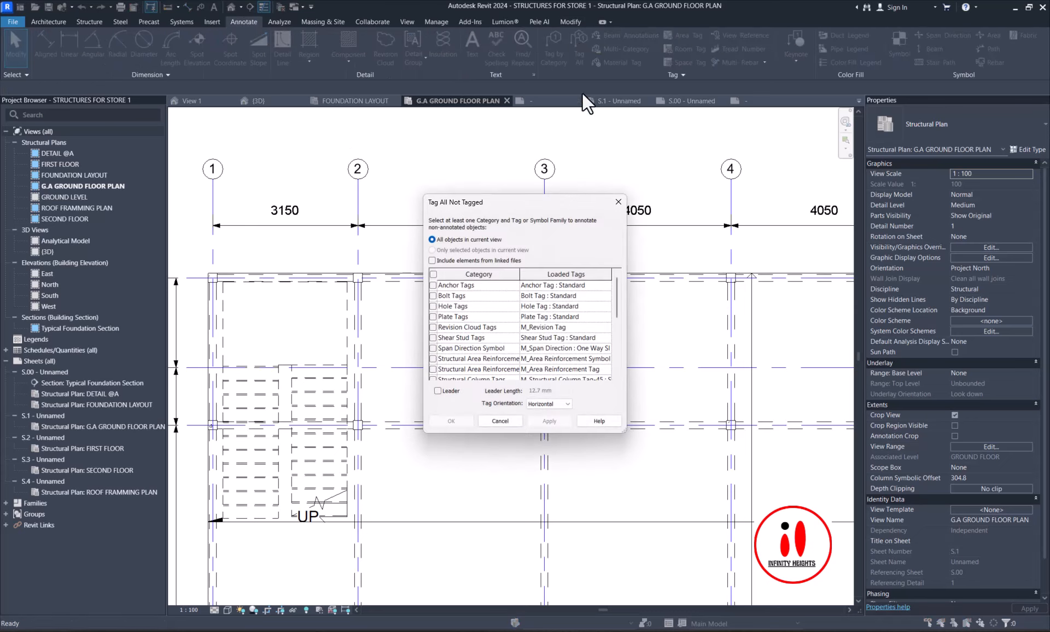
{"action": "scroll", "coordinate": [476, 359], "scroll_direction": "down", "scroll_amount": 2}
{"action": "scroll", "coordinate": [485, 348], "scroll_direction": "down", "scroll_amount": 1}
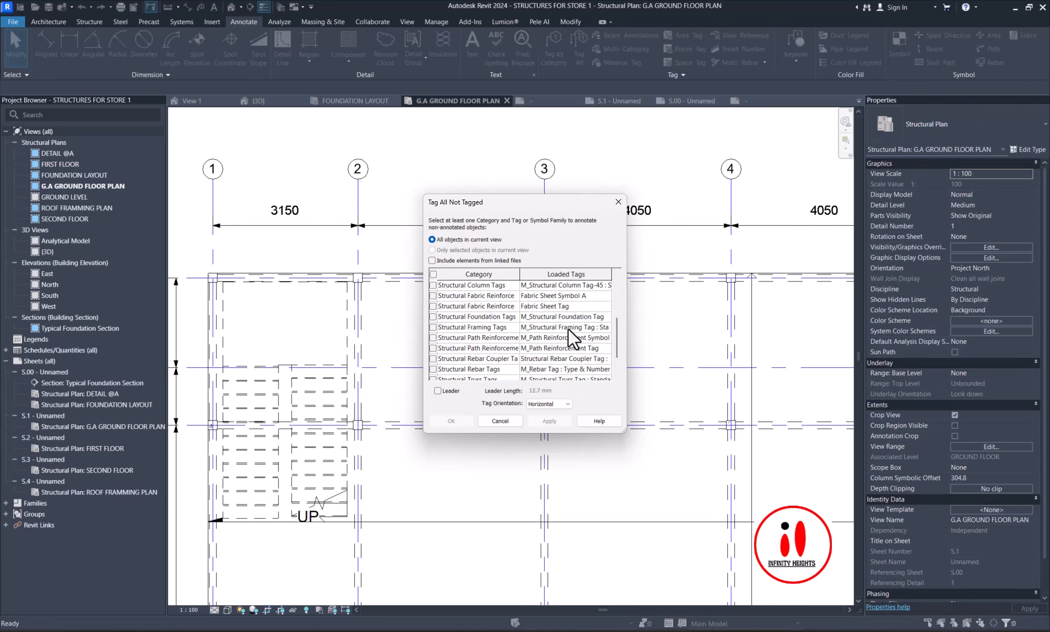
{"action": "left_click", "coordinate": [433, 327]}
{"action": "left_click", "coordinate": [548, 418]}
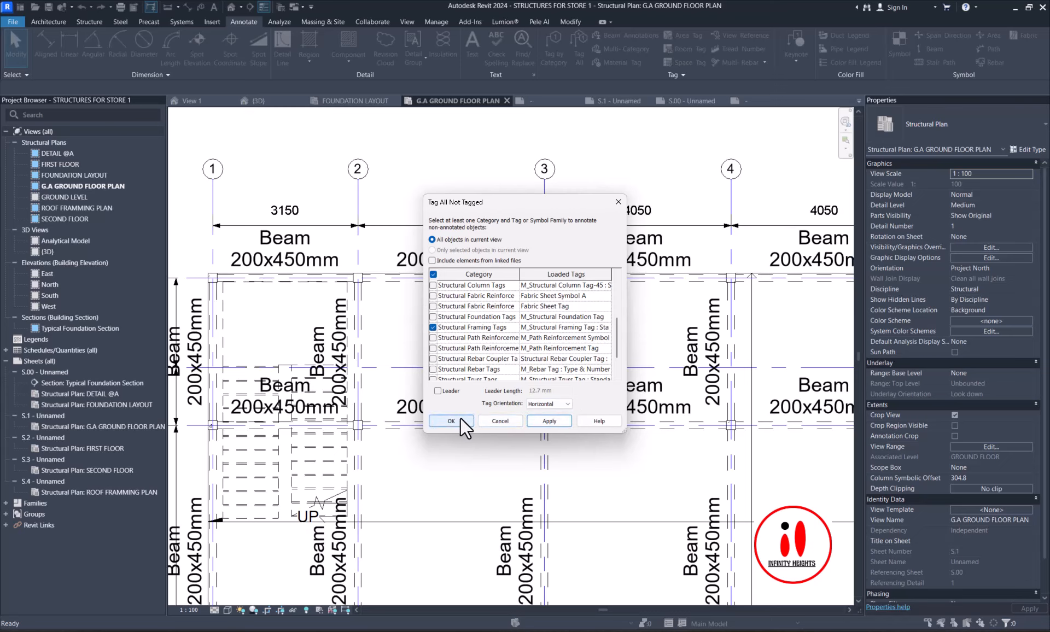
{"action": "left_click", "coordinate": [461, 419]}
- Examine the placement and overlap of the beam tags across the ground floor plan
{"action": "scroll", "coordinate": [553, 330], "scroll_direction": "down", "scroll_amount": 5}
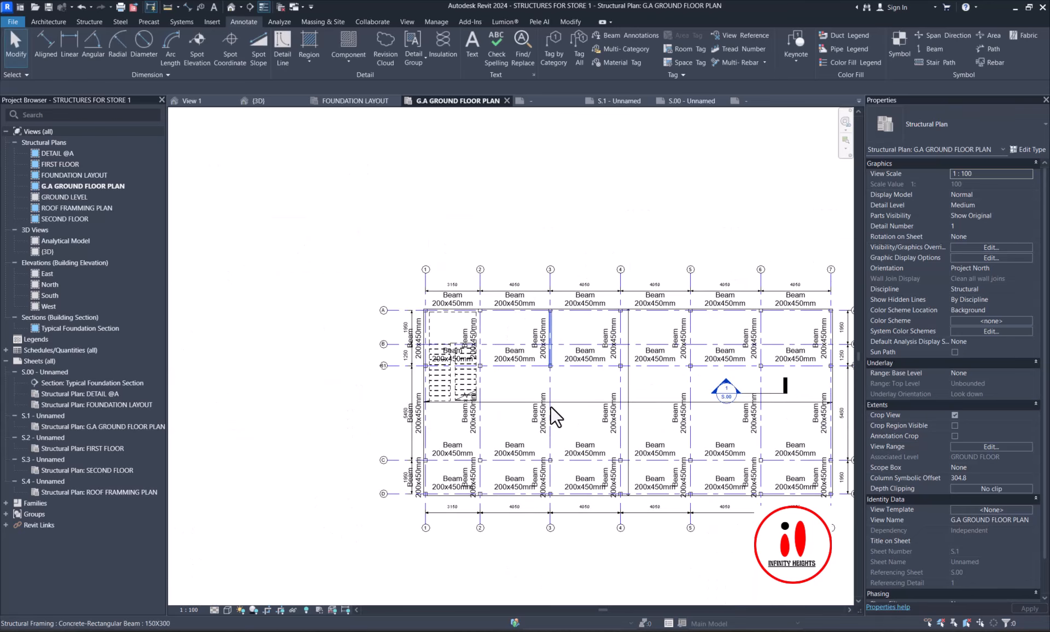
{"action": "scroll", "coordinate": [538, 381], "scroll_direction": "up", "scroll_amount": 3}
{"action": "scroll", "coordinate": [538, 382], "scroll_direction": "down", "scroll_amount": 5}
{"action": "scroll", "coordinate": [493, 437], "scroll_direction": "up", "scroll_amount": 4}
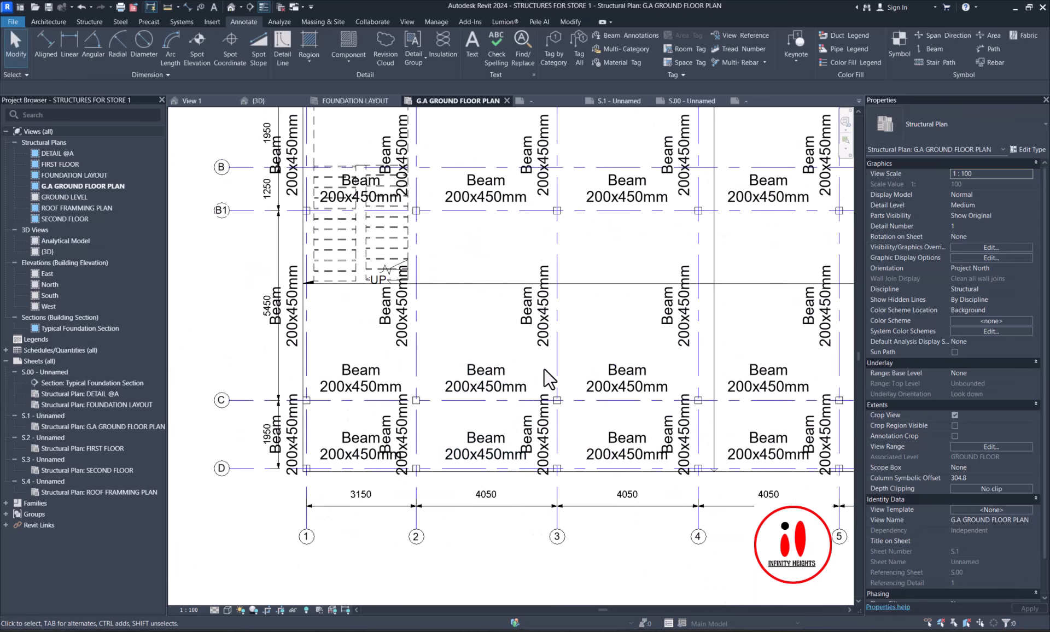
{"action": "scroll", "coordinate": [544, 368], "scroll_direction": "down", "scroll_amount": 1}
{"action": "scroll", "coordinate": [522, 368], "scroll_direction": "up", "scroll_amount": 3}
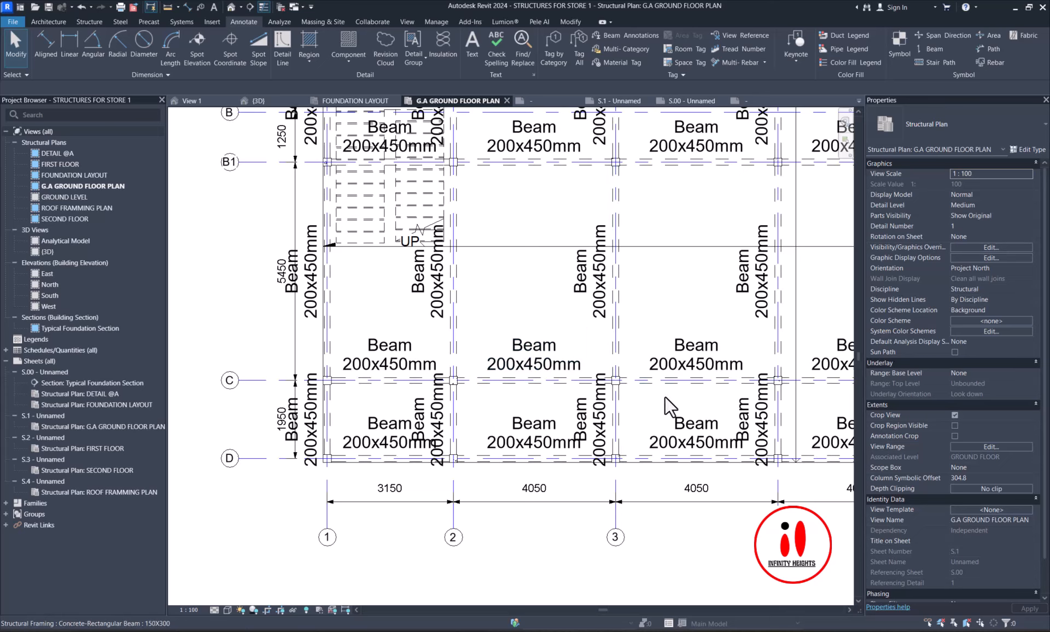
{"action": "scroll", "coordinate": [568, 372], "scroll_direction": "down", "scroll_amount": 5}
{"action": "scroll", "coordinate": [599, 263], "scroll_direction": "up", "scroll_amount": 2}
{"action": "scroll", "coordinate": [598, 262], "scroll_direction": "up", "scroll_amount": 2}
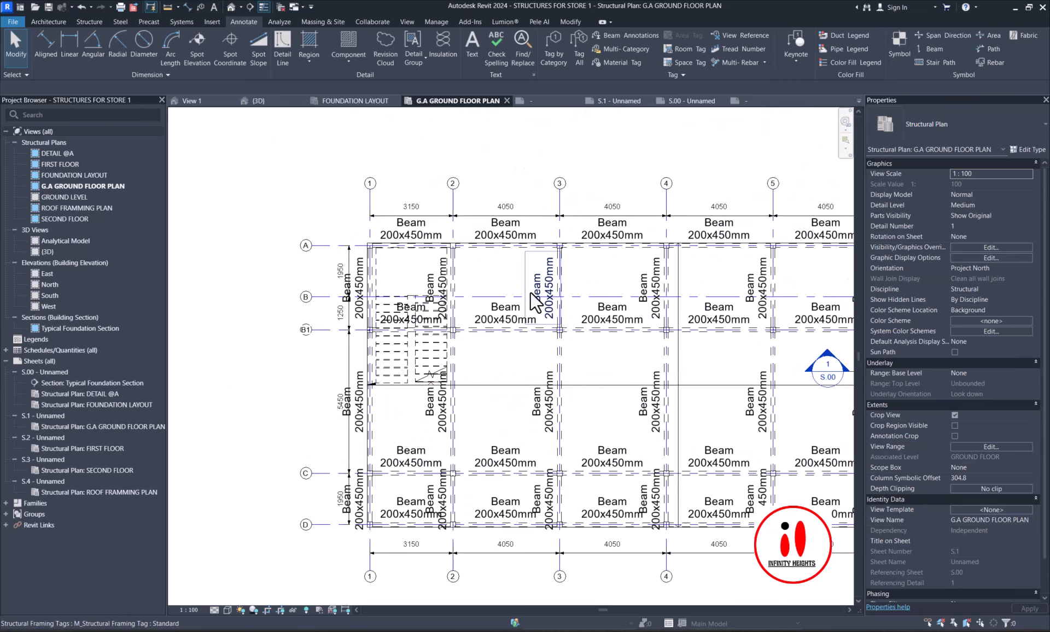
- Undo the tagging of all beams in the ground floor plan
{"action": "key", "text": "ctrl+z"}
{"action": "scroll", "coordinate": [531, 306], "scroll_direction": "down", "scroll_amount": 3}
{"action": "scroll", "coordinate": [516, 311], "scroll_direction": "down", "scroll_amount": 3}
{"action": "scroll", "coordinate": [501, 283], "scroll_direction": "up", "scroll_amount": 6}
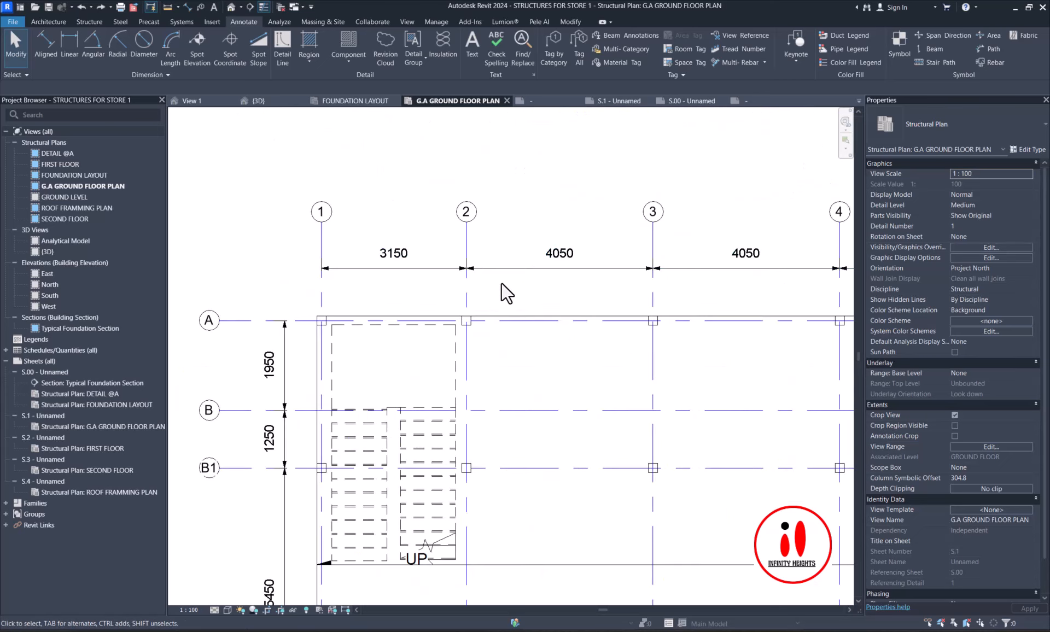
{"action": "scroll", "coordinate": [509, 288], "scroll_direction": "down", "scroll_amount": 2}
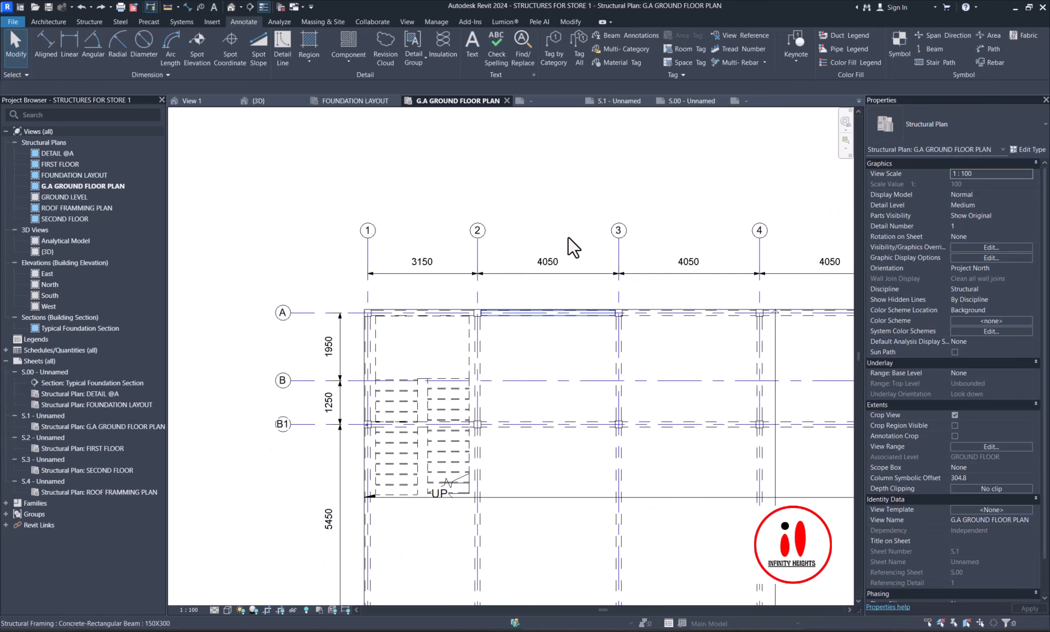
- Tag all untagged structural framing in the ground floor plan with M_Structural Framing Tag, in horizontal orientation and without leaders
{"action": "left_click", "coordinate": [551, 52]}
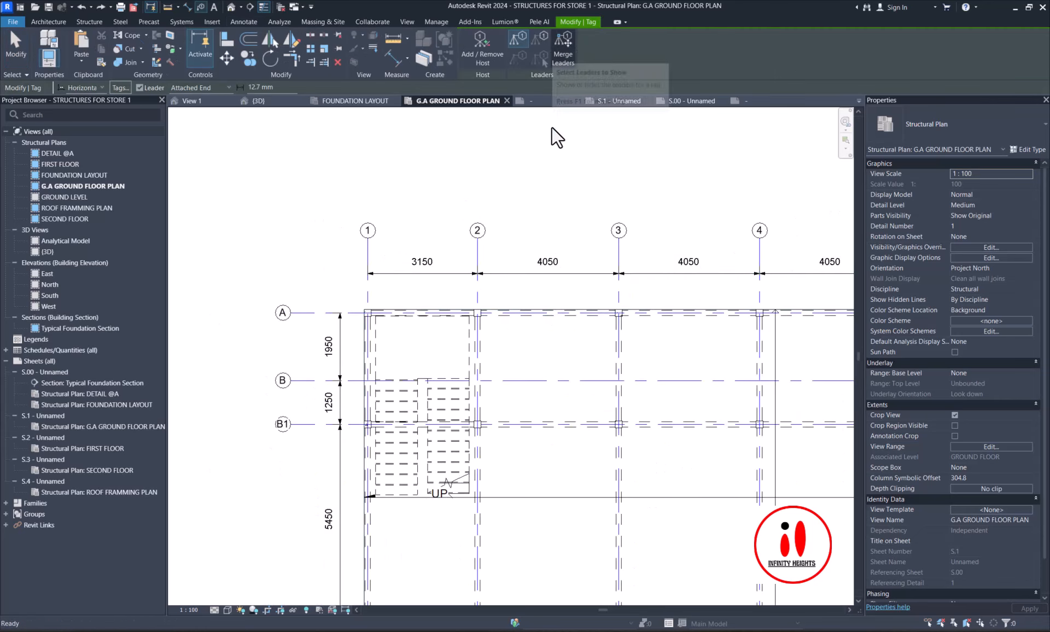
{"action": "key", "text": "Escape"}
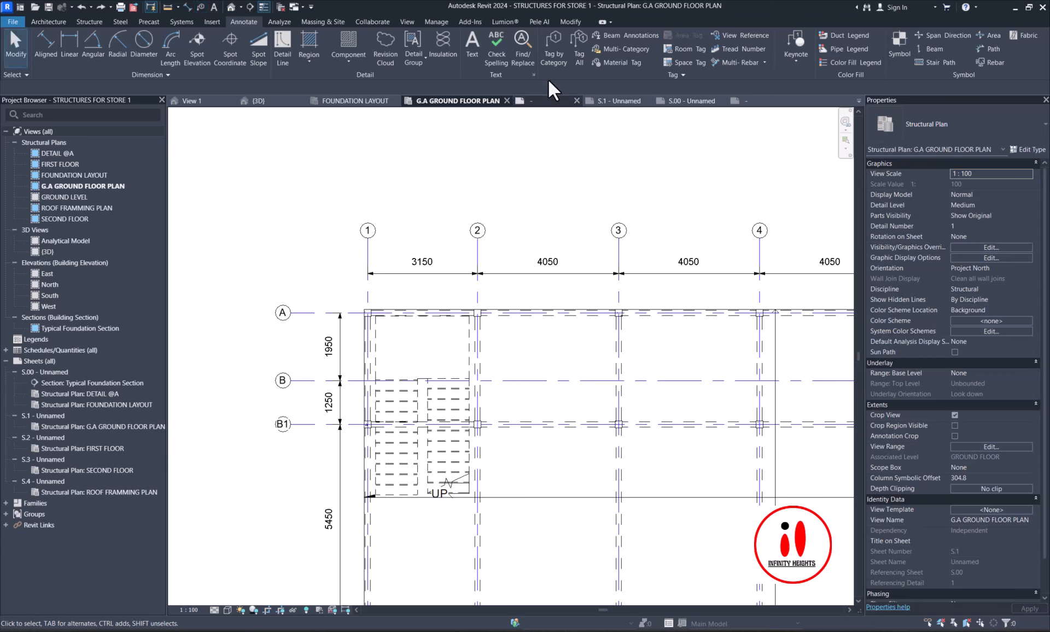
{"action": "left_click", "coordinate": [573, 54]}
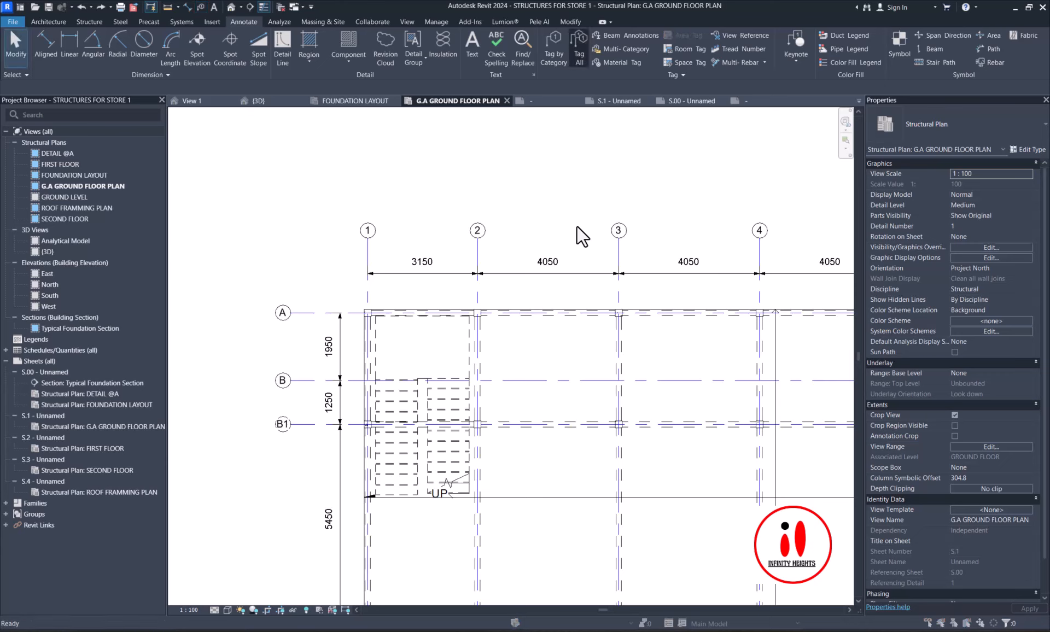
{"action": "scroll", "coordinate": [470, 348], "scroll_direction": "down", "scroll_amount": 5}
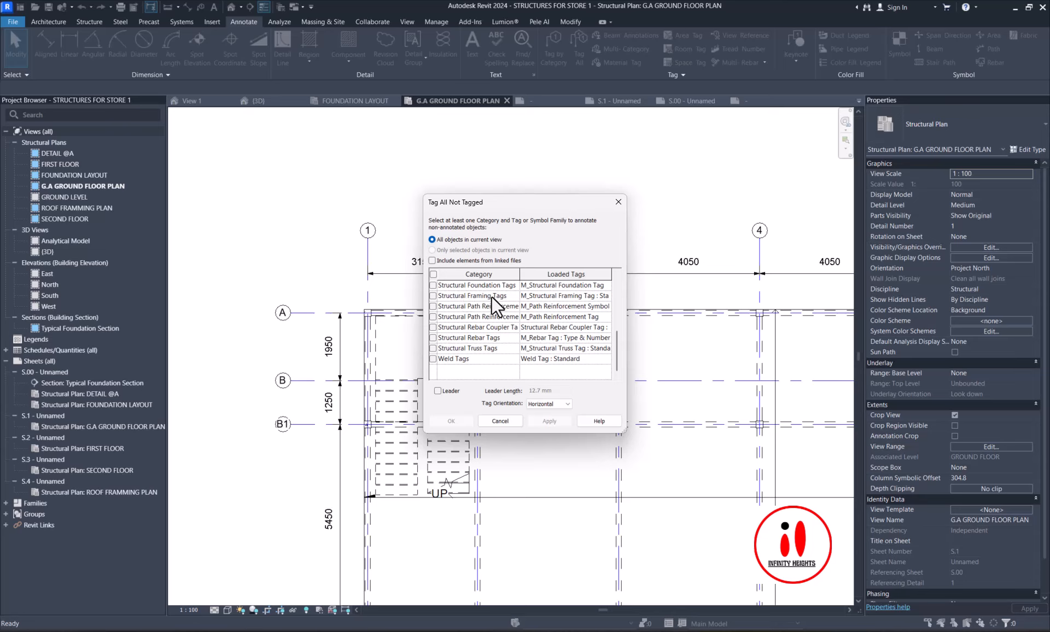
{"action": "left_click", "coordinate": [433, 296]}
{"action": "left_click", "coordinate": [550, 421]}
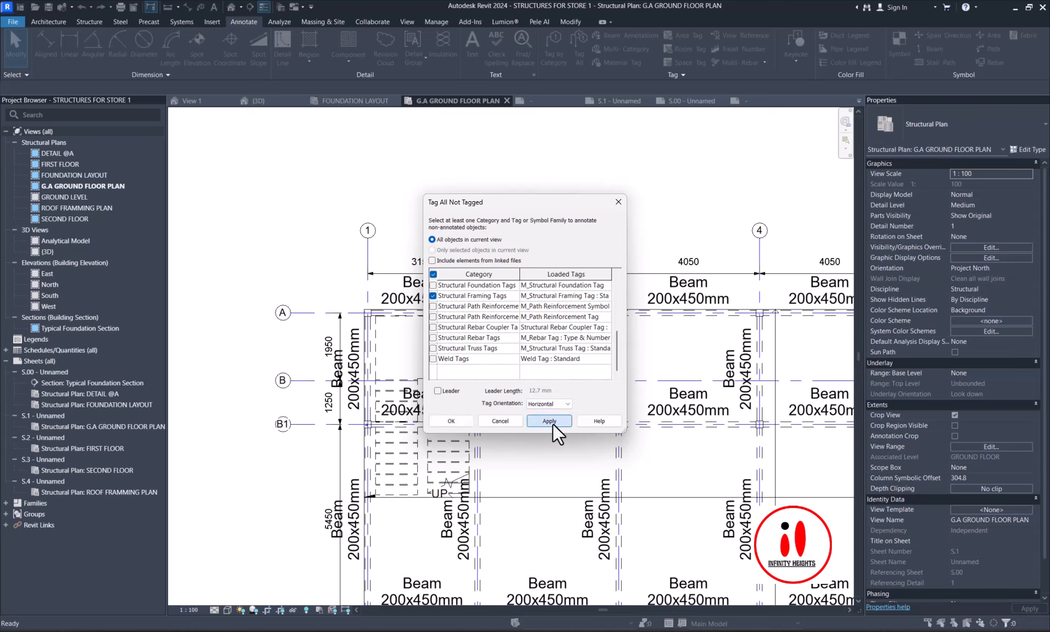
{"action": "left_click", "coordinate": [456, 420]}
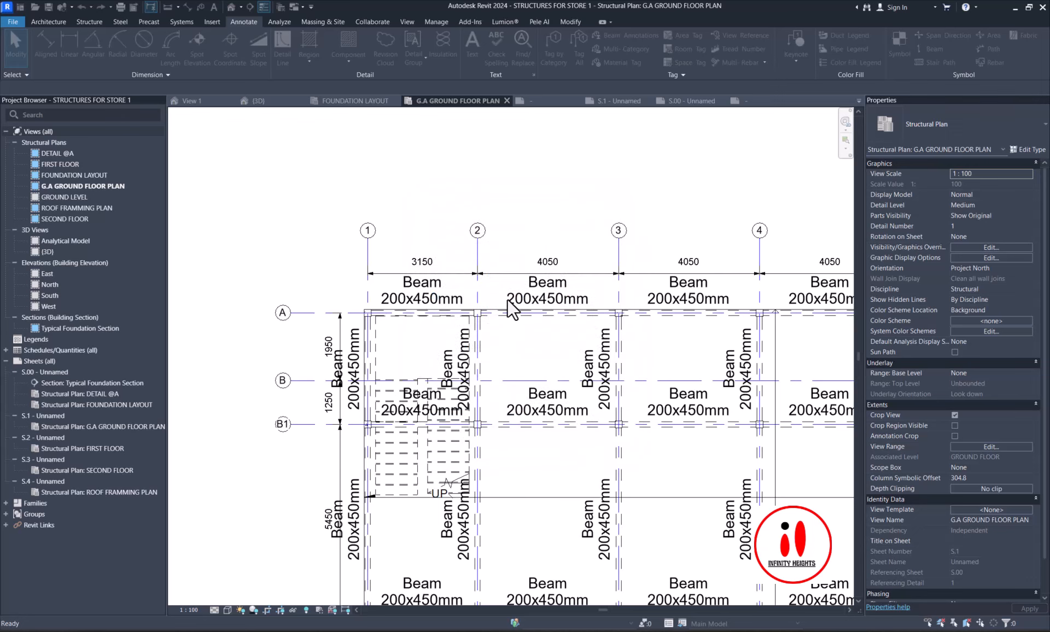
- Examine the text size and overlap of the beam tags across the ground floor plan, including around the stairs
{"action": "scroll", "coordinate": [569, 432], "scroll_direction": "down", "scroll_amount": 3}
{"action": "scroll", "coordinate": [623, 416], "scroll_direction": "down", "scroll_amount": 1}
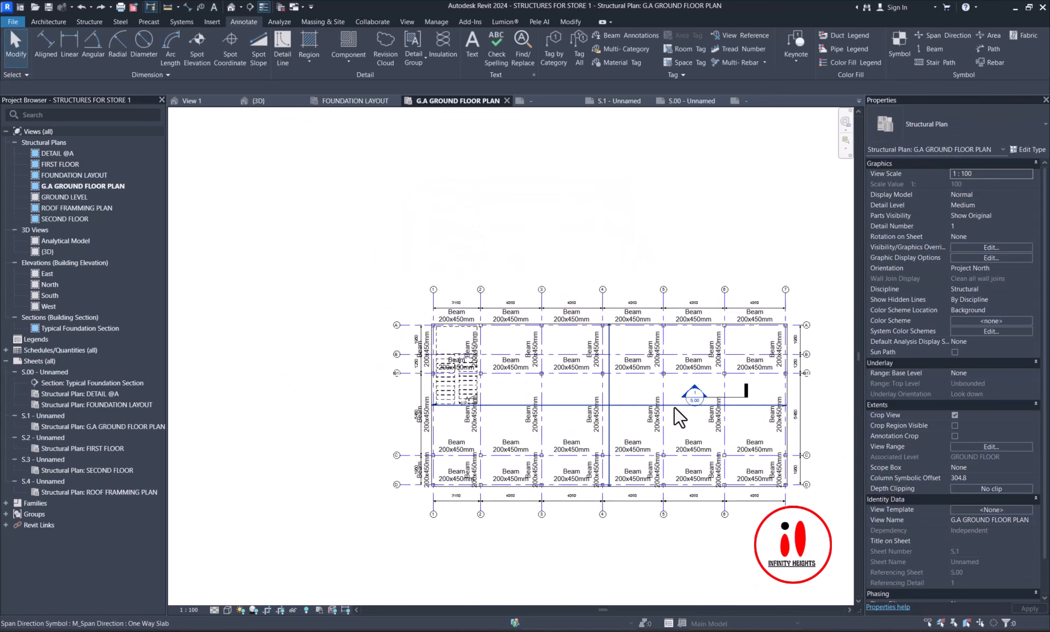
{"action": "scroll", "coordinate": [579, 375], "scroll_direction": "up", "scroll_amount": 5}
{"action": "scroll", "coordinate": [573, 303], "scroll_direction": "down", "scroll_amount": 2}
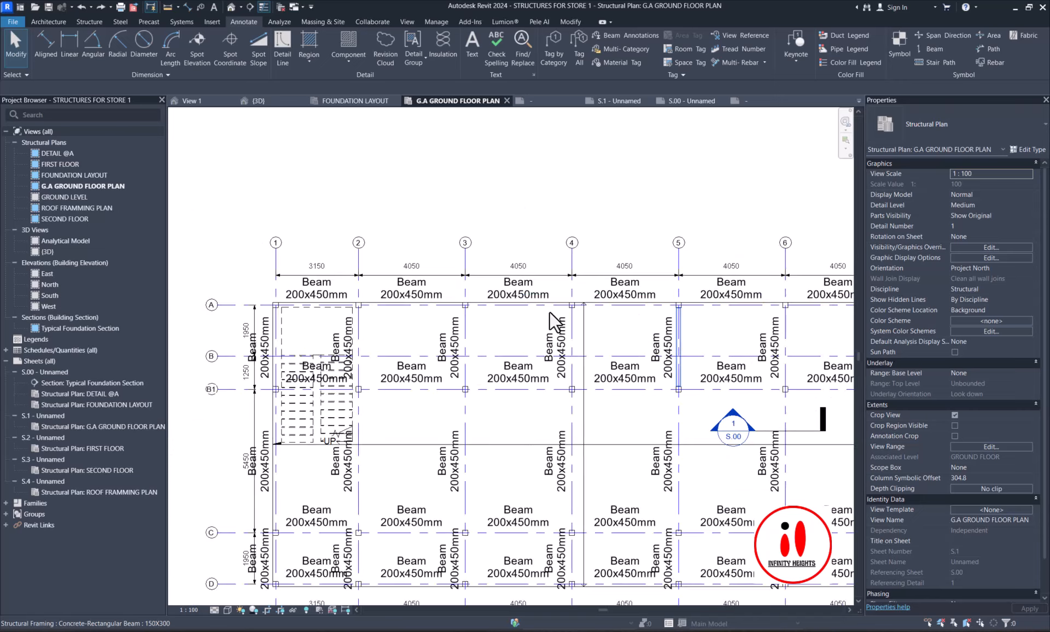
{"action": "scroll", "coordinate": [457, 301], "scroll_direction": "up", "scroll_amount": 2}
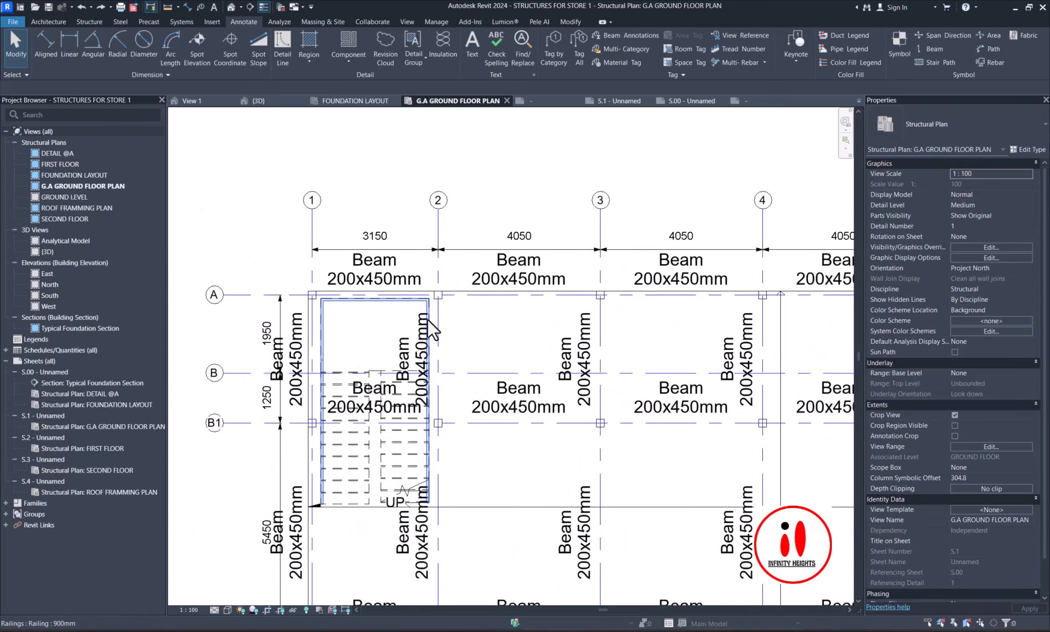
{"action": "left_click", "coordinate": [452, 292]}
{"action": "scroll", "coordinate": [457, 292], "scroll_direction": "down", "scroll_amount": 4}
{"action": "key", "text": "Escape"}
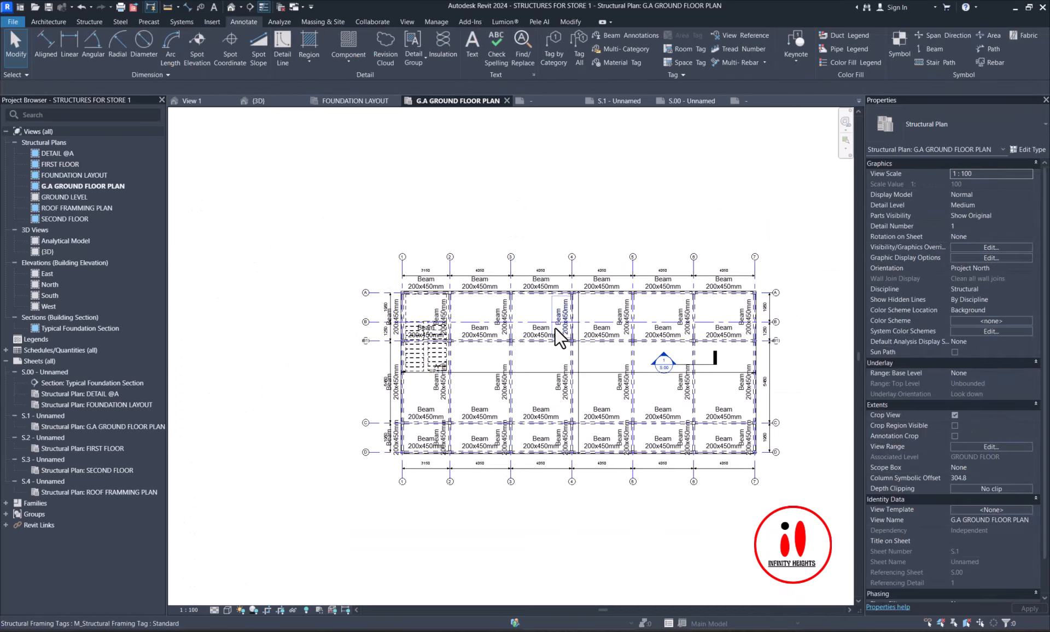
{"action": "scroll", "coordinate": [589, 408], "scroll_direction": "up", "scroll_amount": 2}
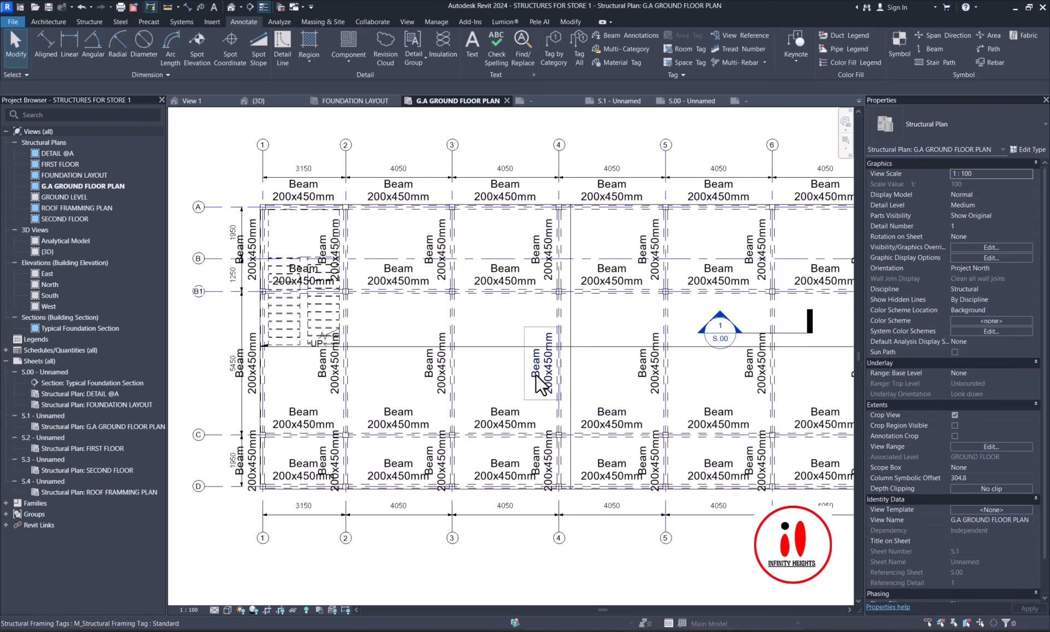
- Open the M_Structural Framing Tag family for editing and set its label's text size to 2.0 mm
{"action": "left_click", "coordinate": [537, 379]}
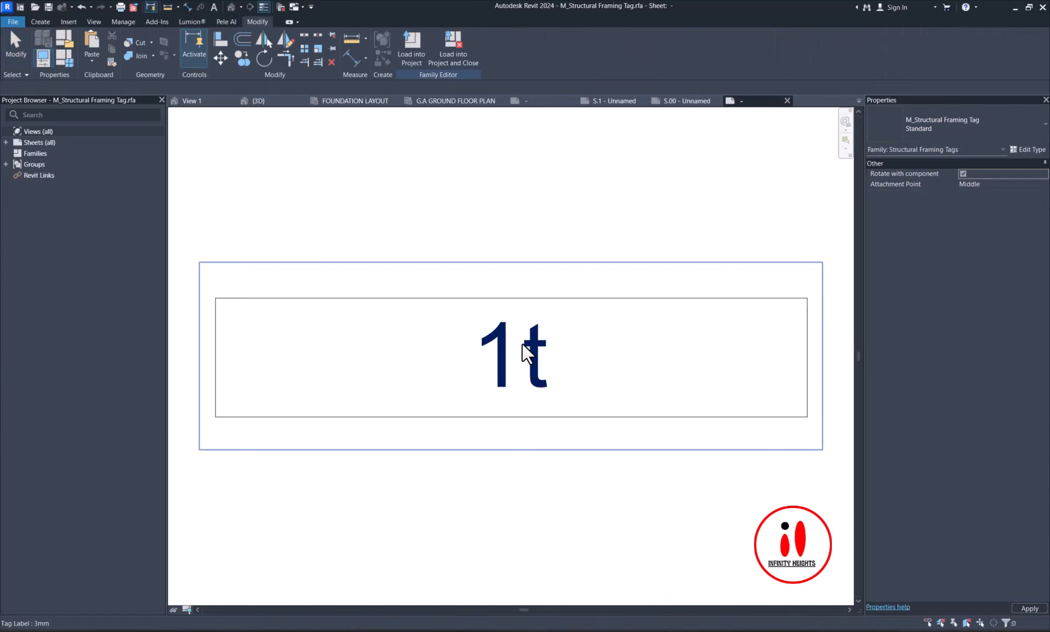
{"action": "left_click", "coordinate": [526, 355]}
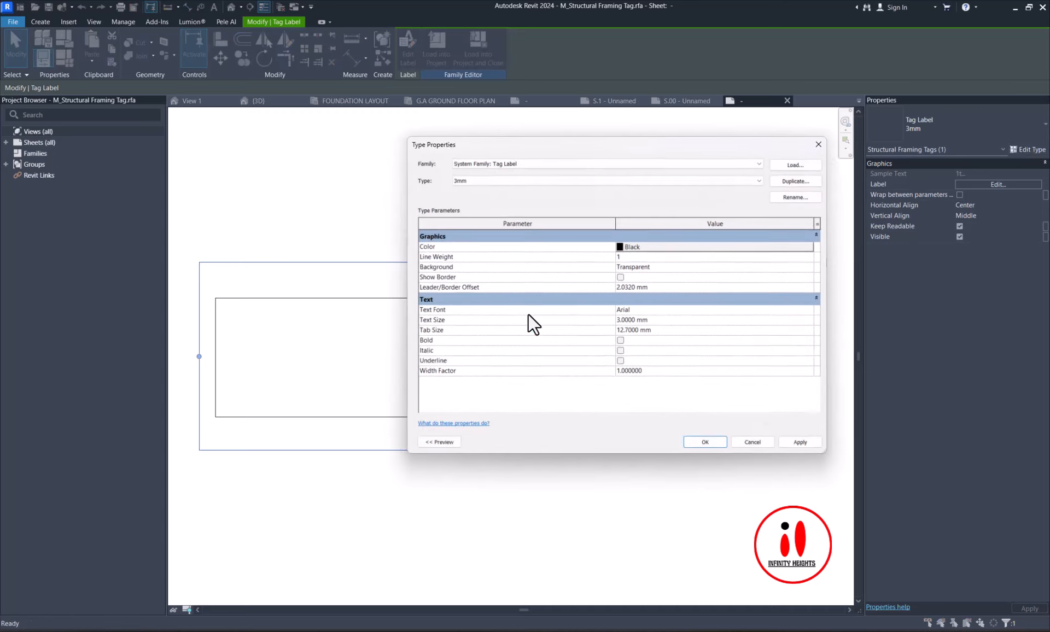
{"action": "left_click", "coordinate": [669, 324]}
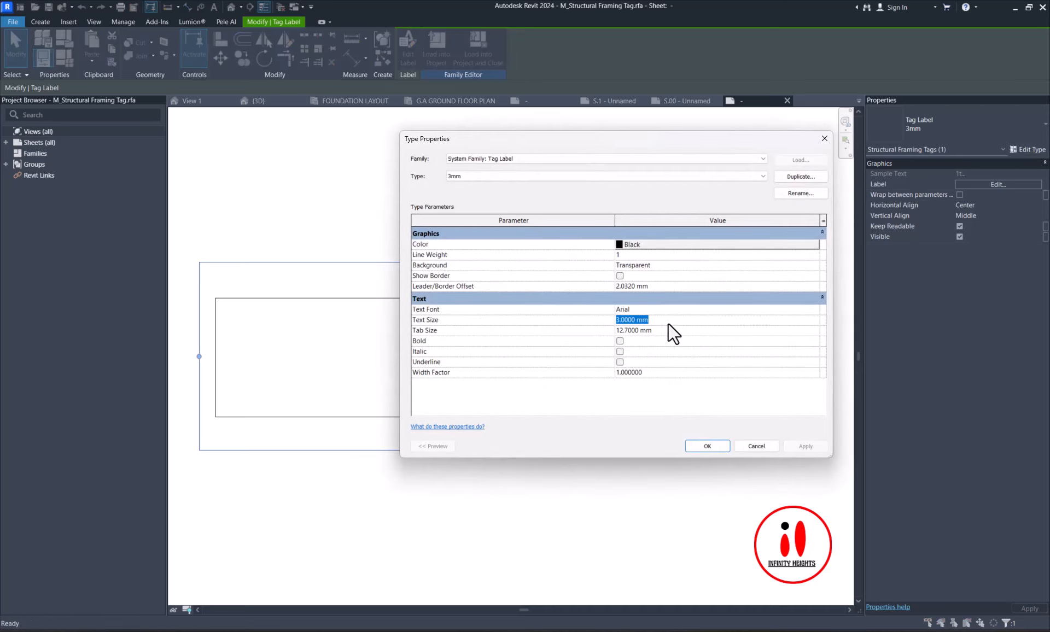
{"action": "type", "text": "2.0"}
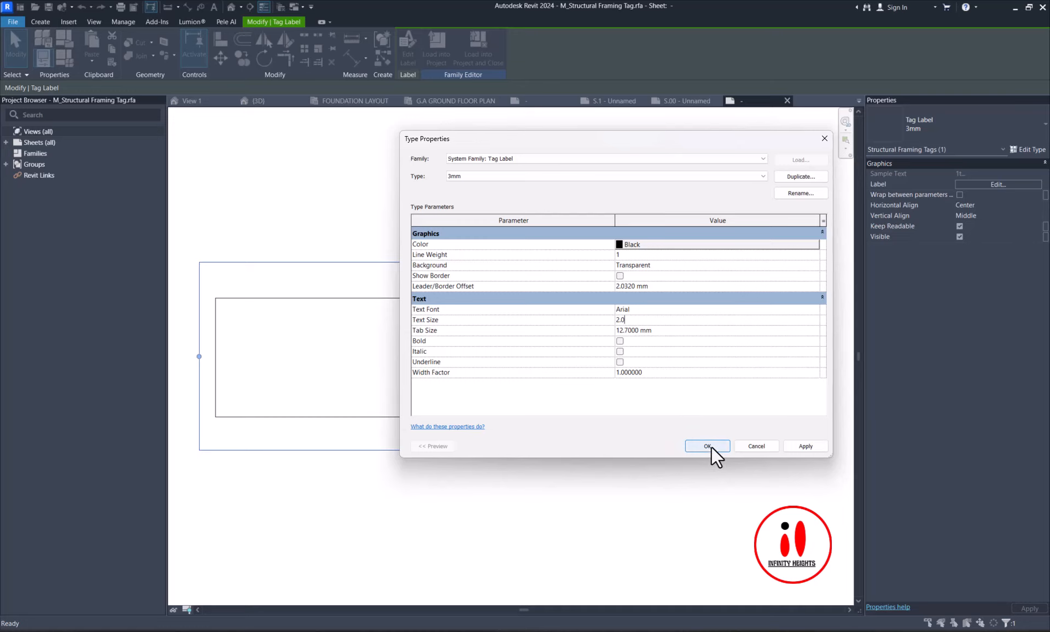
{"action": "left_click", "coordinate": [709, 446]}
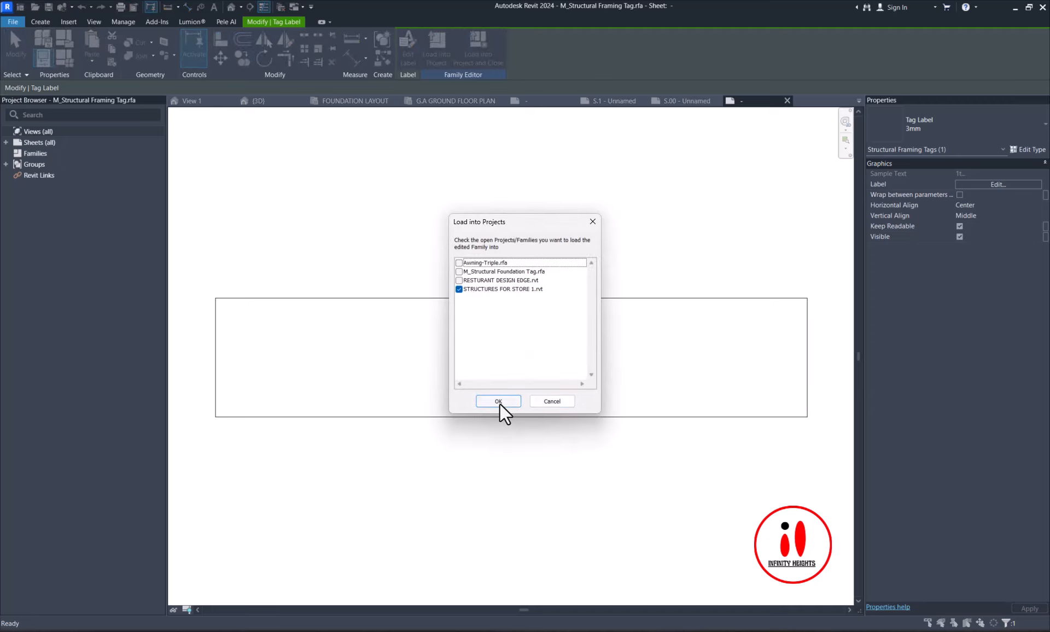
- Load the tag family into STRUCTURES FOR STORE 1 without saving the family file, overwriting the existing version and its parameter values
{"action": "left_click", "coordinate": [500, 403]}
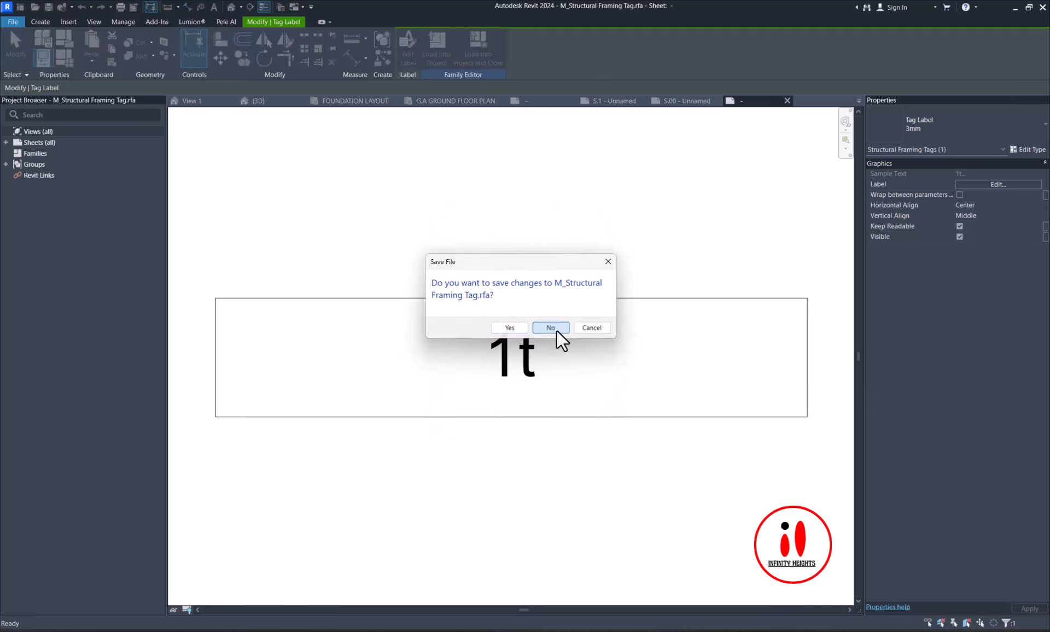
{"action": "left_click", "coordinate": [556, 330]}
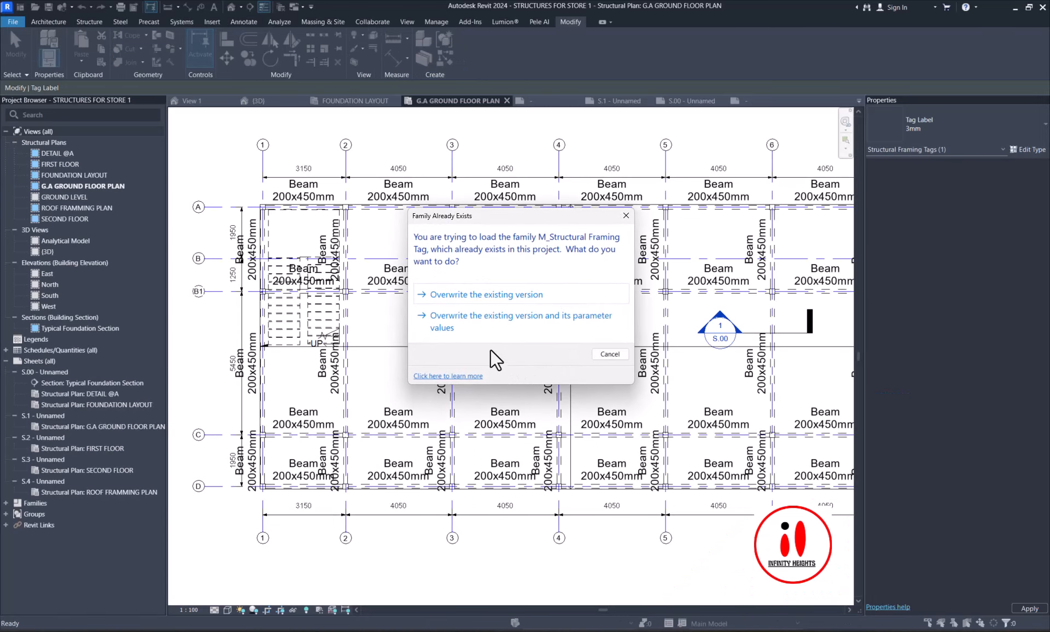
{"action": "left_click", "coordinate": [480, 320]}
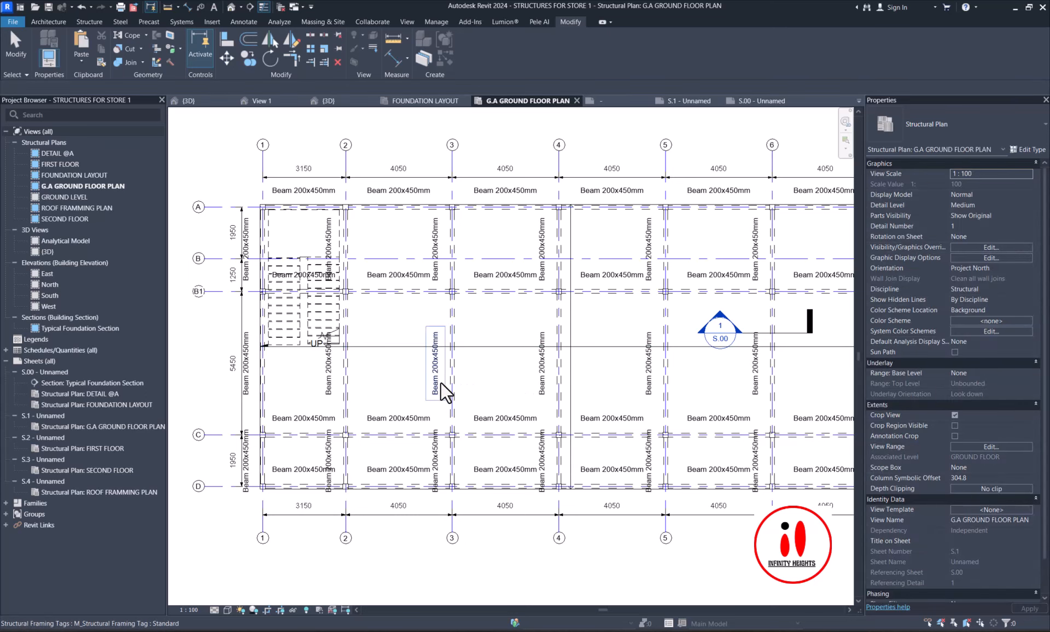
- Delete the beam and the Generic - 200mm 2 wall crossing the stairs on grid B1 between grids 1 and 2
{"action": "left_click", "coordinate": [438, 379]}
{"action": "scroll", "coordinate": [442, 362], "scroll_direction": "up", "scroll_amount": 3}
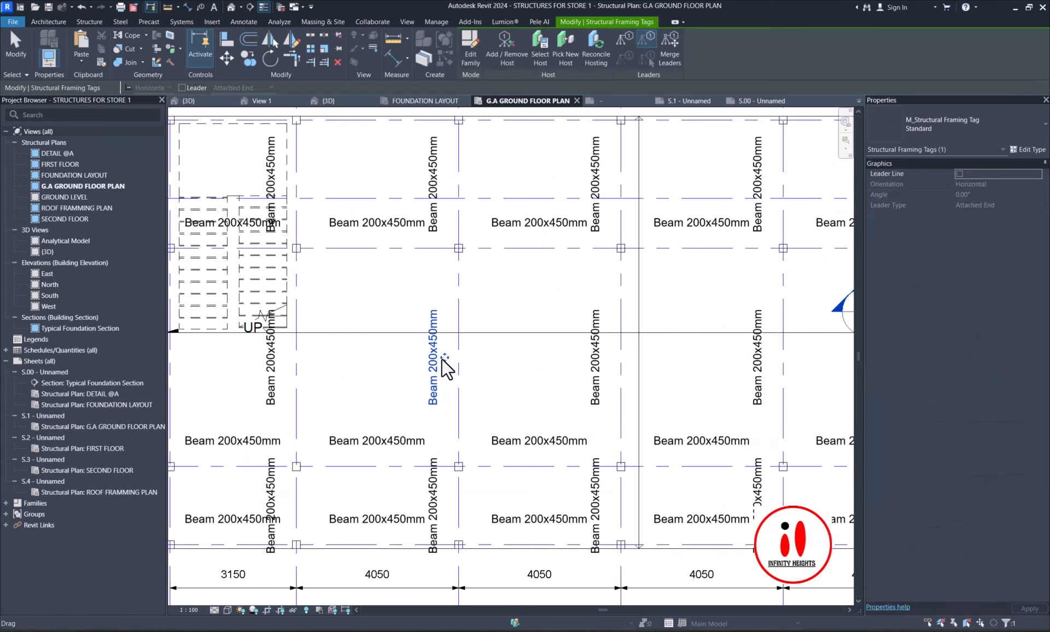
{"action": "scroll", "coordinate": [474, 369], "scroll_direction": "down", "scroll_amount": 2}
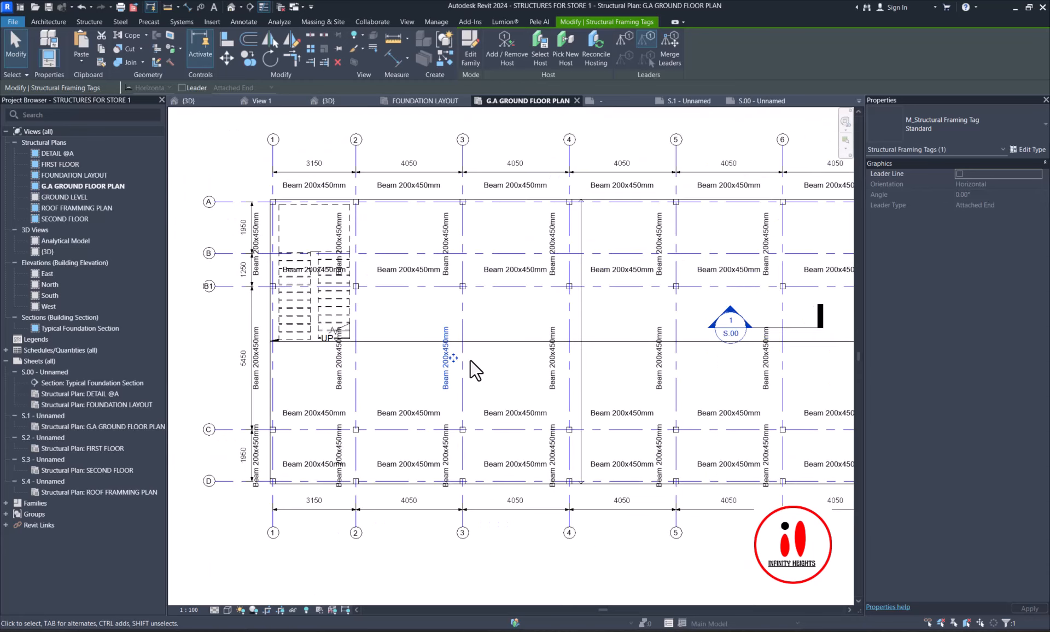
{"action": "scroll", "coordinate": [411, 357], "scroll_direction": "up", "scroll_amount": 1}
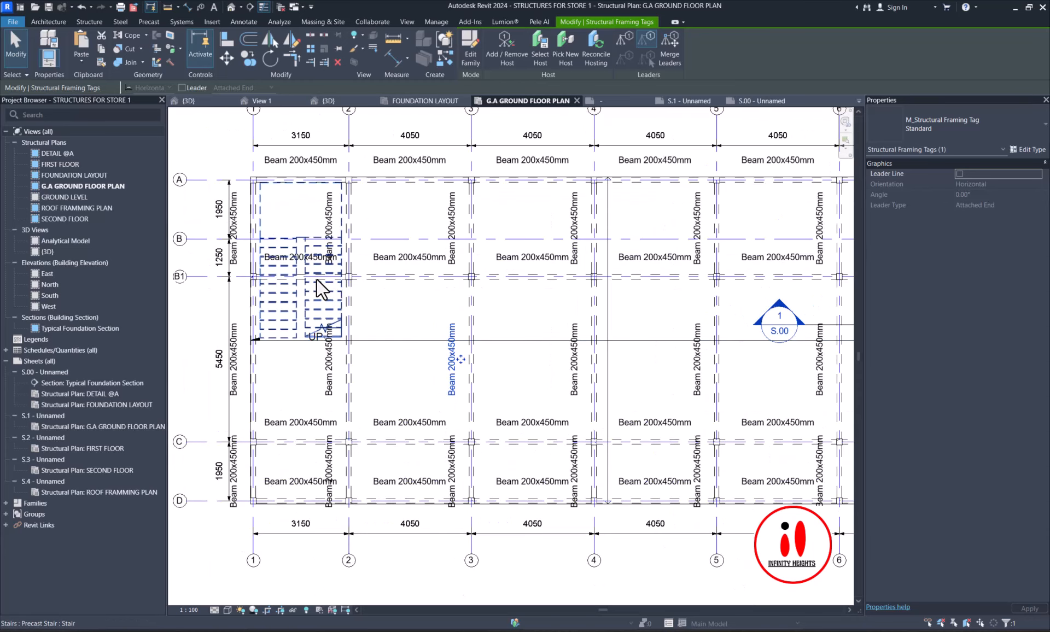
{"action": "scroll", "coordinate": [267, 276], "scroll_direction": "up", "scroll_amount": 4}
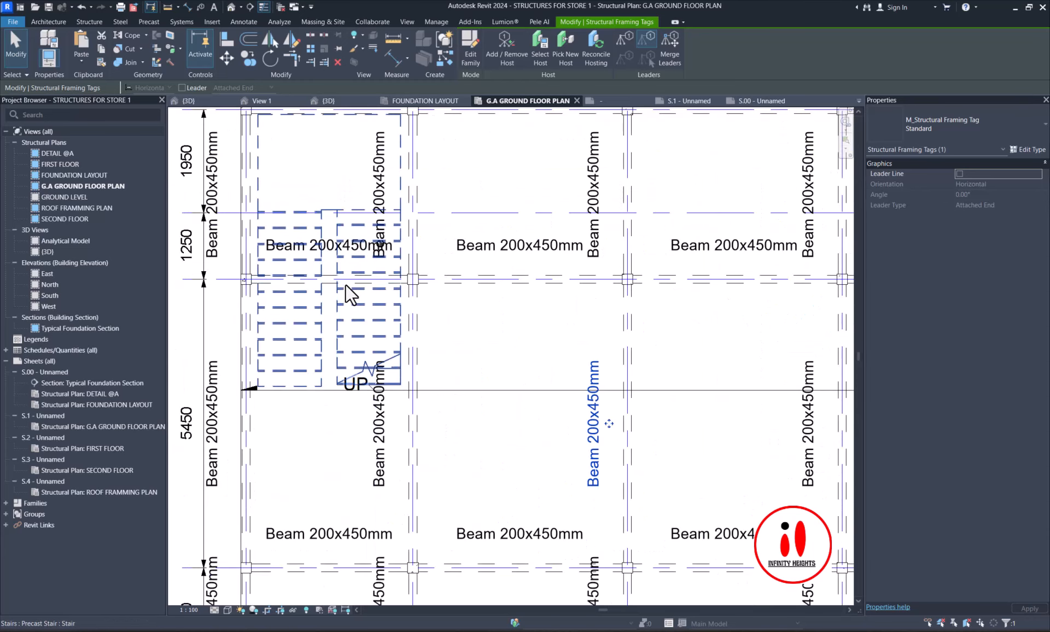
{"action": "left_click", "coordinate": [346, 282]}
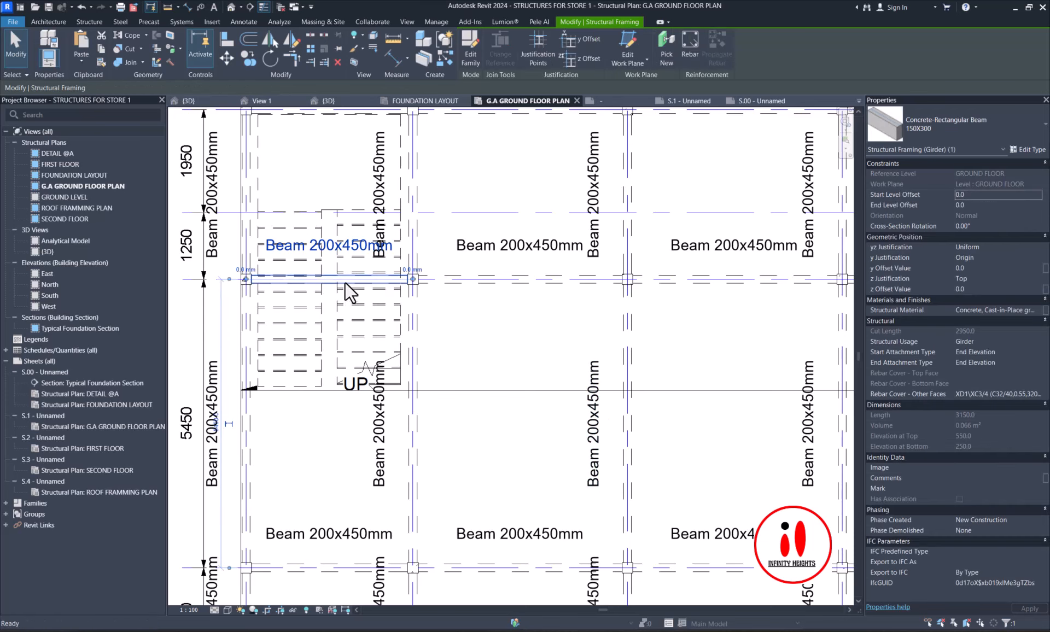
{"action": "key", "text": "Delete"}
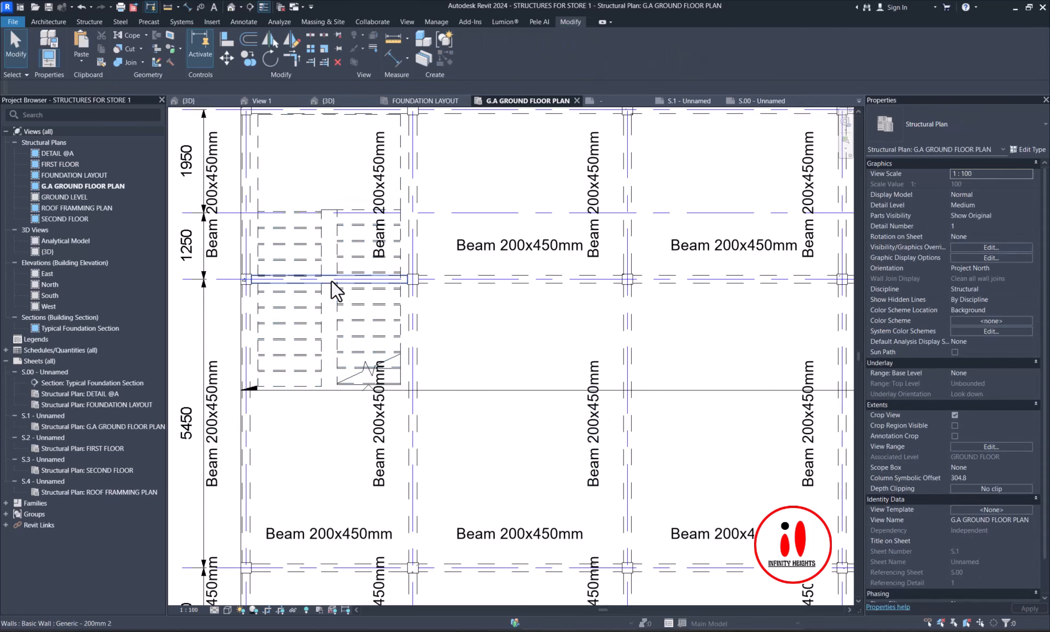
{"action": "left_click", "coordinate": [331, 281]}
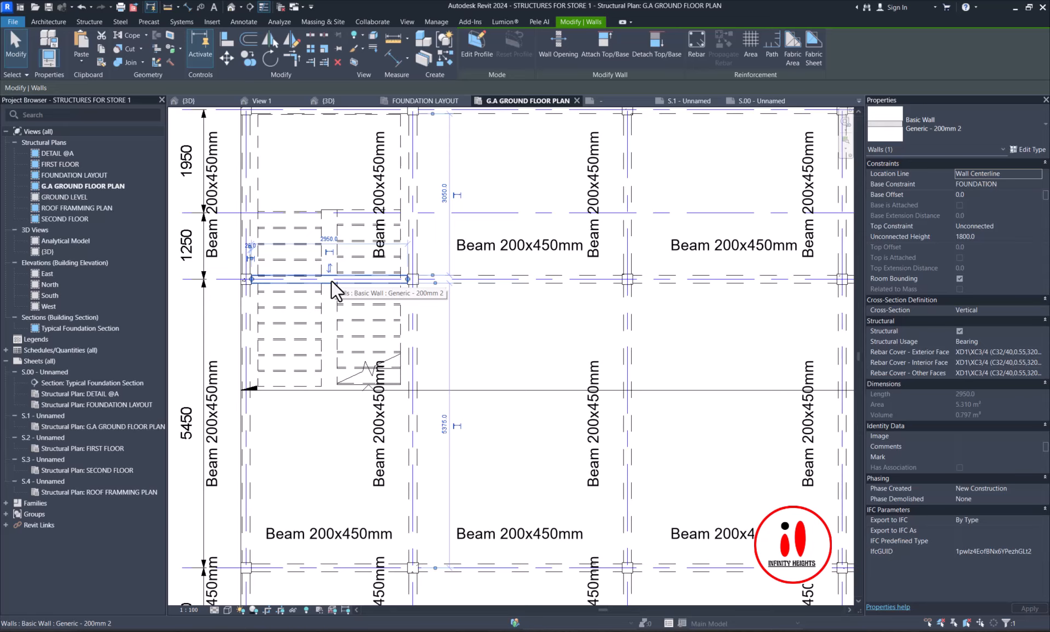
{"action": "key", "text": "Delete"}
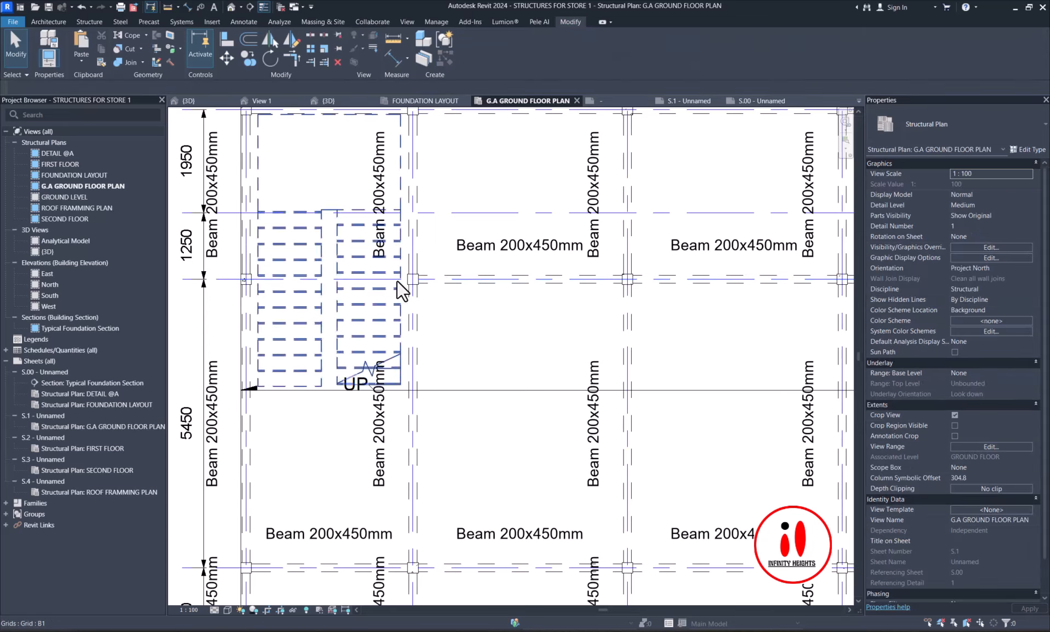
- Move the tag of the grid B1 beam between grids 2 and 3 closer to its beam
{"action": "scroll", "coordinate": [396, 280], "scroll_direction": "down", "scroll_amount": 1}
{"action": "scroll", "coordinate": [424, 284], "scroll_direction": "down", "scroll_amount": 2}
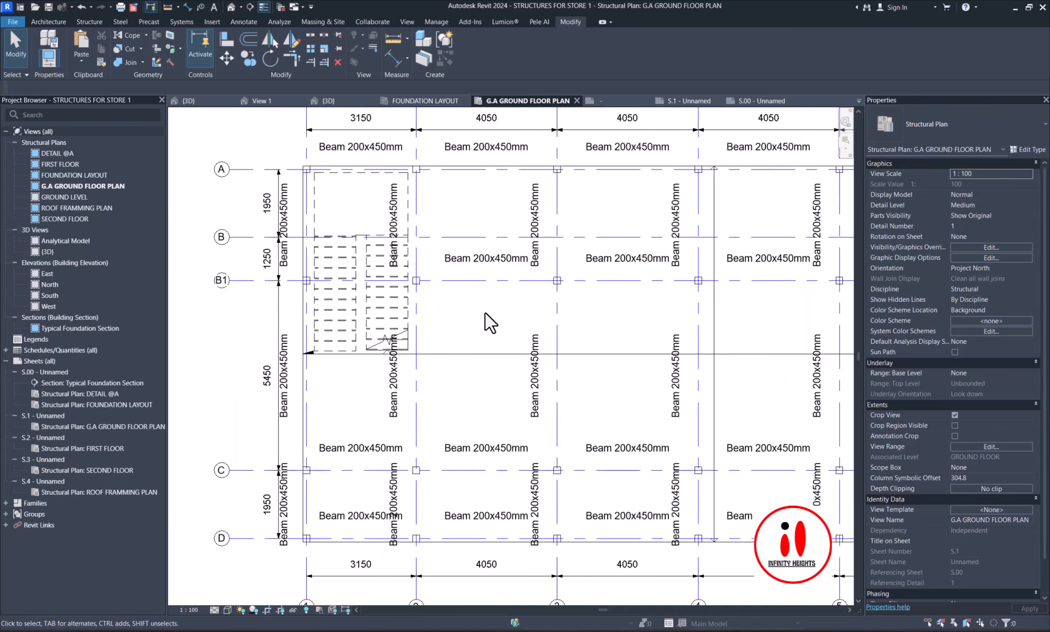
{"action": "left_click", "coordinate": [489, 262]}
{"action": "scroll", "coordinate": [491, 264], "scroll_direction": "up", "scroll_amount": 3}
{"action": "left_click_drag", "start_coordinate": [492, 274], "coordinate": [468, 297]}
{"action": "scroll", "coordinate": [481, 284], "scroll_direction": "down", "scroll_amount": 2}
{"action": "scroll", "coordinate": [537, 387], "scroll_direction": "up", "scroll_amount": 1}
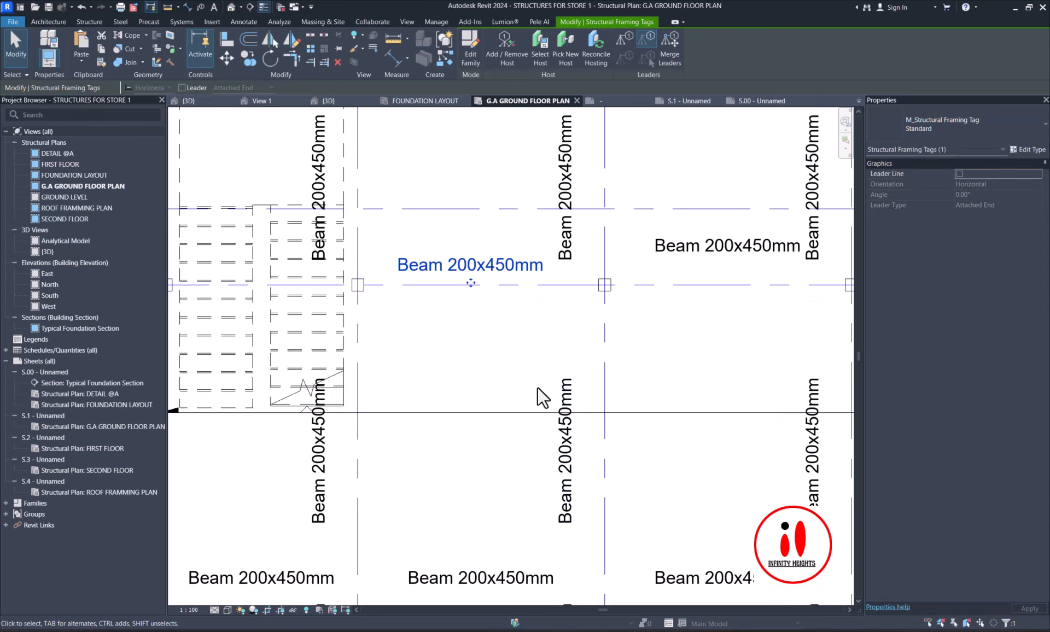
- Move the vertical tag of the grid 3 beam between grids B1 and C closer to its beam
{"action": "left_click", "coordinate": [568, 420]}
{"action": "left_click", "coordinate": [565, 449]}
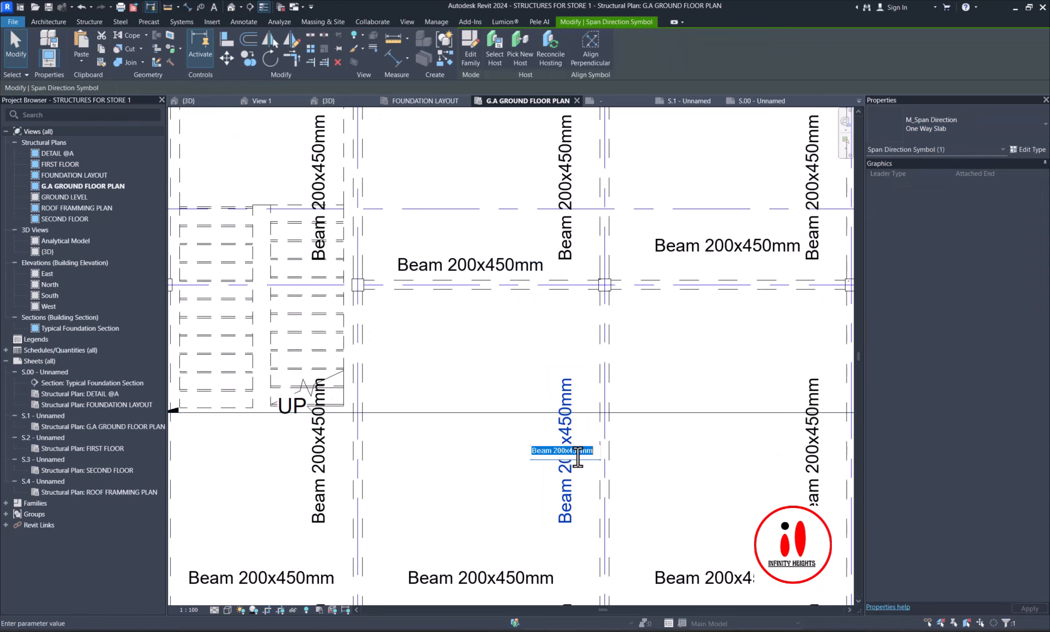
{"action": "key", "text": "Escape"}
{"action": "left_click_drag", "start_coordinate": [588, 464], "coordinate": [601, 459]}
{"action": "scroll", "coordinate": [539, 353], "scroll_direction": "down", "scroll_amount": 4}
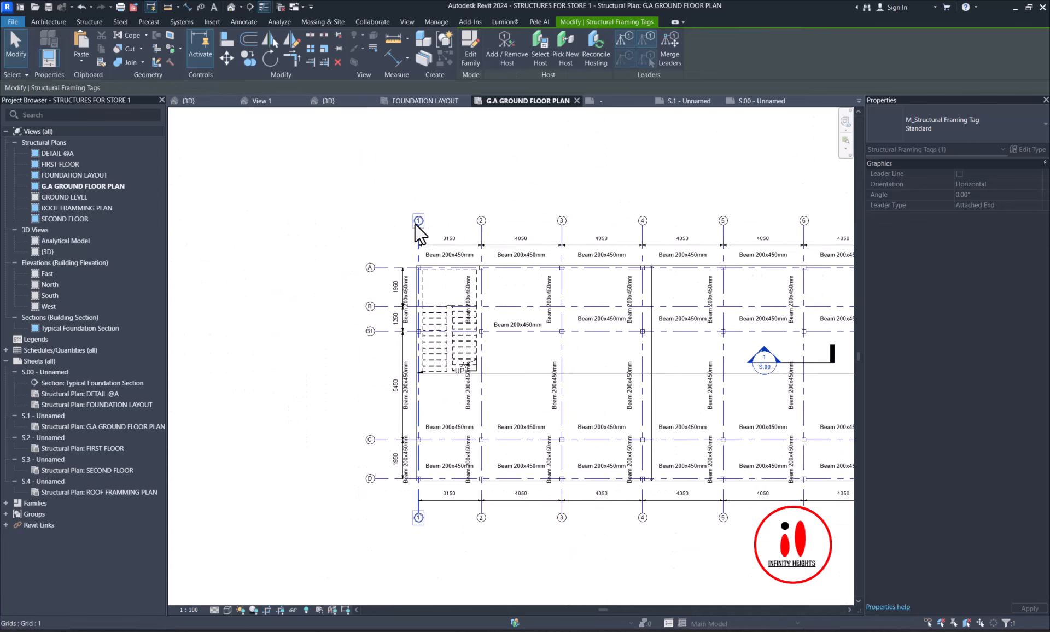
{"action": "key", "text": "Escape"}
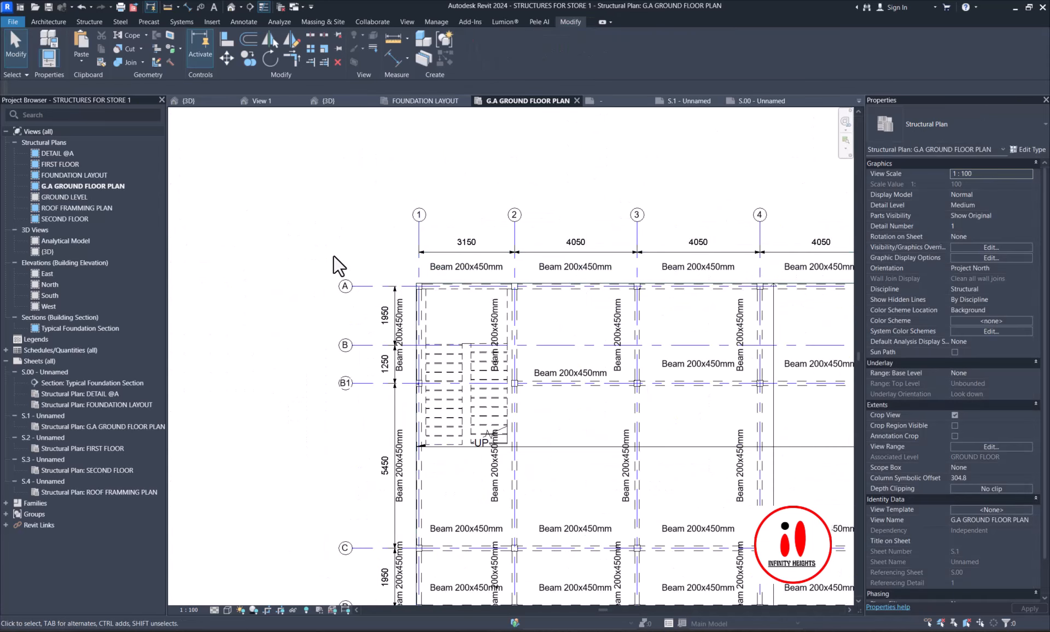
- Draw a diagonal thin detail line about 25772 mm long from the building corner at grids A/1 to the corner at grids D/7
{"action": "left_click", "coordinate": [243, 21]}
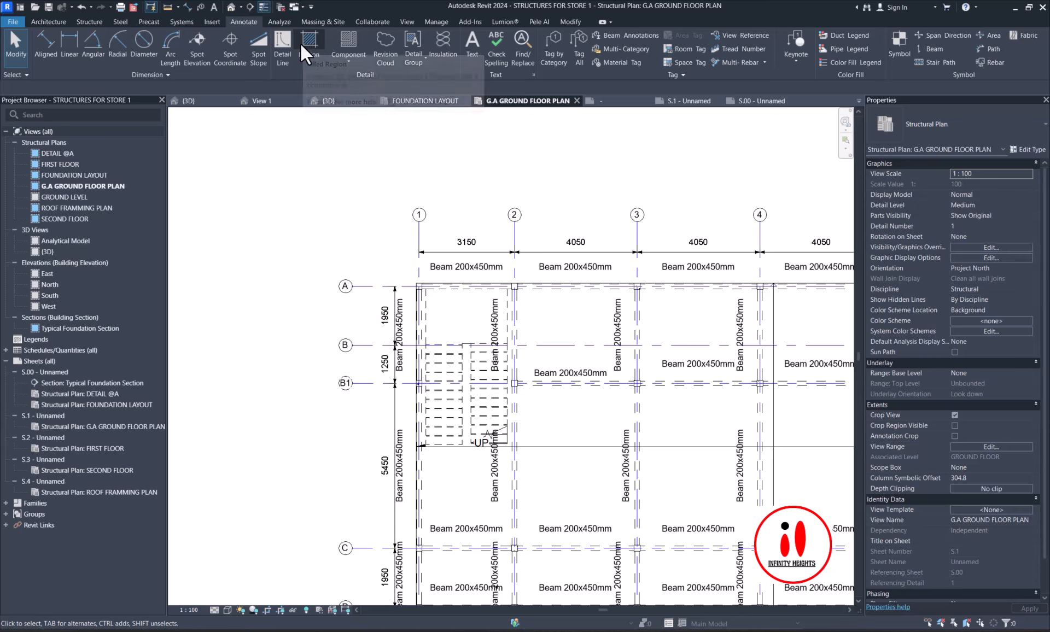
{"action": "left_click", "coordinate": [415, 283]}
{"action": "scroll", "coordinate": [429, 262], "scroll_direction": "down", "scroll_amount": 3}
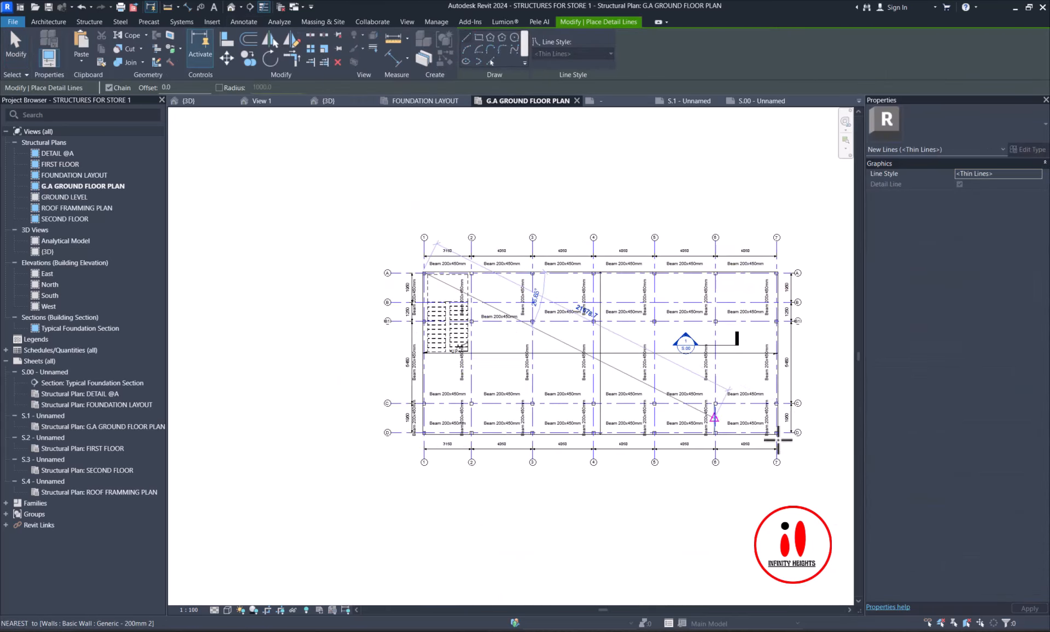
{"action": "scroll", "coordinate": [778, 440], "scroll_direction": "up", "scroll_amount": 3}
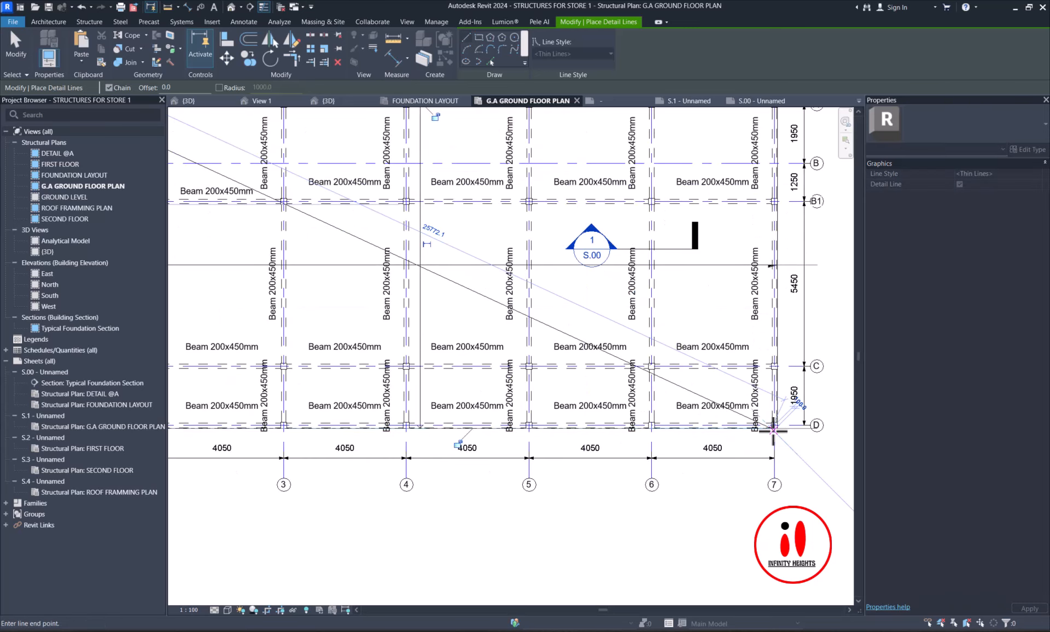
- End the diagonal detail line at the building corner at grids D/7 and finish the line
{"action": "left_click", "coordinate": [773, 431]}
{"action": "scroll", "coordinate": [774, 431], "scroll_direction": "down", "scroll_amount": 3}
{"action": "key", "text": "Escape"}
{"action": "key", "text": "Escape"}
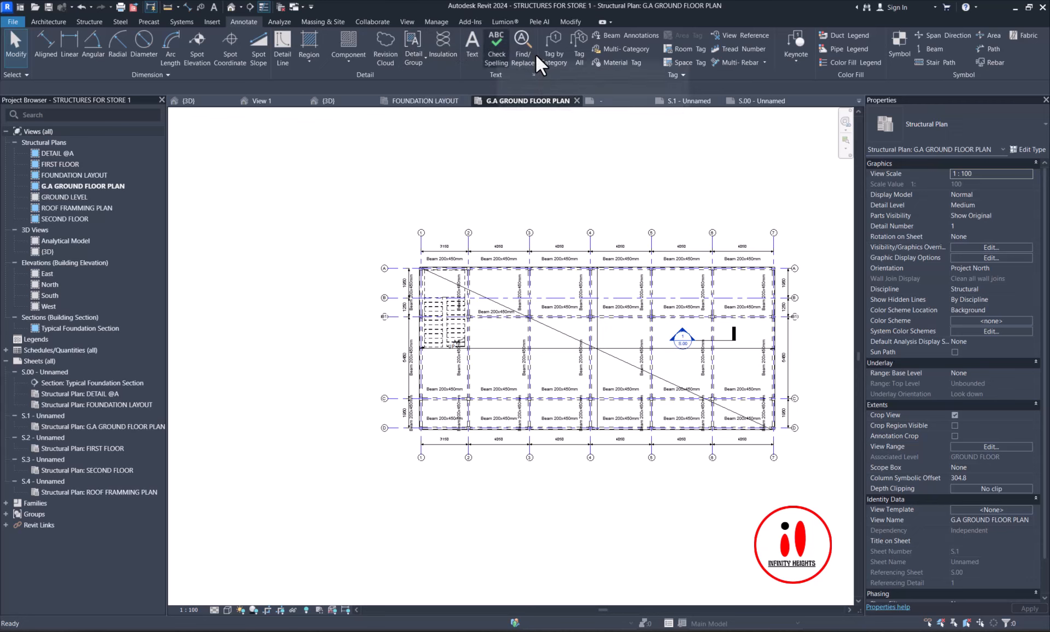
{"action": "left_click", "coordinate": [473, 44]}
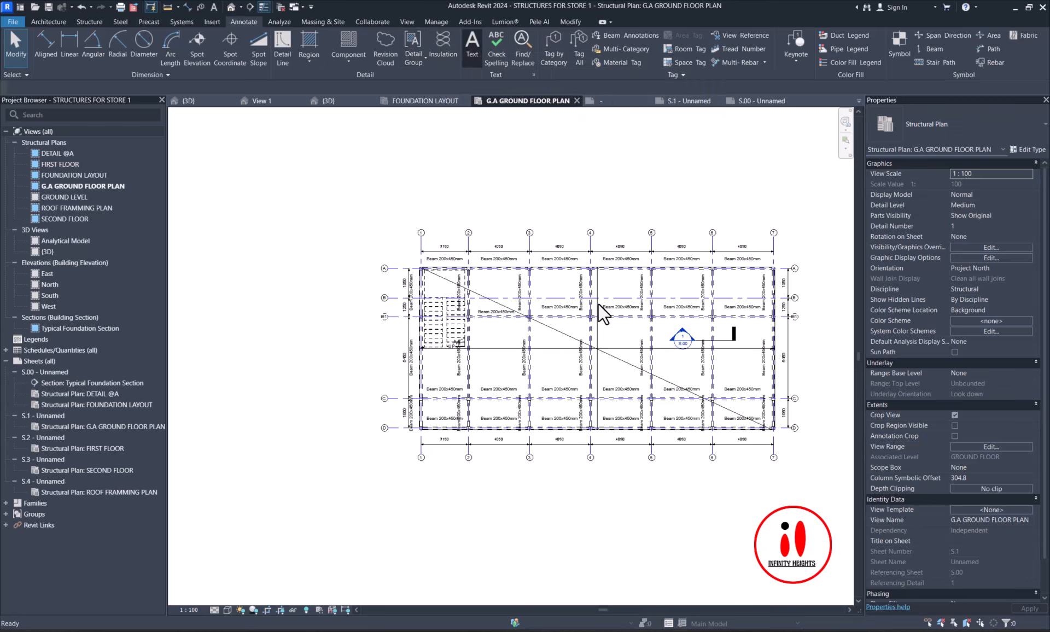
{"action": "scroll", "coordinate": [576, 353], "scroll_direction": "up", "scroll_amount": 2}
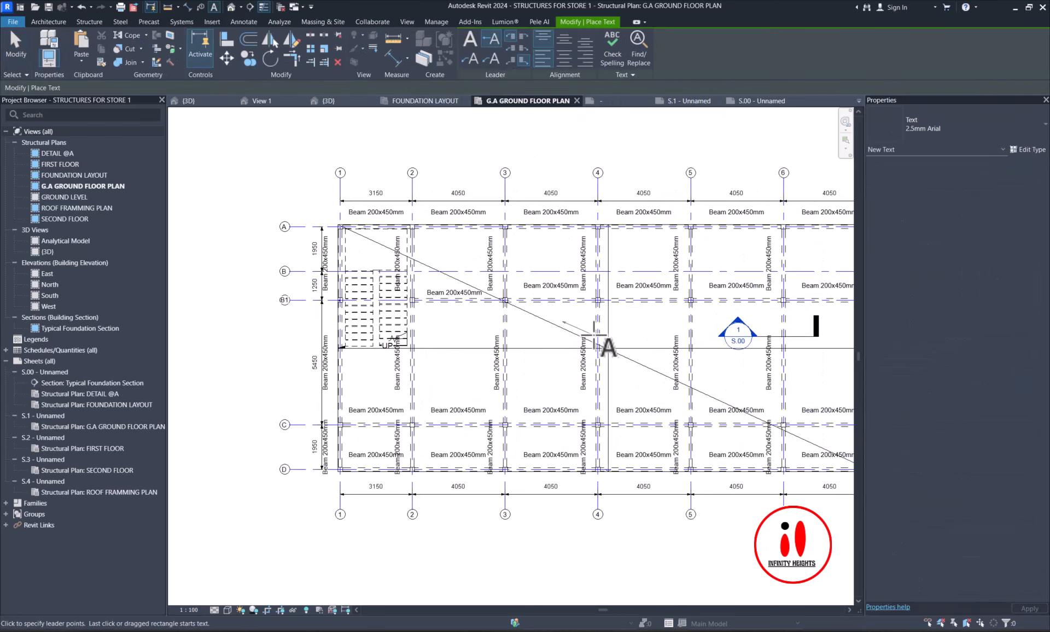
{"action": "key", "text": "Escape"}
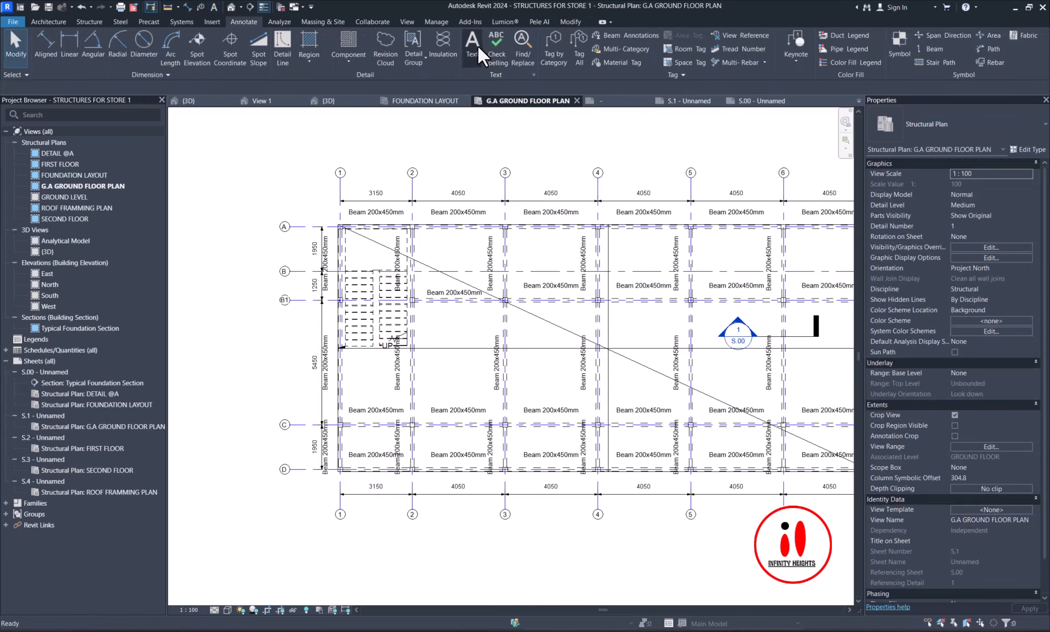
- Place a 2.5mm Arial text note without a leader reading "Non-suspended slab" near the diagonal line between grids 3 and 4
{"action": "left_click", "coordinate": [477, 42]}
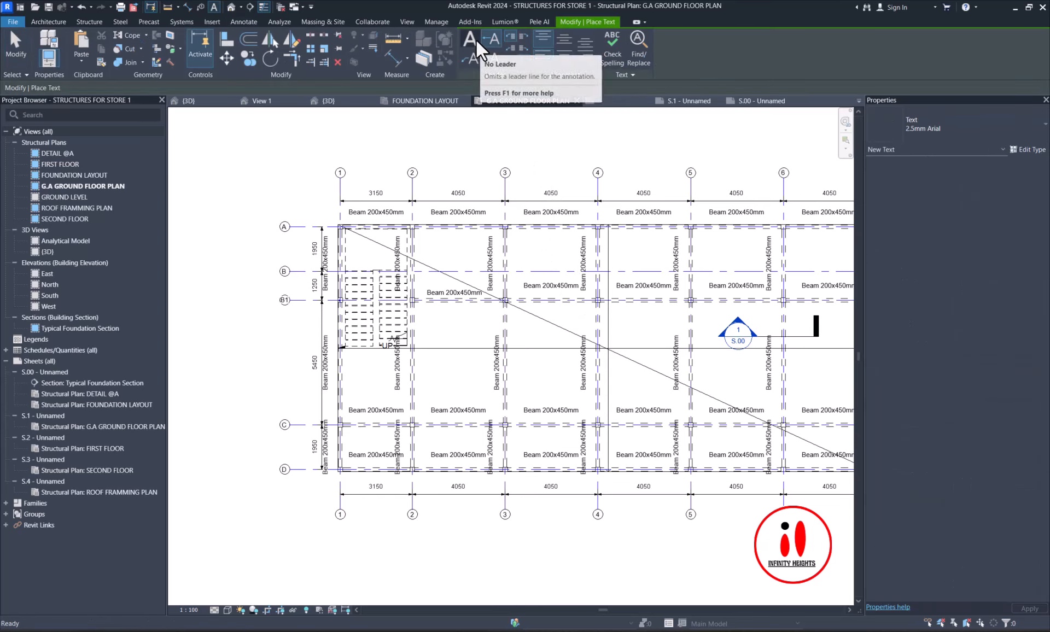
{"action": "left_click", "coordinate": [473, 41]}
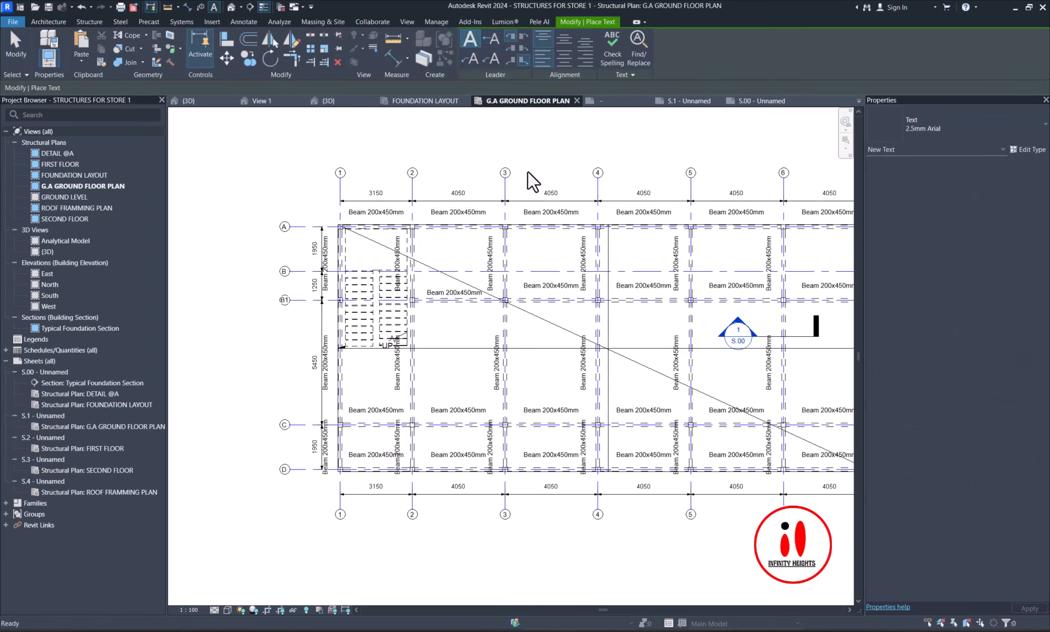
{"action": "left_click", "coordinate": [554, 326]}
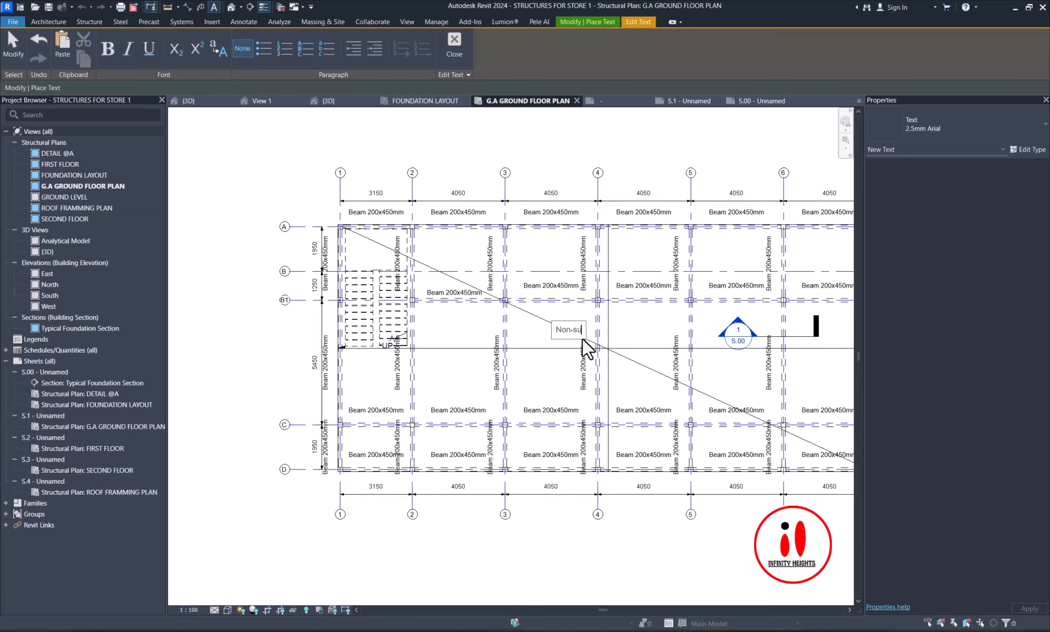
{"action": "type", "text": "ended slab"}
{"action": "left_click", "coordinate": [653, 360]}
- Rotate the "Non-suspended slab" note parallel to the diagonal line and move it onto the line, starting at grids B1/3
{"action": "scroll", "coordinate": [639, 313], "scroll_direction": "up", "scroll_amount": 2}
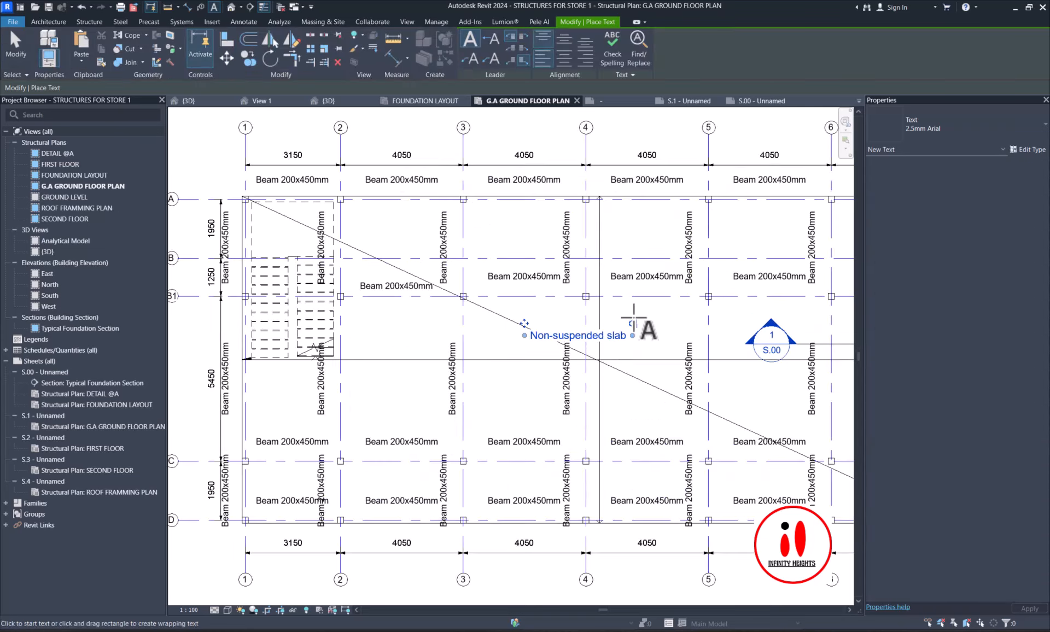
{"action": "left_click_drag", "start_coordinate": [633, 323], "coordinate": [634, 354]}
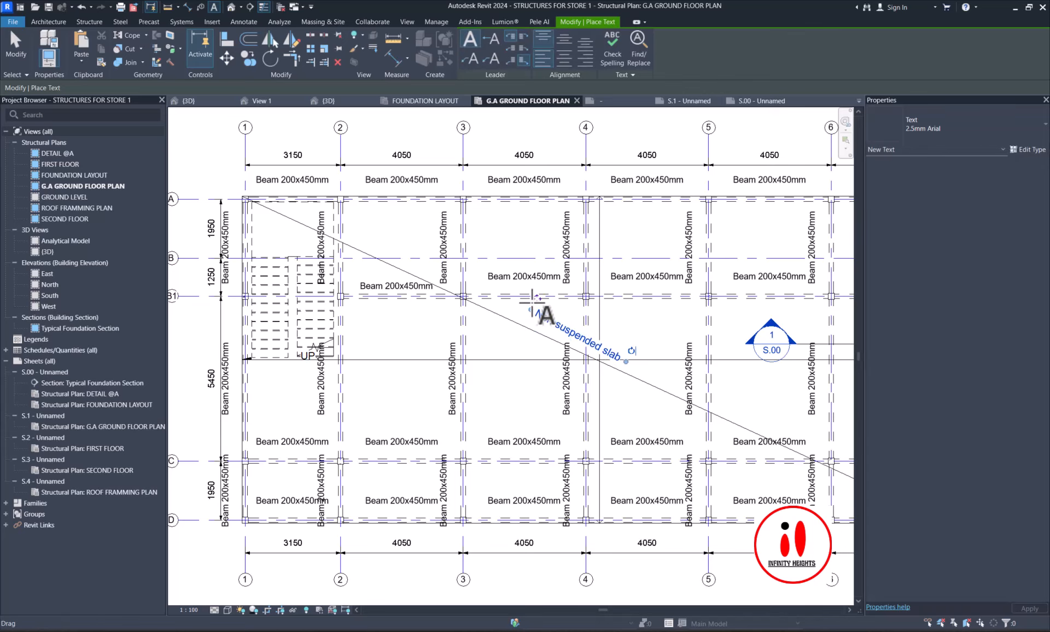
{"action": "left_click_drag", "start_coordinate": [535, 298], "coordinate": [468, 284]}
{"action": "scroll", "coordinate": [543, 335], "scroll_direction": "up", "scroll_amount": 2}
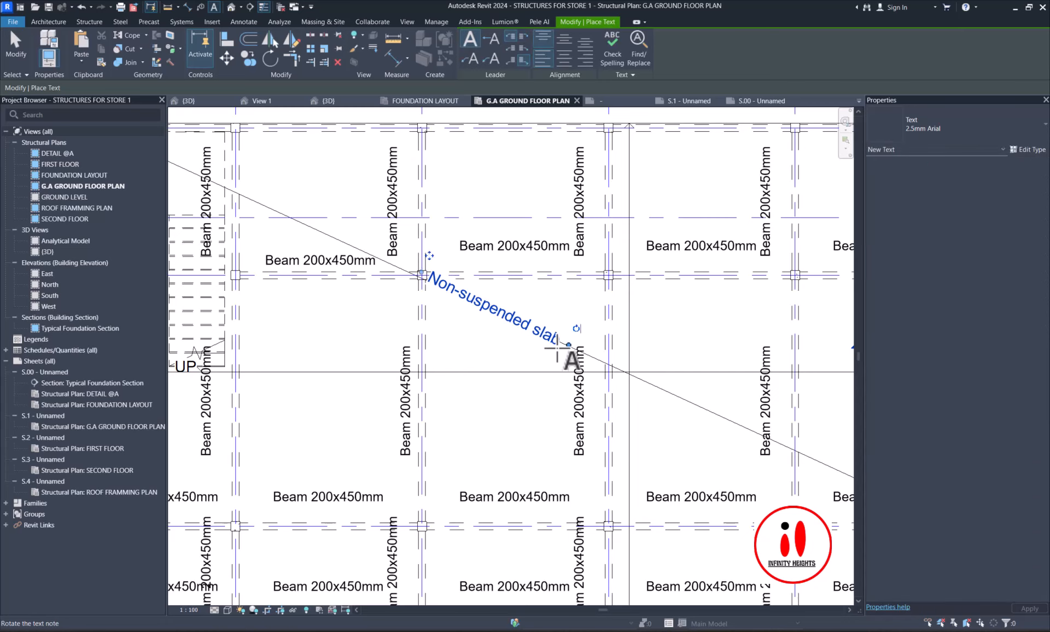
{"action": "scroll", "coordinate": [564, 339], "scroll_direction": "up", "scroll_amount": 2}
{"action": "key", "text": "Escape"}
{"action": "key", "text": "Escape"}
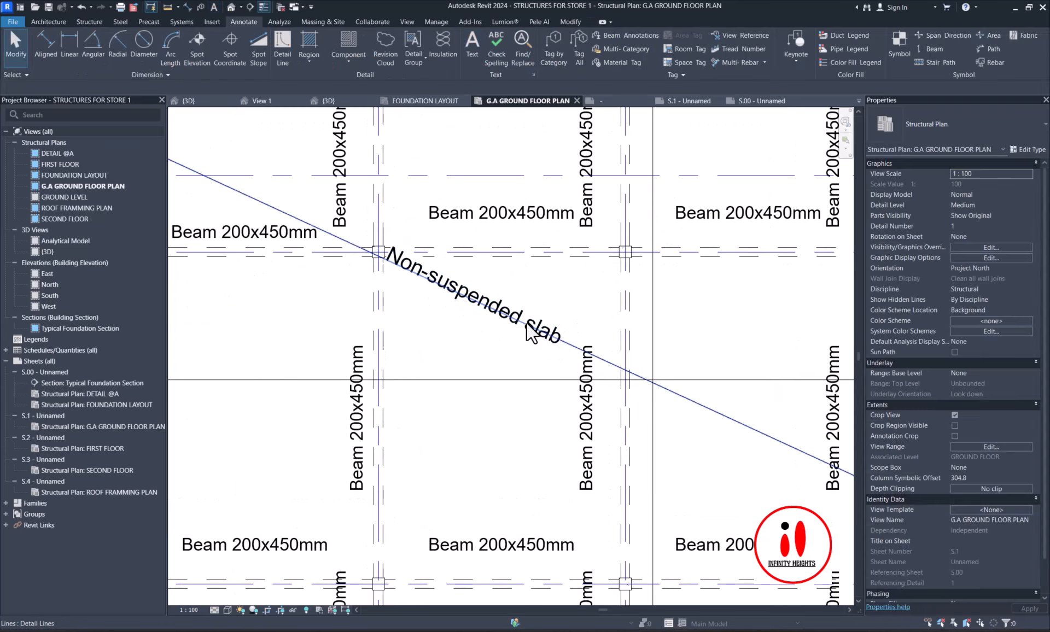
- Extend the slab note's text to "Non-suspended slab(use mesh for concrete"
{"action": "scroll", "coordinate": [556, 349], "scroll_direction": "up", "scroll_amount": 2}
{"action": "left_click", "coordinate": [558, 353]}
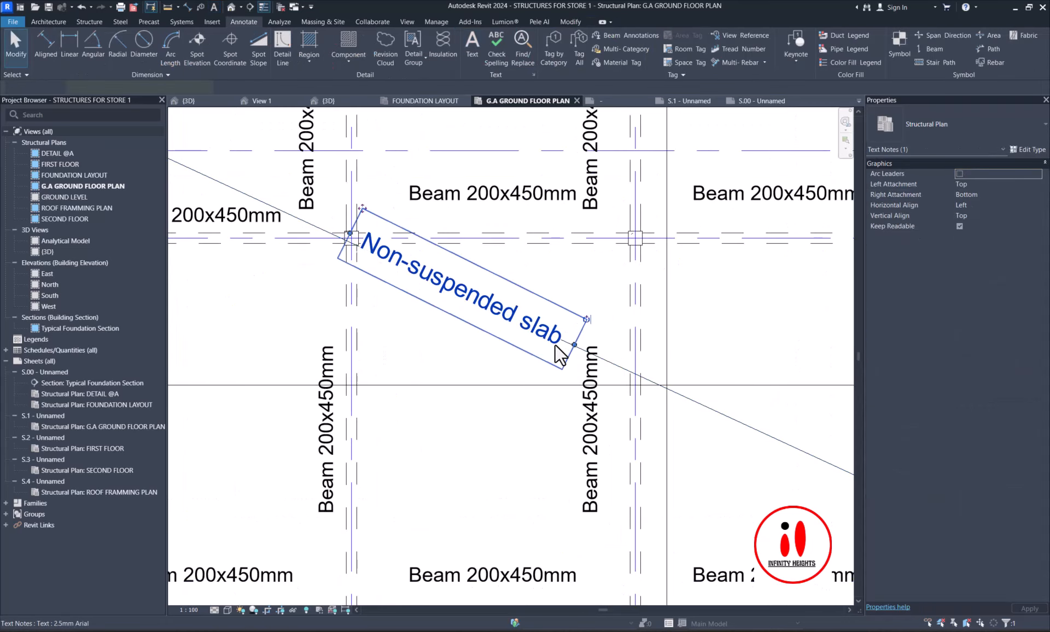
{"action": "left_click", "coordinate": [559, 352]}
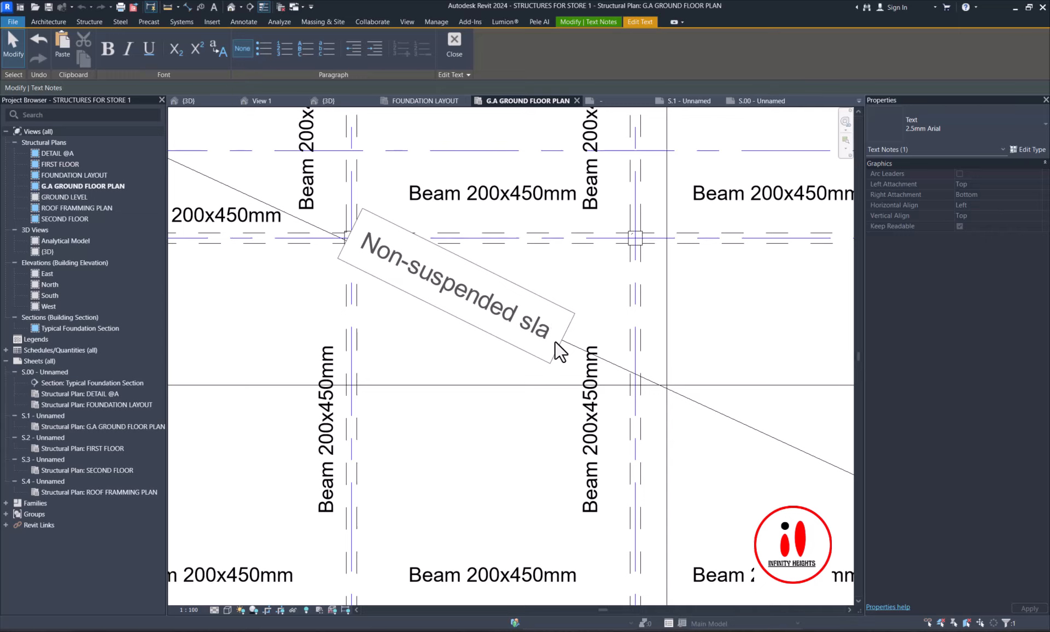
{"action": "type", "text": "b(use"}
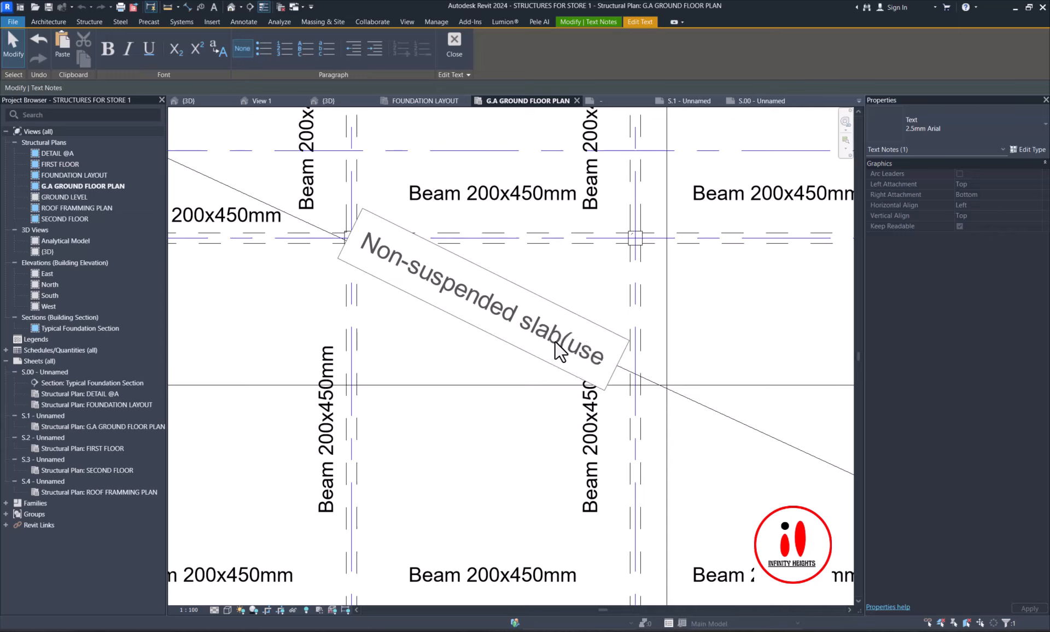
{"action": "type", "text": " mesh"}
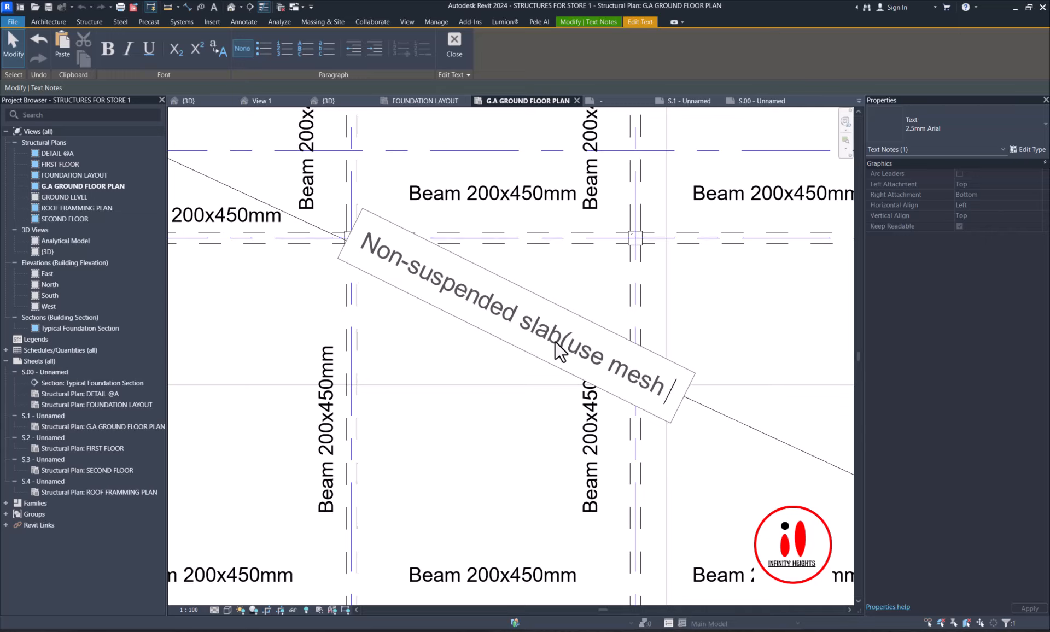
{"action": "type", "text": "to re"}
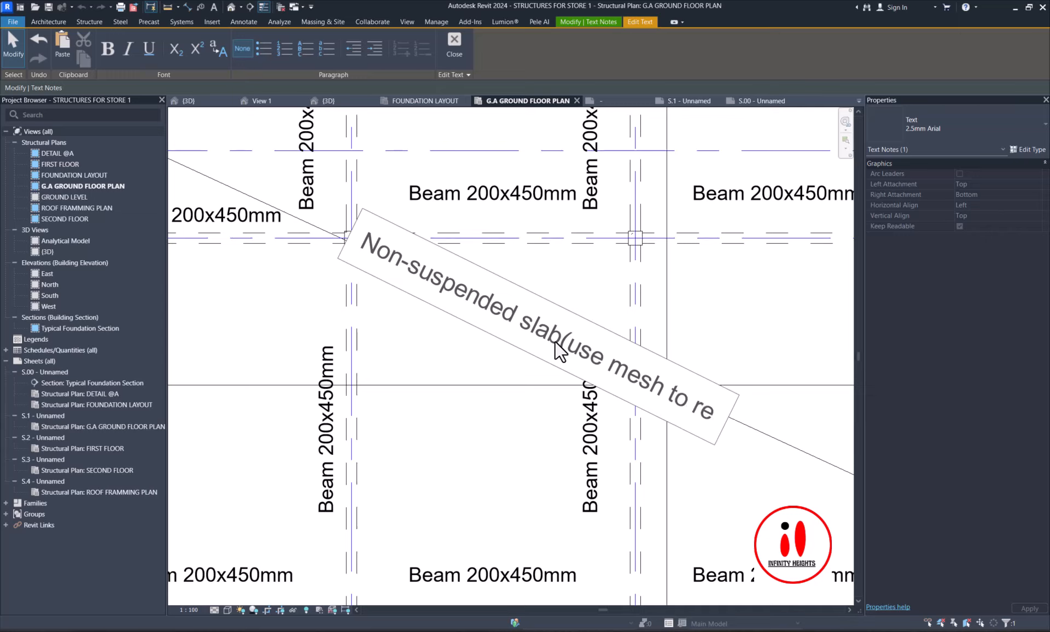
{"action": "key", "text": "BackSpace"}
{"action": "key", "text": "BackSpace"}
{"action": "key", "text": "BackSpace"}
{"action": "key", "text": "BackSpace"}
{"action": "type", "text": "for concrete"}
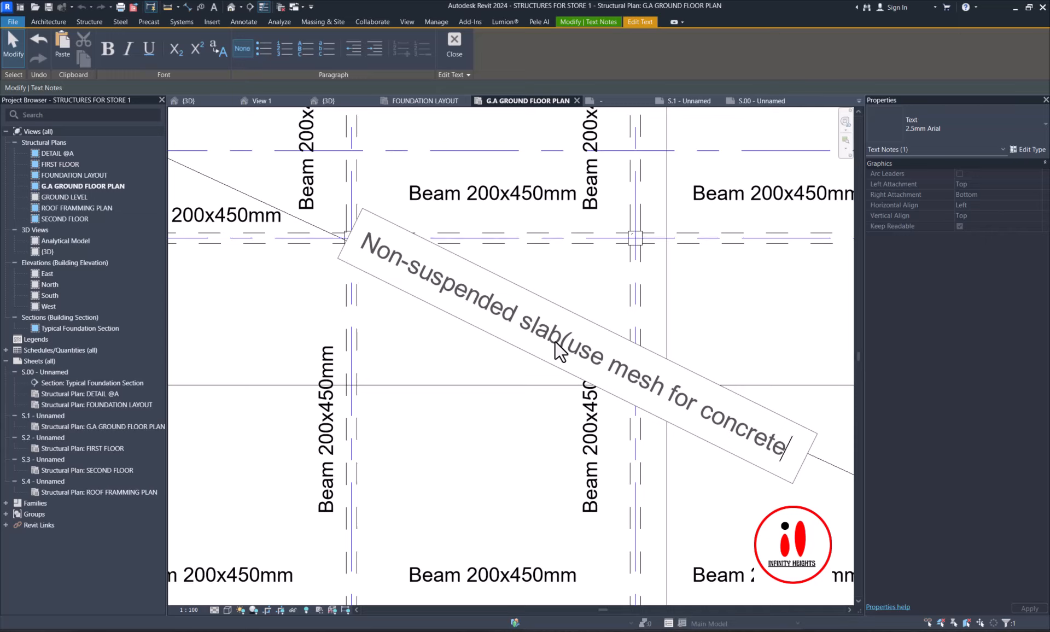
- Insert "oversite" before "concrete" in the slab note and finish editing the text
{"action": "type", "text": "over "}
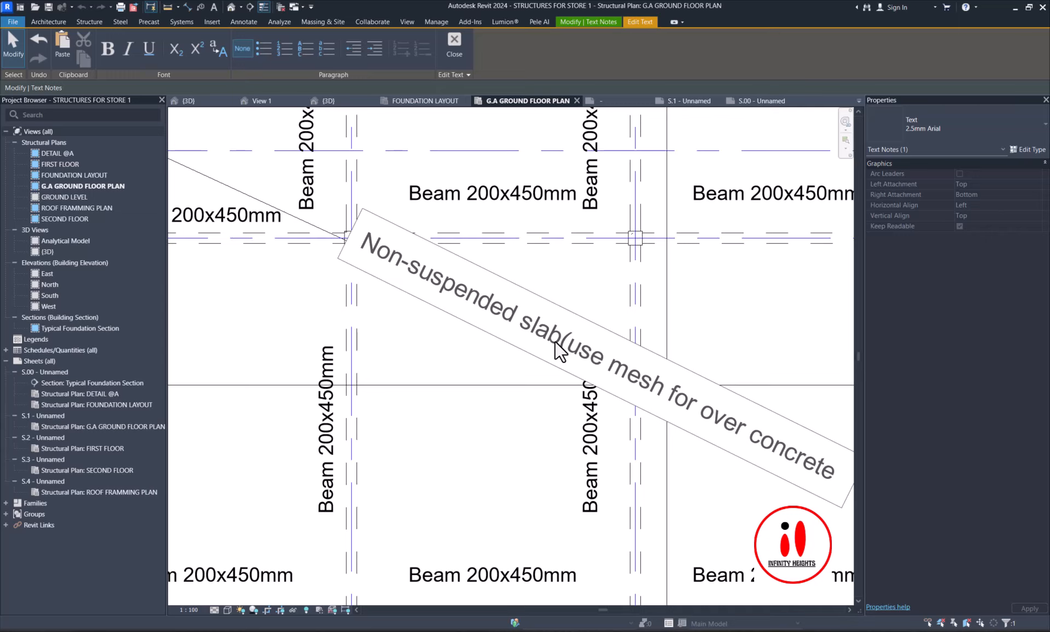
{"action": "type", "text": "sit"}
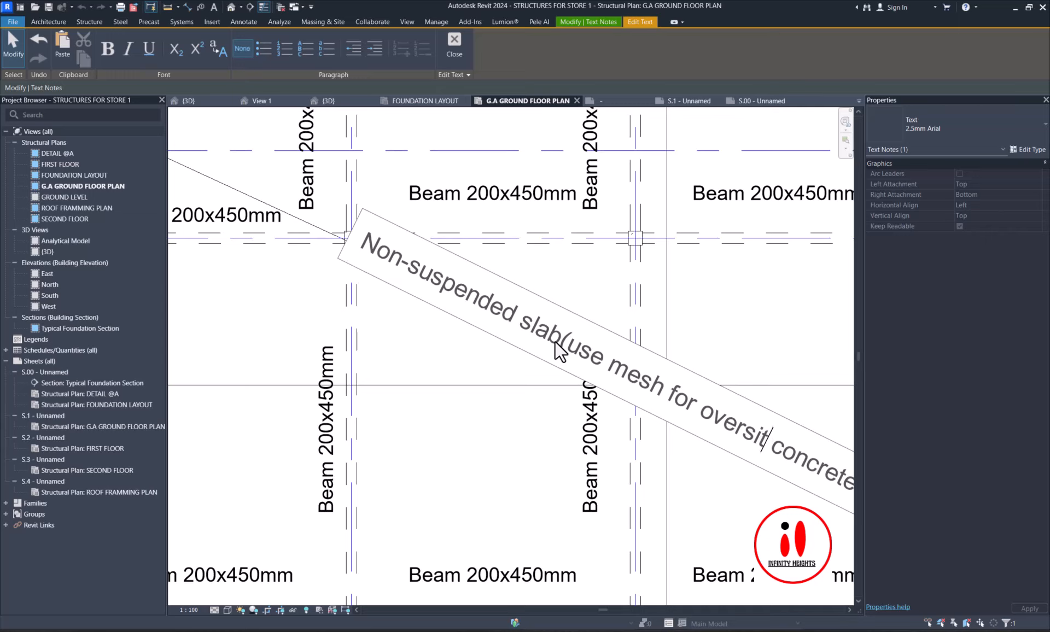
{"action": "type", "text": "e"}
{"action": "scroll", "coordinate": [481, 361], "scroll_direction": "down", "scroll_amount": 1}
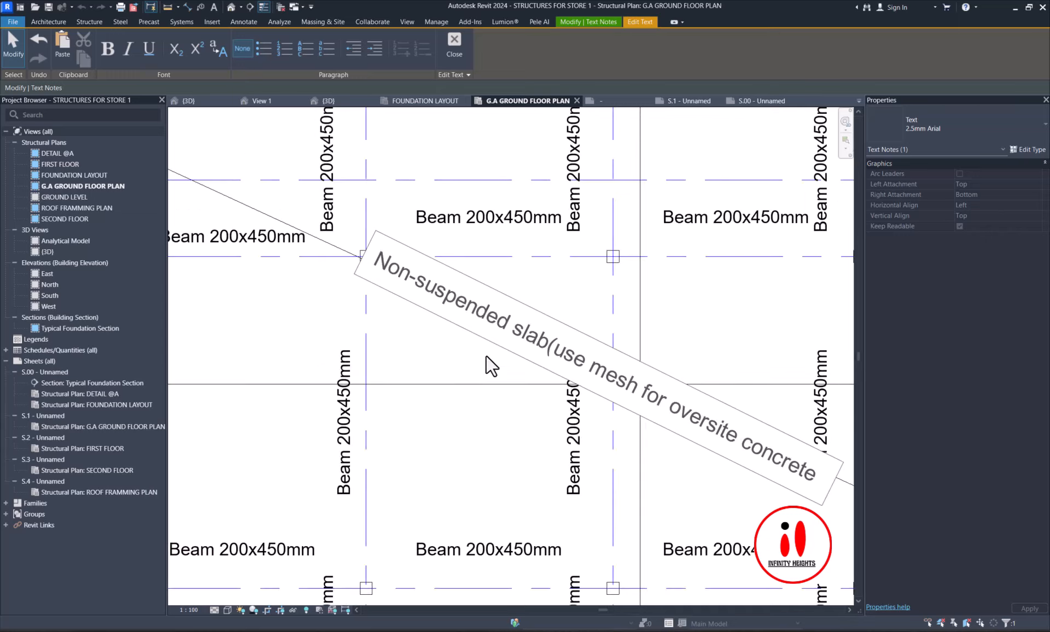
{"action": "left_click", "coordinate": [539, 280]}
{"action": "scroll", "coordinate": [517, 331], "scroll_direction": "down", "scroll_amount": 2}
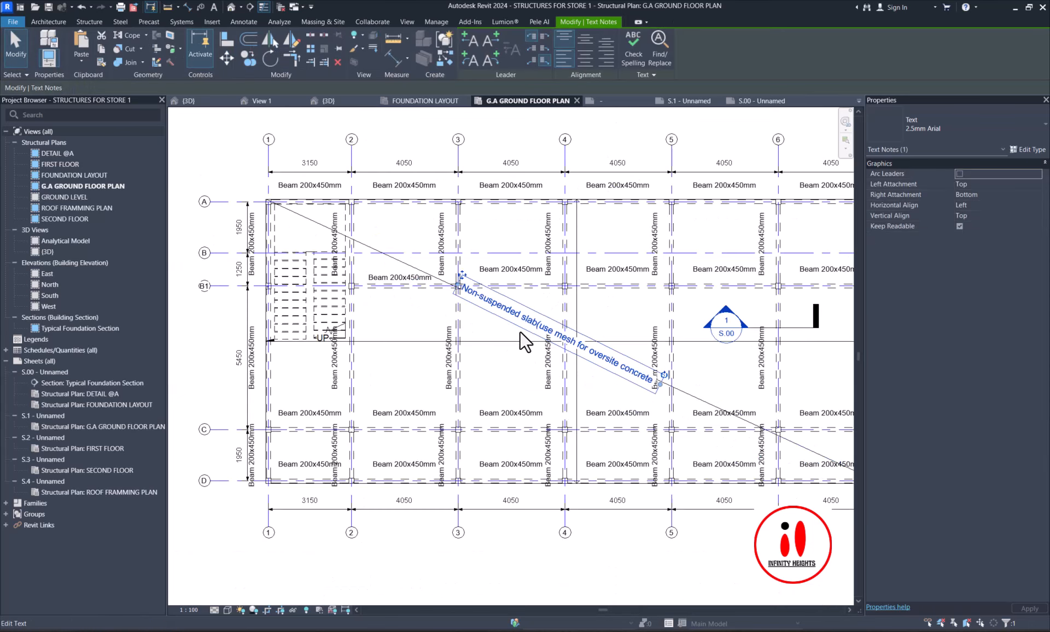
- Review the slab note and the beam tags across the whole ground floor plan
{"action": "scroll", "coordinate": [483, 320], "scroll_direction": "down", "scroll_amount": 1}
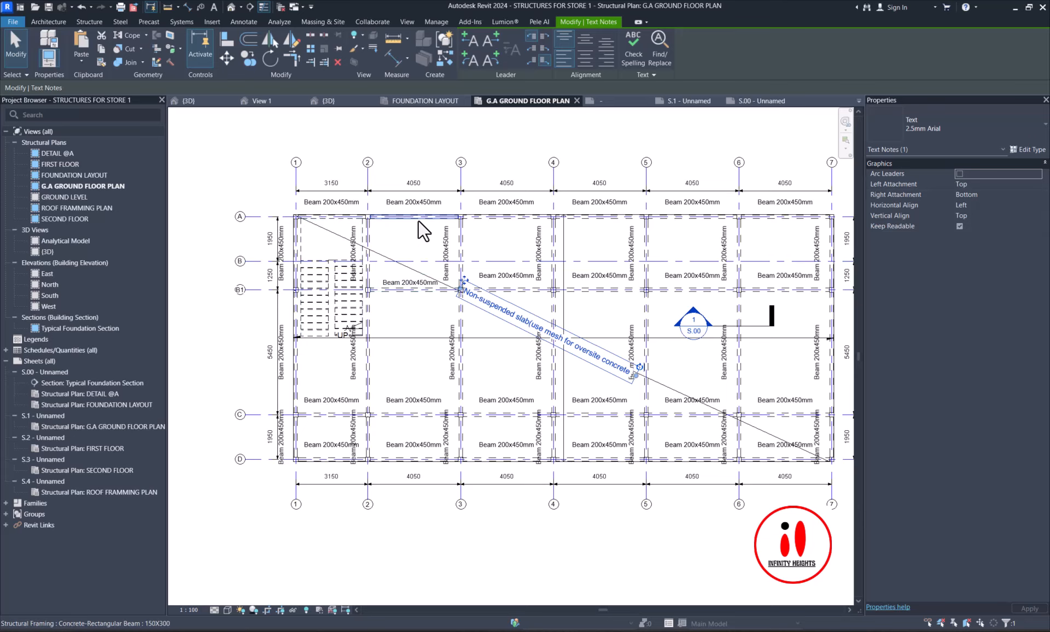
{"action": "scroll", "coordinate": [419, 221], "scroll_direction": "down", "scroll_amount": 2}
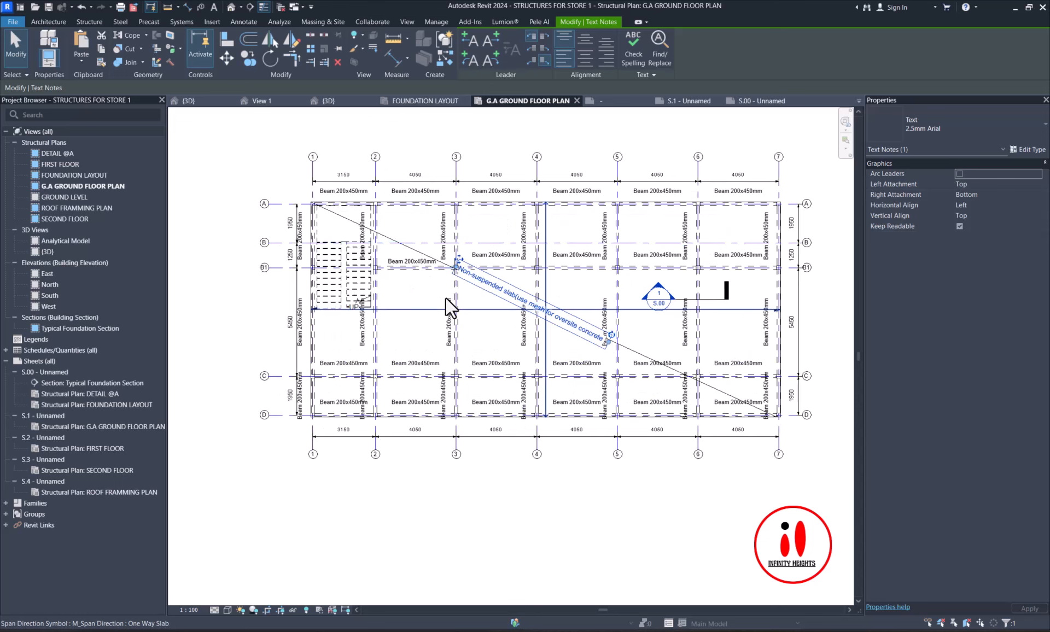
{"action": "scroll", "coordinate": [446, 298], "scroll_direction": "up", "scroll_amount": 3}
{"action": "left_click", "coordinate": [419, 288]}
{"action": "scroll", "coordinate": [418, 288], "scroll_direction": "down", "scroll_amount": 1}
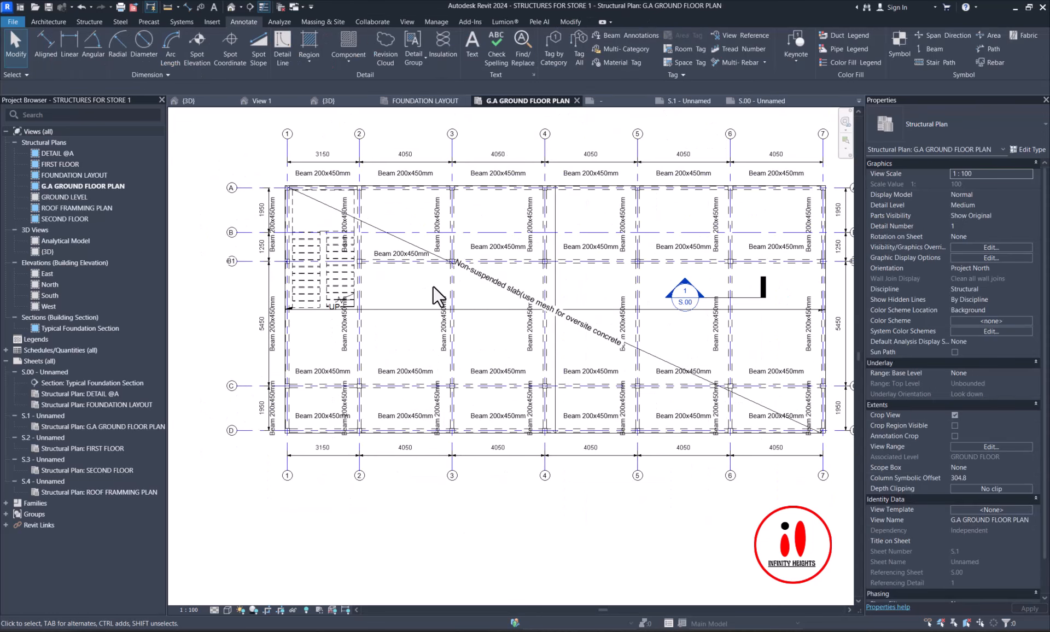
{"action": "left_click", "coordinate": [481, 290]}
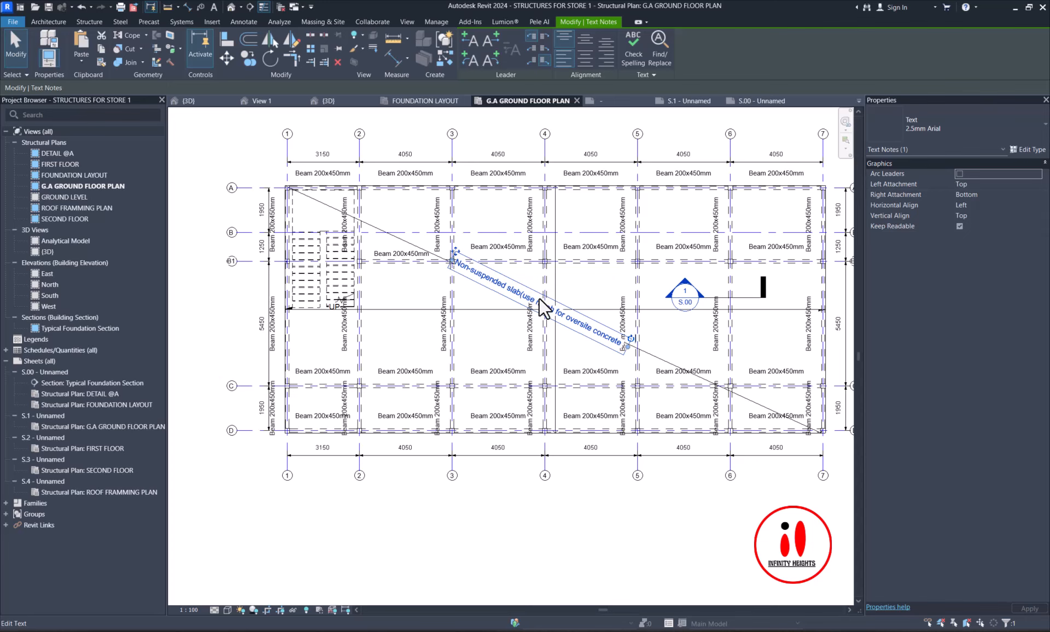
{"action": "scroll", "coordinate": [566, 334], "scroll_direction": "up", "scroll_amount": 1}
{"action": "scroll", "coordinate": [568, 305], "scroll_direction": "down", "scroll_amount": 1}
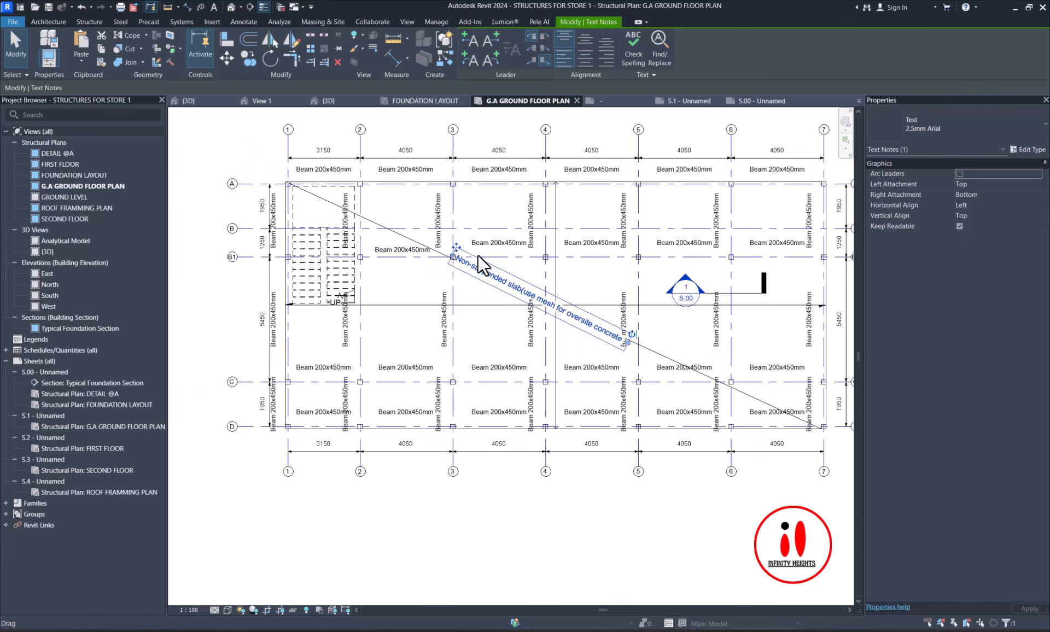
{"action": "scroll", "coordinate": [478, 255], "scroll_direction": "up", "scroll_amount": 1}
{"action": "scroll", "coordinate": [444, 296], "scroll_direction": "down", "scroll_amount": 3}
{"action": "scroll", "coordinate": [568, 316], "scroll_direction": "up", "scroll_amount": 2}
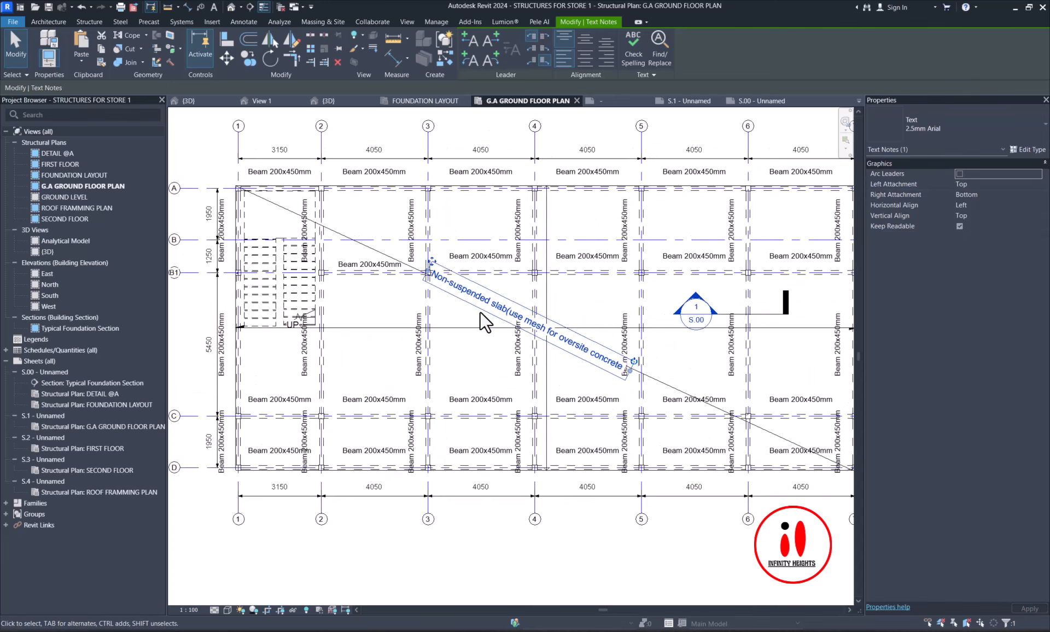
- Move the tag of the grid C beam between grids 2 and 3 closer to its beam
{"action": "scroll", "coordinate": [389, 408], "scroll_direction": "up", "scroll_amount": 4}
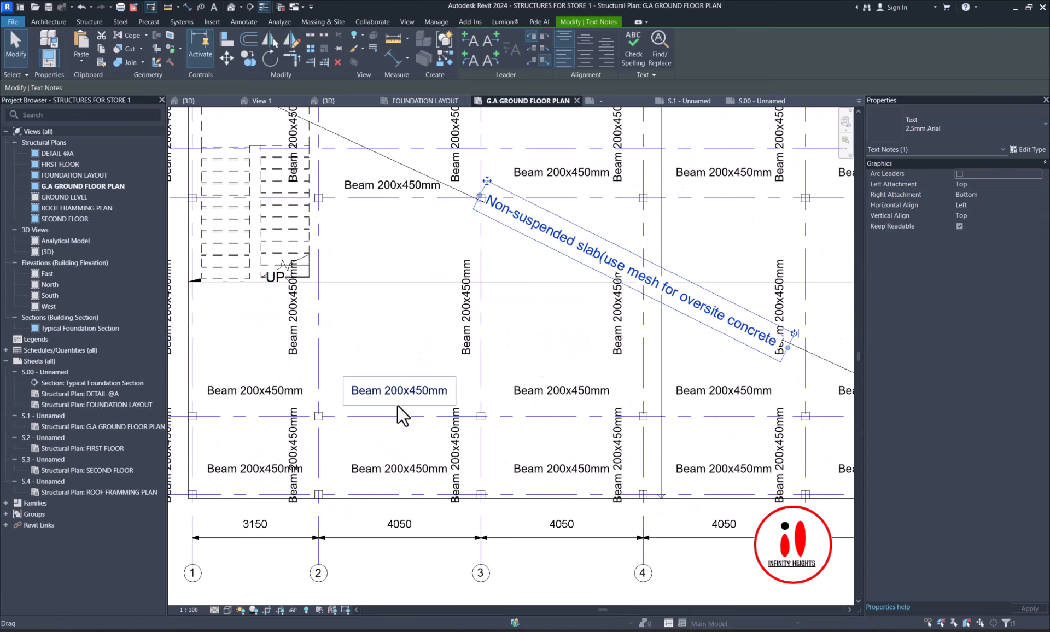
{"action": "left_click", "coordinate": [400, 409]}
{"action": "left_click_drag", "start_coordinate": [401, 410], "coordinate": [400, 415]}
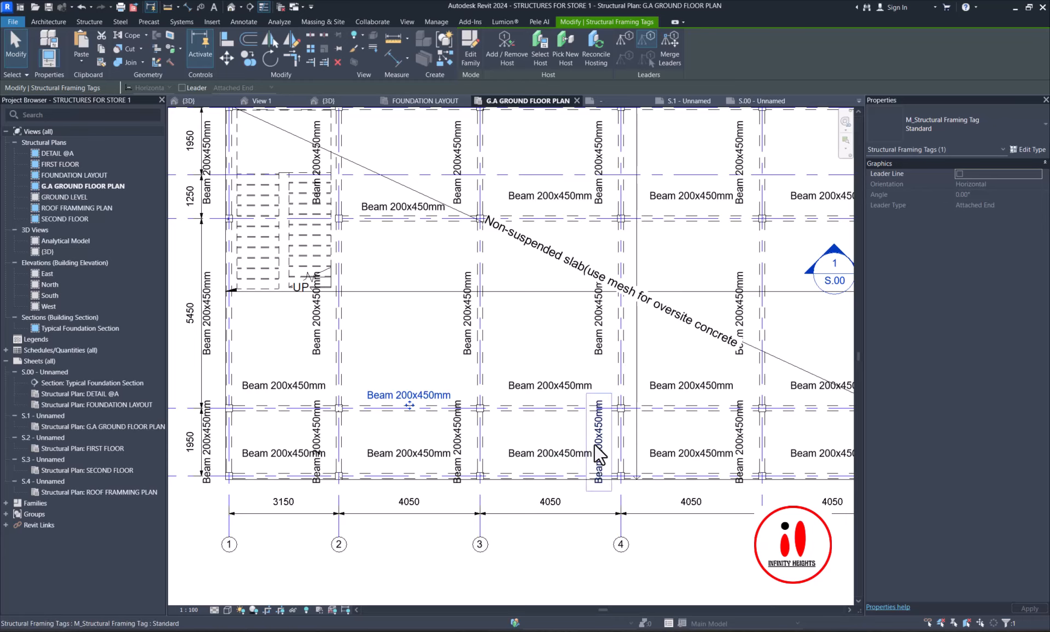
- Move the vertical tag of the grid 5 beam between grids C and D closer to its beam
{"action": "scroll", "coordinate": [551, 420], "scroll_direction": "down", "scroll_amount": 3}
{"action": "scroll", "coordinate": [672, 443], "scroll_direction": "up", "scroll_amount": 3}
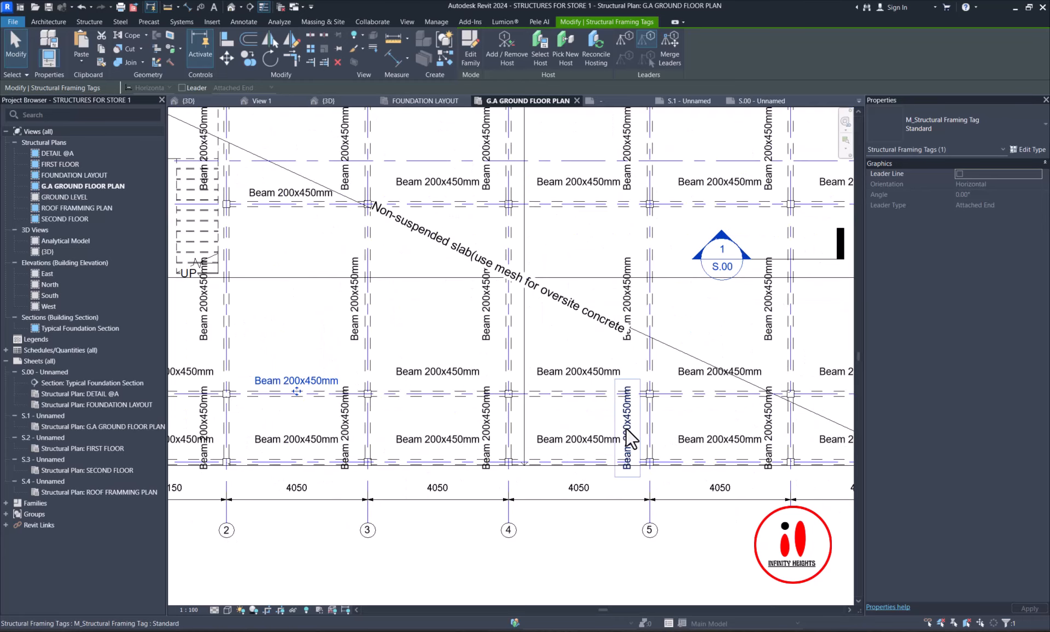
{"action": "left_click", "coordinate": [626, 429]}
{"action": "scroll", "coordinate": [628, 432], "scroll_direction": "up", "scroll_amount": 1}
{"action": "left_click_drag", "start_coordinate": [644, 431], "coordinate": [648, 433]}
{"action": "scroll", "coordinate": [621, 415], "scroll_direction": "down", "scroll_amount": 4}
{"action": "scroll", "coordinate": [627, 417], "scroll_direction": "up", "scroll_amount": 3}
{"action": "scroll", "coordinate": [632, 425], "scroll_direction": "down", "scroll_amount": 4}
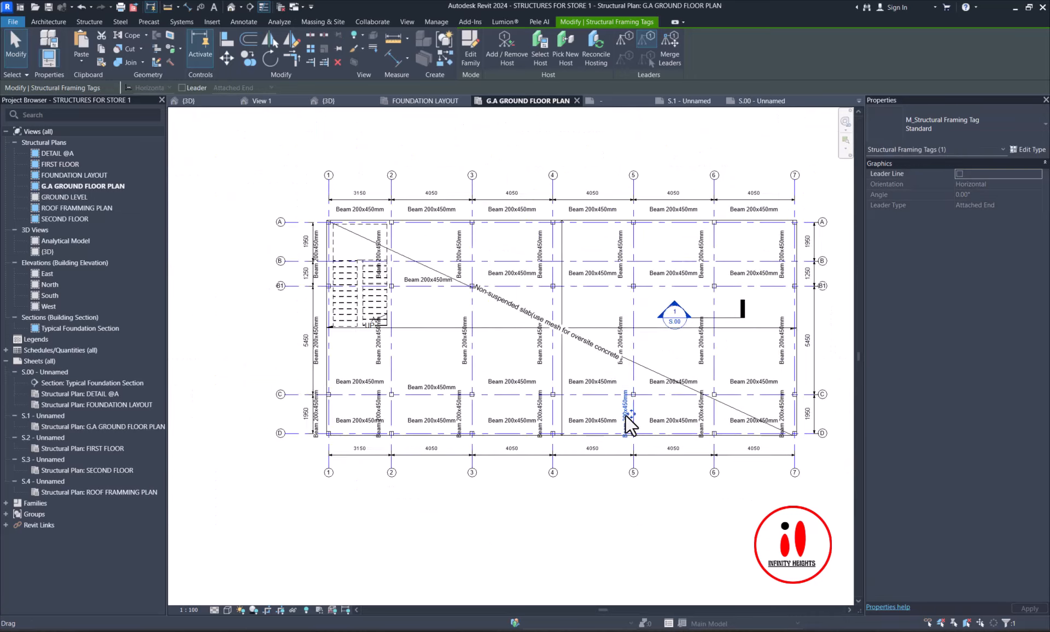
- Move the vertical tag of the grid 7 beam between grids B1 and C closer to its beam
{"action": "scroll", "coordinate": [605, 345], "scroll_direction": "up", "scroll_amount": 3}
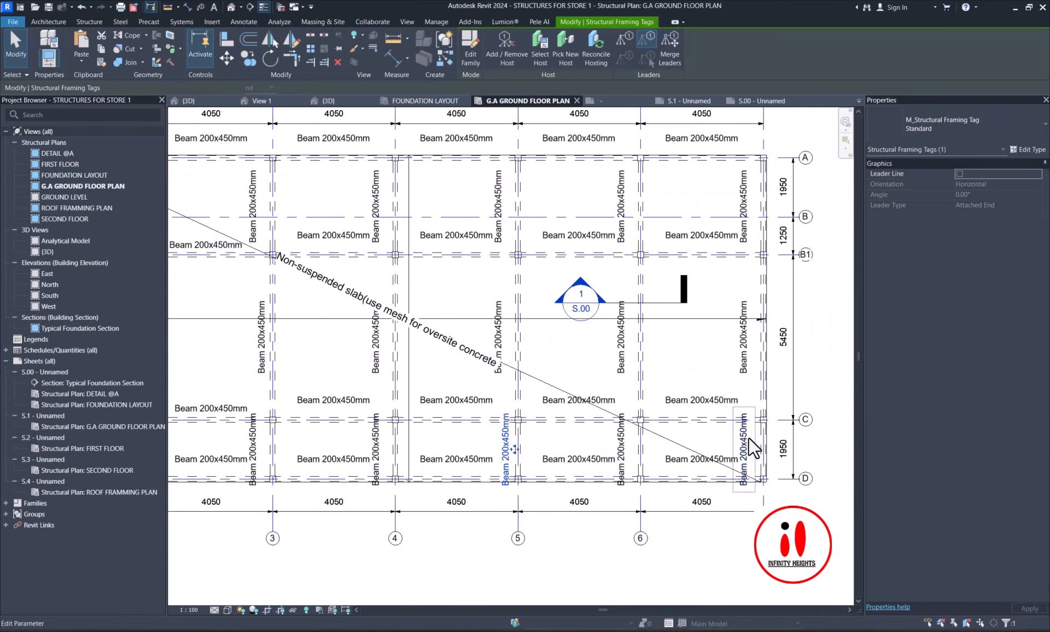
{"action": "left_click", "coordinate": [749, 438]}
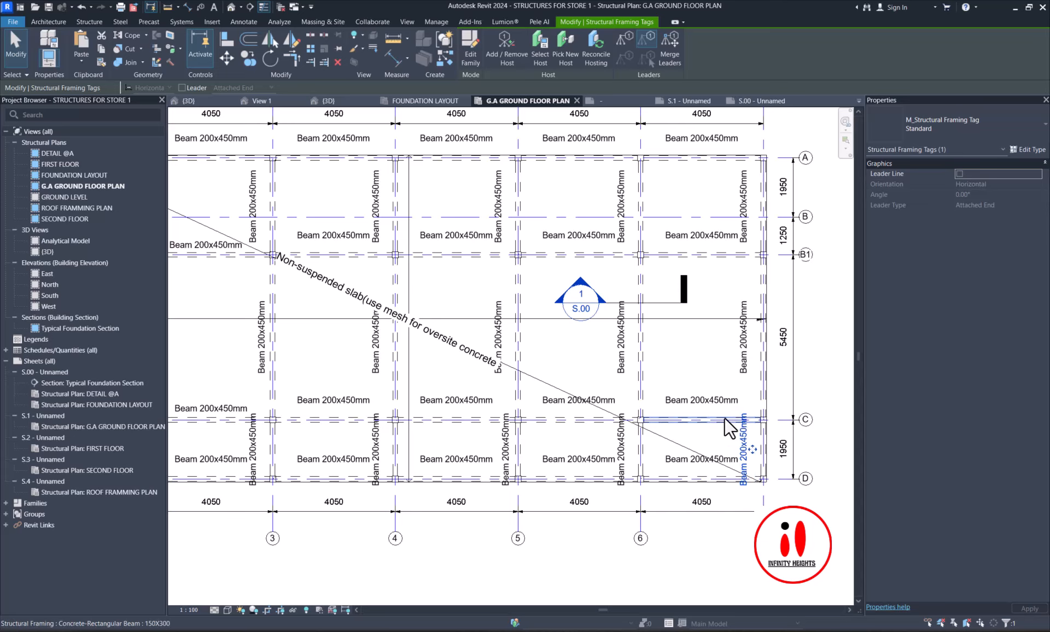
{"action": "scroll", "coordinate": [757, 332], "scroll_direction": "down", "scroll_amount": 1}
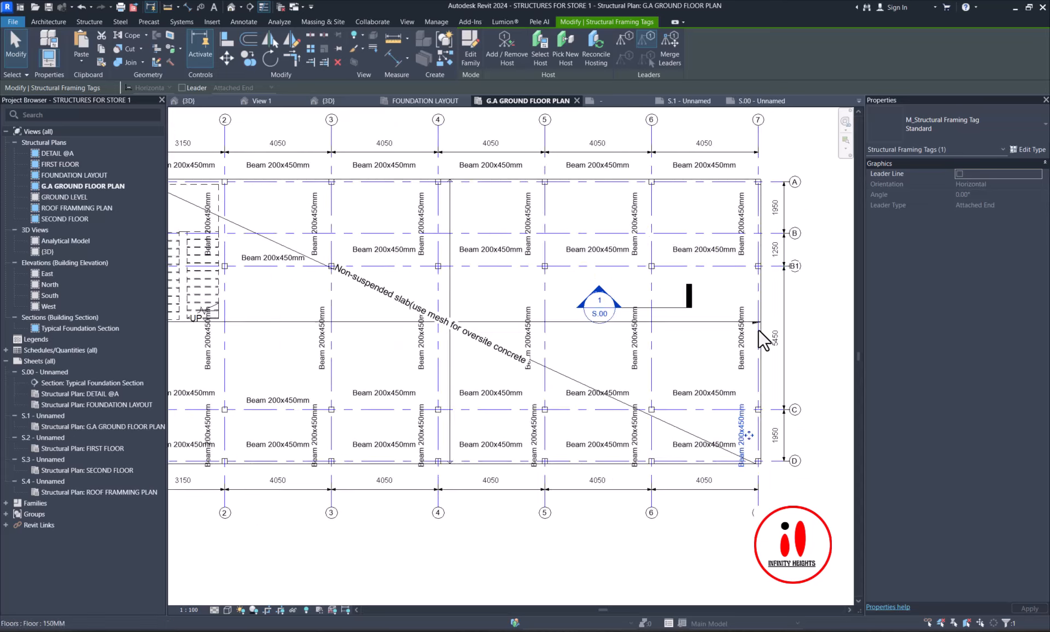
{"action": "scroll", "coordinate": [759, 330], "scroll_direction": "up", "scroll_amount": 2}
{"action": "left_click", "coordinate": [729, 348]}
{"action": "scroll", "coordinate": [732, 344], "scroll_direction": "up", "scroll_amount": 3}
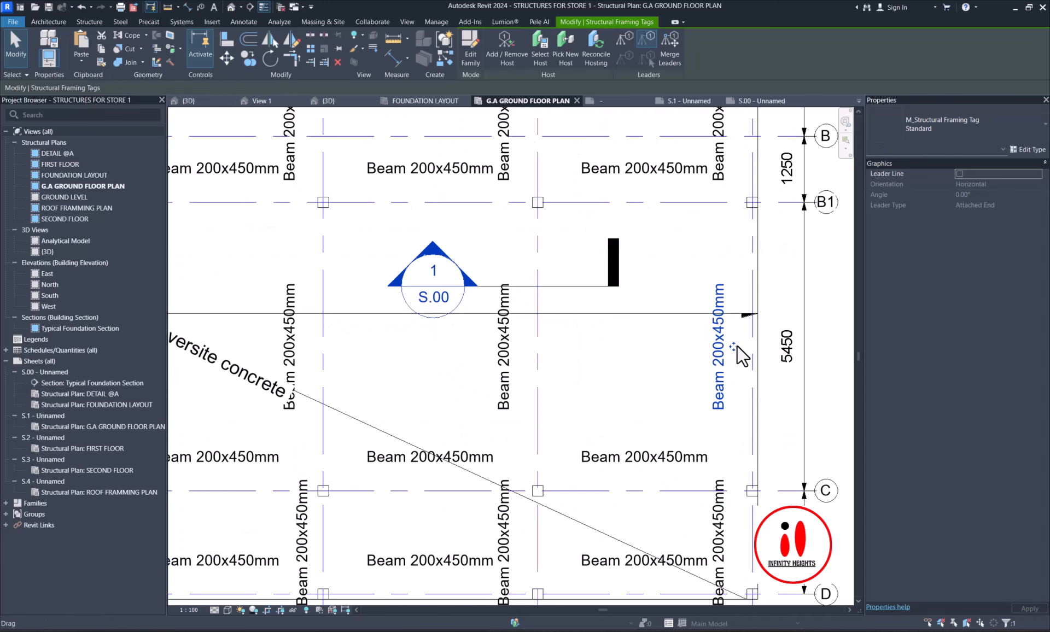
{"action": "left_click_drag", "start_coordinate": [737, 346], "coordinate": [752, 345], "text": "ctrl"}
{"action": "scroll", "coordinate": [749, 321], "scroll_direction": "down", "scroll_amount": 5}
- Check the beam tag positions and the diagonal slab note across the ground floor plan
{"action": "scroll", "coordinate": [423, 352], "scroll_direction": "up", "scroll_amount": 4}
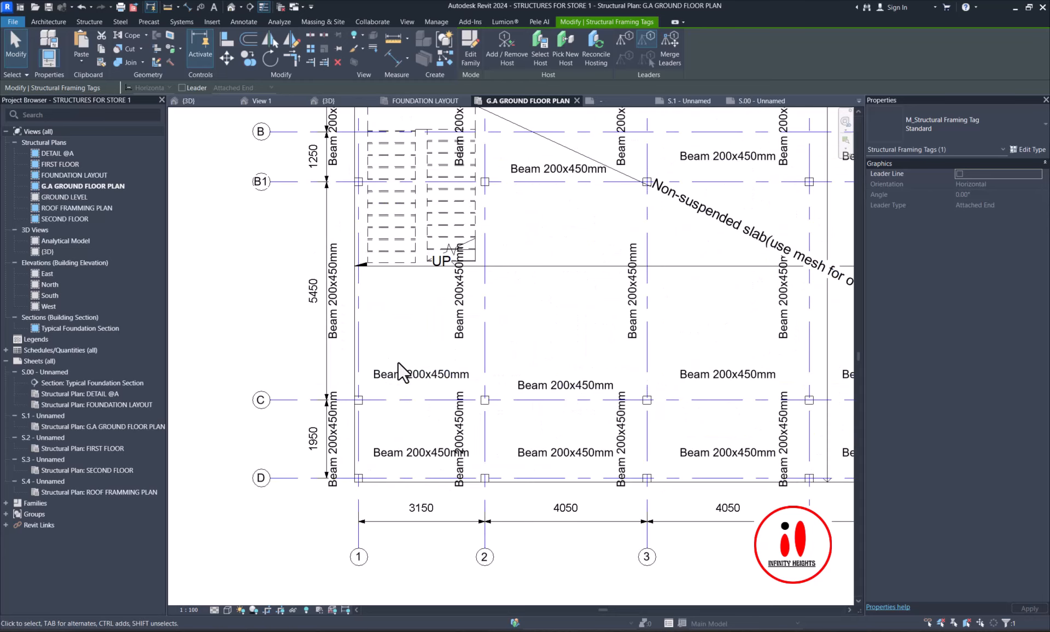
{"action": "left_click", "coordinate": [422, 389]}
{"action": "scroll", "coordinate": [336, 338], "scroll_direction": "down", "scroll_amount": 3}
{"action": "left_click", "coordinate": [290, 316]}
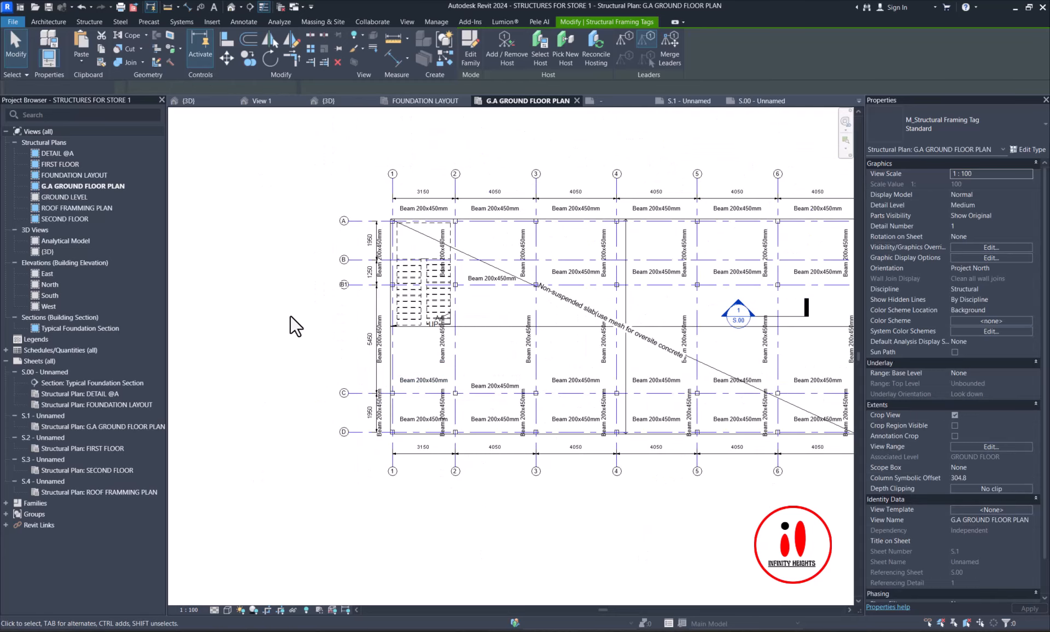
{"action": "scroll", "coordinate": [441, 245], "scroll_direction": "down", "scroll_amount": 2}
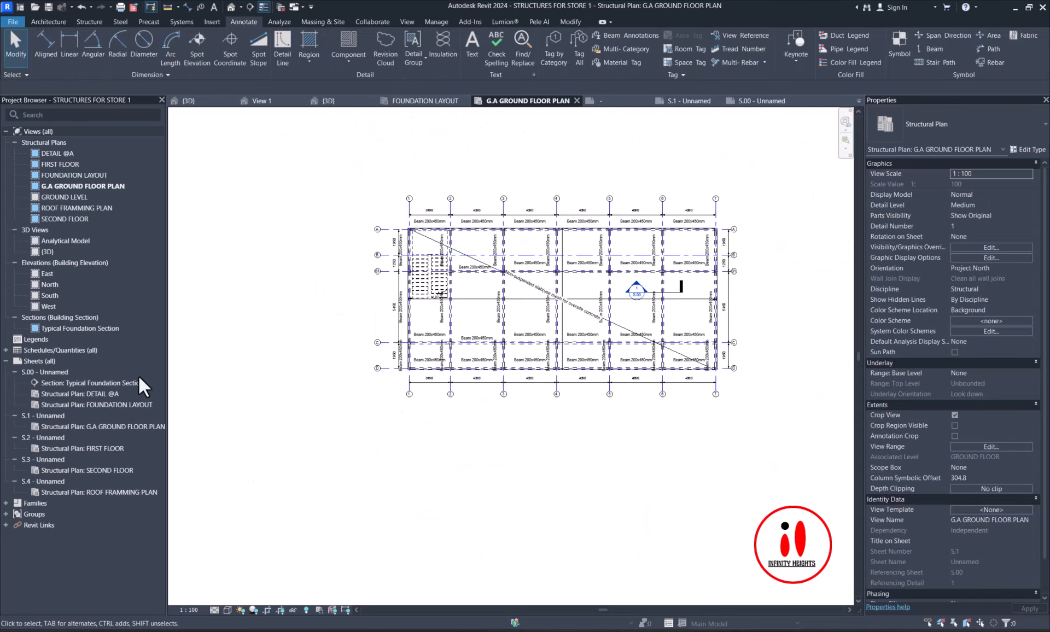
{"action": "scroll", "coordinate": [547, 273], "scroll_direction": "up", "scroll_amount": 3}
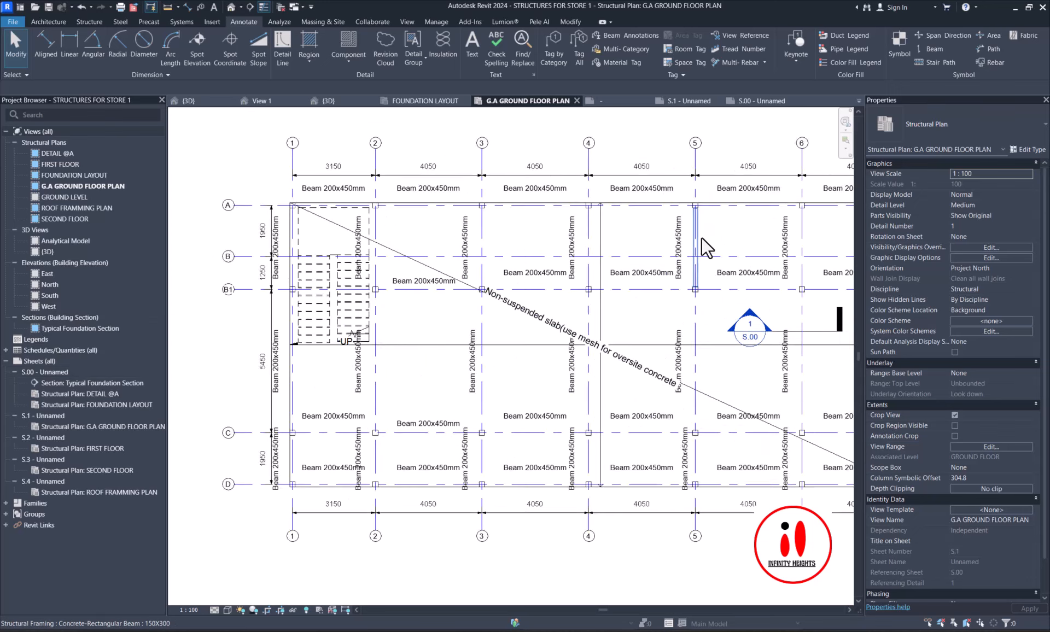
{"action": "scroll", "coordinate": [607, 268], "scroll_direction": "down", "scroll_amount": 4}
{"action": "scroll", "coordinate": [584, 385], "scroll_direction": "up", "scroll_amount": 4}
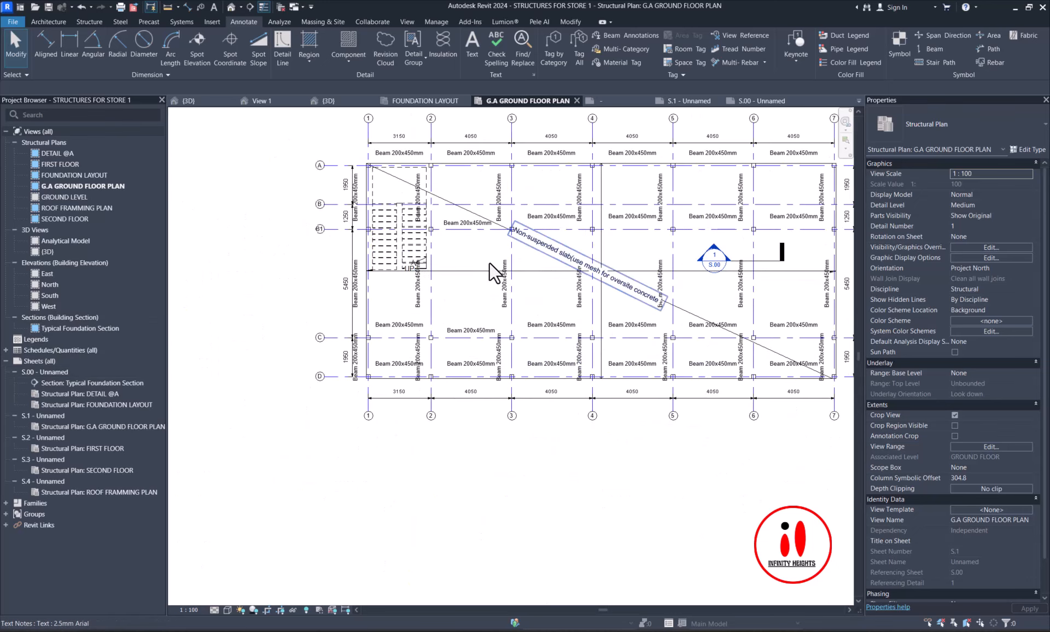
{"action": "scroll", "coordinate": [490, 263], "scroll_direction": "down", "scroll_amount": 2}
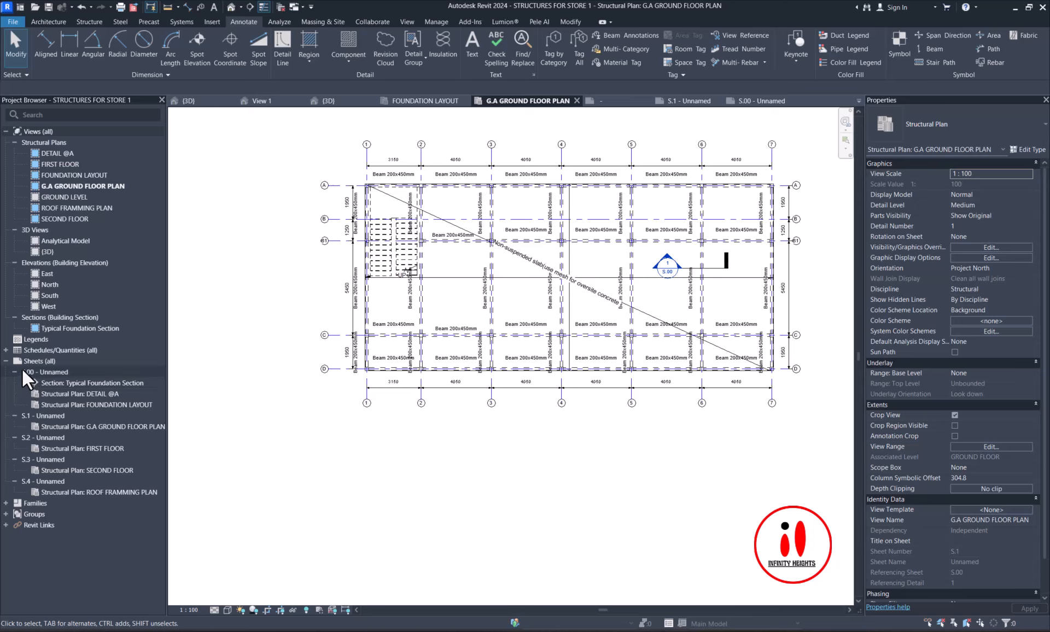
- Open sheet S.1 and move the ground floor plan viewport slightly up on the sheet
{"action": "left_click", "coordinate": [62, 416]}
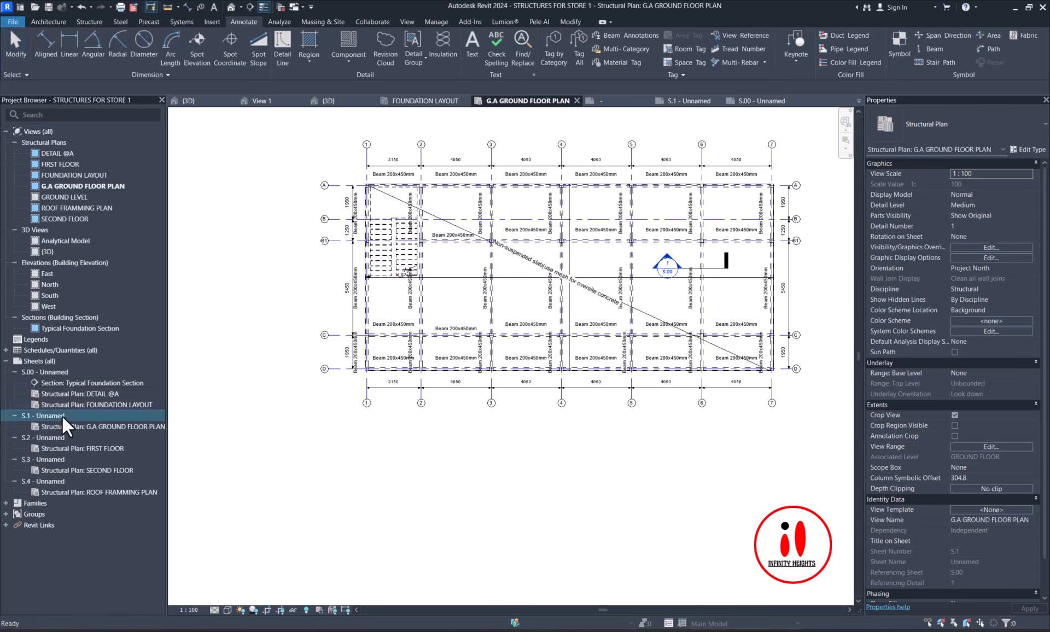
{"action": "double_click", "coordinate": [63, 416]}
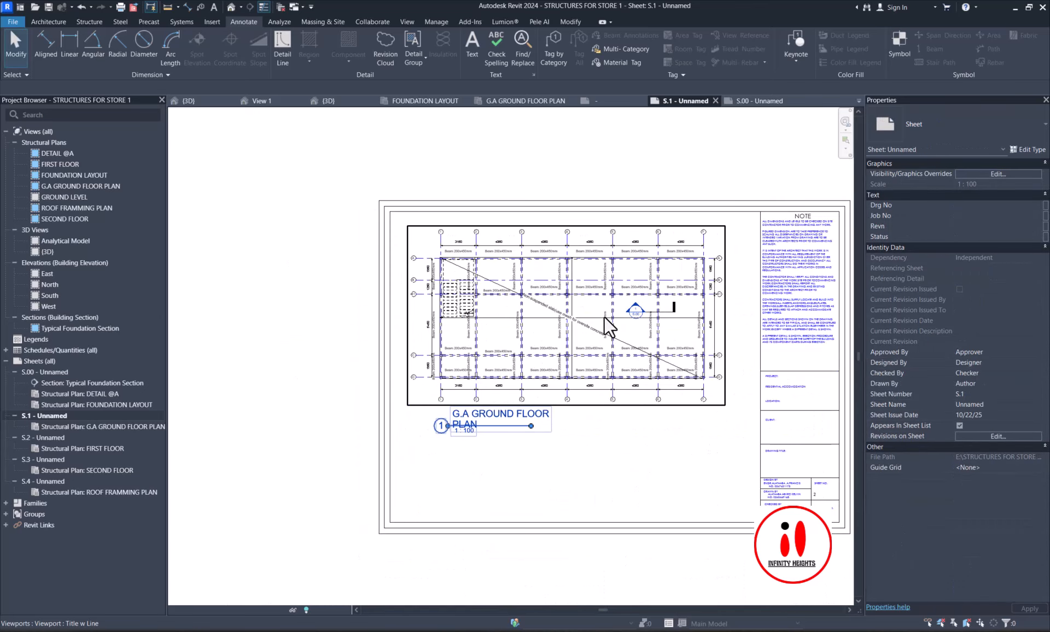
{"action": "left_click", "coordinate": [605, 316]}
{"action": "left_click_drag", "start_coordinate": [600, 324], "coordinate": [600, 316]}
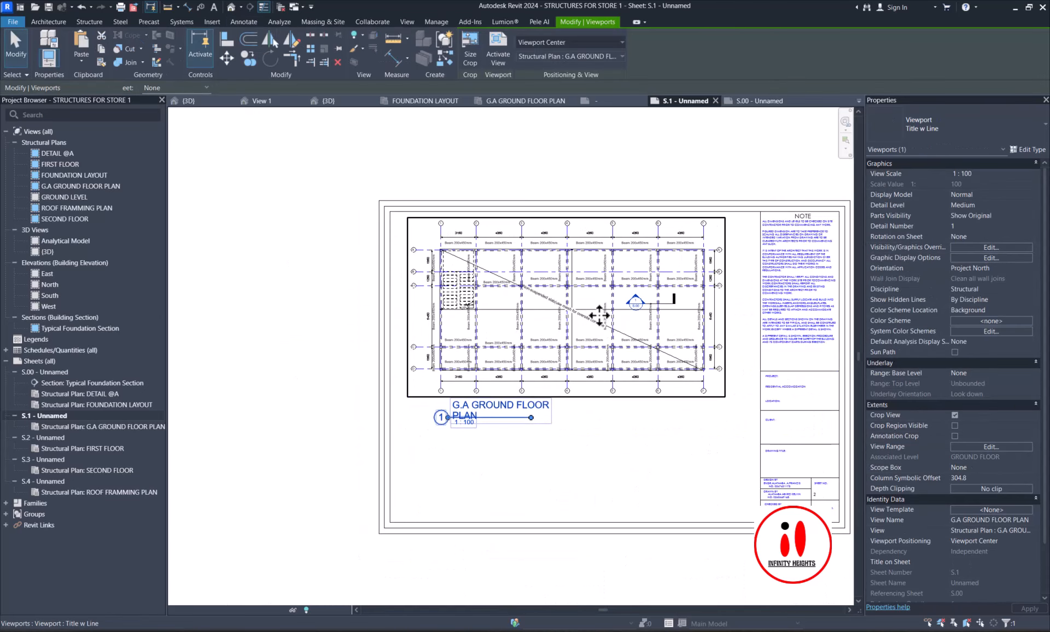
- Activate the ground floor plan viewport and hide the section marker 1/S.00 in it
{"action": "double_click", "coordinate": [599, 315]}
{"action": "left_click", "coordinate": [243, 22]}
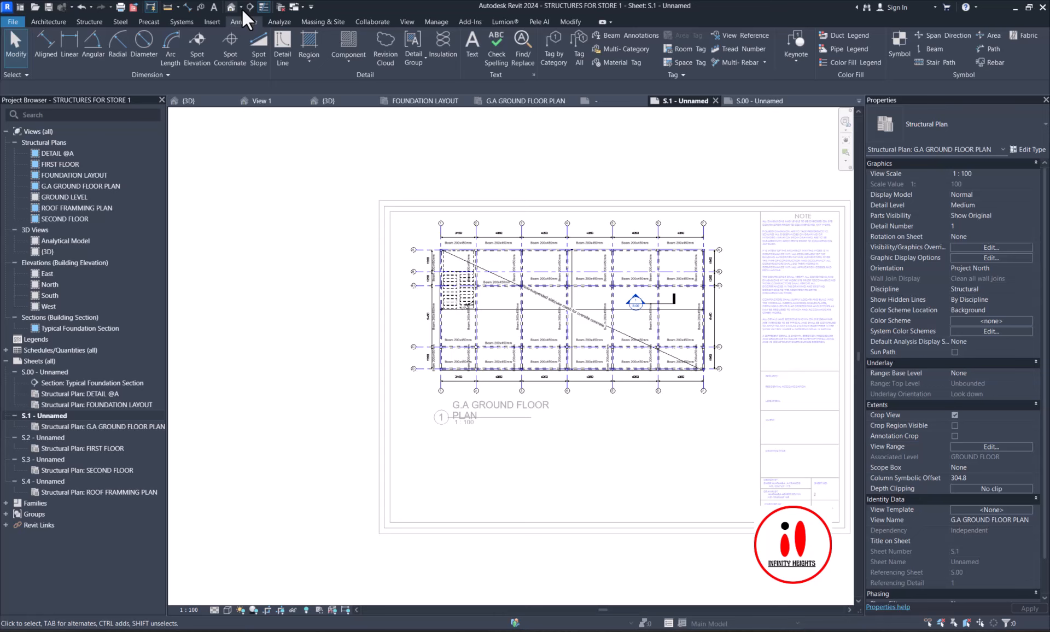
{"action": "scroll", "coordinate": [641, 309], "scroll_direction": "up", "scroll_amount": 5}
{"action": "left_click", "coordinate": [645, 304]}
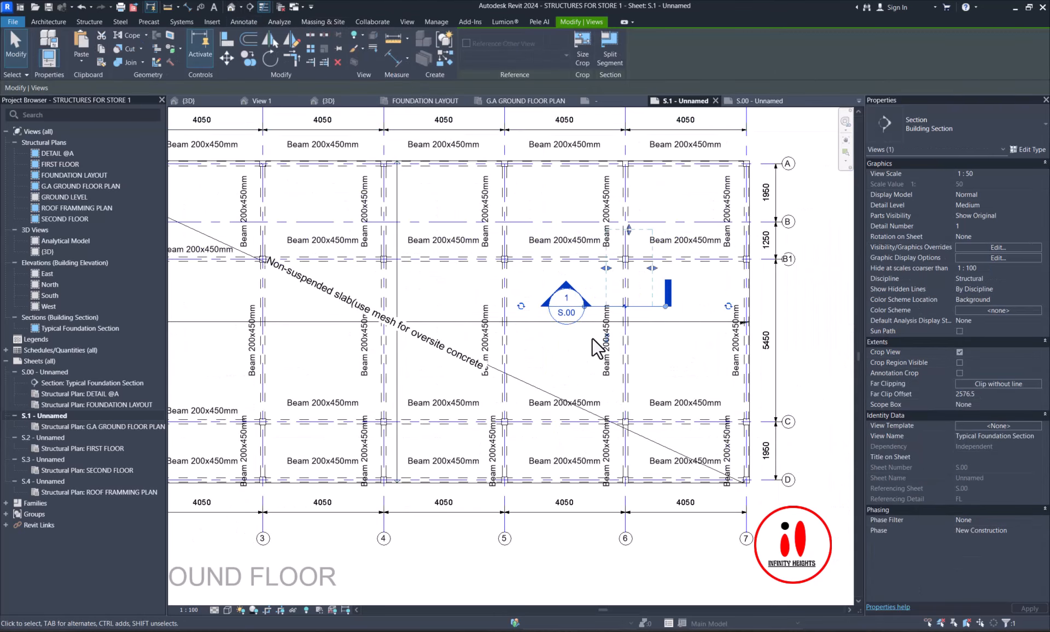
{"action": "key", "text": "e"}
{"action": "key", "text": "h"}
- Draw a building section through the whole plan between grids 4 and 5 and shorten its far clip offset to about 2490 mm
{"action": "scroll", "coordinate": [593, 339], "scroll_direction": "down", "scroll_amount": 2}
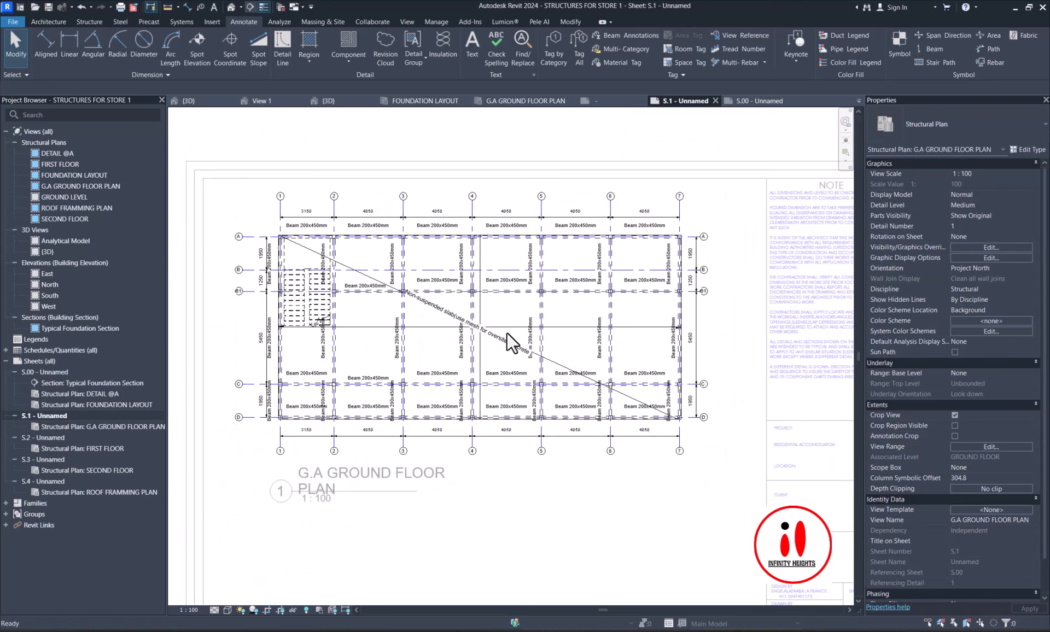
{"action": "left_click", "coordinate": [514, 202]}
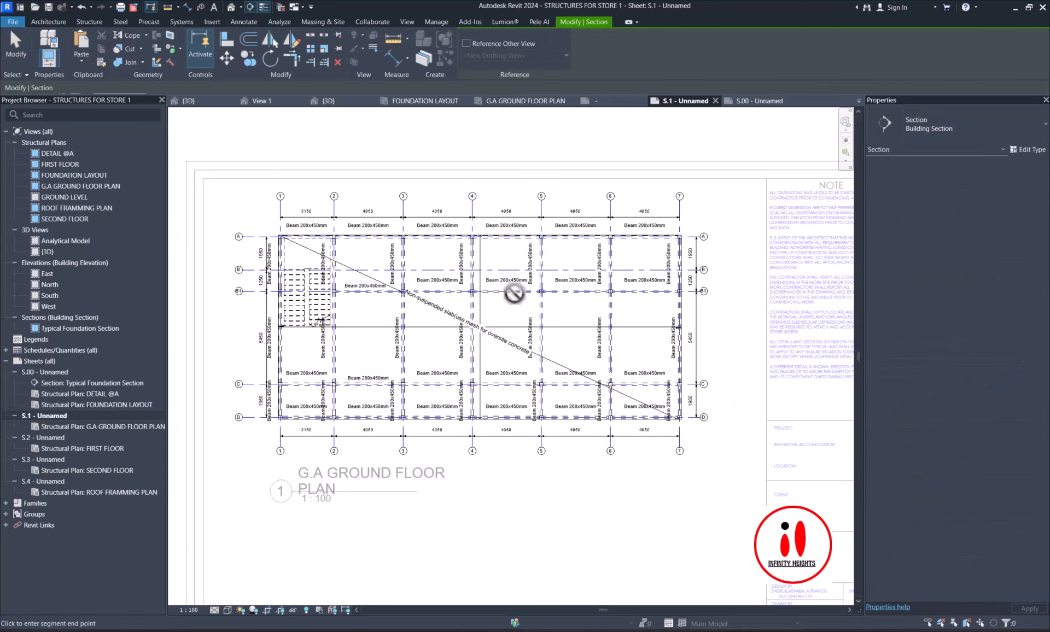
{"action": "left_click", "coordinate": [514, 451]}
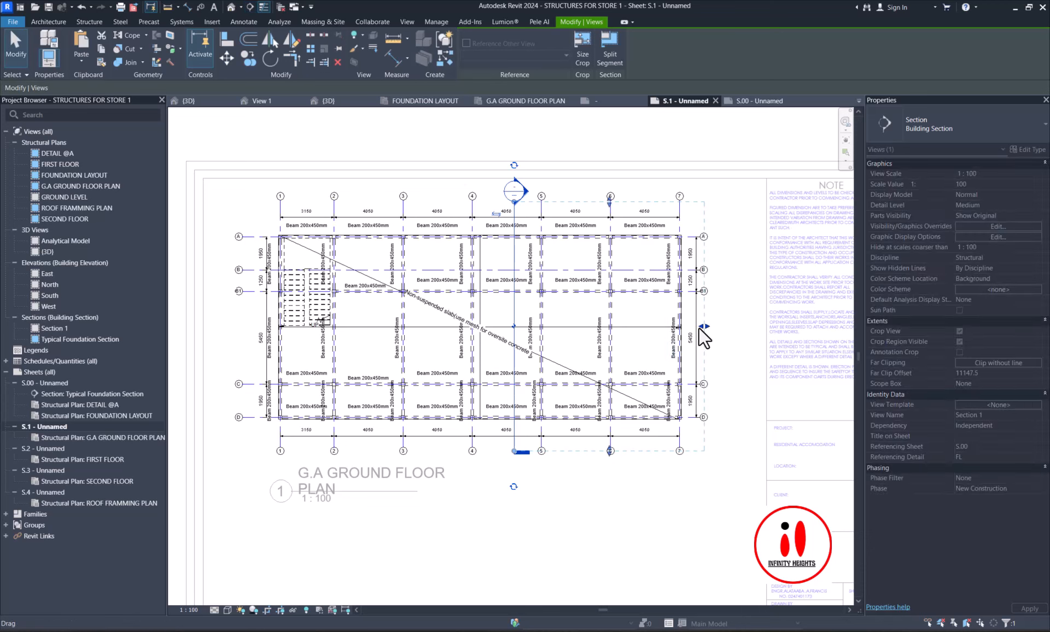
{"action": "left_click_drag", "start_coordinate": [564, 315], "coordinate": [514, 205]}
- Break the new section line with a gap between its ends, show a section head at both ends and deactivate the view
{"action": "left_click", "coordinate": [515, 326]}
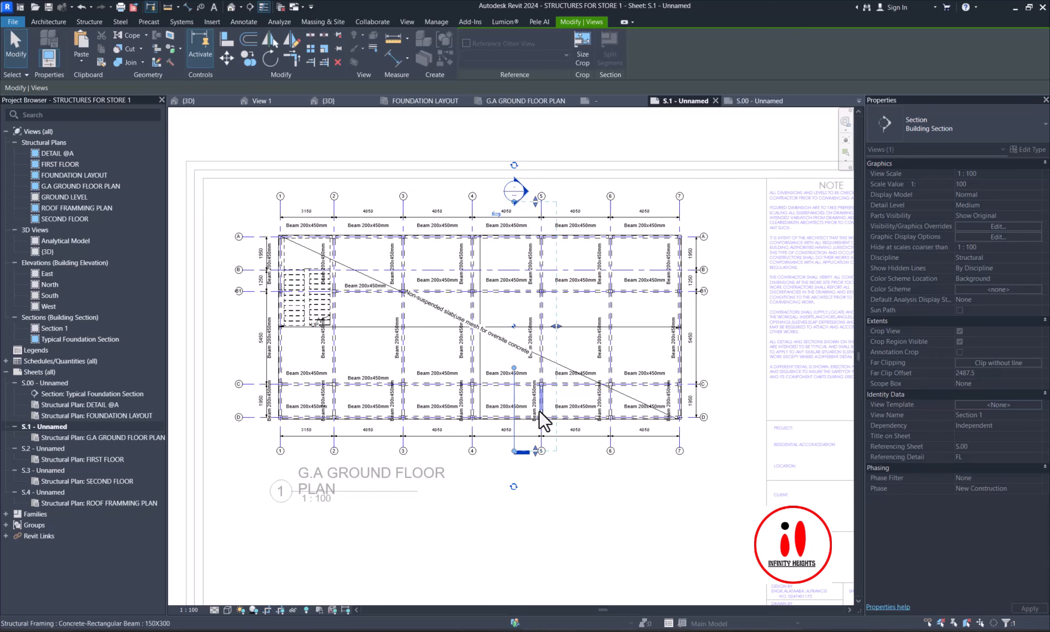
{"action": "left_click_drag", "start_coordinate": [515, 369], "coordinate": [514, 447]}
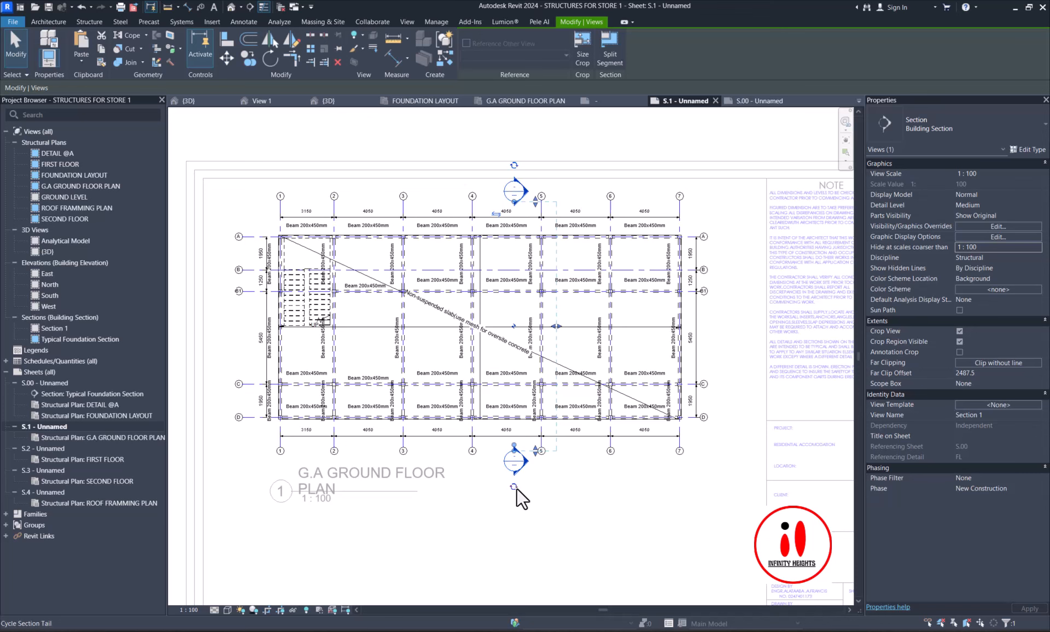
{"action": "scroll", "coordinate": [512, 415], "scroll_direction": "up", "scroll_amount": 1}
{"action": "scroll", "coordinate": [512, 435], "scroll_direction": "up", "scroll_amount": 2}
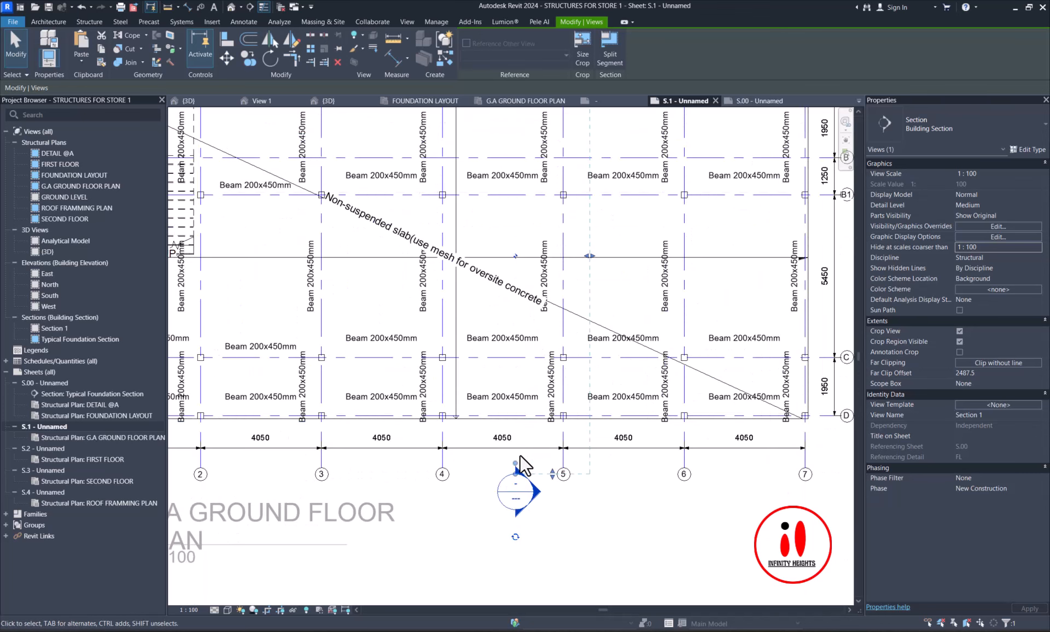
{"action": "scroll", "coordinate": [515, 437], "scroll_direction": "down", "scroll_amount": 3}
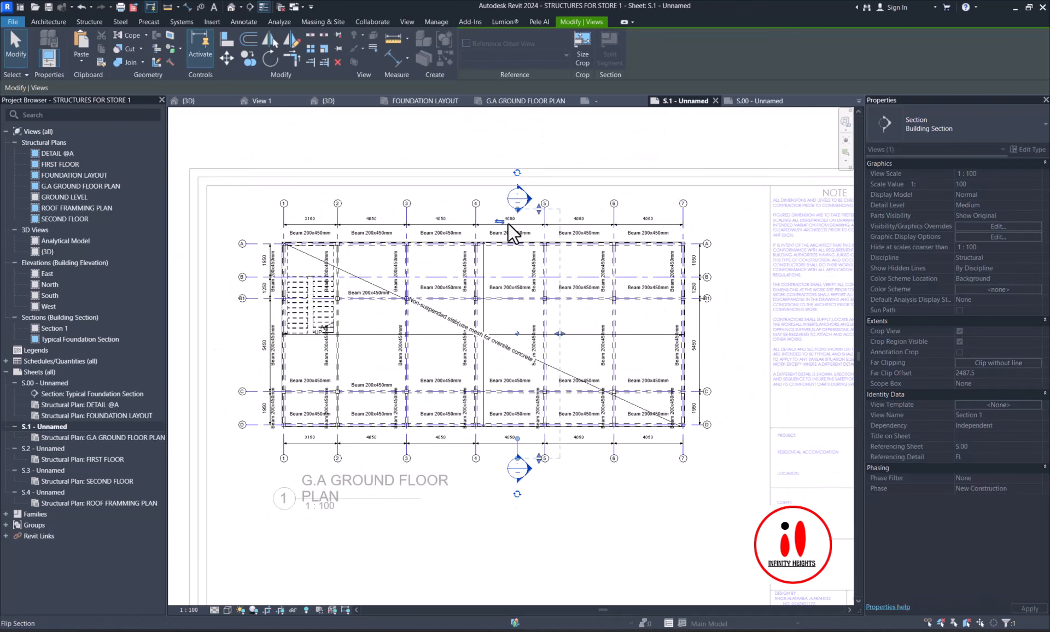
{"action": "left_click_drag", "start_coordinate": [517, 210], "coordinate": [517, 225]}
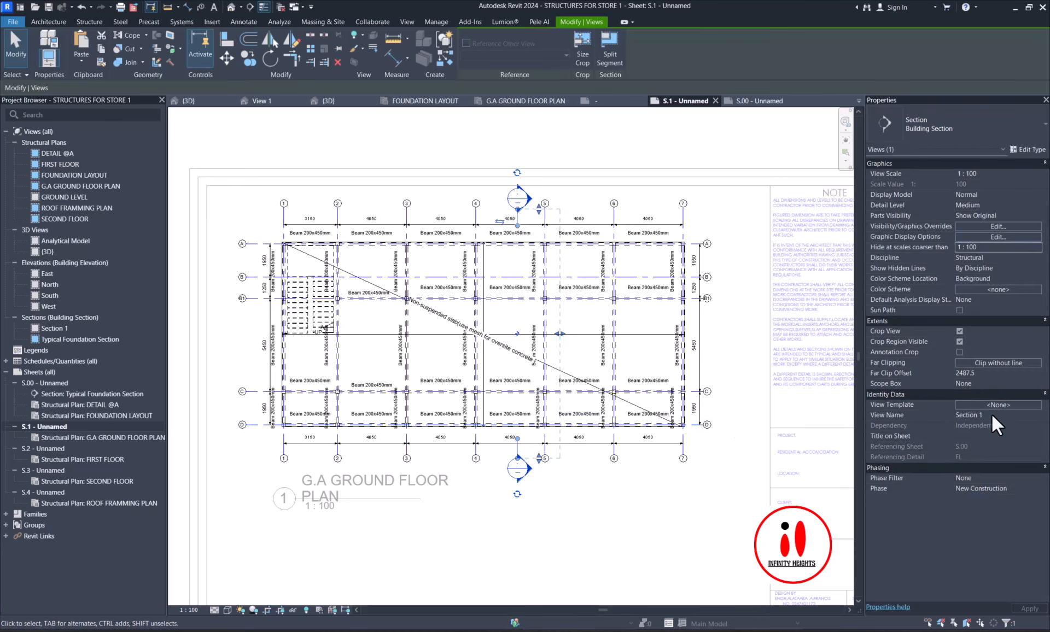
{"action": "key", "text": "Escape"}
{"action": "scroll", "coordinate": [608, 438], "scroll_direction": "down", "scroll_amount": 3}
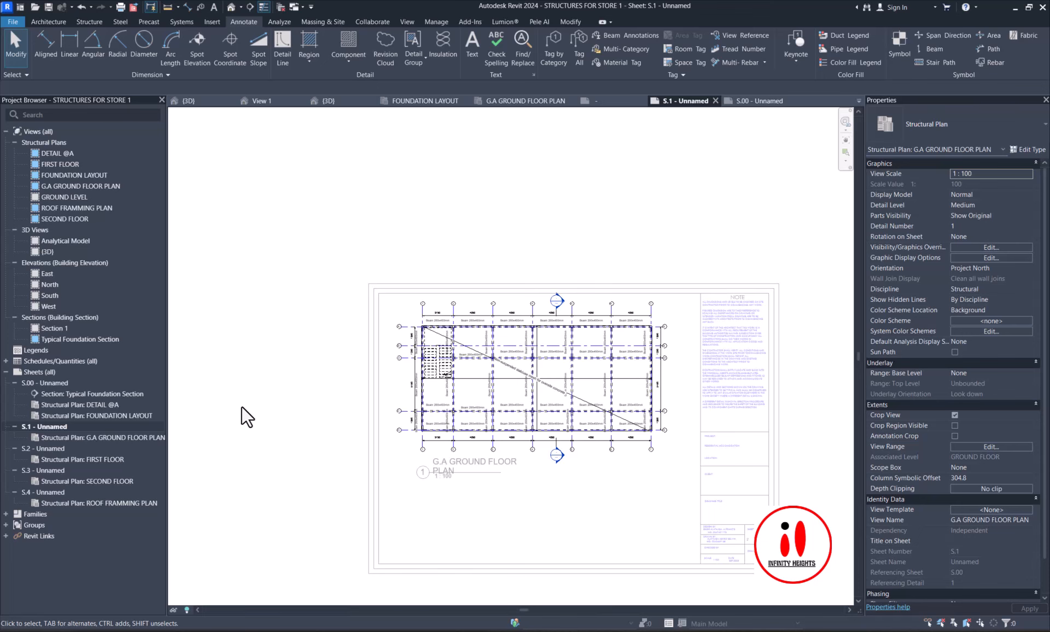
{"action": "double_click", "coordinate": [242, 406]}
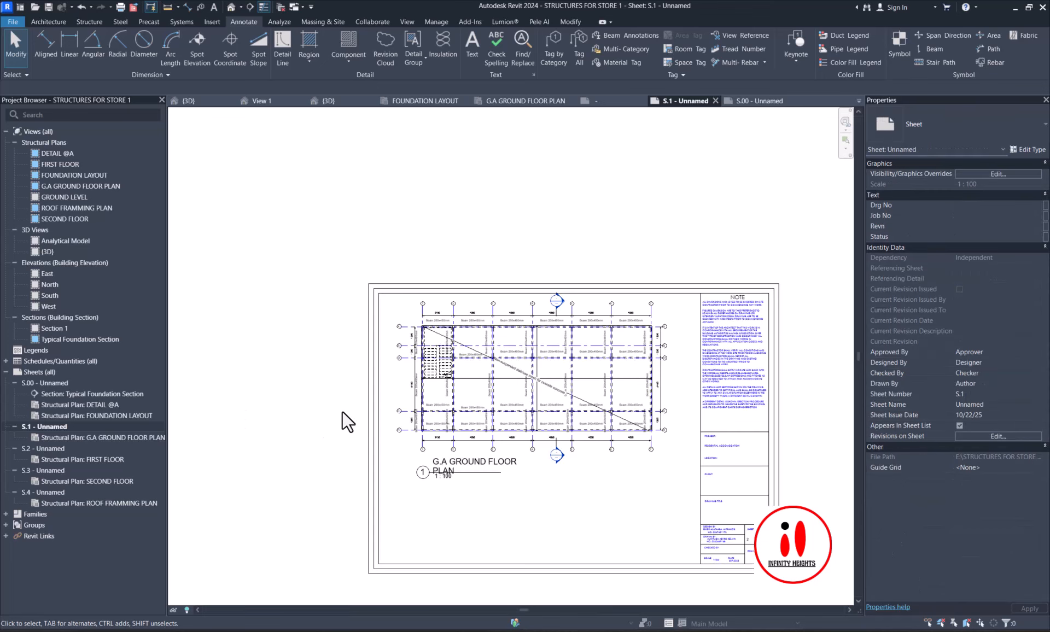
- Place the Section 1 view on sheet S.1, just outside the sheet border beside the ground floor plan
{"action": "left_click", "coordinate": [42, 328]}
{"action": "left_click_drag", "start_coordinate": [482, 496], "coordinate": [531, 475]}
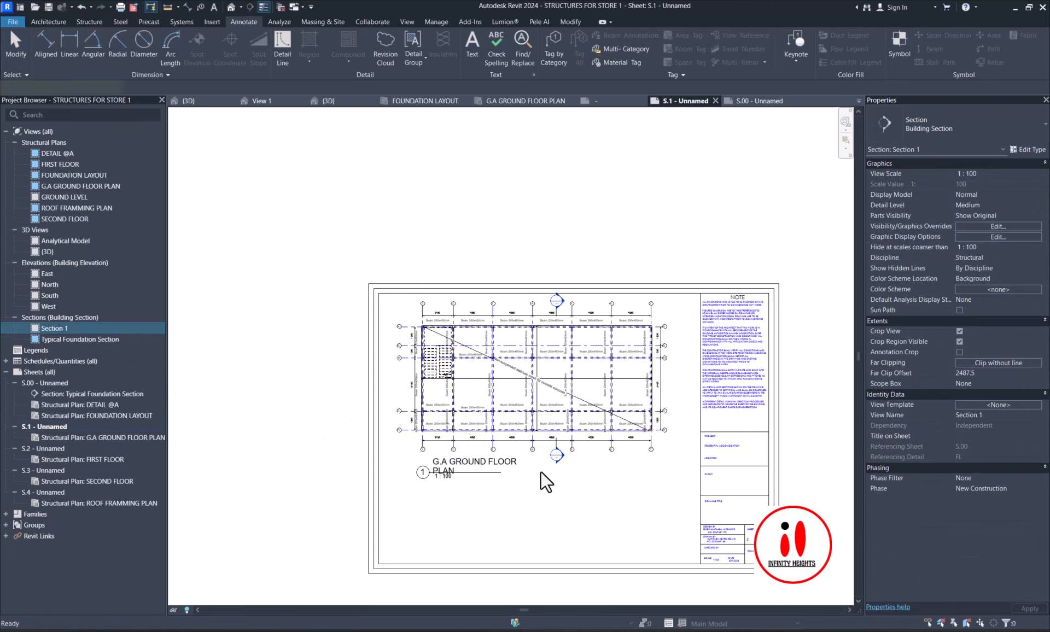
{"action": "scroll", "coordinate": [540, 471], "scroll_direction": "down", "scroll_amount": 1}
{"action": "left_click", "coordinate": [333, 427]}
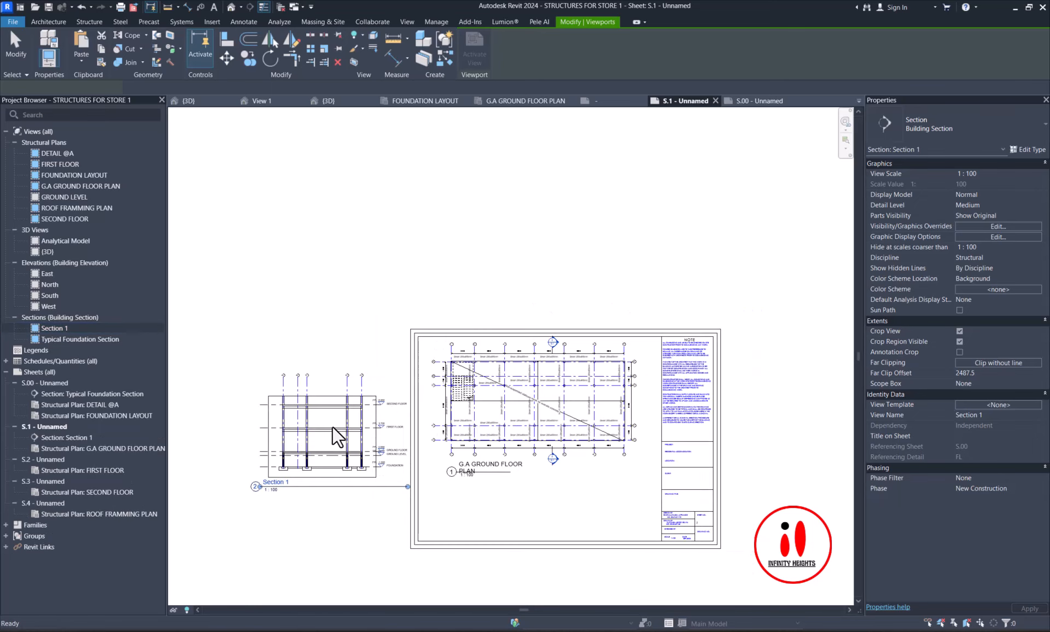
- Activate the Section 1 viewport and crop it above and below to a strip around the ground floor and ground level
{"action": "scroll", "coordinate": [320, 399], "scroll_direction": "up", "scroll_amount": 2}
{"action": "left_click", "coordinate": [321, 398]}
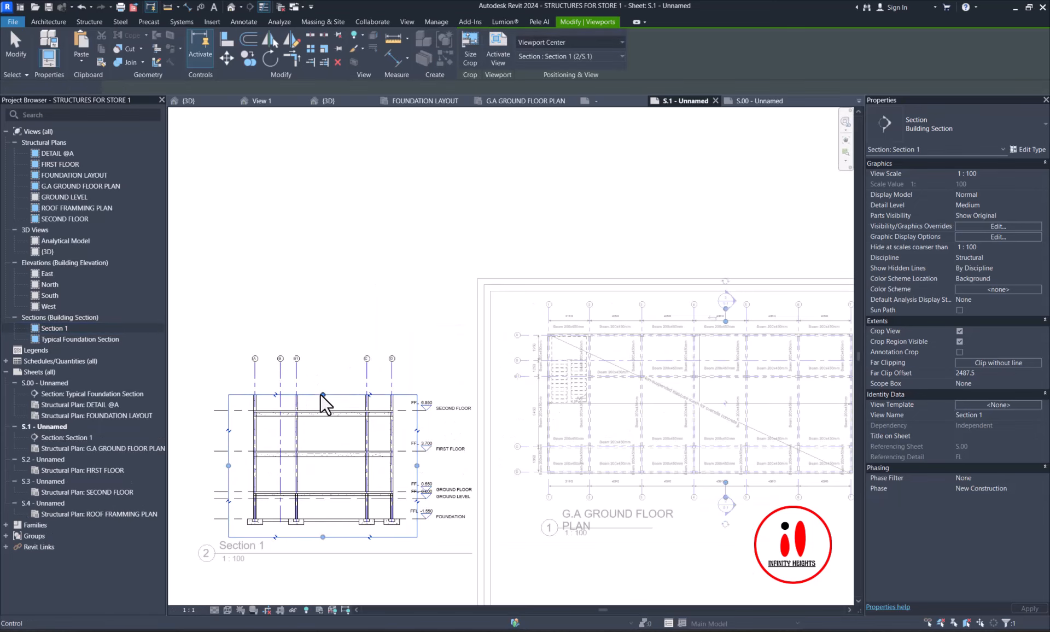
{"action": "left_click_drag", "start_coordinate": [323, 395], "coordinate": [338, 482]}
{"action": "scroll", "coordinate": [321, 536], "scroll_direction": "up", "scroll_amount": 1}
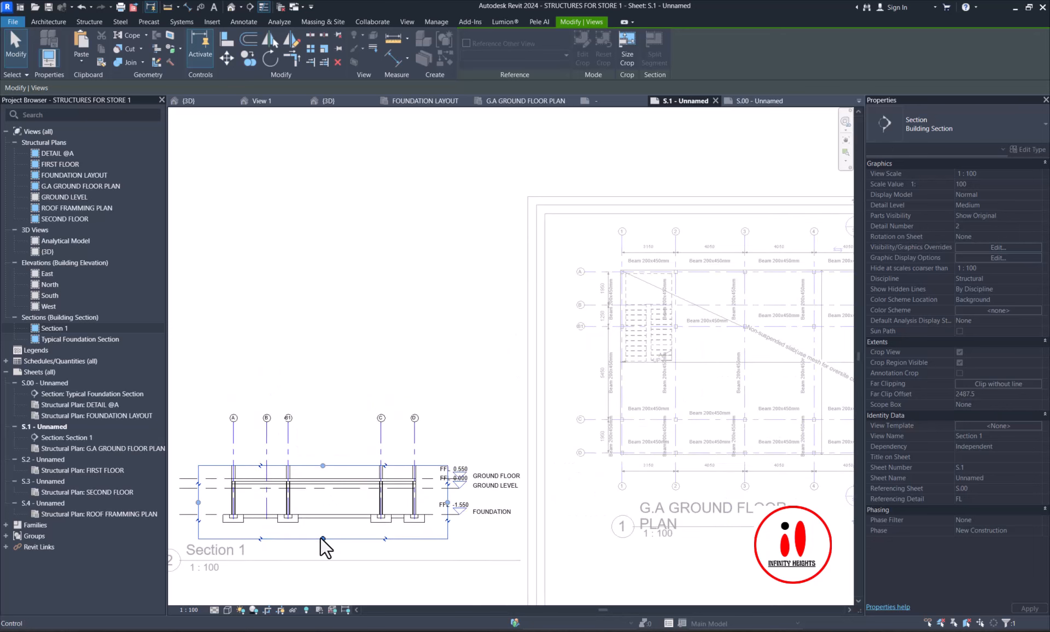
{"action": "scroll", "coordinate": [261, 442], "scroll_direction": "up", "scroll_amount": 1}
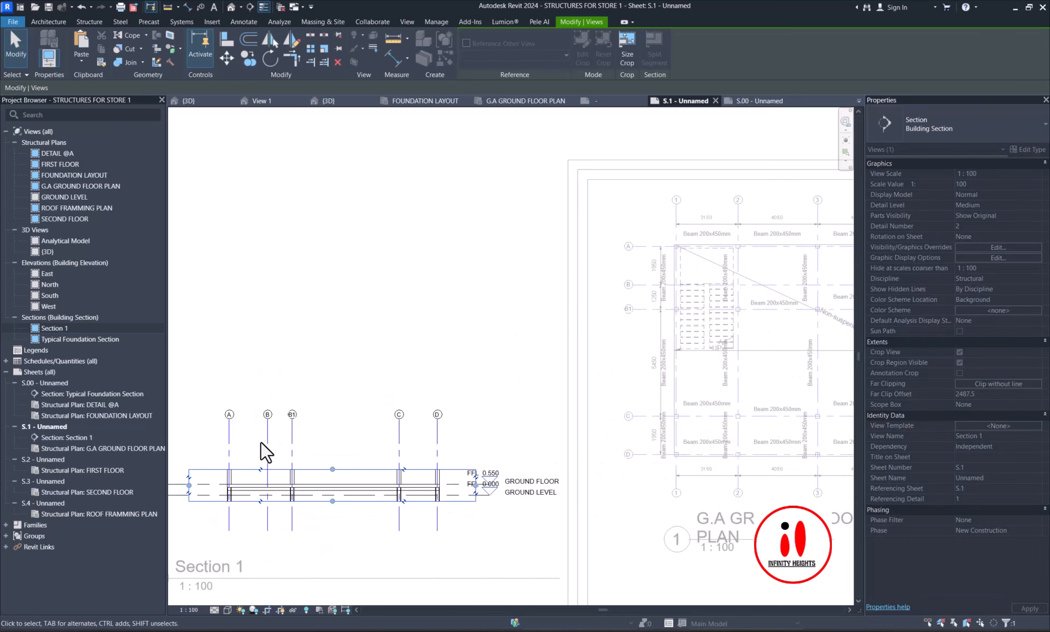
- Hide grid B in Section 1 and shorten the remaining grid lines above and below to sit close to the cropped section
{"action": "left_click", "coordinate": [267, 425]}
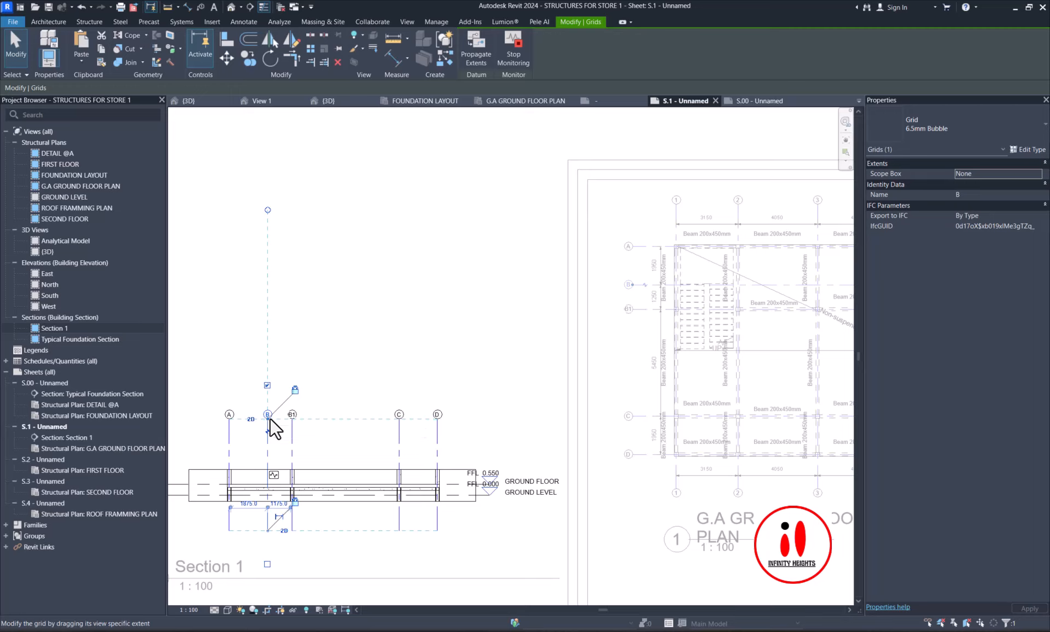
{"action": "key", "text": "Delete"}
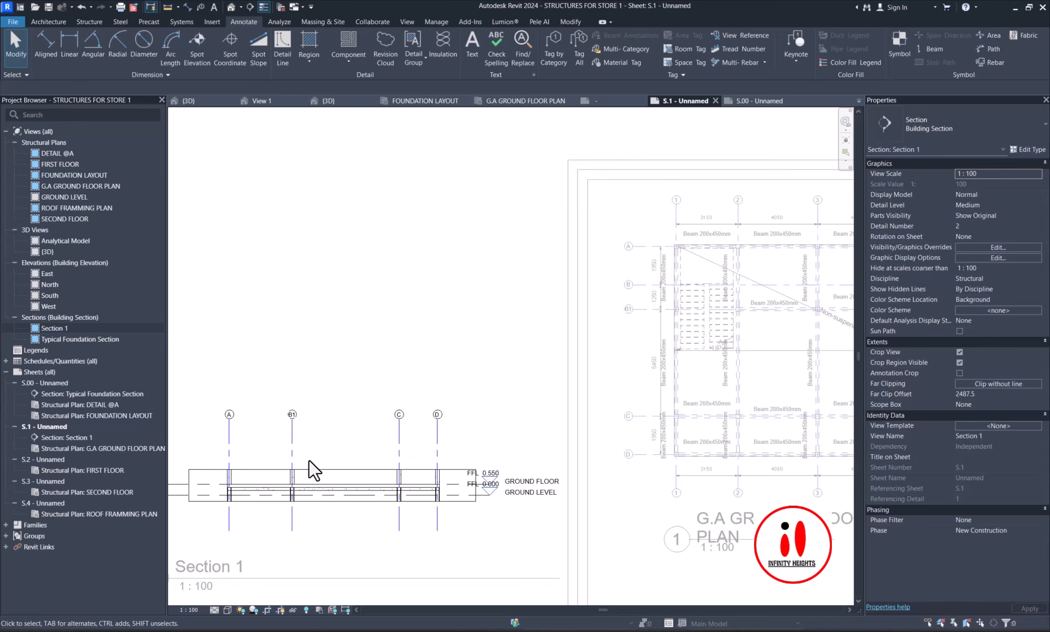
{"action": "scroll", "coordinate": [306, 459], "scroll_direction": "up", "scroll_amount": 1}
{"action": "left_click", "coordinate": [273, 425]}
{"action": "left_click_drag", "start_coordinate": [274, 408], "coordinate": [320, 472]}
{"action": "left_click", "coordinate": [468, 546]}
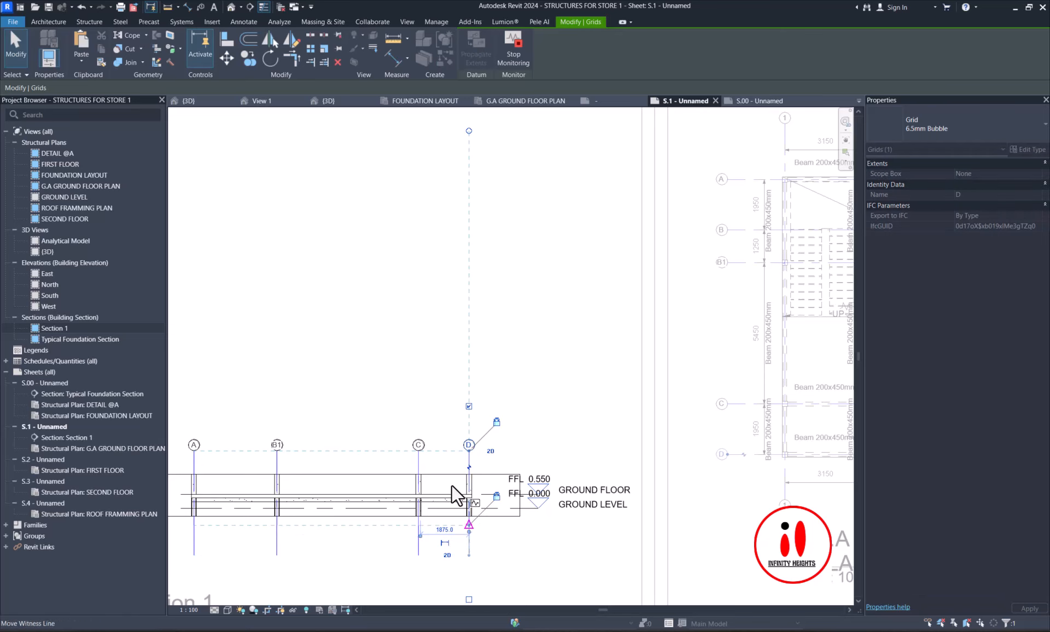
{"action": "scroll", "coordinate": [415, 411], "scroll_direction": "down", "scroll_amount": 4}
{"action": "double_click", "coordinate": [444, 474]}
- Hide the GROUND LEVEL line in Section 1 and deactivate the view
{"action": "scroll", "coordinate": [471, 476], "scroll_direction": "up", "scroll_amount": 5}
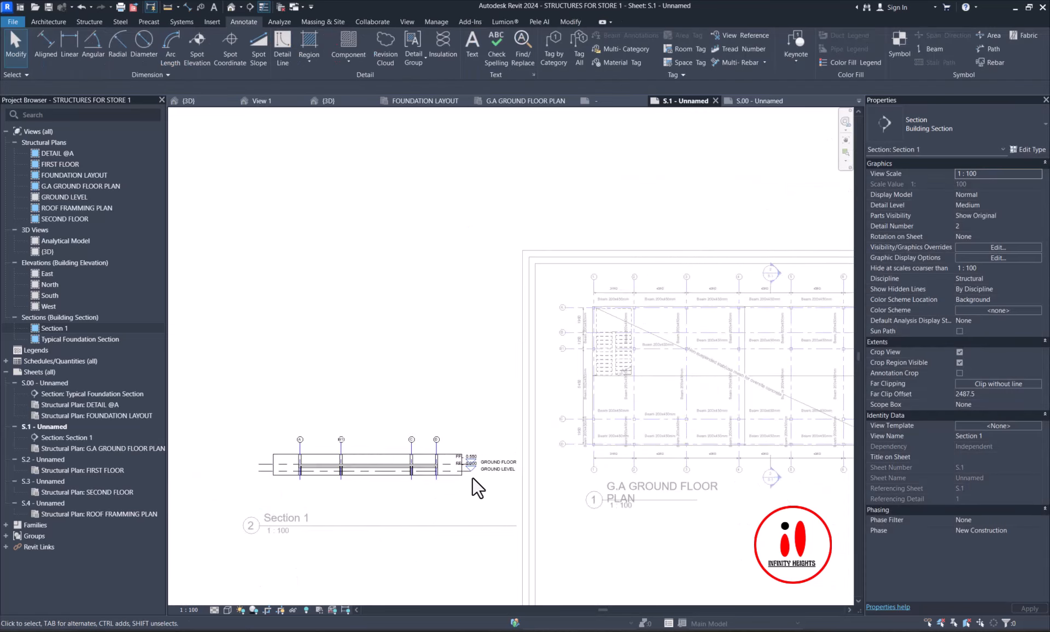
{"action": "left_click", "coordinate": [428, 465]}
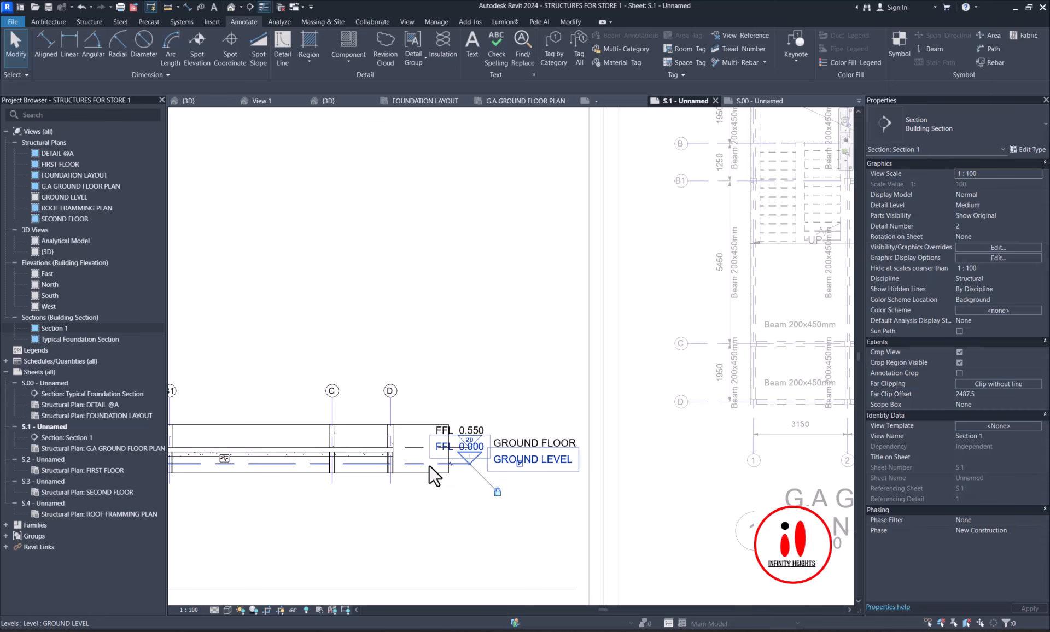
{"action": "key", "text": "Escape"}
{"action": "scroll", "coordinate": [545, 416], "scroll_direction": "down", "scroll_amount": 4}
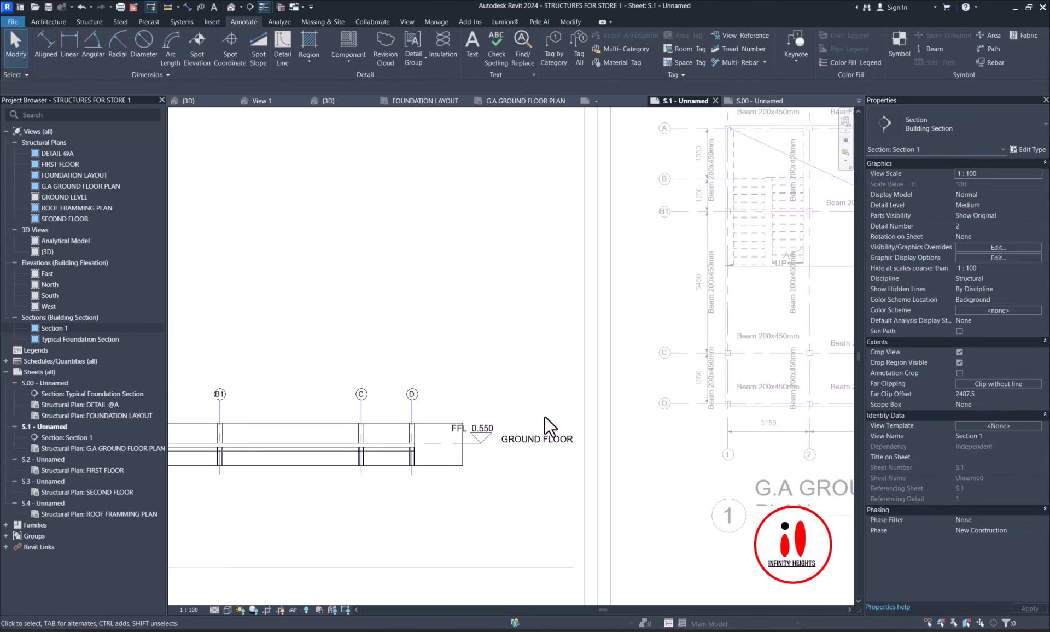
{"action": "double_click", "coordinate": [406, 488]}
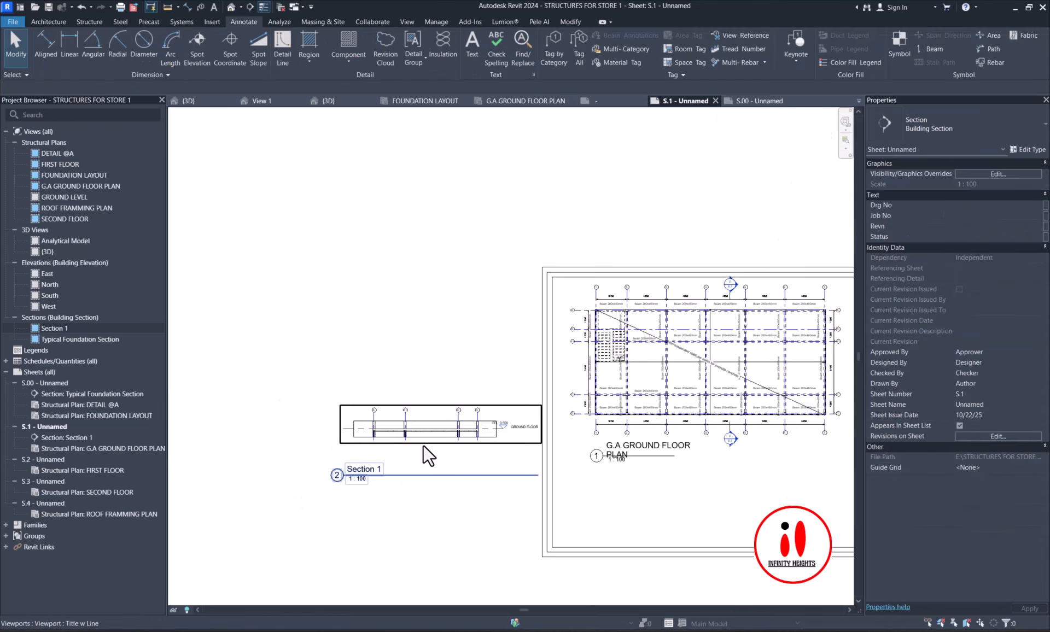
- Shorten the Section 1 view title line so it ends just past the title text
{"action": "left_click", "coordinate": [537, 476]}
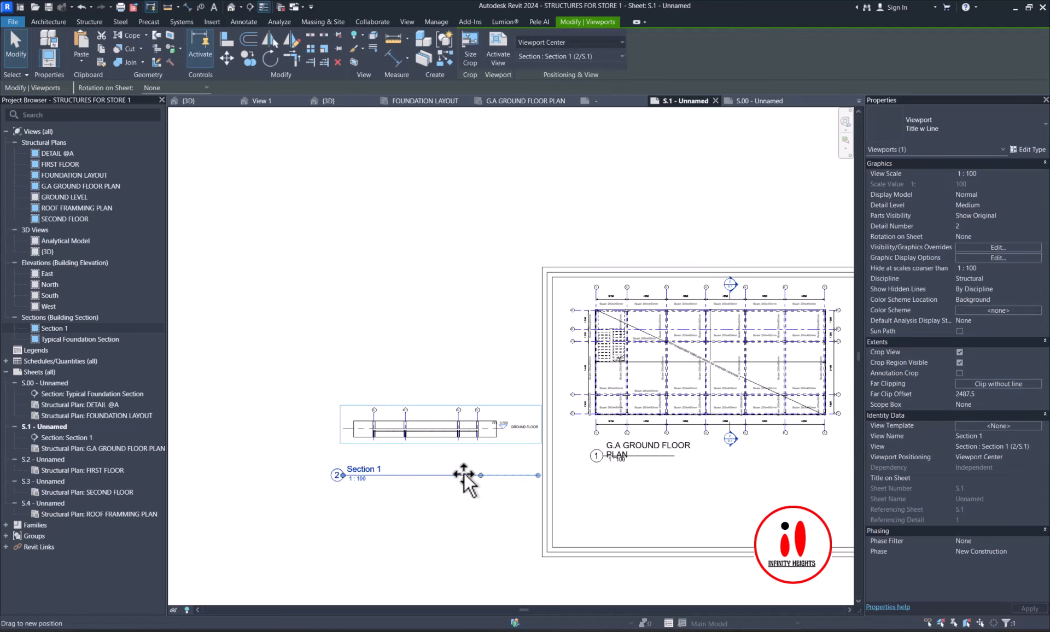
{"action": "left_click_drag", "start_coordinate": [538, 476], "coordinate": [389, 468]}
{"action": "left_click", "coordinate": [375, 497]}
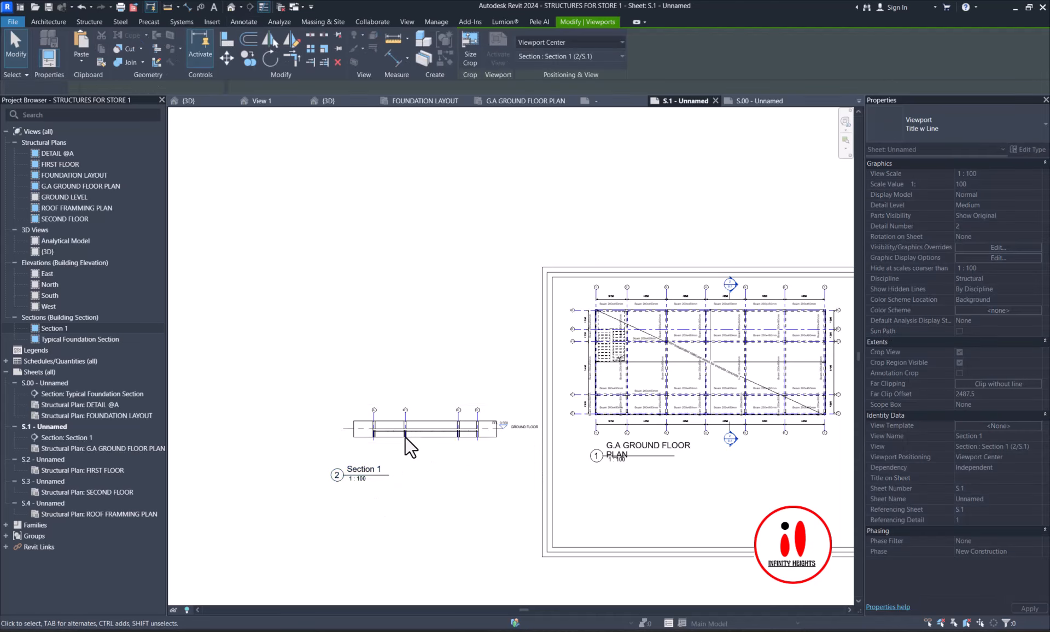
- Move the Section 1 view inside the sheet border below the ground floor plan, and bring its title up close beneath the section
{"action": "left_click_drag", "start_coordinate": [409, 425], "coordinate": [638, 497]}
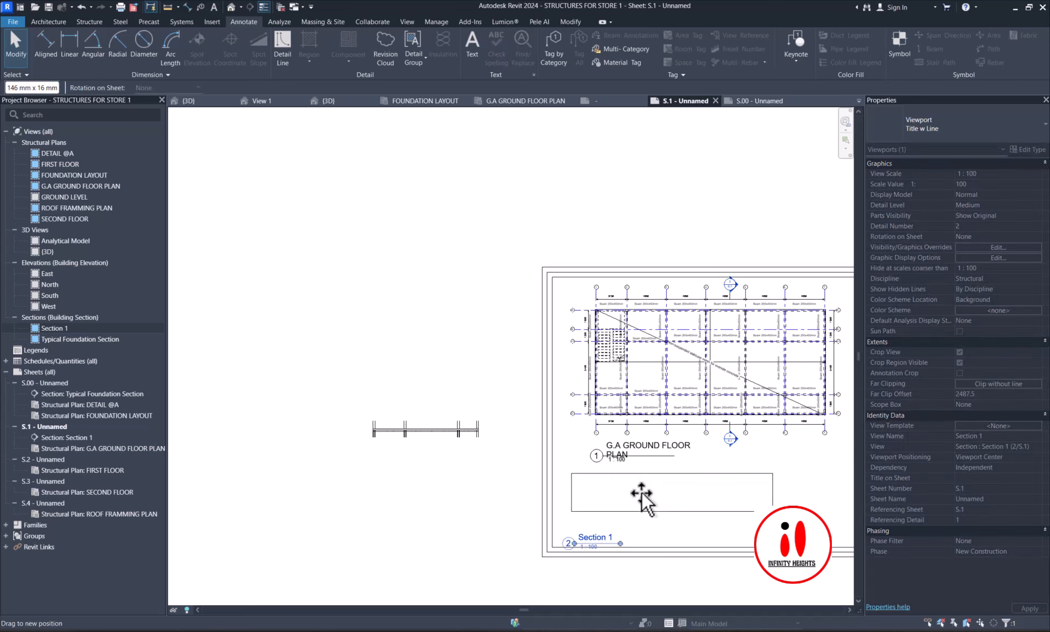
{"action": "scroll", "coordinate": [587, 561], "scroll_direction": "down", "scroll_amount": 1}
{"action": "scroll", "coordinate": [587, 562], "scroll_direction": "up", "scroll_amount": 2}
{"action": "left_click", "coordinate": [586, 560]}
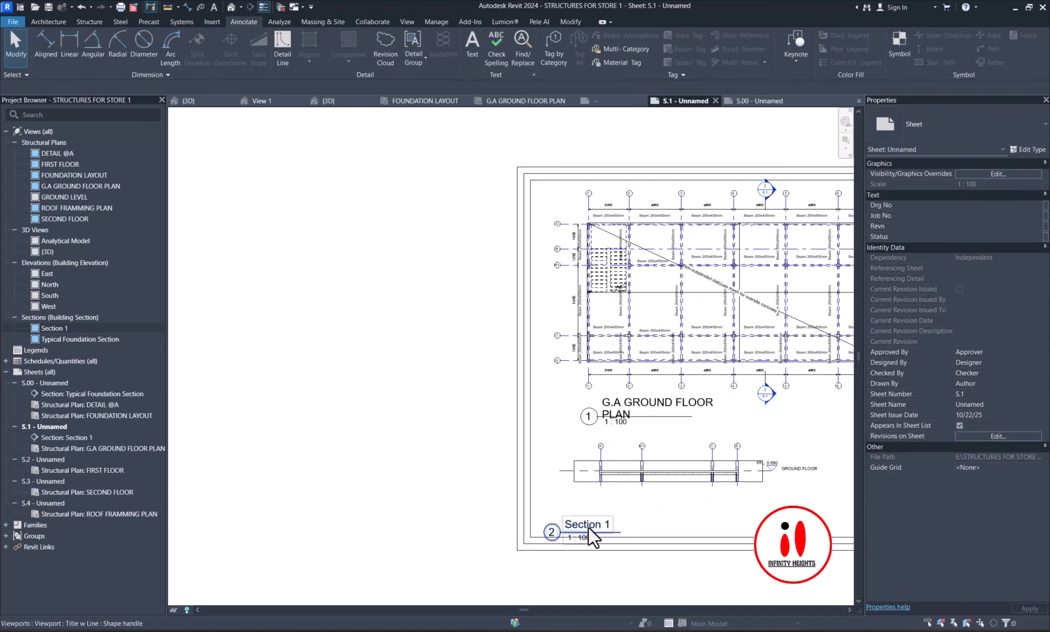
{"action": "left_click_drag", "start_coordinate": [589, 526], "coordinate": [604, 506]}
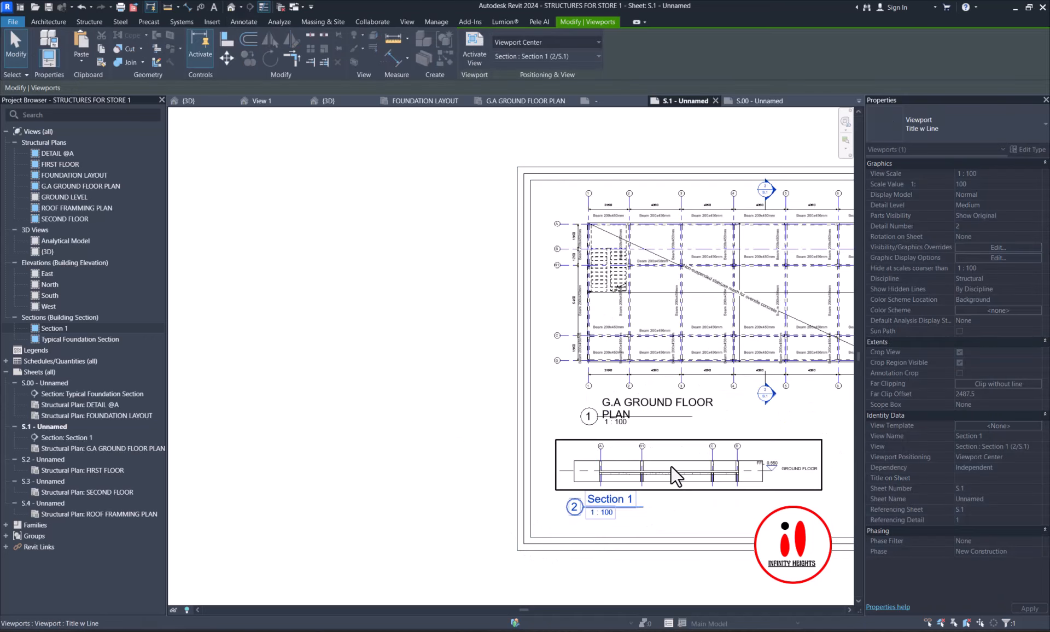
- Activate the Section 1 viewport and check its crop region around the ground floor
{"action": "scroll", "coordinate": [671, 466], "scroll_direction": "up", "scroll_amount": 5}
{"action": "double_click", "coordinate": [654, 452]}
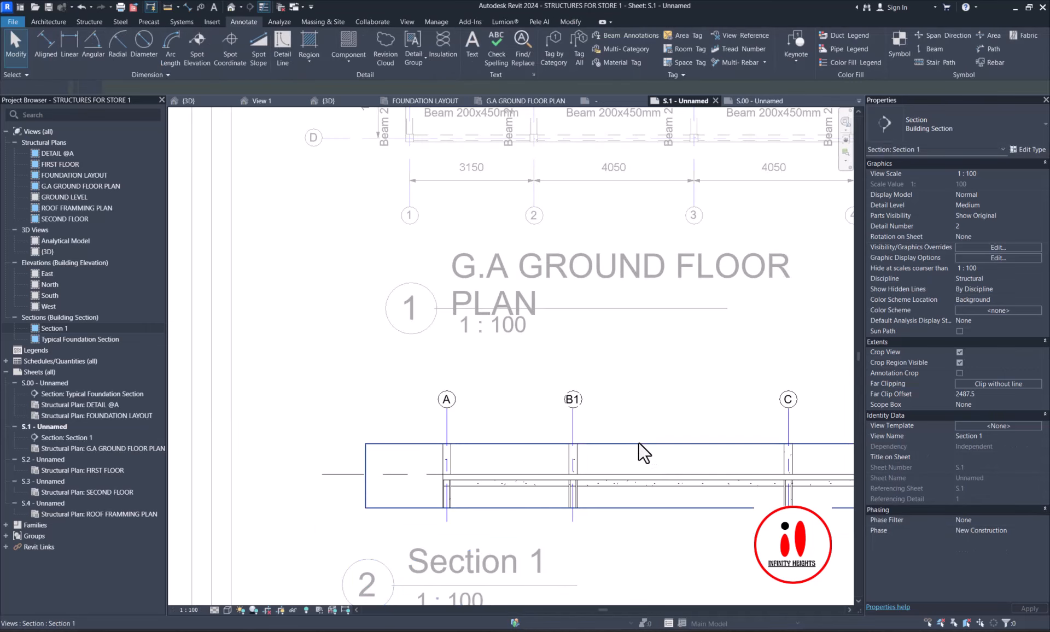
{"action": "scroll", "coordinate": [639, 442], "scroll_direction": "down", "scroll_amount": 2}
{"action": "left_click", "coordinate": [648, 432]}
{"action": "left_click_drag", "start_coordinate": [647, 432], "coordinate": [648, 432]}
{"action": "scroll", "coordinate": [649, 434], "scroll_direction": "down", "scroll_amount": 2}
{"action": "scroll", "coordinate": [789, 448], "scroll_direction": "up", "scroll_amount": 2}
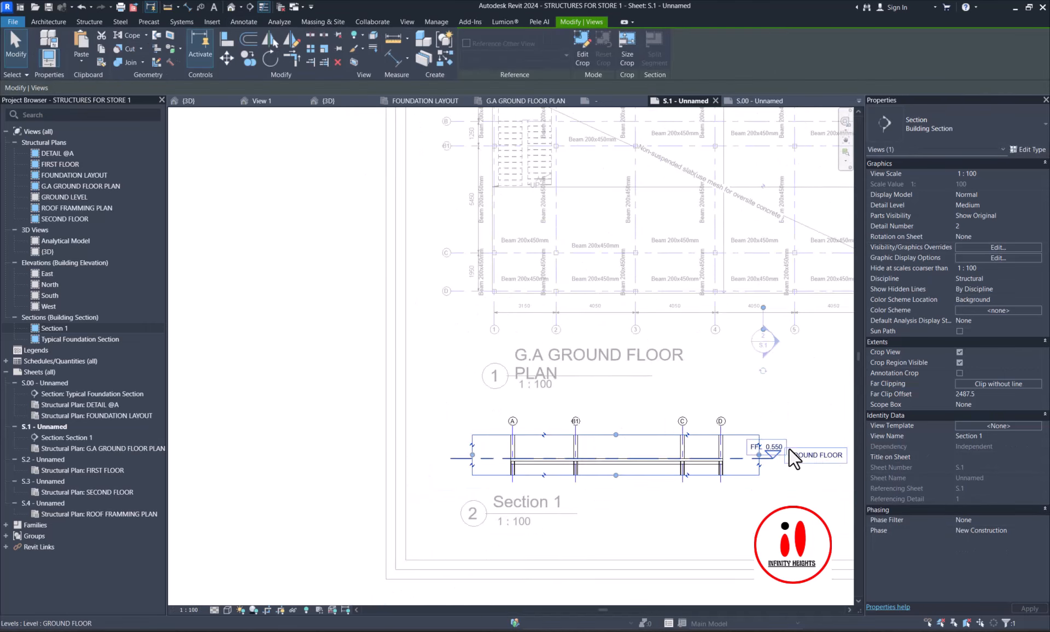
{"action": "left_click", "coordinate": [676, 386]}
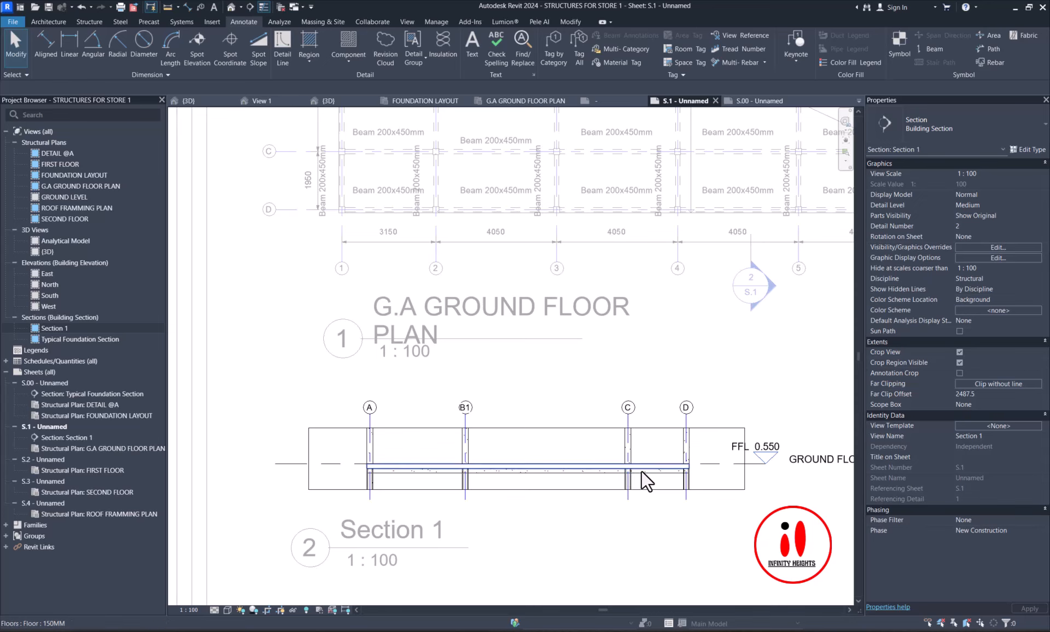
- Place a Target (Project) spot elevation on the top of the ground floor slab between grids B1 and C in Section 1
{"action": "scroll", "coordinate": [642, 471], "scroll_direction": "up", "scroll_amount": 2}
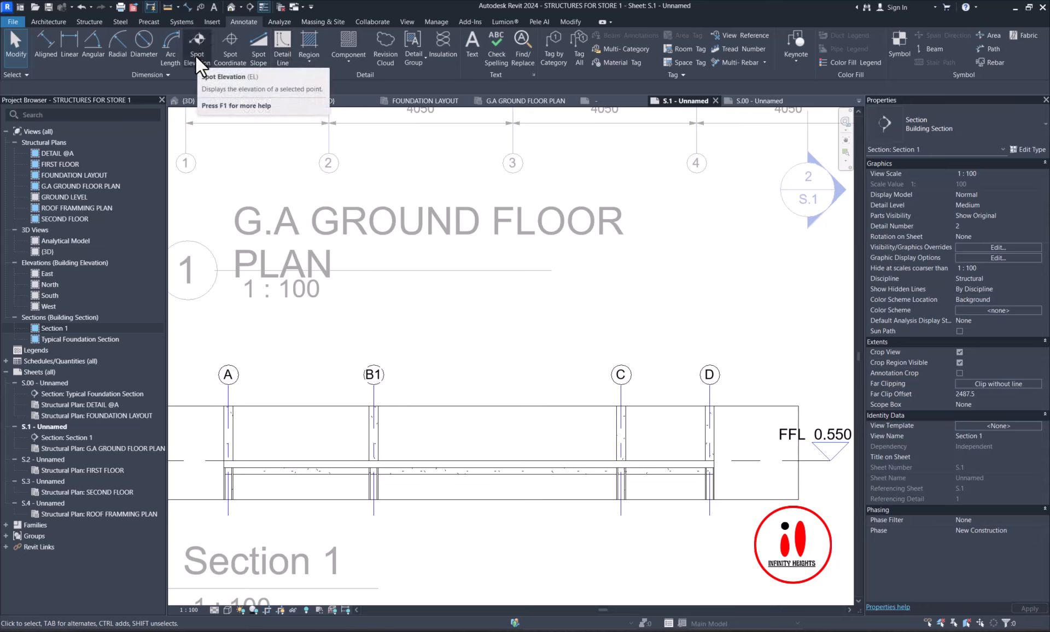
{"action": "key", "text": "e"}
{"action": "key", "text": "l"}
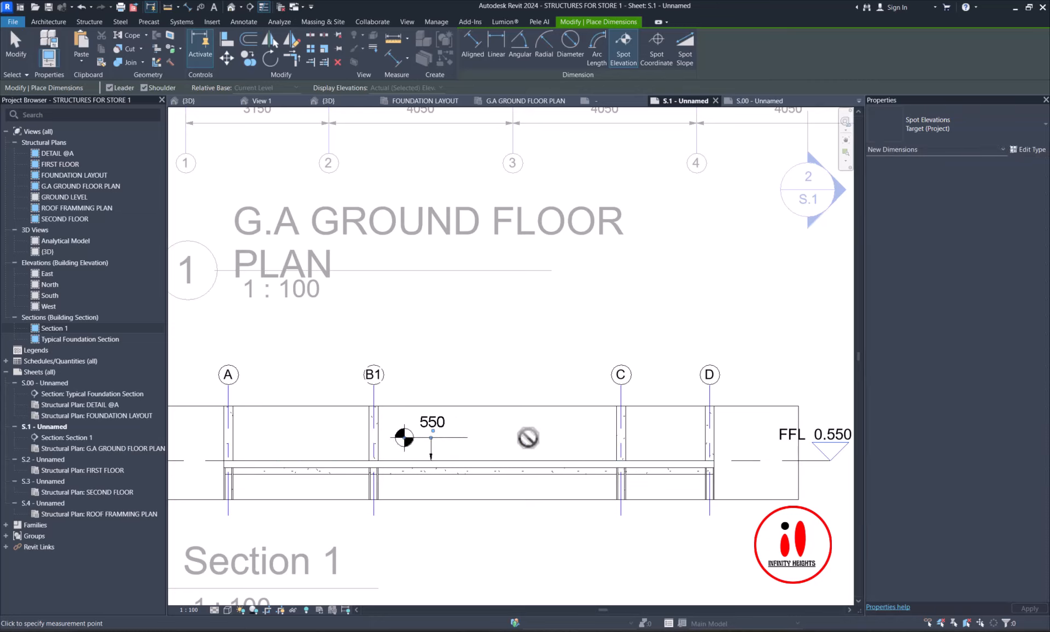
{"action": "scroll", "coordinate": [528, 438], "scroll_direction": "up", "scroll_amount": 3}
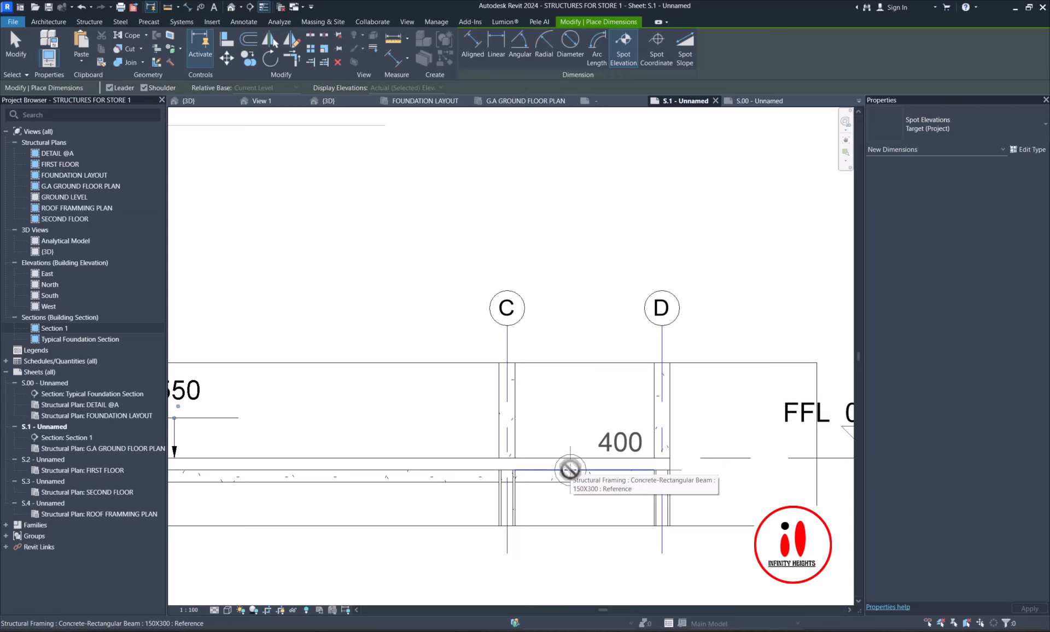
{"action": "scroll", "coordinate": [570, 469], "scroll_direction": "down", "scroll_amount": 3}
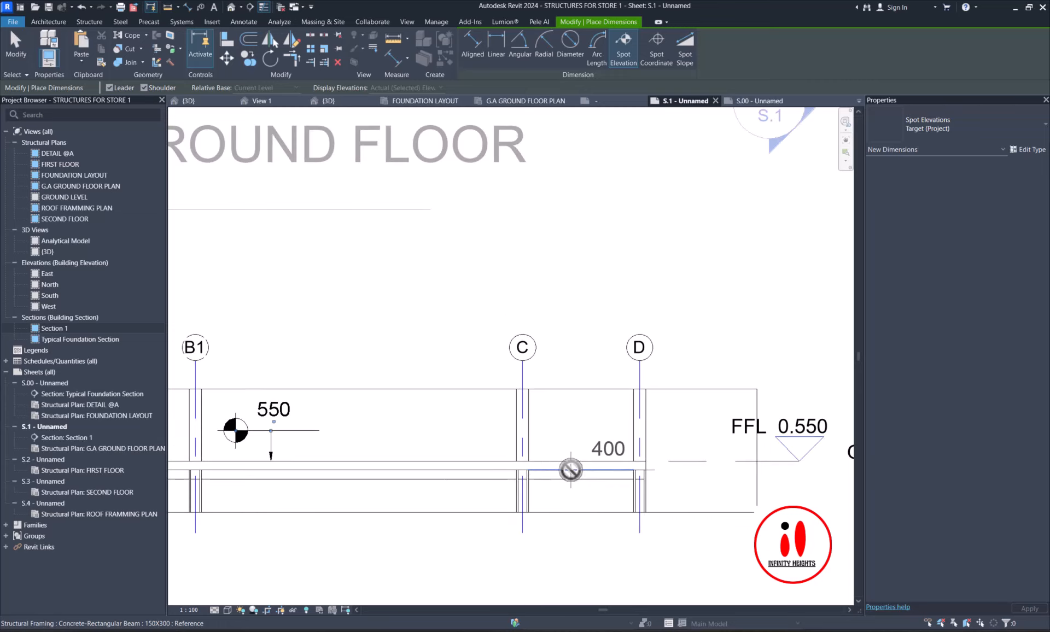
{"action": "key", "text": "Escape"}
{"action": "key", "text": "Escape"}
{"action": "scroll", "coordinate": [461, 390], "scroll_direction": "down", "scroll_amount": 2}
{"action": "scroll", "coordinate": [418, 388], "scroll_direction": "up", "scroll_amount": 2}
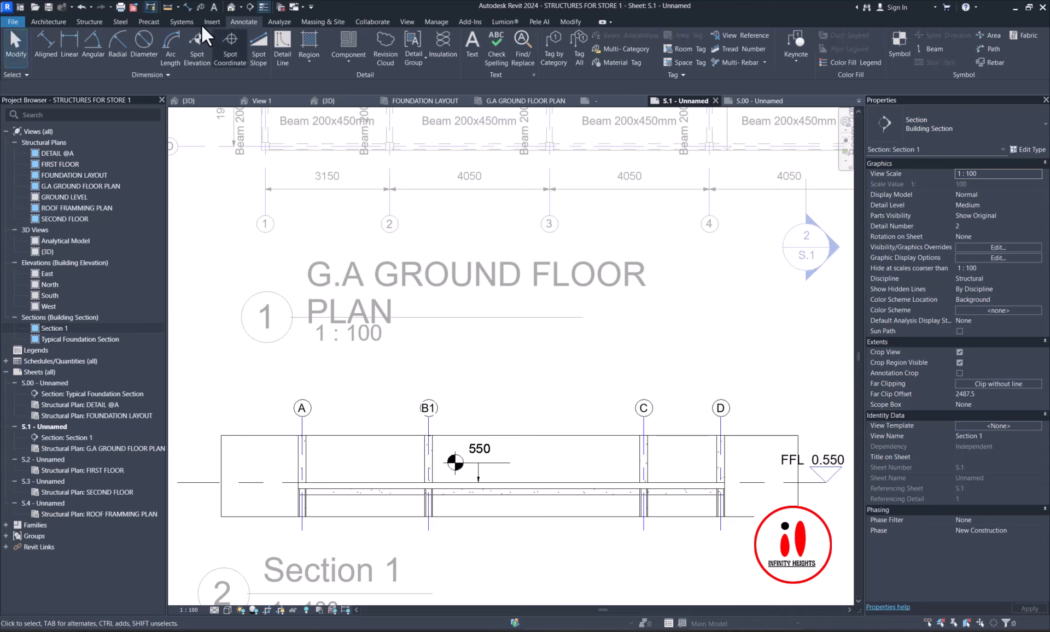
- Add a continuous aligned dimension across grids A, B1, C and D, just below the grid bubbles in Section 1
{"action": "left_click", "coordinate": [303, 423]}
{"action": "left_click", "coordinate": [429, 427]}
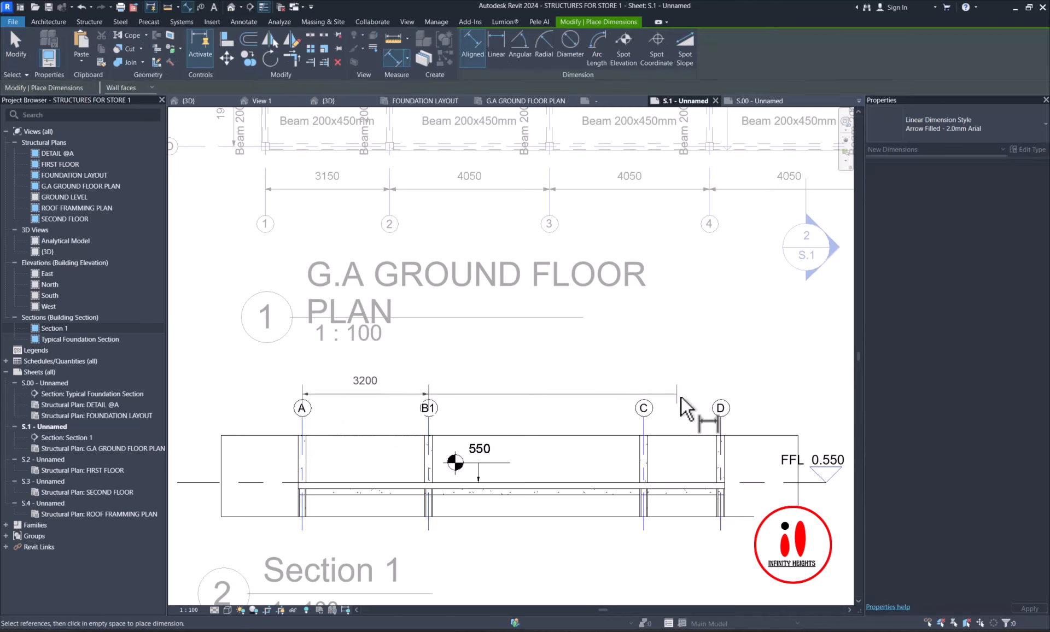
{"action": "left_click", "coordinate": [644, 427]}
{"action": "left_click", "coordinate": [721, 423]}
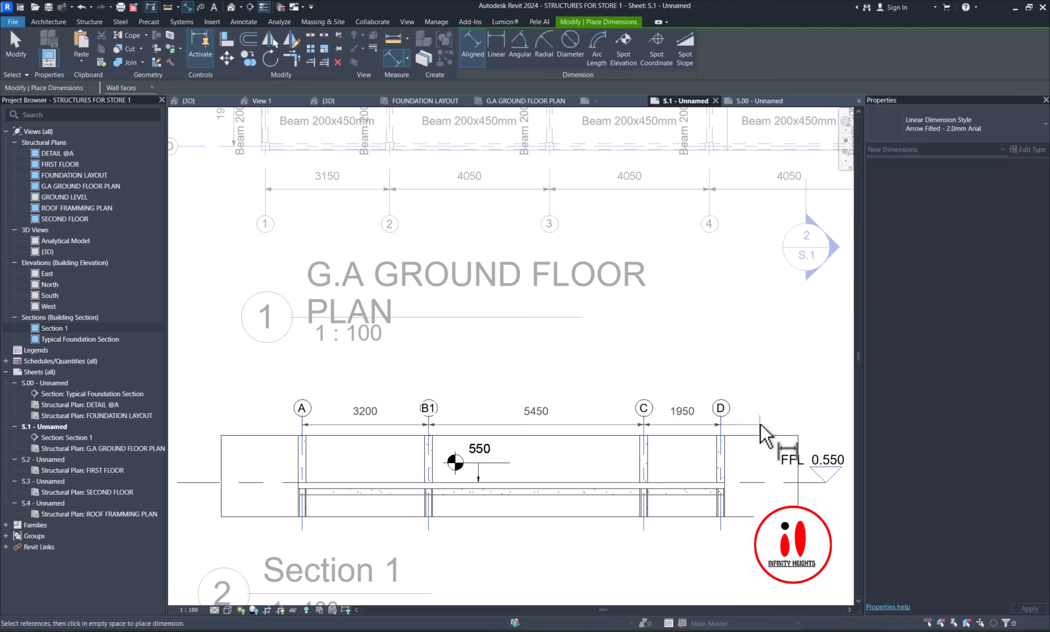
{"action": "left_click", "coordinate": [762, 425]}
{"action": "scroll", "coordinate": [489, 452], "scroll_direction": "down", "scroll_amount": 1}
{"action": "scroll", "coordinate": [396, 474], "scroll_direction": "up", "scroll_amount": 4}
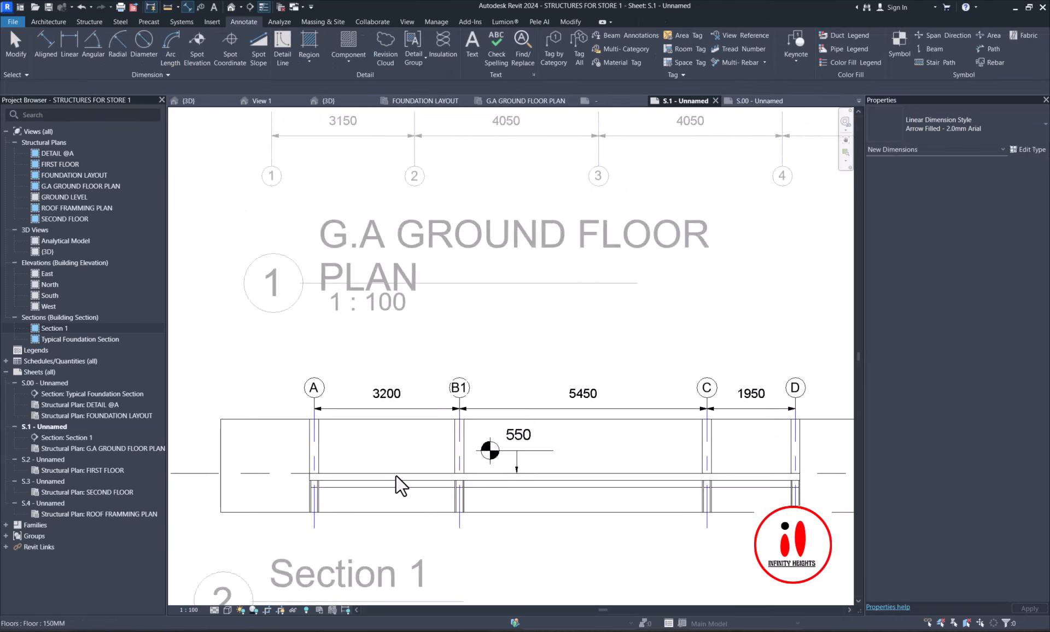
{"action": "key", "text": "Escape"}
- Override the Floors category's cut foreground pattern in Section 1 with the Concrete fill pattern
{"action": "left_click", "coordinate": [402, 479]}
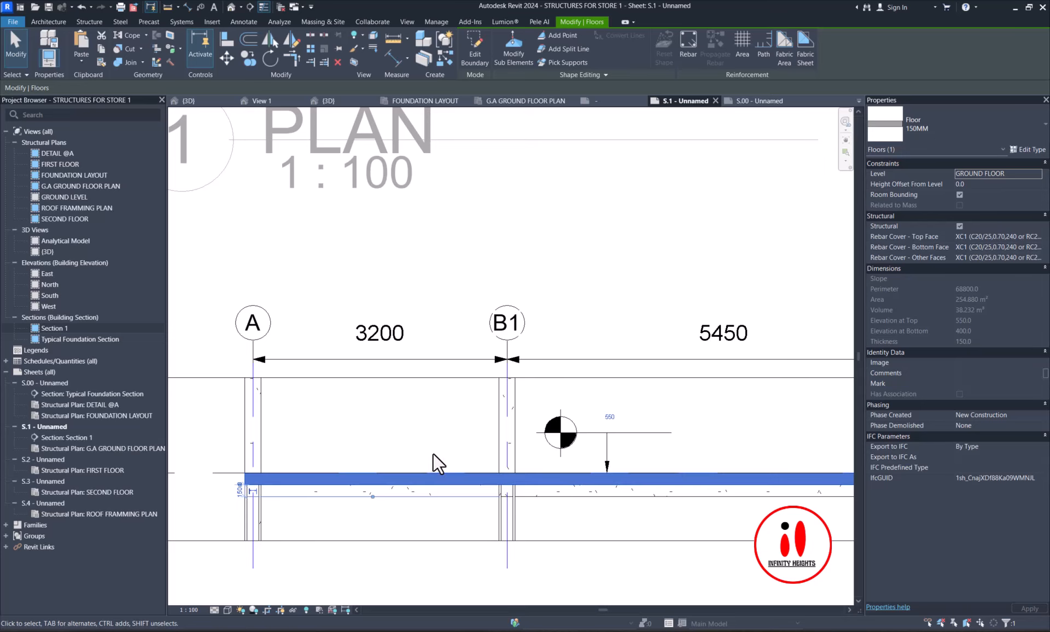
{"action": "scroll", "coordinate": [430, 447], "scroll_direction": "down", "scroll_amount": 1}
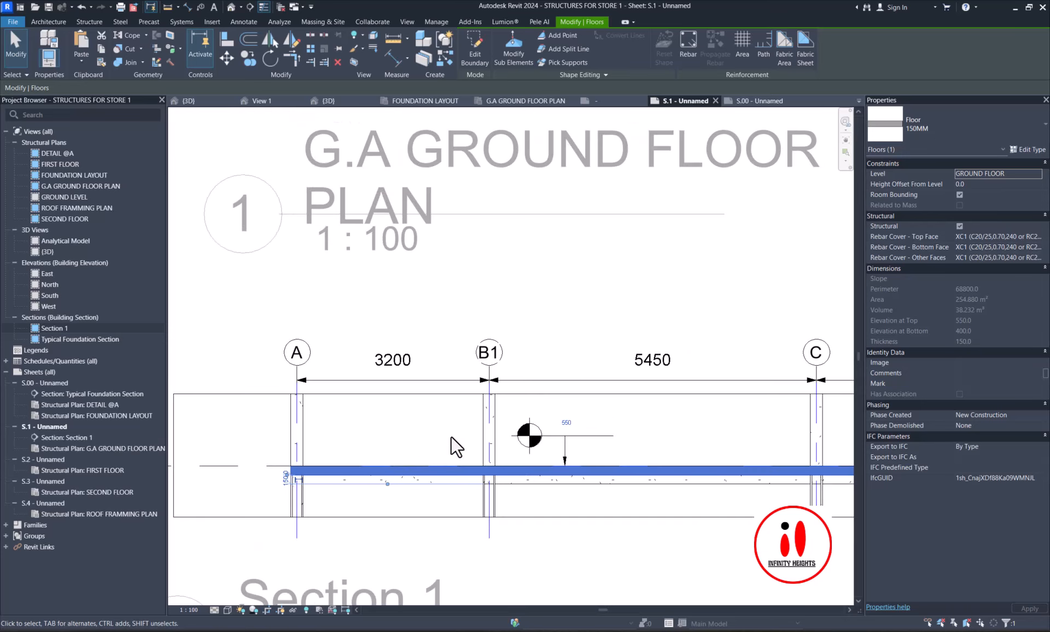
{"action": "left_click", "coordinate": [812, 315]}
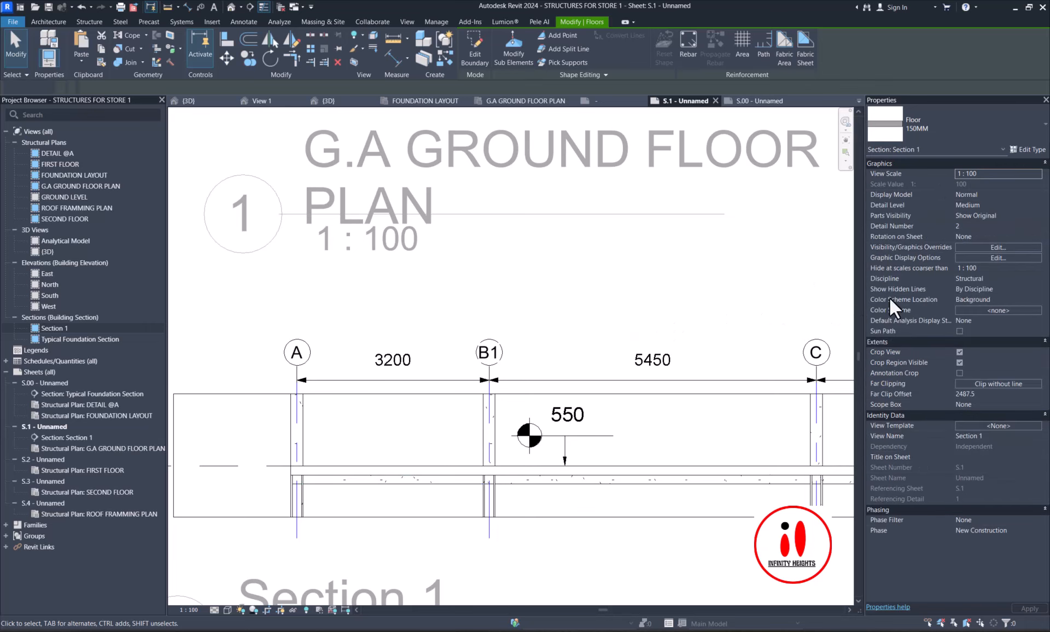
{"action": "left_click", "coordinate": [991, 248]}
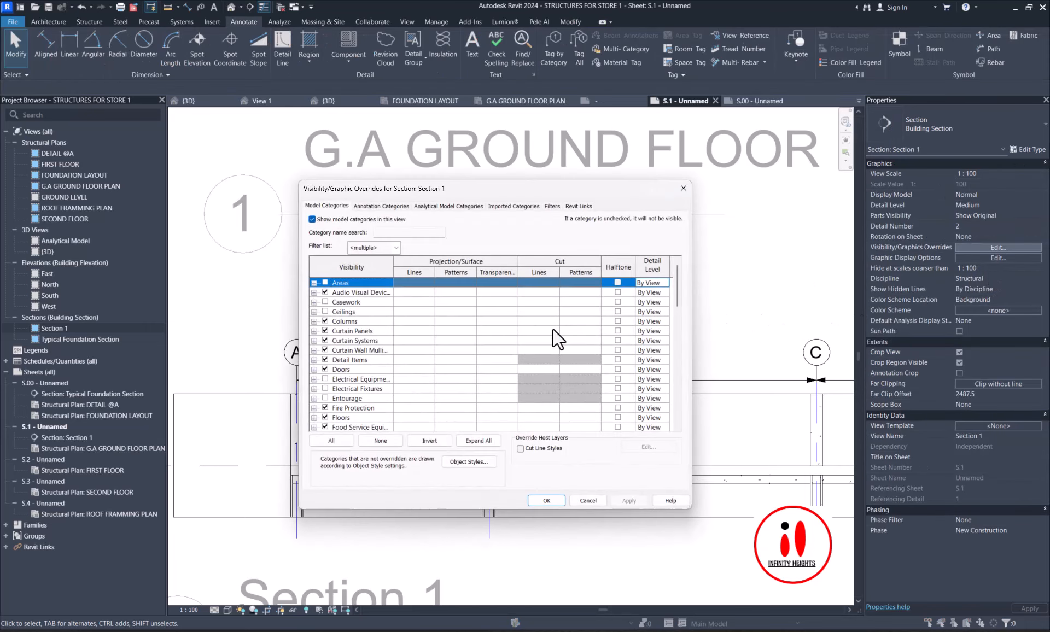
{"action": "left_click", "coordinate": [383, 369]}
{"action": "left_click", "coordinate": [418, 408]}
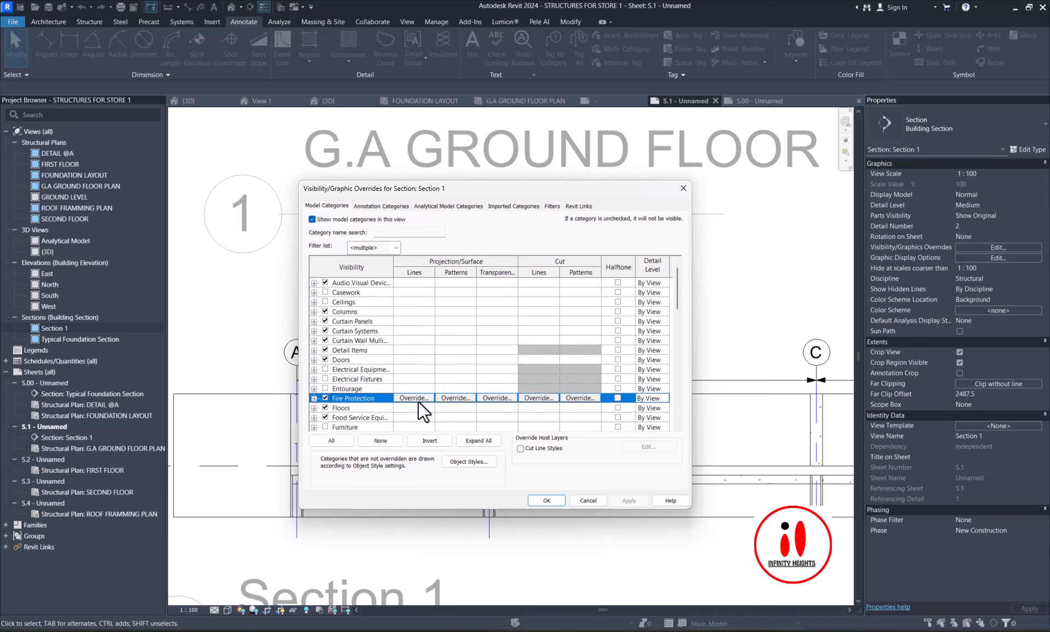
{"action": "left_click", "coordinate": [542, 410]}
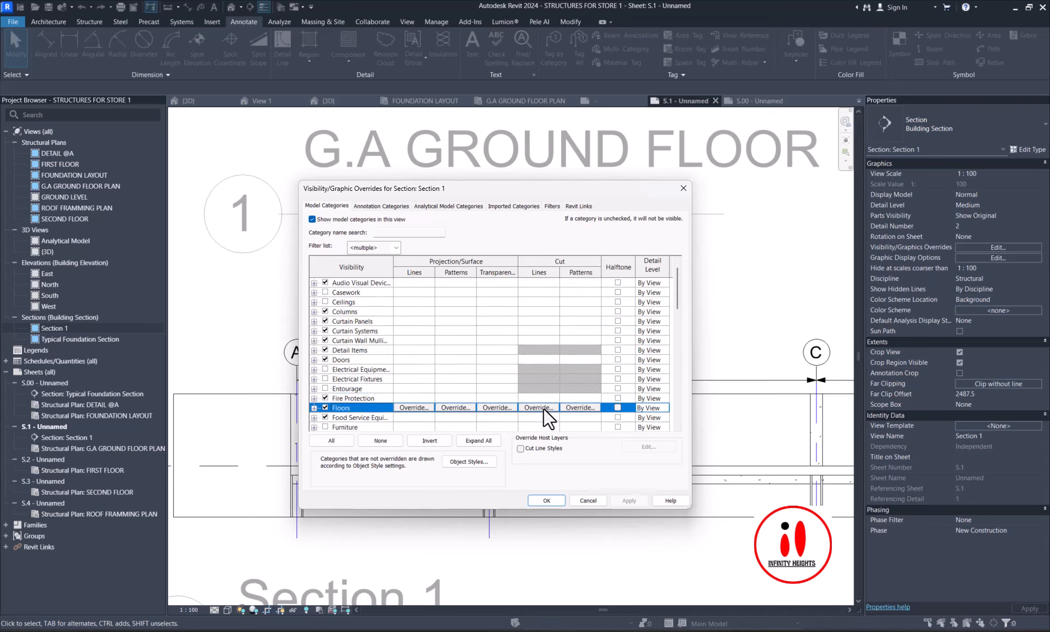
{"action": "left_click", "coordinate": [566, 408]}
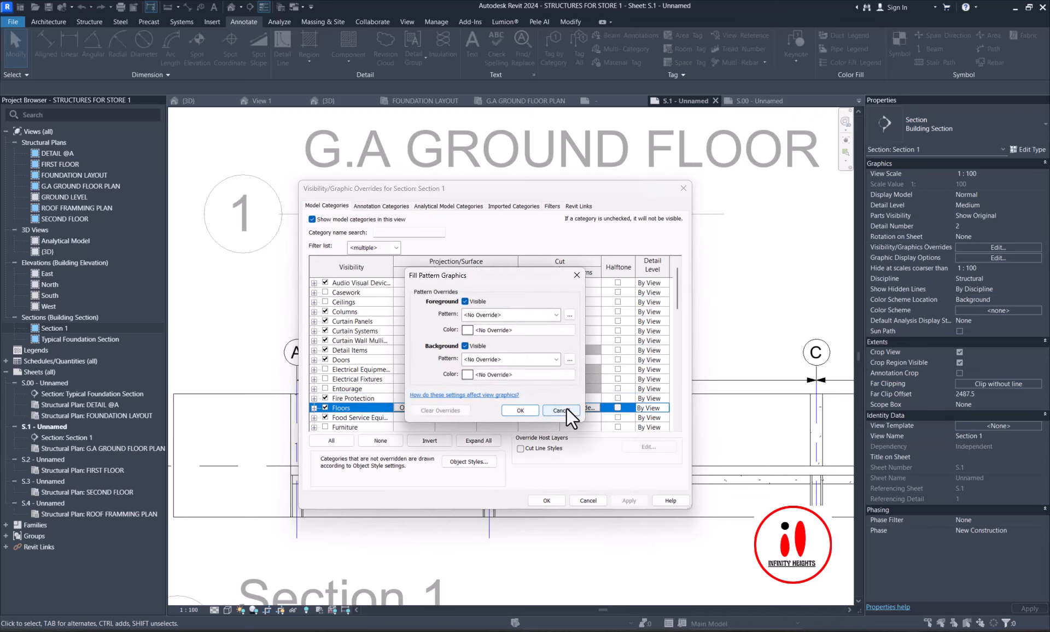
{"action": "left_click", "coordinate": [477, 313]}
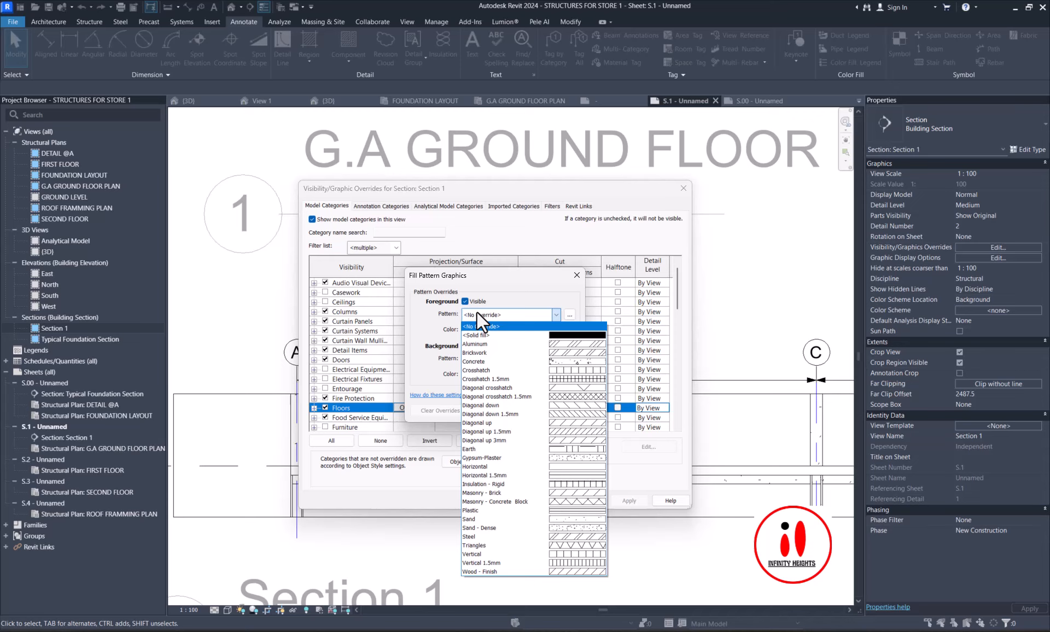
{"action": "left_click", "coordinate": [492, 387]}
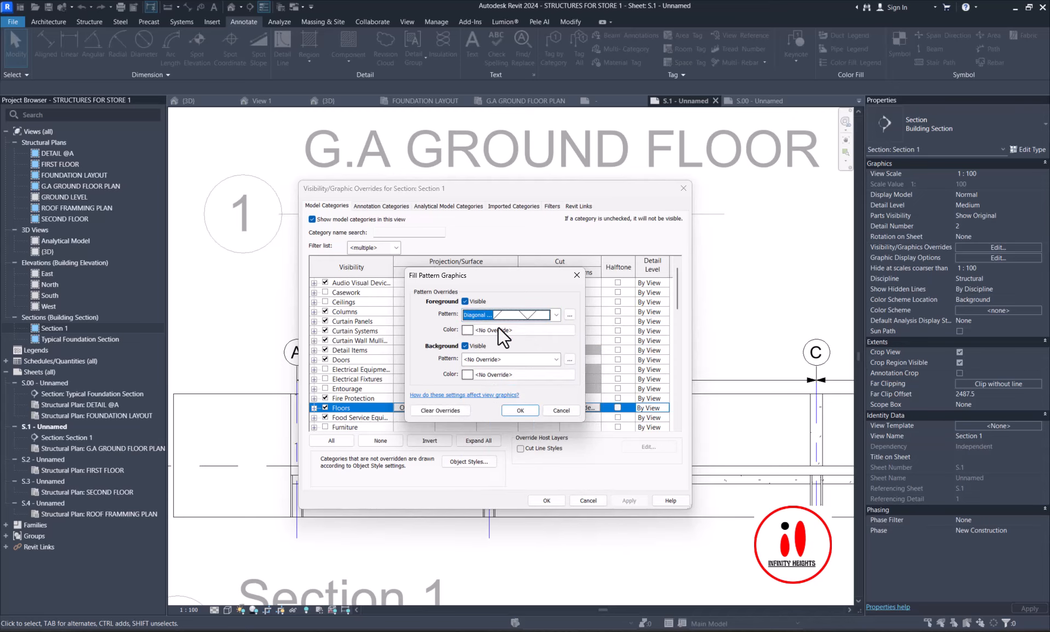
{"action": "left_click", "coordinate": [504, 314]}
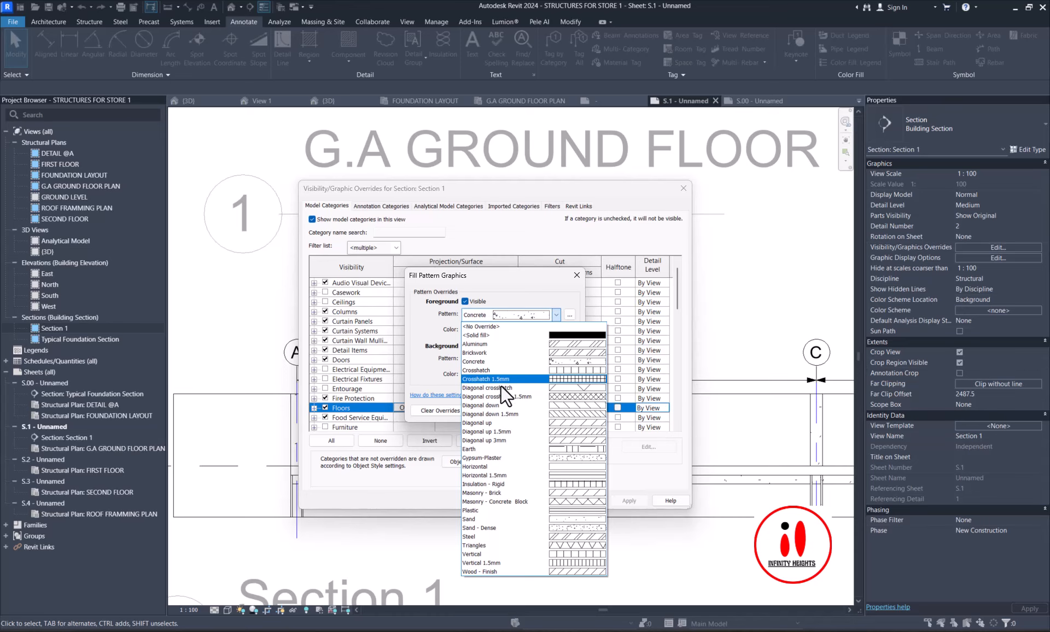
{"action": "left_click", "coordinate": [546, 361]}
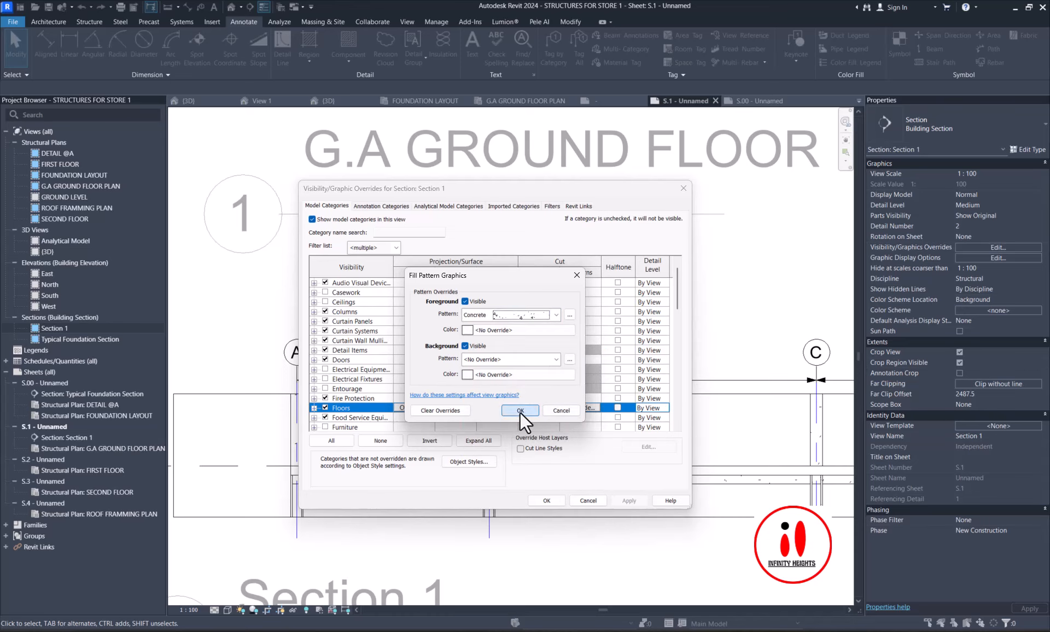
{"action": "left_click", "coordinate": [520, 411]}
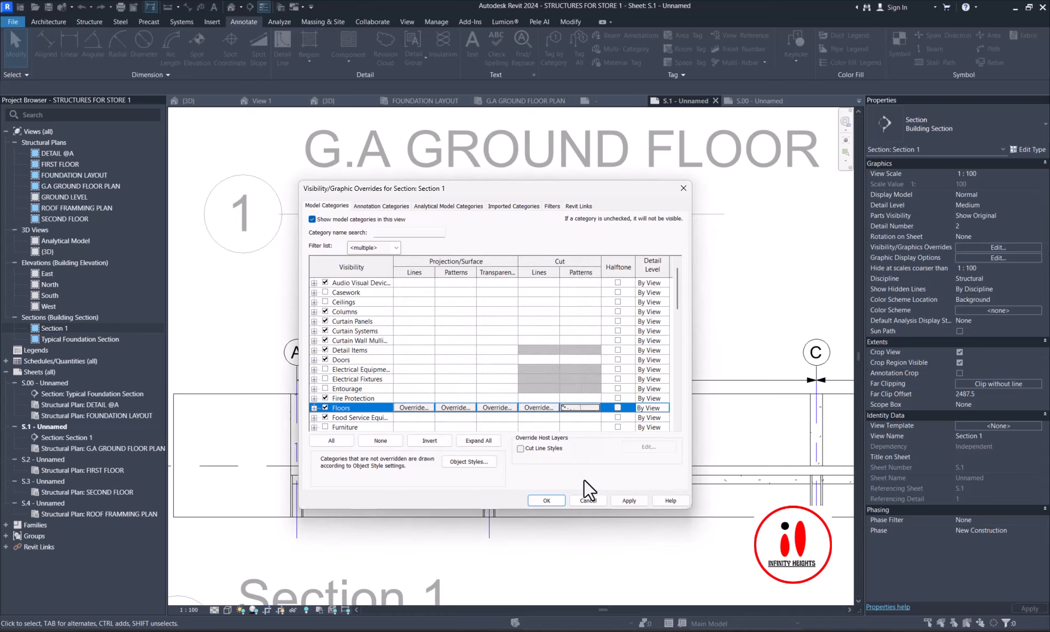
{"action": "left_click", "coordinate": [552, 497]}
{"action": "scroll", "coordinate": [416, 466], "scroll_direction": "up", "scroll_amount": 3}
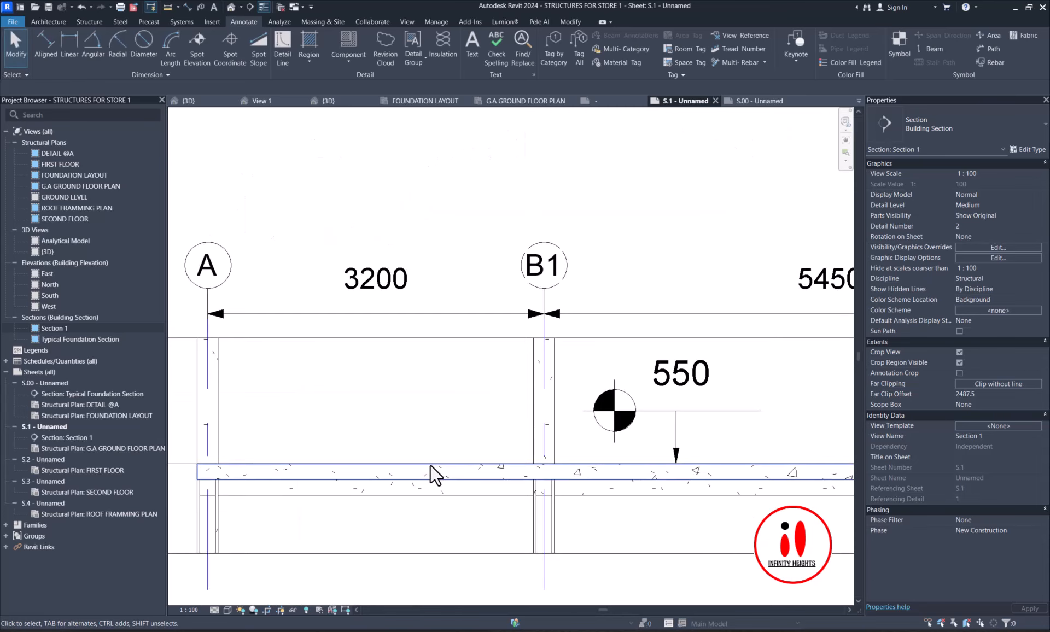
{"action": "scroll", "coordinate": [432, 471], "scroll_direction": "down", "scroll_amount": 4}
{"action": "scroll", "coordinate": [650, 487], "scroll_direction": "down", "scroll_amount": 3}
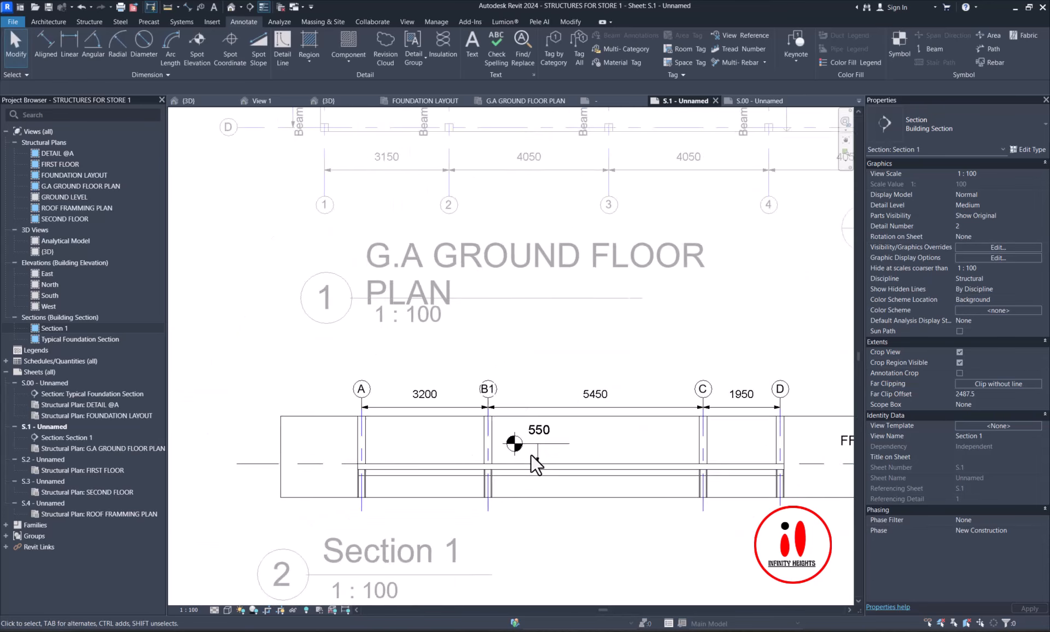
{"action": "scroll", "coordinate": [547, 446], "scroll_direction": "up", "scroll_amount": 3}
{"action": "scroll", "coordinate": [528, 453], "scroll_direction": "up", "scroll_amount": 2}
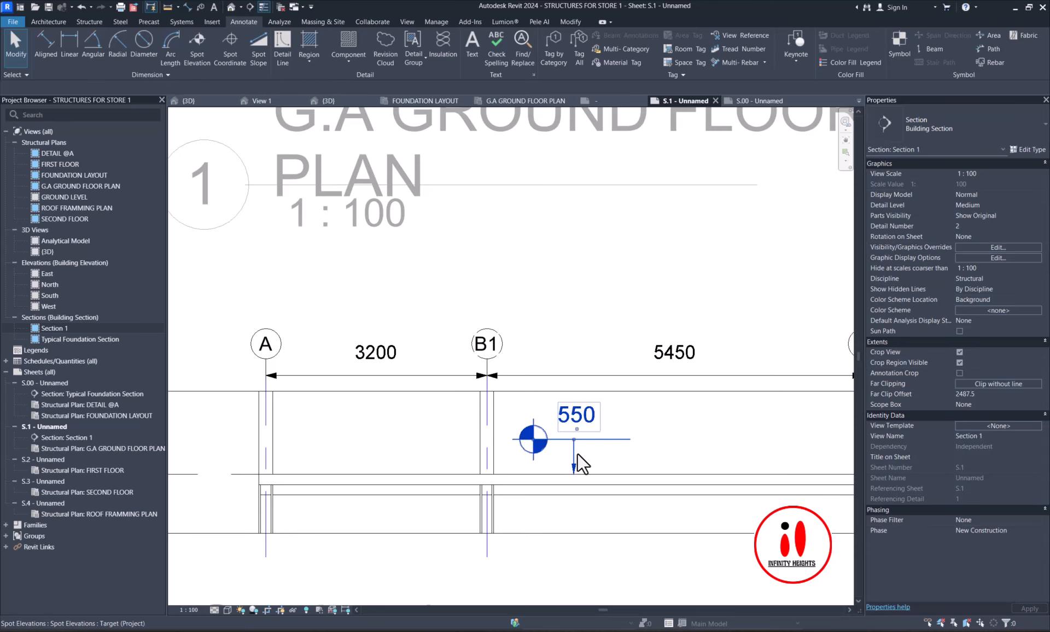
- Shift the spot elevation slightly along the slab toward grid C in Section 1 and deactivate the viewport
{"action": "left_click_drag", "start_coordinate": [575, 453], "coordinate": [603, 452]}
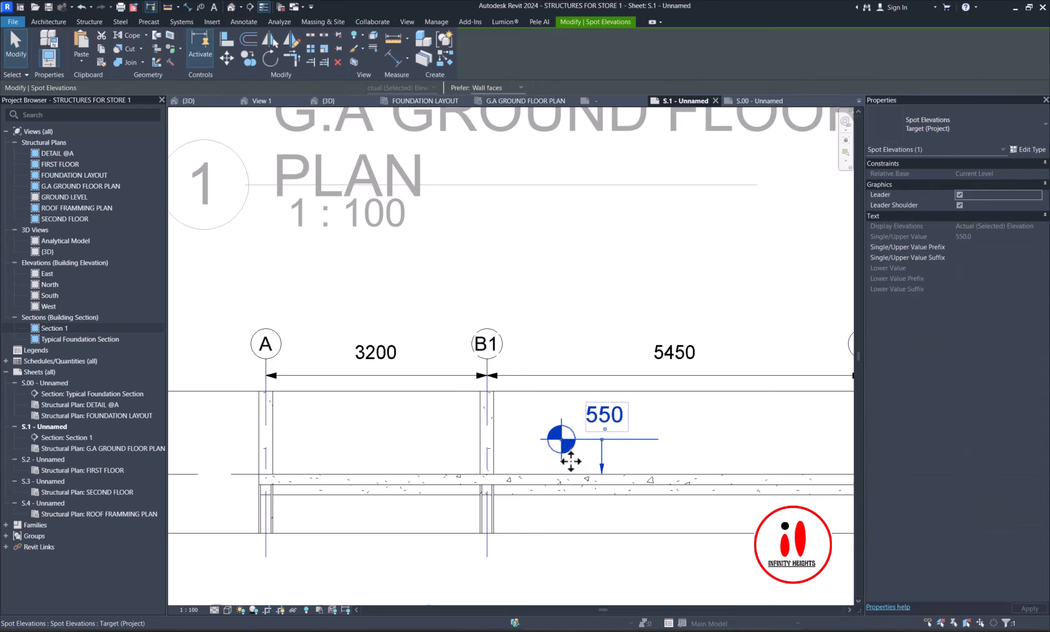
{"action": "scroll", "coordinate": [570, 461], "scroll_direction": "down", "scroll_amount": 5}
{"action": "scroll", "coordinate": [556, 445], "scroll_direction": "up", "scroll_amount": 2}
{"action": "left_click", "coordinate": [563, 464]}
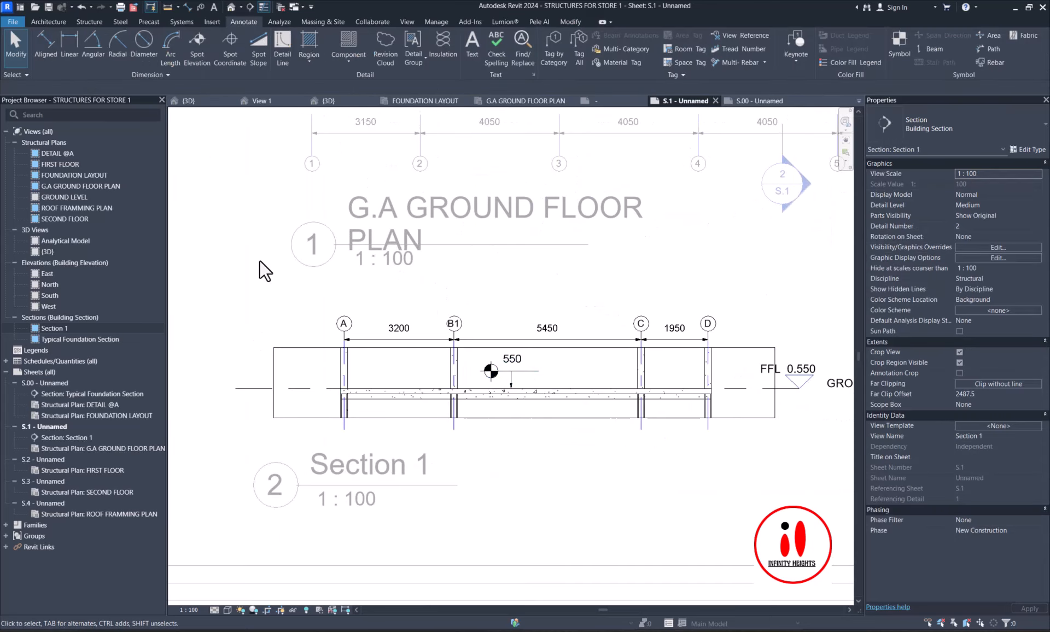
{"action": "scroll", "coordinate": [416, 365], "scroll_direction": "down", "scroll_amount": 4}
{"action": "double_click", "coordinate": [491, 419]}
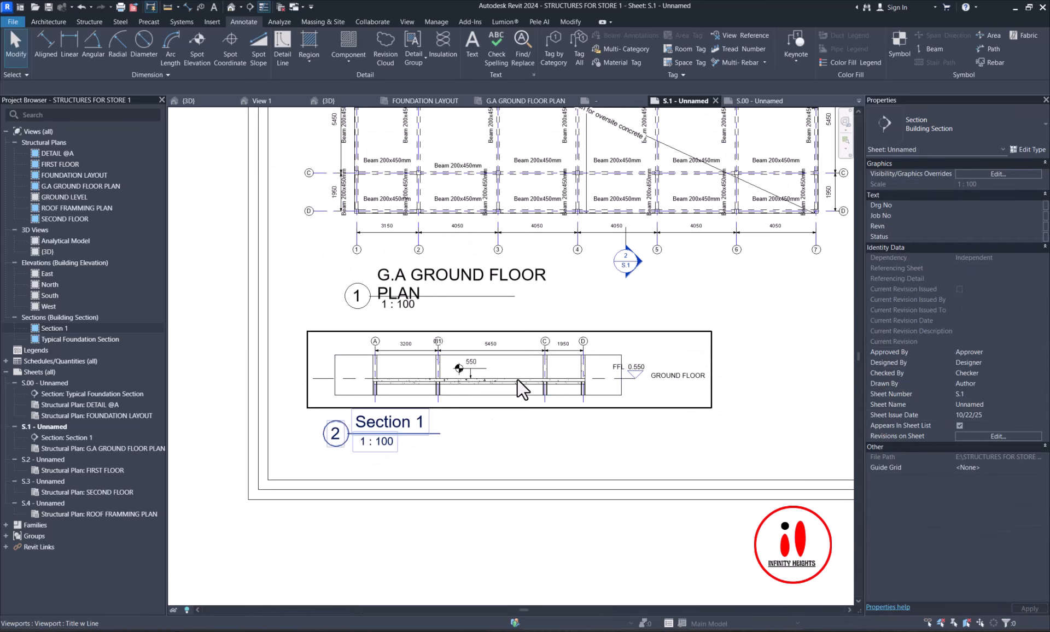
- Move the Section 1 viewport slightly toward the sheet's left border, below the ground floor plan
{"action": "left_click_drag", "start_coordinate": [517, 378], "coordinate": [500, 376]}
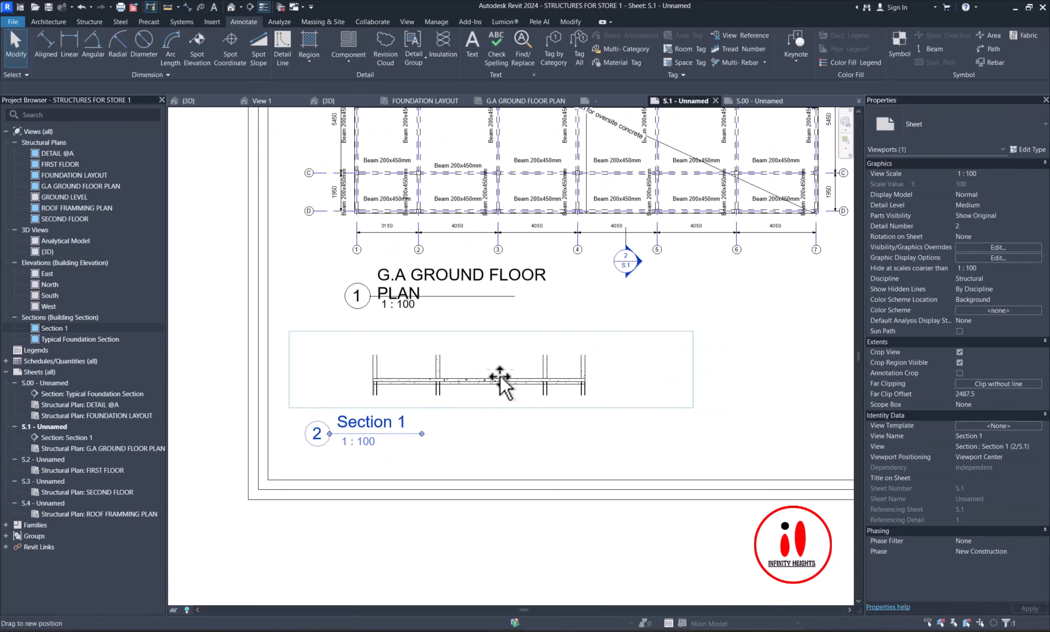
{"action": "left_click", "coordinate": [503, 439]}
{"action": "scroll", "coordinate": [505, 431], "scroll_direction": "down", "scroll_amount": 3}
{"action": "scroll", "coordinate": [576, 383], "scroll_direction": "up", "scroll_amount": 2}
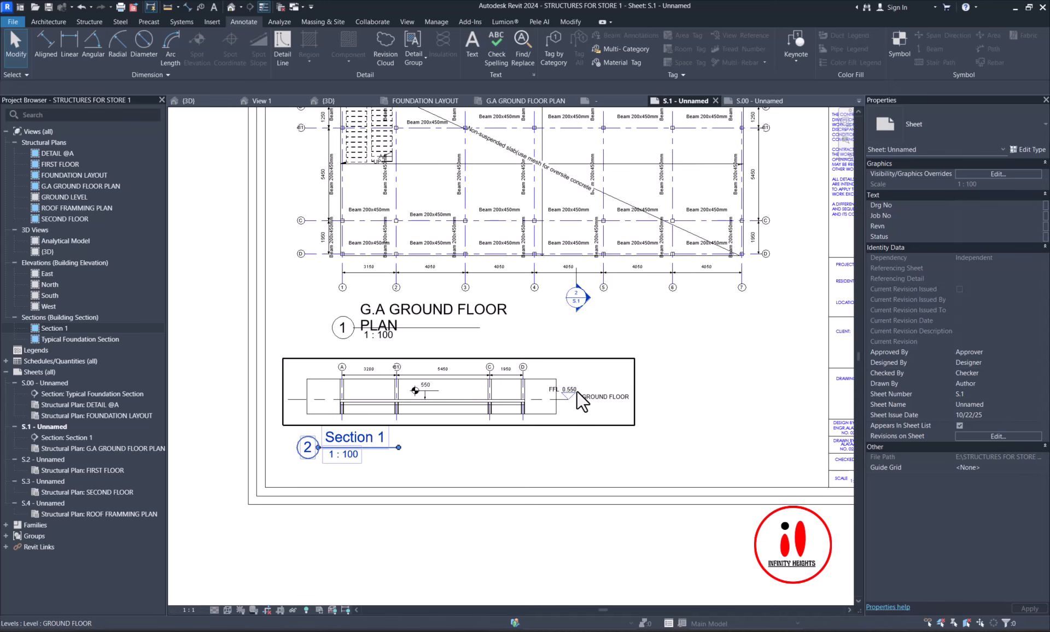
- Shorten the GROUND FLOOR level line in the Section 1 viewport so it ends just past grid D, and deactivate the viewport
{"action": "double_click", "coordinate": [577, 392]}
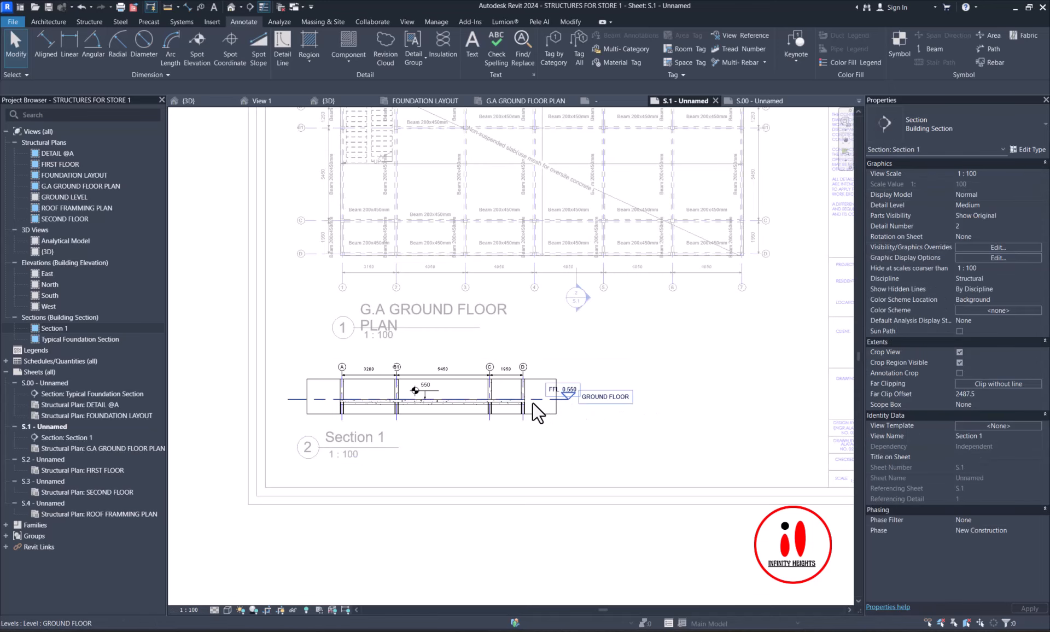
{"action": "left_click", "coordinate": [595, 402]}
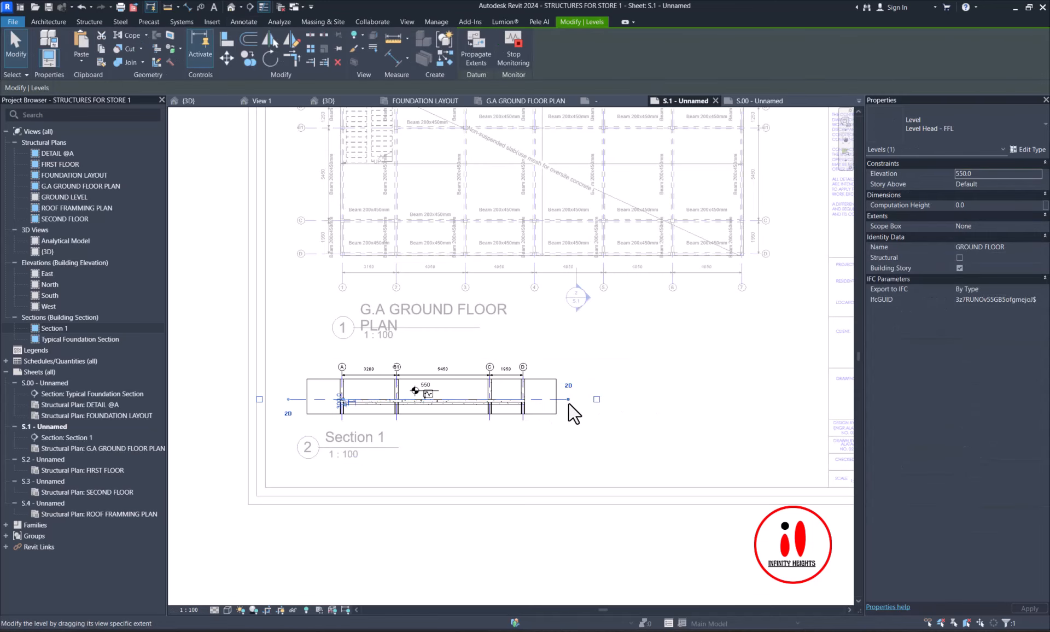
{"action": "left_click_drag", "start_coordinate": [568, 400], "coordinate": [531, 401]}
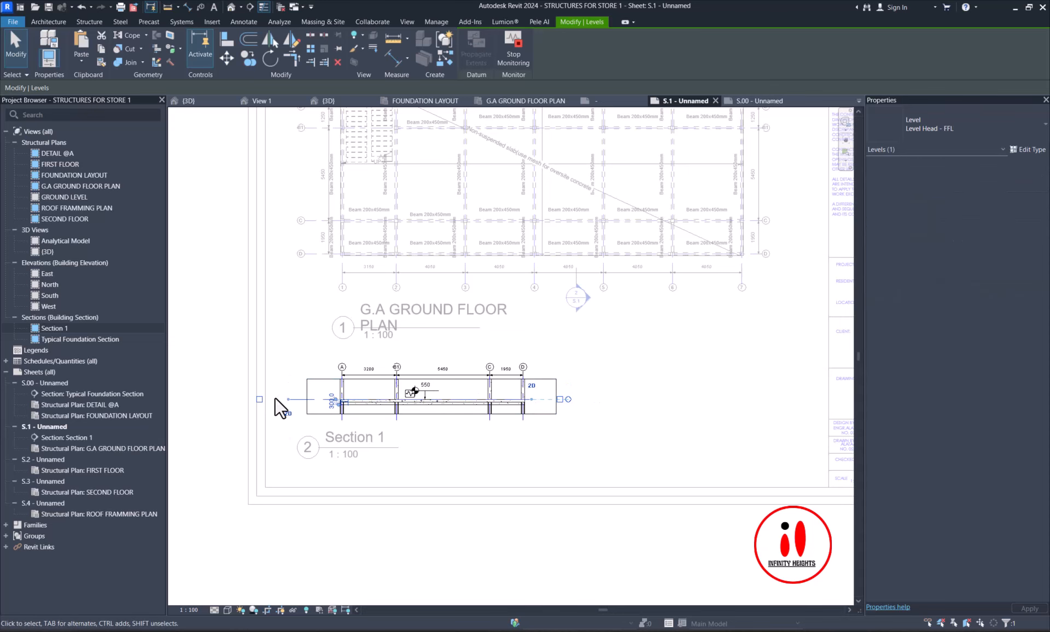
{"action": "scroll", "coordinate": [378, 408], "scroll_direction": "down", "scroll_amount": 3}
{"action": "double_click", "coordinate": [587, 411]}
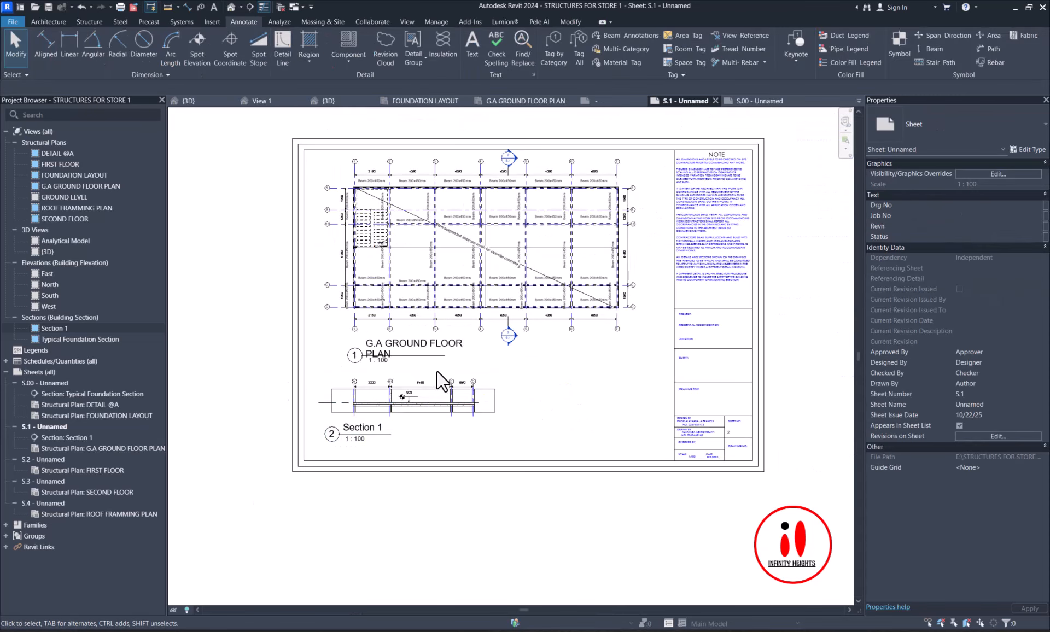
- Create a new legend view named "structural note" at scale 1:50
{"action": "left_click", "coordinate": [408, 258]}
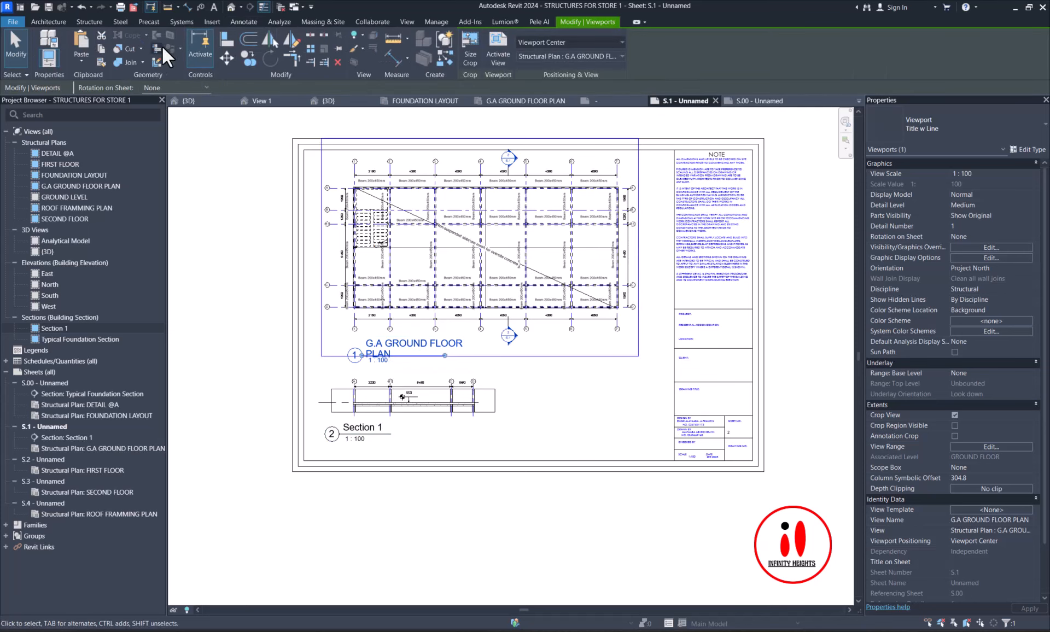
{"action": "left_click", "coordinate": [238, 19]}
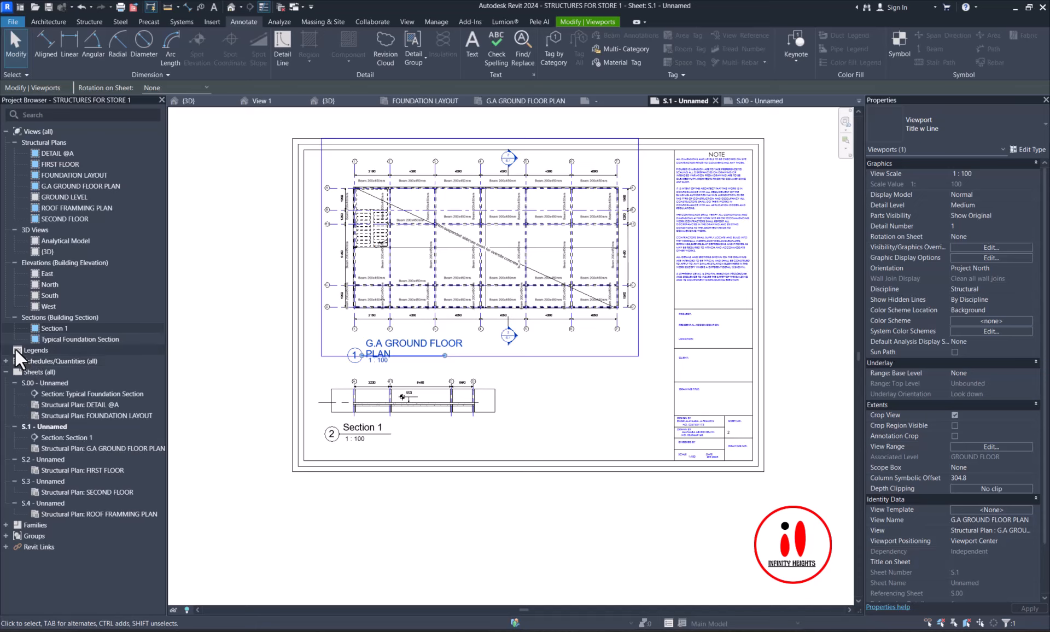
{"action": "right_click", "coordinate": [40, 349]}
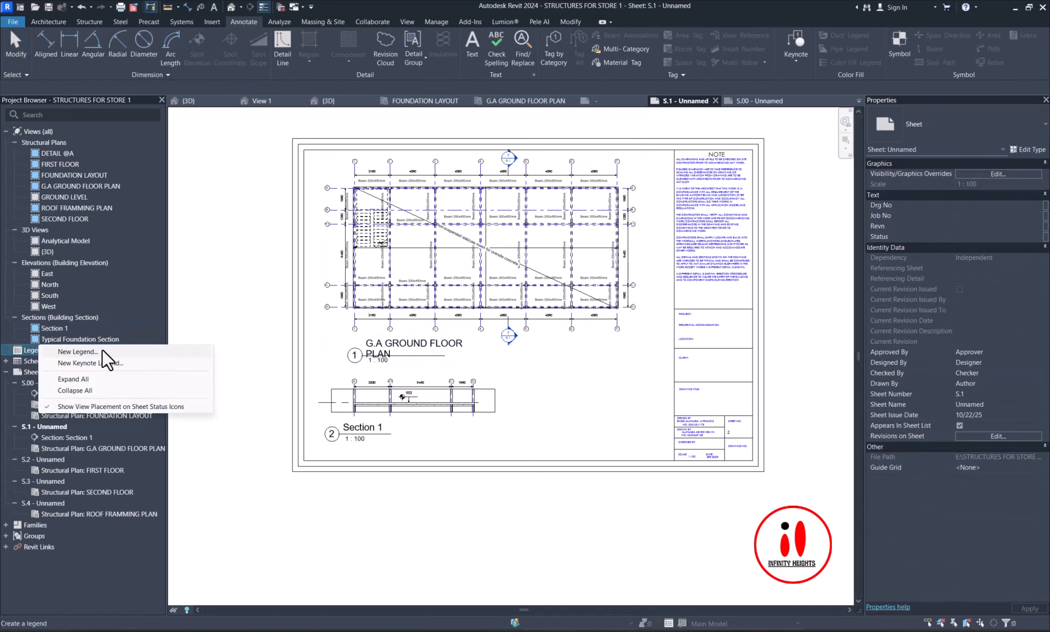
{"action": "left_click", "coordinate": [103, 352]}
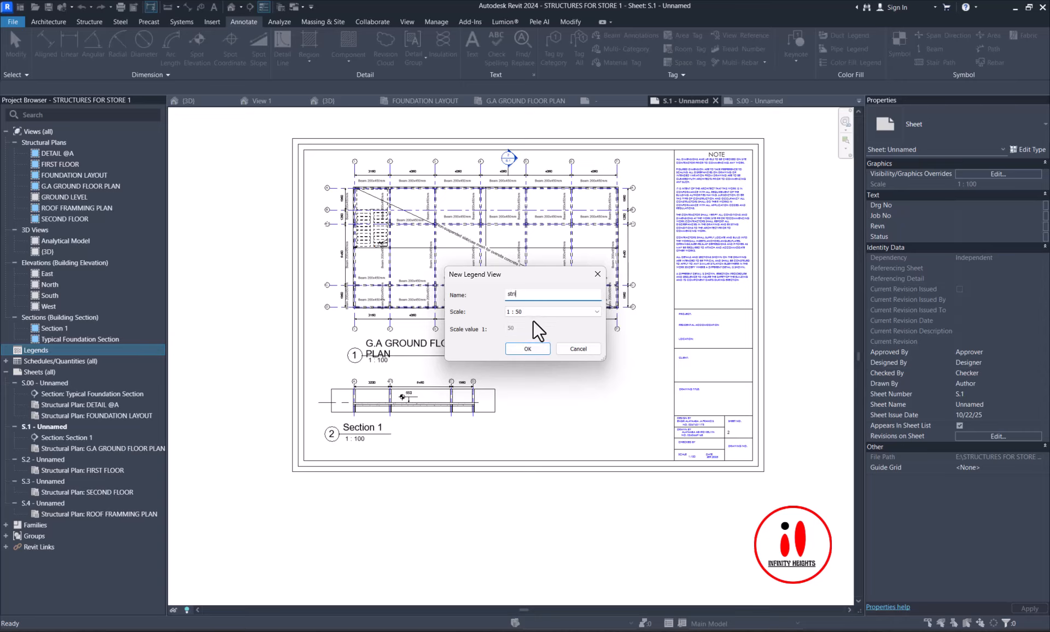
{"action": "type", "text": "structural note"}
{"action": "left_click", "coordinate": [525, 349]}
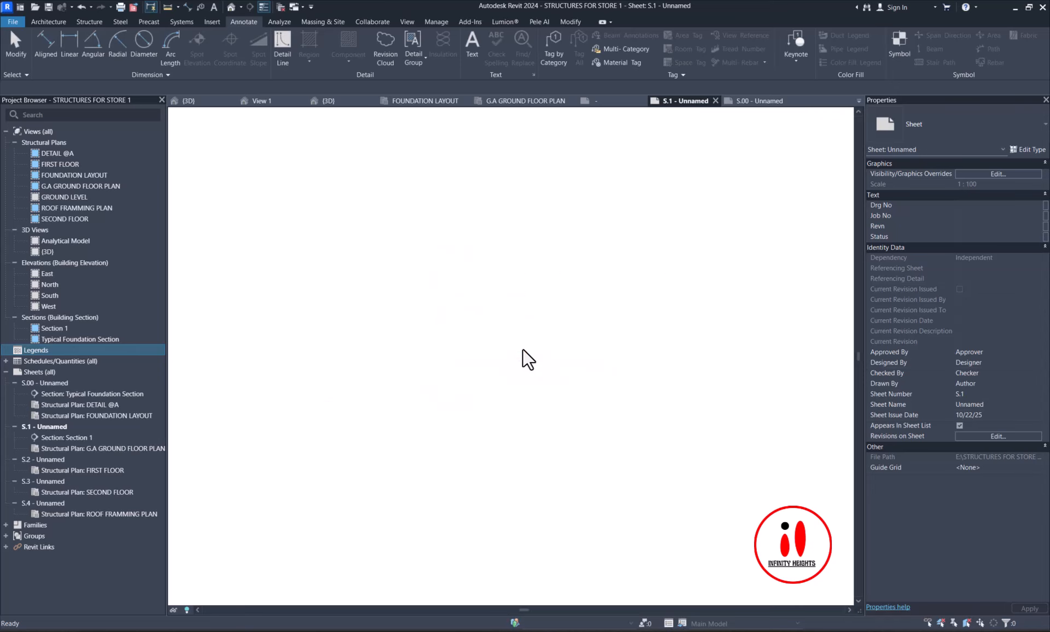
- Place a 2.5mm Arial text note reading "foundation notes" in the structural note legend
{"action": "left_click", "coordinate": [470, 63]}
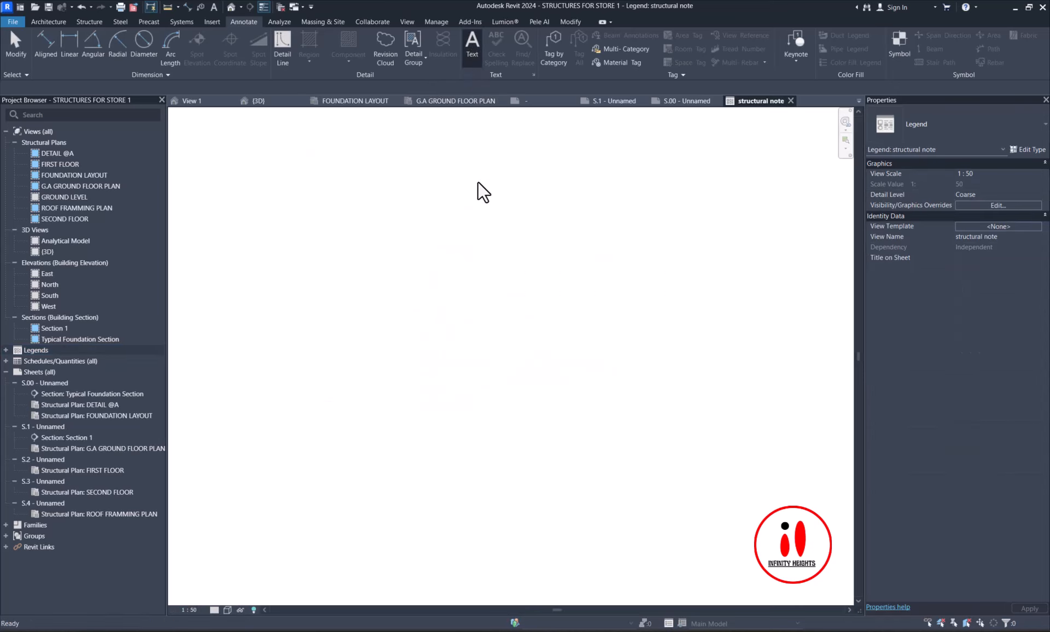
{"action": "left_click", "coordinate": [499, 349]}
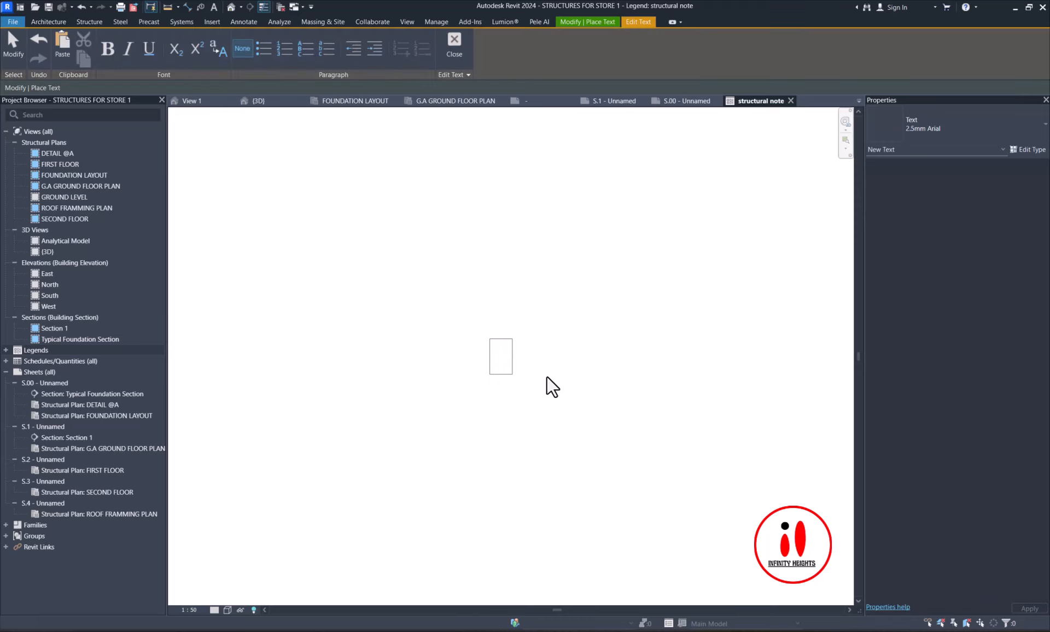
{"action": "type", "text": "fgnofnf"}
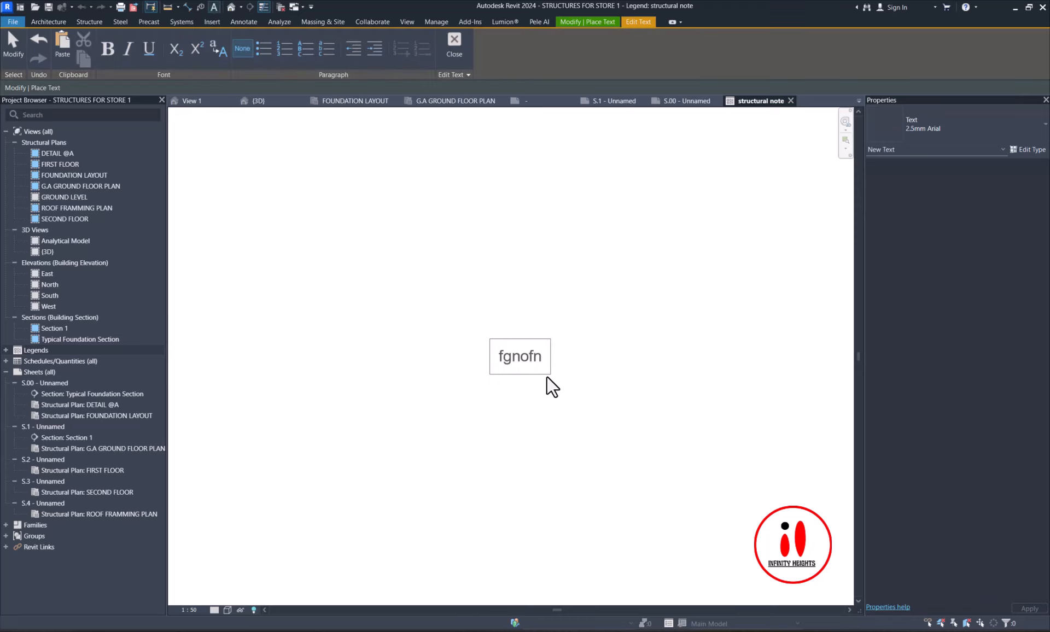
{"action": "key", "text": "ctrl+a"}
{"action": "key", "text": "BackSpace"}
{"action": "type", "text": "f oundation note"}
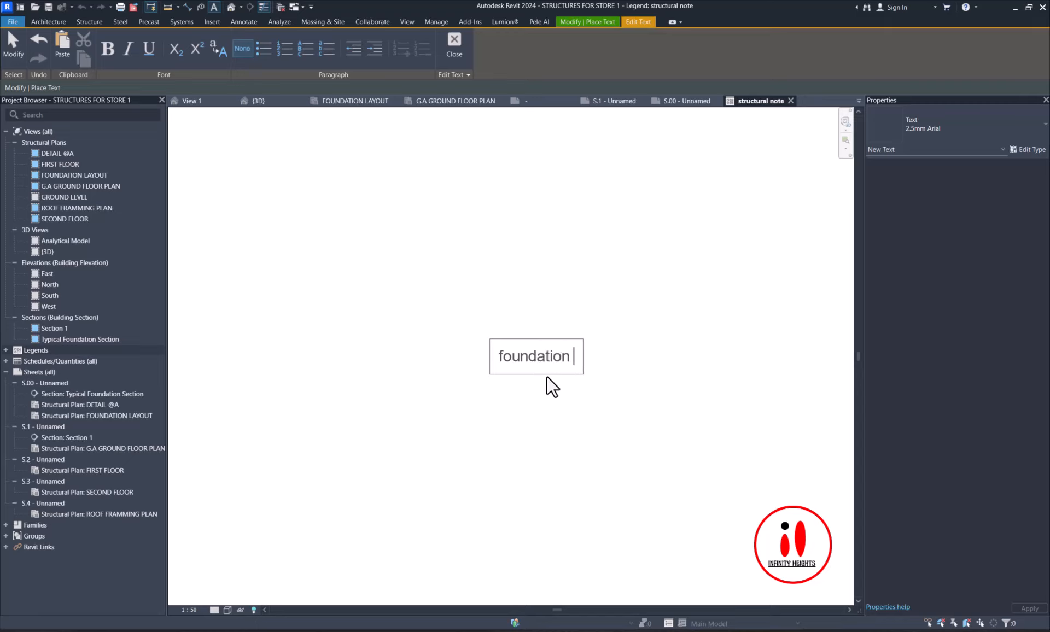
{"action": "left_click", "coordinate": [550, 413]}
{"action": "left_click", "coordinate": [601, 356]}
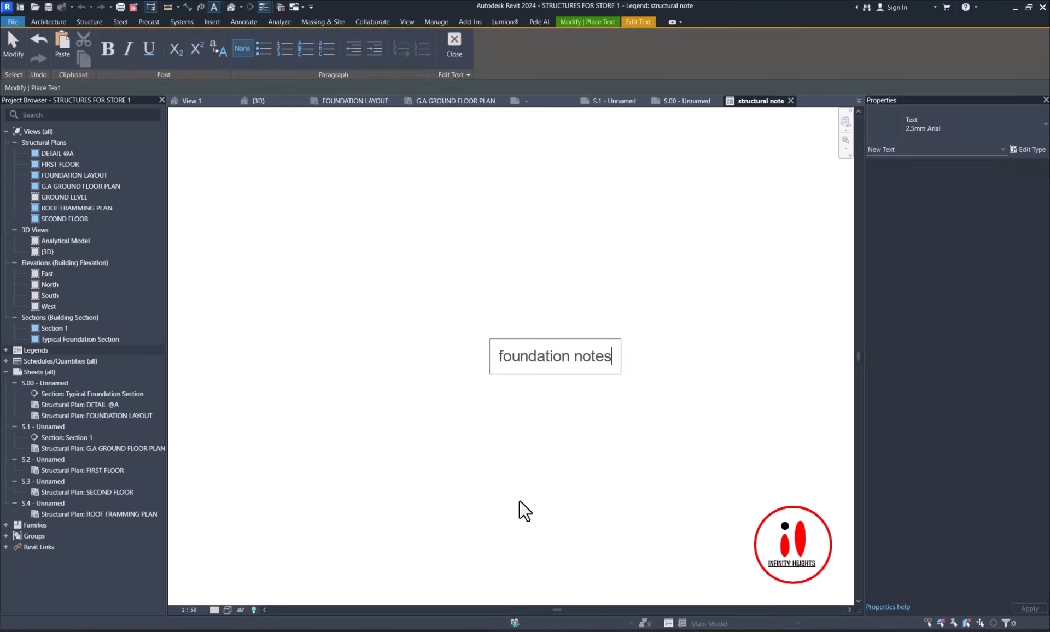
{"action": "left_click", "coordinate": [492, 452]}
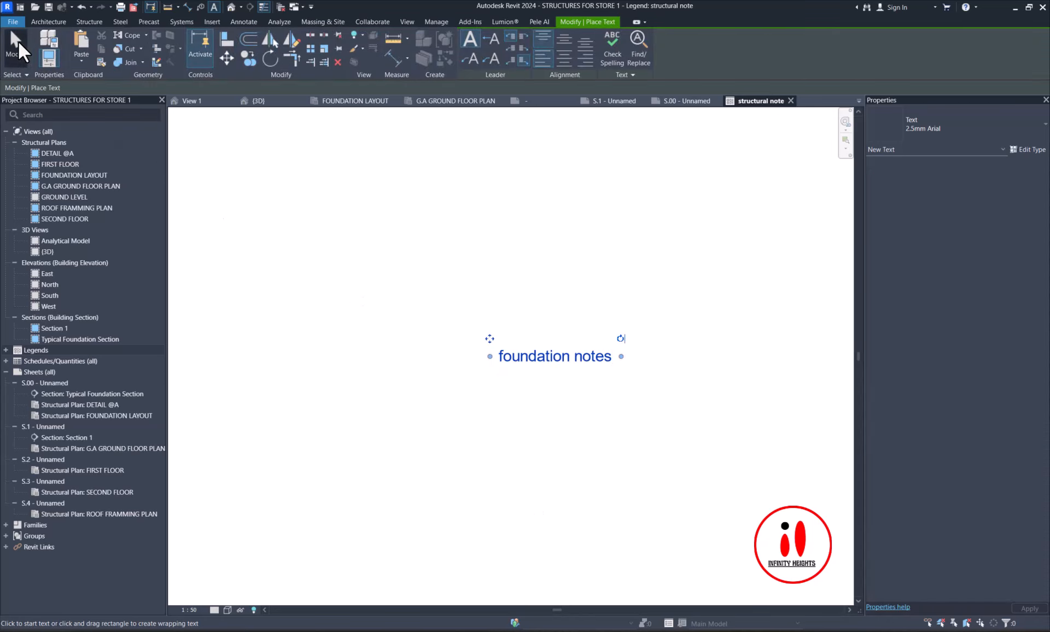
{"action": "left_click", "coordinate": [17, 44]}
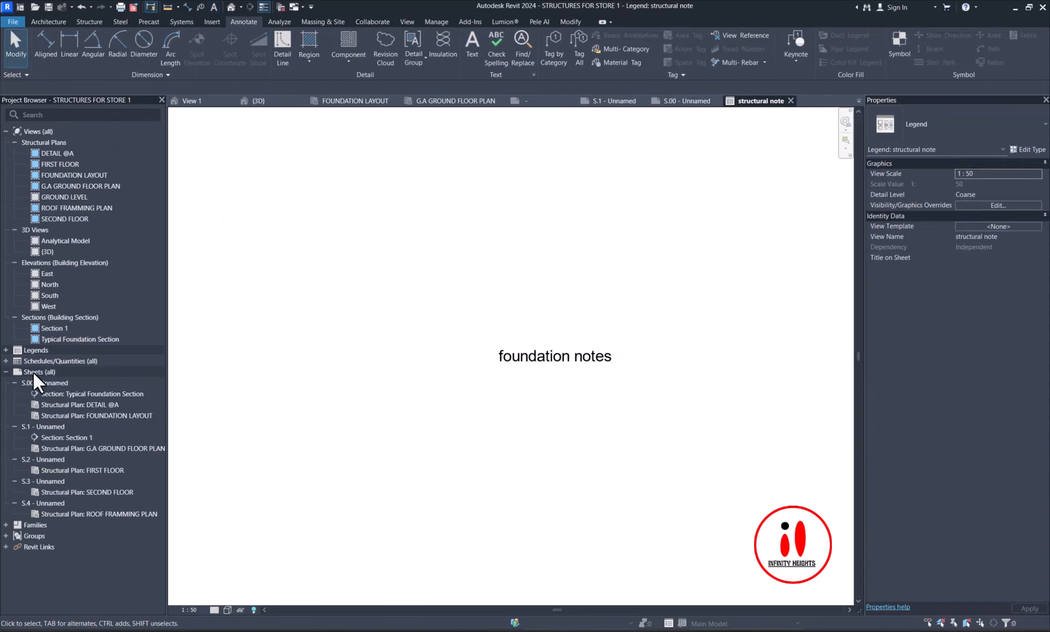
- Open sheet S.00 and place the structural note legend below the FOUNDATION LAYOUT title, beside DETAIL @A
{"action": "left_click", "coordinate": [7, 350]}
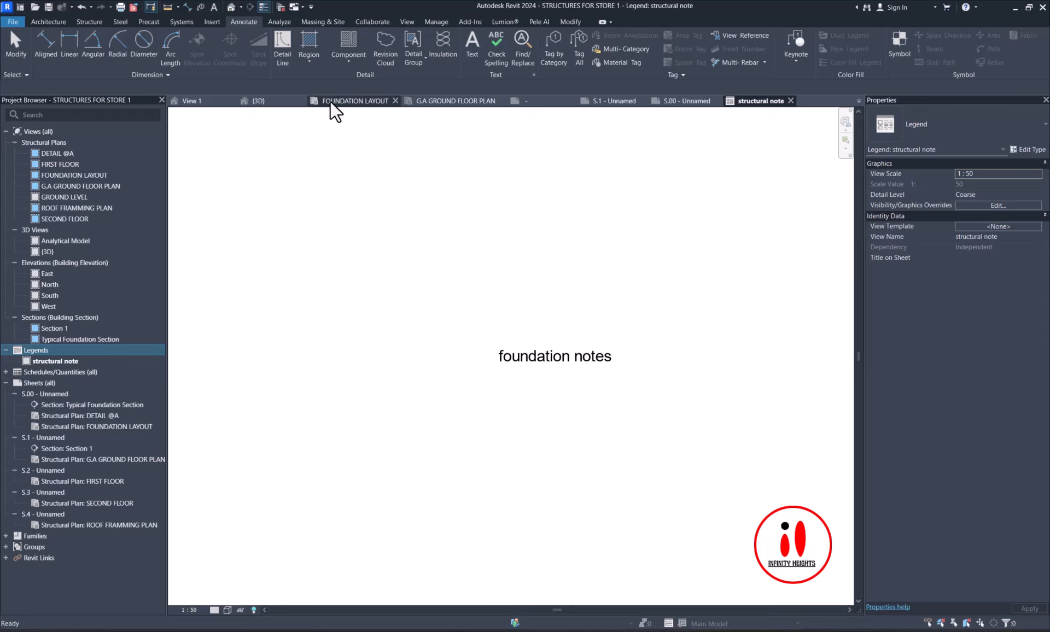
{"action": "double_click", "coordinate": [76, 428]}
{"action": "double_click", "coordinate": [54, 437]}
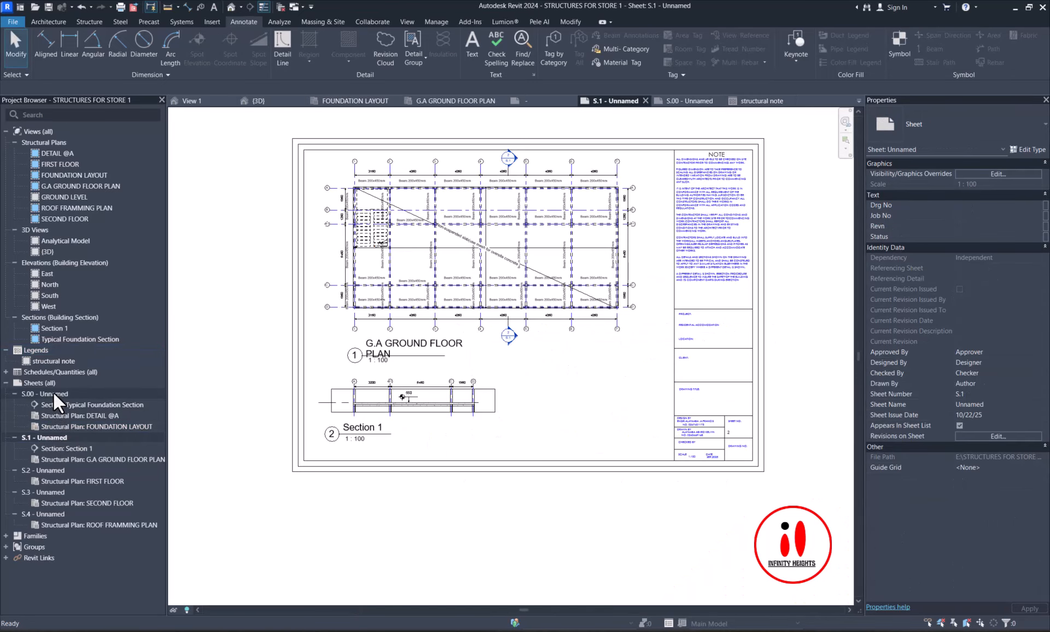
{"action": "double_click", "coordinate": [54, 393]}
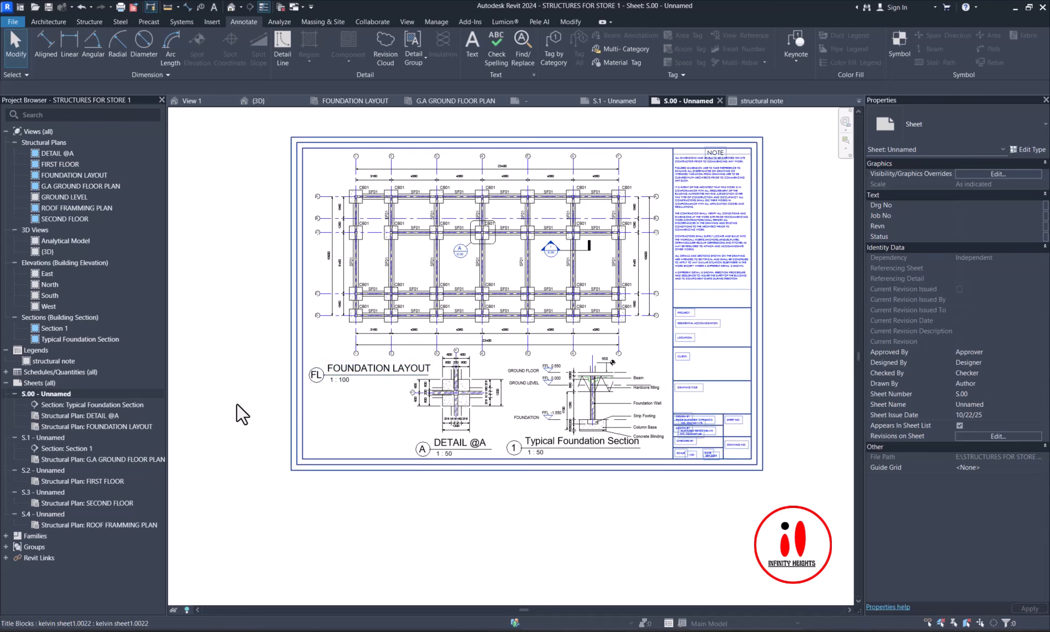
{"action": "left_click", "coordinate": [50, 361]}
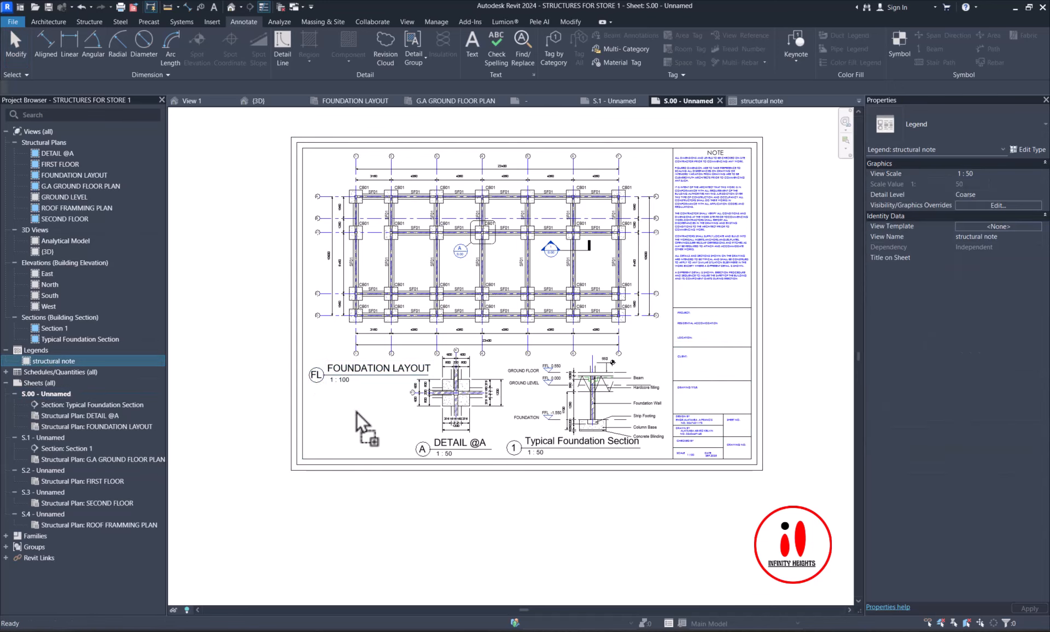
{"action": "left_click_drag", "start_coordinate": [357, 413], "coordinate": [357, 412]}
{"action": "scroll", "coordinate": [338, 412], "scroll_direction": "up", "scroll_amount": 2}
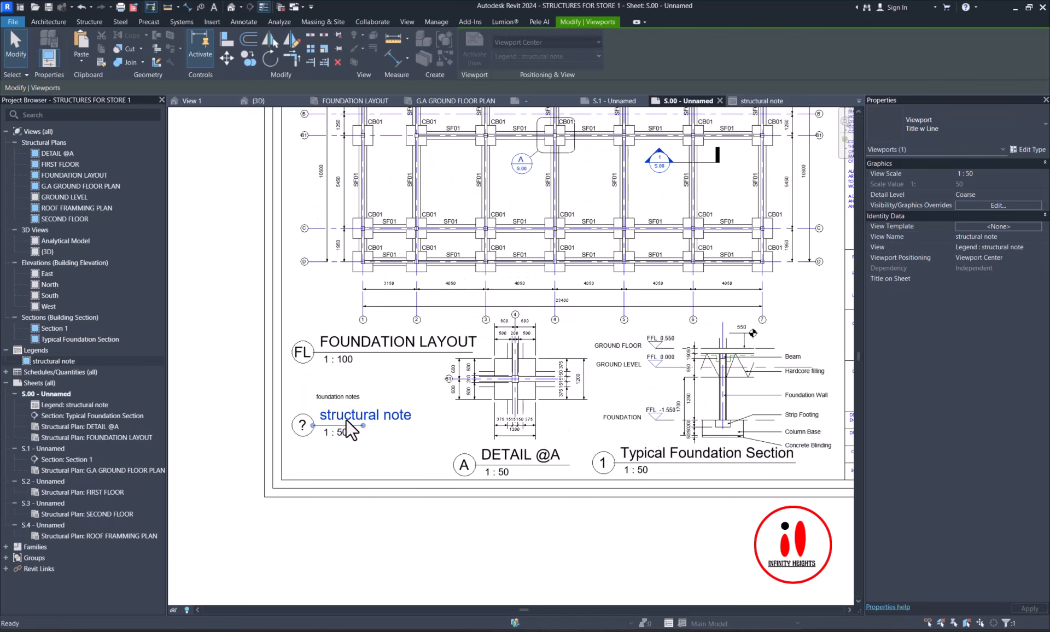
{"action": "scroll", "coordinate": [349, 420], "scroll_direction": "up", "scroll_amount": 2}
{"action": "scroll", "coordinate": [338, 454], "scroll_direction": "down", "scroll_amount": 2}
{"action": "left_click", "coordinate": [348, 472]}
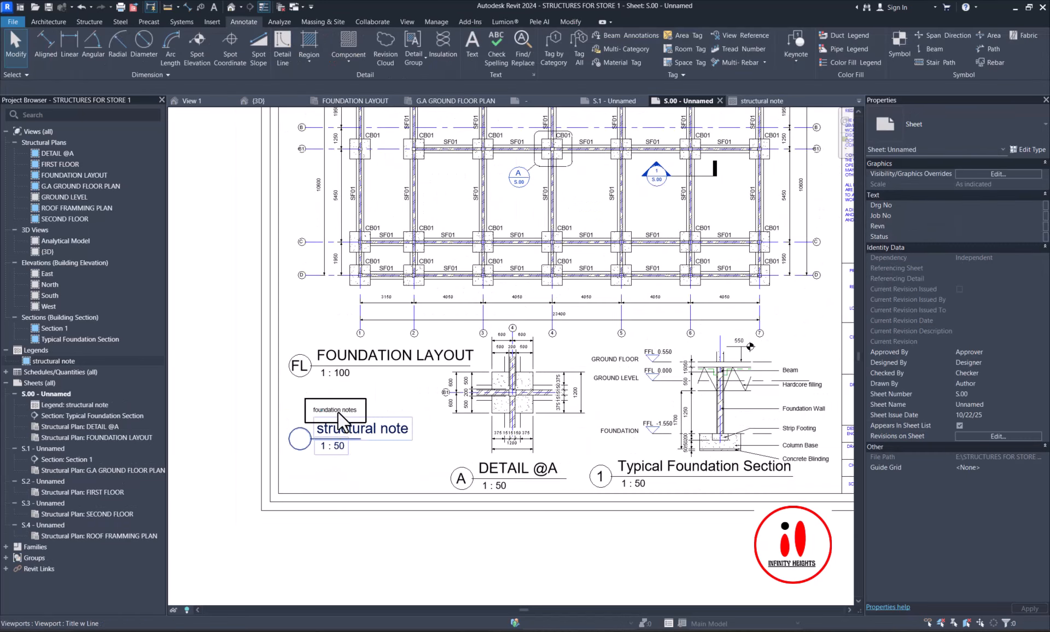
- Change the structural note viewport's type to No Title
{"action": "left_click", "coordinate": [338, 411]}
{"action": "left_click", "coordinate": [907, 128]}
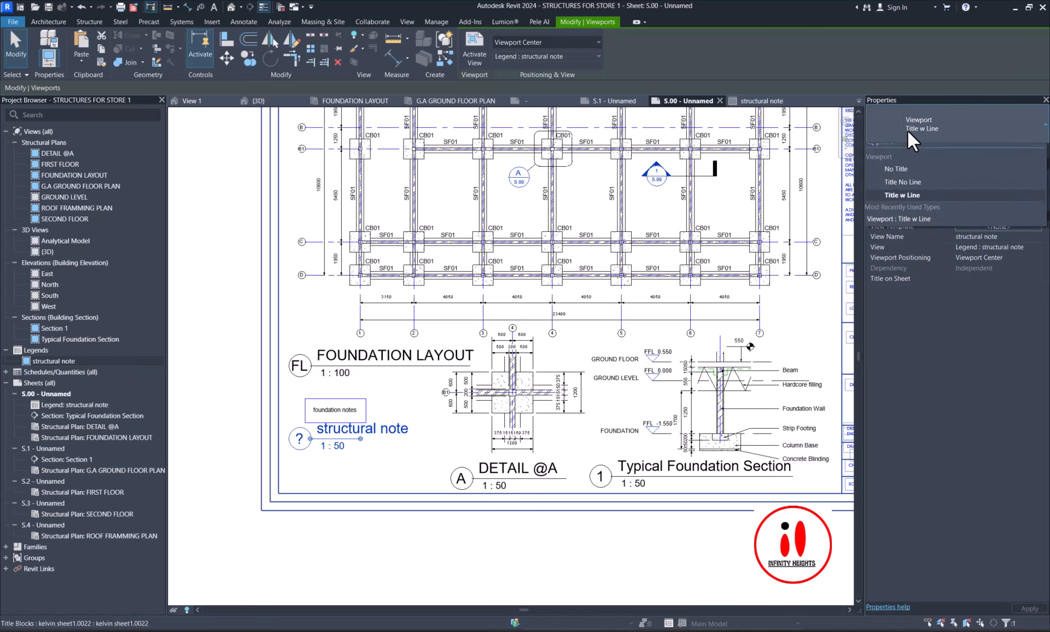
{"action": "left_click", "coordinate": [896, 169]}
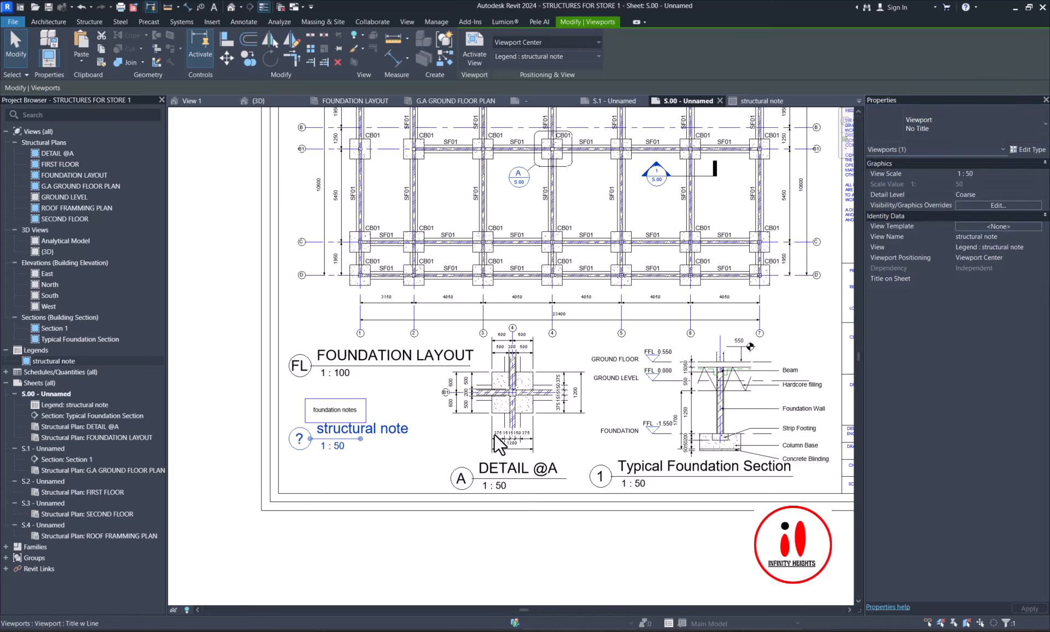
- Activate the structural note viewport on sheet S.00 and add a second line "fvnfunfffjeguju" below "foundation notes" in its text note
{"action": "scroll", "coordinate": [339, 413], "scroll_direction": "up", "scroll_amount": 2}
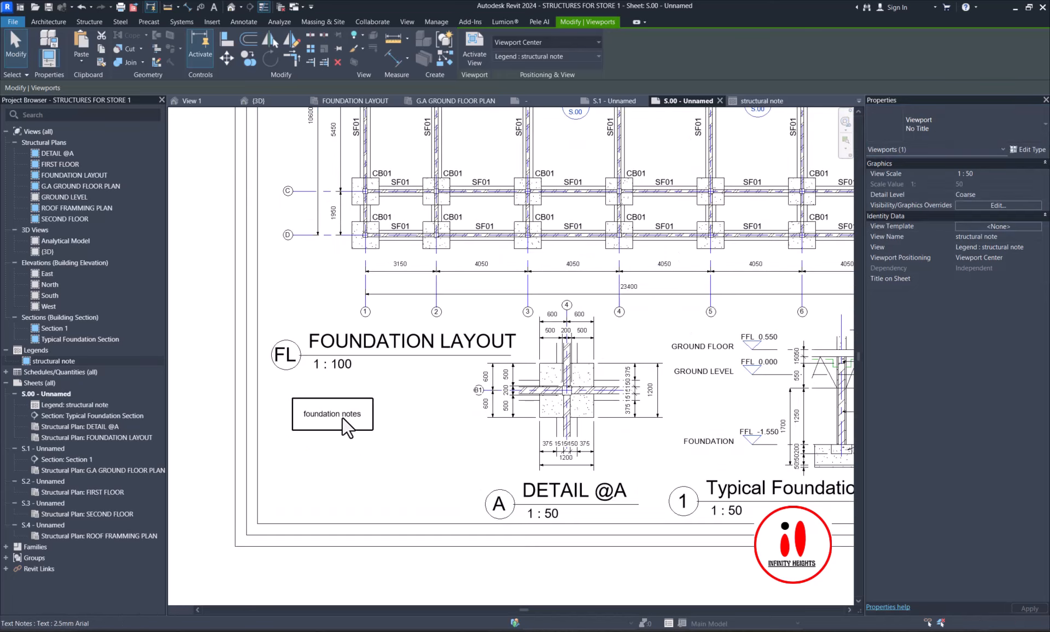
{"action": "double_click", "coordinate": [343, 418]}
{"action": "scroll", "coordinate": [327, 419], "scroll_direction": "up", "scroll_amount": 2}
{"action": "double_click", "coordinate": [385, 409]}
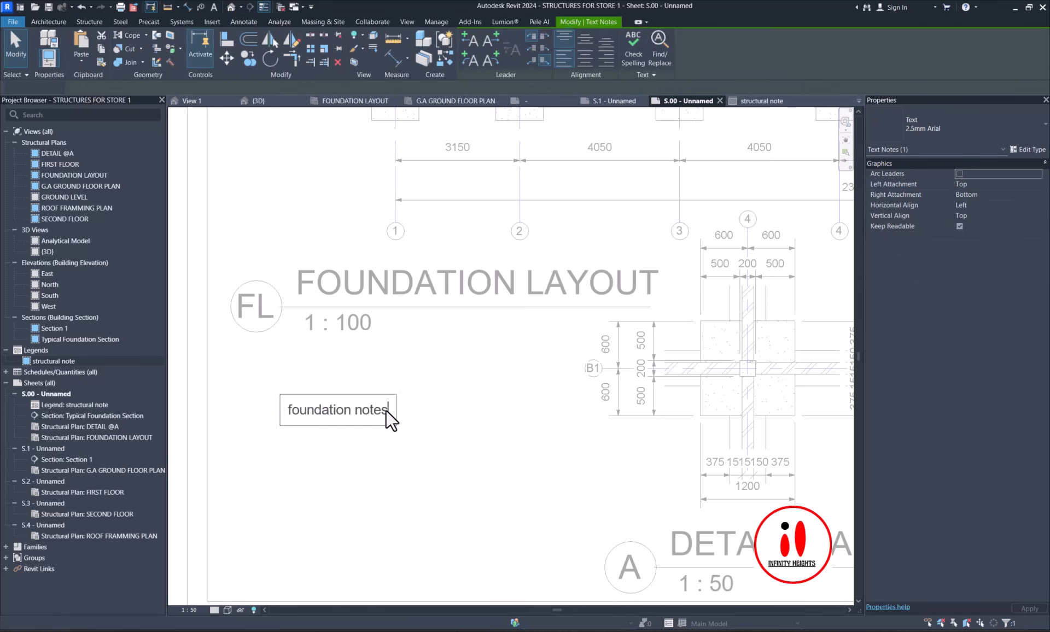
{"action": "key", "text": "Return"}
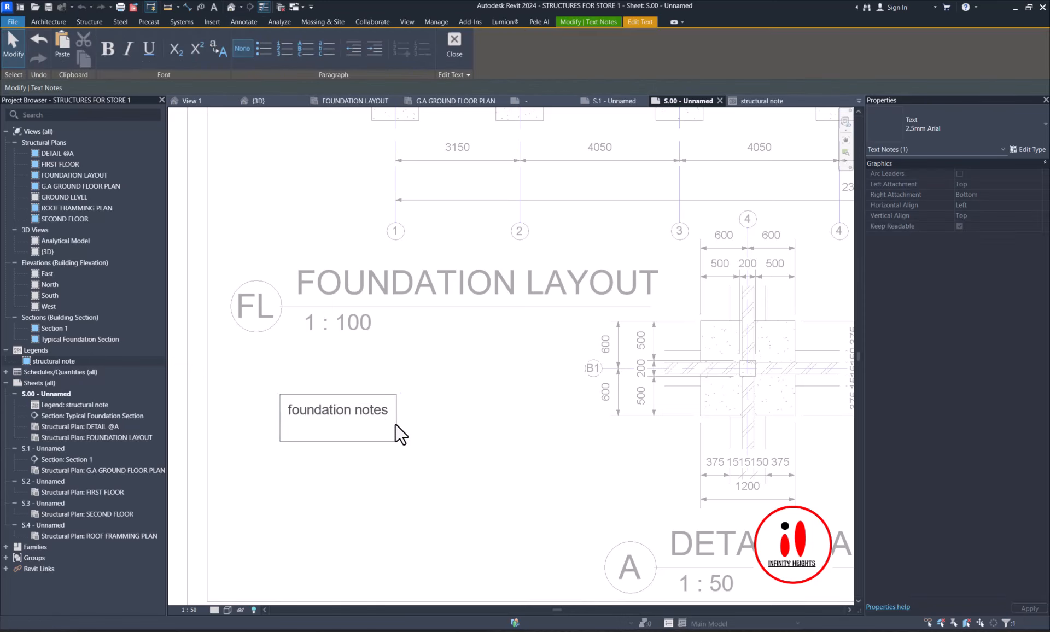
{"action": "type", "text": "fvnfunfffjeguju"}
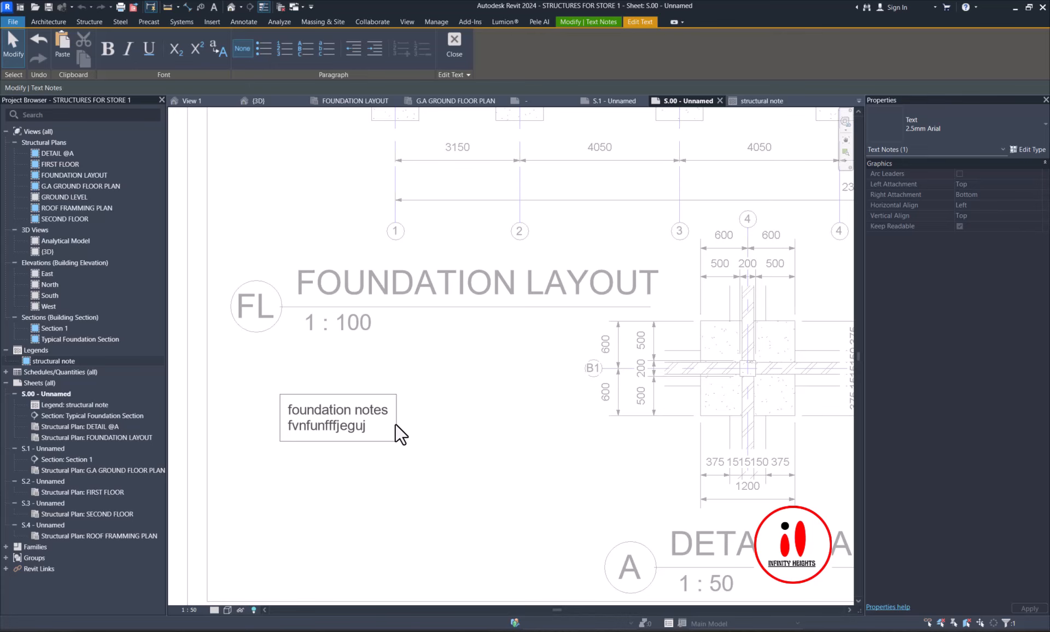
{"action": "left_click", "coordinate": [421, 445]}
{"action": "scroll", "coordinate": [462, 430], "scroll_direction": "down", "scroll_amount": 1}
{"action": "scroll", "coordinate": [449, 426], "scroll_direction": "down", "scroll_amount": 5}
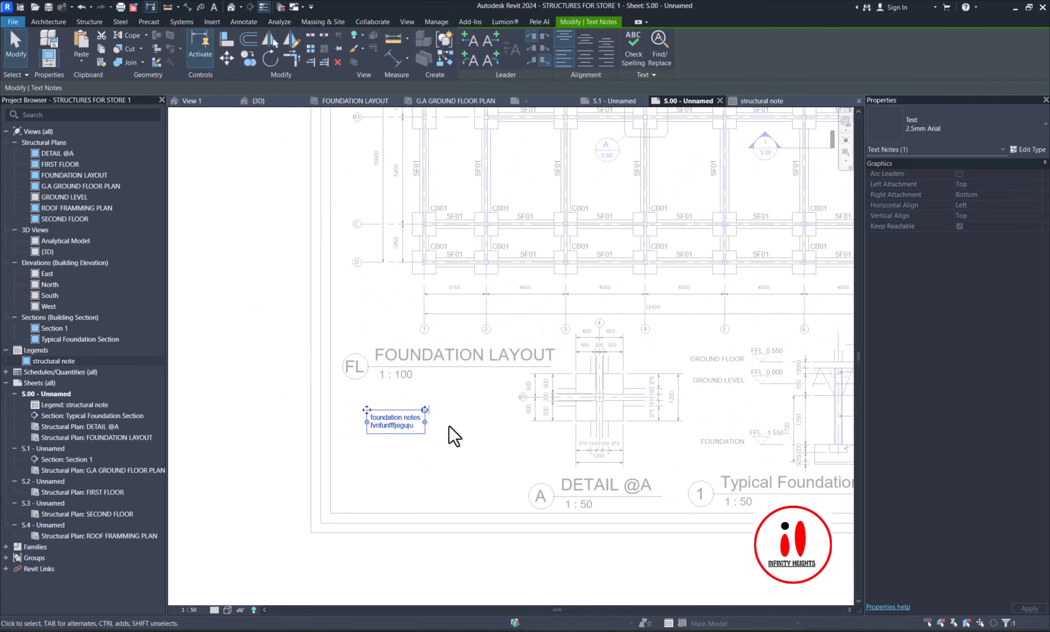
{"action": "scroll", "coordinate": [279, 419], "scroll_direction": "down", "scroll_amount": 2}
{"action": "left_click", "coordinate": [279, 419]}
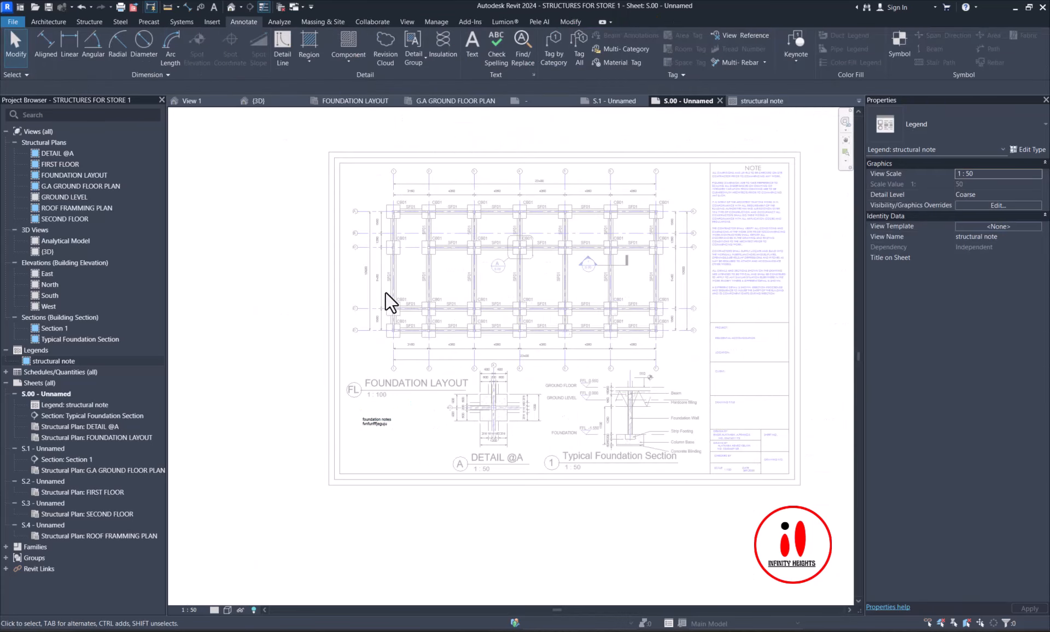
- Deactivate the structural note legend viewport and delete it from sheet S.00
{"action": "scroll", "coordinate": [386, 295], "scroll_direction": "up", "scroll_amount": 2}
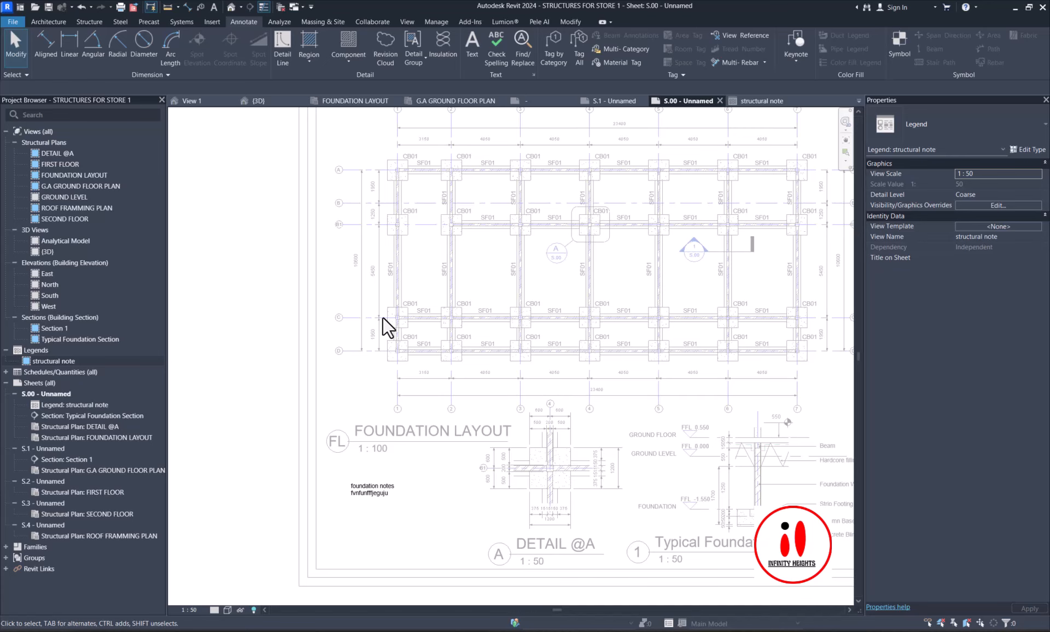
{"action": "scroll", "coordinate": [382, 317], "scroll_direction": "down", "scroll_amount": 3}
{"action": "double_click", "coordinate": [286, 456]}
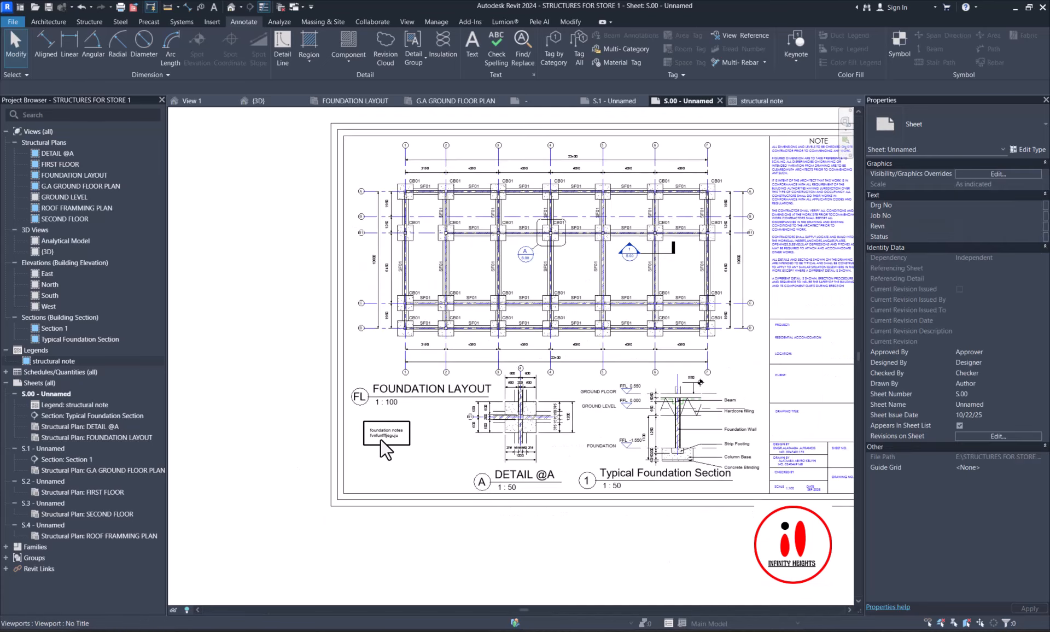
{"action": "left_click", "coordinate": [381, 441]}
{"action": "key", "text": "Delete"}
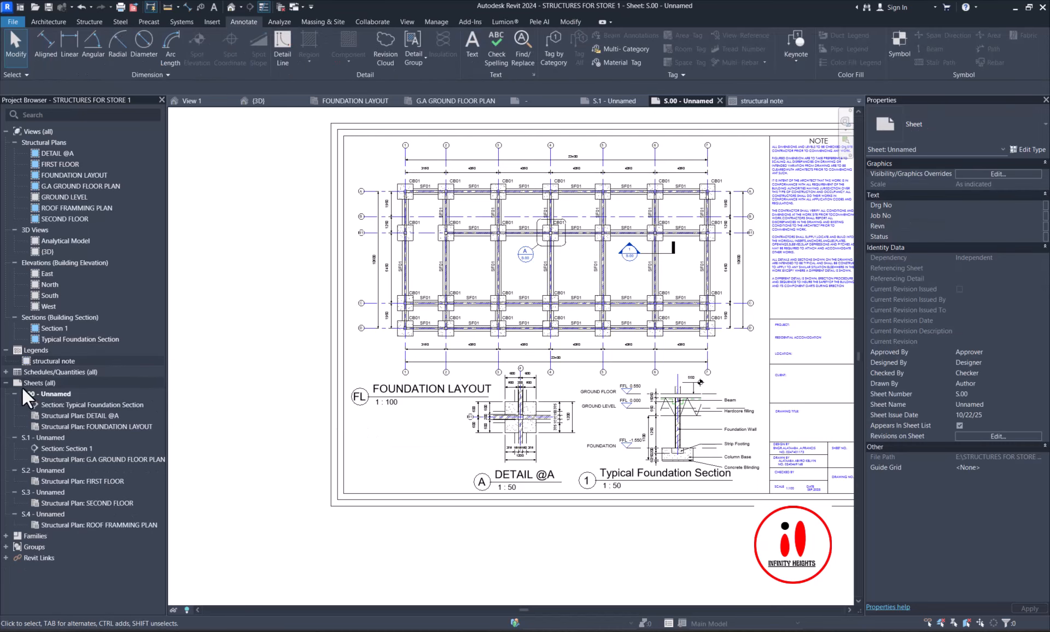
- Collapse the contents of sheets S.00 and S.1 in the project browser and open sheet S.1
{"action": "left_click", "coordinate": [44, 385]}
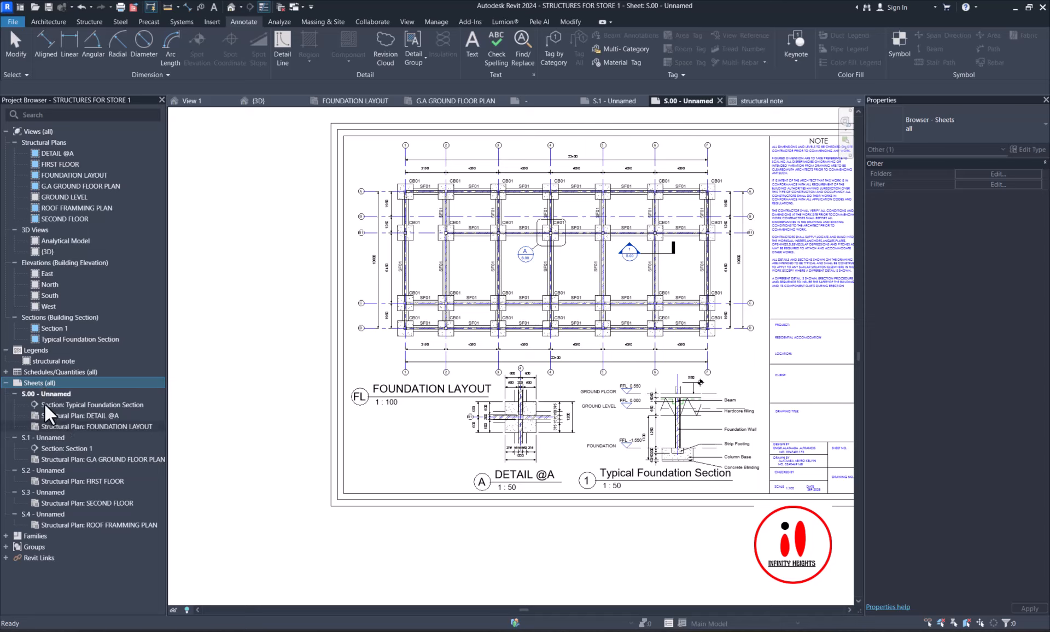
{"action": "left_click", "coordinate": [14, 394]}
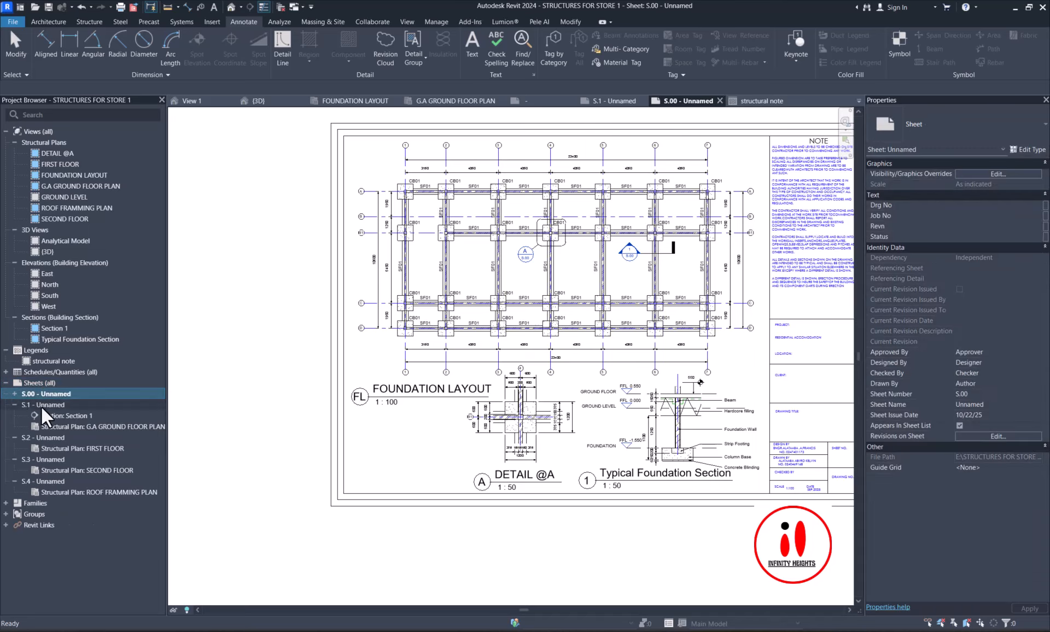
{"action": "left_click", "coordinate": [15, 402]}
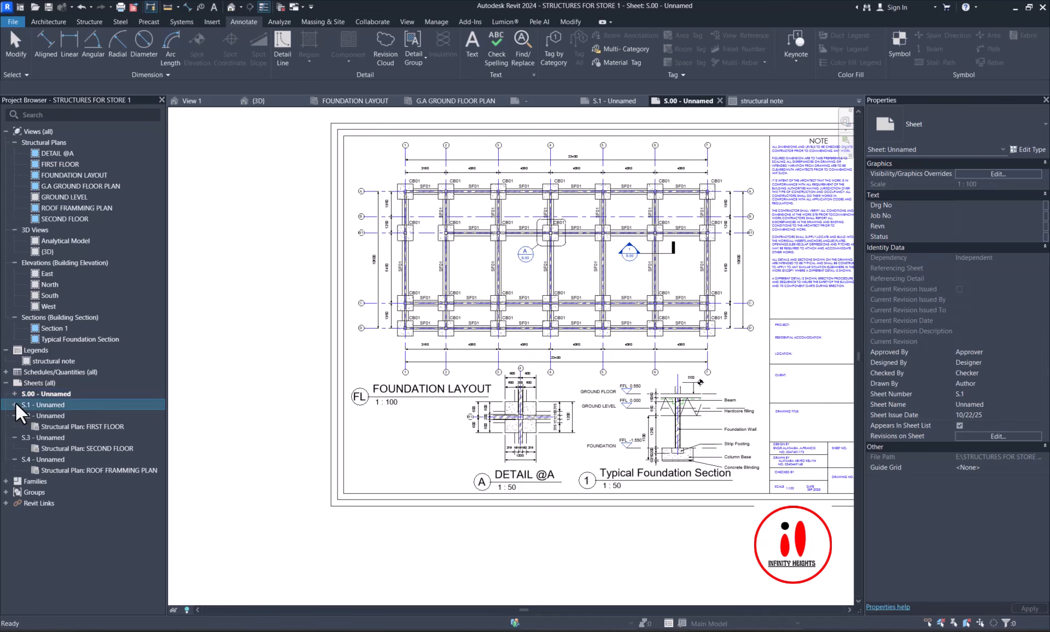
{"action": "double_click", "coordinate": [45, 406]}
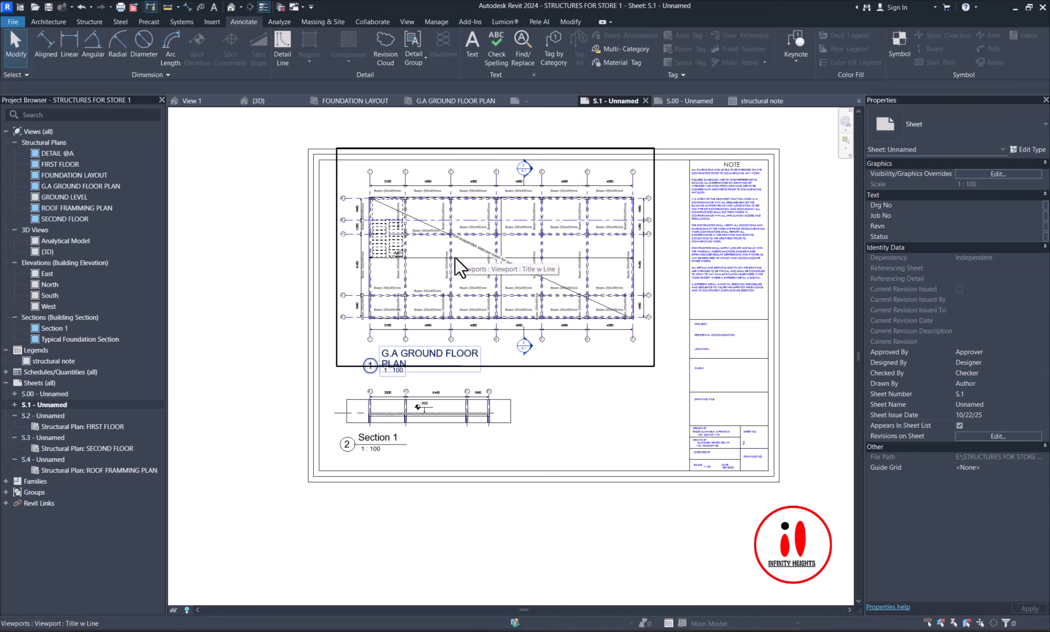
- Examine the layout of the G.A GROUND FLOOR PLAN and Section 1 viewports on sheet S.1
{"action": "left_click", "coordinate": [307, 277]}
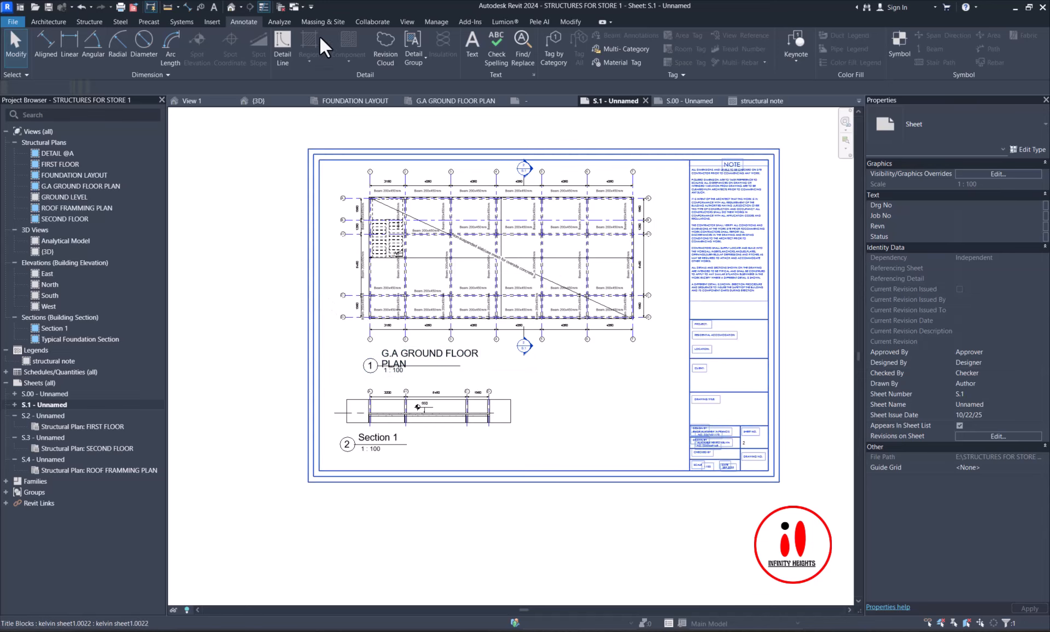
{"action": "scroll", "coordinate": [401, 409], "scroll_direction": "up", "scroll_amount": 3}
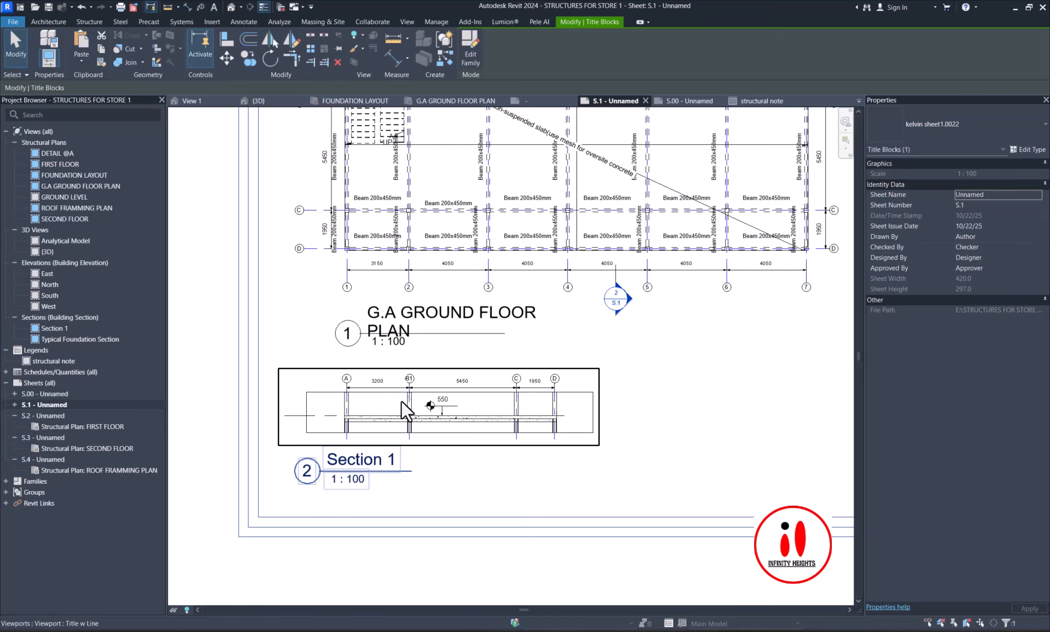
{"action": "scroll", "coordinate": [385, 401], "scroll_direction": "up", "scroll_amount": 2}
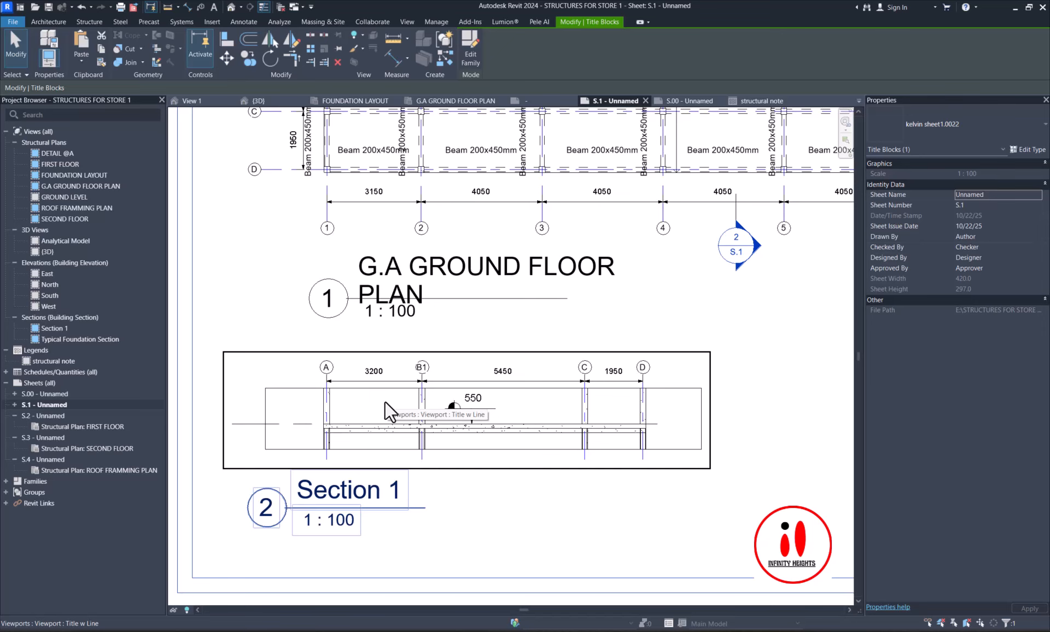
{"action": "scroll", "coordinate": [385, 401], "scroll_direction": "down", "scroll_amount": 2}
{"action": "scroll", "coordinate": [385, 401], "scroll_direction": "down", "scroll_amount": 4}
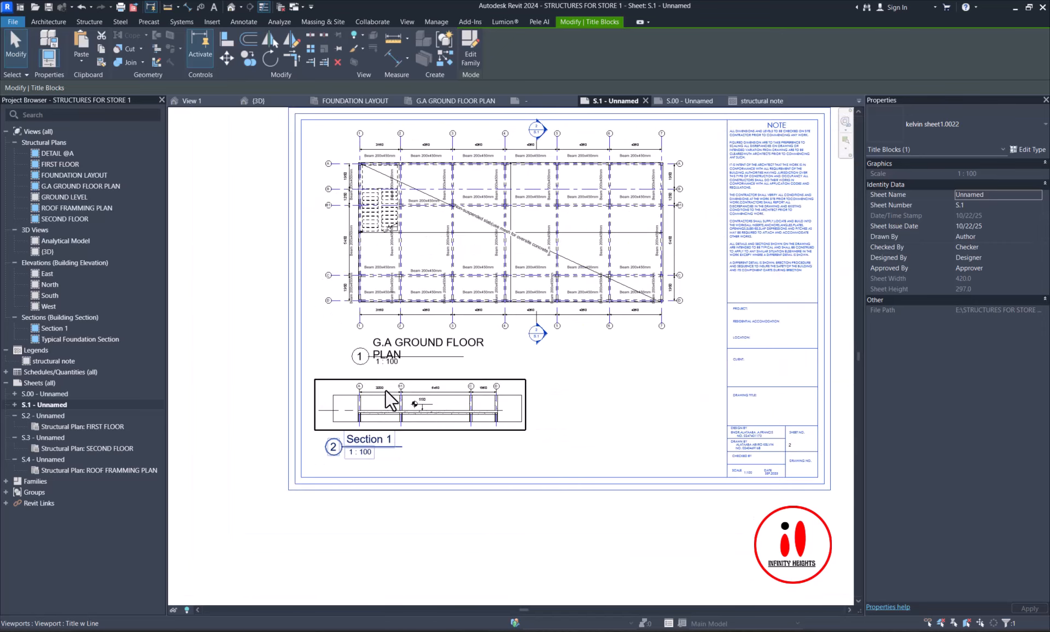
{"action": "scroll", "coordinate": [425, 318], "scroll_direction": "down", "scroll_amount": 1}
{"action": "scroll", "coordinate": [413, 238], "scroll_direction": "up", "scroll_amount": 1}
{"action": "scroll", "coordinate": [414, 238], "scroll_direction": "down", "scroll_amount": 2}
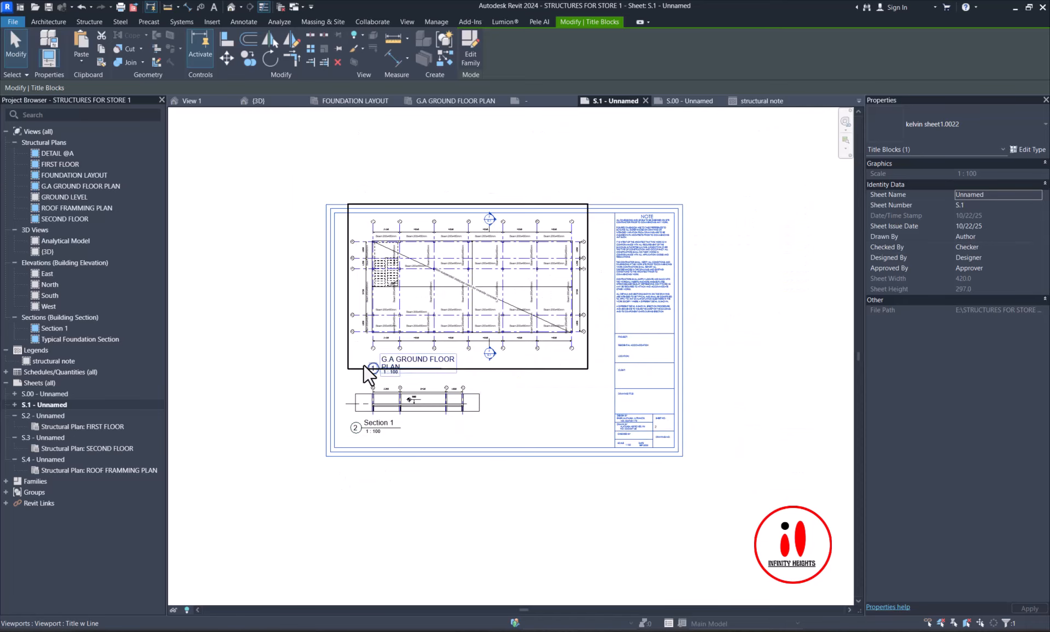
{"action": "left_click", "coordinate": [300, 394]}
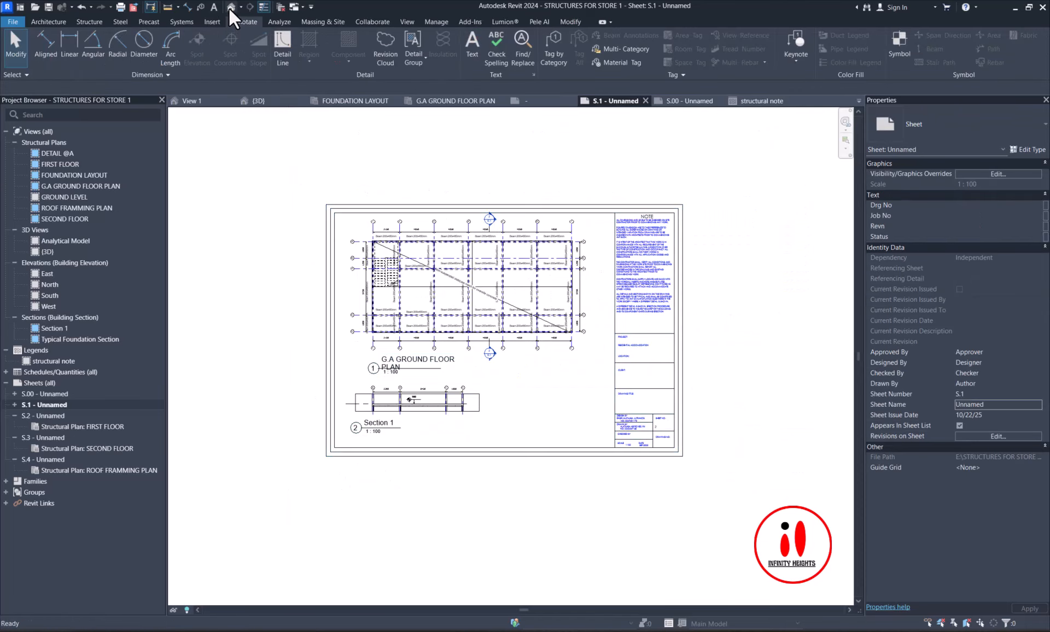
- Open the default 3D view in a corner isometric orientation and hide the Levels category
{"action": "left_click", "coordinate": [229, 8]}
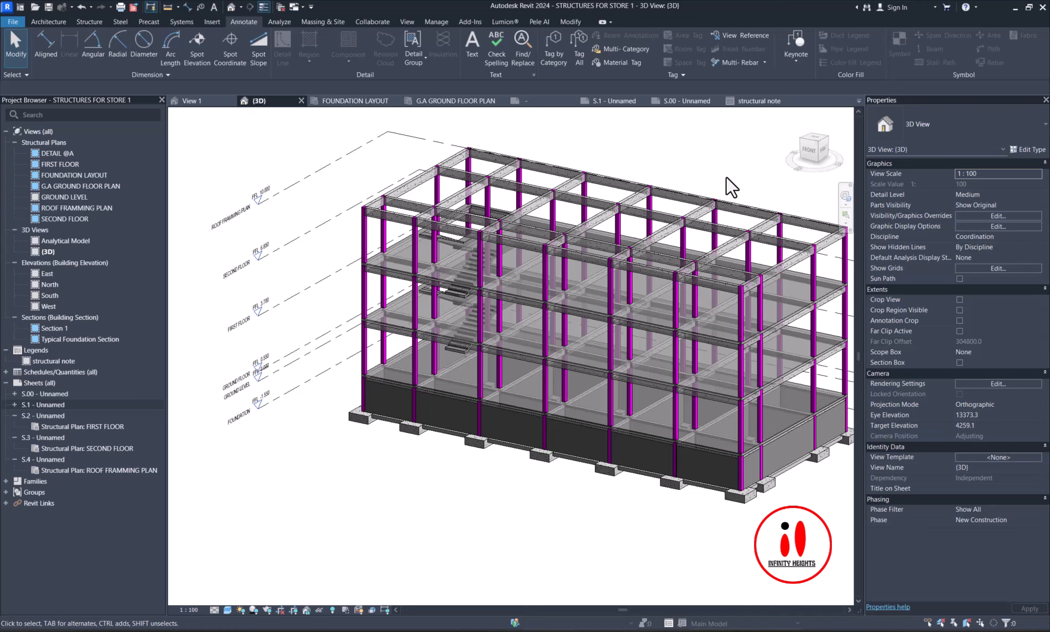
{"action": "left_click", "coordinate": [817, 144]}
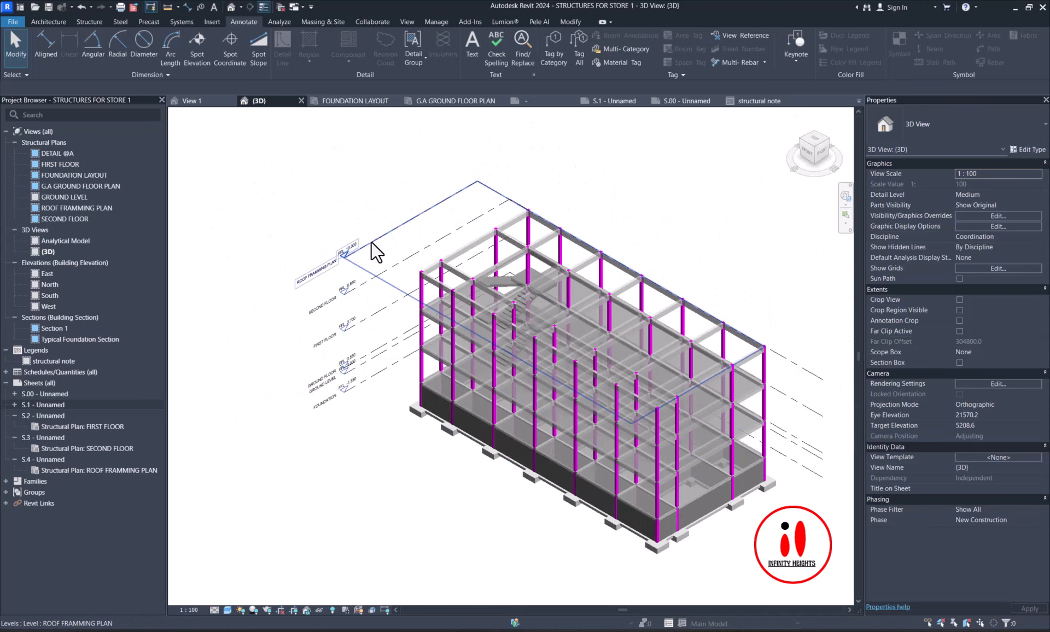
{"action": "left_click", "coordinate": [373, 242]}
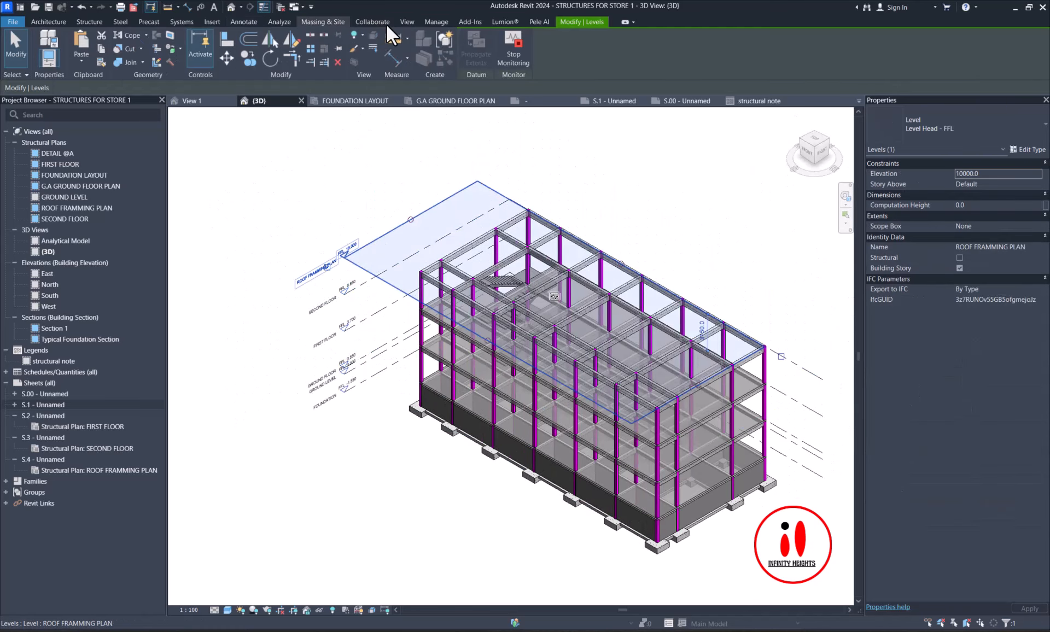
{"action": "left_click", "coordinate": [350, 34]}
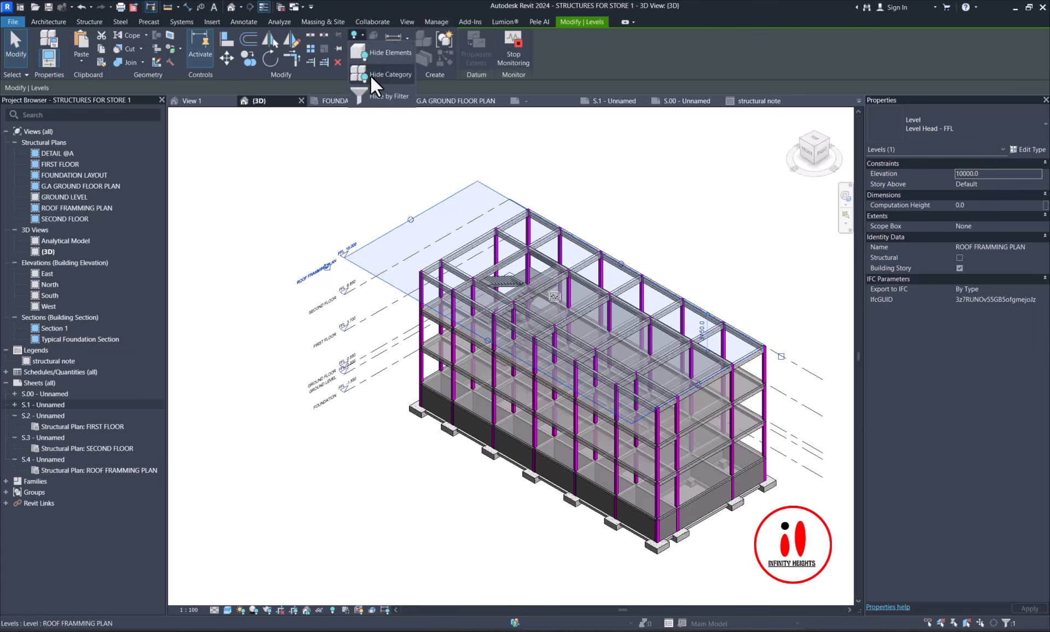
{"action": "left_click", "coordinate": [370, 76]}
{"action": "scroll", "coordinate": [361, 264], "scroll_direction": "down", "scroll_amount": 4}
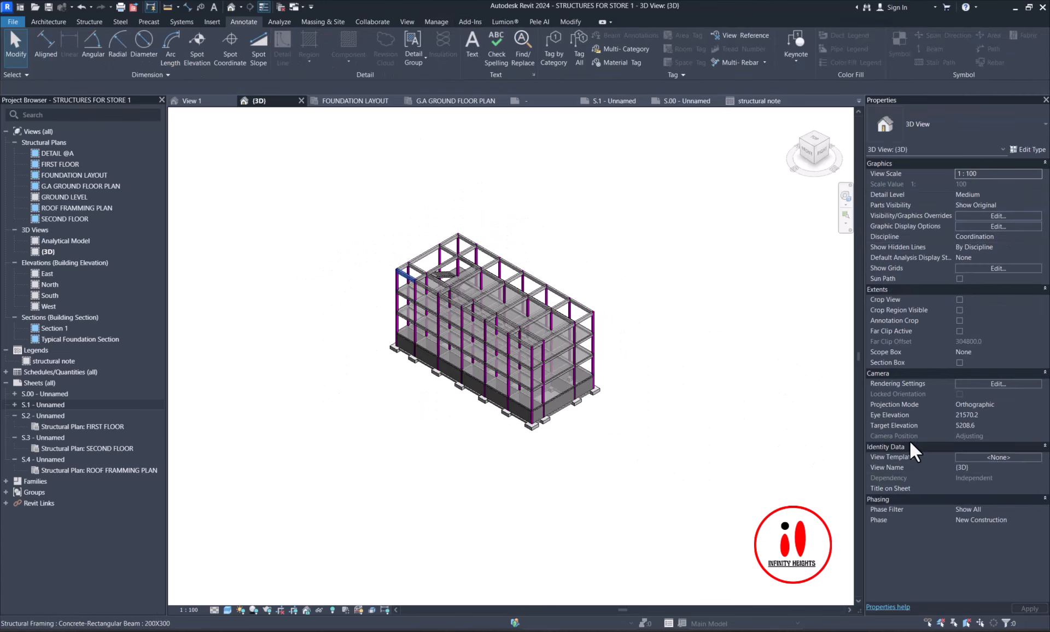
- Enable the 3D view's section box and lower its top face to cut the model between the ground and first floors
{"action": "left_click", "coordinate": [961, 362]}
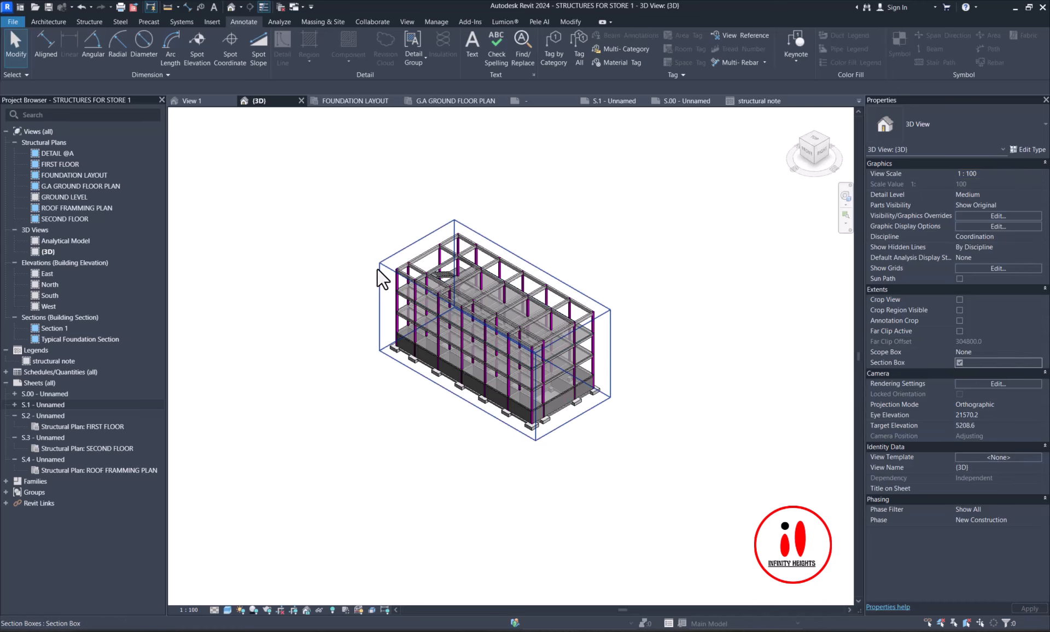
{"action": "left_click", "coordinate": [375, 268]}
{"action": "scroll", "coordinate": [509, 282], "scroll_direction": "up", "scroll_amount": 2}
{"action": "left_click_drag", "start_coordinate": [513, 289], "coordinate": [515, 362]}
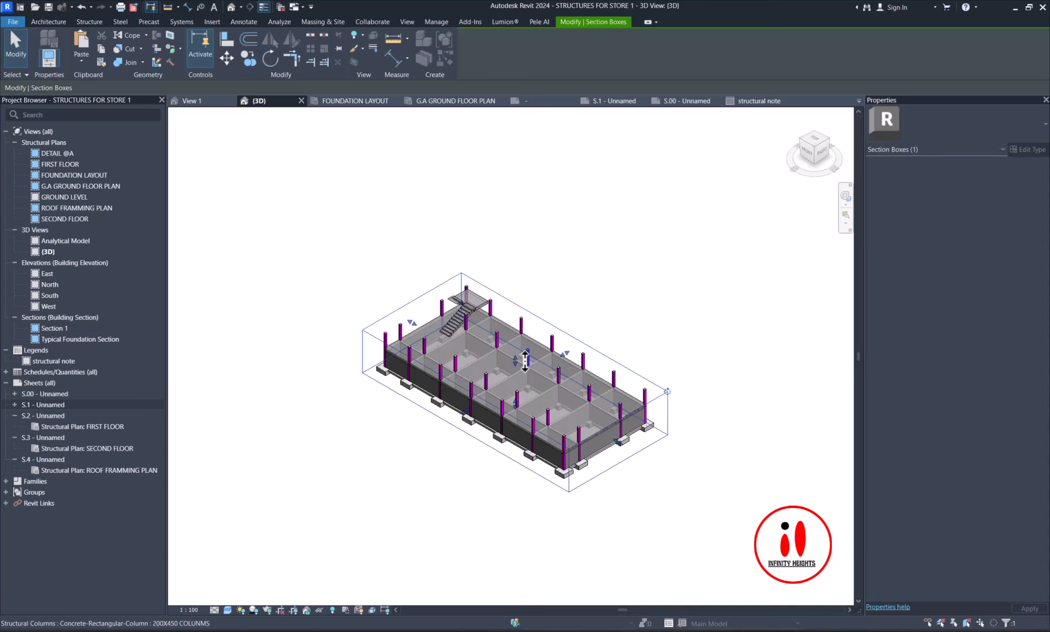
{"action": "scroll", "coordinate": [501, 387], "scroll_direction": "up", "scroll_amount": 1}
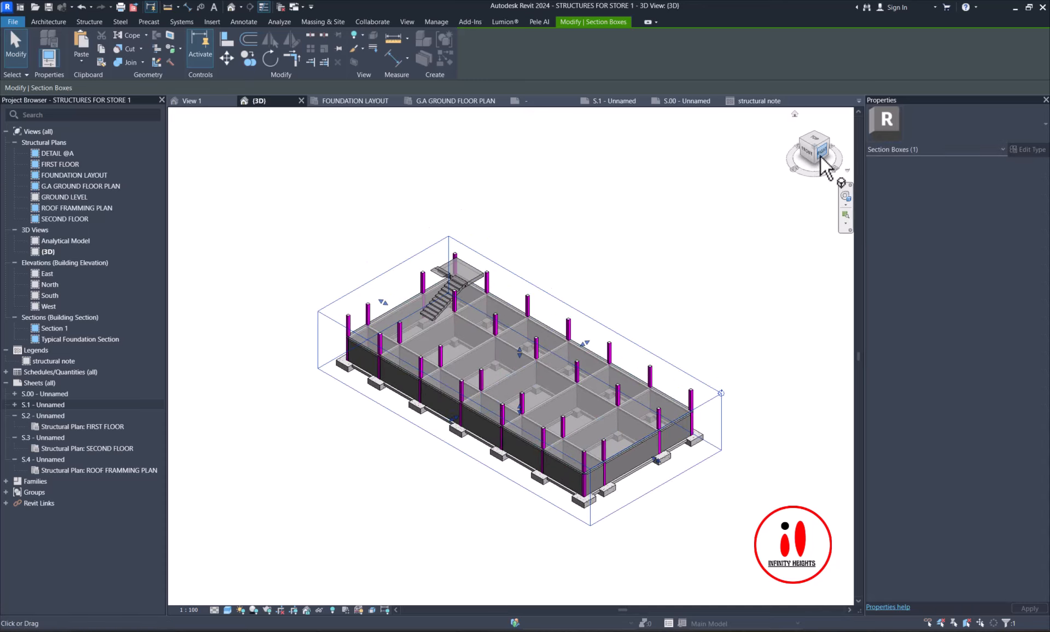
- Lower the section box's top face below the ground floor slab so only the foundation walls, column stubs and footings are shown
{"action": "left_click_drag", "start_coordinate": [822, 164], "coordinate": [625, 162]}
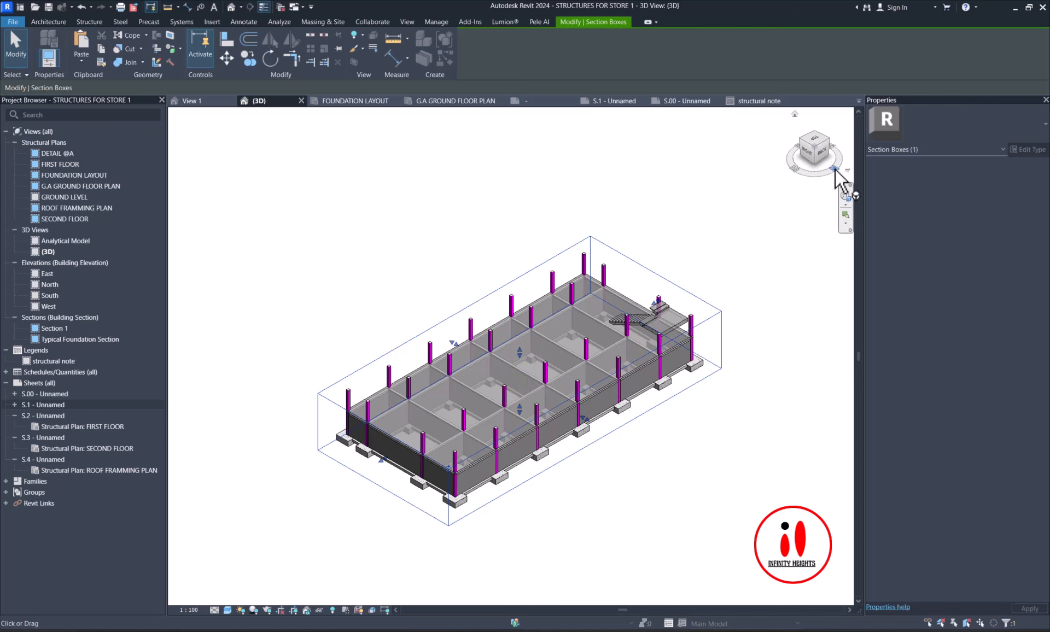
{"action": "left_click", "coordinate": [645, 214]}
{"action": "scroll", "coordinate": [653, 206], "scroll_direction": "down", "scroll_amount": 3}
{"action": "scroll", "coordinate": [618, 273], "scroll_direction": "up", "scroll_amount": 2}
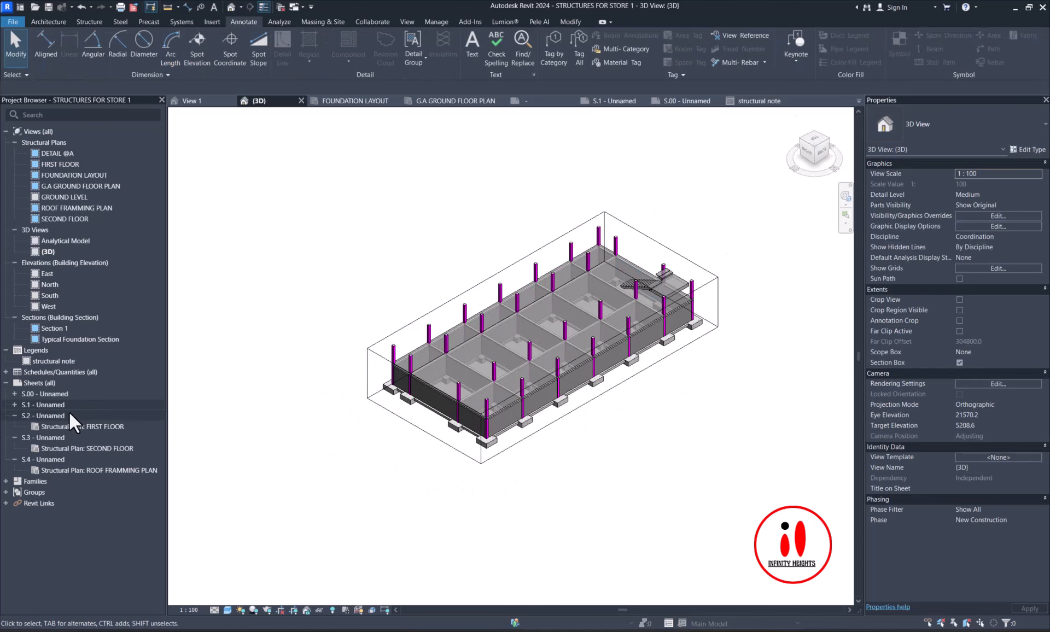
{"action": "left_click", "coordinate": [494, 328]}
{"action": "scroll", "coordinate": [542, 315], "scroll_direction": "up", "scroll_amount": 2}
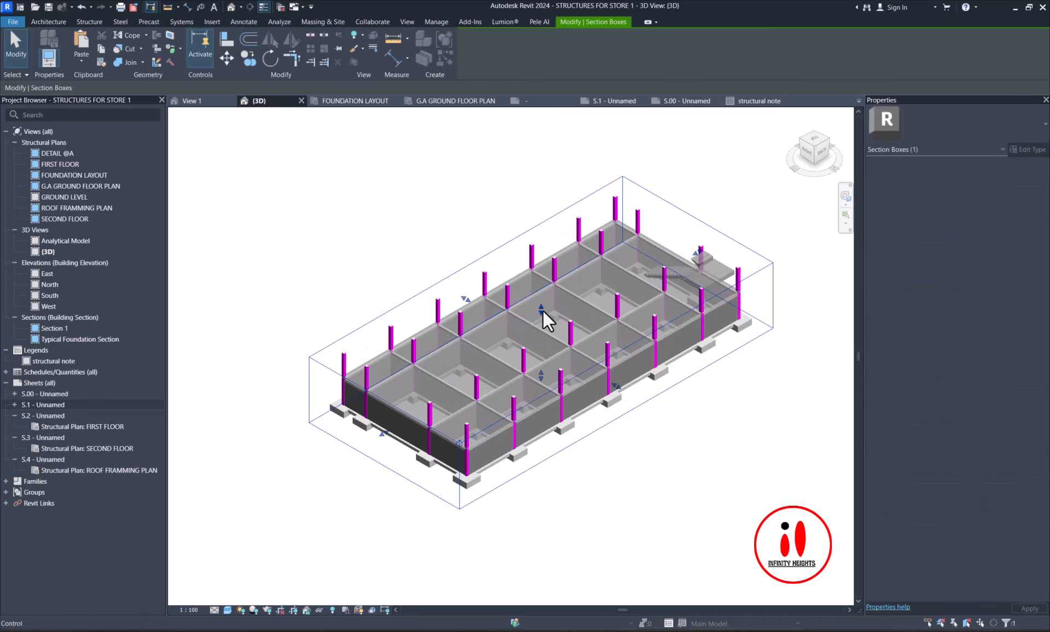
{"action": "left_click_drag", "start_coordinate": [541, 309], "coordinate": [542, 347]}
{"action": "left_click", "coordinate": [401, 310]}
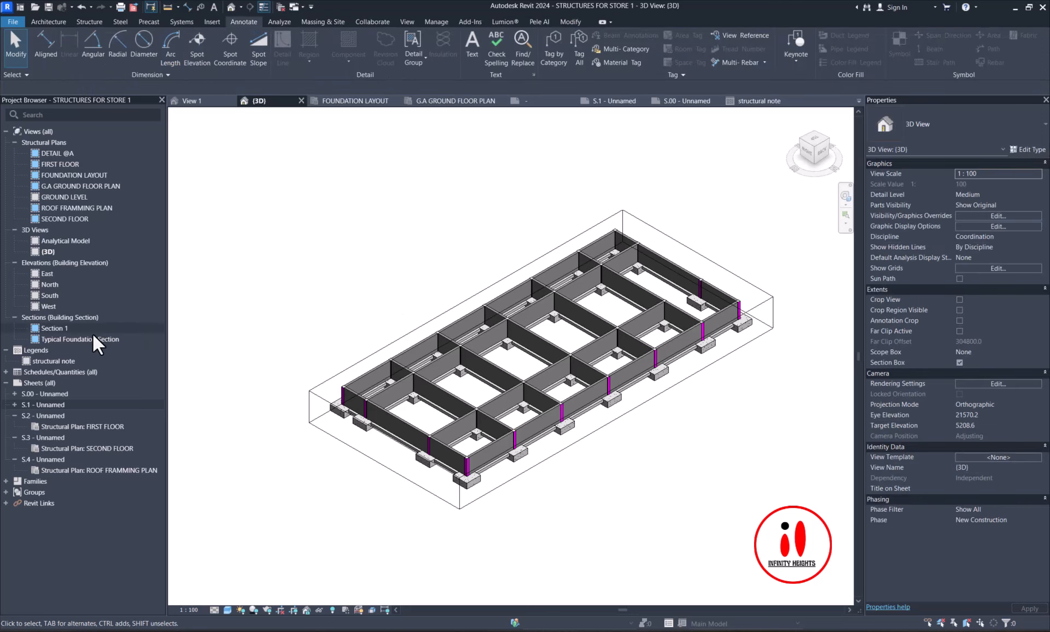
- Open sheet S.00 and place the {3D} view below DETAIL @A, overlapping the sheet's lower border
{"action": "double_click", "coordinate": [51, 391]}
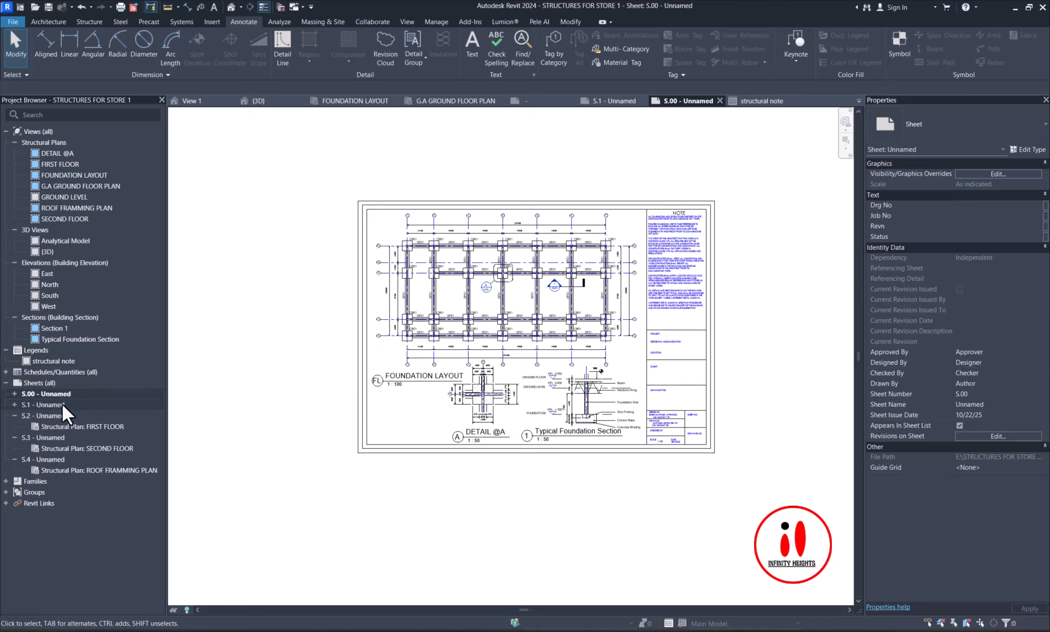
{"action": "left_click", "coordinate": [45, 252]}
{"action": "left_click_drag", "start_coordinate": [350, 449], "coordinate": [423, 509]}
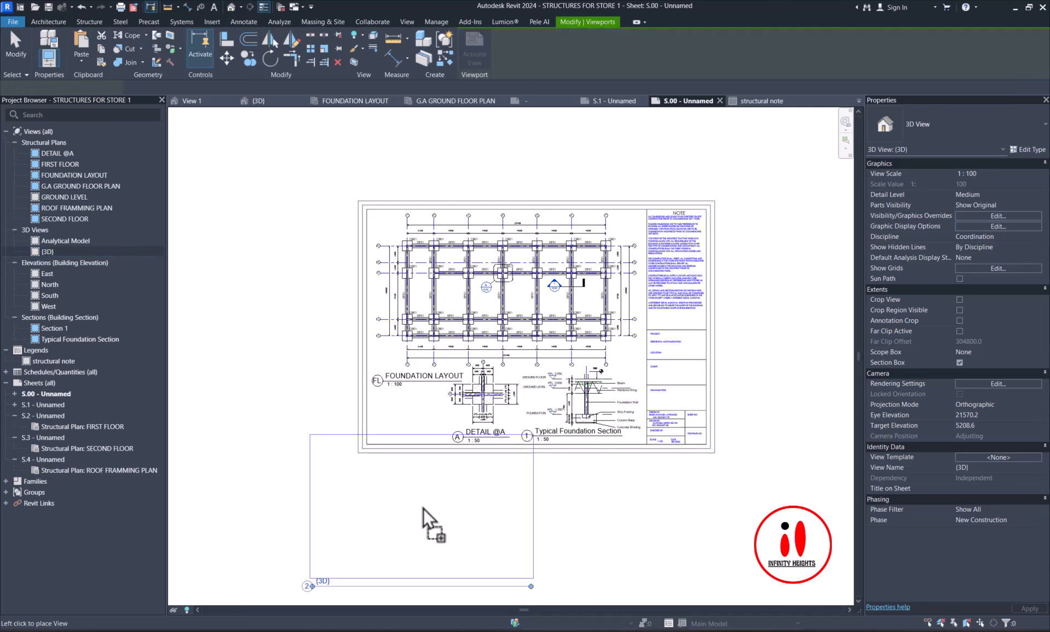
{"action": "left_click", "coordinate": [423, 508]}
- Activate the {3D} viewport on sheet S.00, set its view scale to 1:200 and deactivate it
{"action": "double_click", "coordinate": [421, 507]}
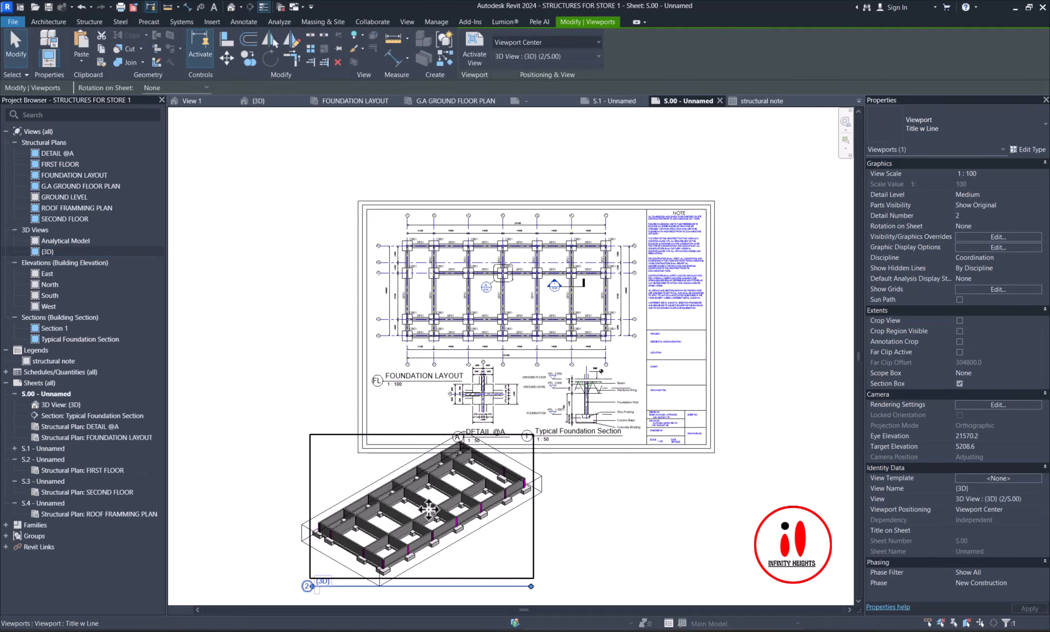
{"action": "left_click", "coordinate": [198, 610]}
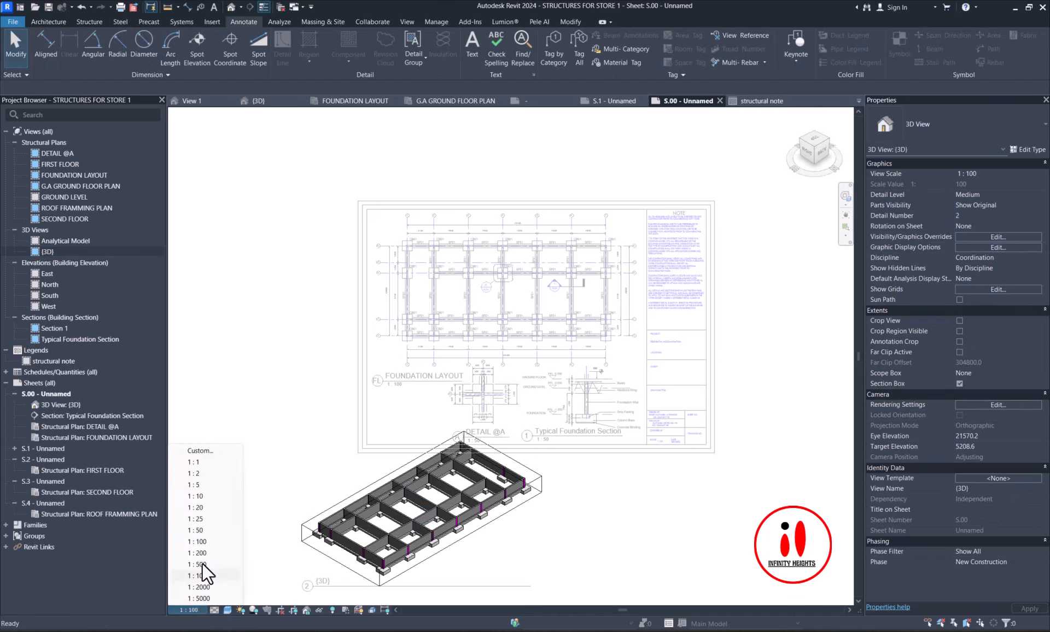
{"action": "left_click", "coordinate": [203, 553]}
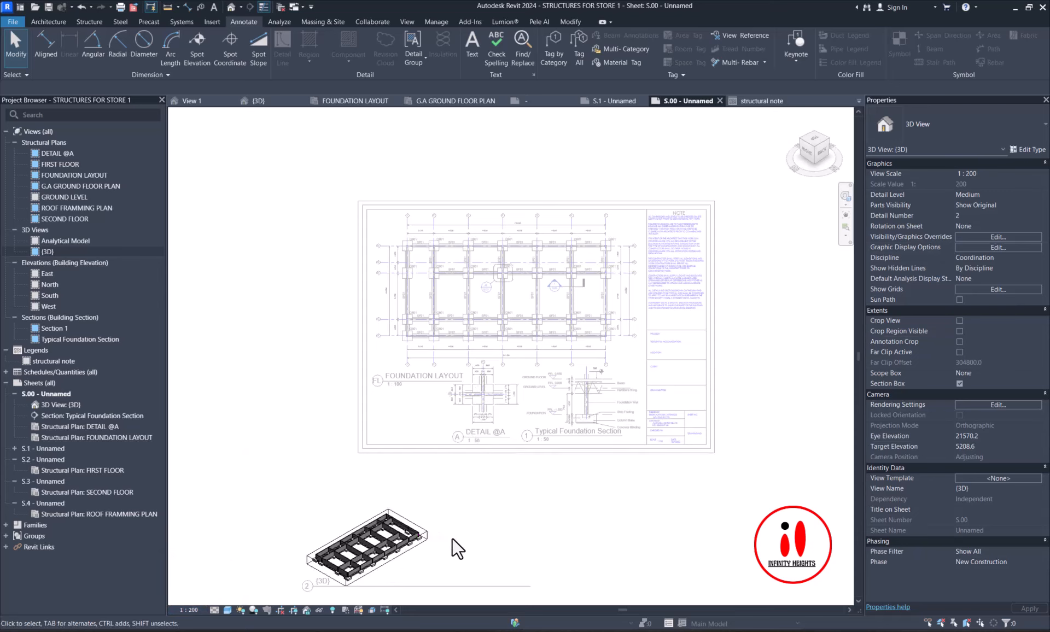
{"action": "double_click", "coordinate": [452, 538]}
- Try the {3D} viewport below the FOUNDATION LAYOUT title, then delete it from sheet S.00
{"action": "left_click_drag", "start_coordinate": [382, 521], "coordinate": [409, 416]}
{"action": "scroll", "coordinate": [409, 416], "scroll_direction": "up", "scroll_amount": 1}
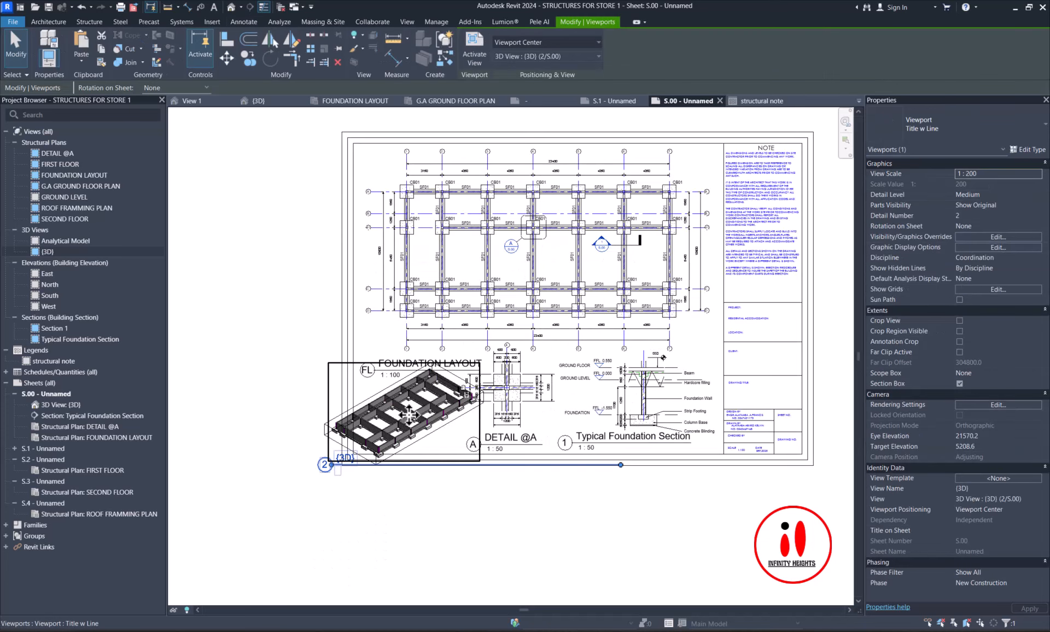
{"action": "key", "text": "Delete"}
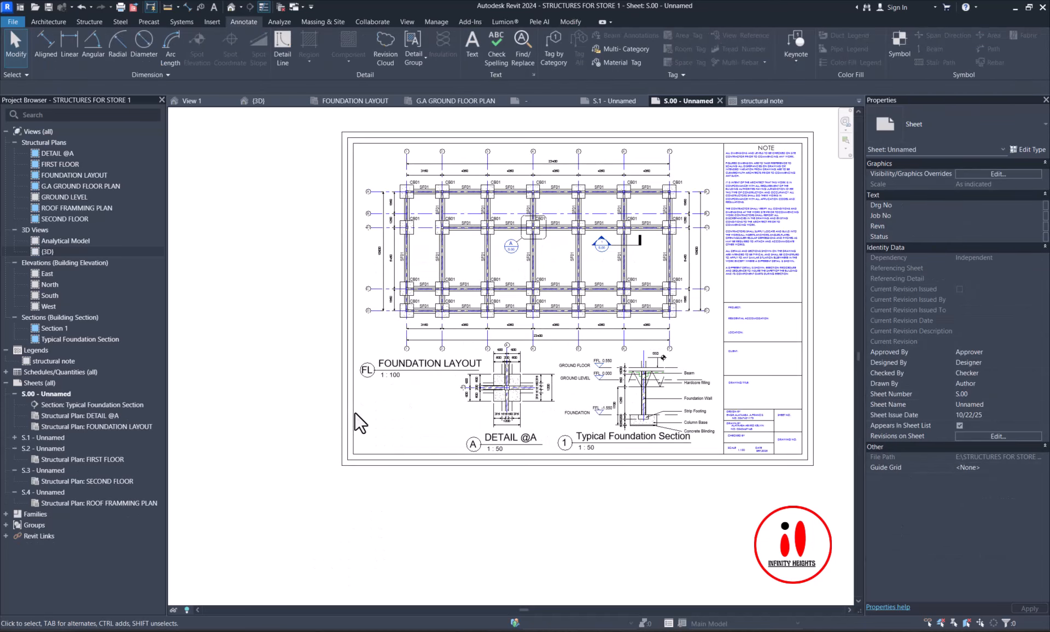
- Open sheet S.1 and shift the Section 1 viewport slightly to the left beneath the ground floor plan
{"action": "left_click", "coordinate": [55, 439]}
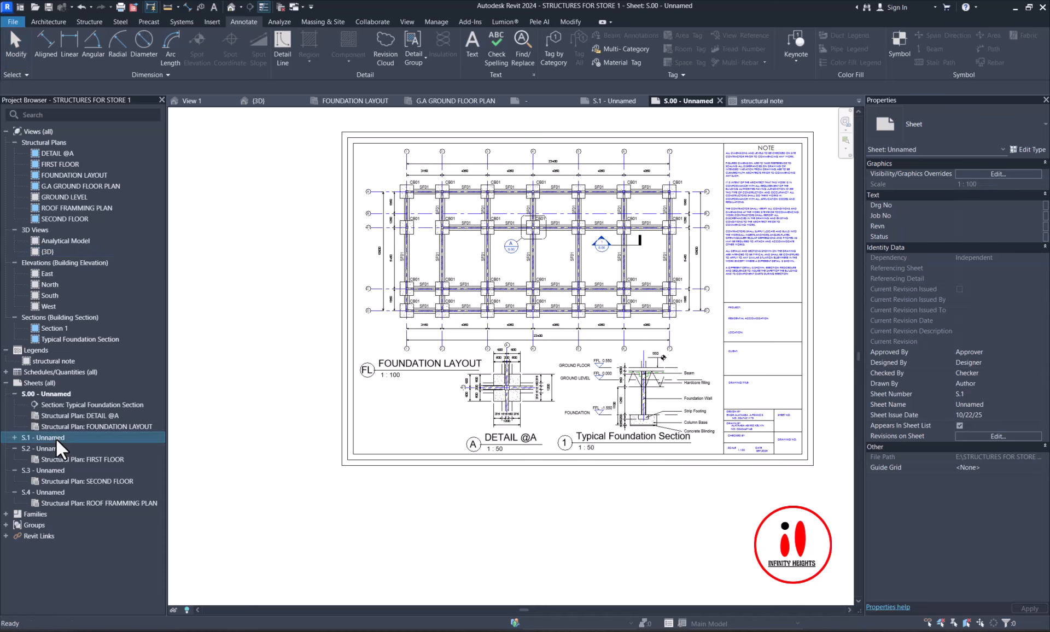
{"action": "double_click", "coordinate": [56, 439]}
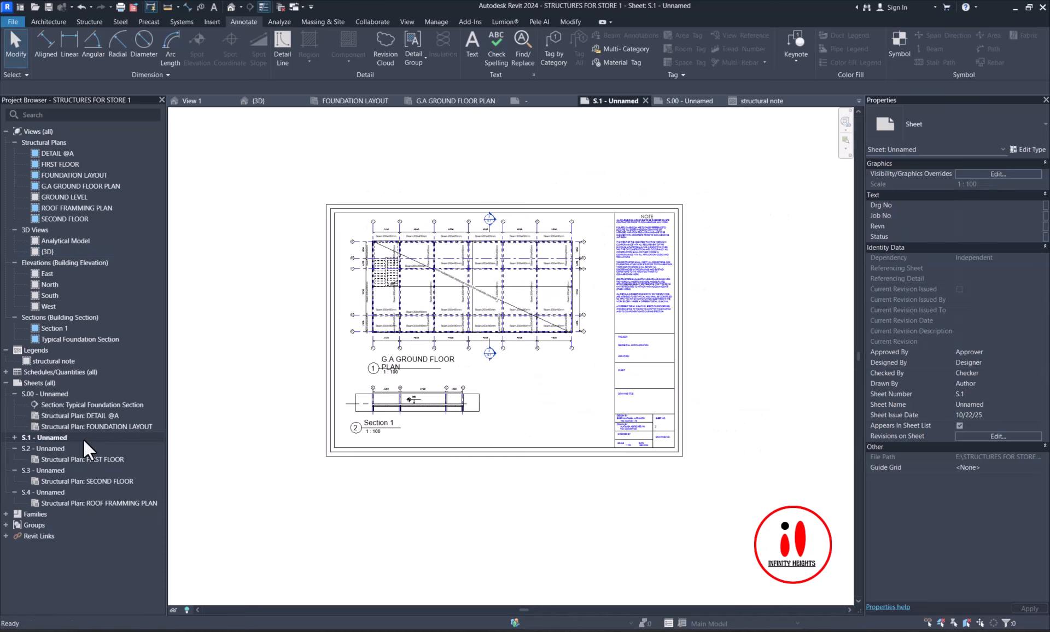
{"action": "left_click", "coordinate": [423, 396]}
{"action": "left_click", "coordinate": [234, 415]}
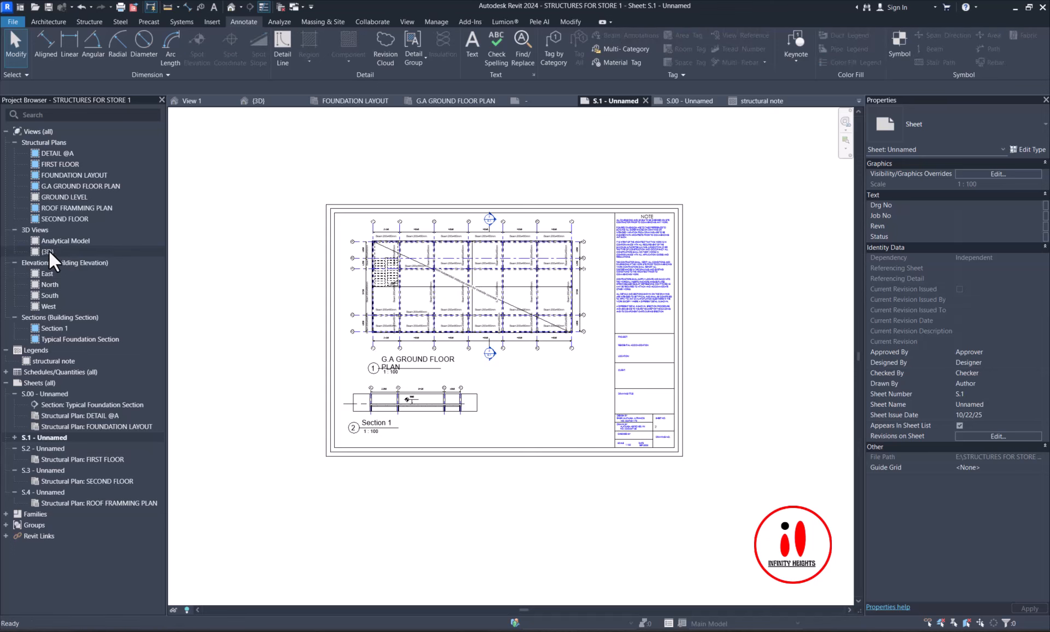
- Place the {3D} view on sheet S.1 in the empty area to the right of the Section 1 viewport
{"action": "left_click_drag", "start_coordinate": [48, 250], "coordinate": [550, 398]}
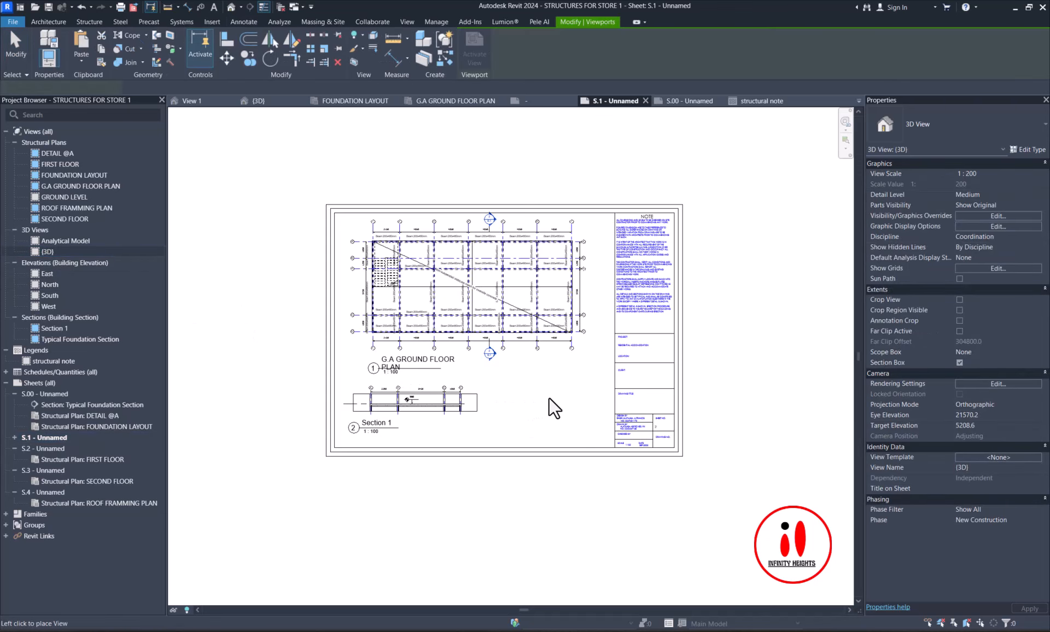
{"action": "left_click", "coordinate": [550, 397]}
{"action": "scroll", "coordinate": [572, 391], "scroll_direction": "up", "scroll_amount": 2}
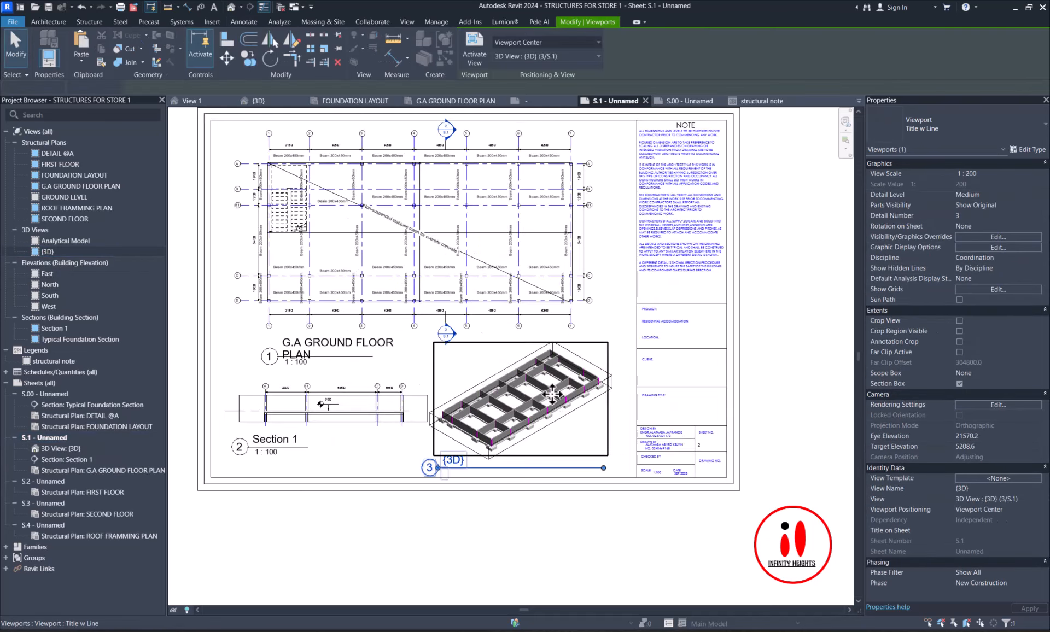
- Activate the {3D} viewport and raise the top of its section box to include the column stubs above the ground floor
{"action": "double_click", "coordinate": [552, 394]}
{"action": "scroll", "coordinate": [488, 388], "scroll_direction": "up", "scroll_amount": 2}
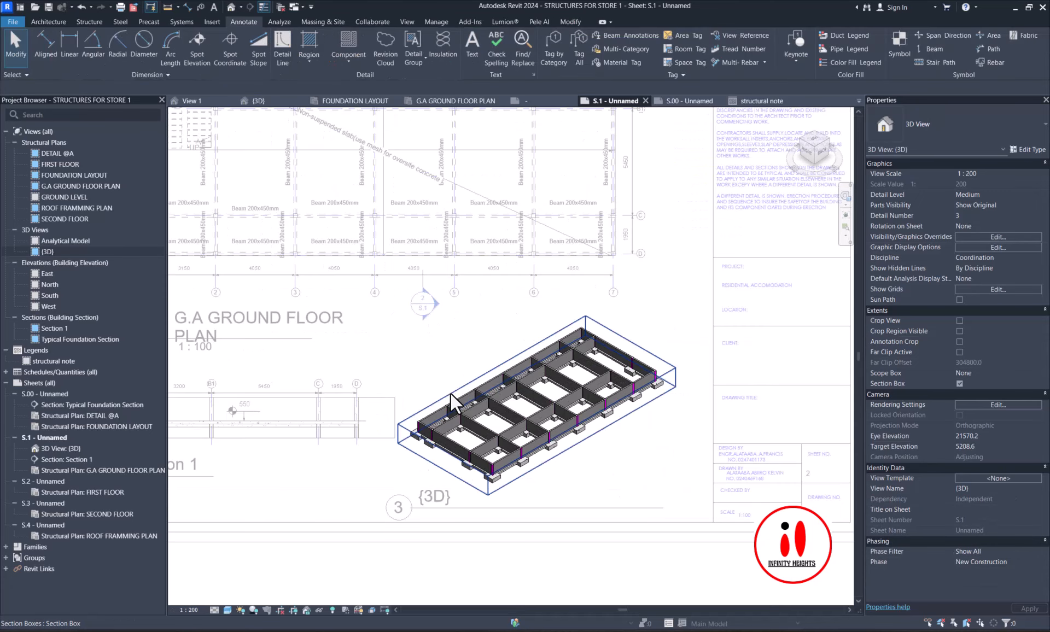
{"action": "scroll", "coordinate": [492, 394], "scroll_direction": "up", "scroll_amount": 3}
{"action": "left_click", "coordinate": [545, 396]}
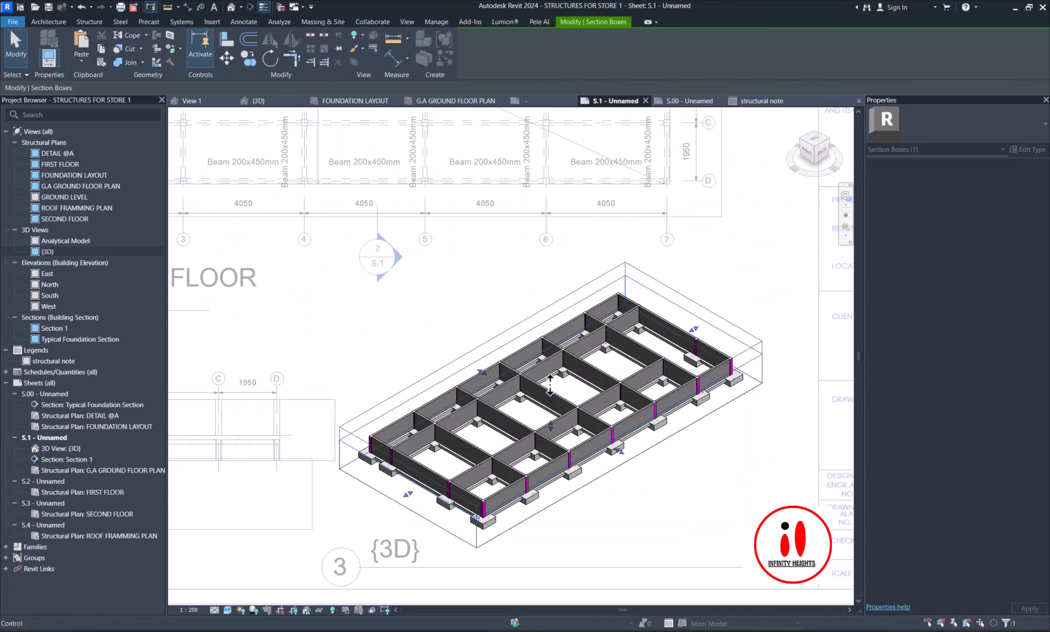
{"action": "left_click_drag", "start_coordinate": [550, 386], "coordinate": [552, 383]}
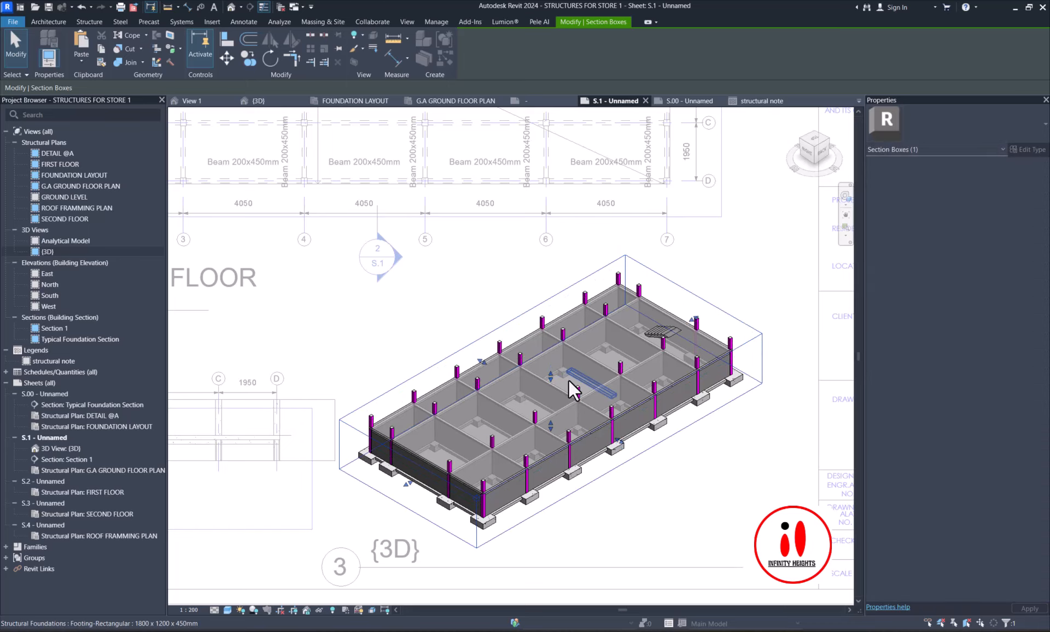
{"action": "scroll", "coordinate": [602, 404], "scroll_direction": "down", "scroll_amount": 3}
{"action": "left_click", "coordinate": [663, 444]}
{"action": "scroll", "coordinate": [554, 427], "scroll_direction": "down", "scroll_amount": 1}
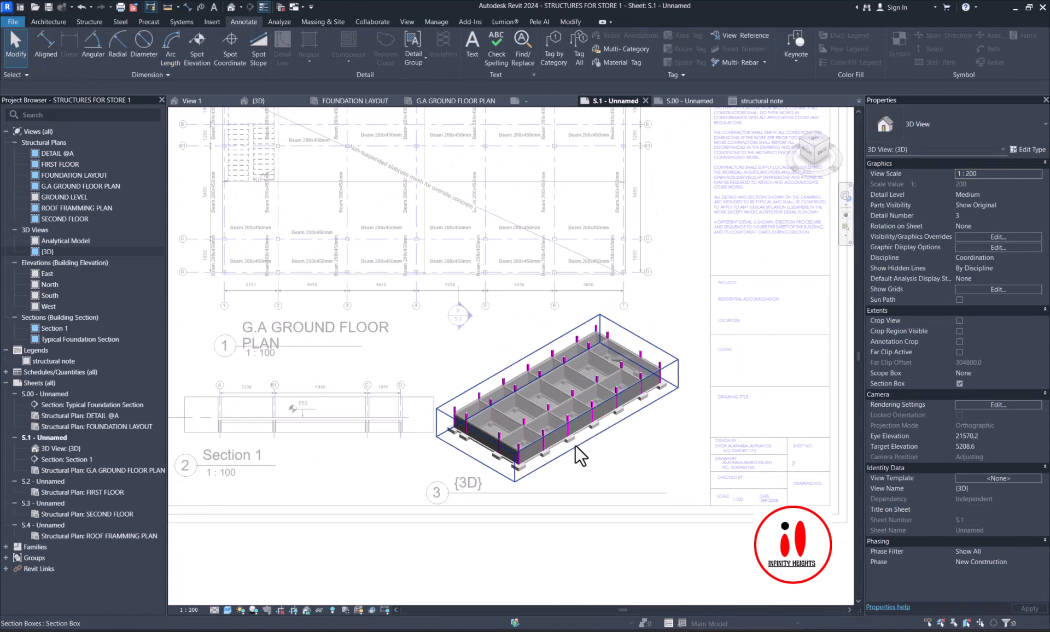
- Orbit the 3D model slightly to a lower viewing angle, then deactivate the viewport and shorten its title line
{"action": "mouse_move", "coordinate": [574, 450]}
{"action": "middle_mouse_down", "text": "shift"}
{"action": "mouse_move", "coordinate": [613, 438]}
{"action": "mouse_move", "coordinate": [575, 450]}
{"action": "middle_mouse_up", "text": "shift"}
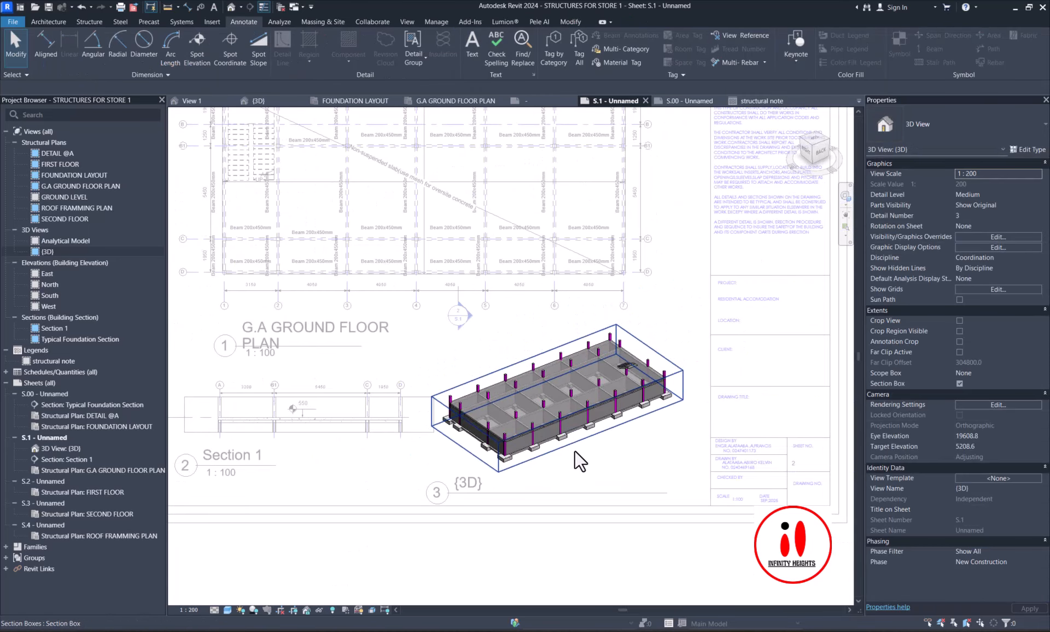
{"action": "double_click", "coordinate": [519, 517]}
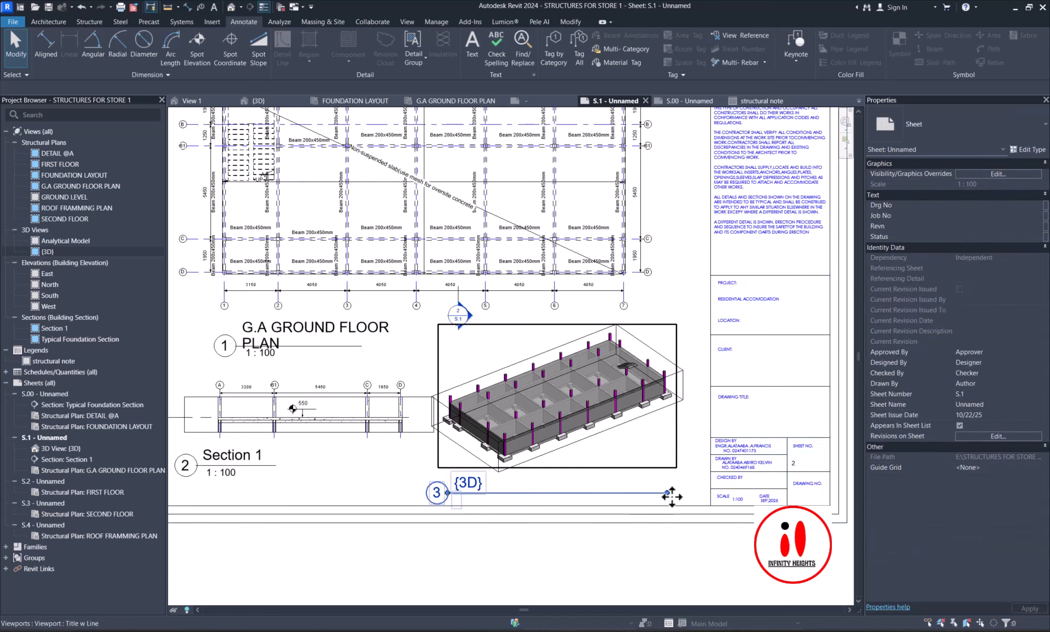
{"action": "left_click", "coordinate": [666, 494]}
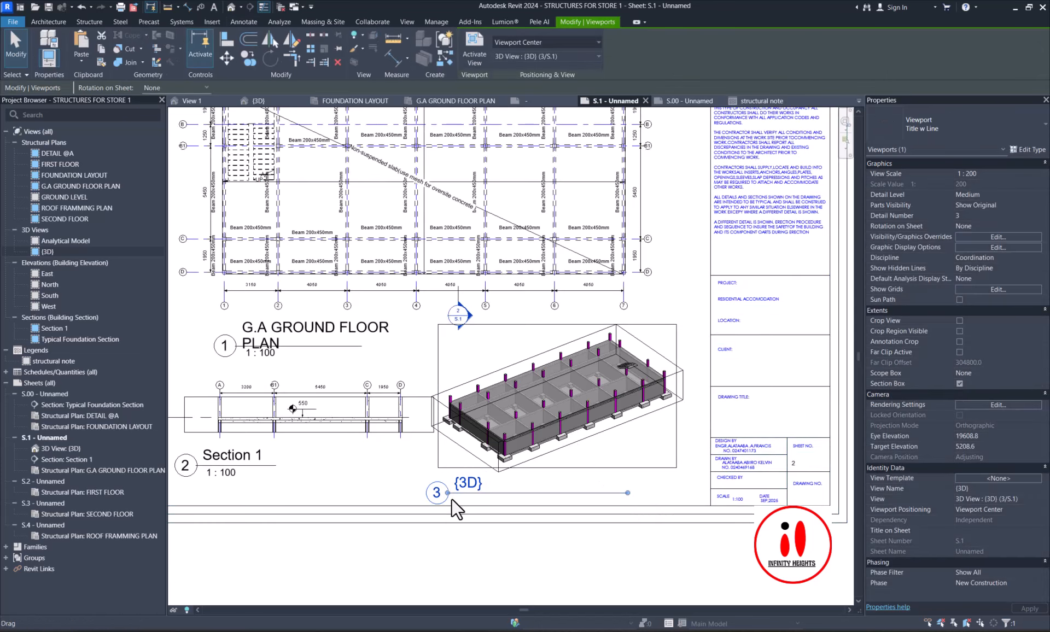
{"action": "left_click", "coordinate": [462, 482]}
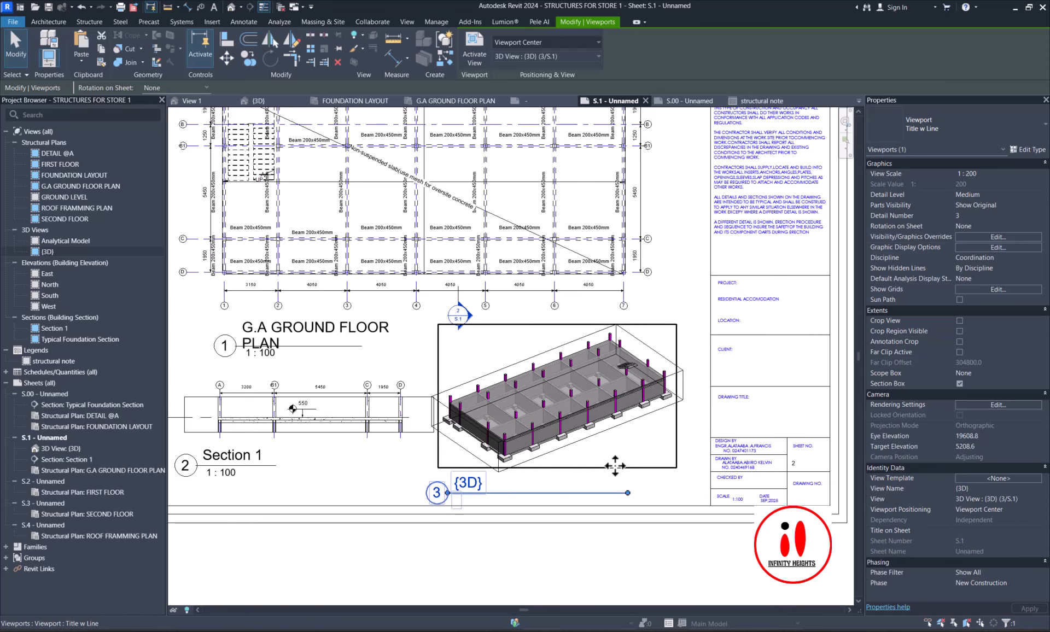
- Reactivate the {3D} viewport, raise the bottom of the section box to cut away the footings, and deactivate it
{"action": "double_click", "coordinate": [602, 438]}
{"action": "left_click", "coordinate": [600, 436]}
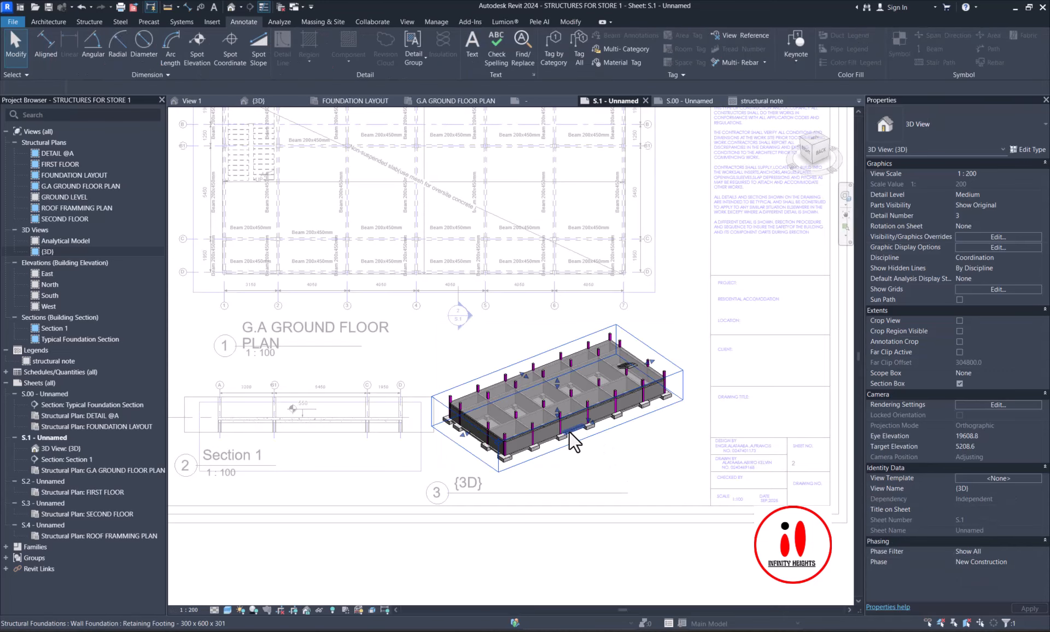
{"action": "left_click_drag", "start_coordinate": [558, 406], "coordinate": [556, 405]}
{"action": "double_click", "coordinate": [484, 551]}
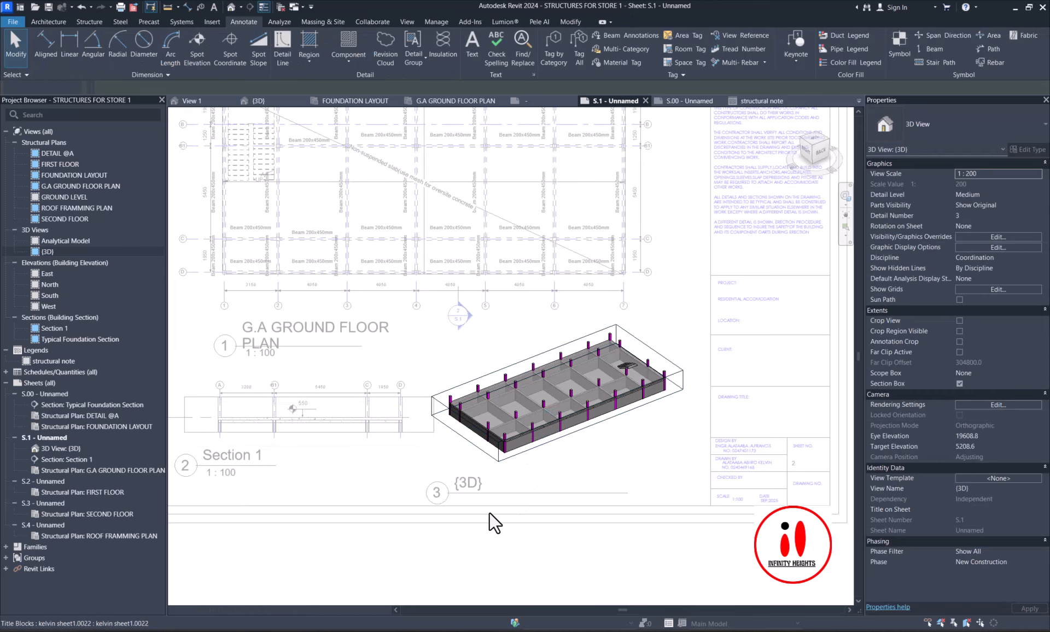
- Move the {3D} viewport title up closer to the model and rename the view as 3D G.A Floor
{"action": "mouse_move", "coordinate": [499, 497]}
{"action": "left_mouse_down"}
{"action": "mouse_move", "coordinate": [501, 476]}
{"action": "mouse_move", "coordinate": [500, 485]}
{"action": "left_mouse_up"}
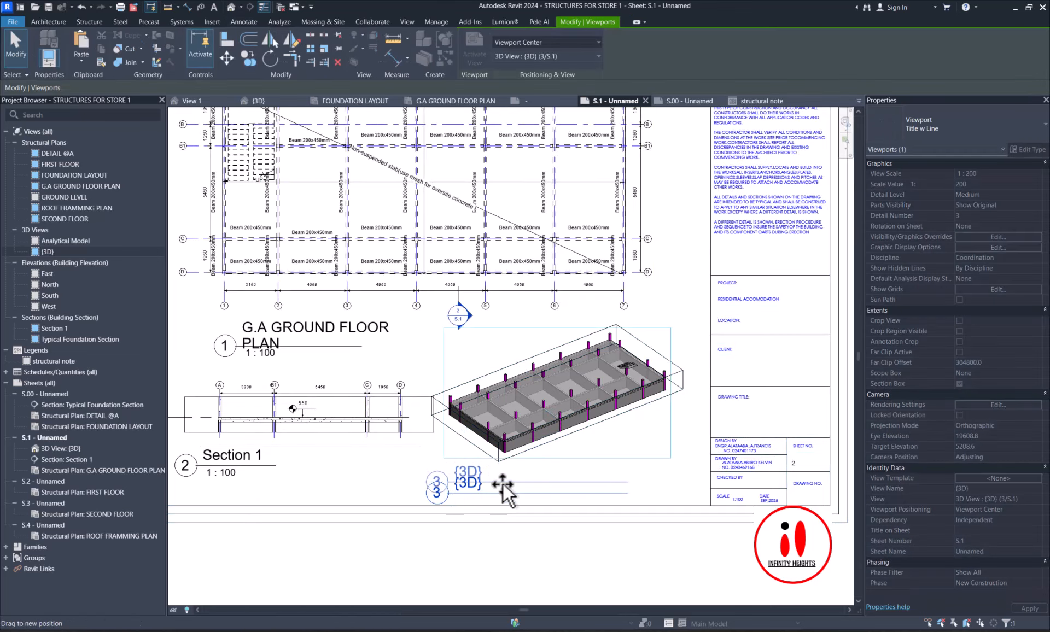
{"action": "left_click", "coordinate": [483, 471]}
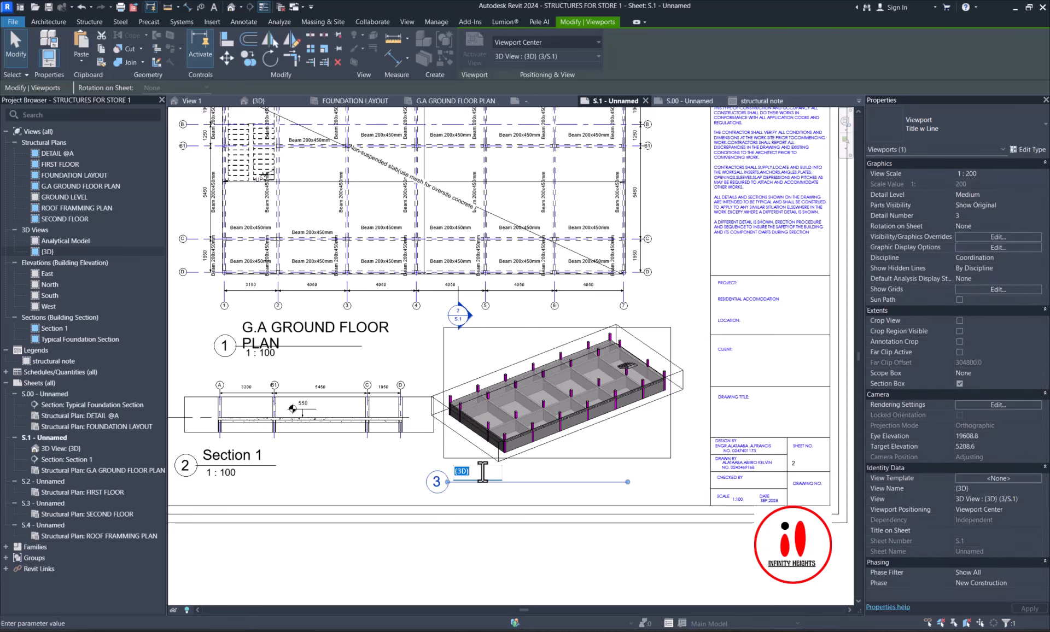
{"action": "type", "text": "3d"}
{"action": "type", "text": "or"}
{"action": "key", "text": "Return"}
- Shift the 3D G.A Floor title to the right beneath the model and nudge its viewport slightly to the right
{"action": "mouse_move", "coordinate": [532, 487]}
{"action": "left_mouse_down"}
{"action": "mouse_move", "coordinate": [548, 488]}
{"action": "mouse_move", "coordinate": [516, 476]}
{"action": "mouse_move", "coordinate": [646, 458]}
{"action": "left_mouse_up"}
{"action": "left_click", "coordinate": [534, 531]}
{"action": "scroll", "coordinate": [647, 456], "scroll_direction": "down", "scroll_amount": 3}
{"action": "scroll", "coordinate": [558, 530], "scroll_direction": "up", "scroll_amount": 2}
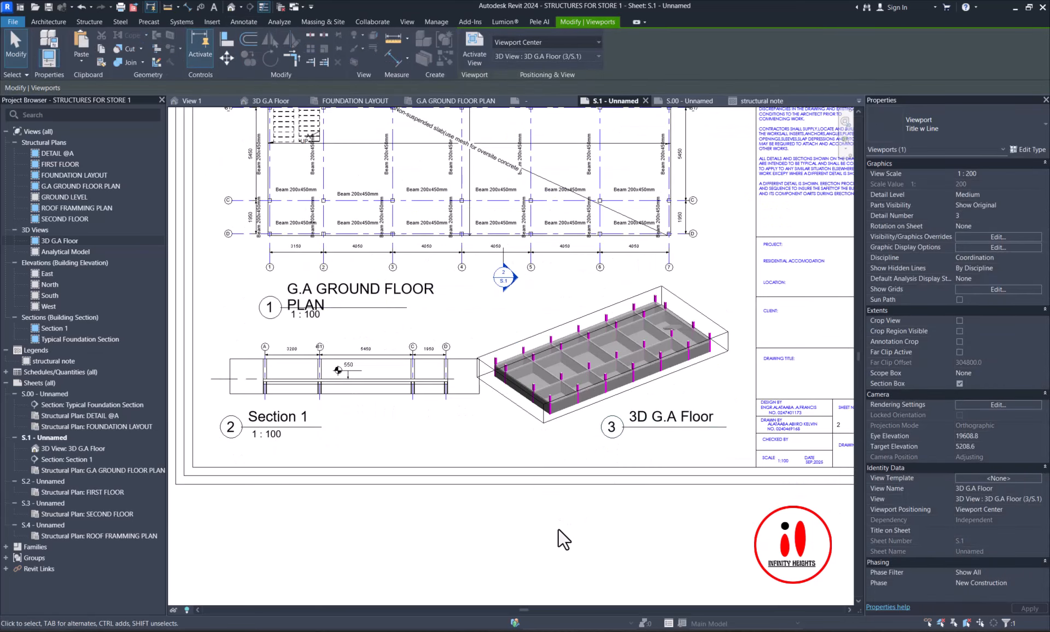
{"action": "left_click", "coordinate": [628, 340]}
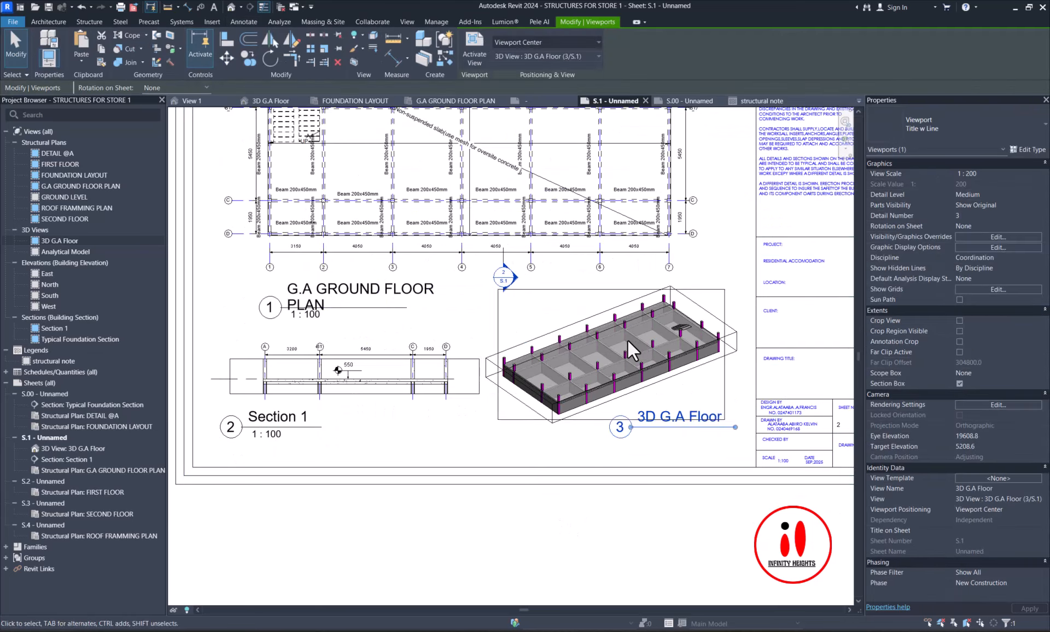
{"action": "scroll", "coordinate": [636, 418], "scroll_direction": "down", "scroll_amount": 1}
{"action": "left_click", "coordinate": [599, 495]}
{"action": "scroll", "coordinate": [572, 341], "scroll_direction": "down", "scroll_amount": 2}
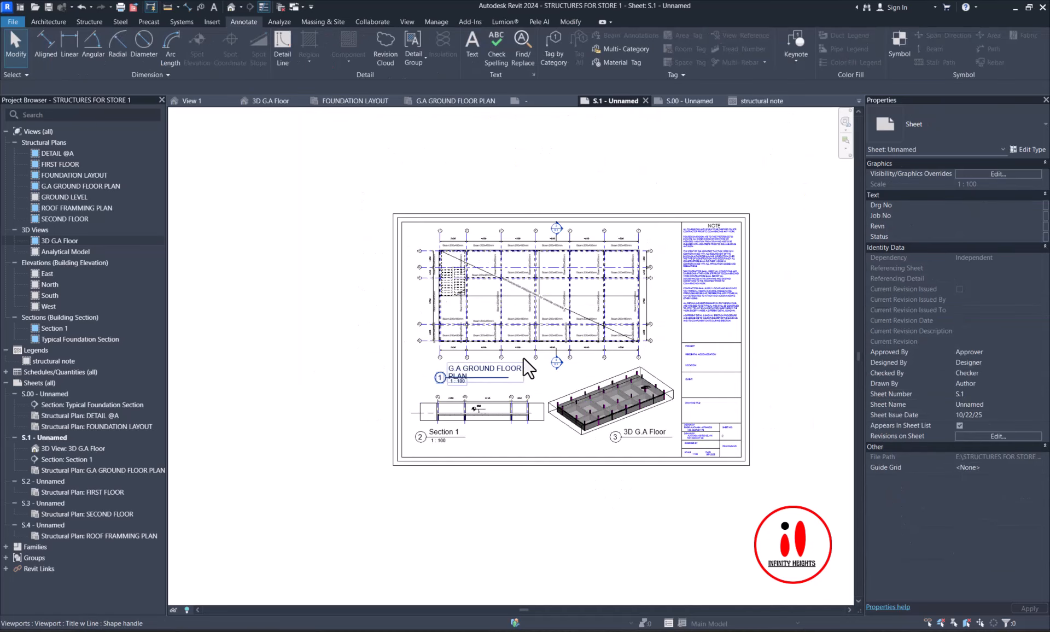
- Rename the Section 1 view on sheet S.1 as Section 1-1
{"action": "scroll", "coordinate": [523, 357], "scroll_direction": "up", "scroll_amount": 2}
{"action": "scroll", "coordinate": [523, 348], "scroll_direction": "down", "scroll_amount": 1}
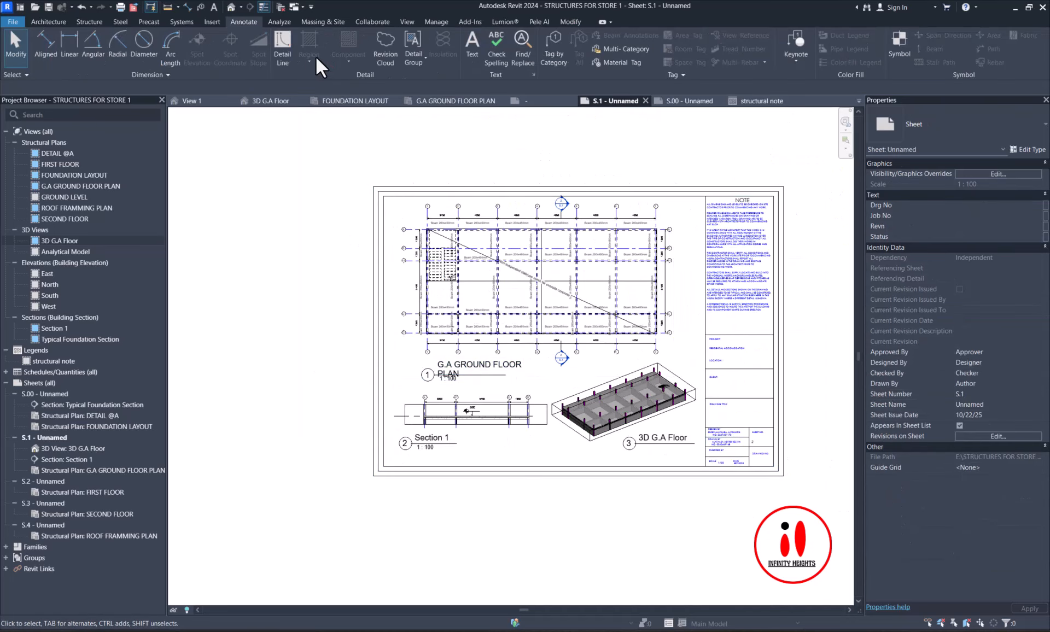
{"action": "scroll", "coordinate": [629, 381], "scroll_direction": "up", "scroll_amount": 3}
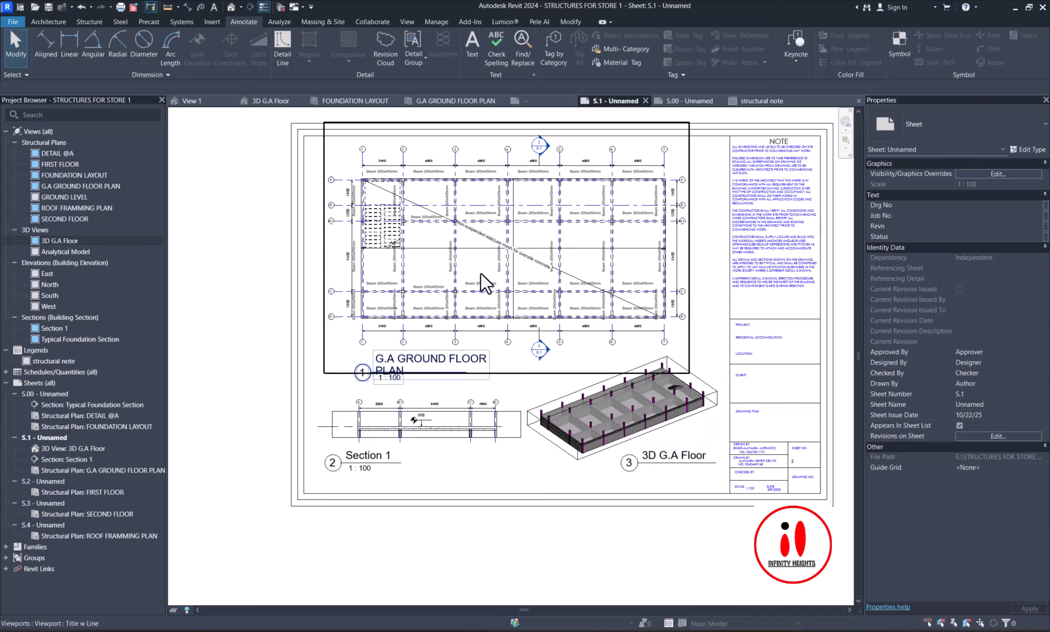
{"action": "scroll", "coordinate": [542, 352], "scroll_direction": "up", "scroll_amount": 3}
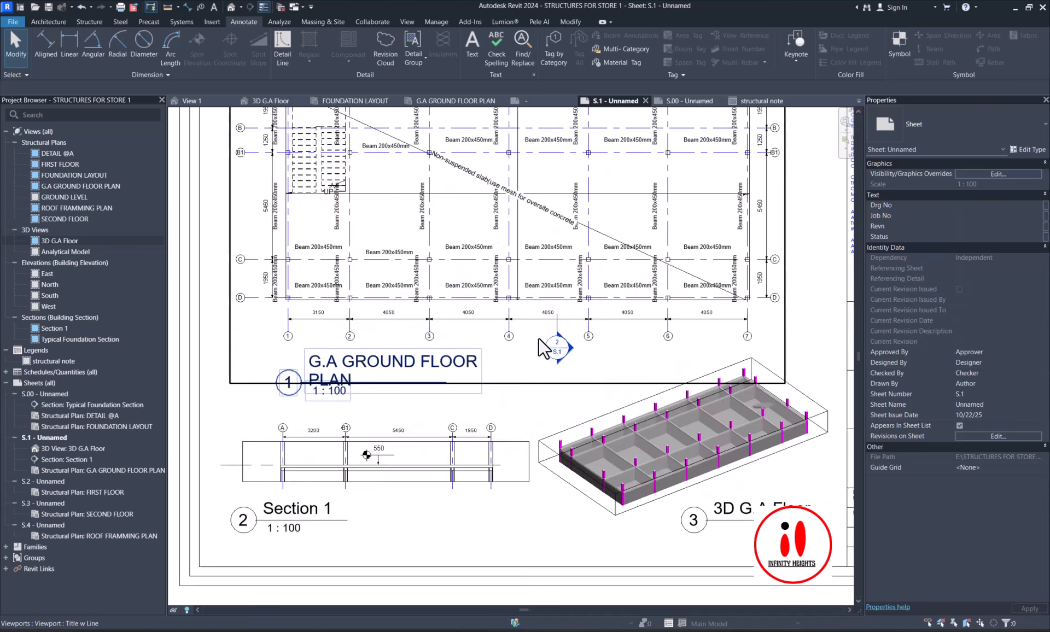
{"action": "scroll", "coordinate": [547, 350], "scroll_direction": "down", "scroll_amount": 1}
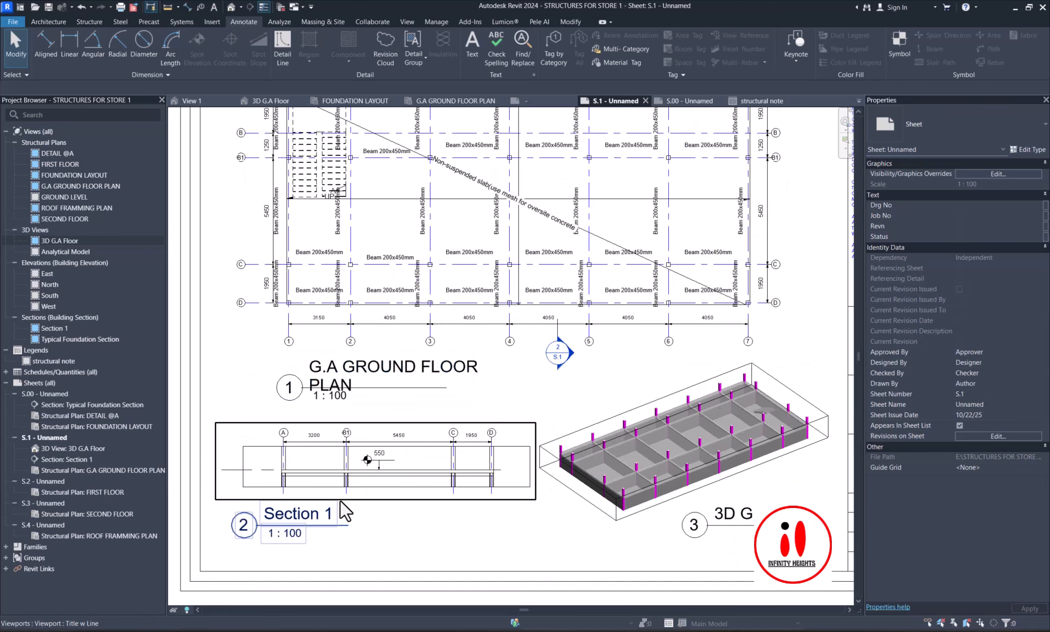
{"action": "left_click", "coordinate": [324, 476]}
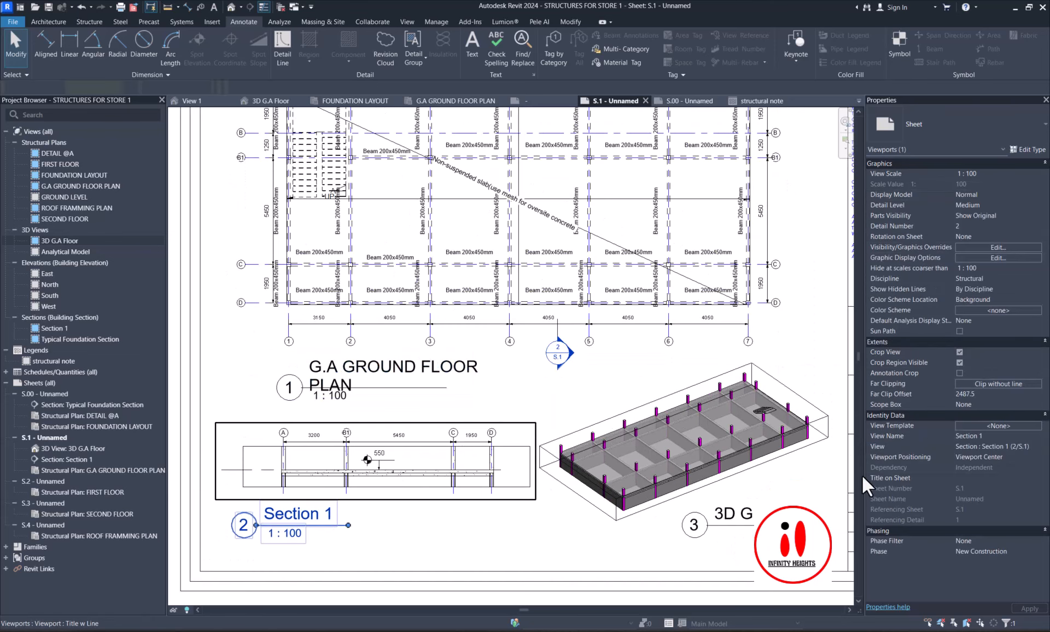
{"action": "left_click", "coordinate": [1003, 436]}
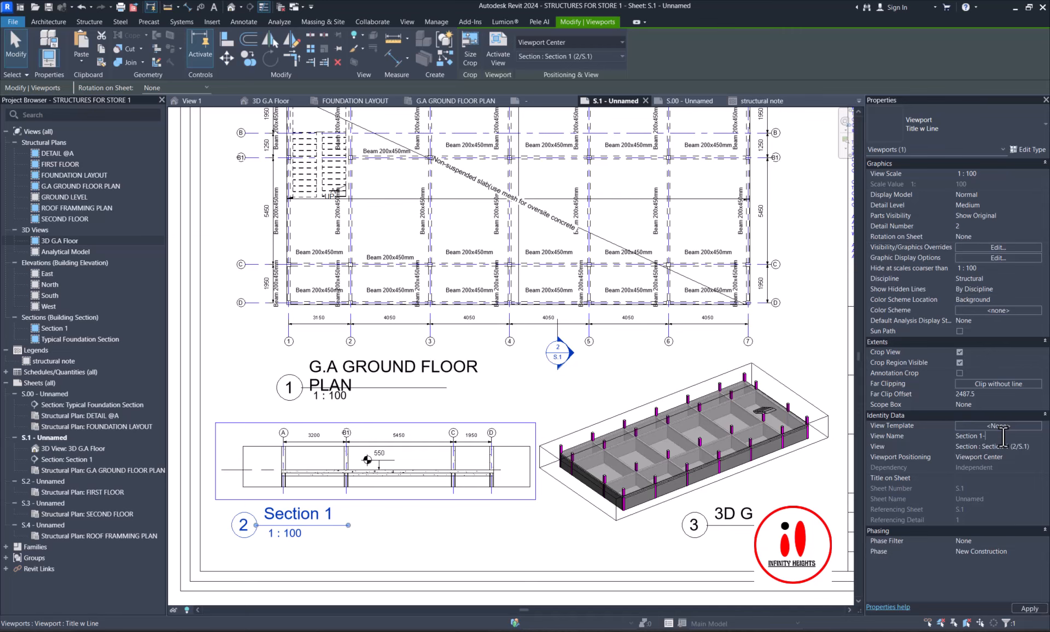
{"action": "type", "text": "-1"}
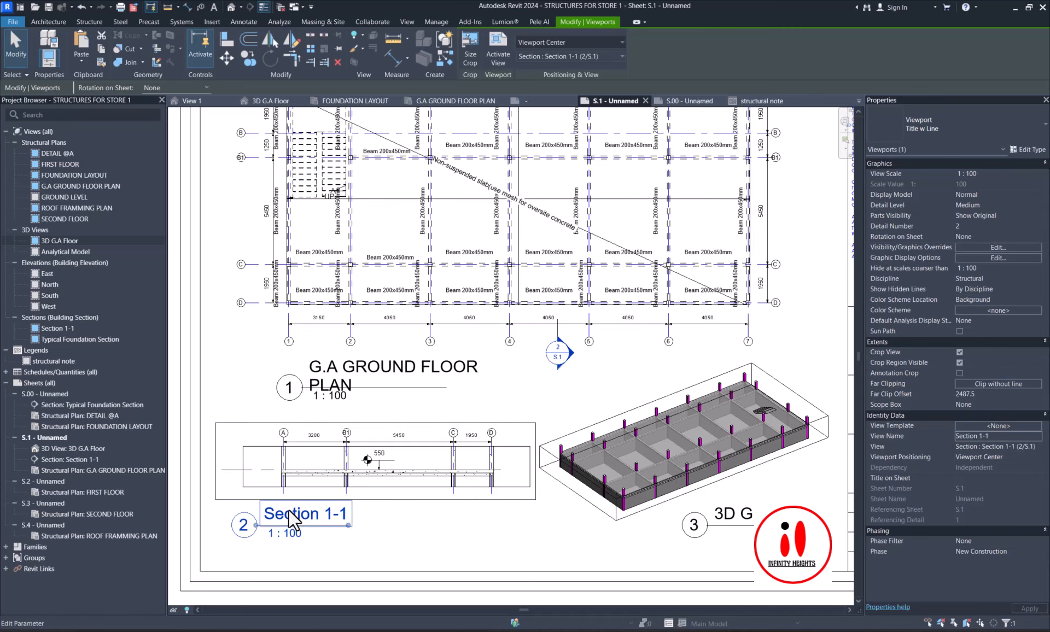
- Try g.a as the detail number of the G.A GROUND FLOOR PLAN viewport, then set it to 5
{"action": "scroll", "coordinate": [324, 500], "scroll_direction": "down", "scroll_amount": 2}
{"action": "scroll", "coordinate": [462, 376], "scroll_direction": "up", "scroll_amount": 2}
{"action": "scroll", "coordinate": [491, 429], "scroll_direction": "up", "scroll_amount": 3}
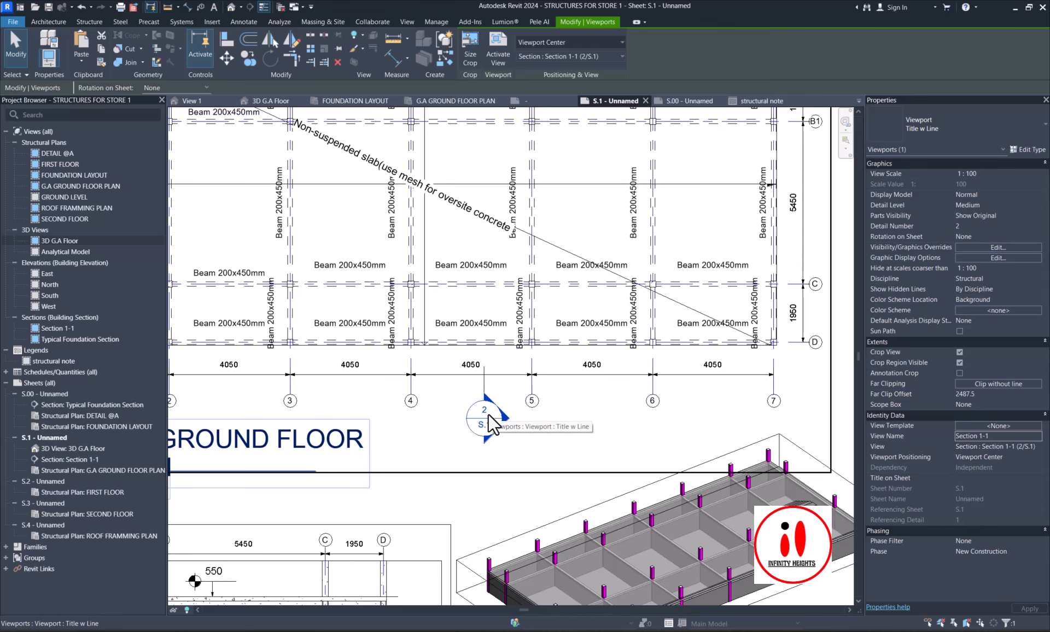
{"action": "scroll", "coordinate": [492, 424], "scroll_direction": "down", "scroll_amount": 4}
{"action": "left_click", "coordinate": [226, 334]}
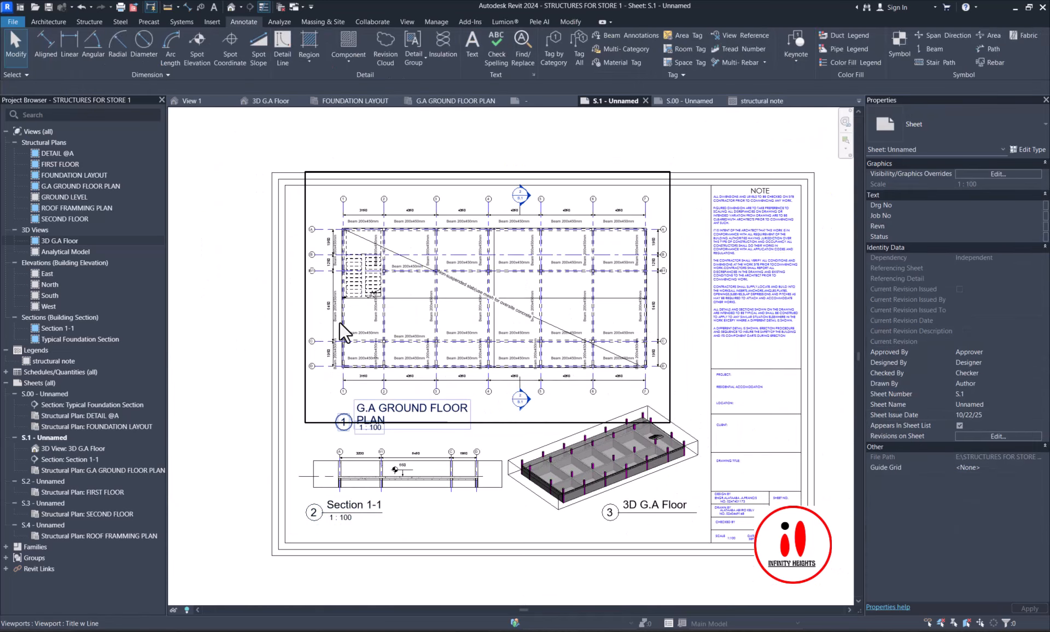
{"action": "left_click", "coordinate": [352, 318]}
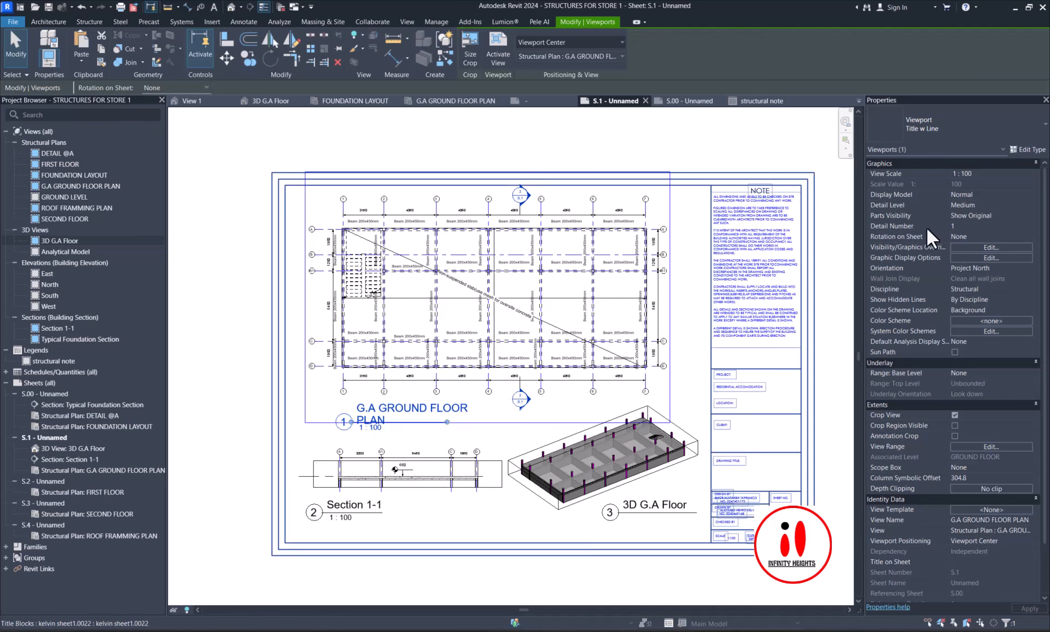
{"action": "left_click", "coordinate": [958, 224]}
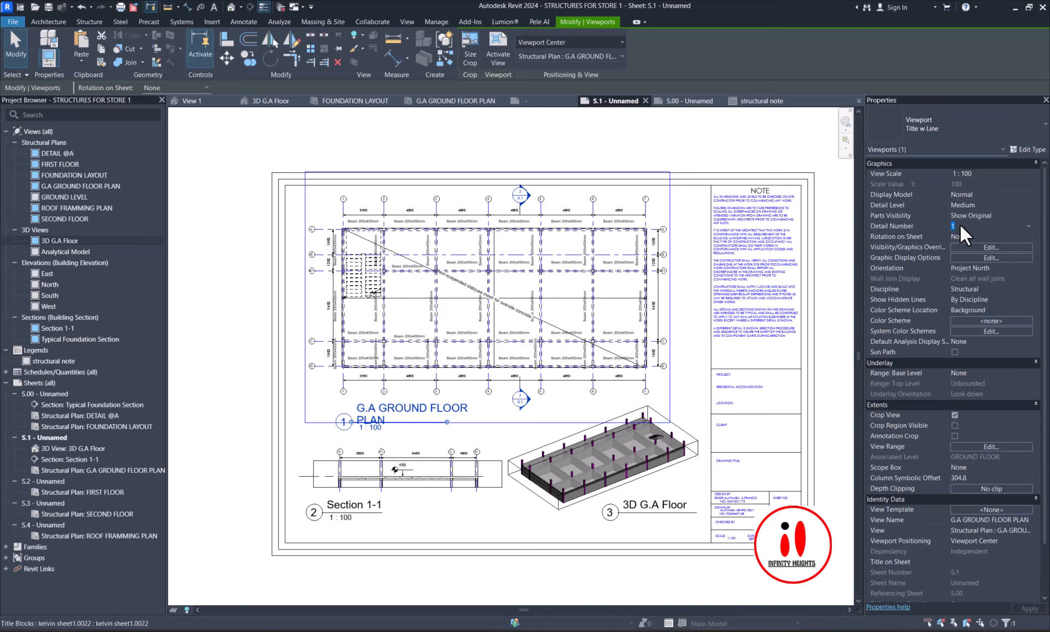
{"action": "type", "text": "g.a"}
{"action": "left_click", "coordinate": [982, 228]}
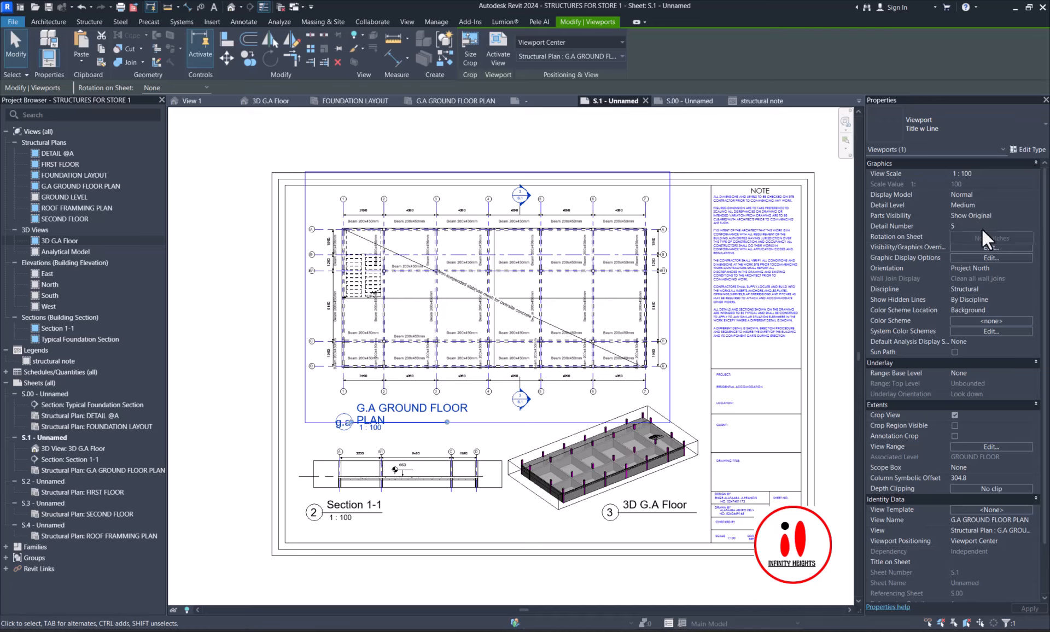
{"action": "type", "text": "5"}
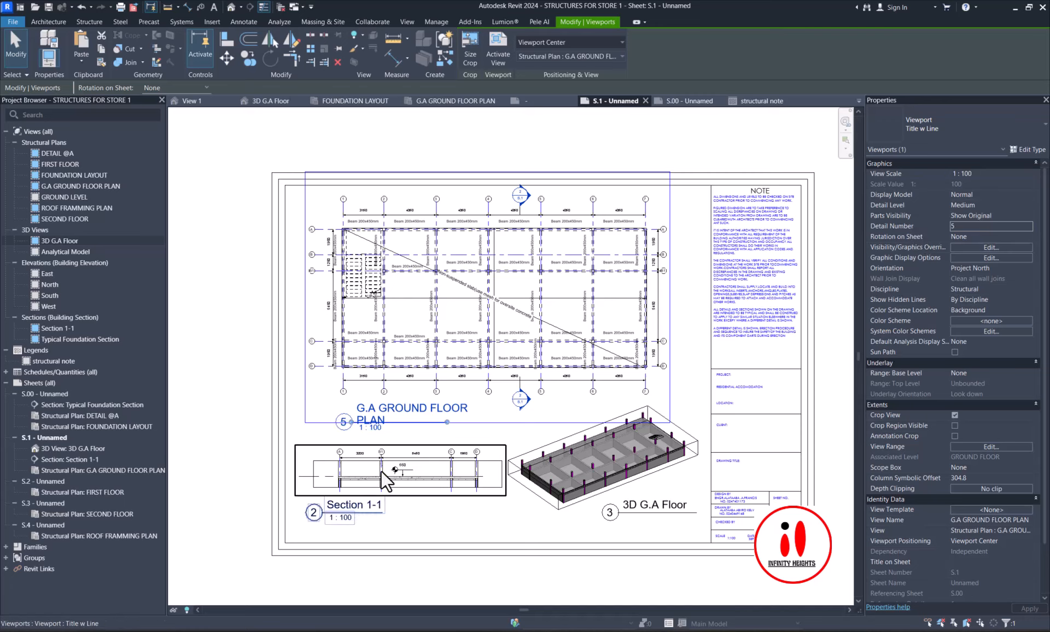
- Set the Section 1-1 viewport's detail number to 1 and check the section mark on the ground floor plan
{"action": "left_click", "coordinate": [380, 471]}
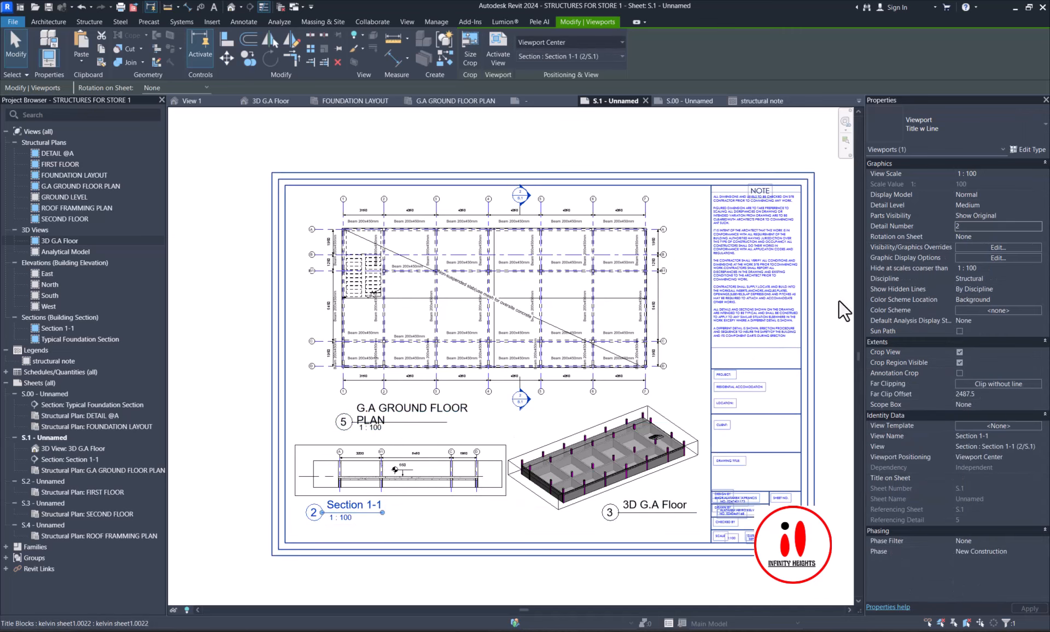
{"action": "left_click", "coordinate": [996, 226]}
{"action": "type", "text": "1"}
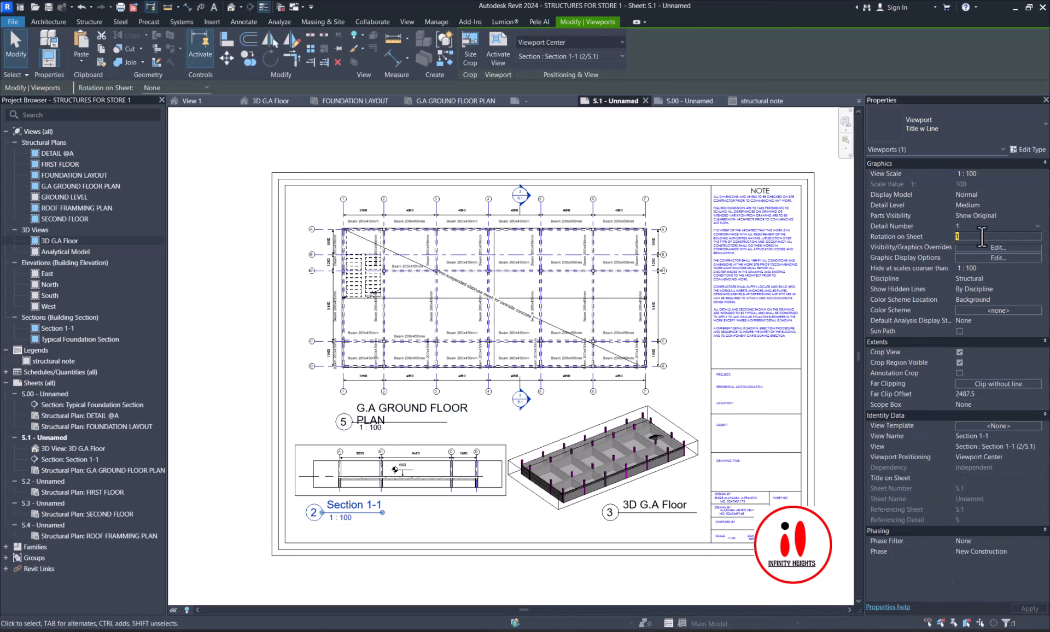
{"action": "scroll", "coordinate": [523, 404], "scroll_direction": "up", "scroll_amount": 5}
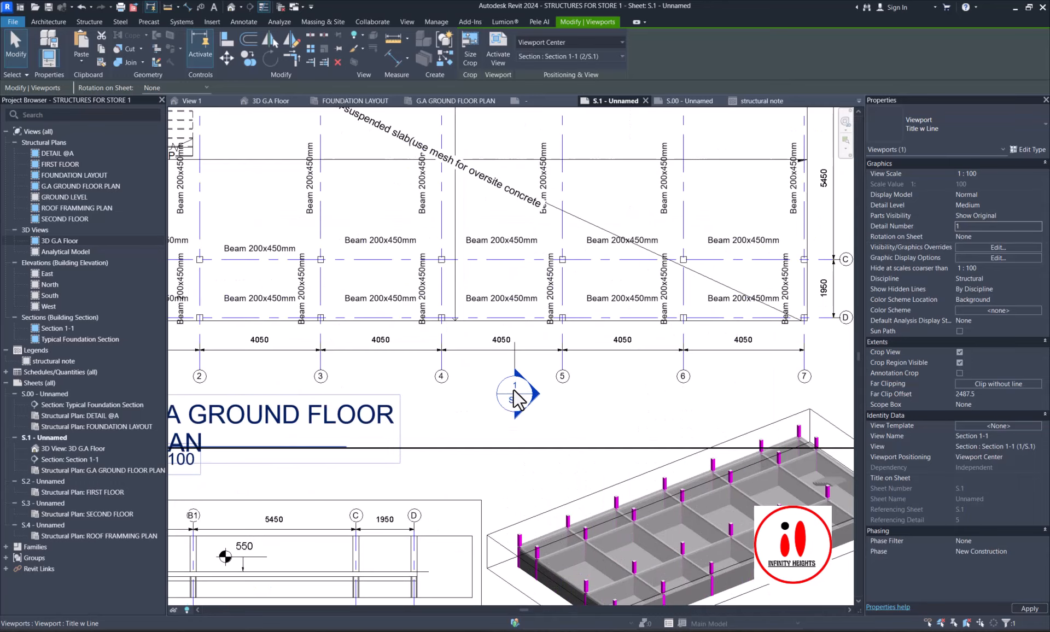
{"action": "scroll", "coordinate": [517, 394], "scroll_direction": "down", "scroll_amount": 6}
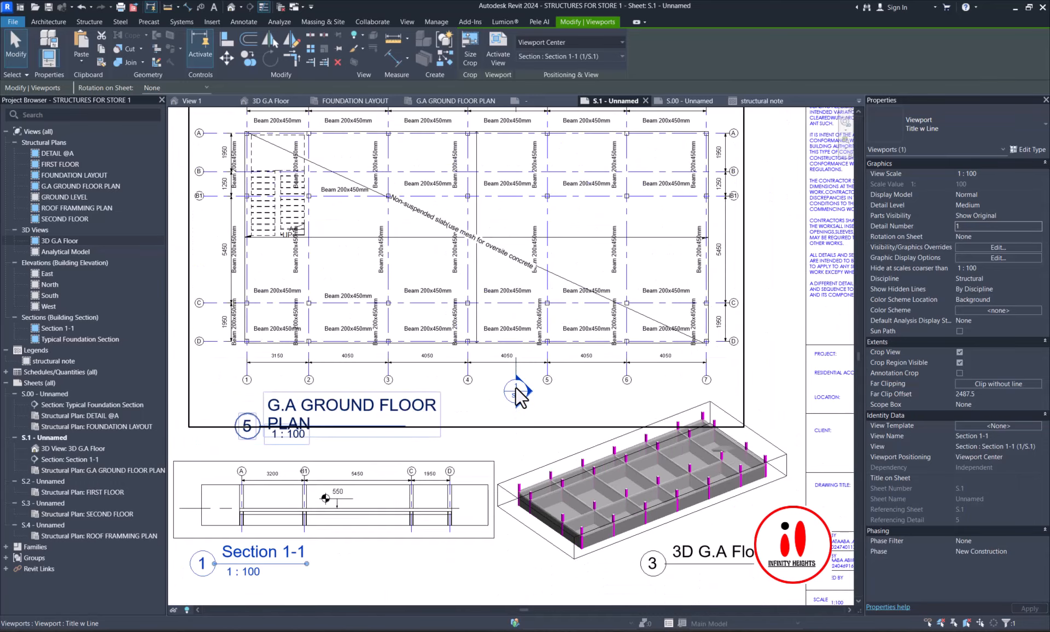
{"action": "left_click", "coordinate": [265, 328]}
{"action": "scroll", "coordinate": [549, 276], "scroll_direction": "down", "scroll_amount": 1}
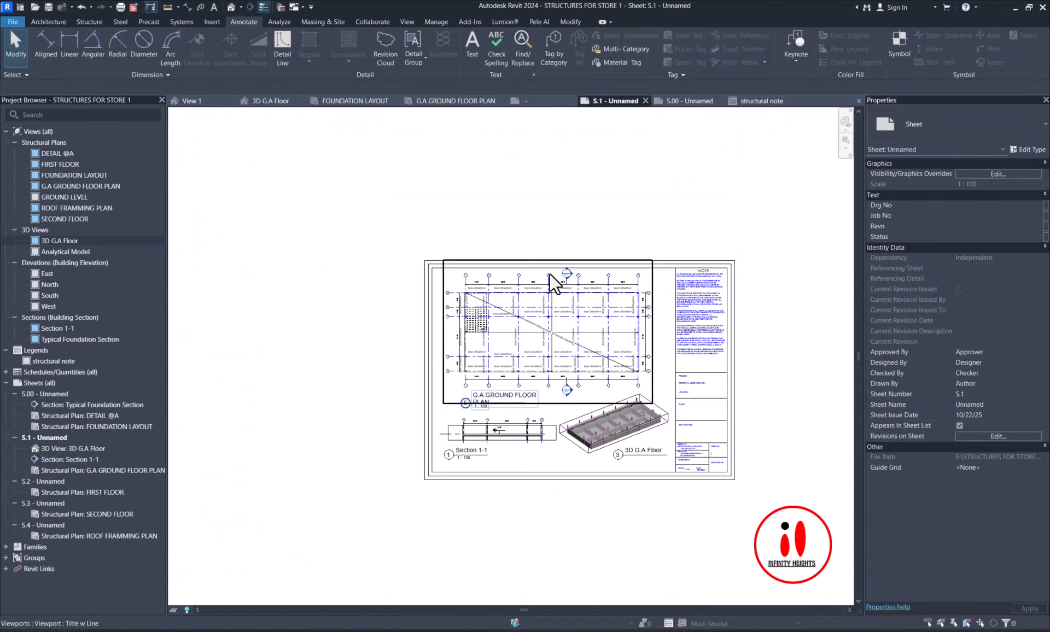
- Activate the ground floor plan viewport on sheet S.1 and slightly adjust the upper segment end of the Section 1-1 line
{"action": "scroll", "coordinate": [562, 283], "scroll_direction": "up", "scroll_amount": 3}
{"action": "scroll", "coordinate": [566, 273], "scroll_direction": "up", "scroll_amount": 2}
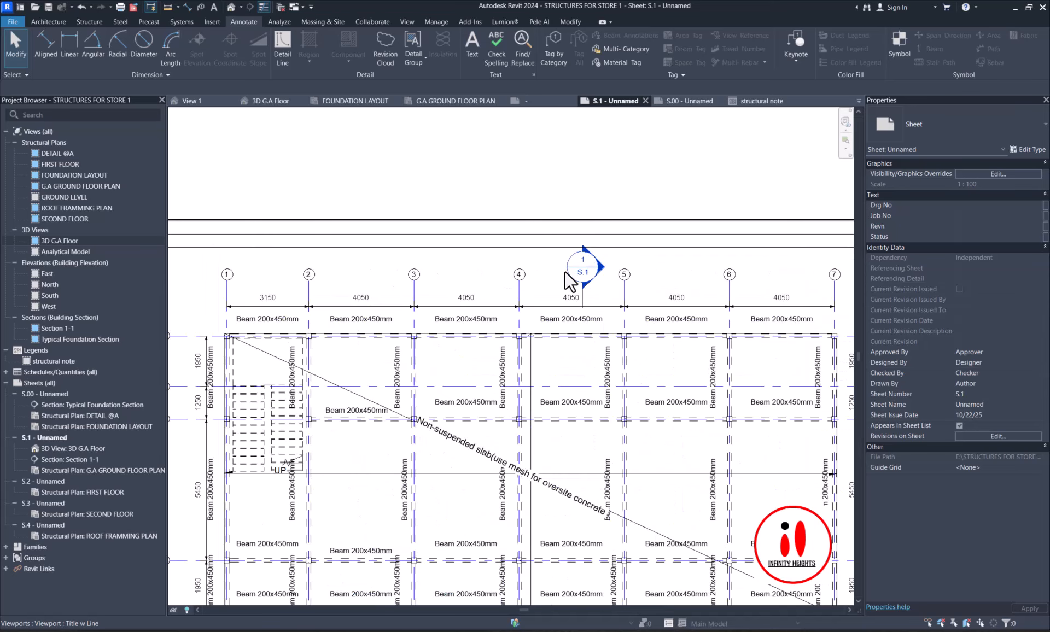
{"action": "left_click", "coordinate": [566, 275]}
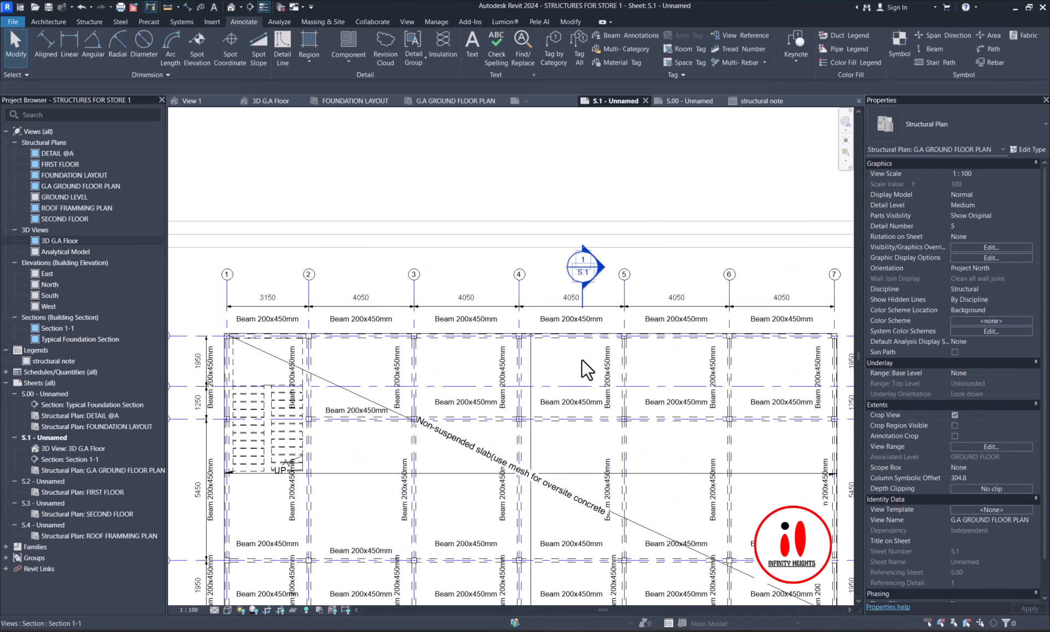
{"action": "left_click", "coordinate": [581, 309]}
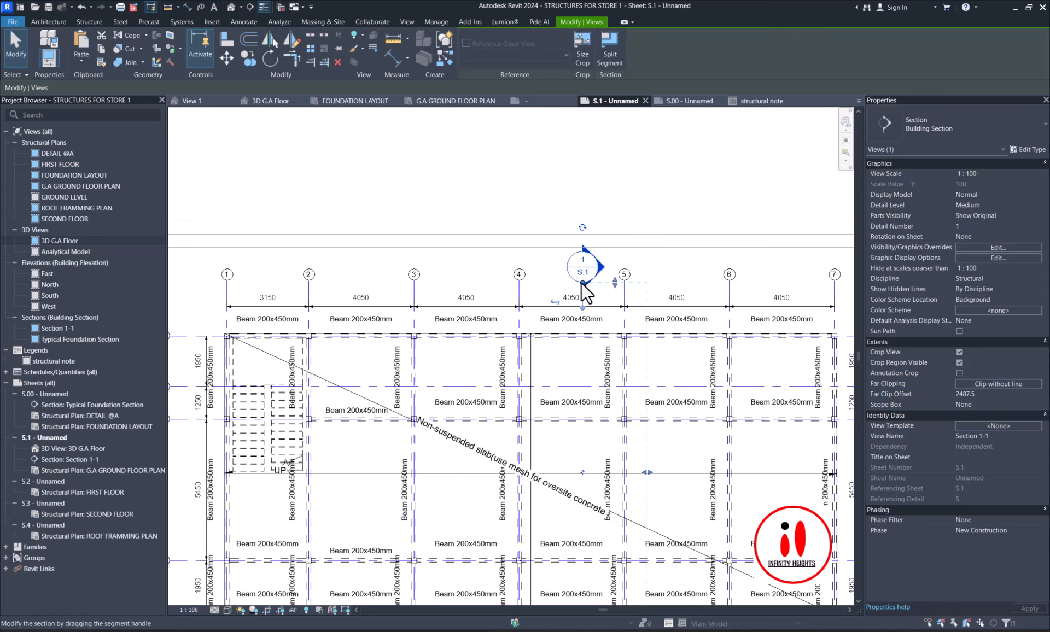
{"action": "left_click_drag", "start_coordinate": [581, 285], "coordinate": [582, 287]}
{"action": "scroll", "coordinate": [565, 249], "scroll_direction": "down", "scroll_amount": 1}
{"action": "left_click", "coordinate": [582, 210]}
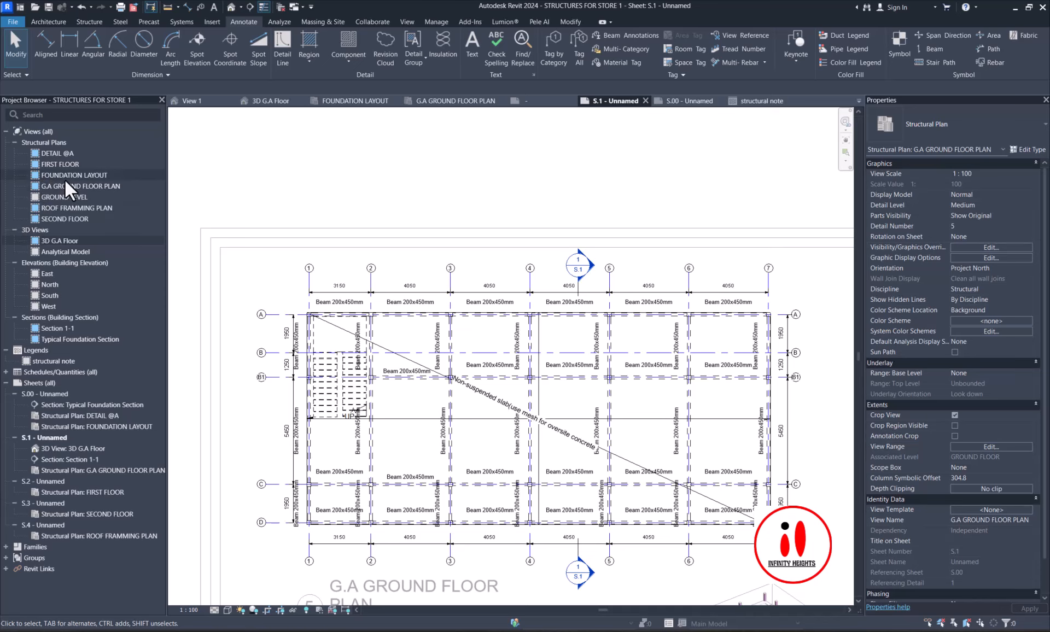
- Open the FIRST FLOOR, SECOND FLOOR and ROOF FRAMMING PLAN structural plans in turn and examine their grids, dimensions and framing
{"action": "double_click", "coordinate": [55, 165]}
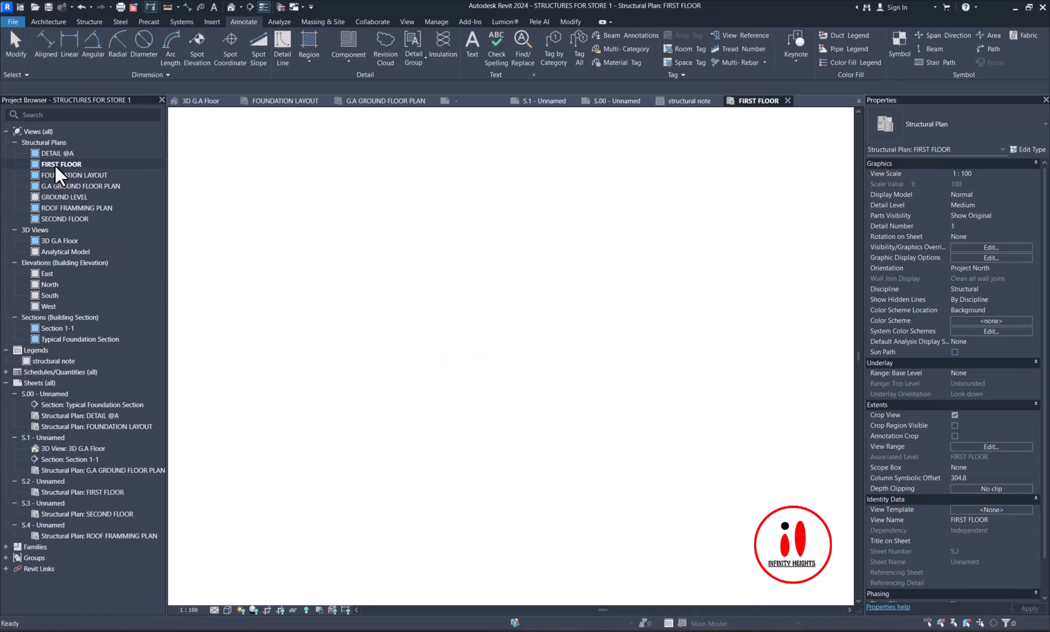
{"action": "scroll", "coordinate": [432, 505], "scroll_direction": "down", "scroll_amount": 3}
{"action": "middle_click_drag", "start_coordinate": [397, 549], "coordinate": [394, 510]}
{"action": "scroll", "coordinate": [394, 510], "scroll_direction": "up", "scroll_amount": 2}
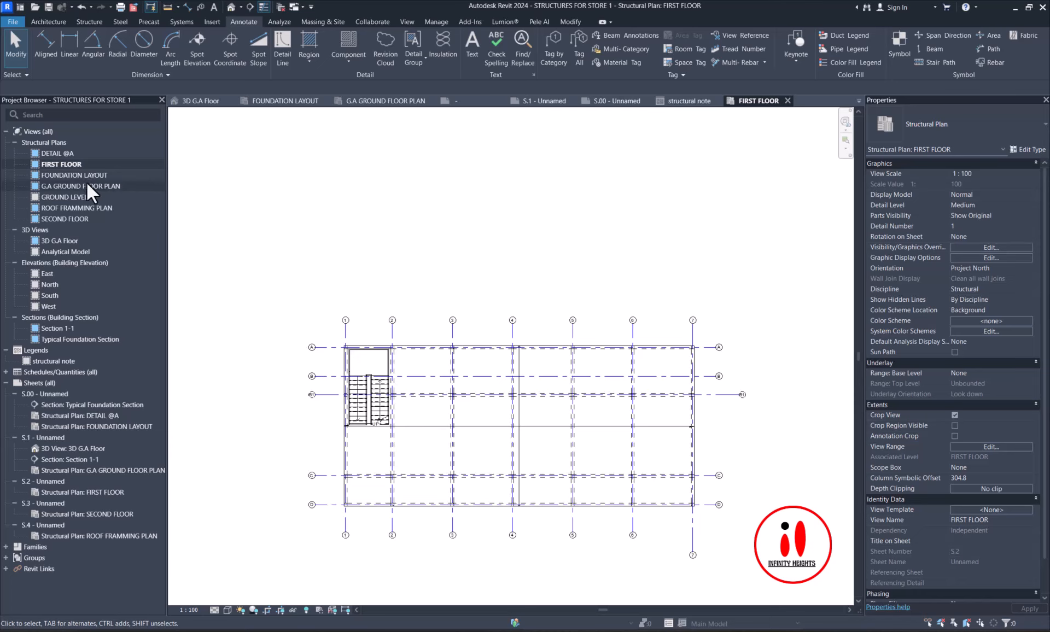
{"action": "double_click", "coordinate": [62, 218]}
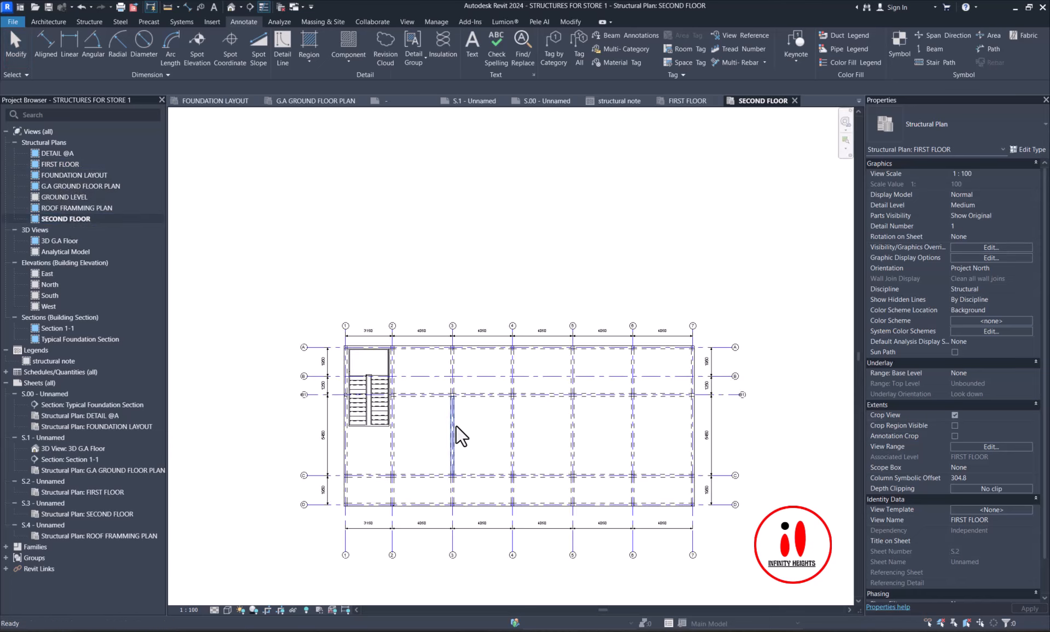
{"action": "scroll", "coordinate": [469, 441], "scroll_direction": "up", "scroll_amount": 3}
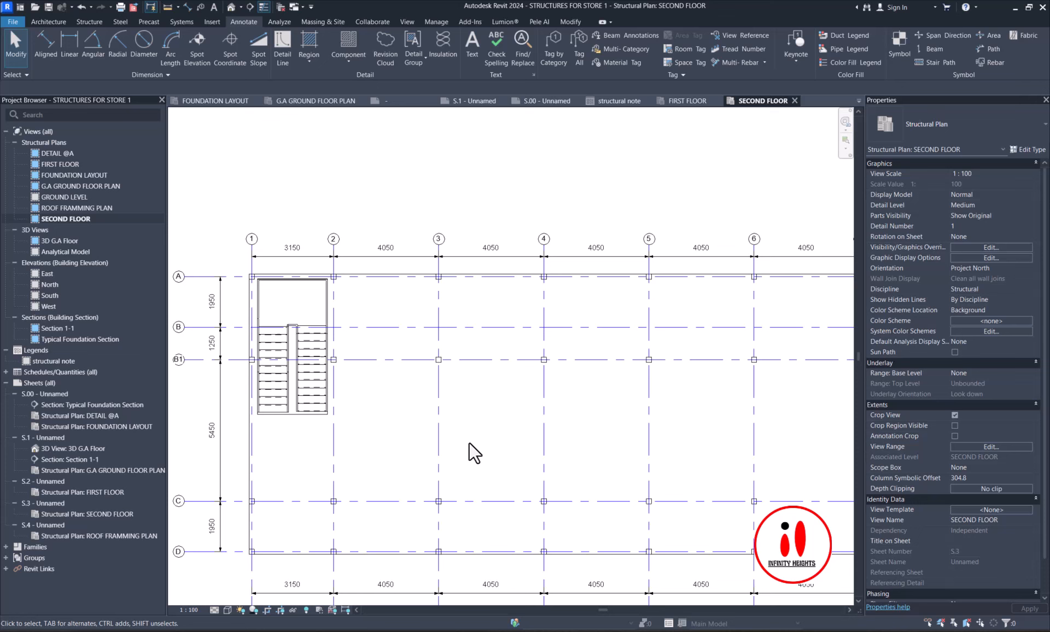
{"action": "double_click", "coordinate": [76, 206]}
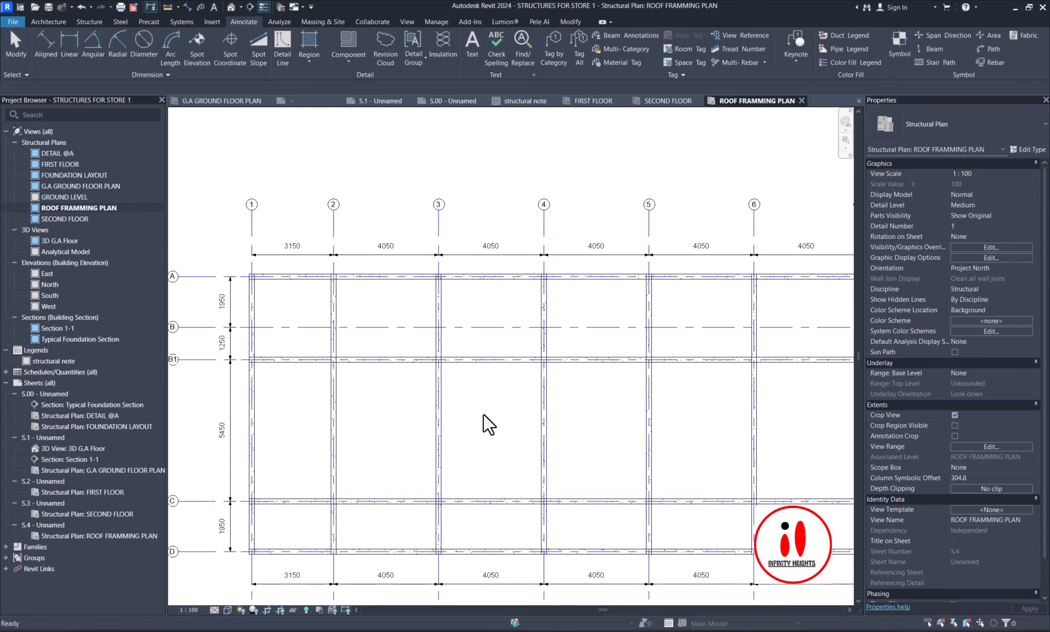
{"action": "scroll", "coordinate": [451, 418], "scroll_direction": "down", "scroll_amount": 1}
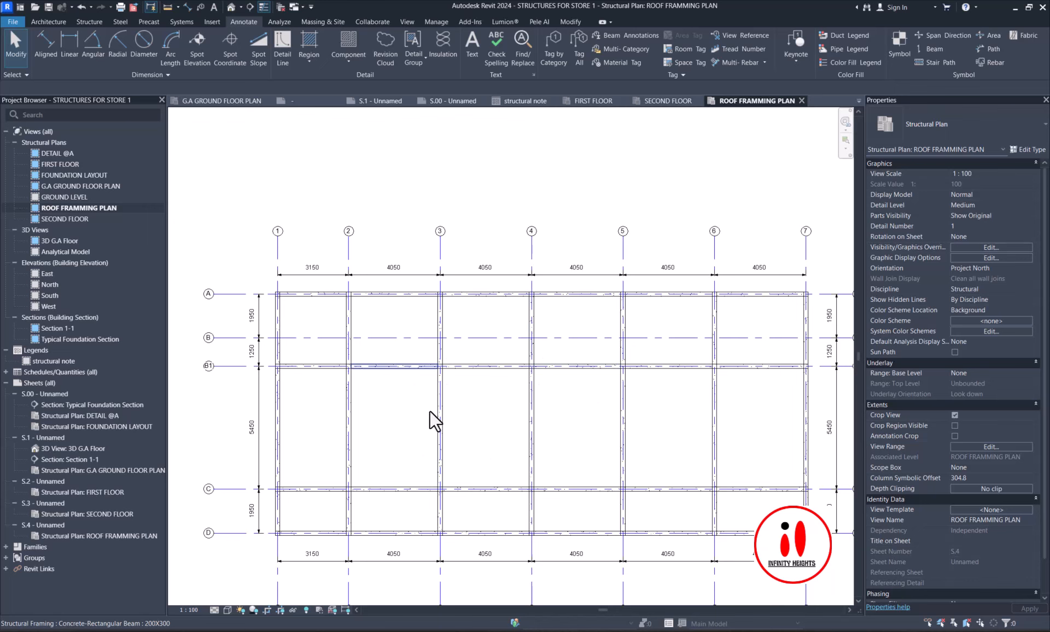
{"action": "scroll", "coordinate": [420, 393], "scroll_direction": "down", "scroll_amount": 1}
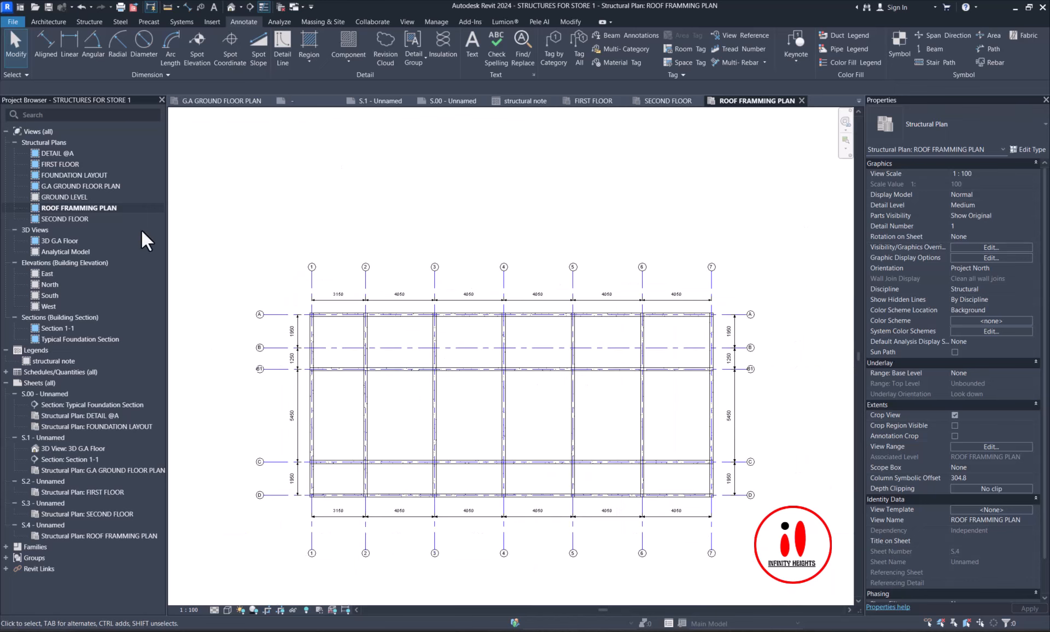